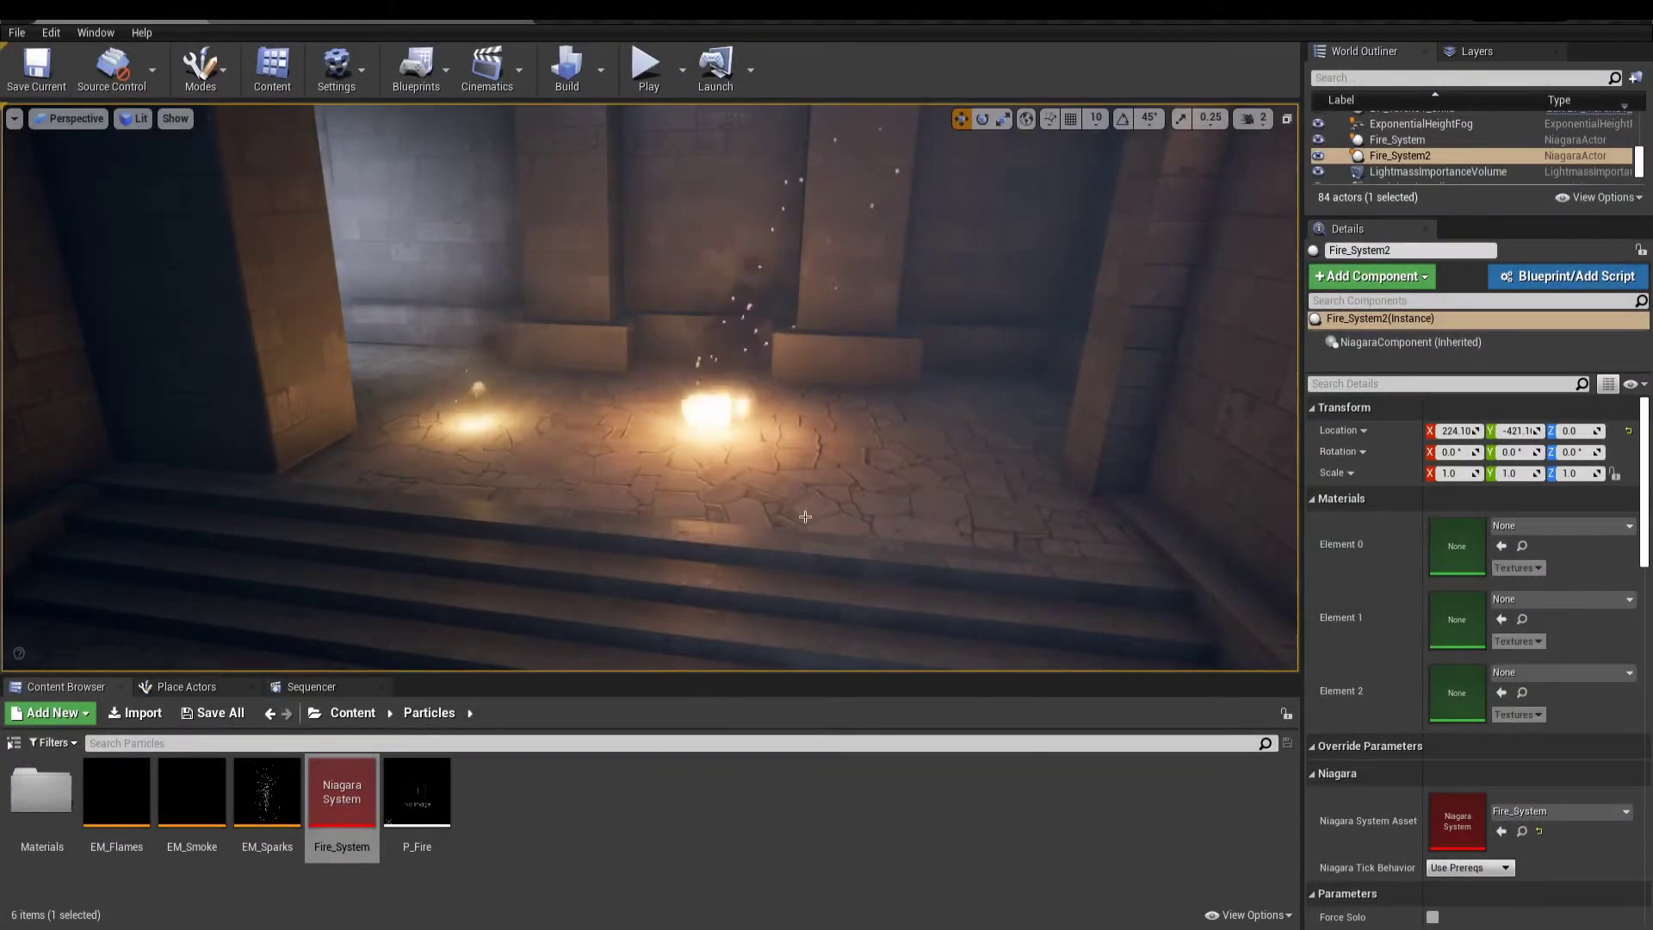
key(w)
right_drag(803, 516, 743, 540)
right_drag(885, 527, 947, 523)
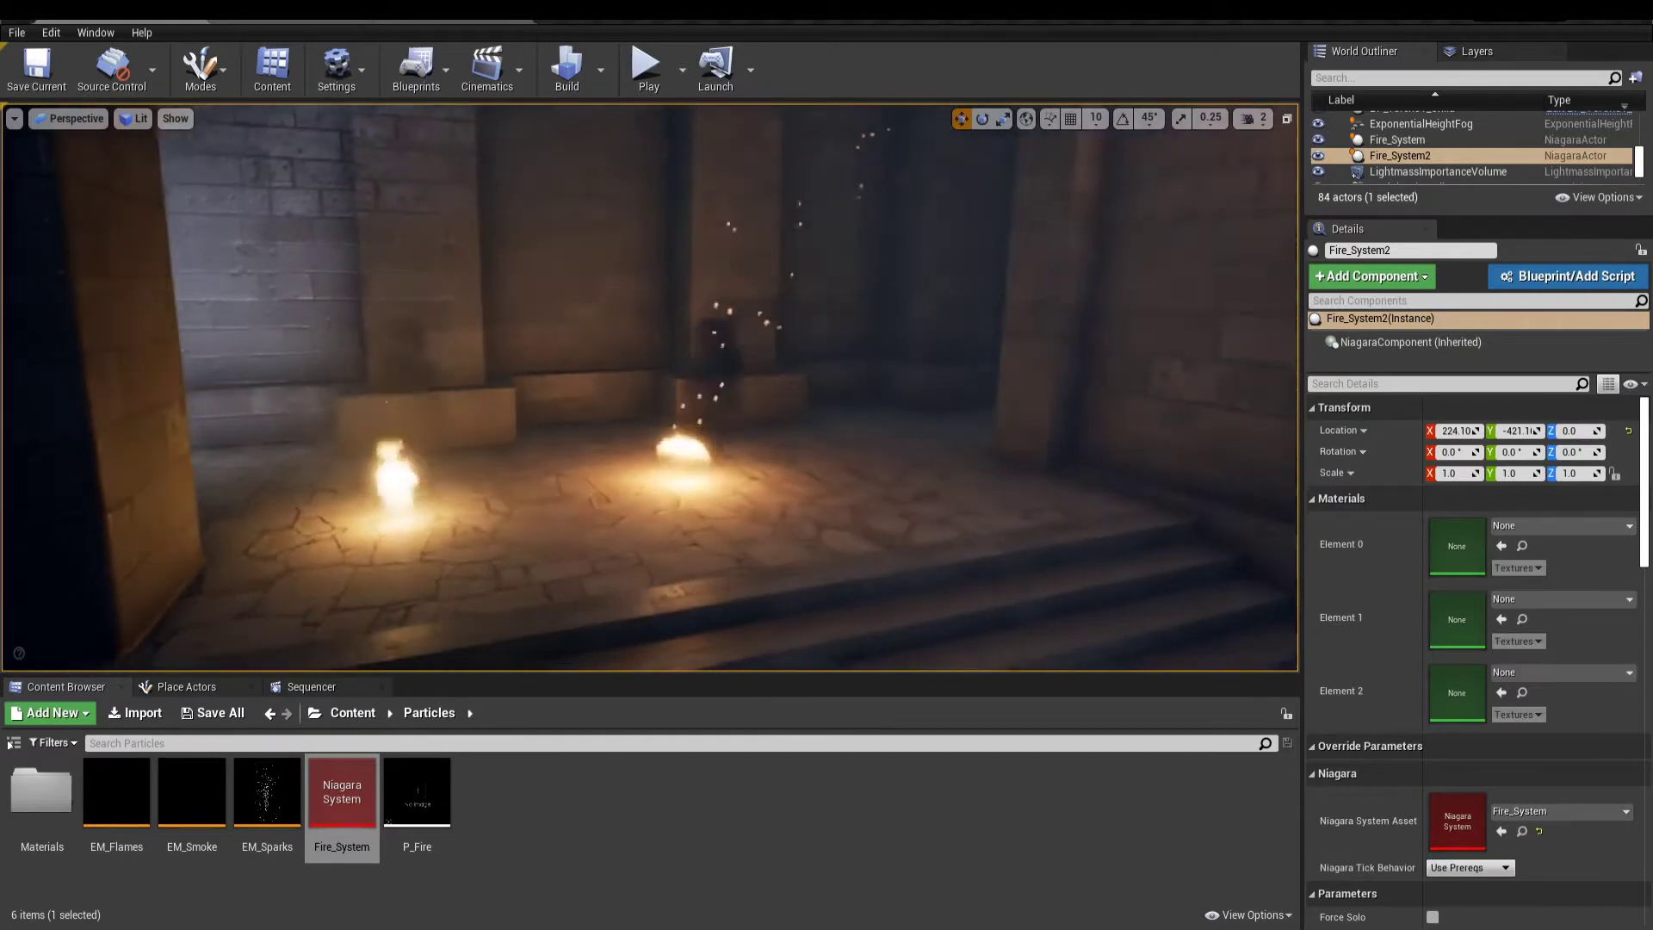
right_drag(723, 508, 719, 506)
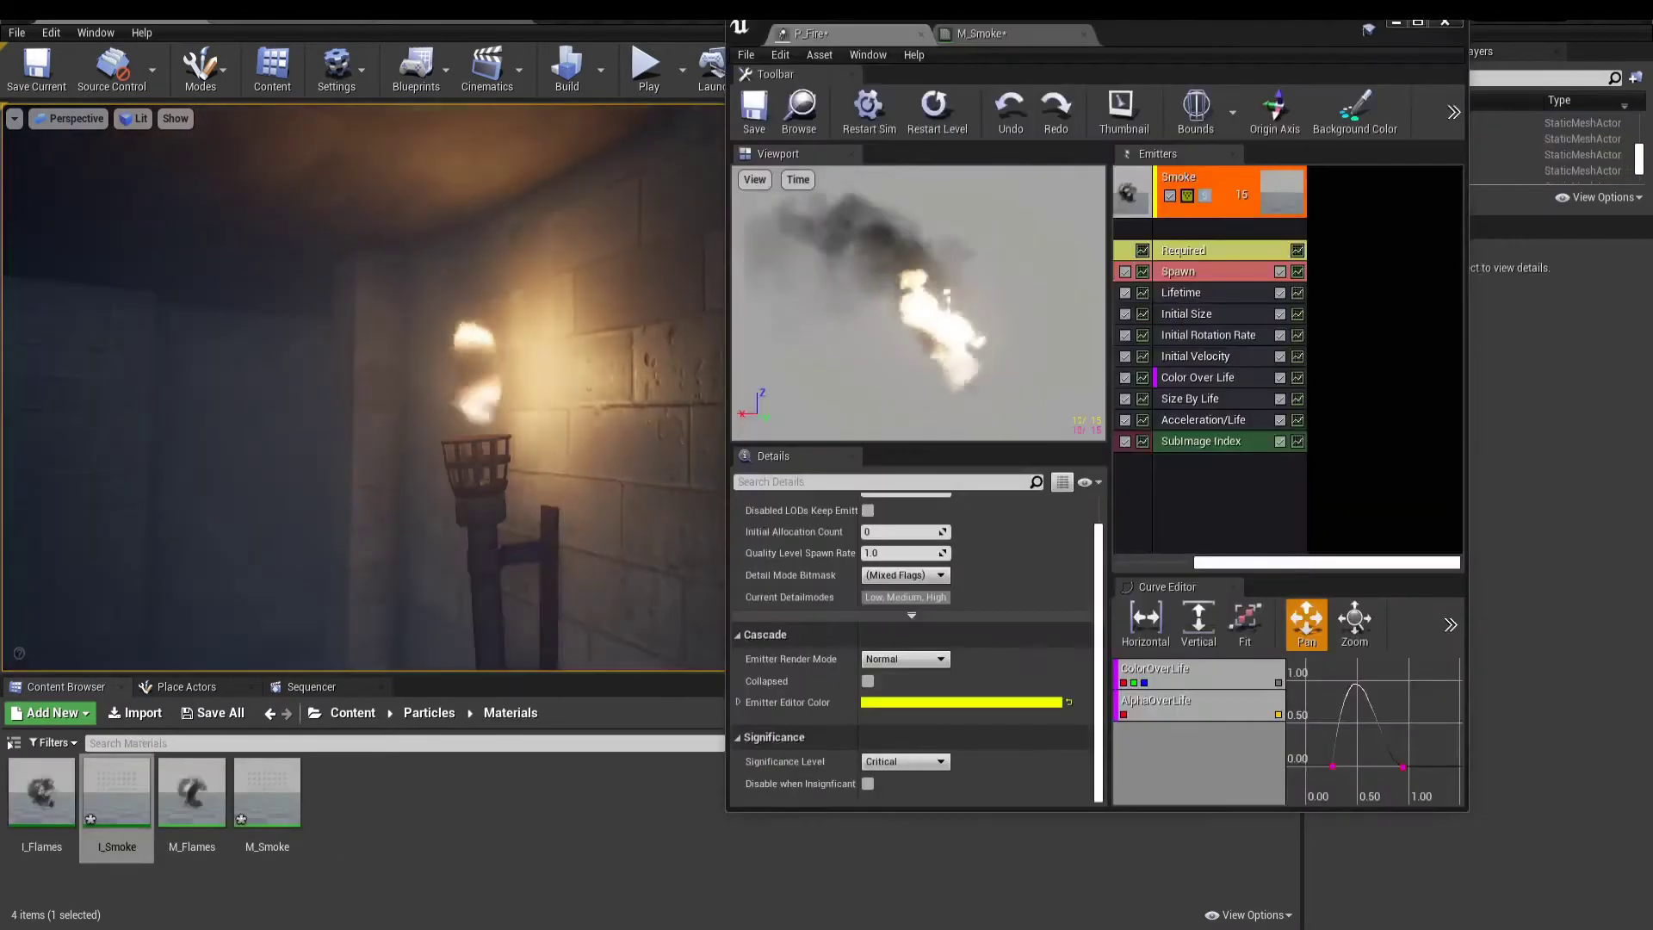
click(480, 822)
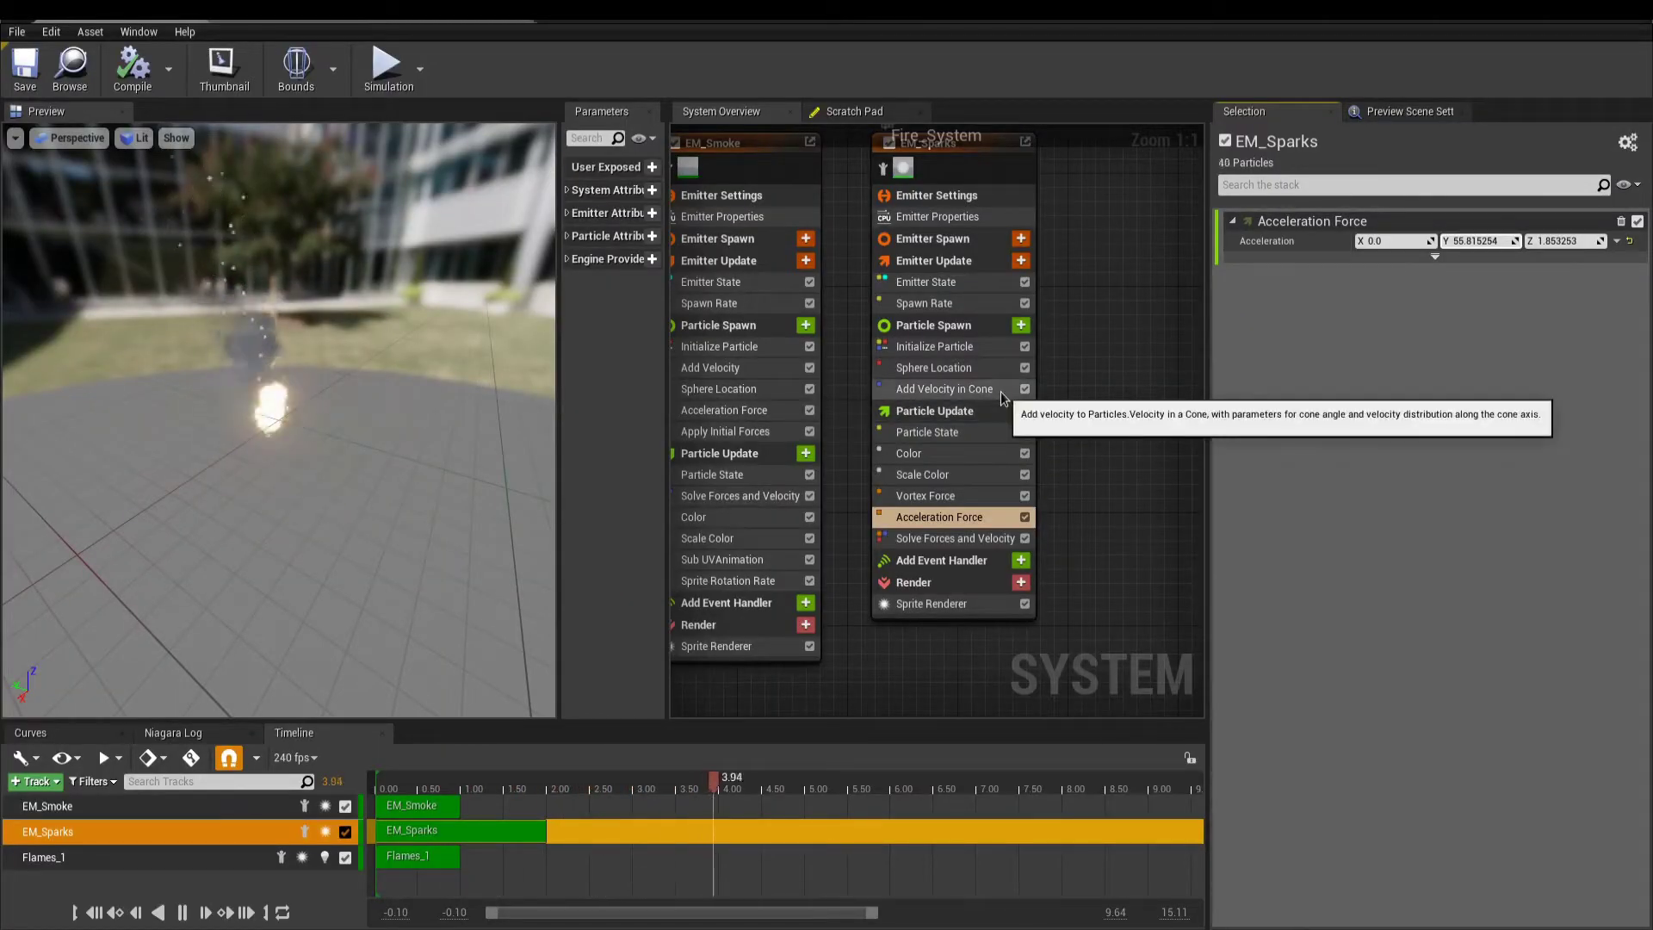
click(28, 82)
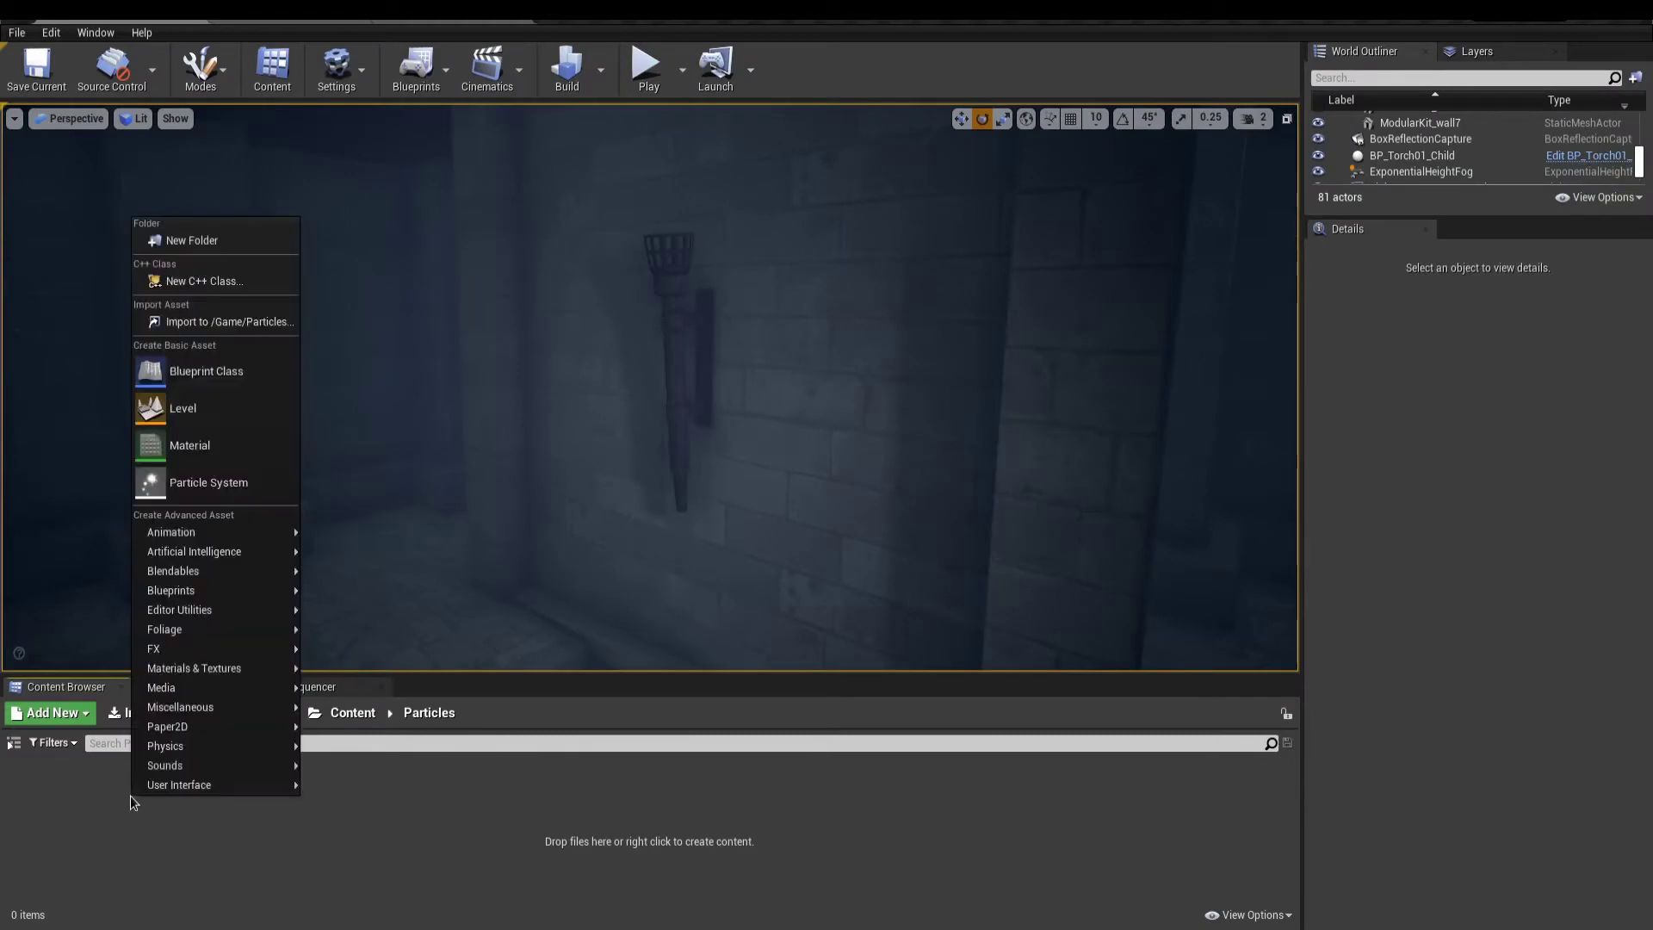
- Create a particle system named P_Fire in the Particles folder and place it in the level at the head of the wall torch
click(226, 485)
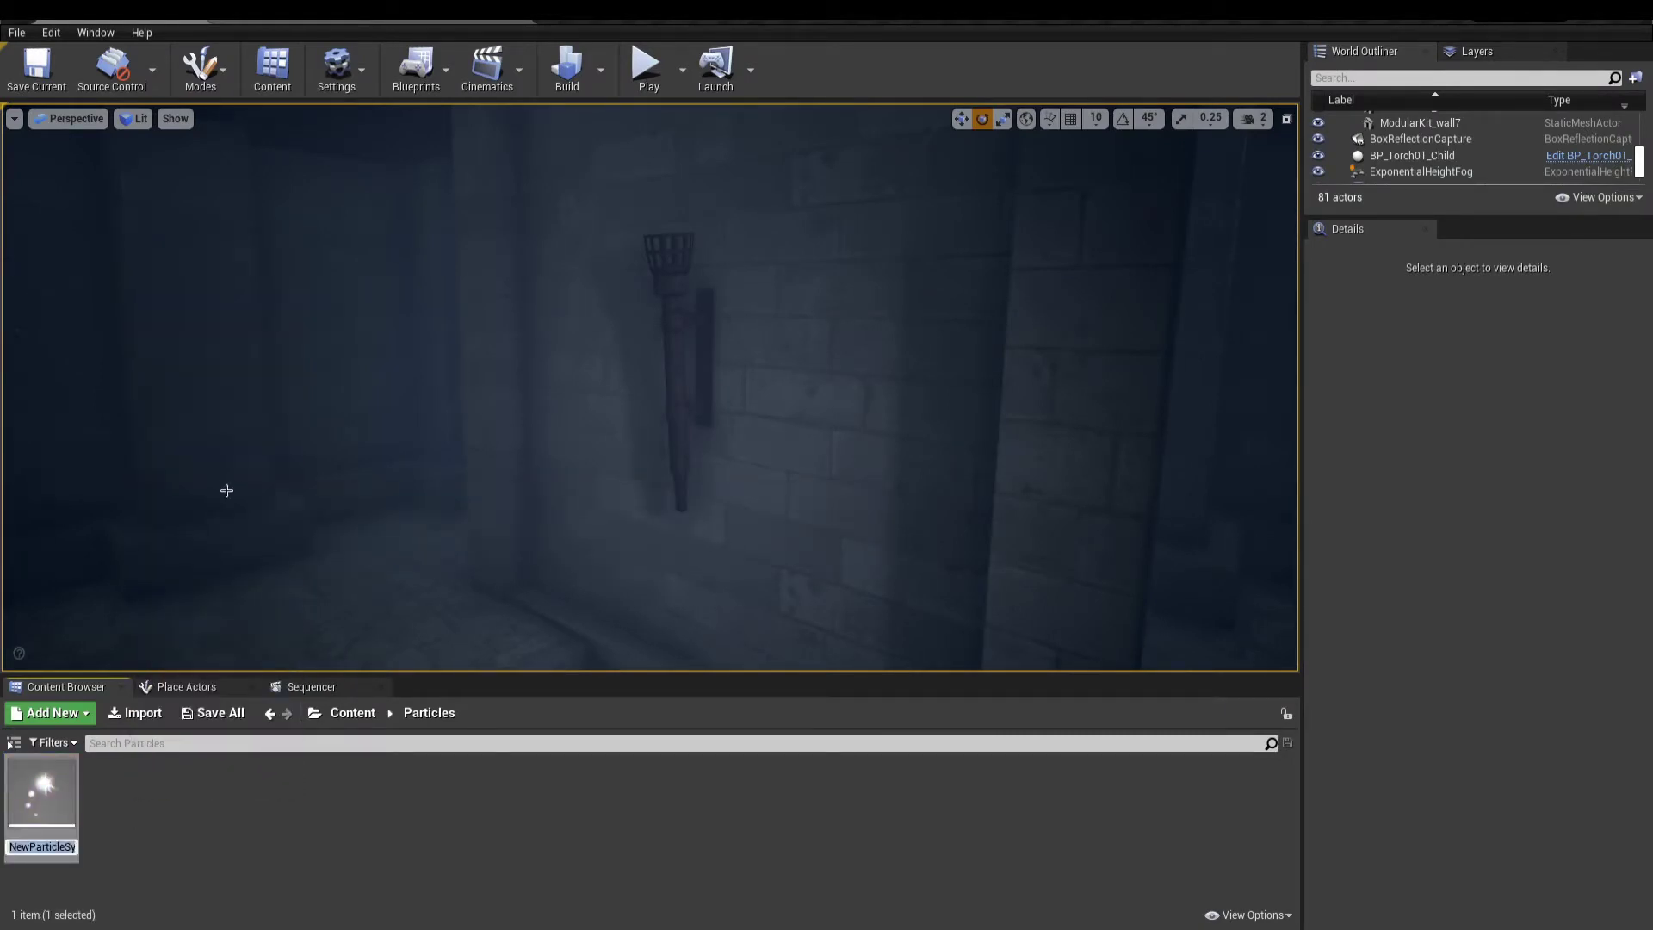
text(P_Fire)
key(Return)
drag(41, 790, 646, 428)
click(695, 198)
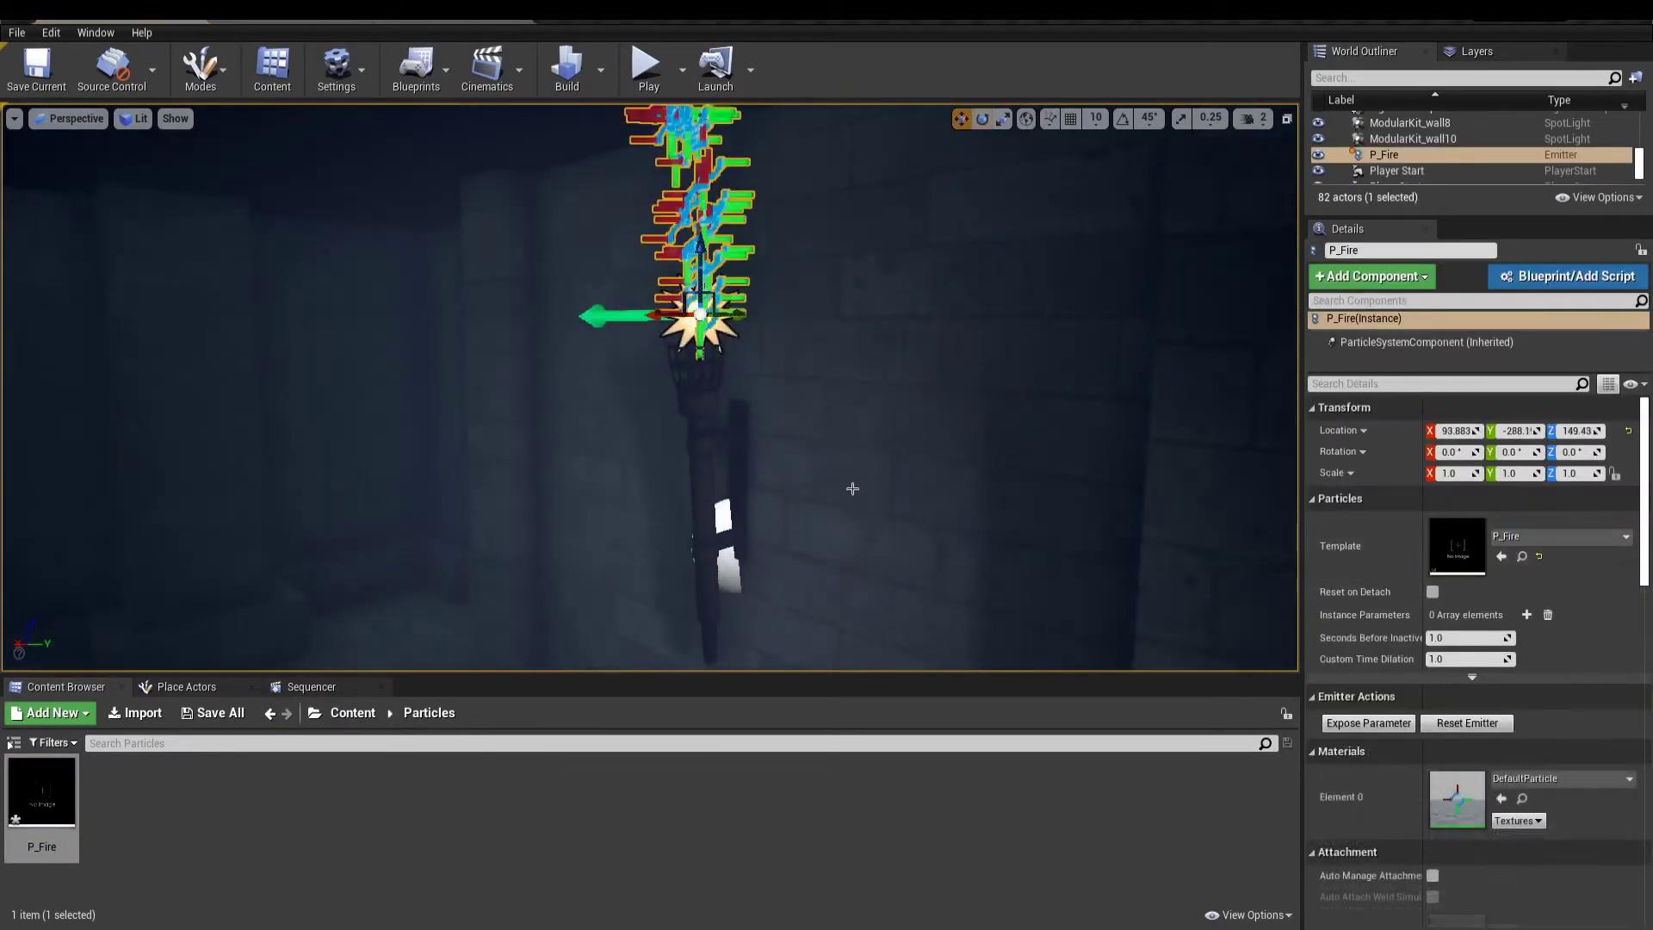
right_drag(850, 488, 852, 488)
key(Escape)
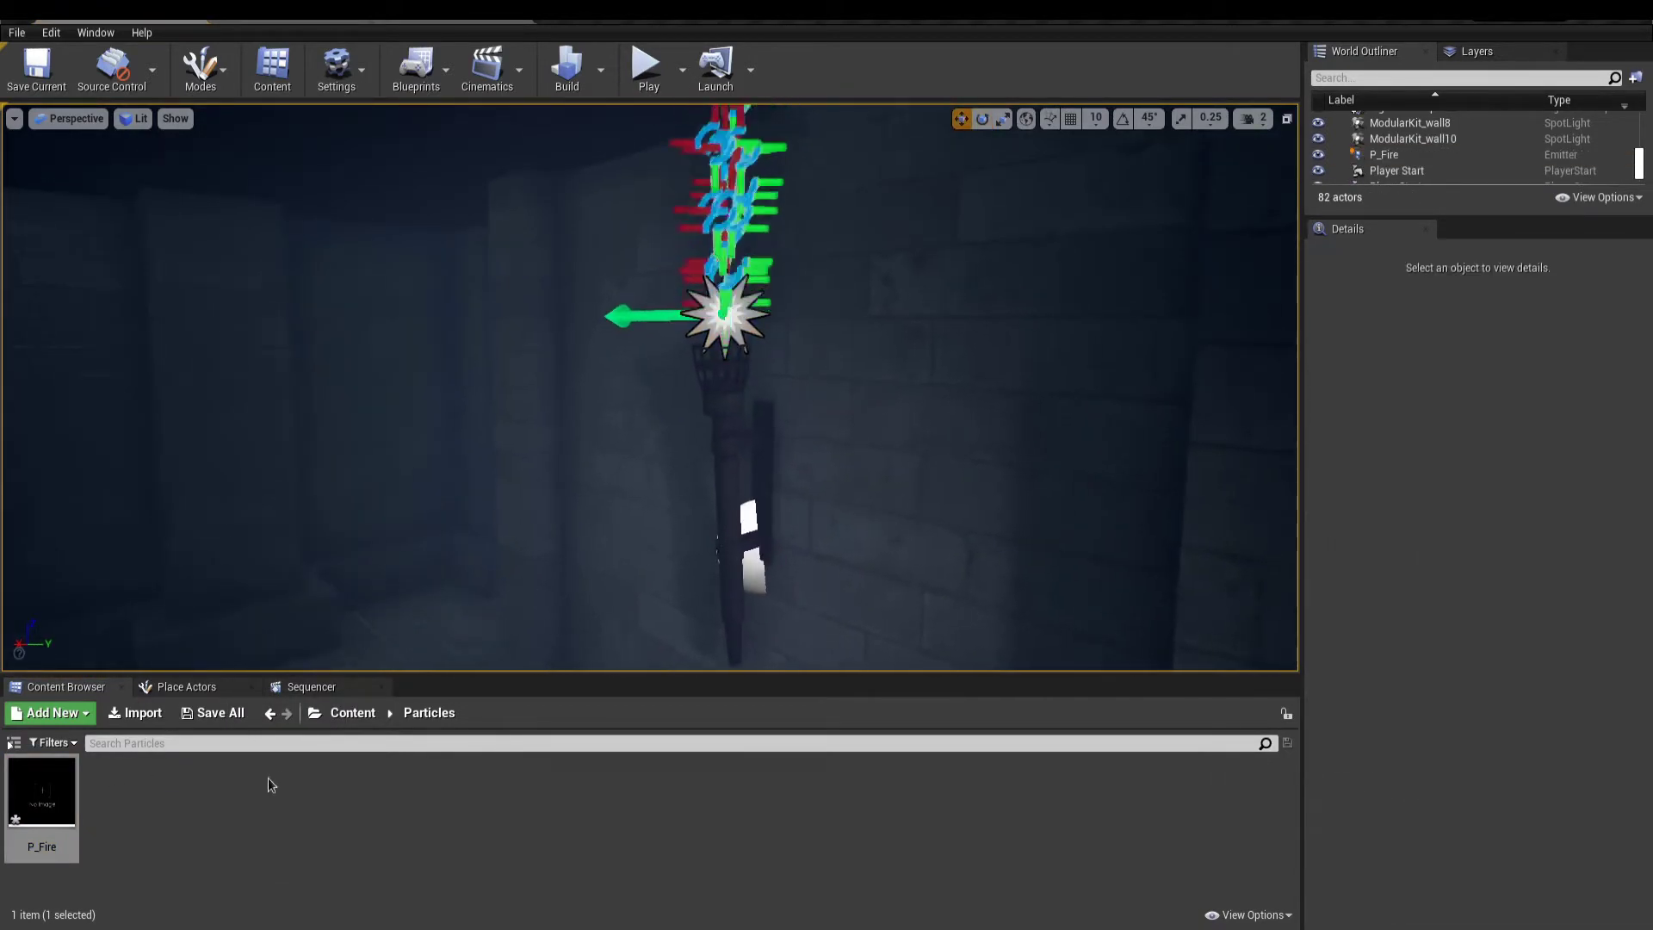
right_drag(732, 551, 769, 529)
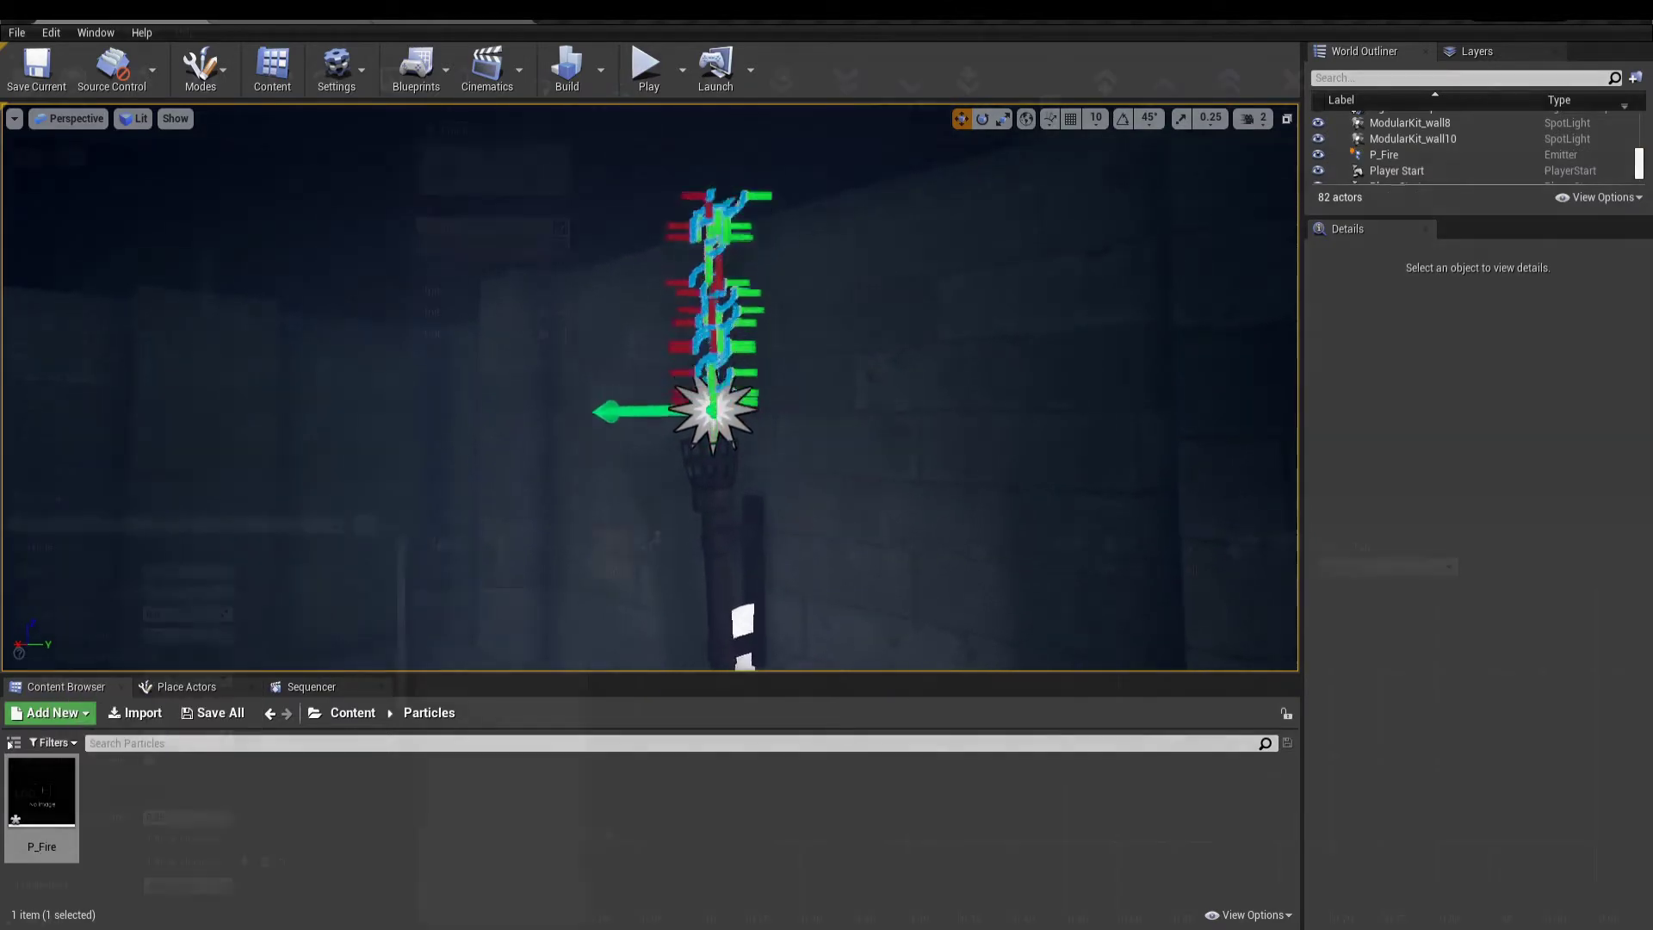
- Open the P_Fire particle system for editing and look over its system-level properties
double_click(41, 790)
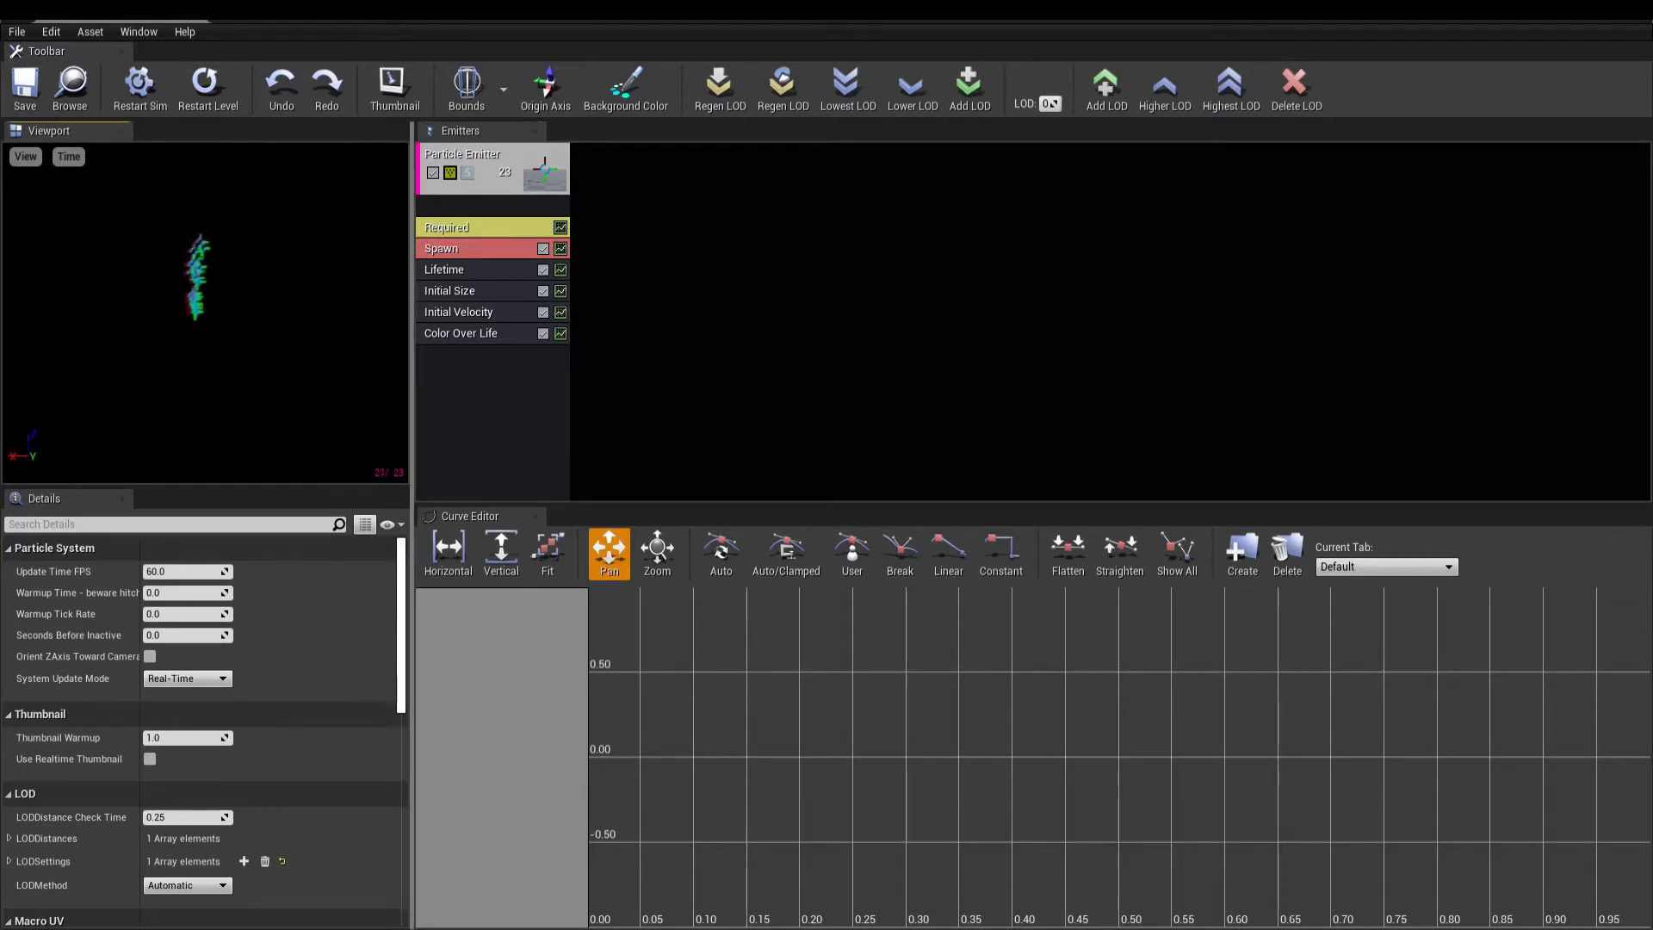
scroll(353, 617, down, 5)
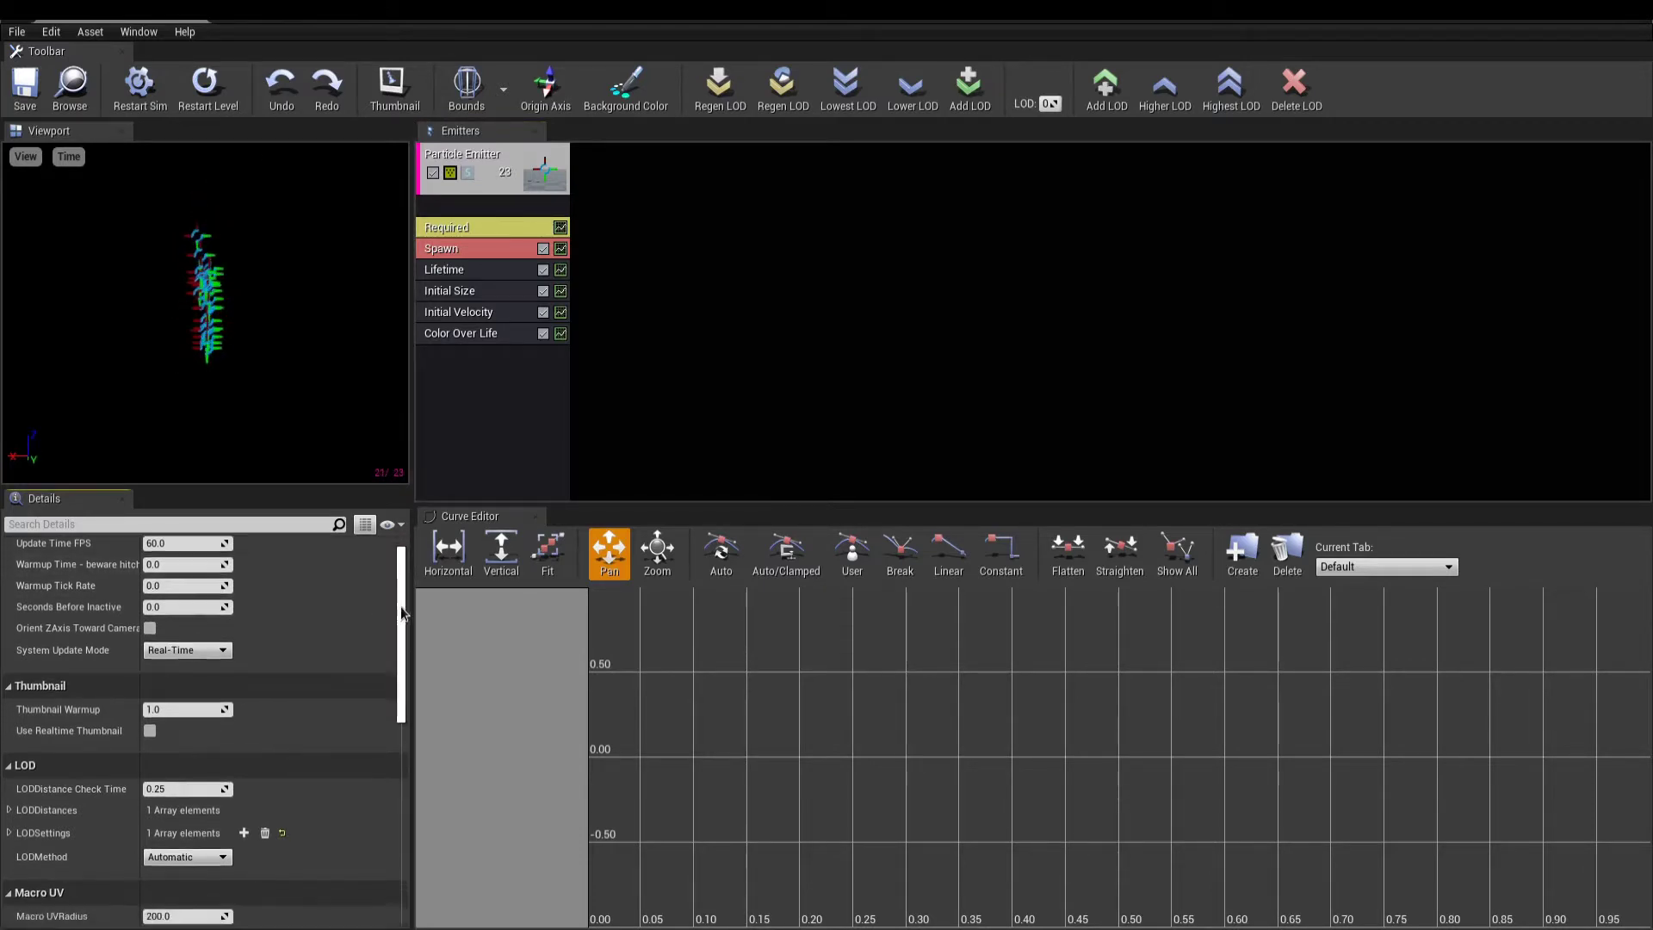
scroll(392, 602, up, 6)
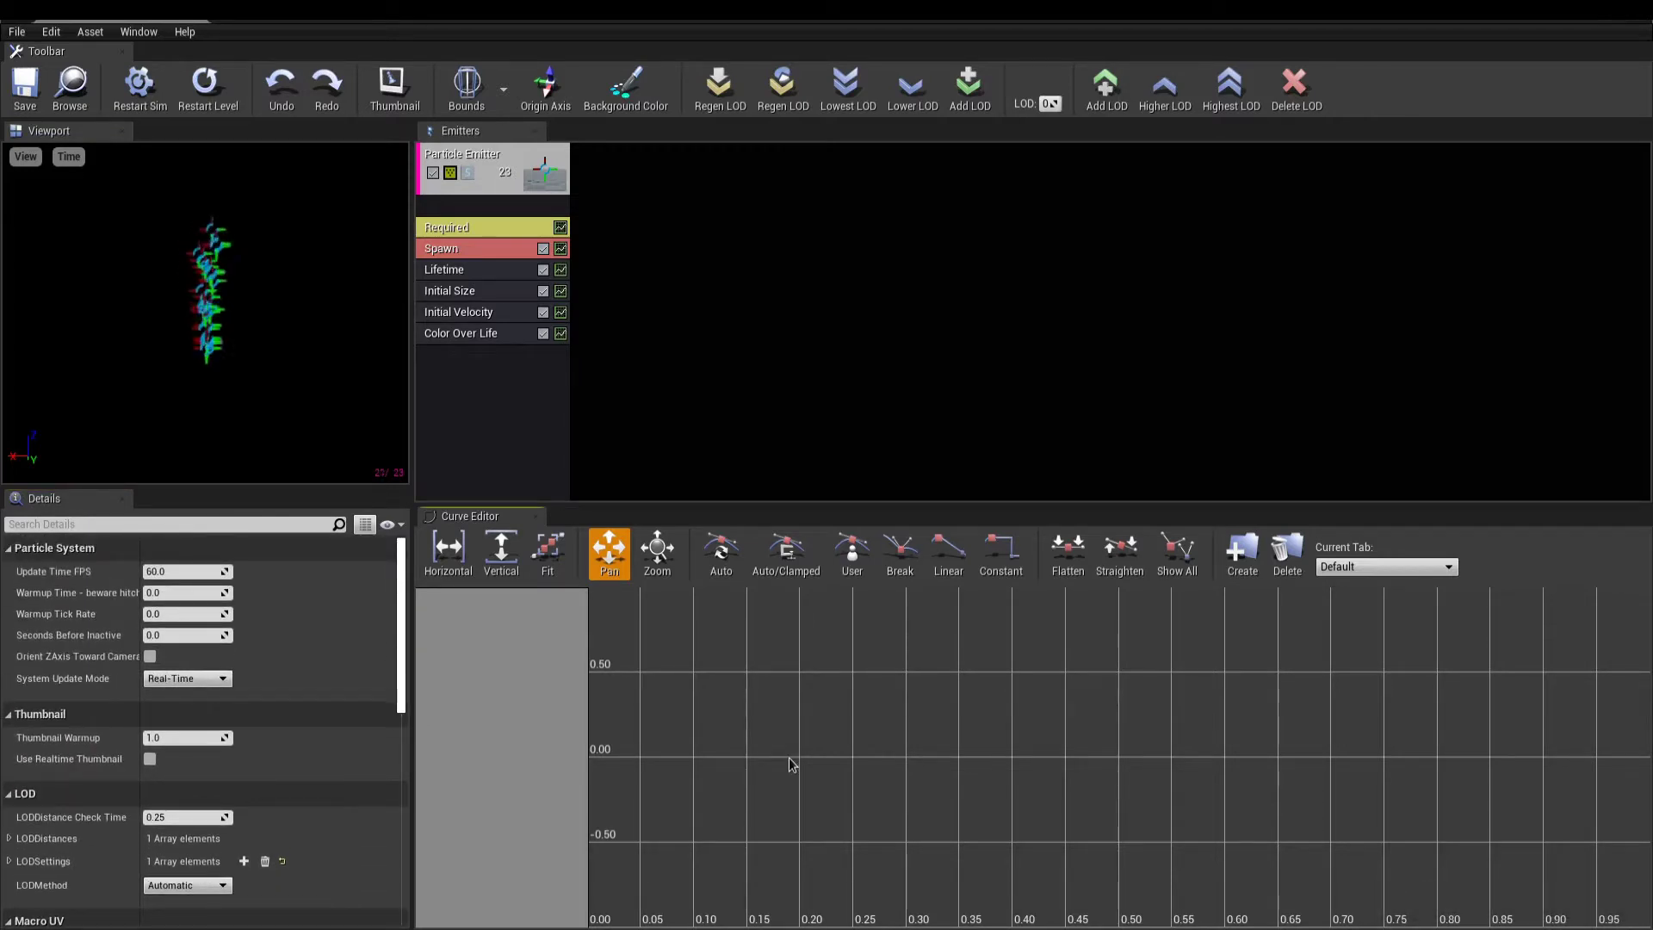
- Examine the default particle emitter's properties and its Spawn, Lifetime and Initial Velocity modules
click(481, 387)
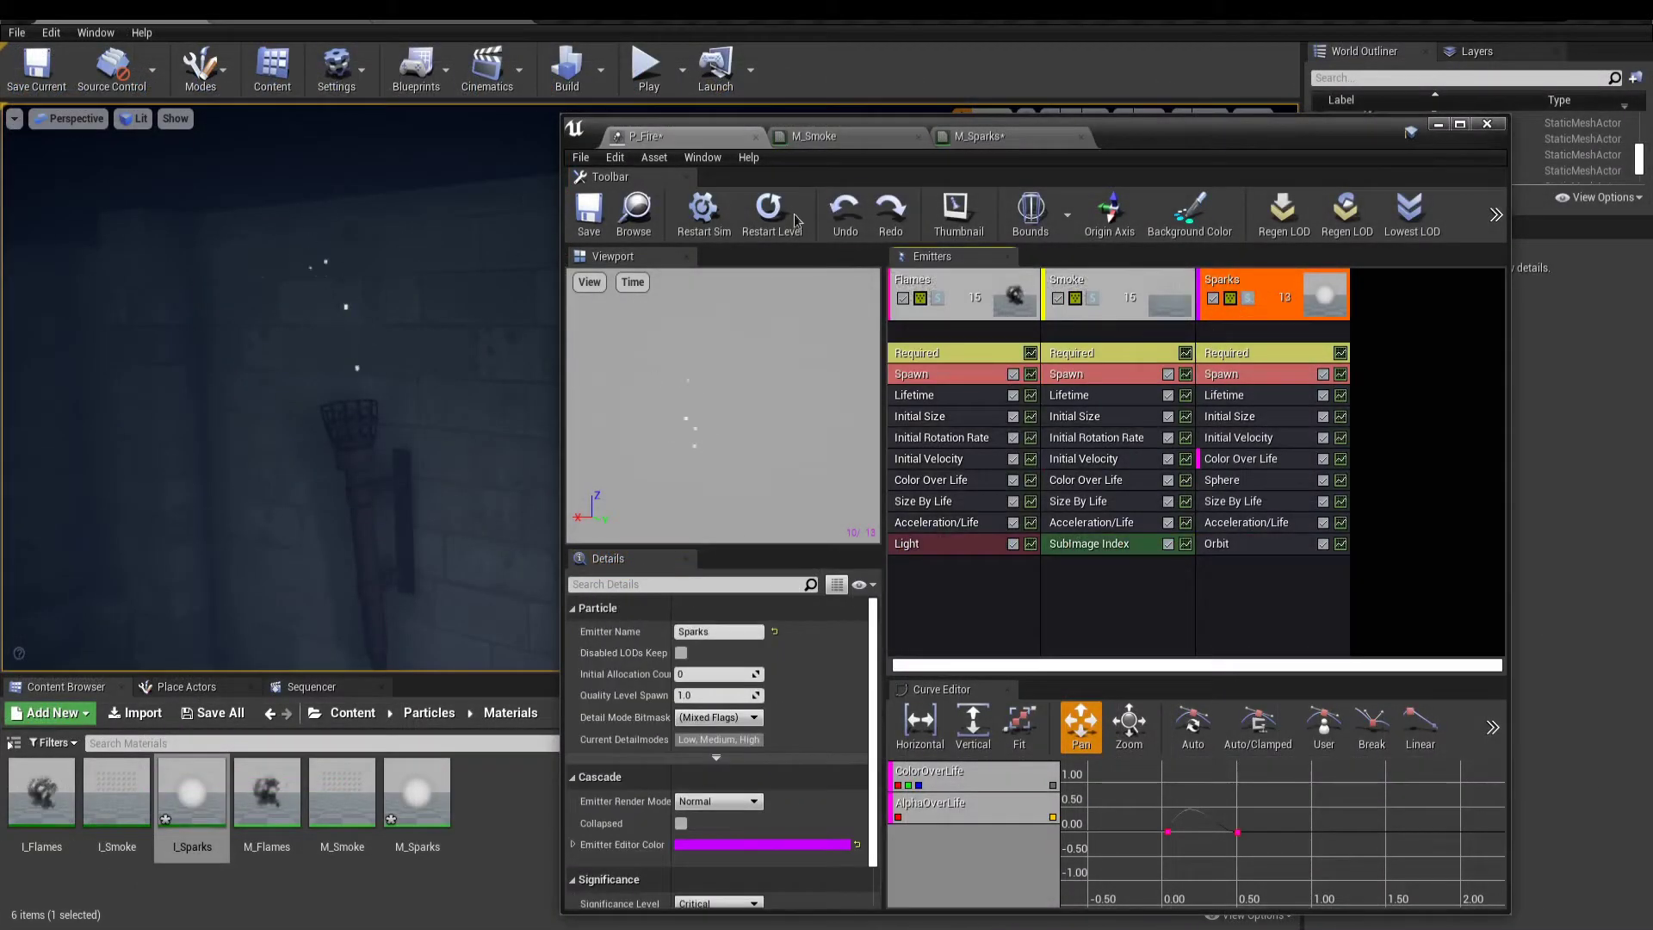
click(794, 220)
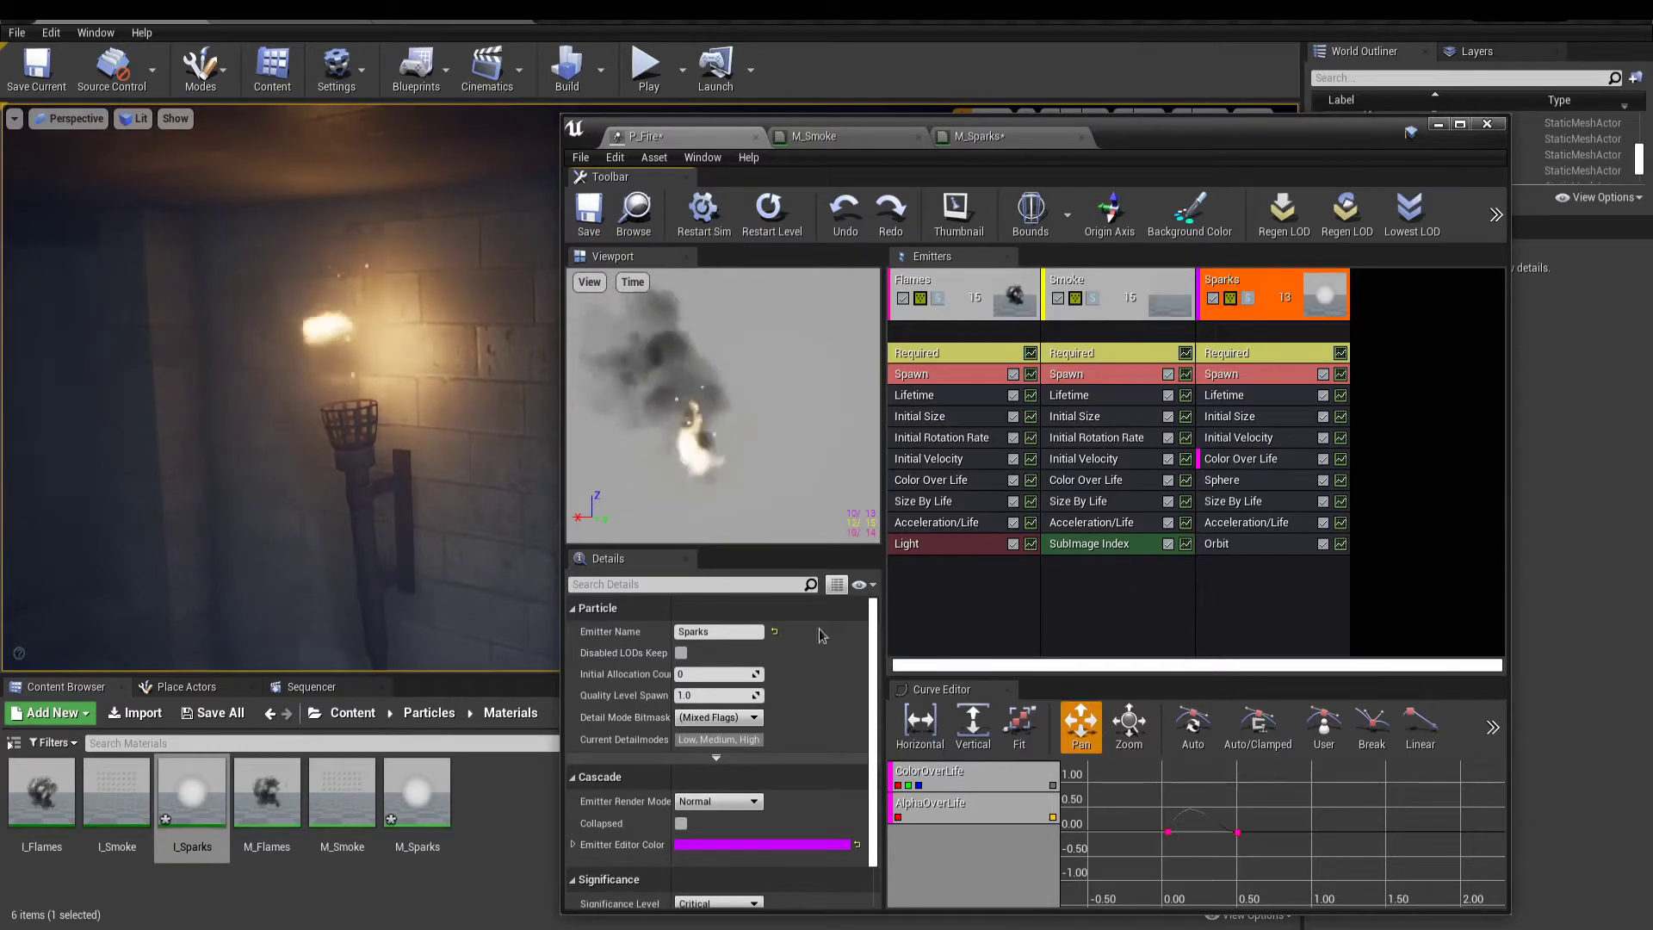
mouse_move(491, 482)
right_down()
mouse_move(431, 482)
mouse_move(491, 482)
right_up()
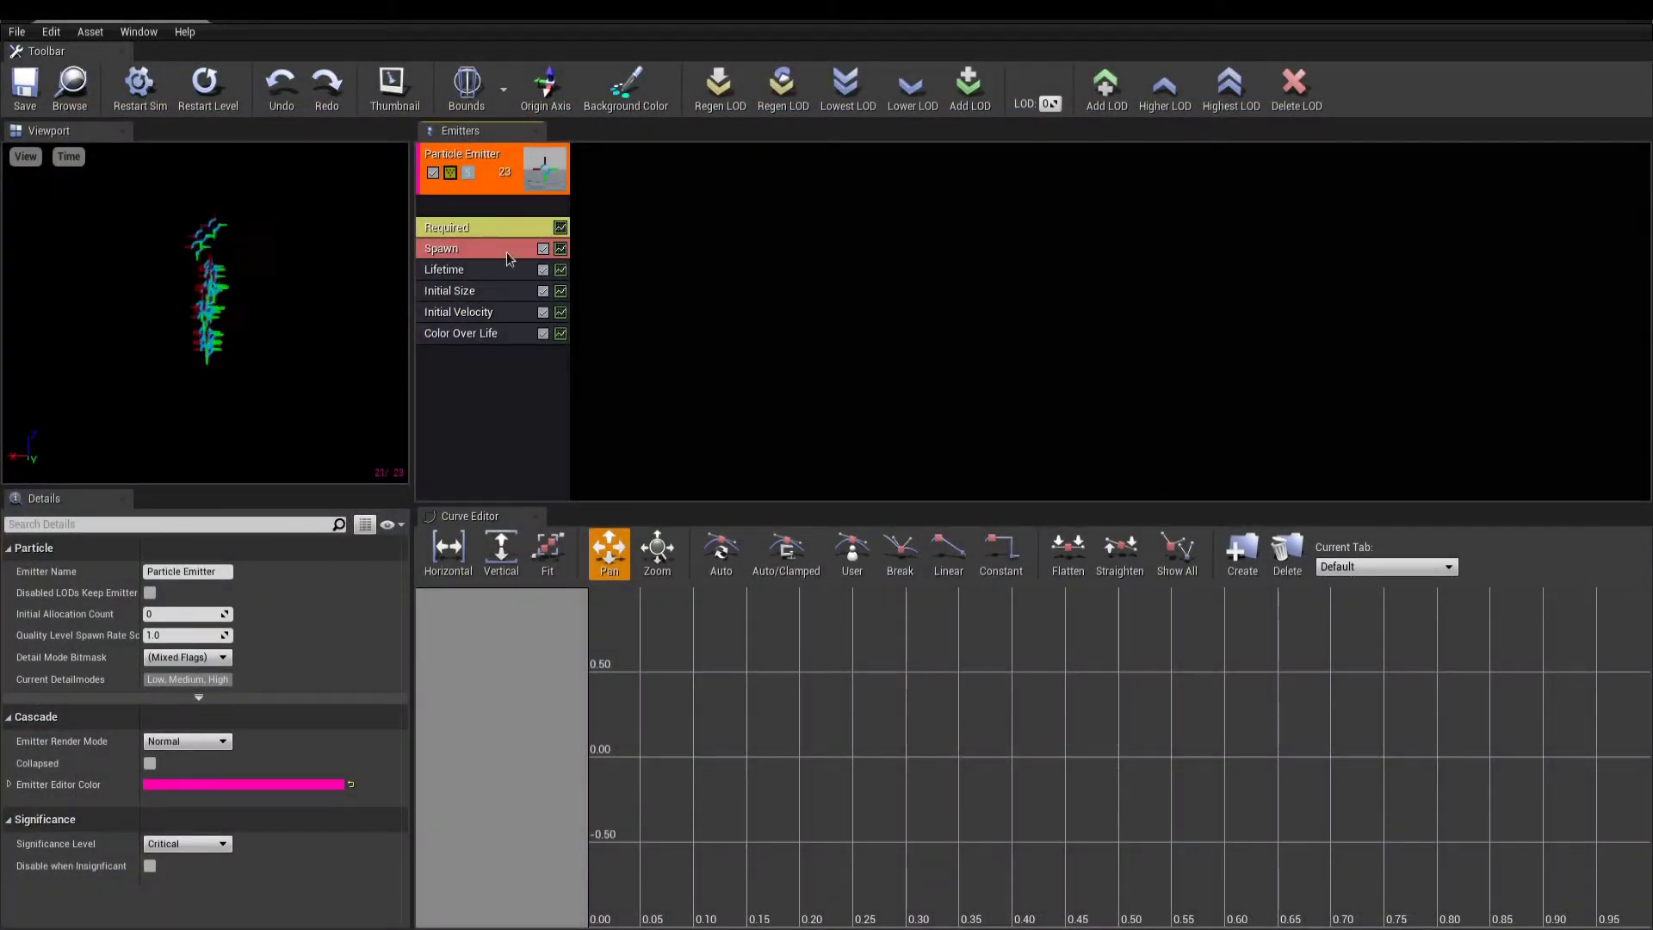
click(498, 253)
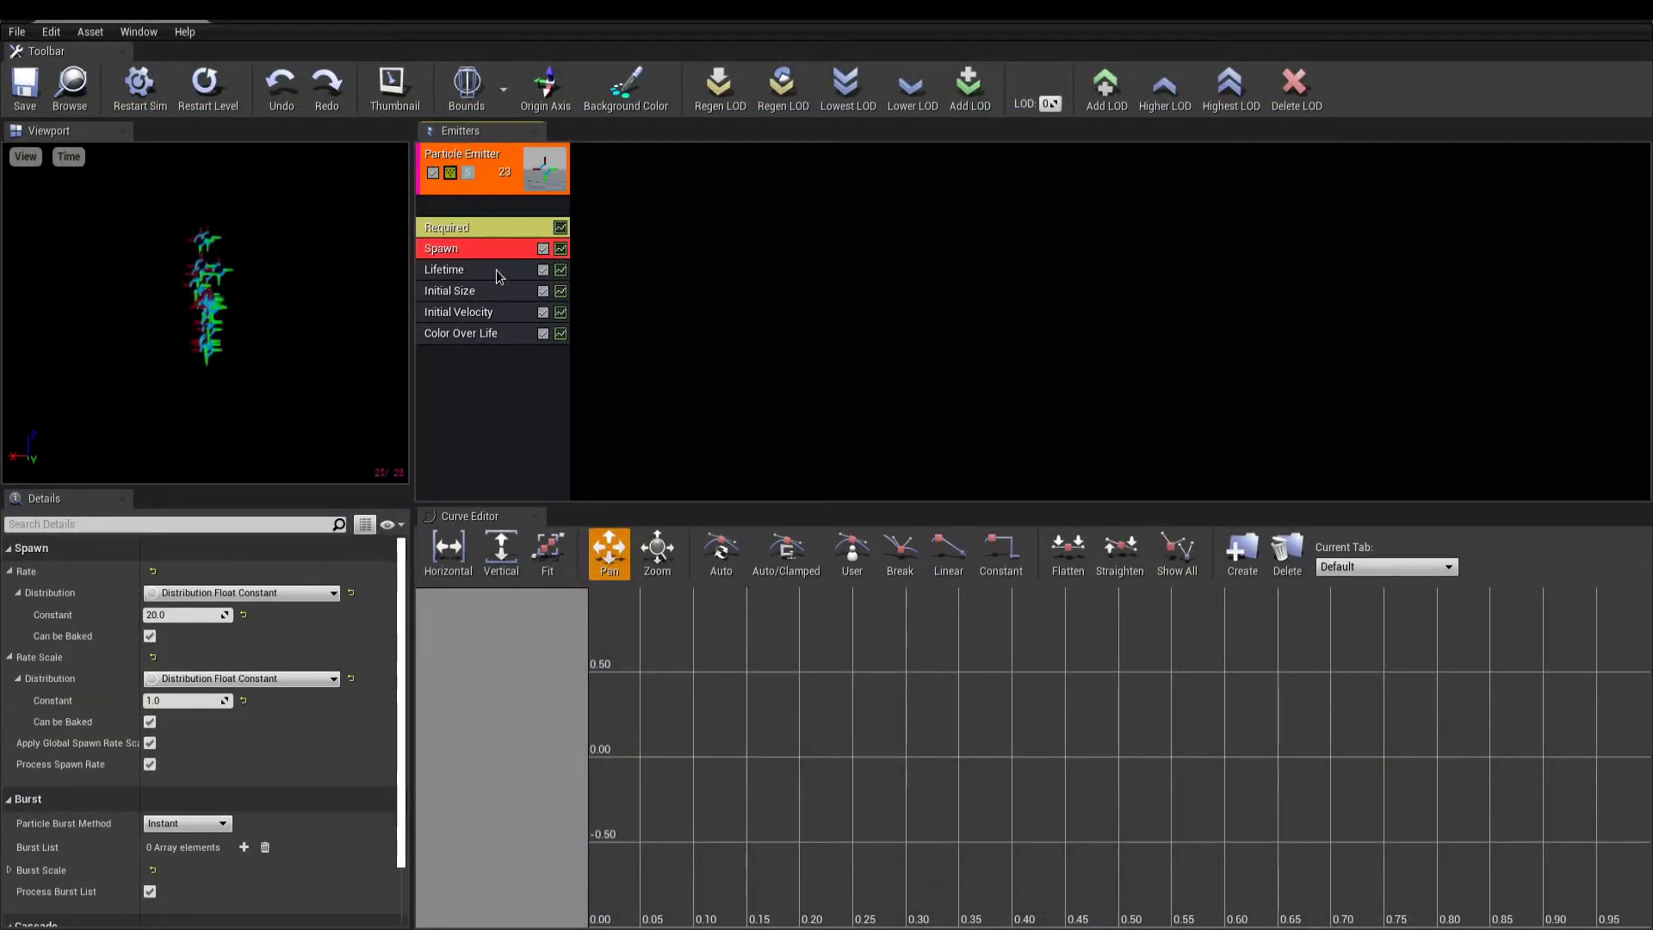
click(497, 272)
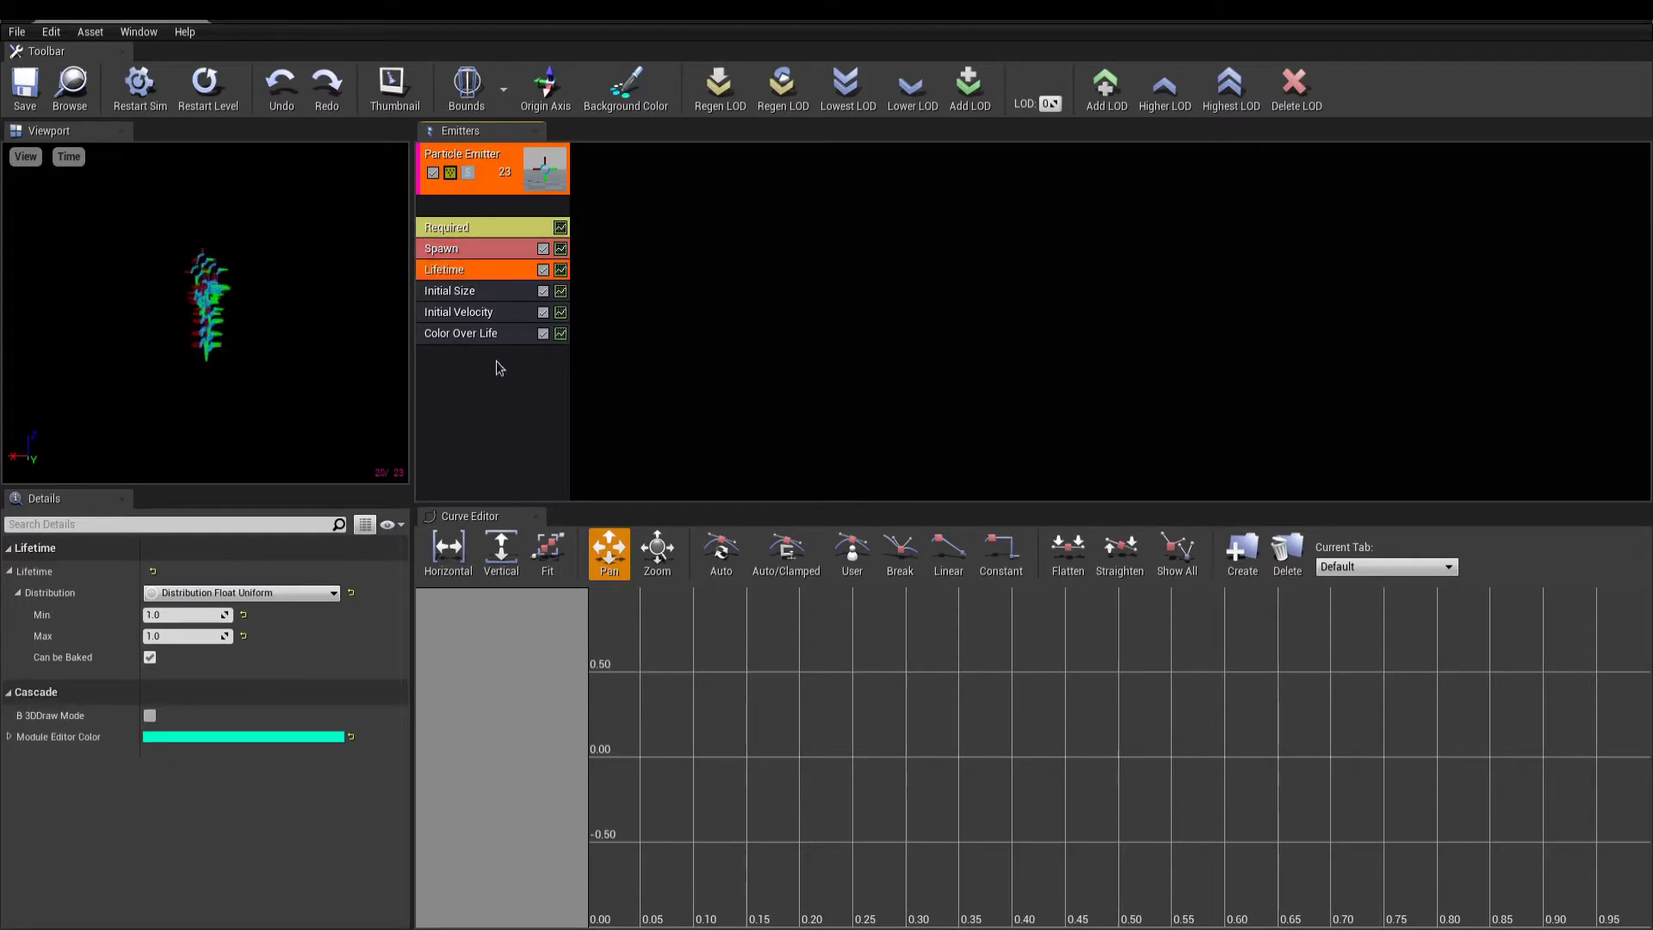
click(513, 315)
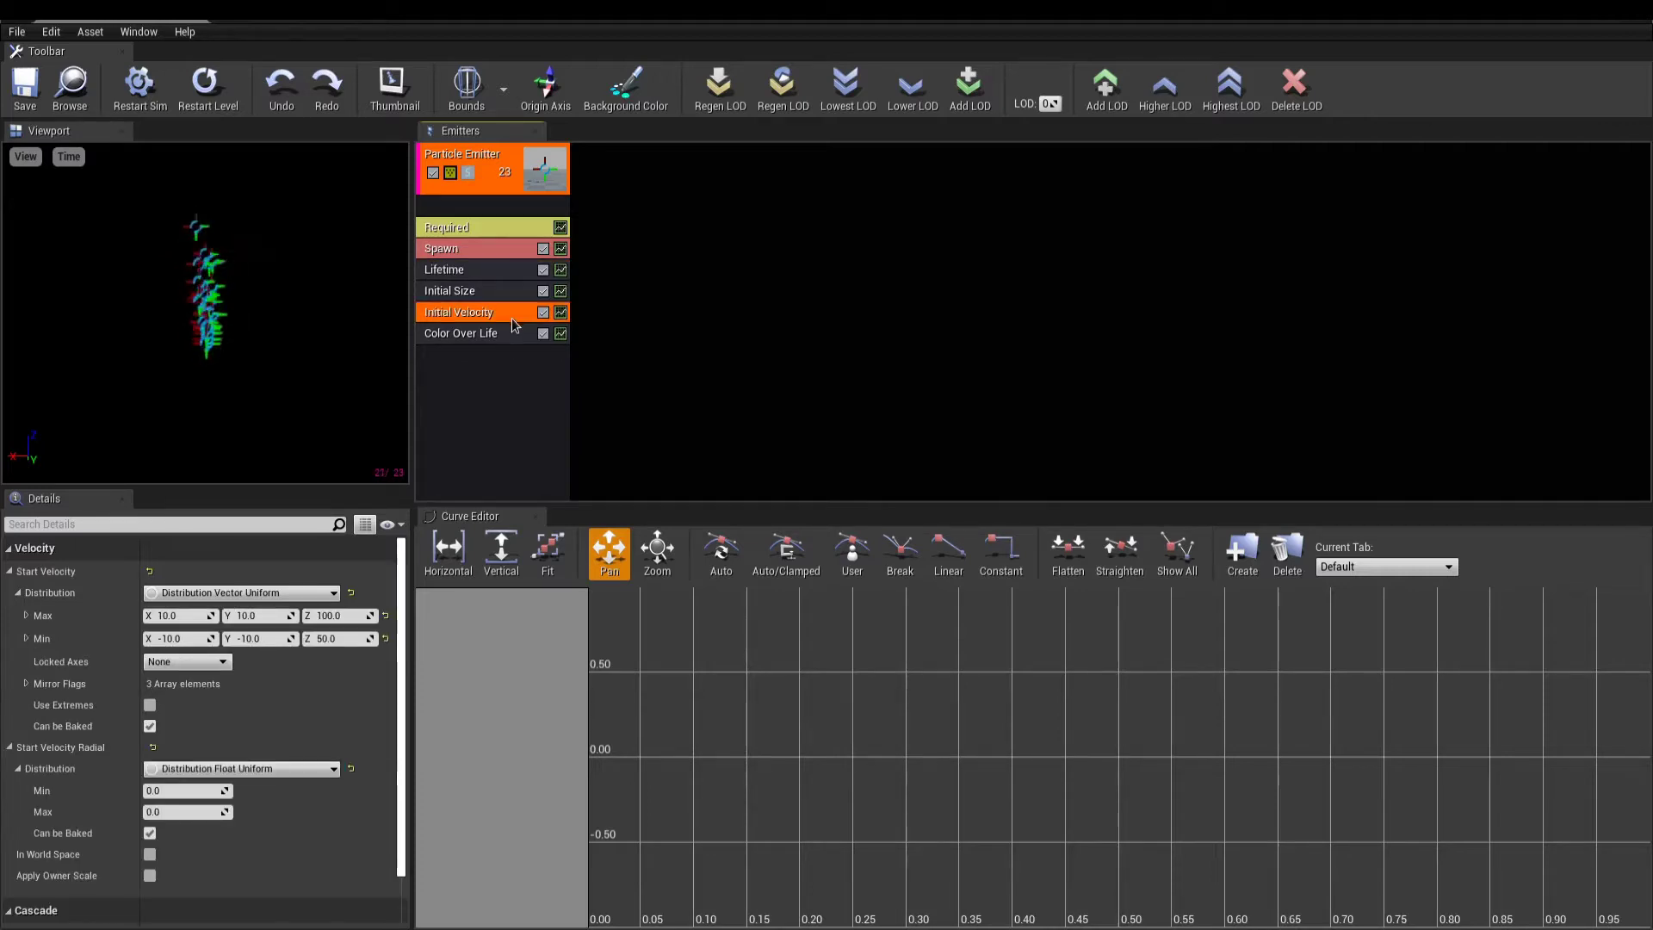
click(513, 361)
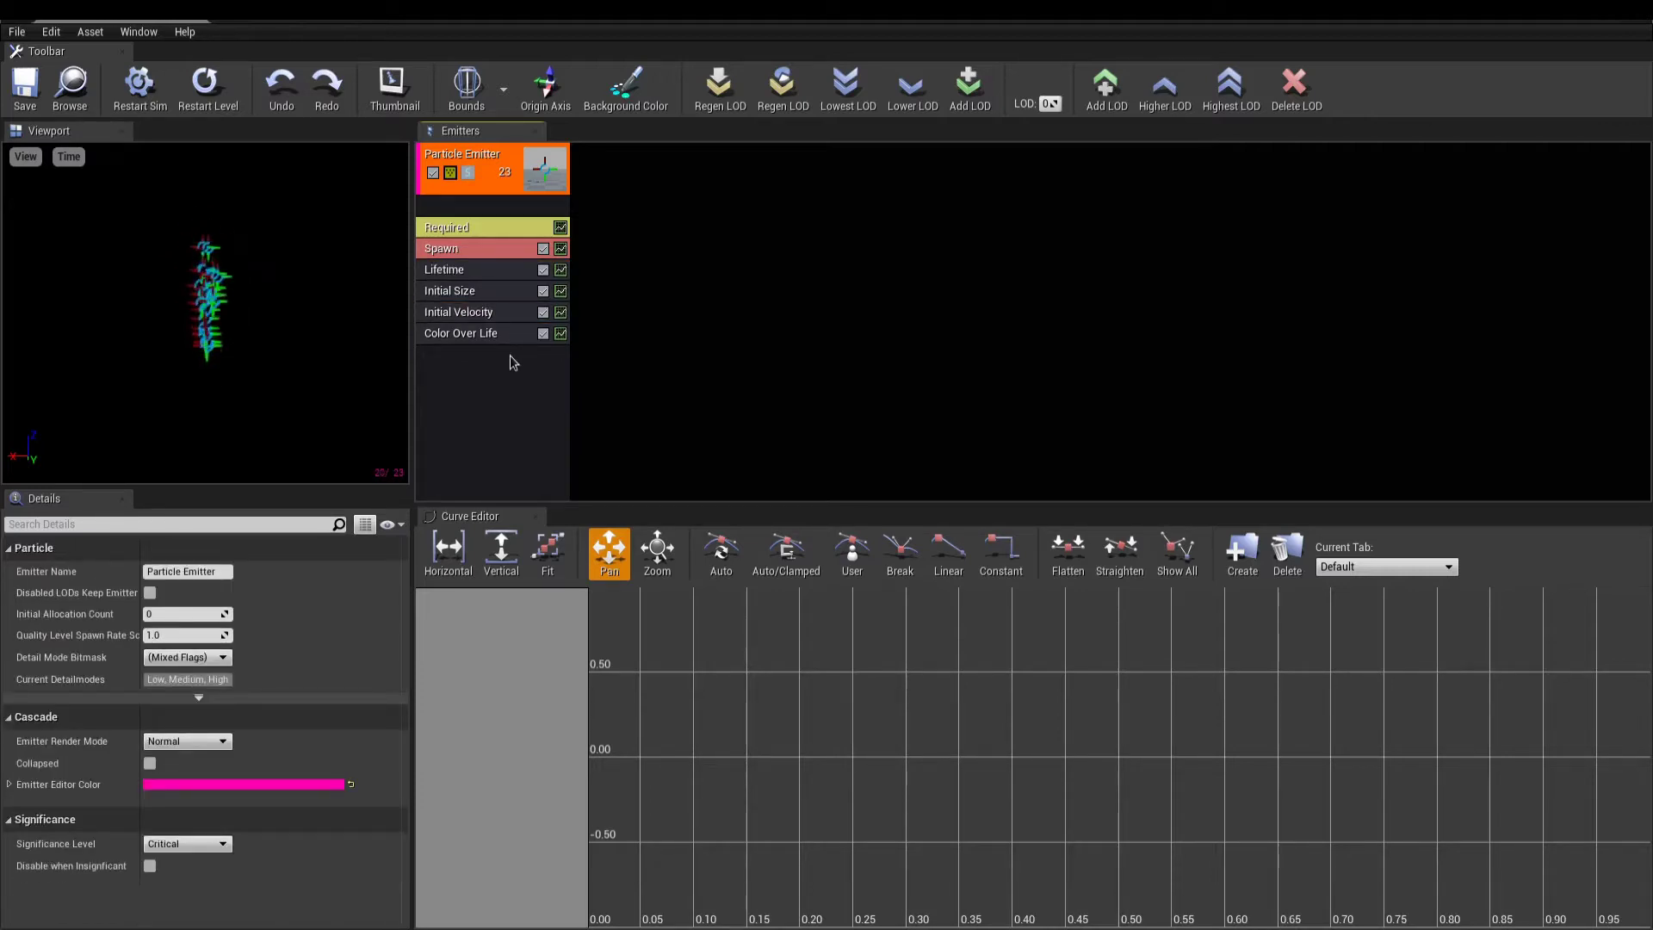
- Rename the particle emitter as Flames
right_click(491, 158)
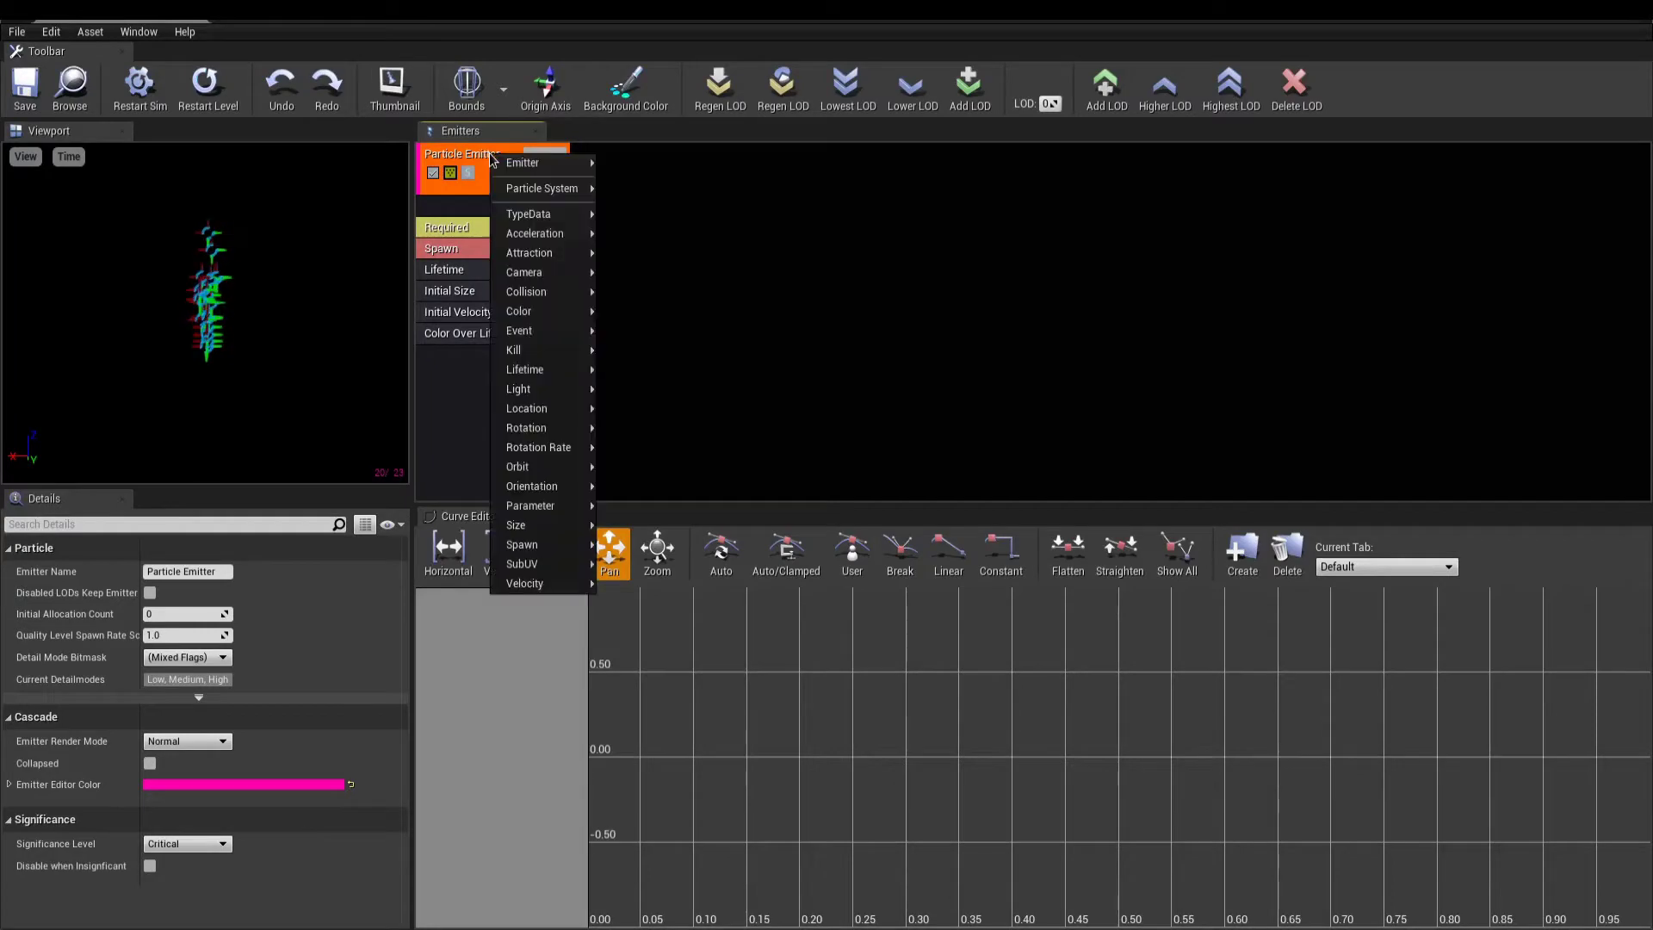
mouse_move(509, 169)
click(631, 179)
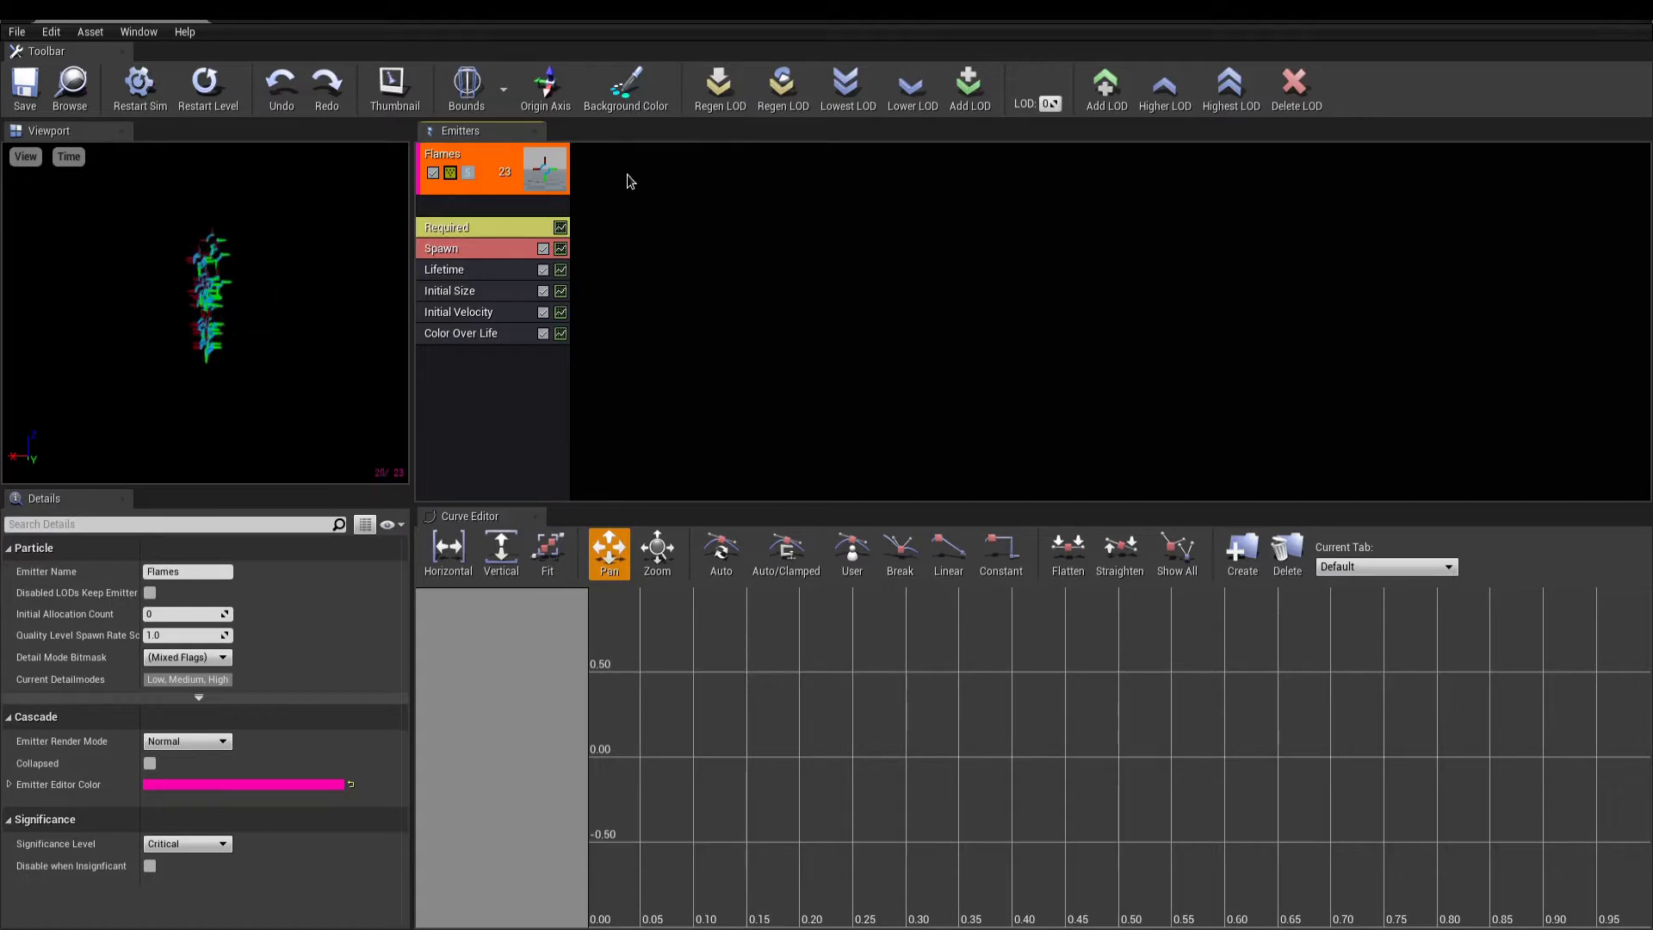
- Set Emitter Loops to 1 in the Flames emitter's Required module and browse the materials available for it
click(488, 228)
drag(402, 603, 430, 718)
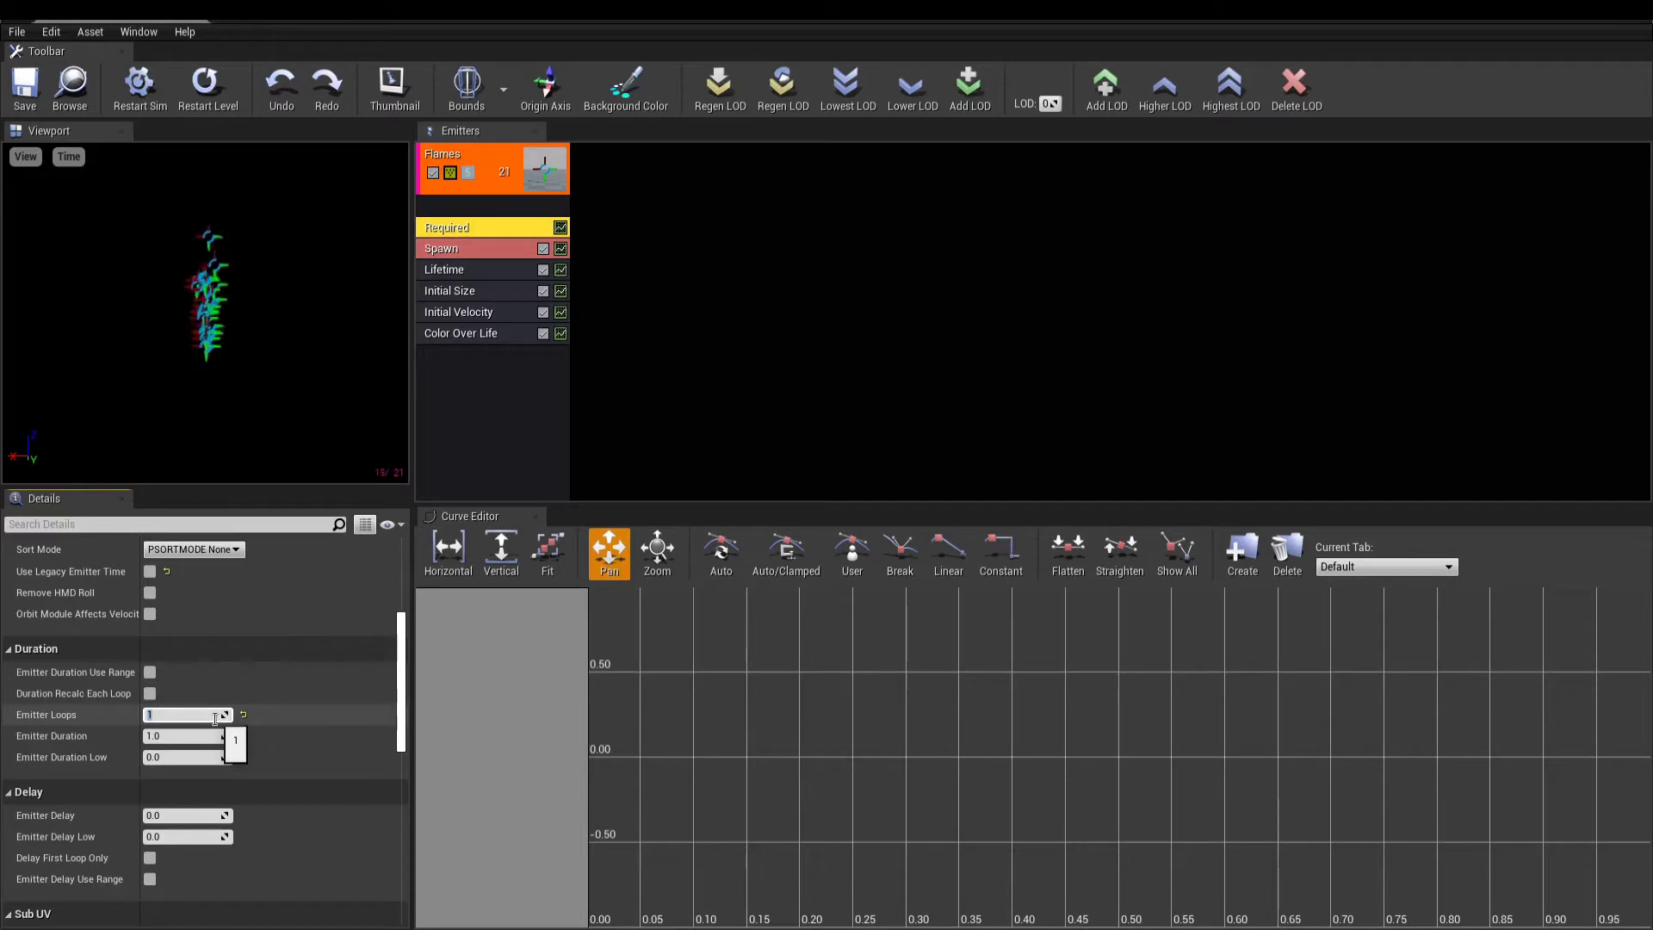
scroll(216, 706, up, 6)
click(322, 585)
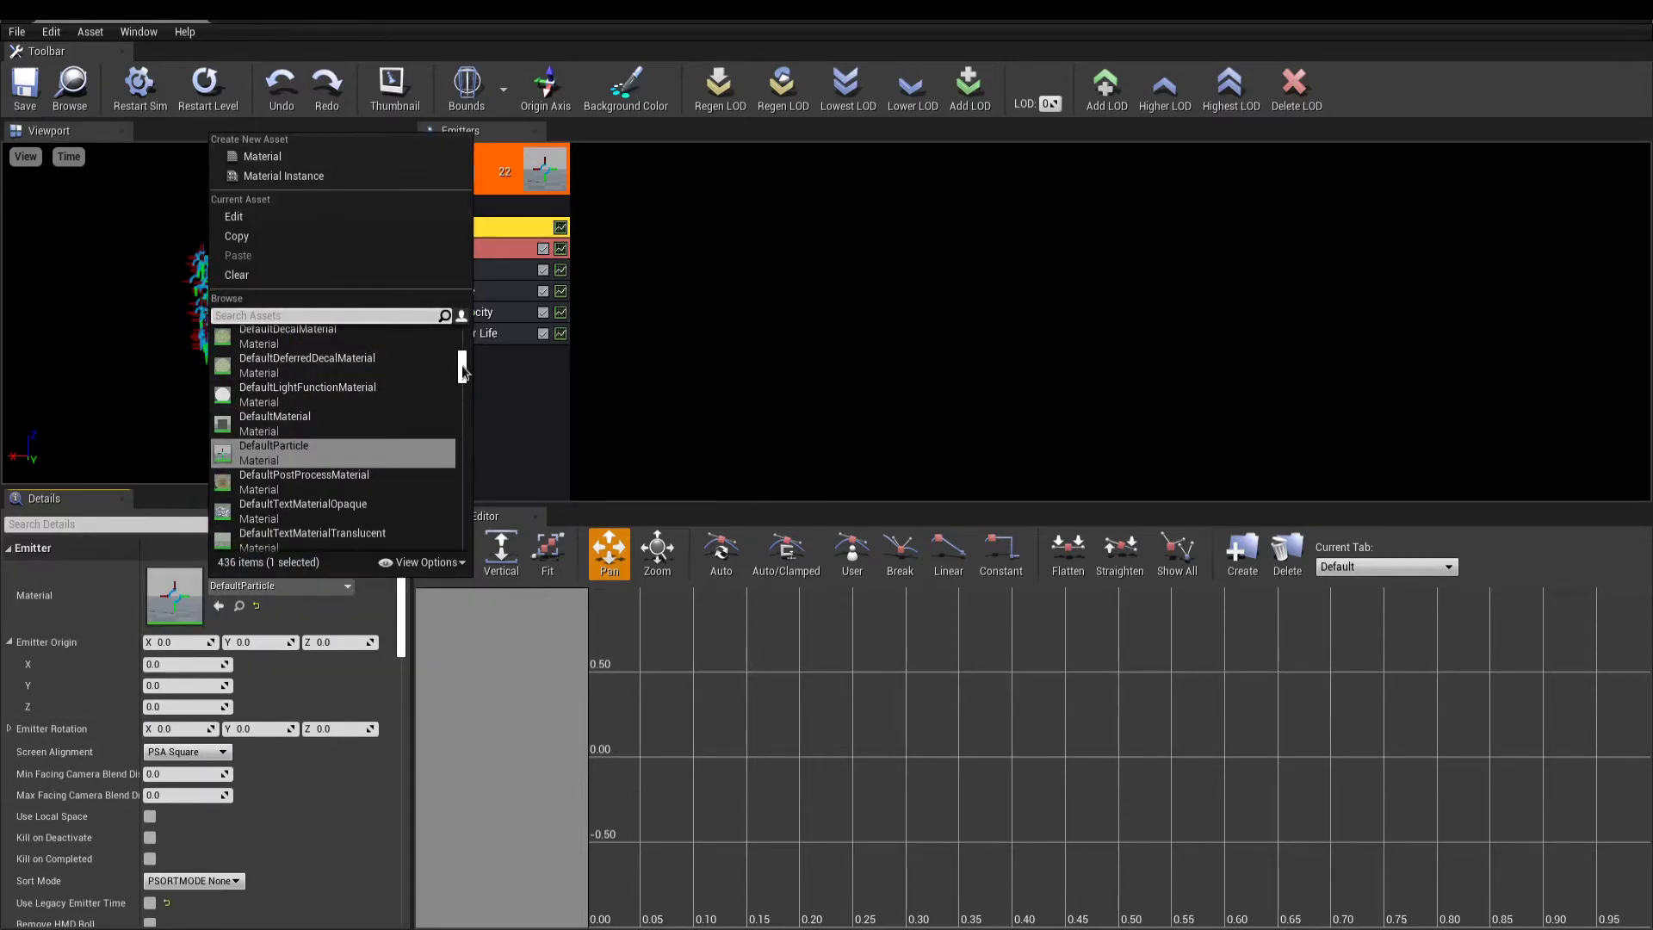
drag(464, 366, 464, 375)
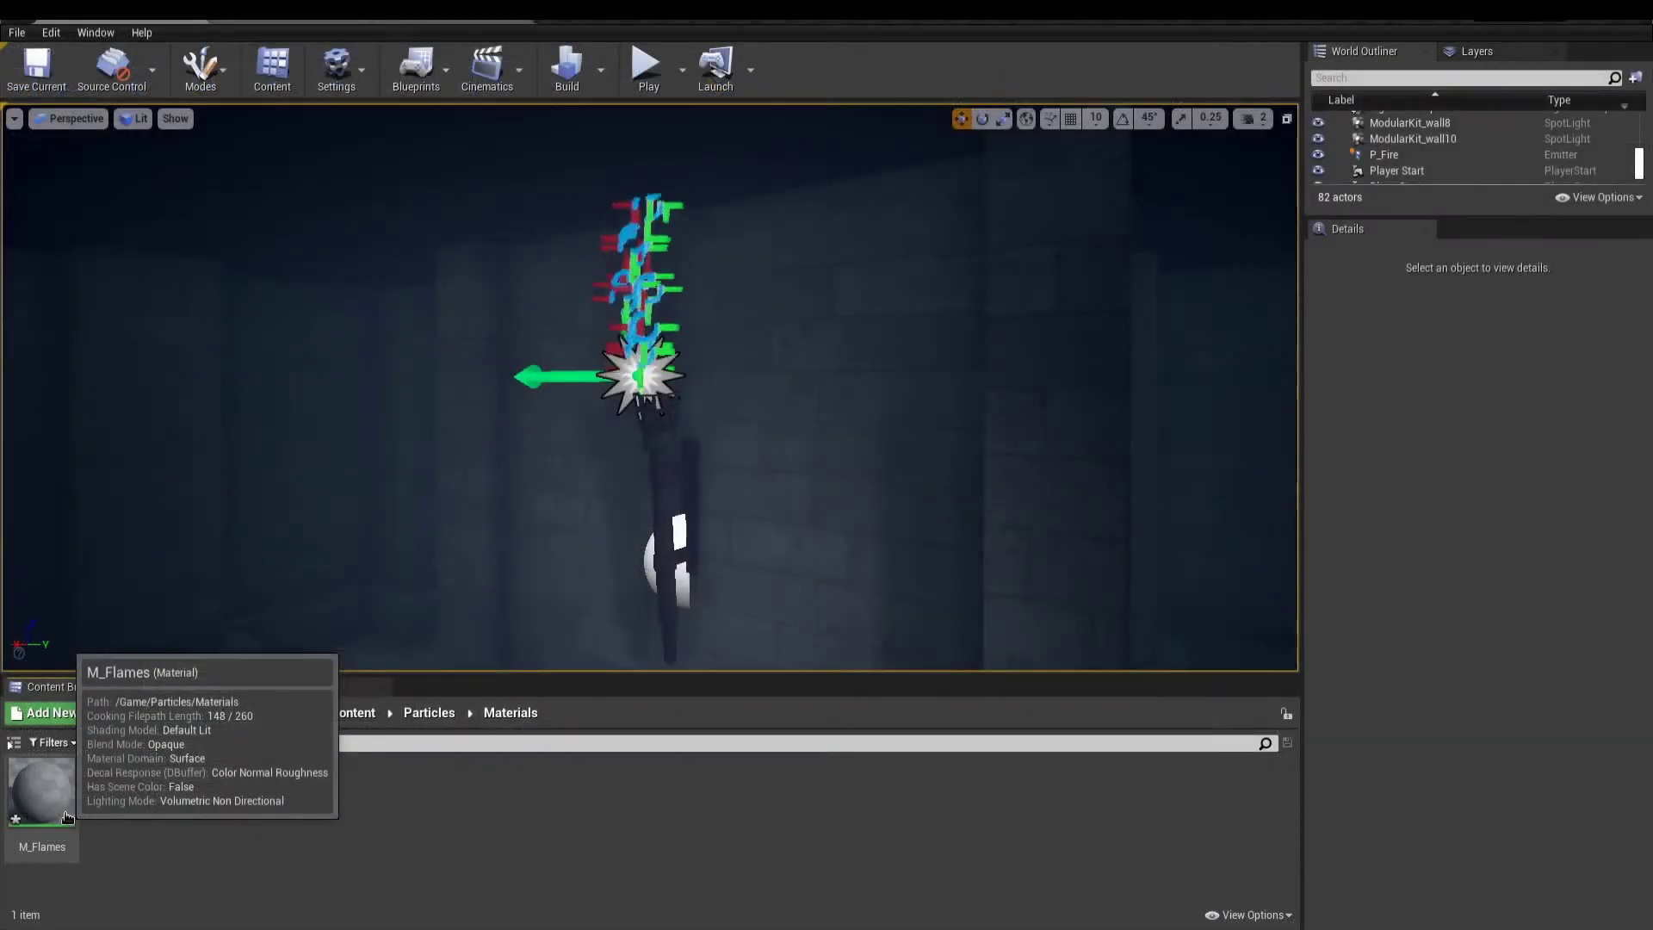
- Open the M_Flames material and set its blend mode to Translucent and its shading model to Unlit
click(67, 816)
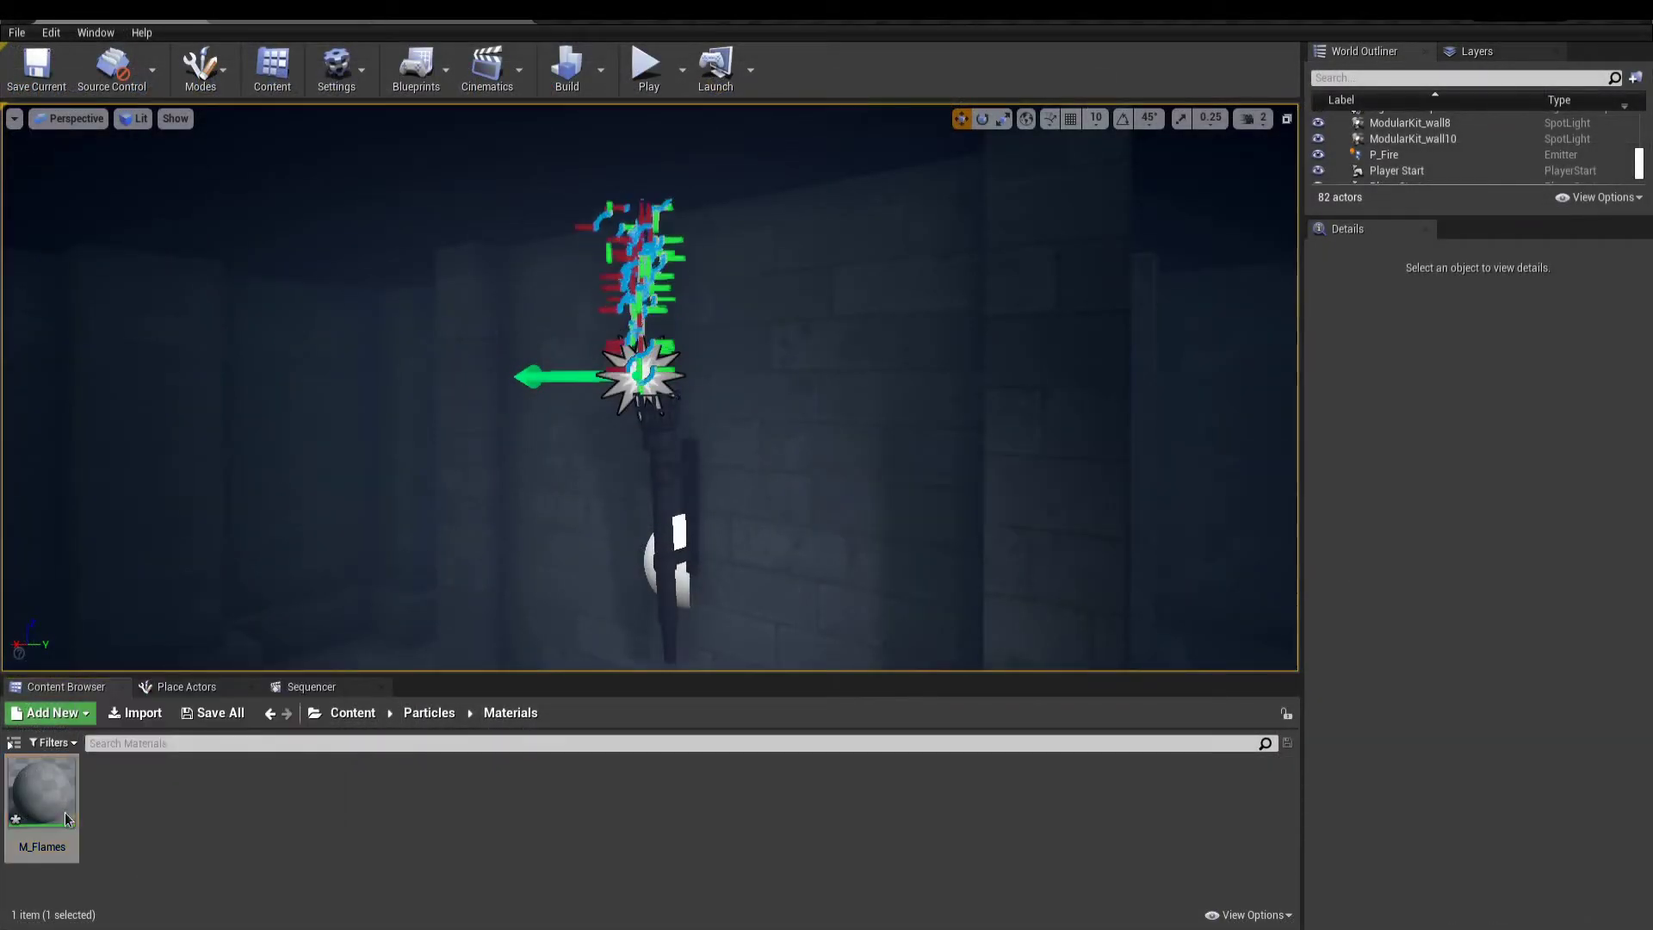
double_click(67, 816)
click(198, 680)
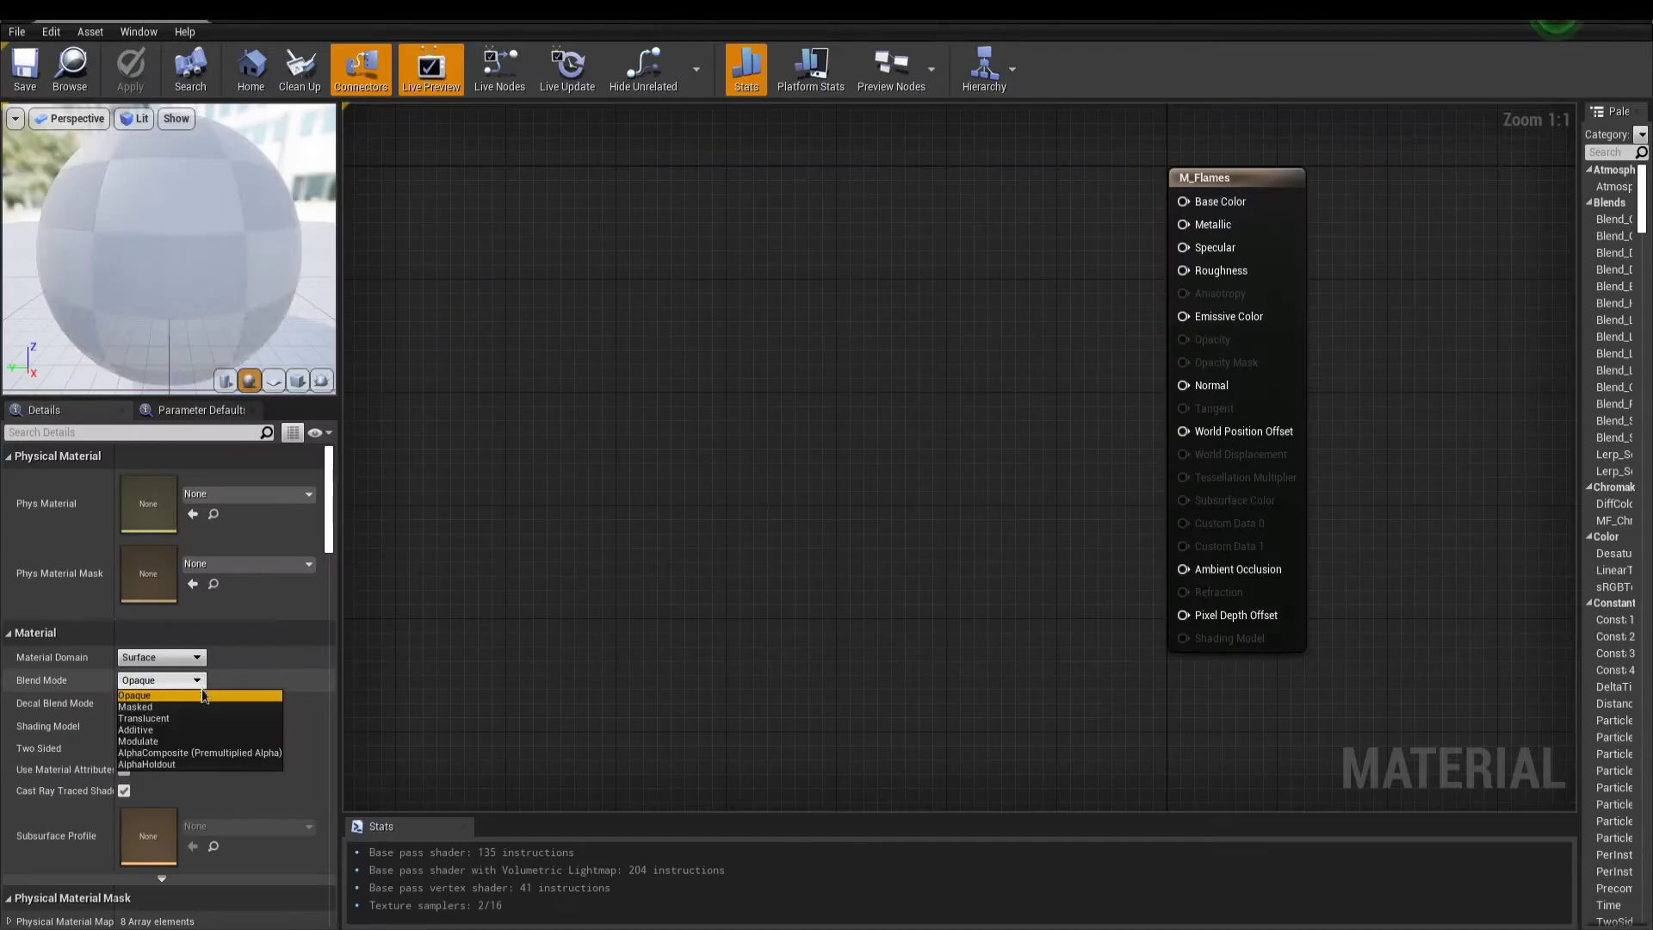
click(204, 719)
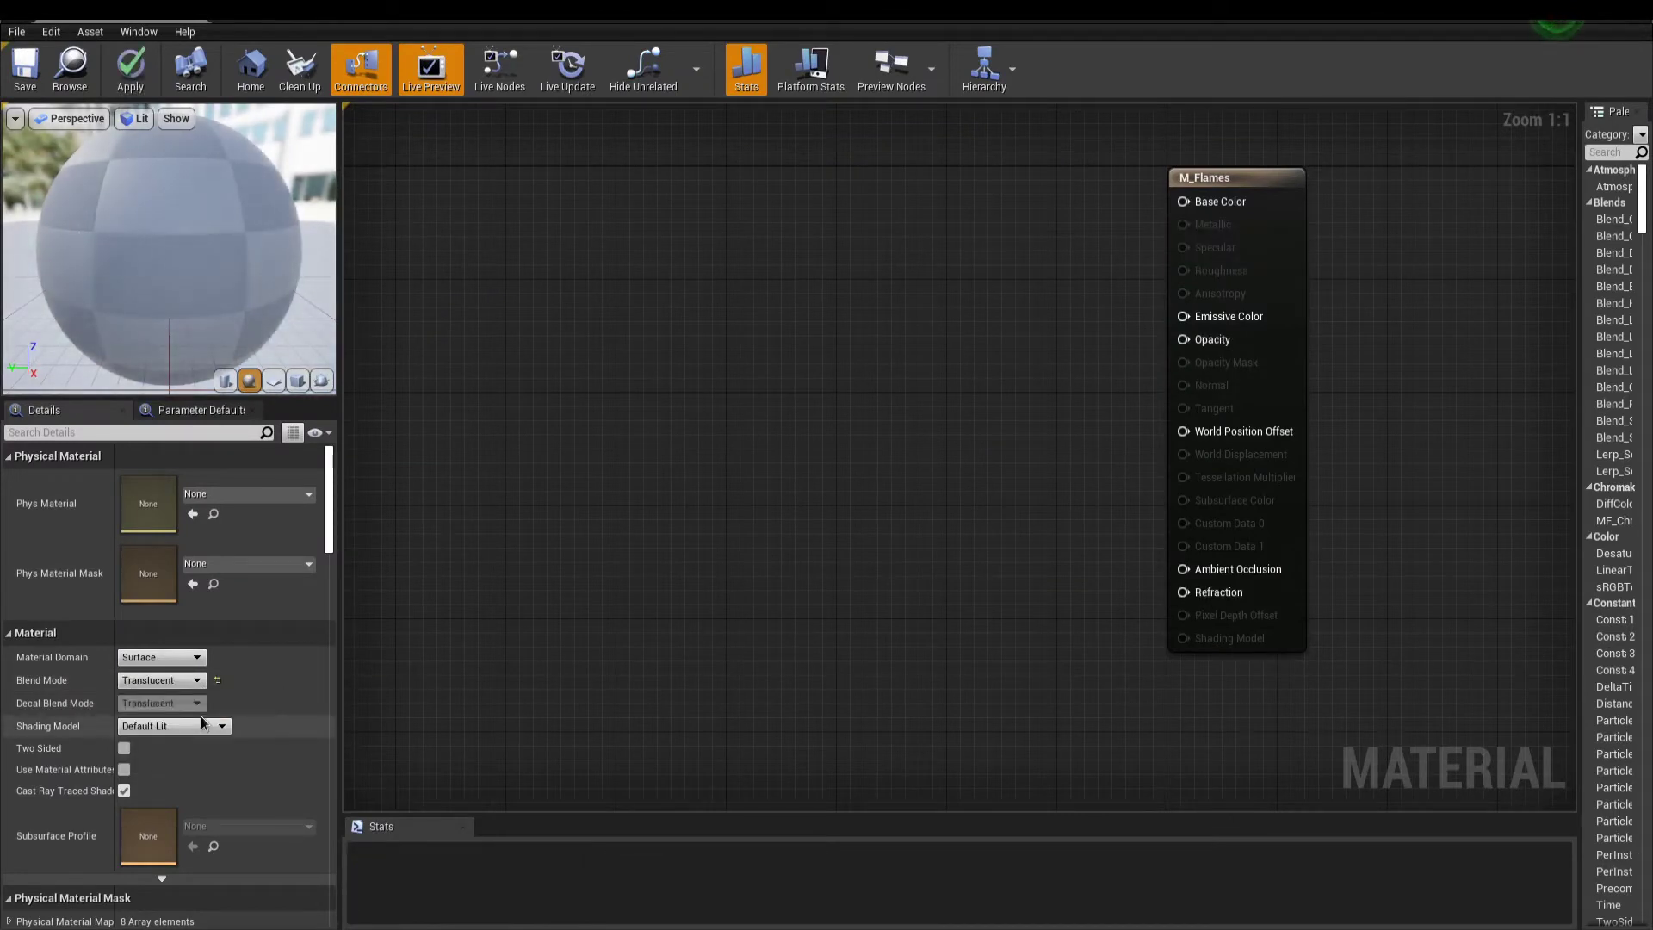
click(220, 730)
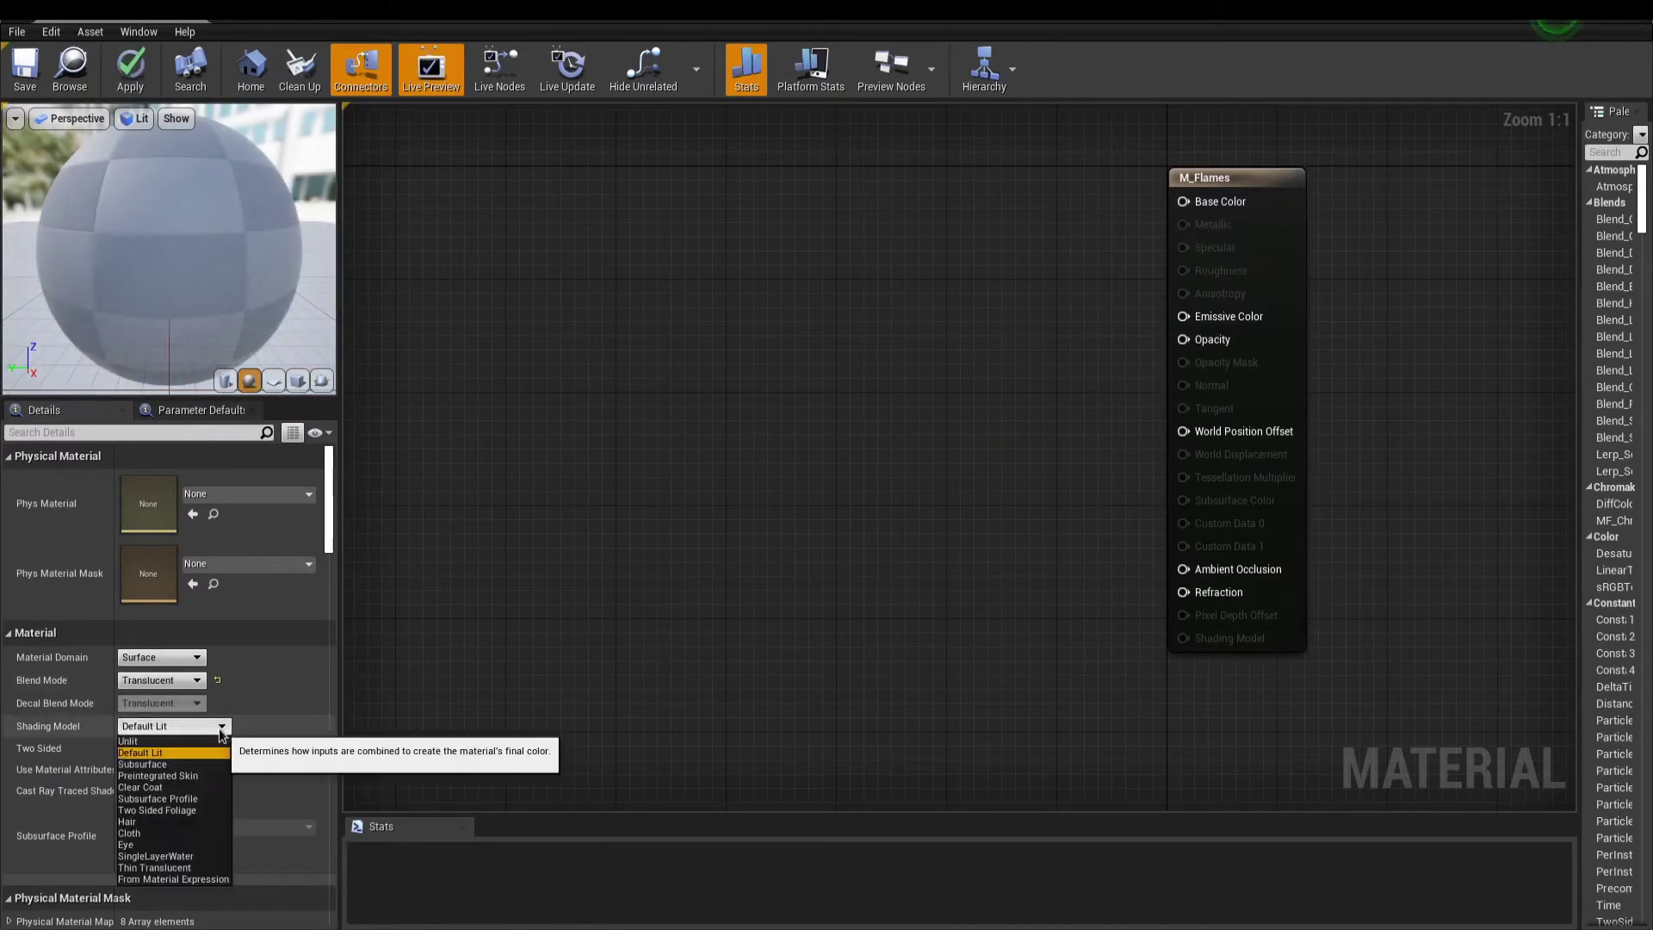
click(220, 741)
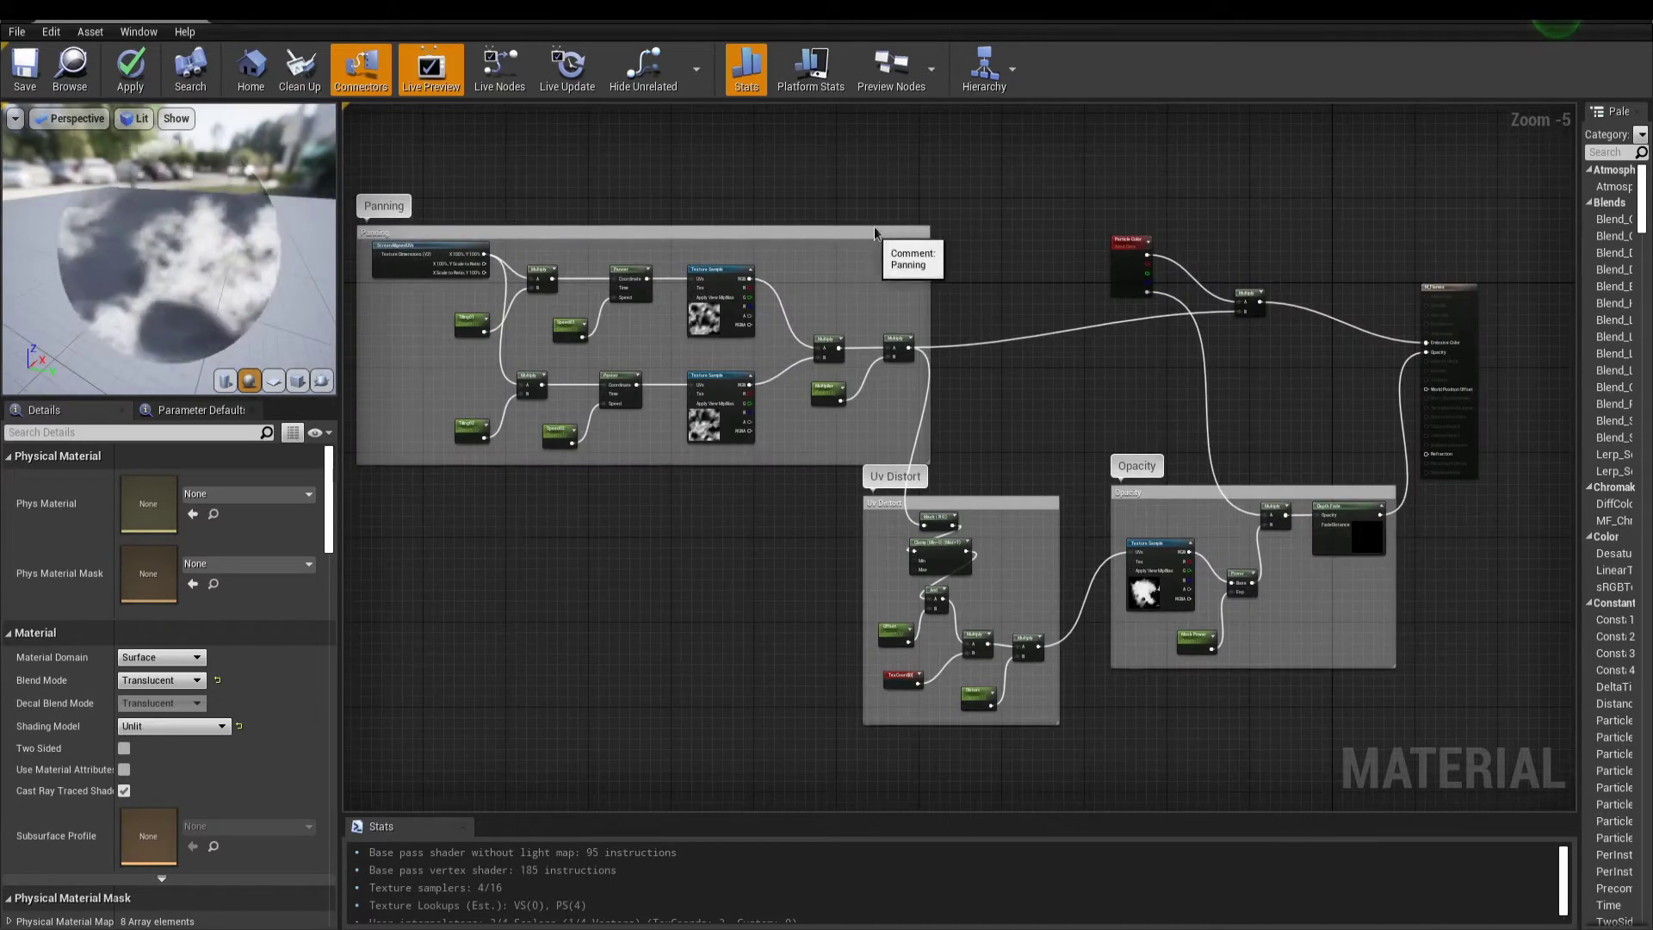
- Add a ScreenAlignedUVs node to the M_Flames material graph
drag(875, 233, 978, 206)
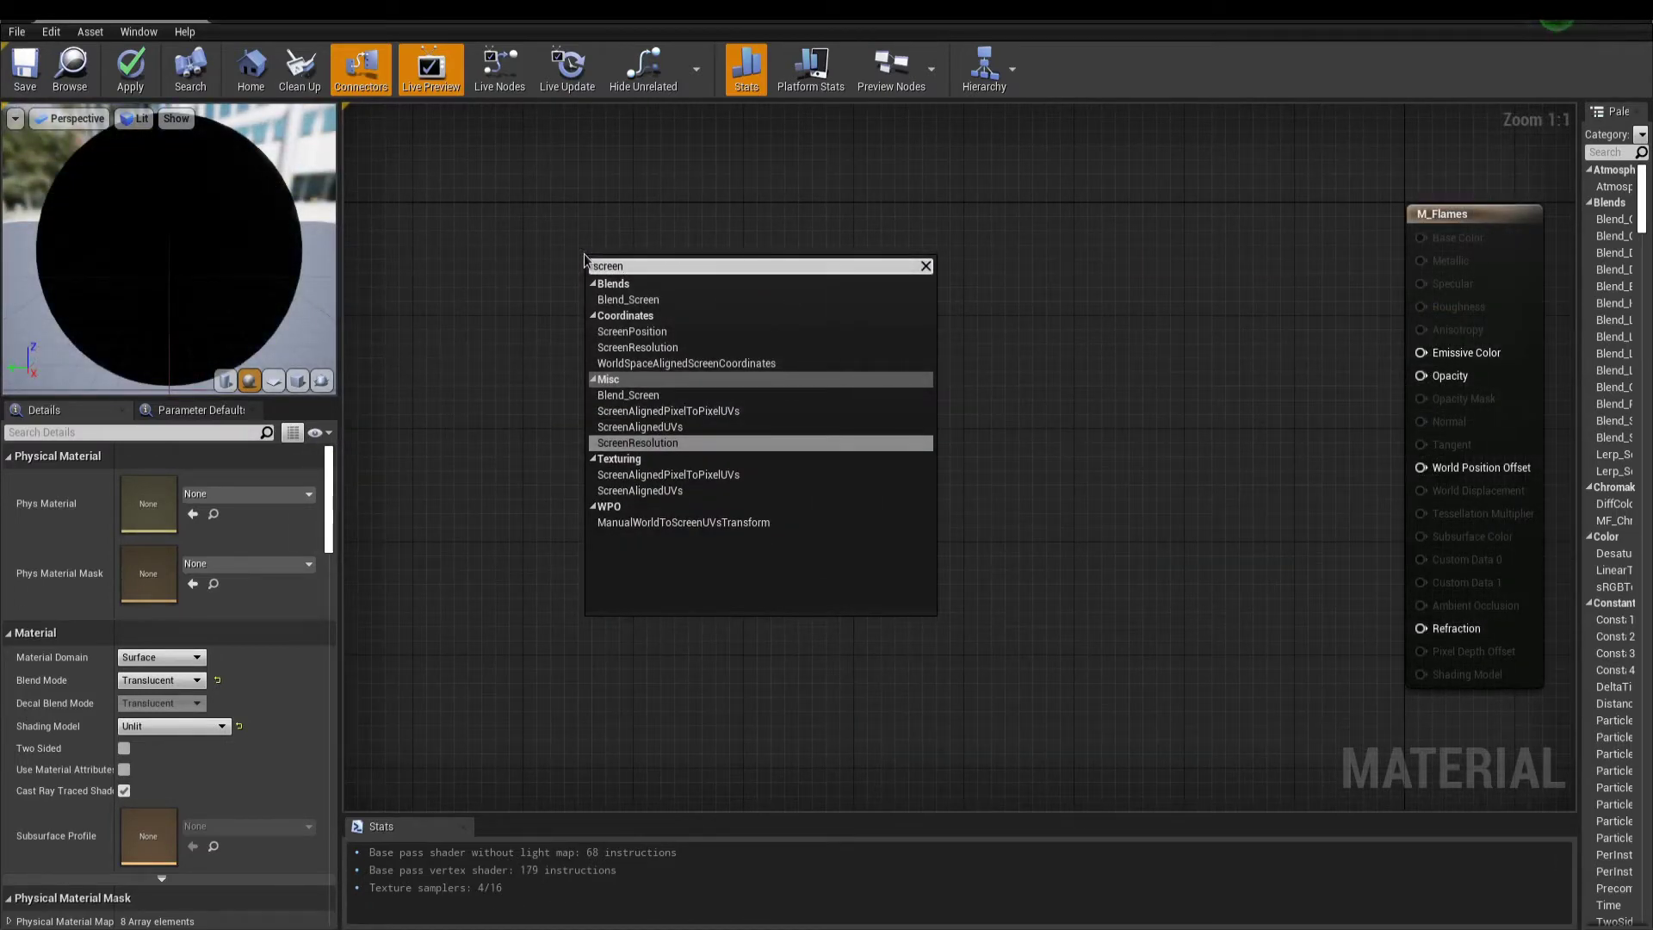
key(Down)
key(Down)
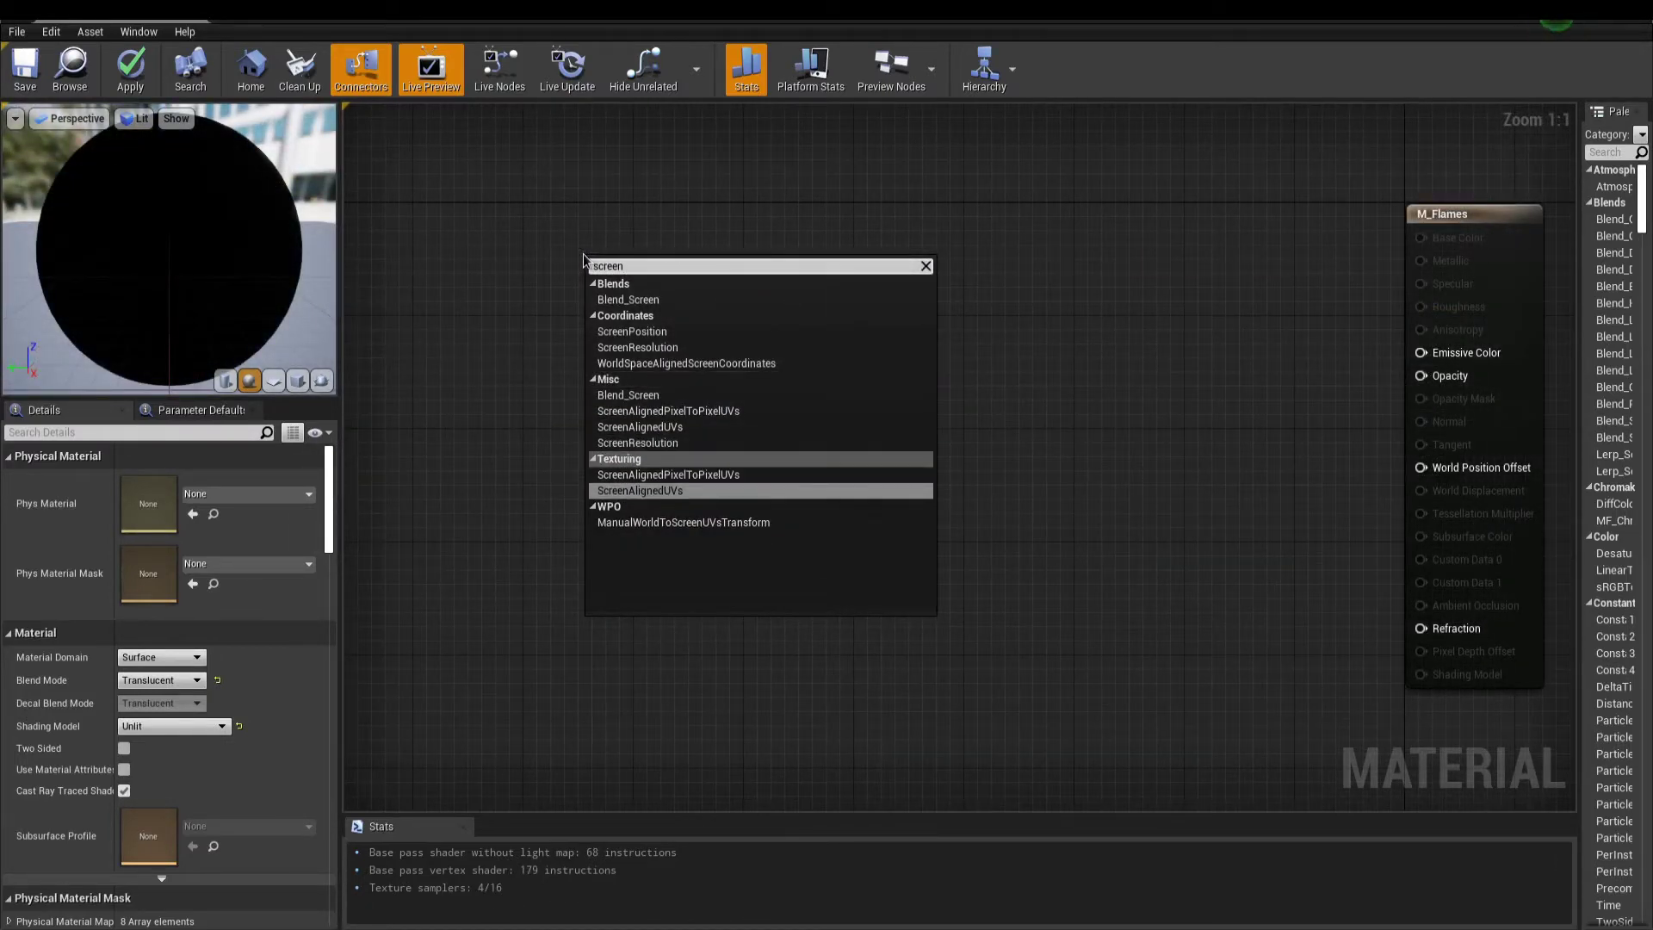
click(654, 493)
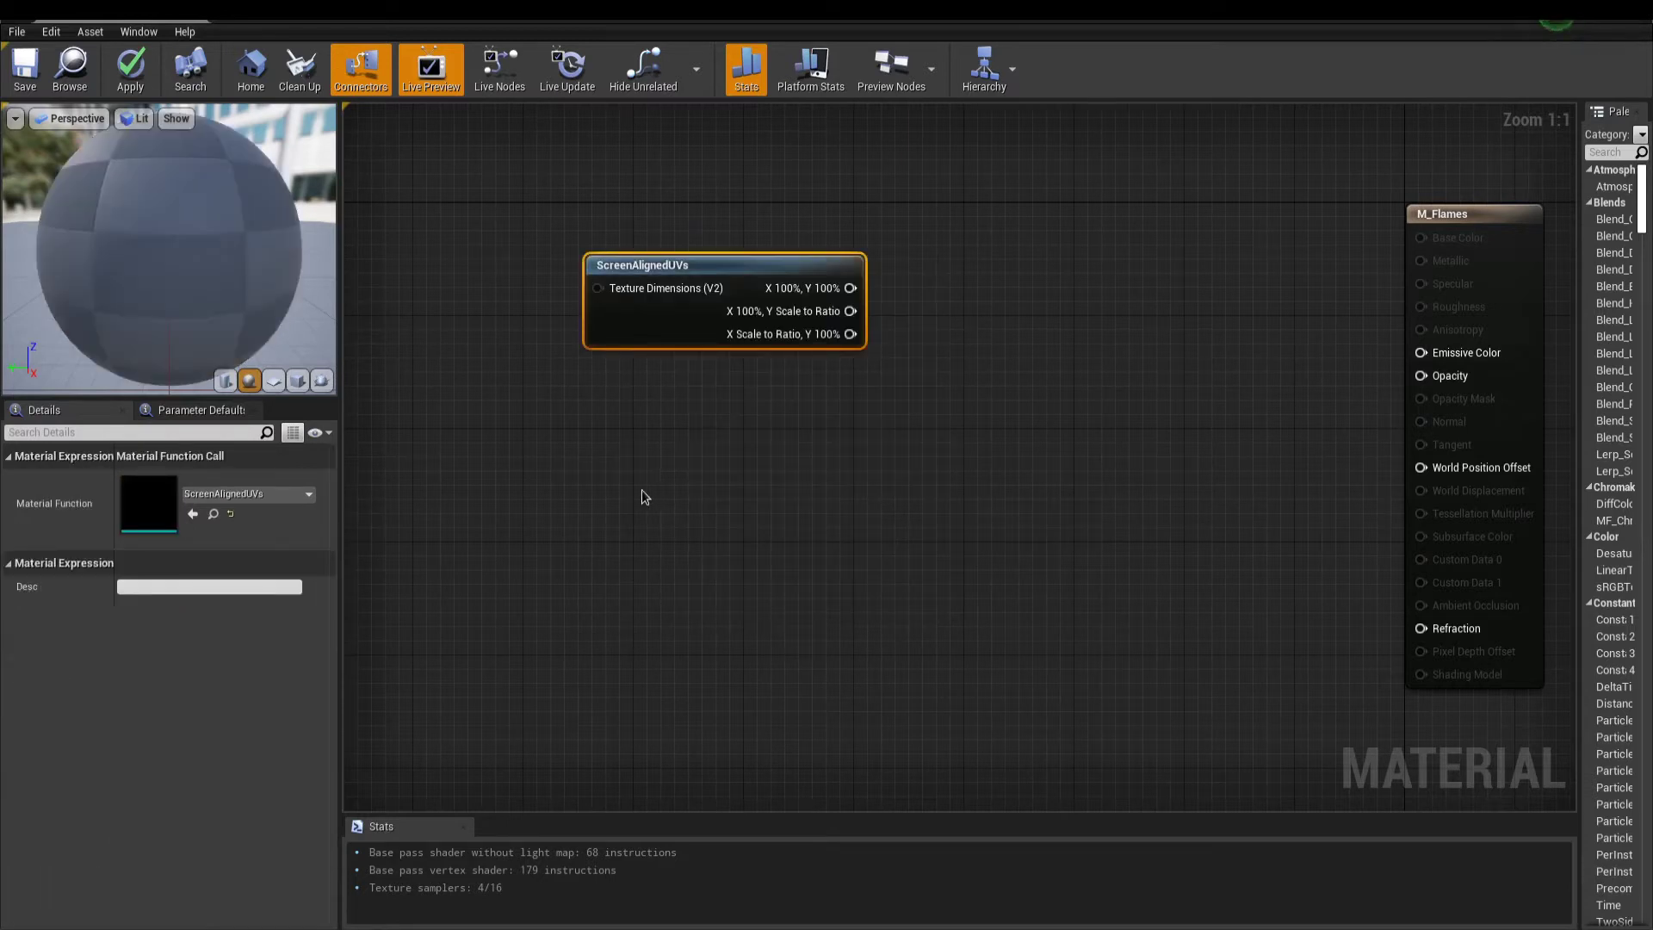
- Multiply the ScreenAlignedUVs "X 100%, Y 100%" output by a new scalar parameter named Tiling01 with a value of 1
drag(722, 235, 756, 399)
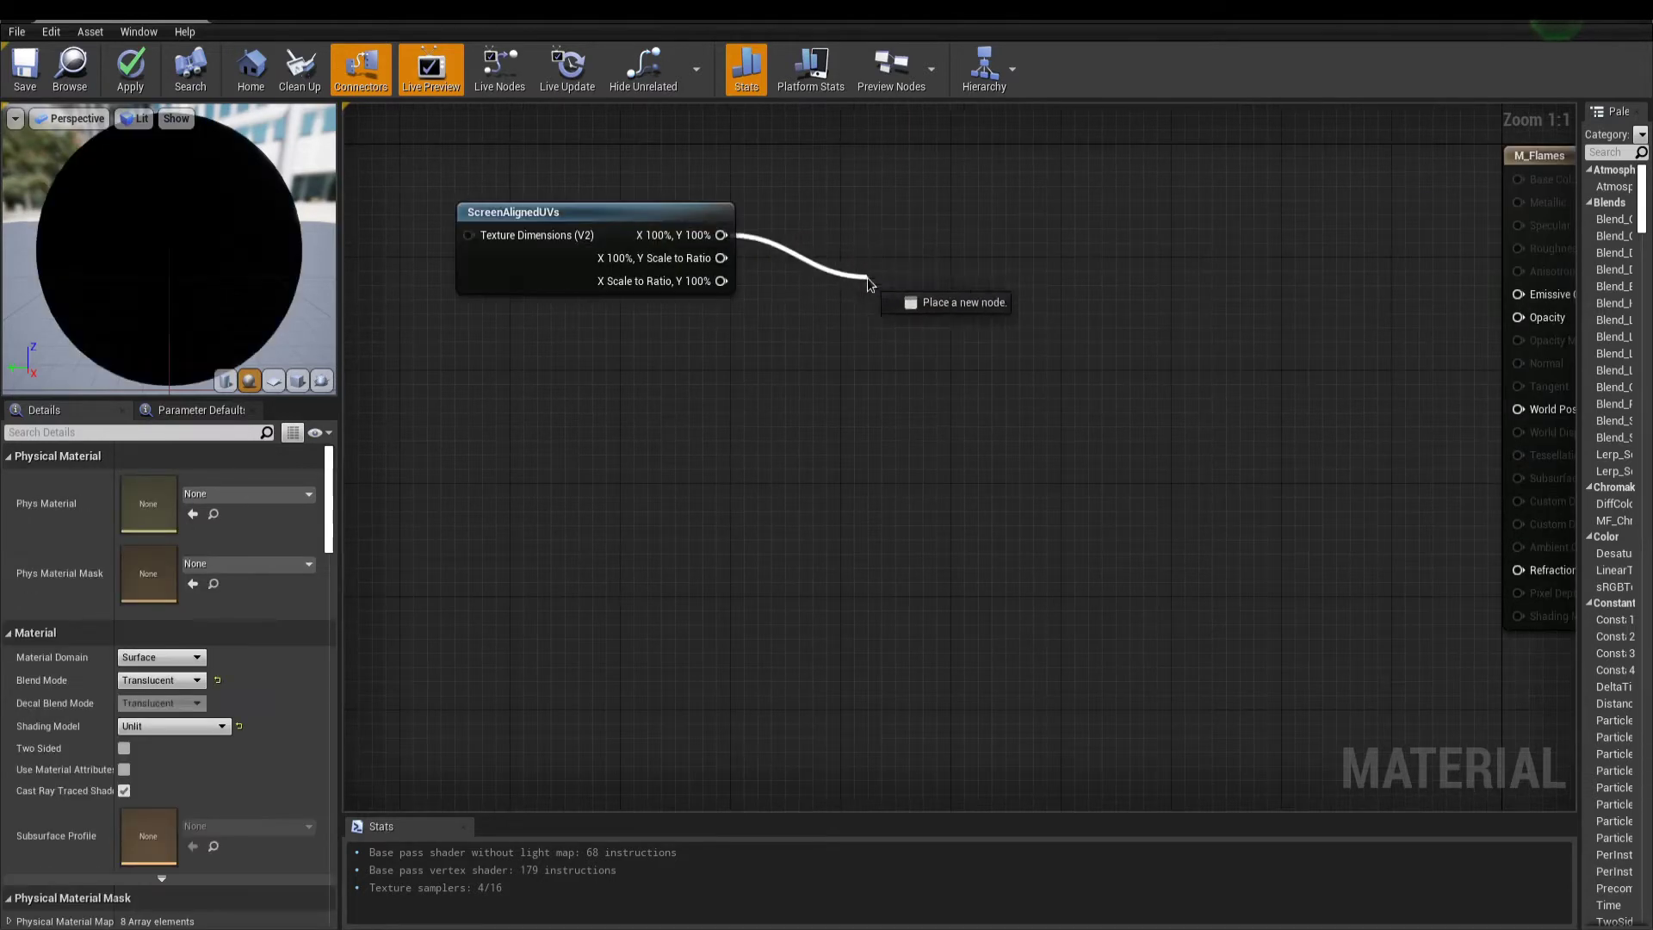
text(mul)
key(Return)
text(scalar)
key(Return)
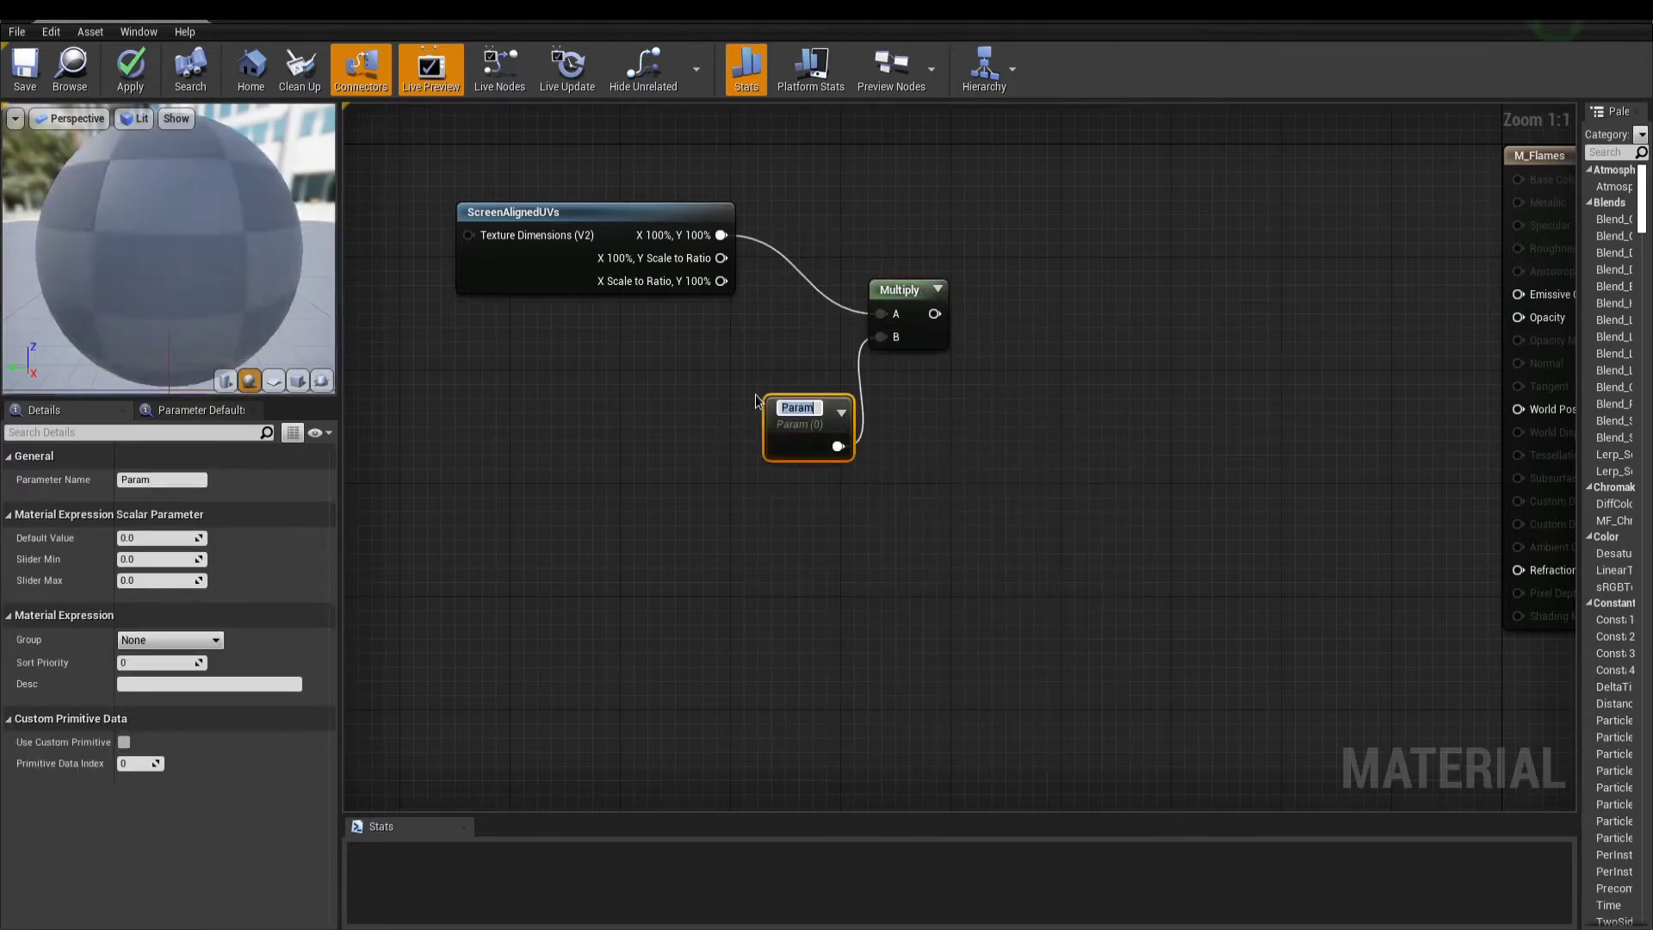
text(Tiling01)
click(761, 505)
drag(796, 417, 734, 415)
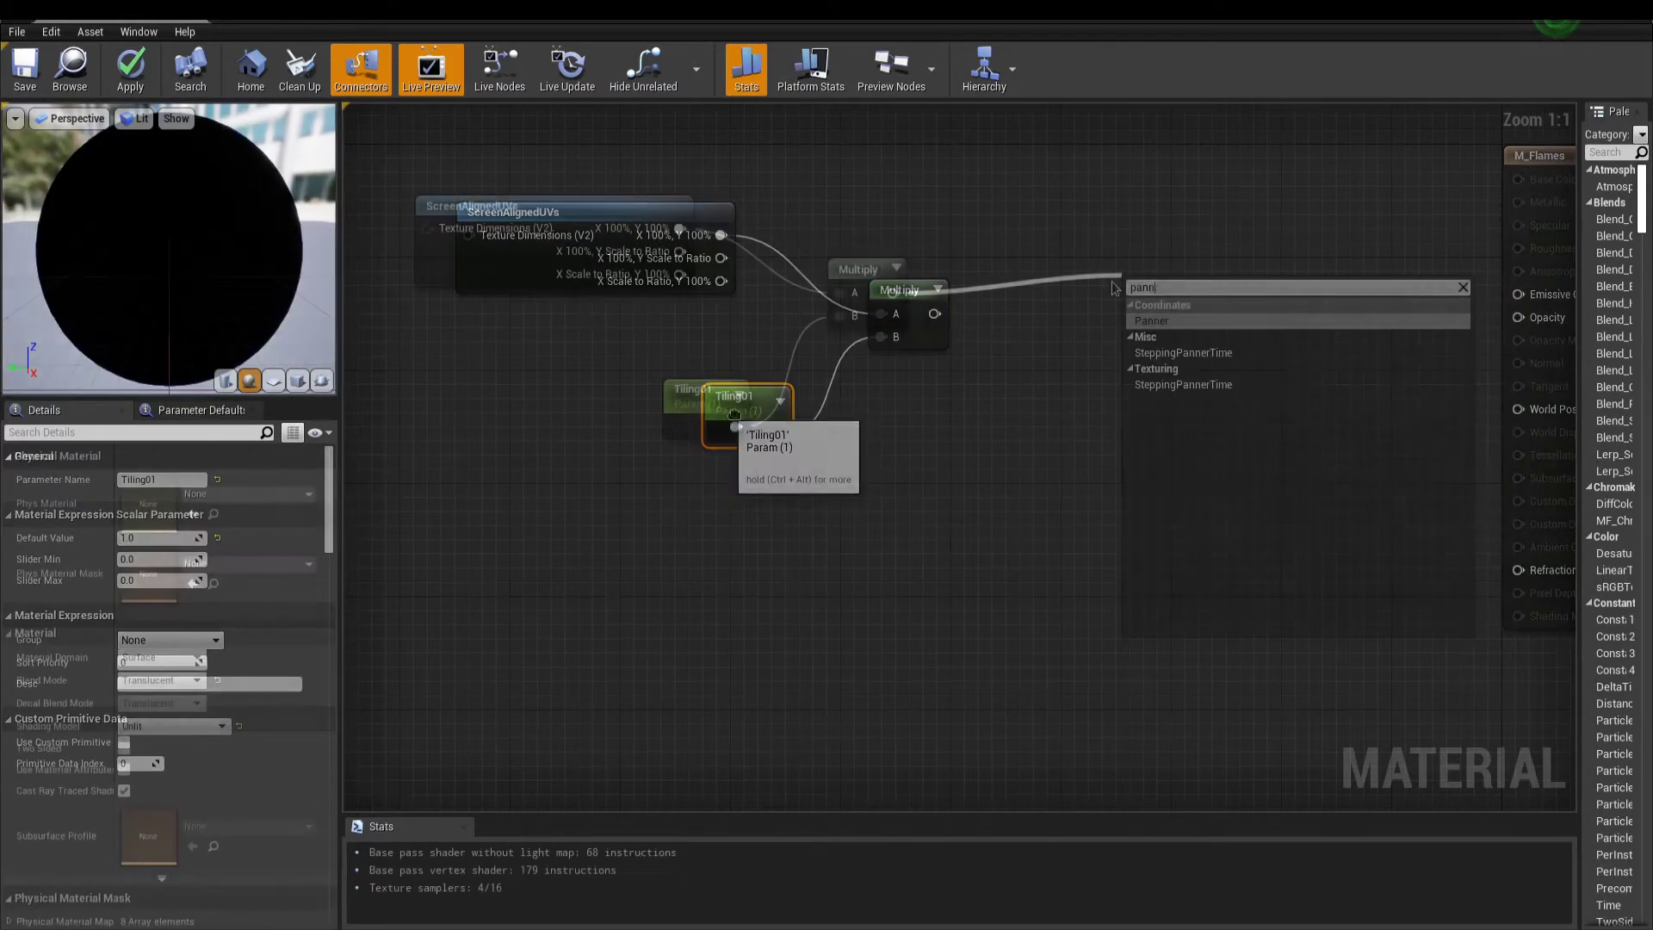
- Feed the Multiply result into a new Panner node's Coordinate and set its Speed X to 0.05 and Speed Y to 0.03
key(Return)
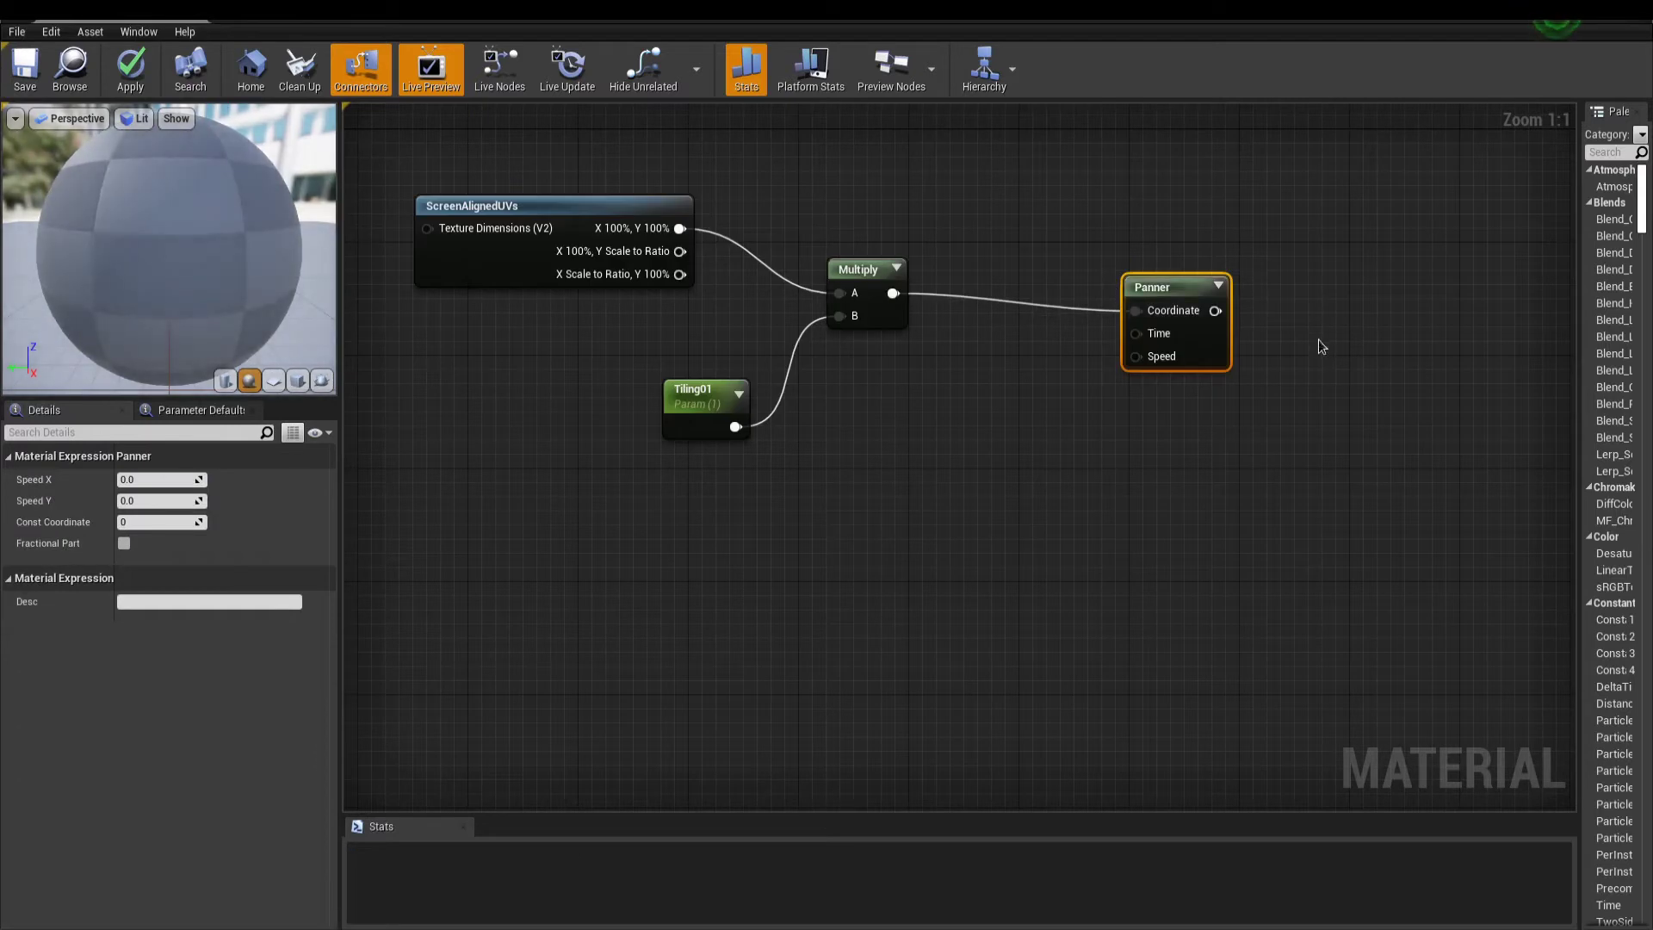
right_drag(1322, 346, 1196, 380)
click(152, 479)
key(Return)
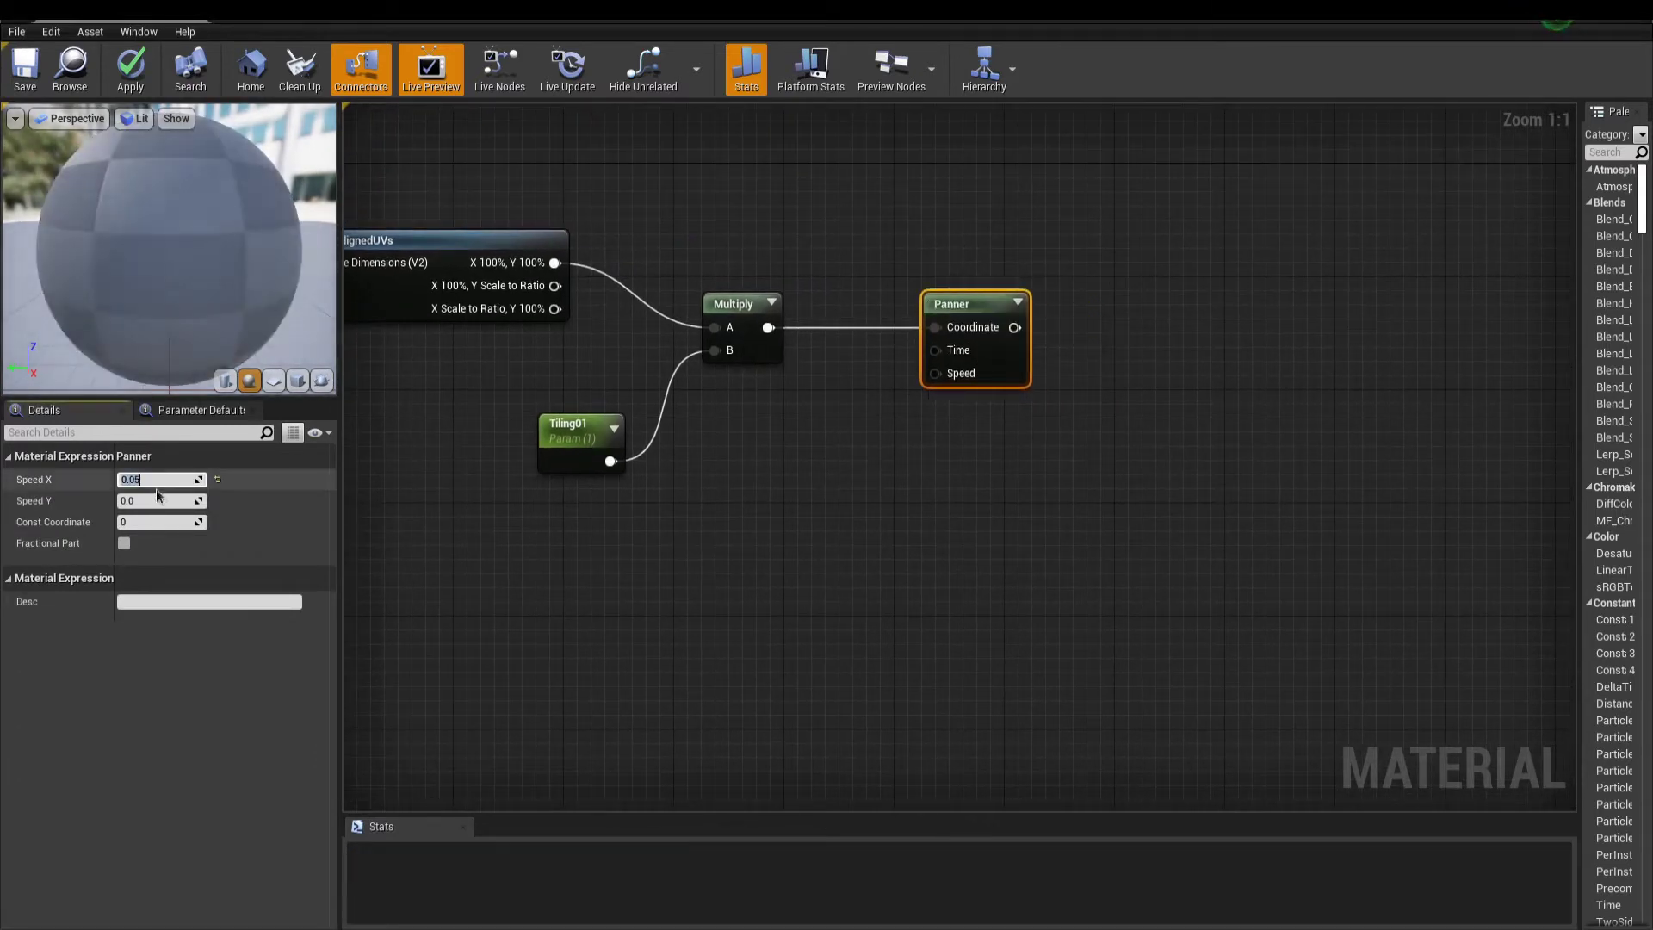
click(161, 500)
text(0.03)
key(Return)
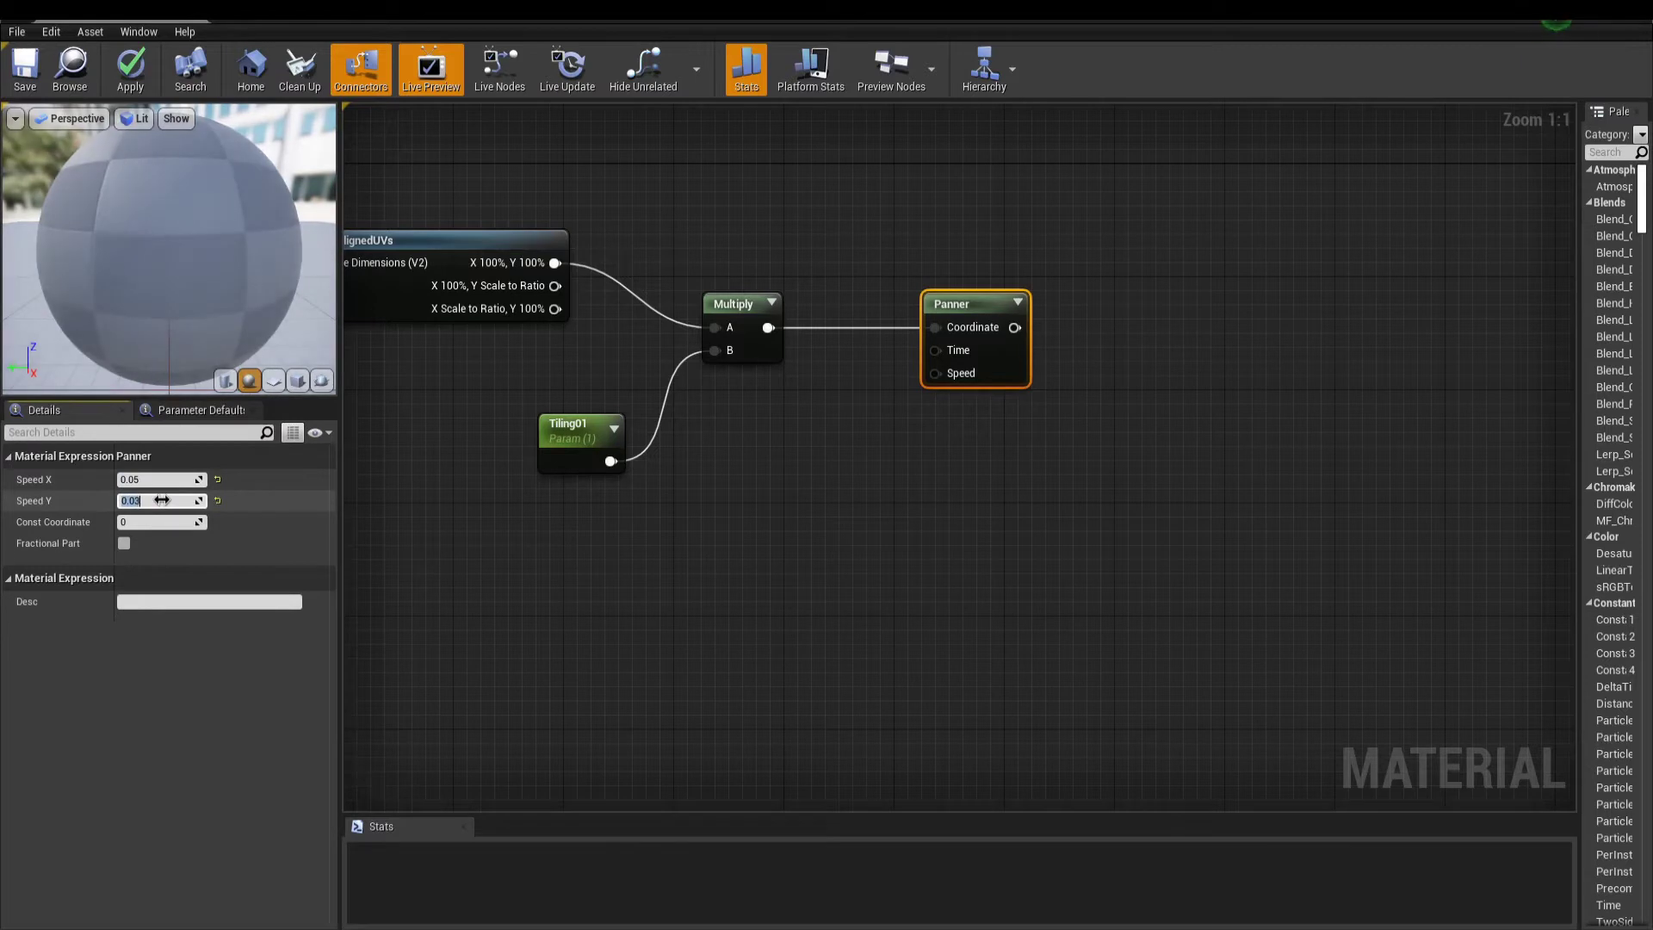
- Drive the Panner's Speed with a new scalar parameter named Speed01 with a value of 1
click(736, 541)
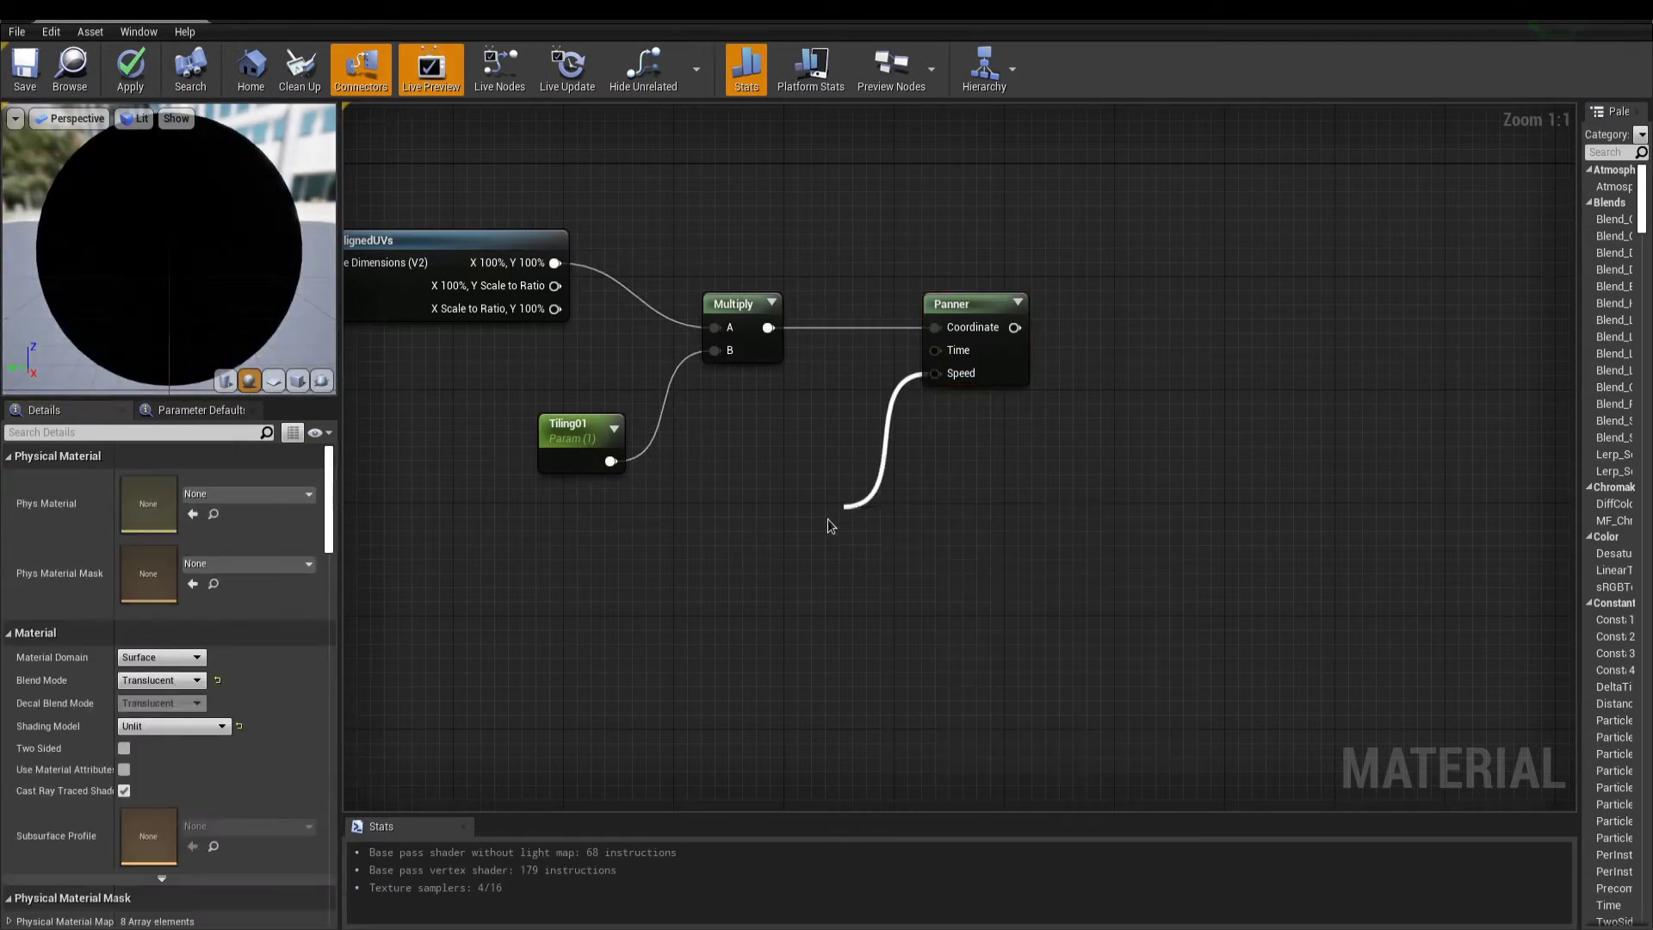
drag(935, 373, 842, 519)
key(Return)
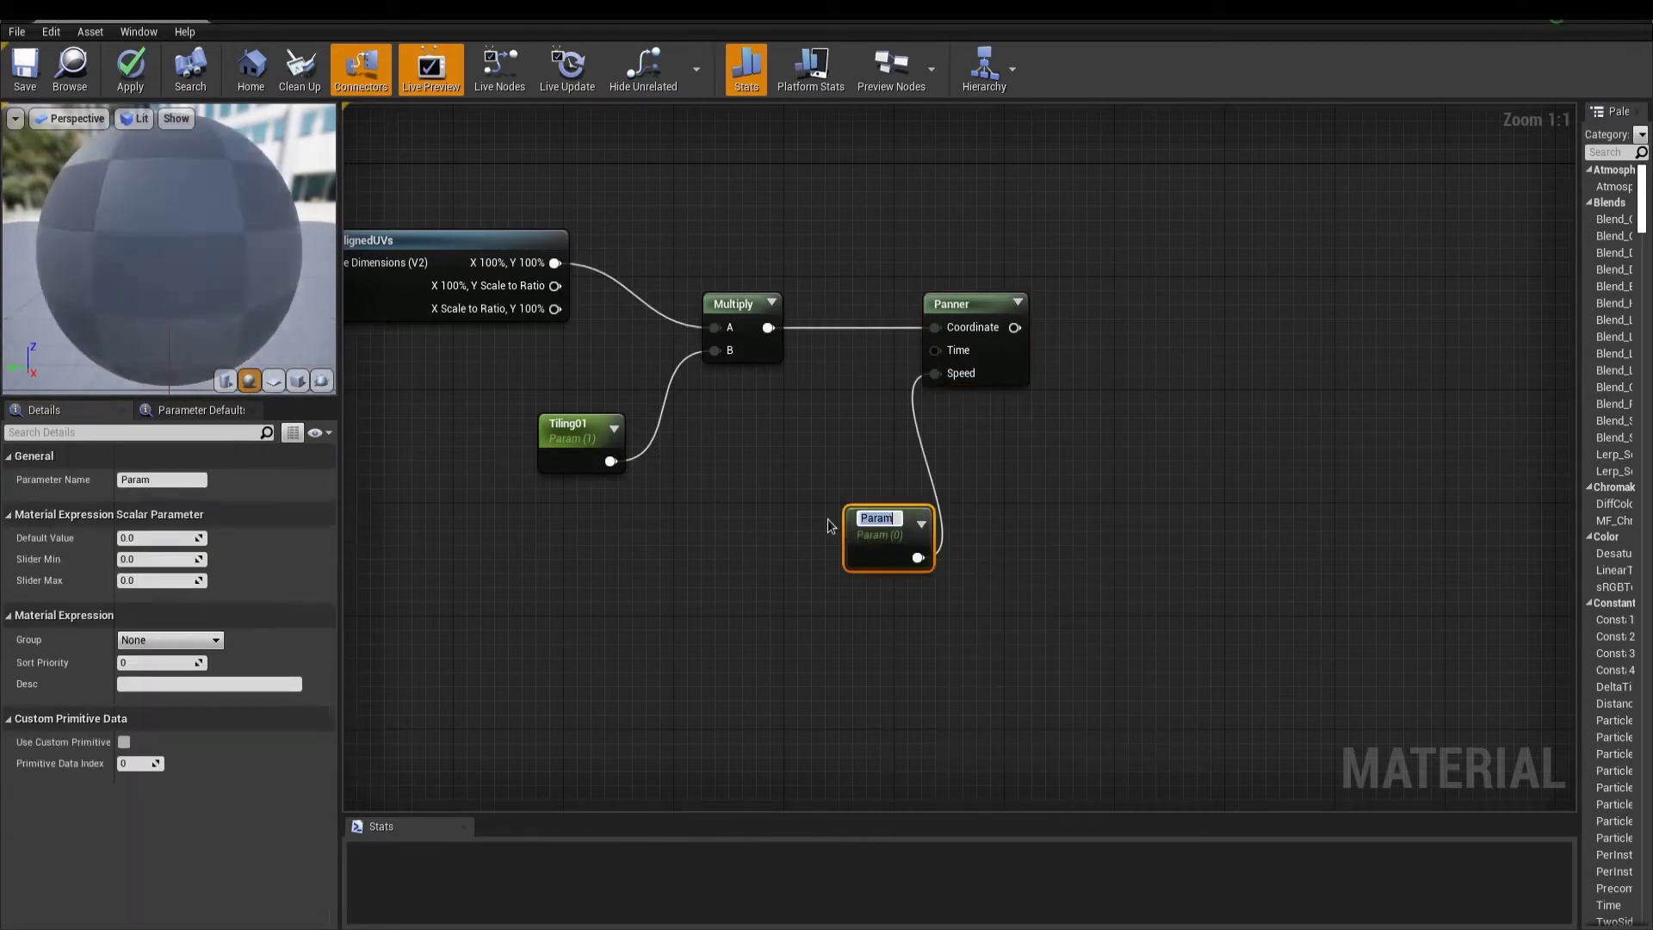
text(Speed01)
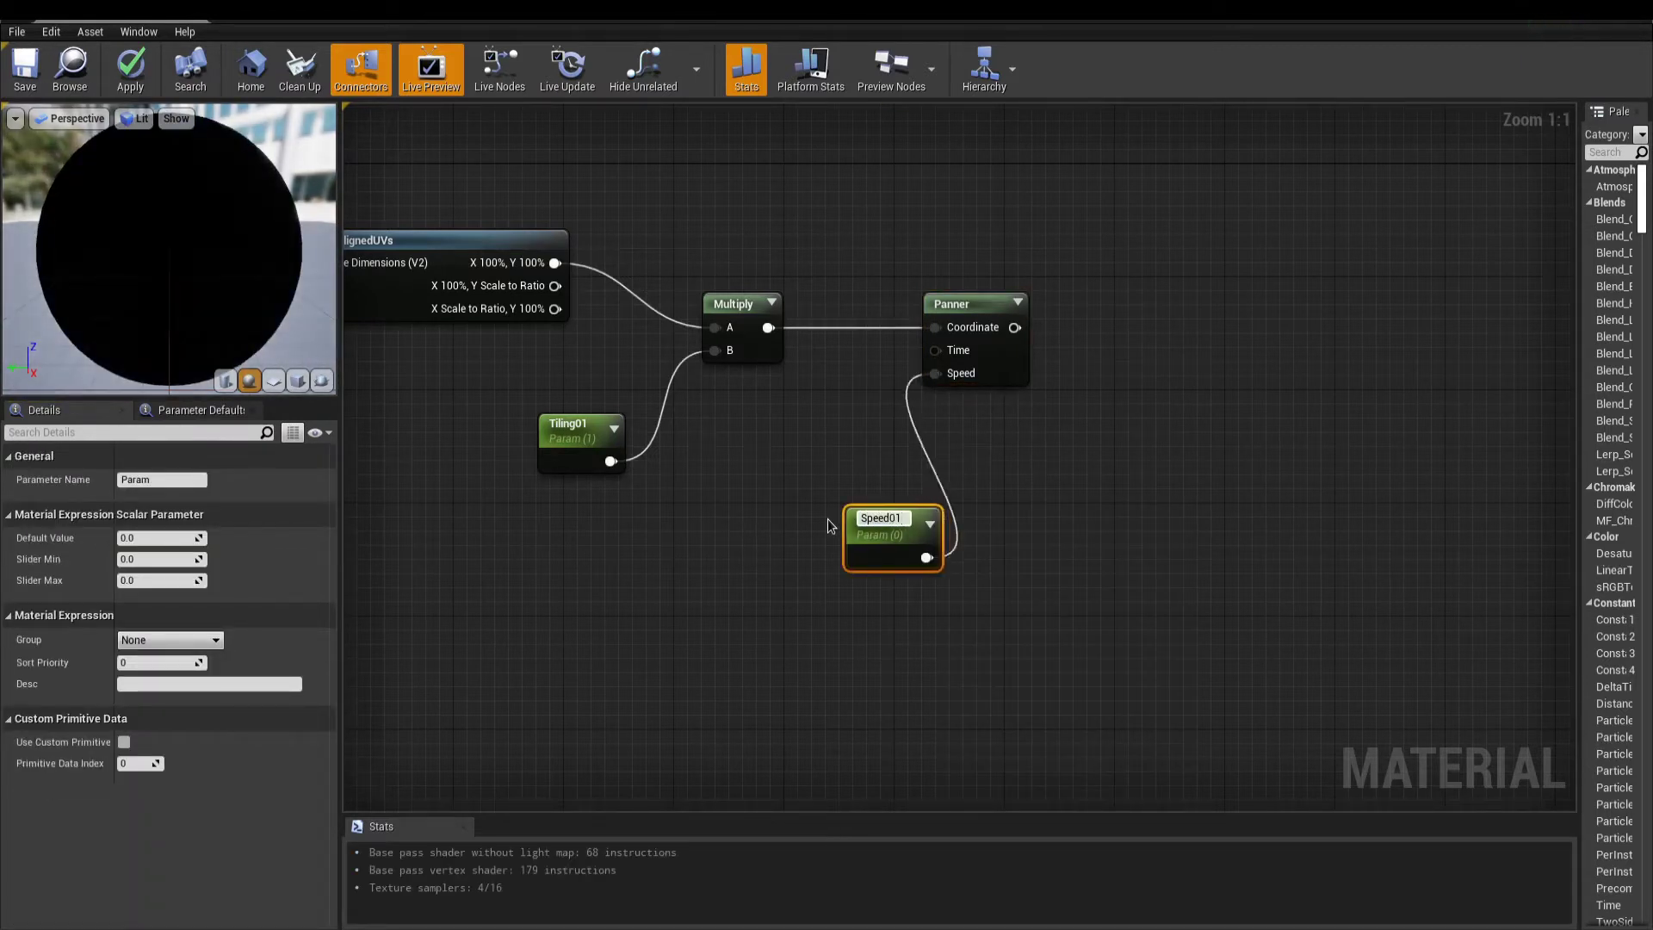
drag(868, 529, 800, 461)
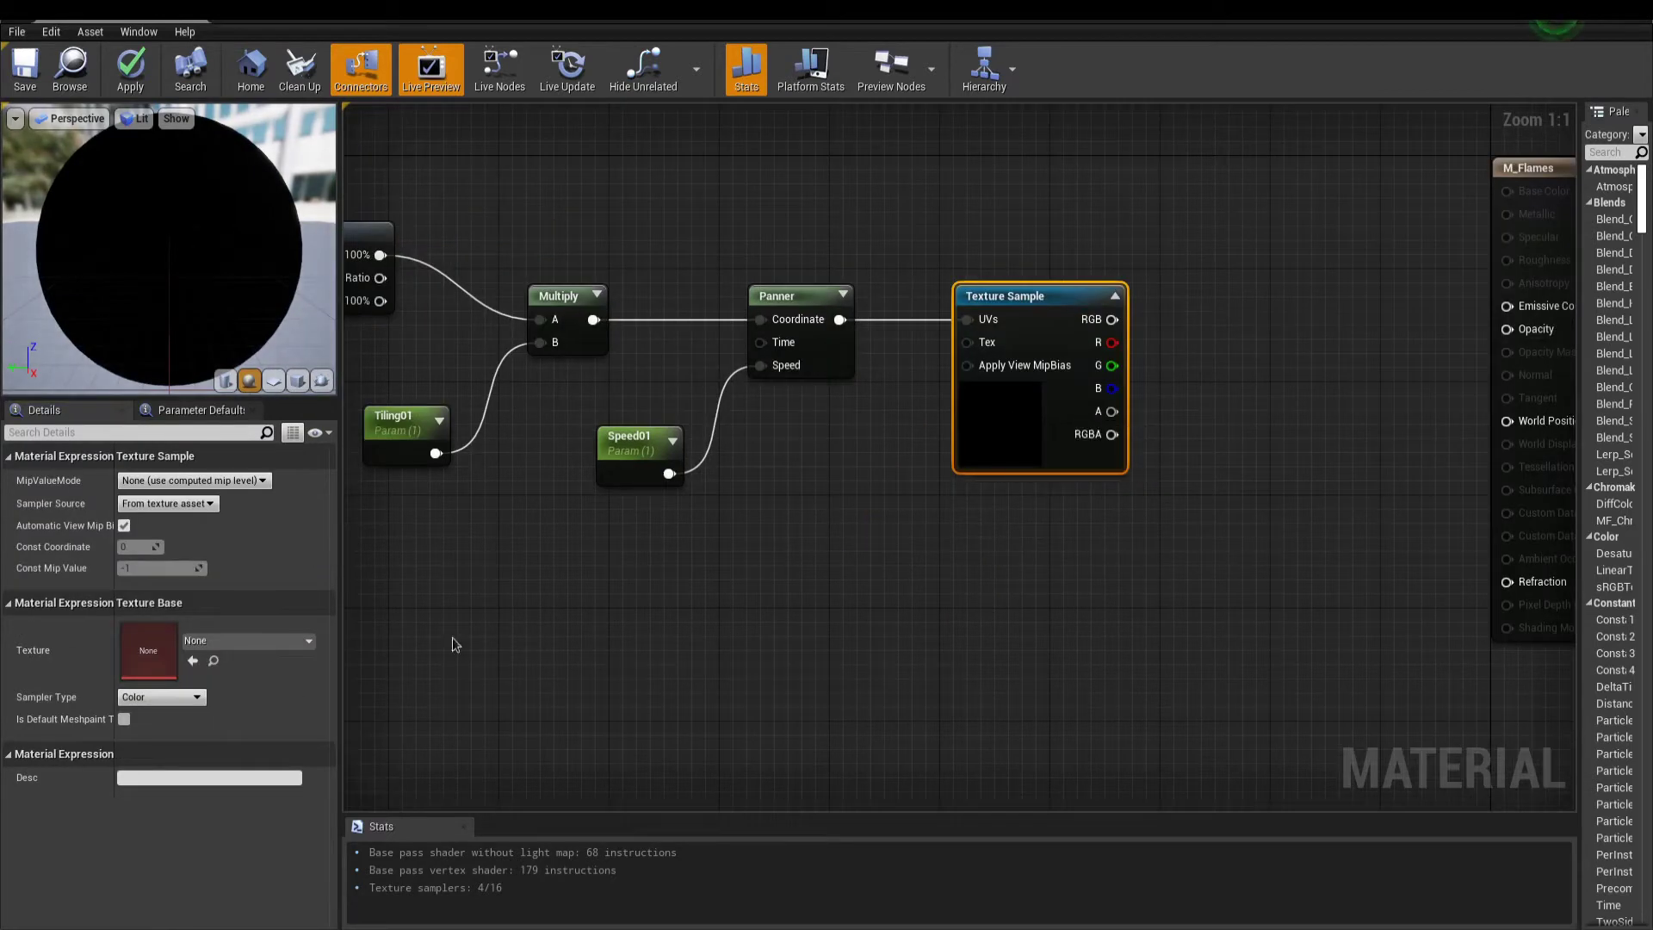
- Feed the Panner output into the UVs of a Texture Sample that uses the T_Noise01 texture
click(284, 643)
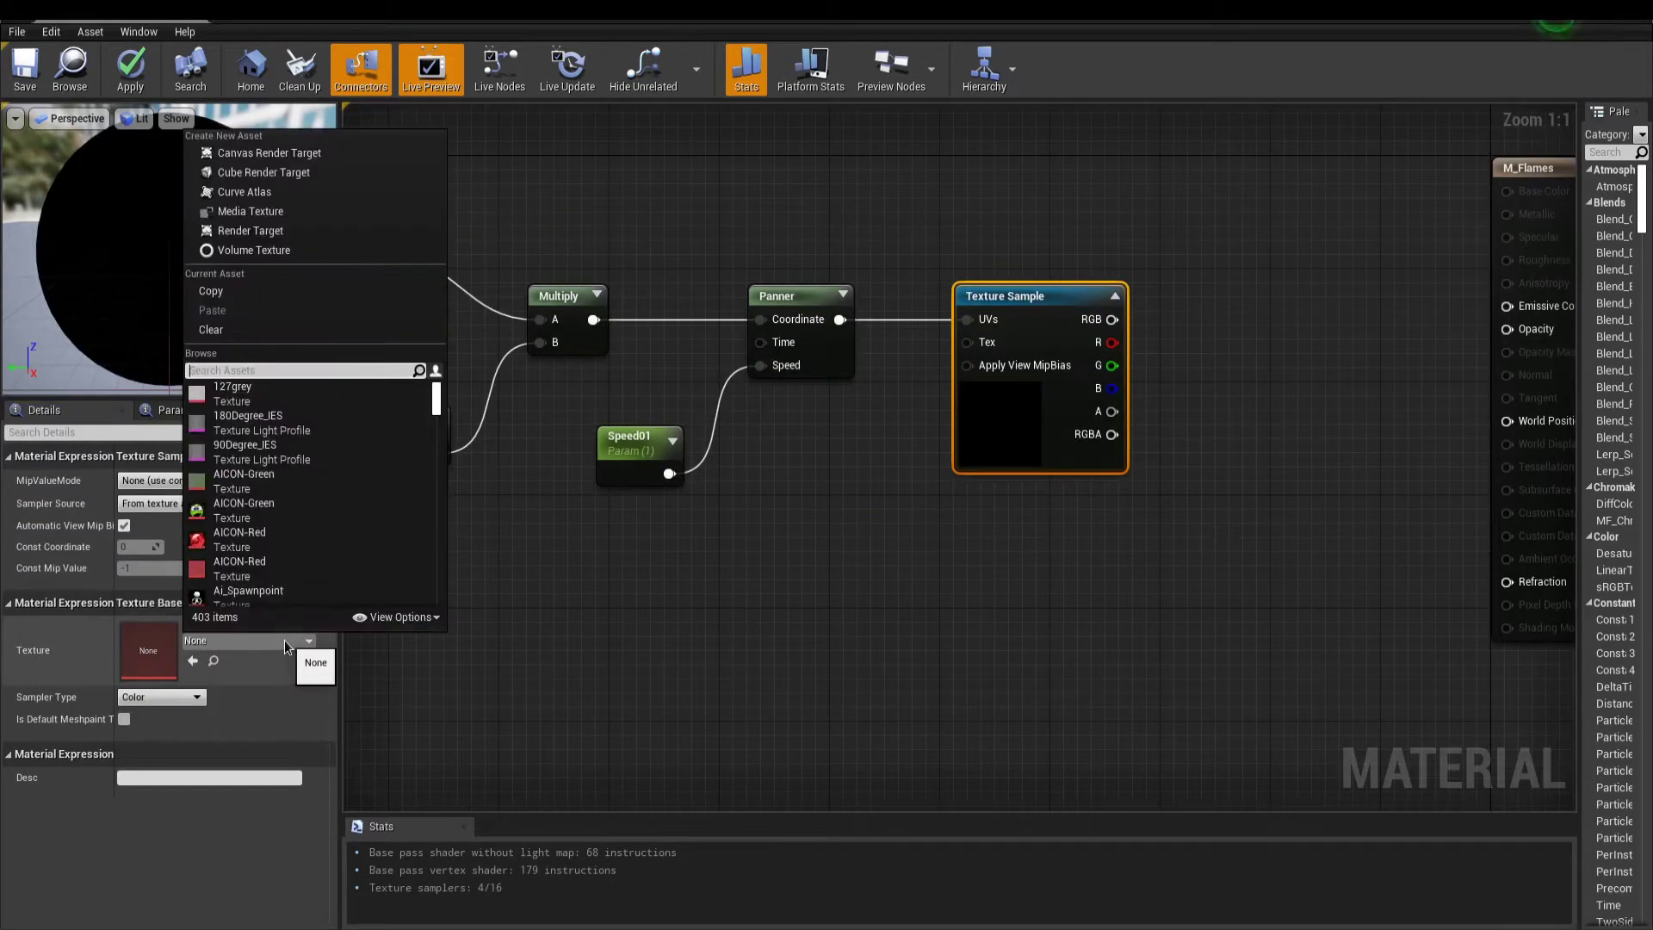
text(cloud)
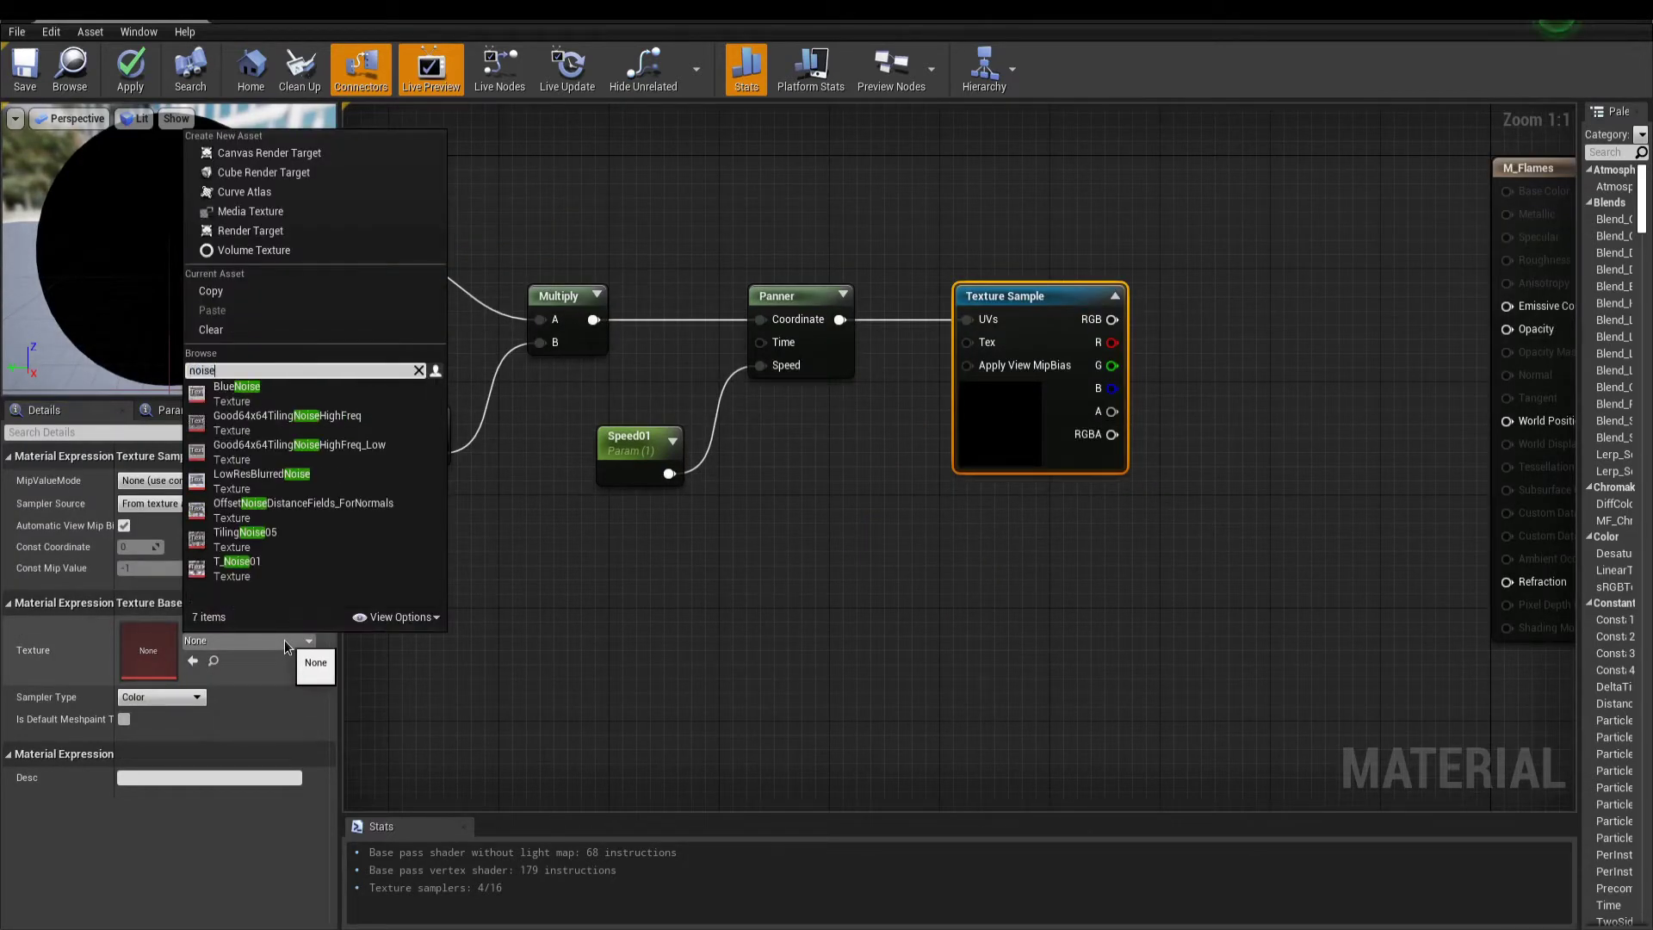
click(281, 566)
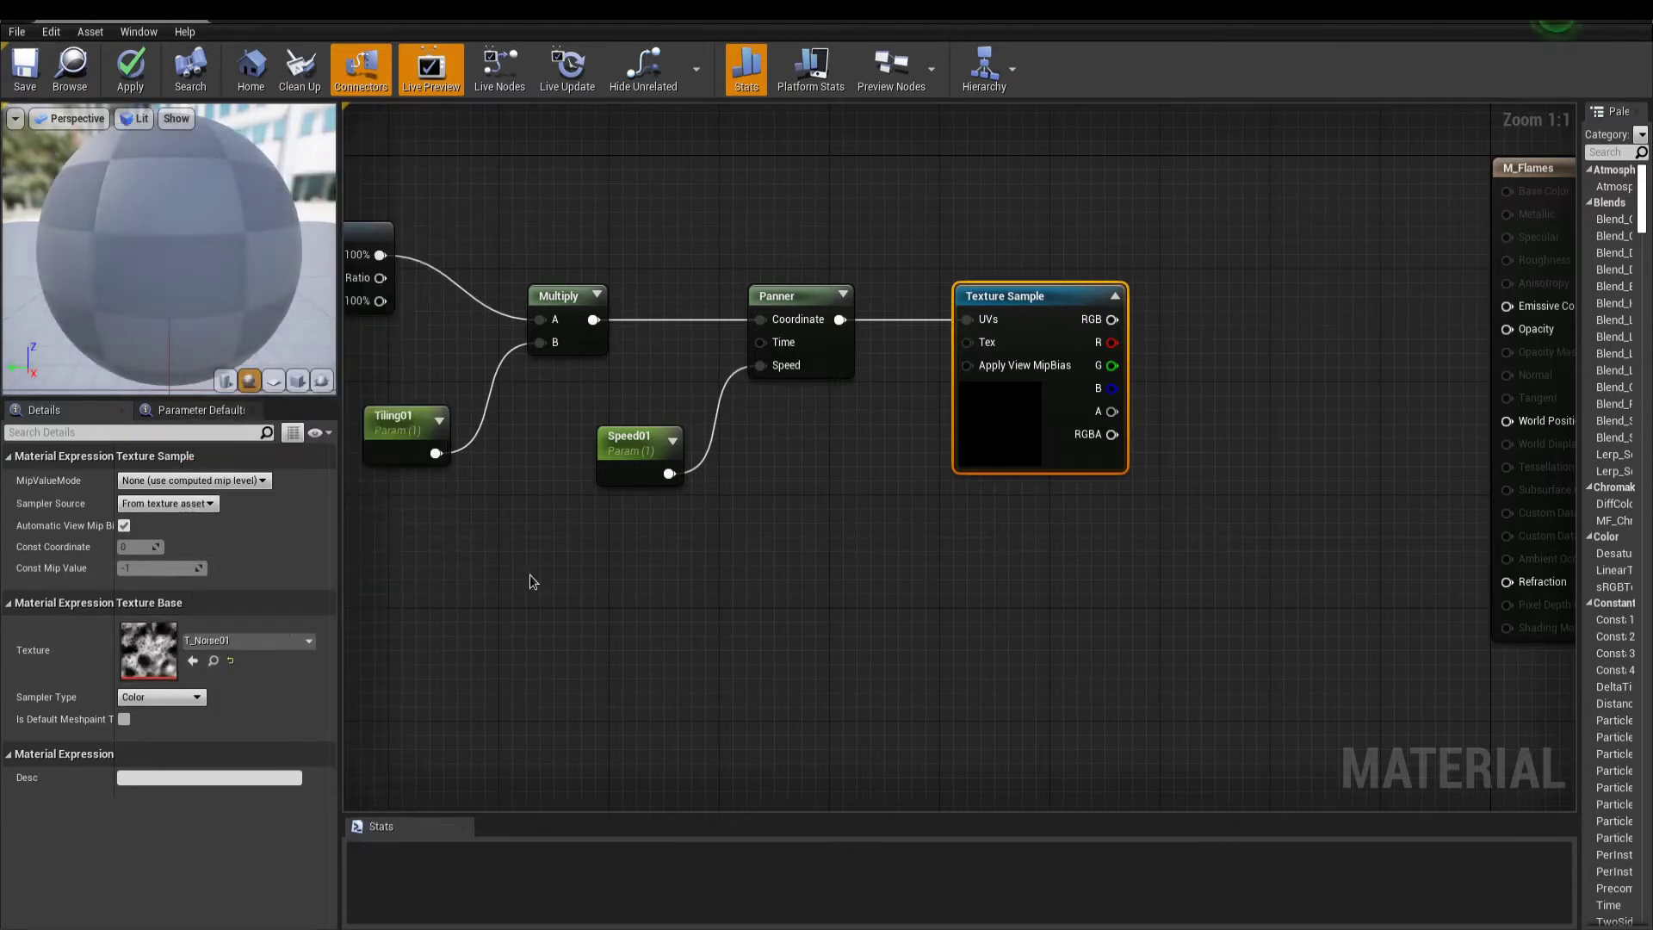
- Duplicate the Multiply, Tiling01, Panner, Speed01 and Texture Sample chain below the original and connect ScreenAlignedUVs "X 100%, Y 100%" to the copied Multiply's A
click(729, 660)
scroll(721, 644, down, 4)
right_drag(722, 644, 833, 588)
drag(1046, 551, 594, 383)
drag(979, 409, 818, 416)
scroll(912, 469, up, 4)
right_drag(913, 471, 874, 439)
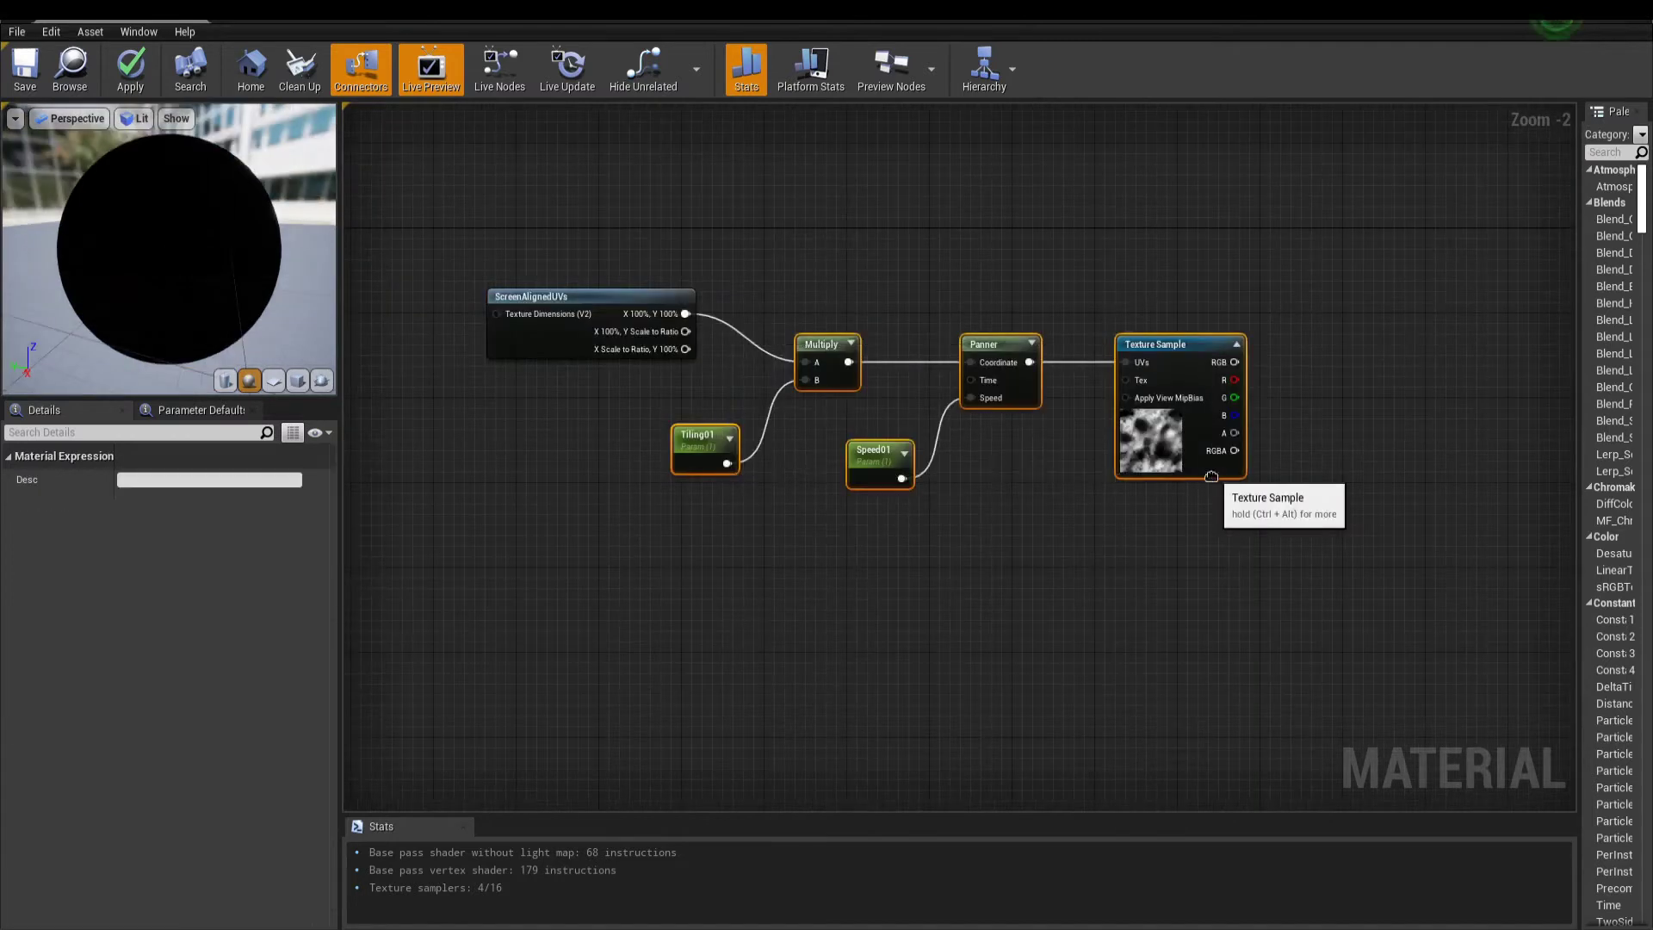
key(ctrl+v)
drag(1348, 560, 1168, 560)
drag(696, 217, 799, 521)
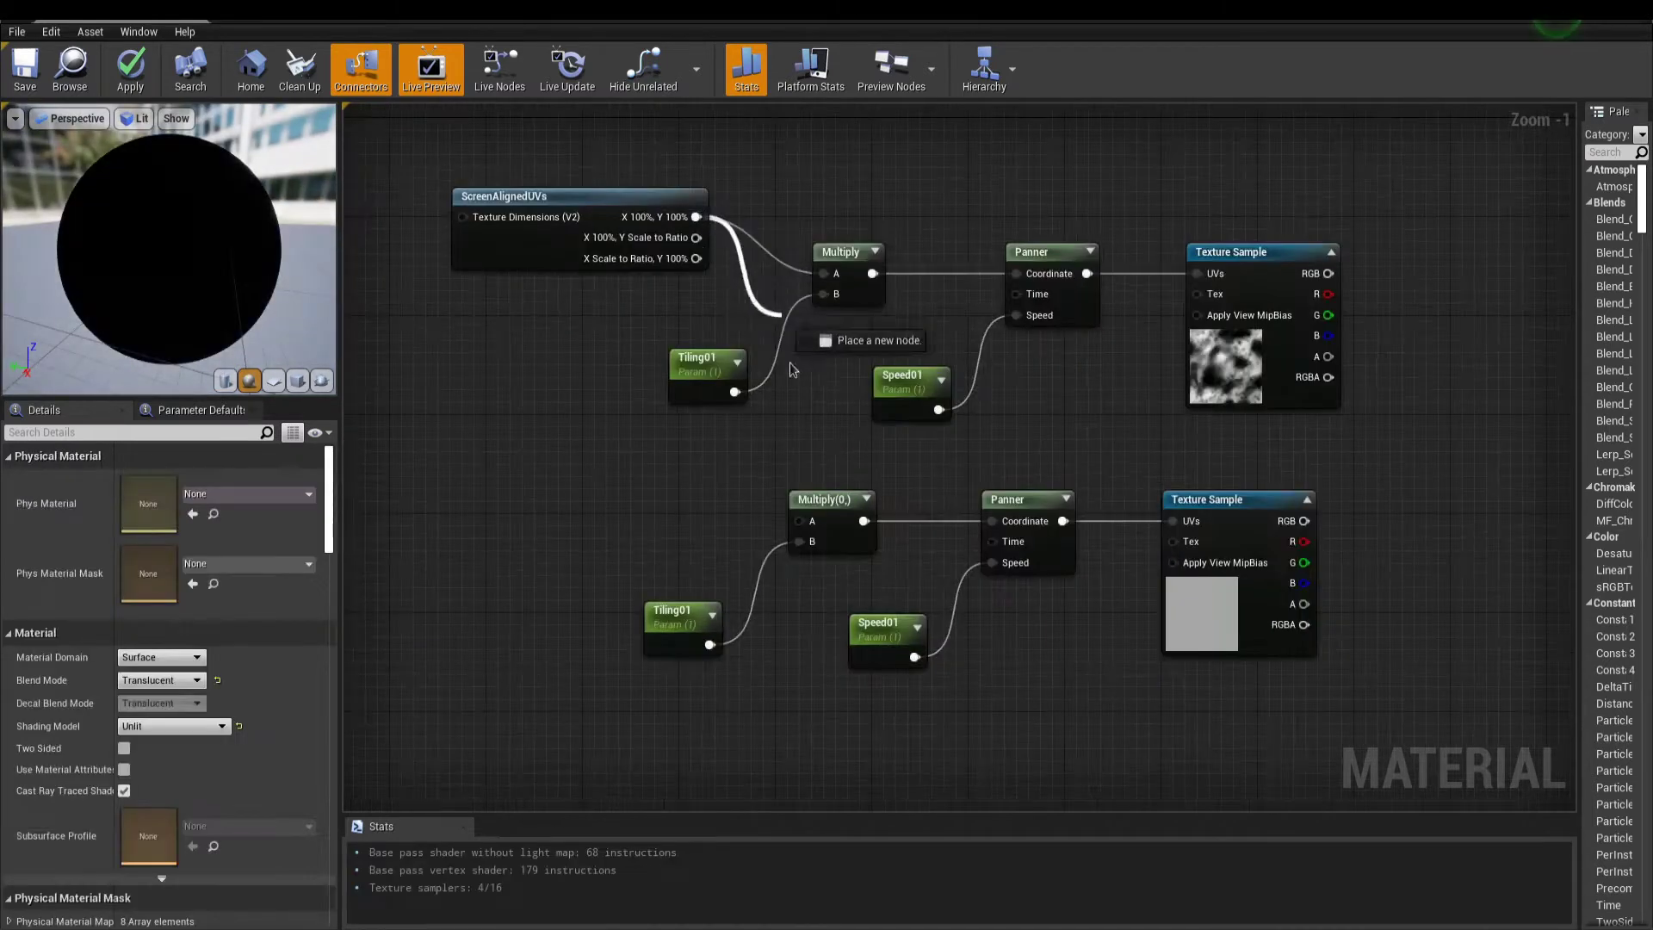
drag(714, 366, 690, 372)
- Rename the duplicated scalar parameters as Tiling02 and Speed02
click(680, 613)
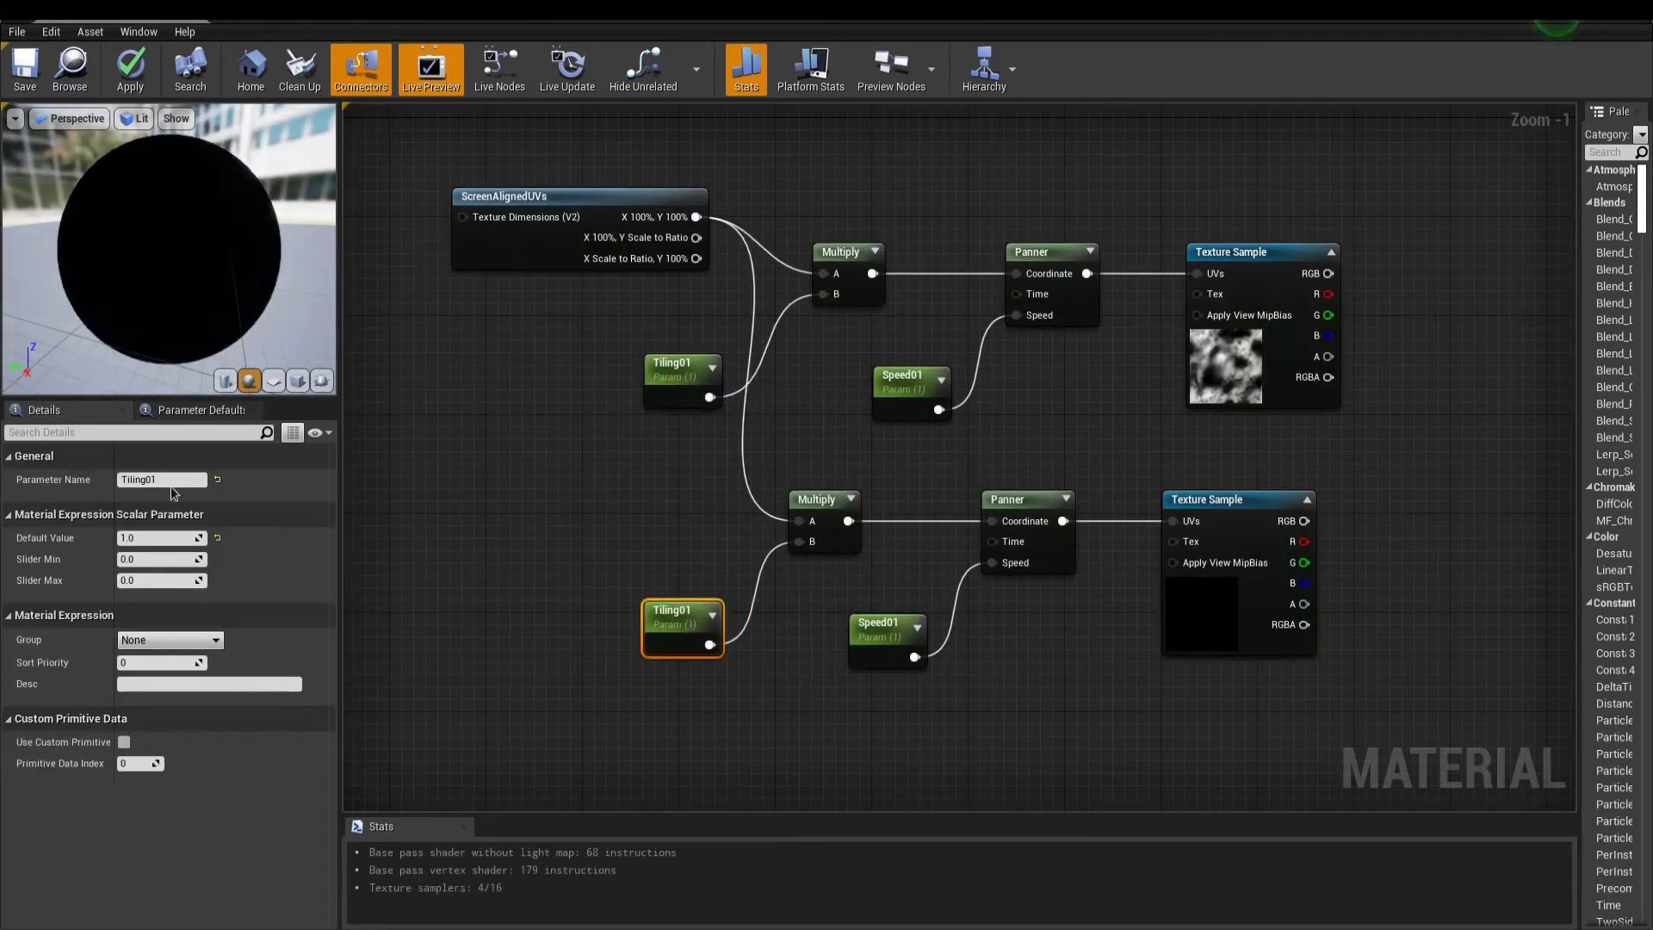
click(184, 480)
text(Tiling02)
key(Return)
click(878, 626)
click(180, 479)
text(Speed02)
key(Return)
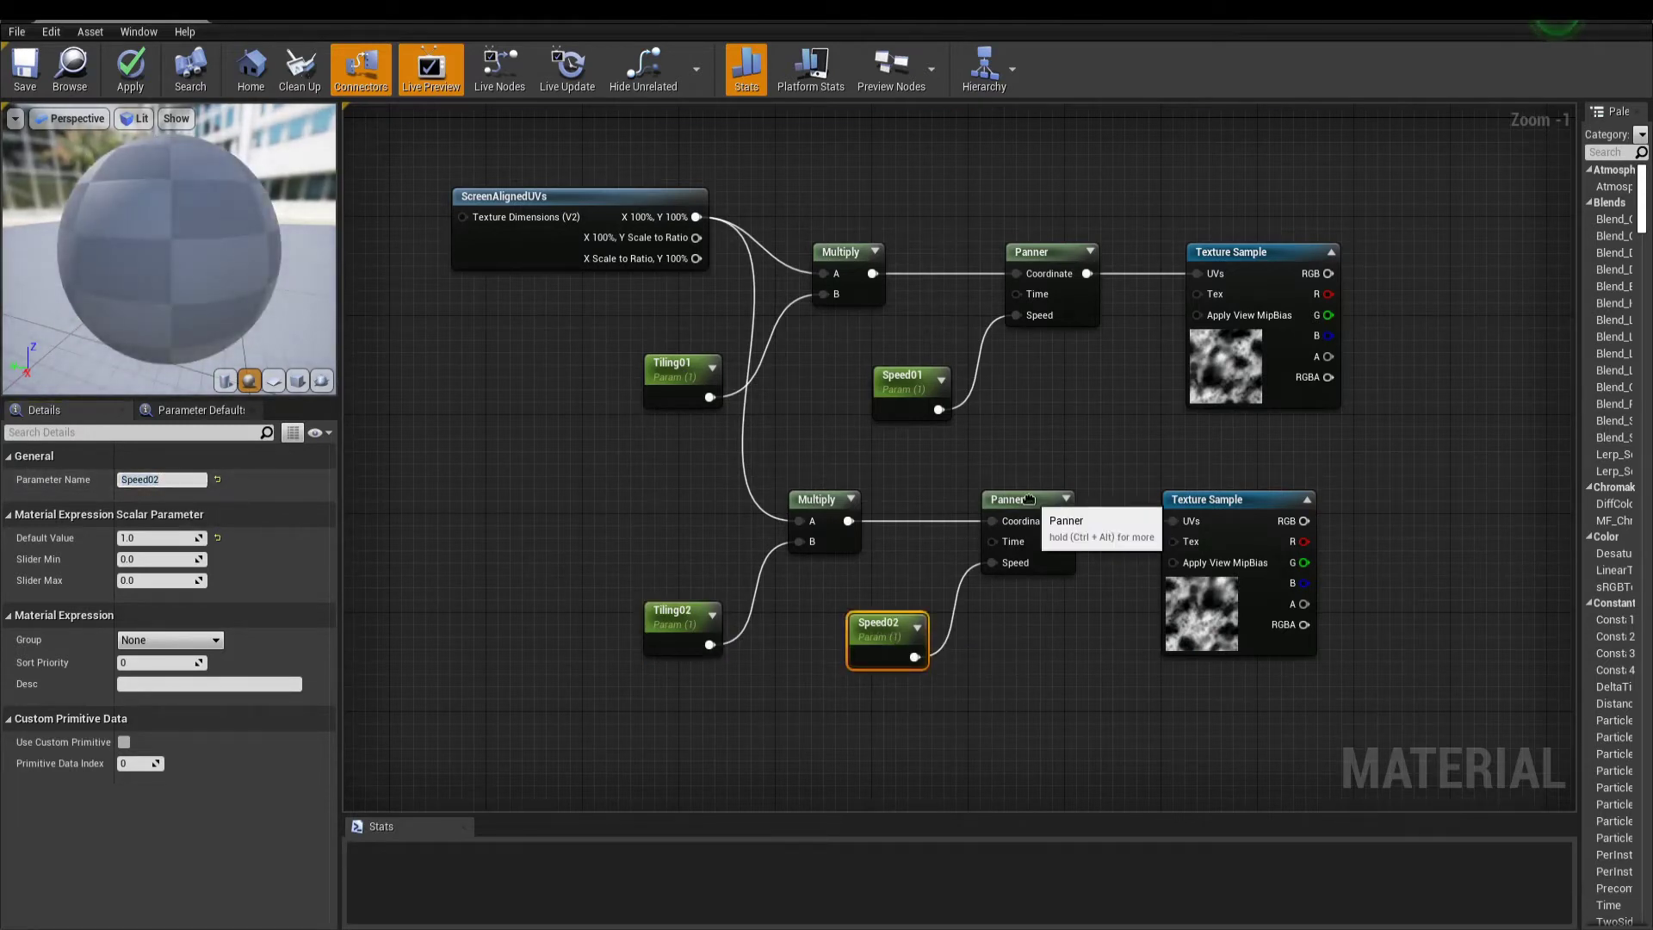
- Set the duplicated Panner's Speed X and Speed Y to -0.03
click(1020, 503)
text(-0.03)
click(177, 501)
text(-0.03)
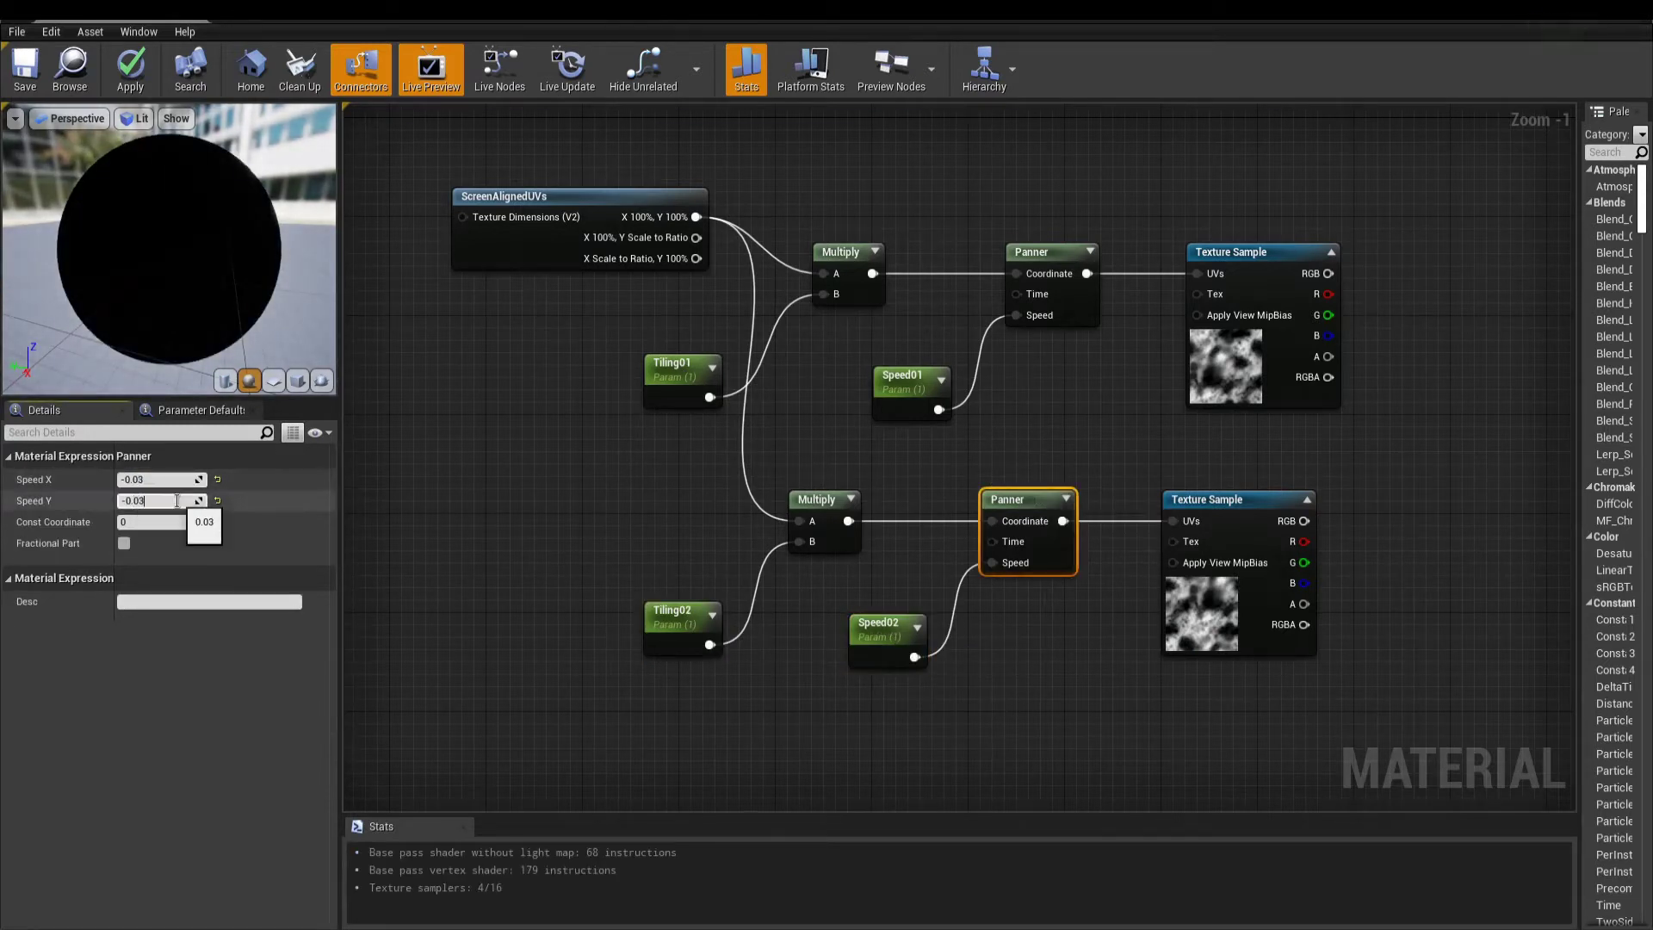
key(Return)
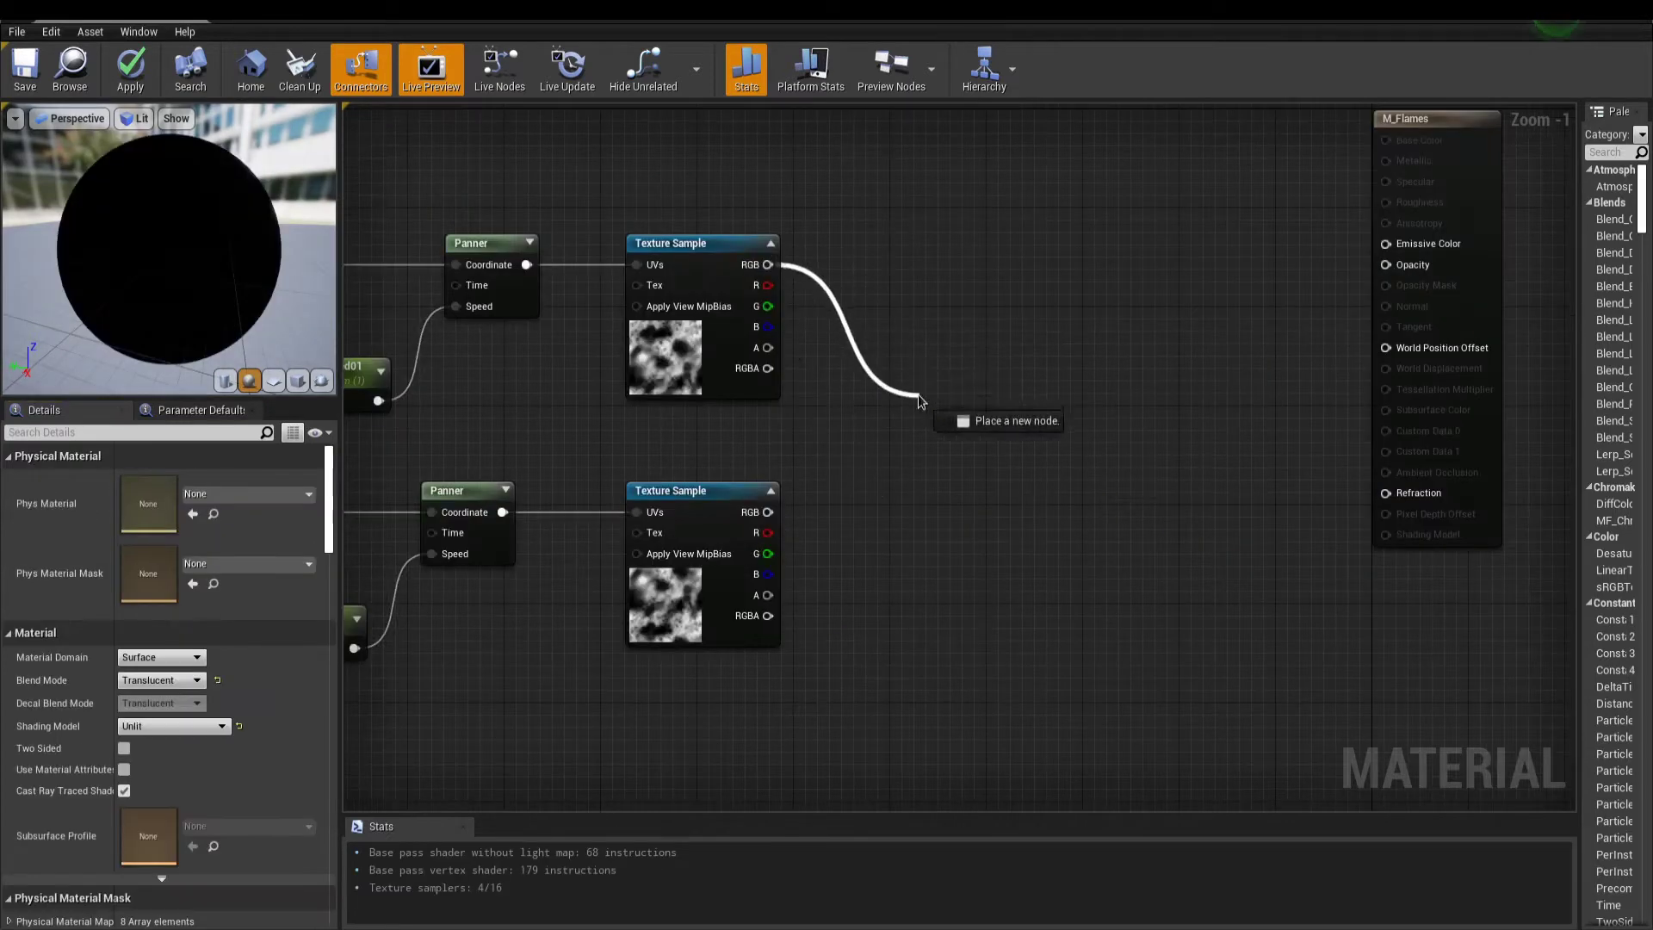
- Multiply the two noise textures' RGB outputs, and multiply that result by a new scalar parameter named Multiplier with a value of 1
drag(922, 414, 767, 513)
click(978, 528)
drag(895, 486, 810, 564)
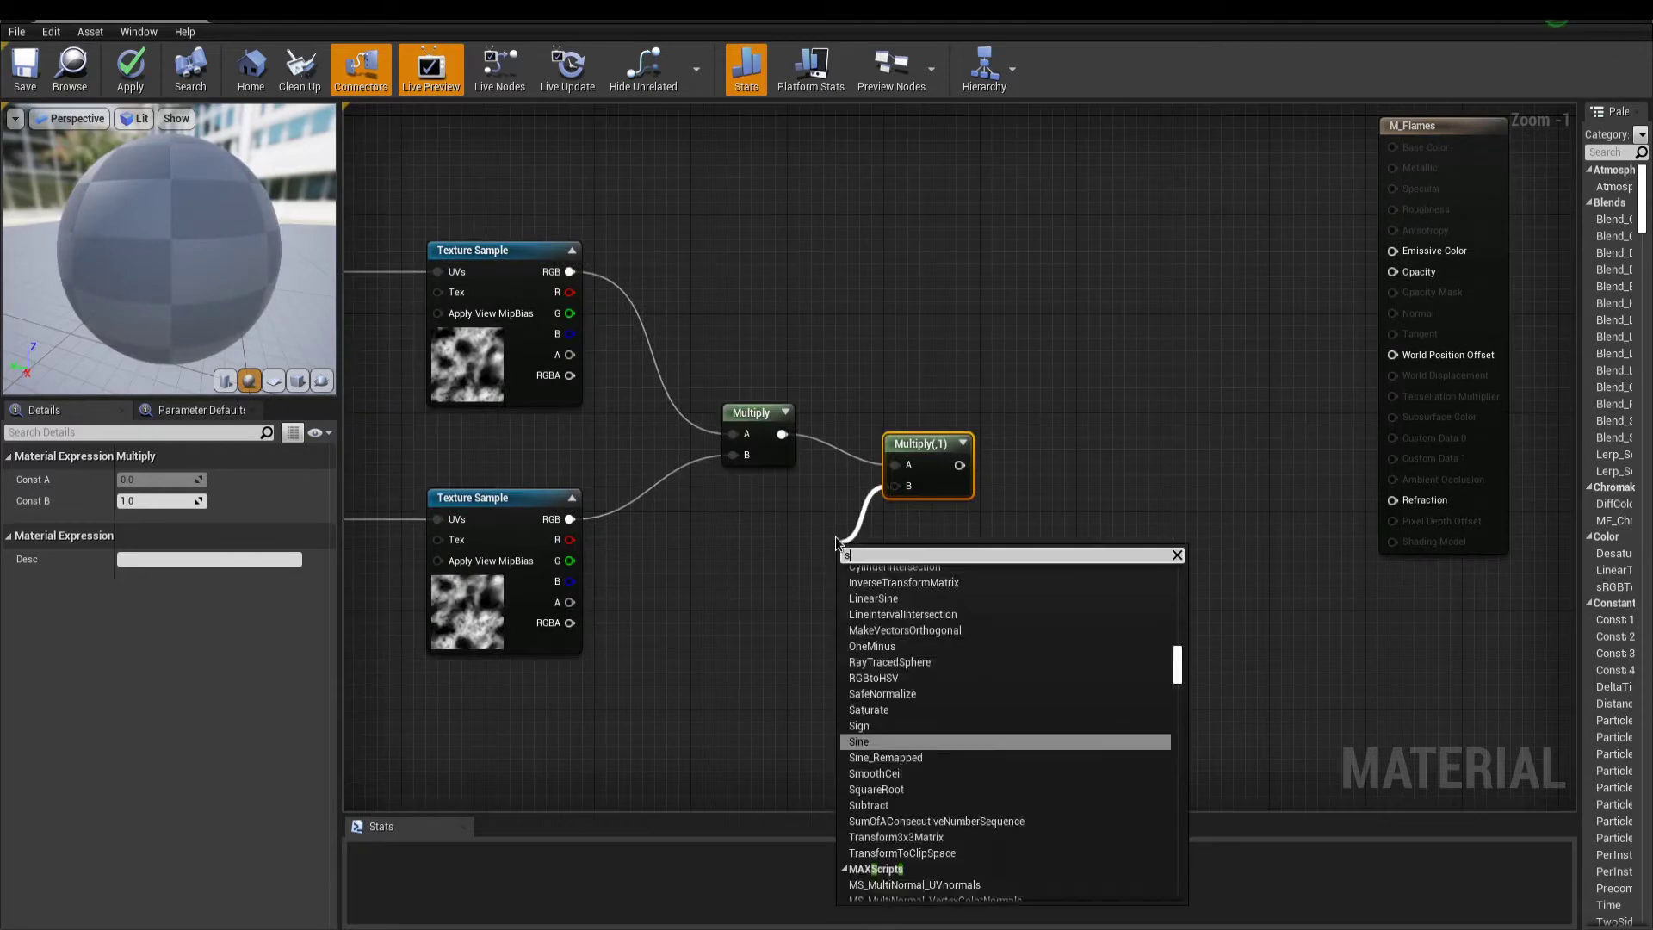
text(scalar)
key(Return)
text(Multiplier)
click(574, 680)
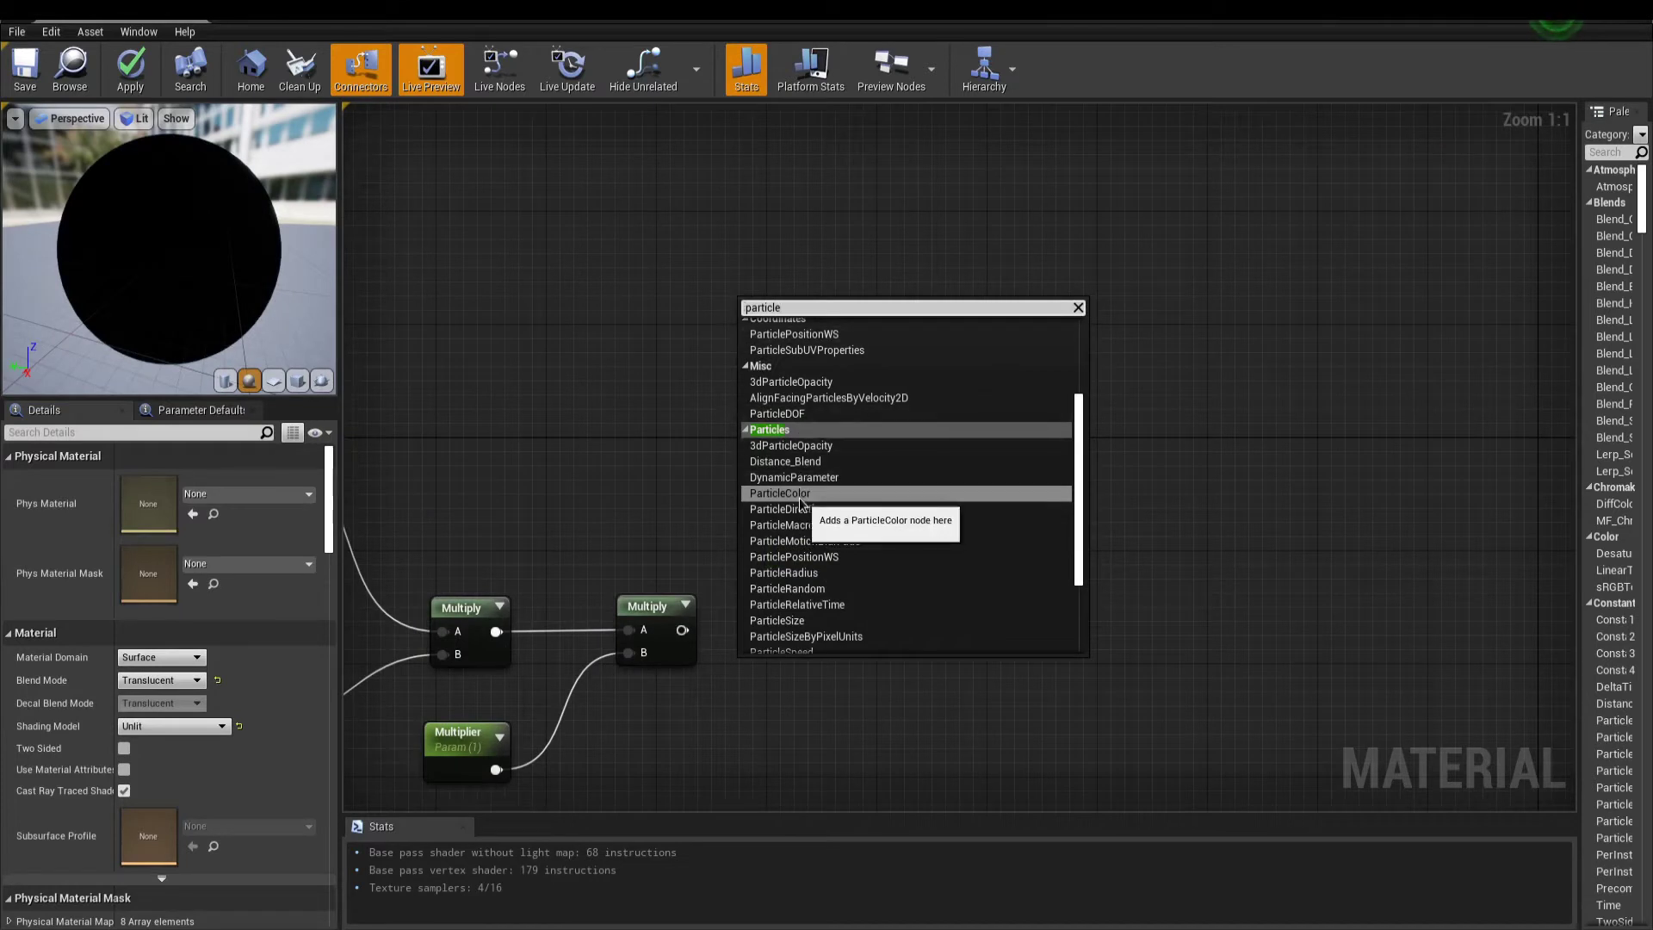
- Add a ParticleColor node above the Multiplier branch of the material graph
click(780, 493)
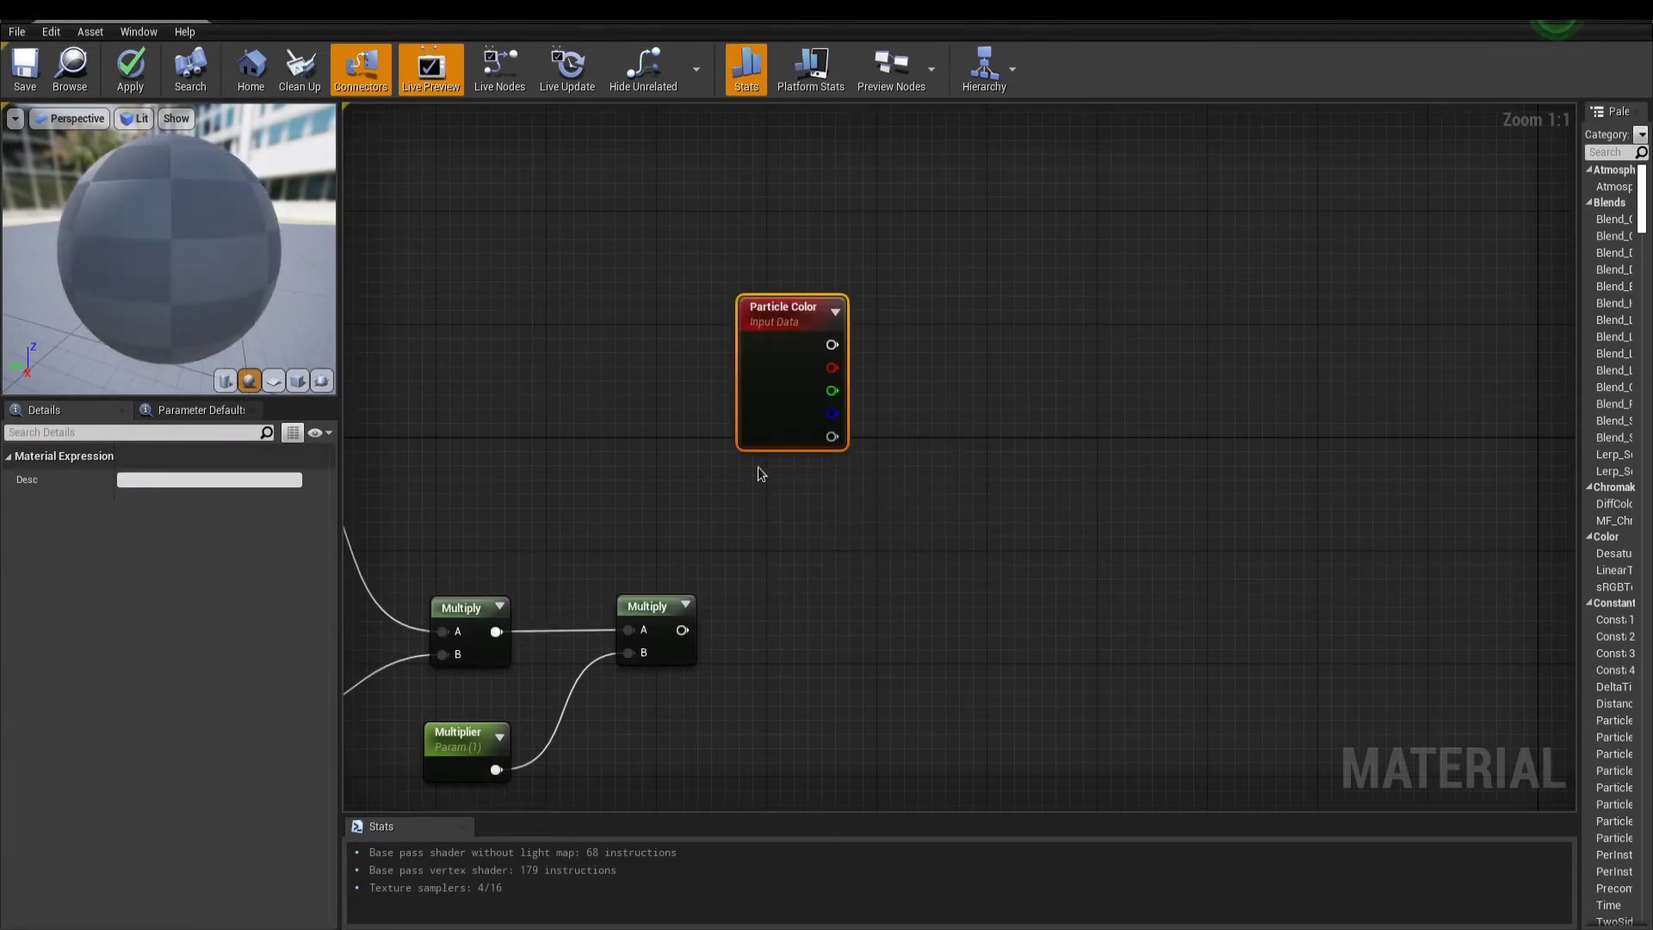
click(1136, 362)
scroll(1099, 399, down, 1)
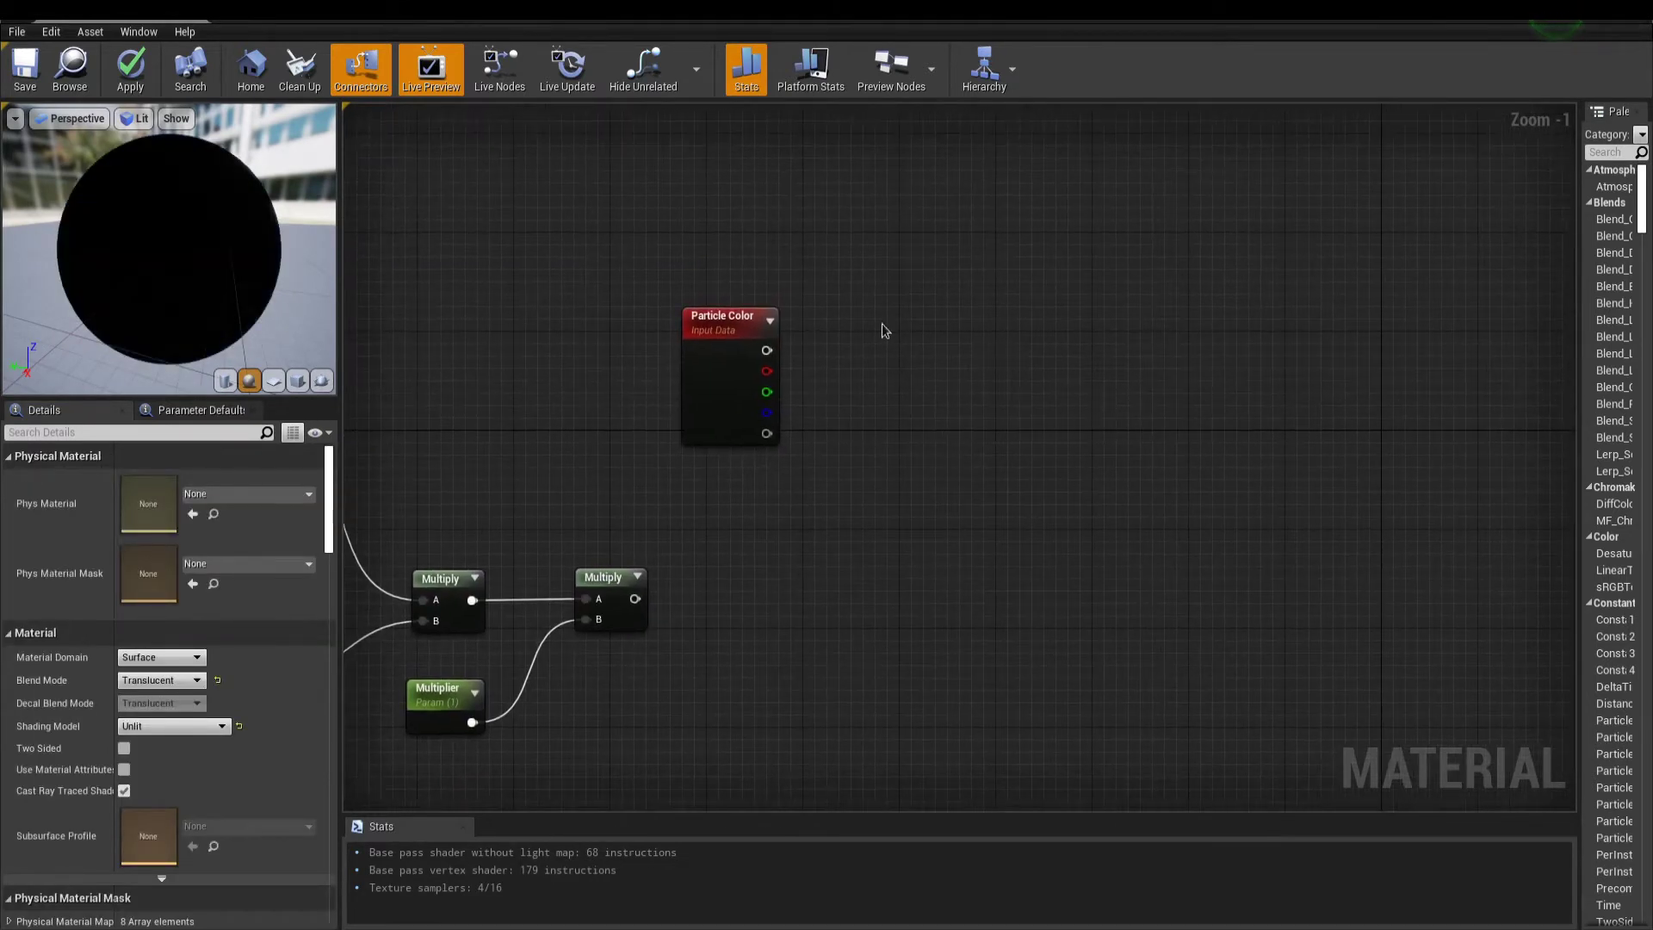
right_drag(1134, 332, 1103, 276)
- Multiply the Particle Color RGB by the Multiplier branch's result and connect it to the M_Flames Emissive Color
drag(735, 295, 604, 542)
text(mul)
key(Return)
right_drag(605, 542, 442, 484)
drag(841, 357, 1407, 451)
right_drag(855, 509, 968, 506)
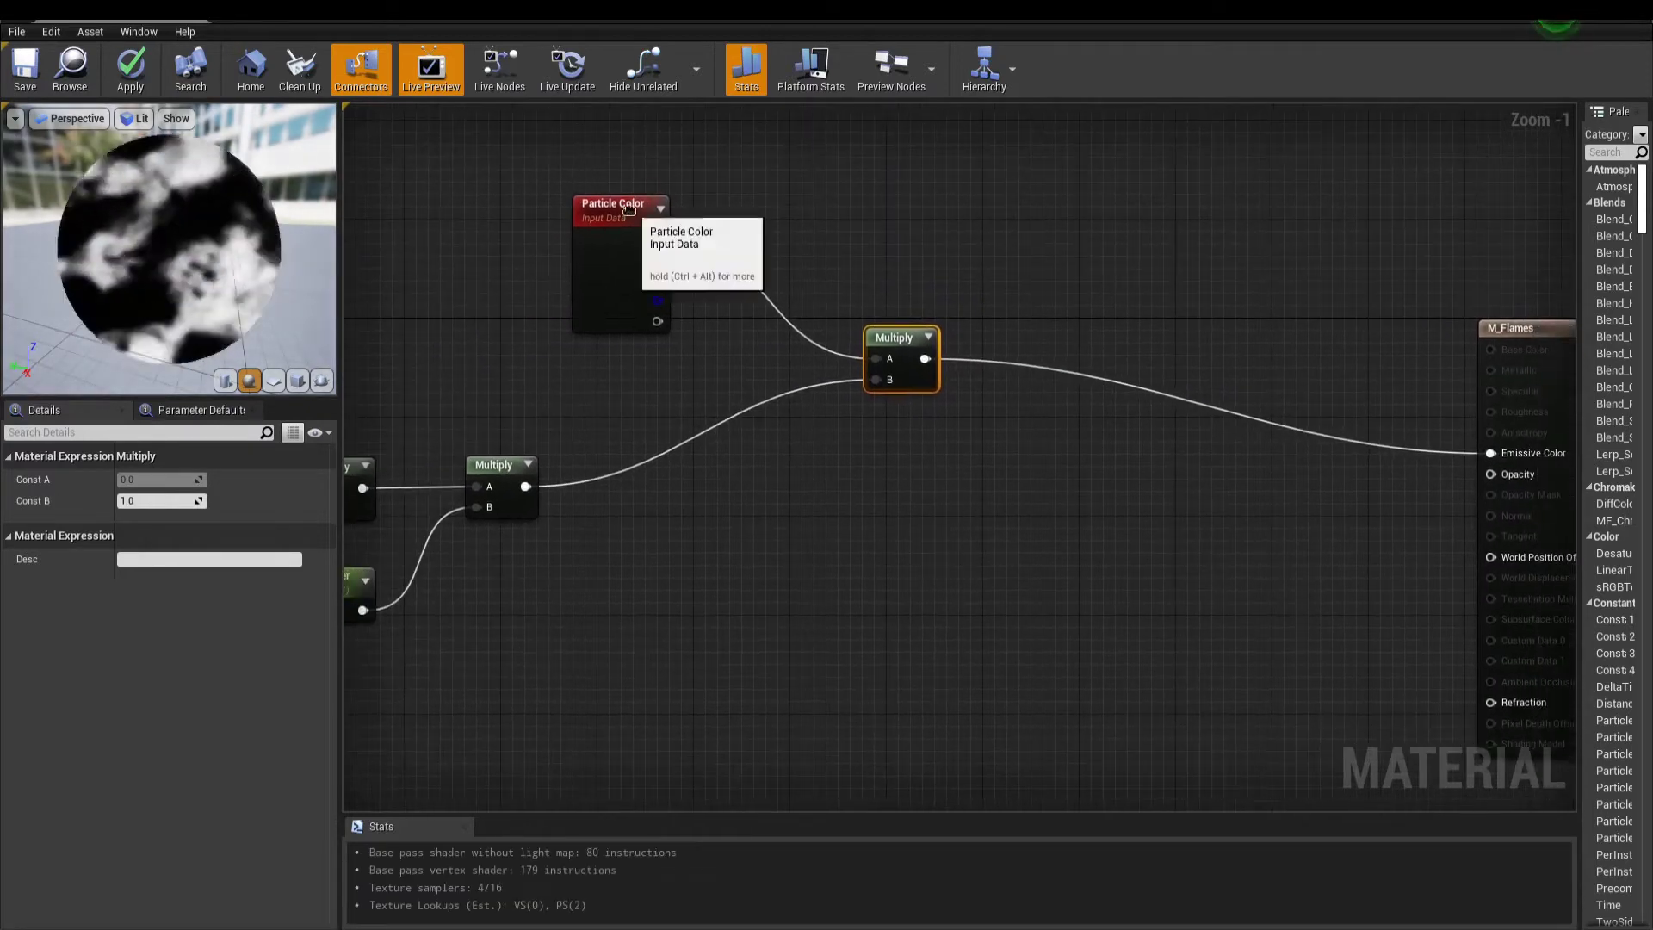
drag(629, 214, 511, 203)
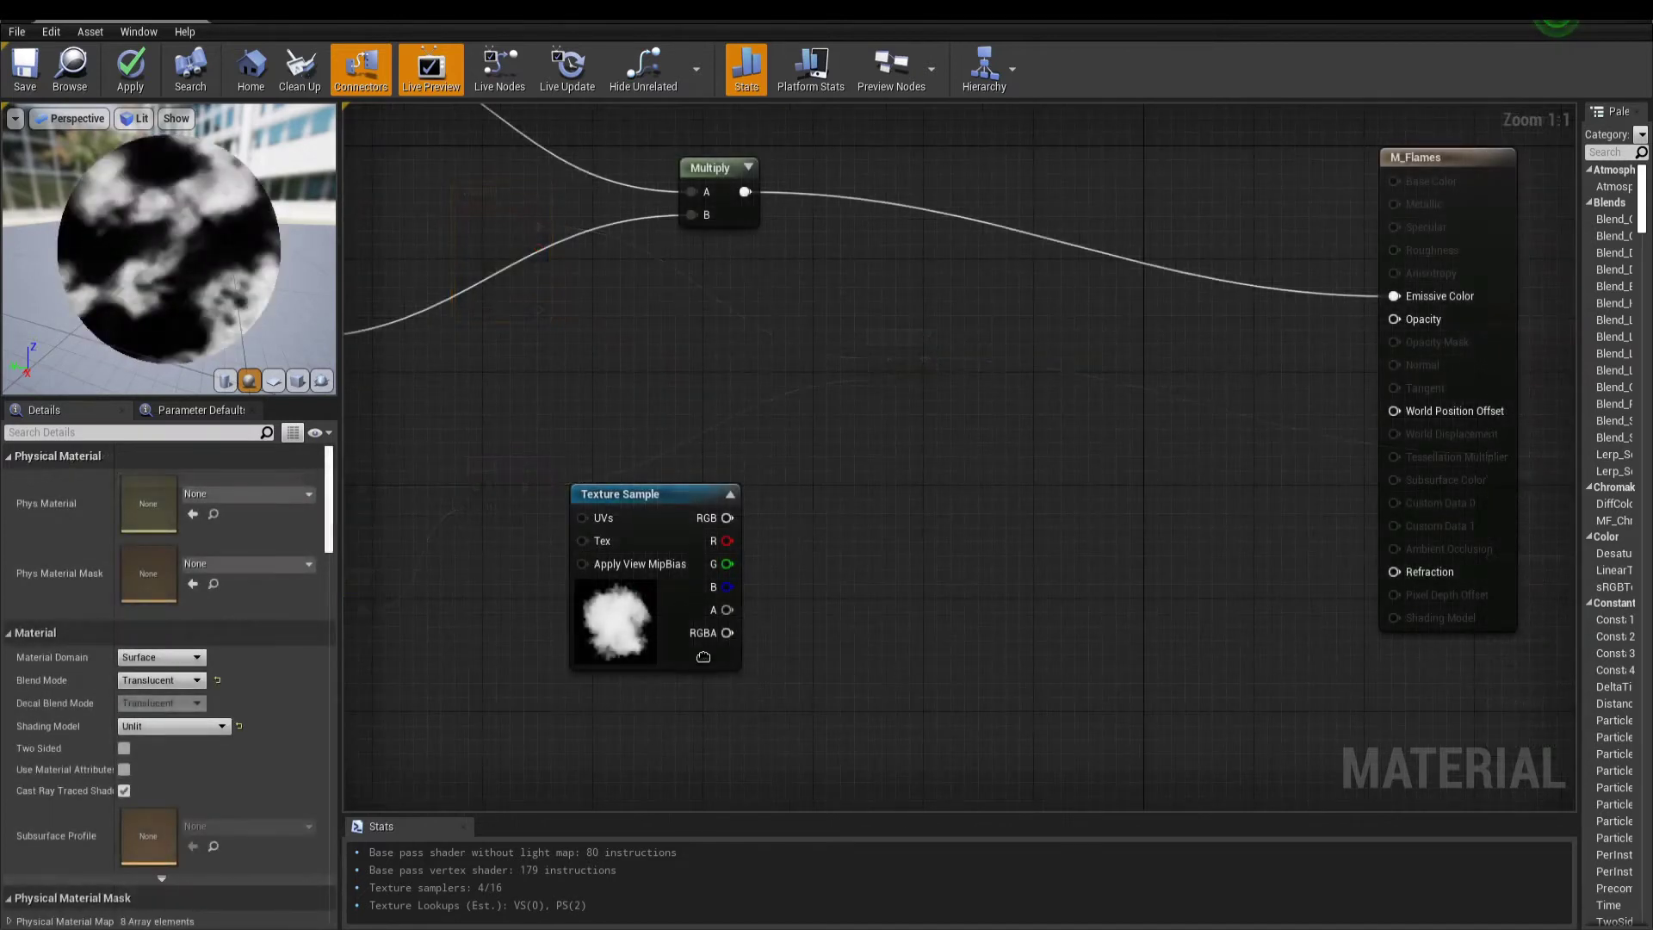
- Add a Texture Sample using the Fire texture and feed its RGB into the Base of a new Power node
click(693, 644)
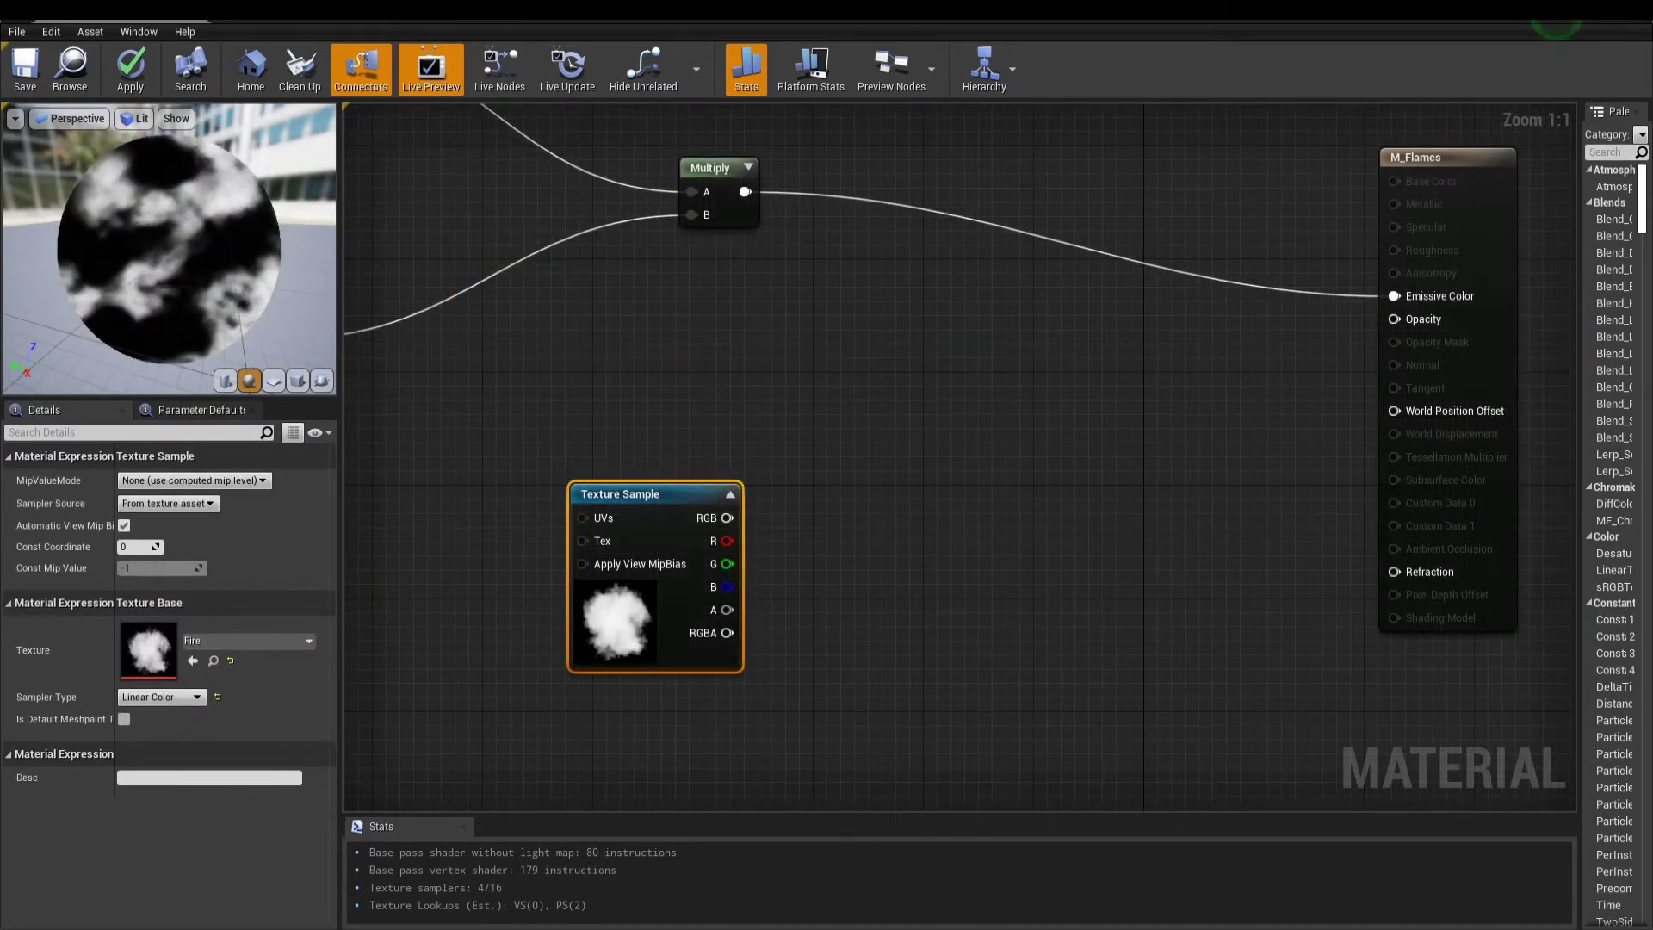
drag(781, 451, 844, 668)
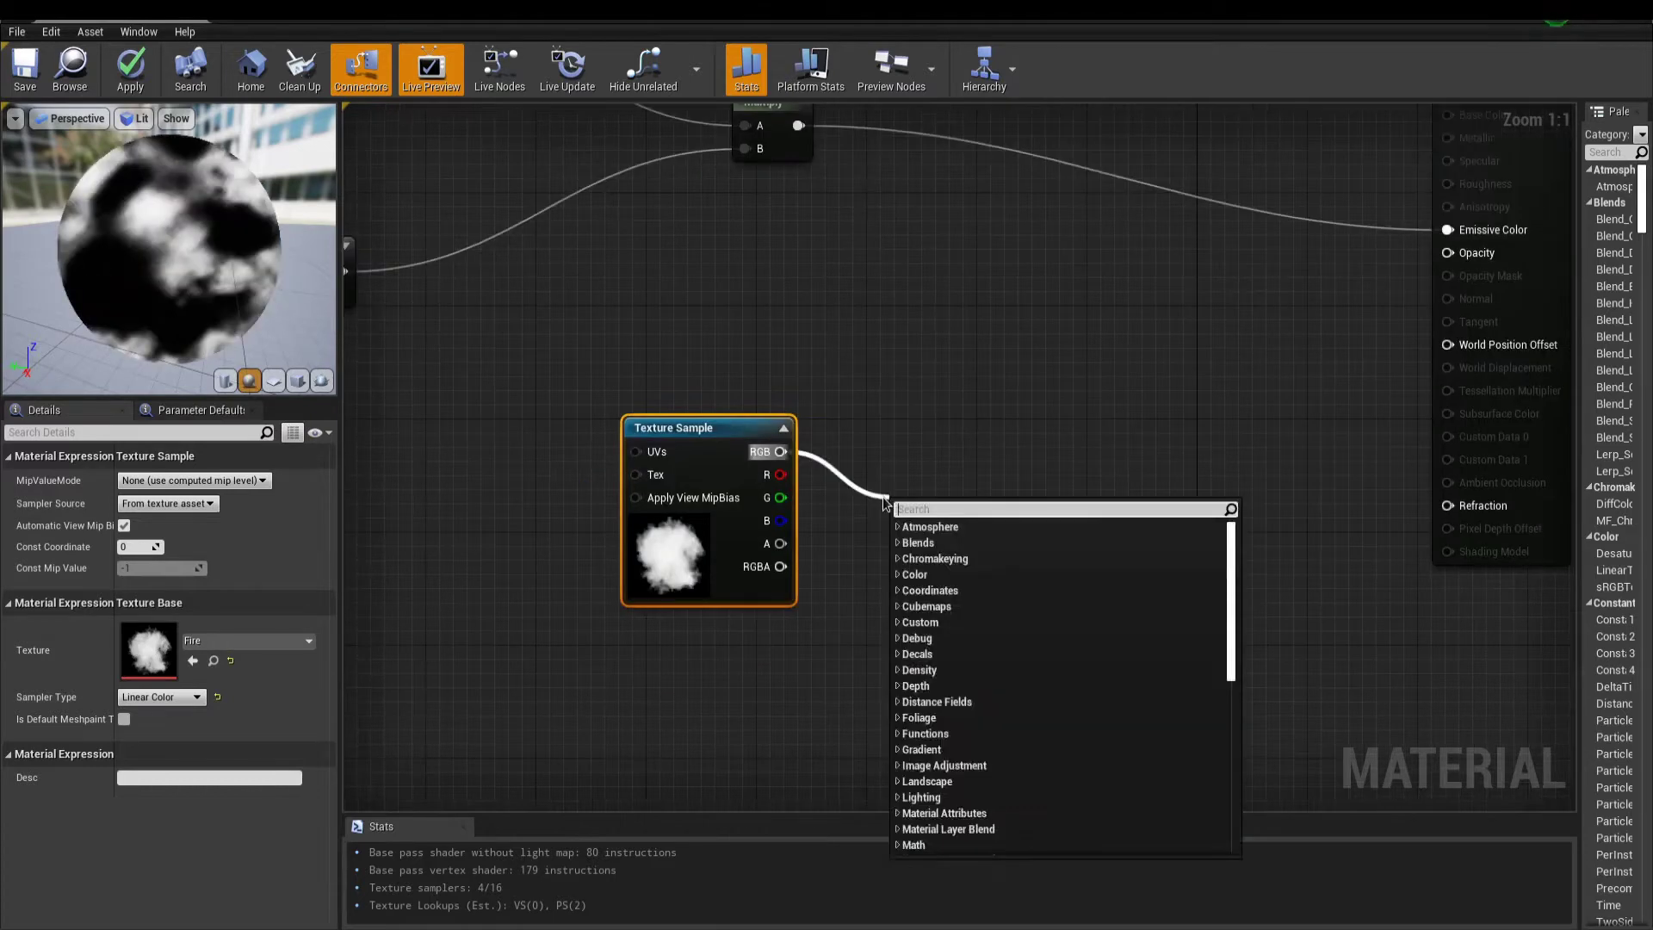
text(power)
key(Return)
- Drive the Power node's Exp with a new scalar parameter named Mask Power with a default value of 1
text(scalar pa)
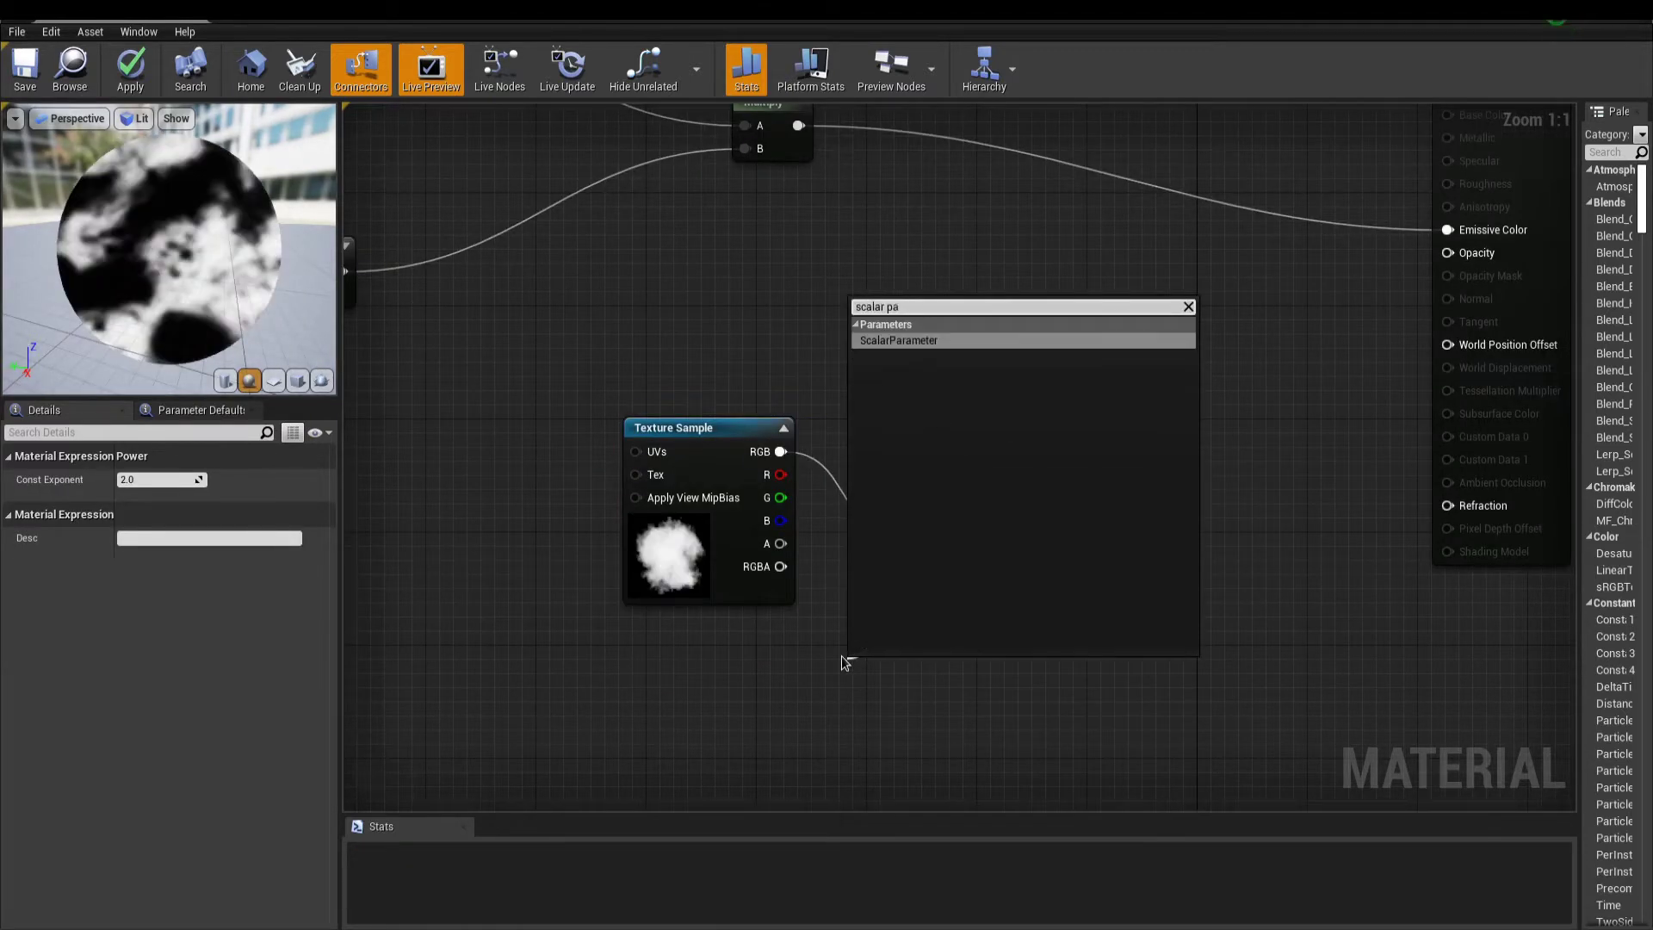
key(Return)
text(Mask Power)
key(Return)
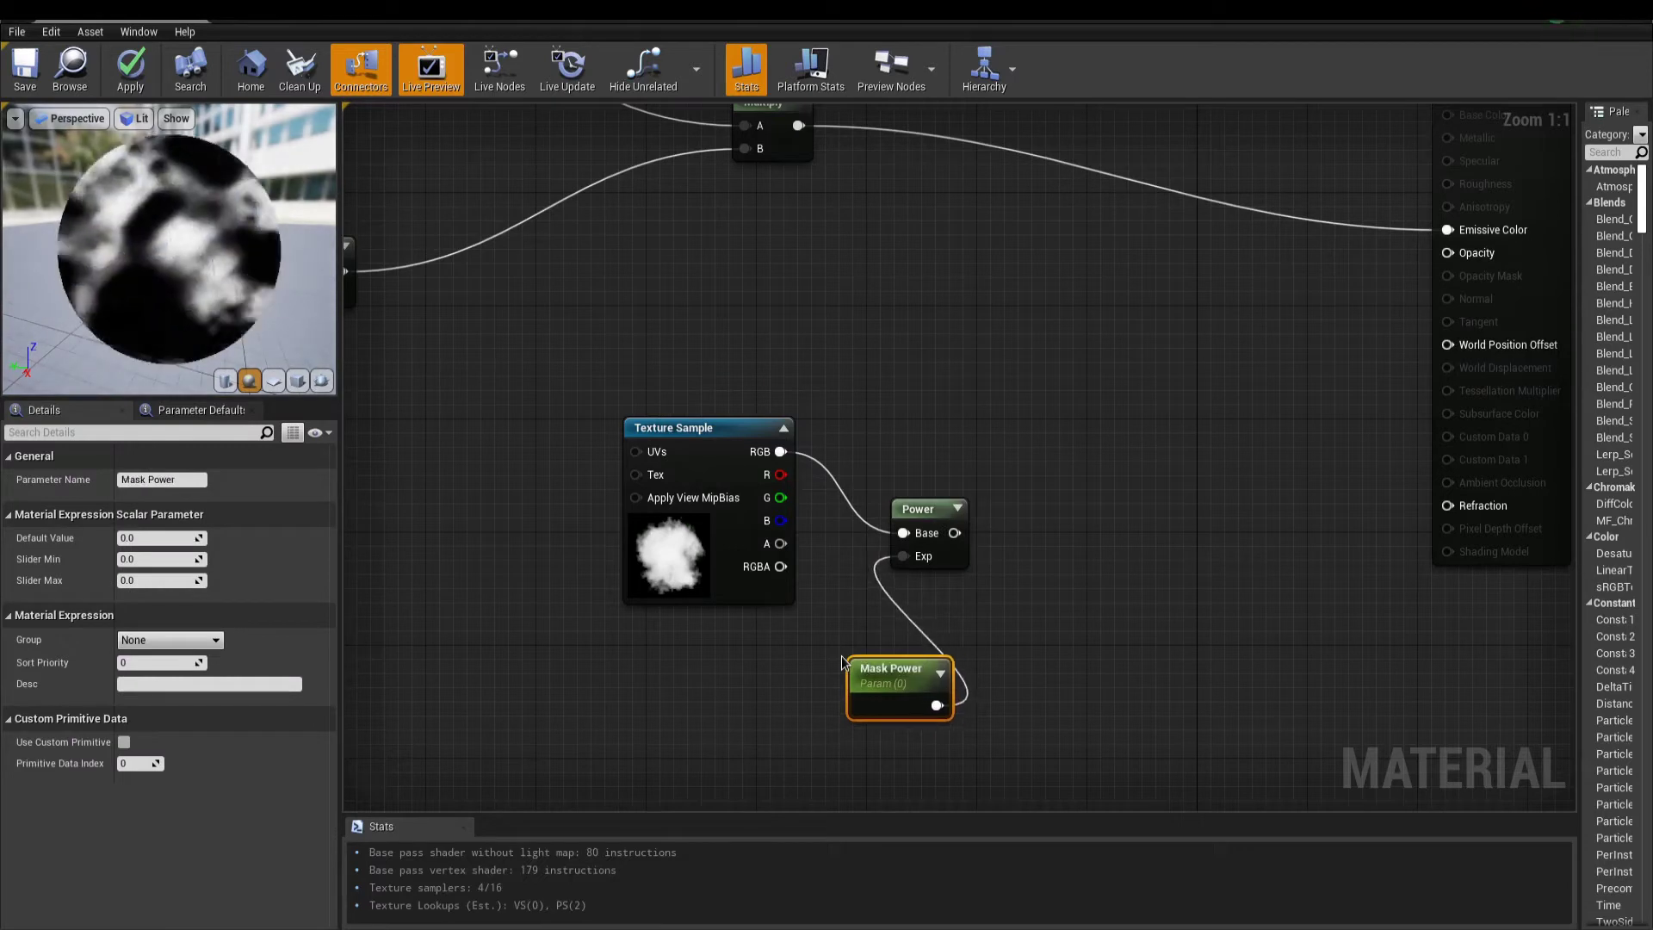
drag(897, 686, 806, 688)
click(198, 540)
text(1)
key(Return)
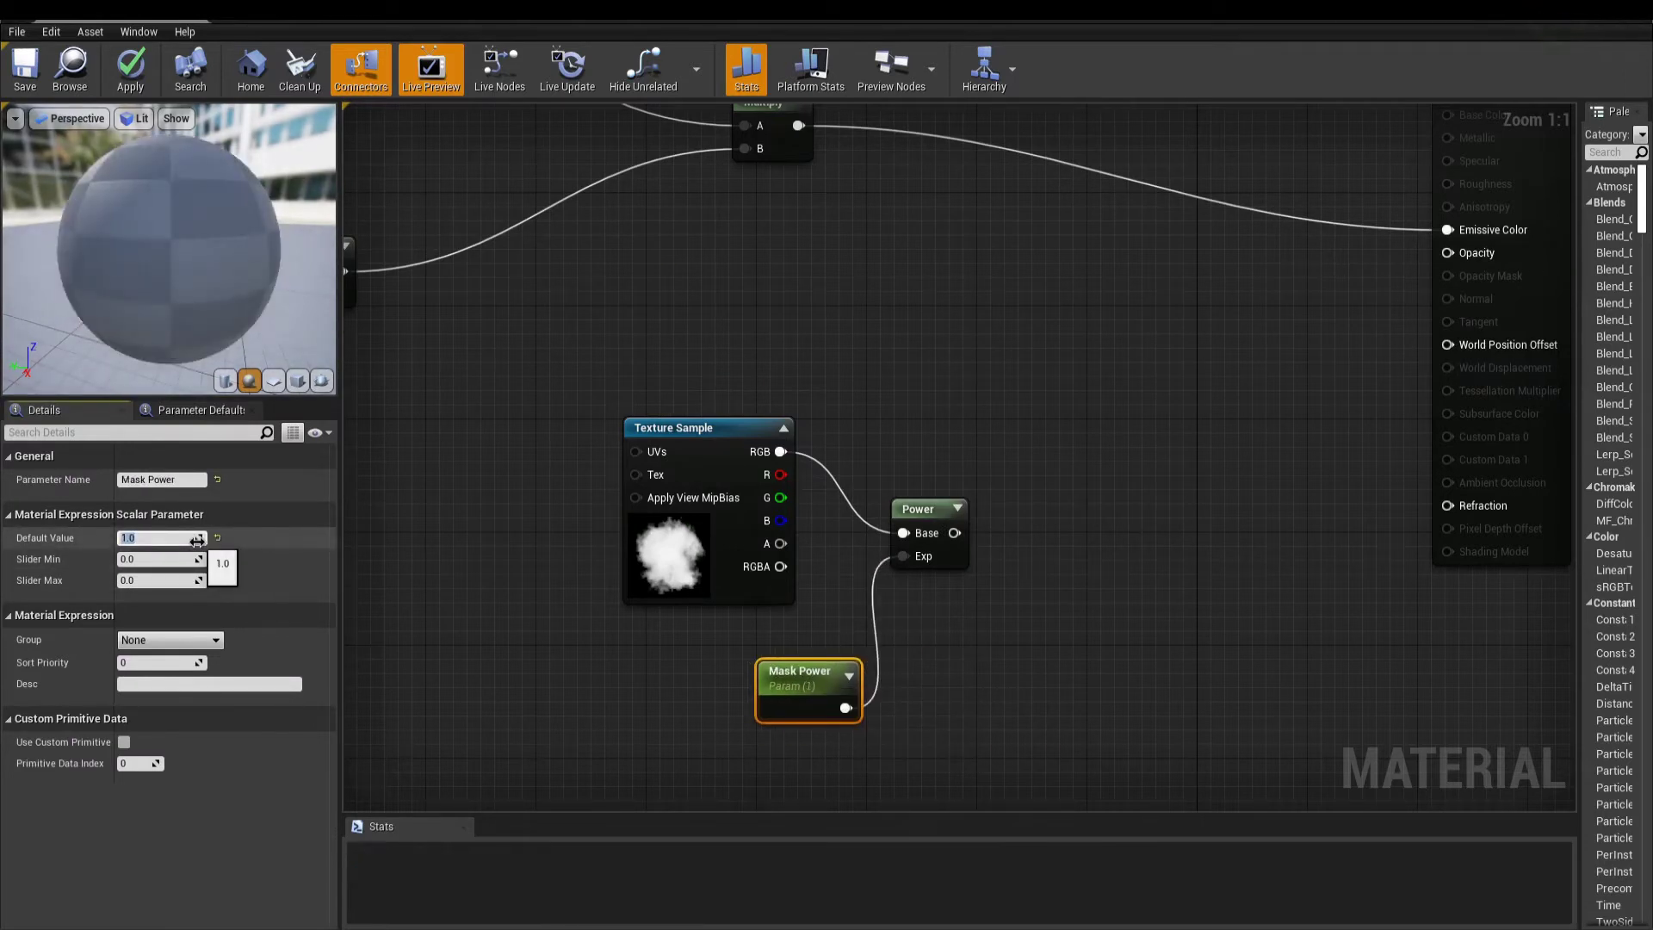
- Multiply the Particle Color alpha by the Power node's output
drag(591, 328, 711, 647)
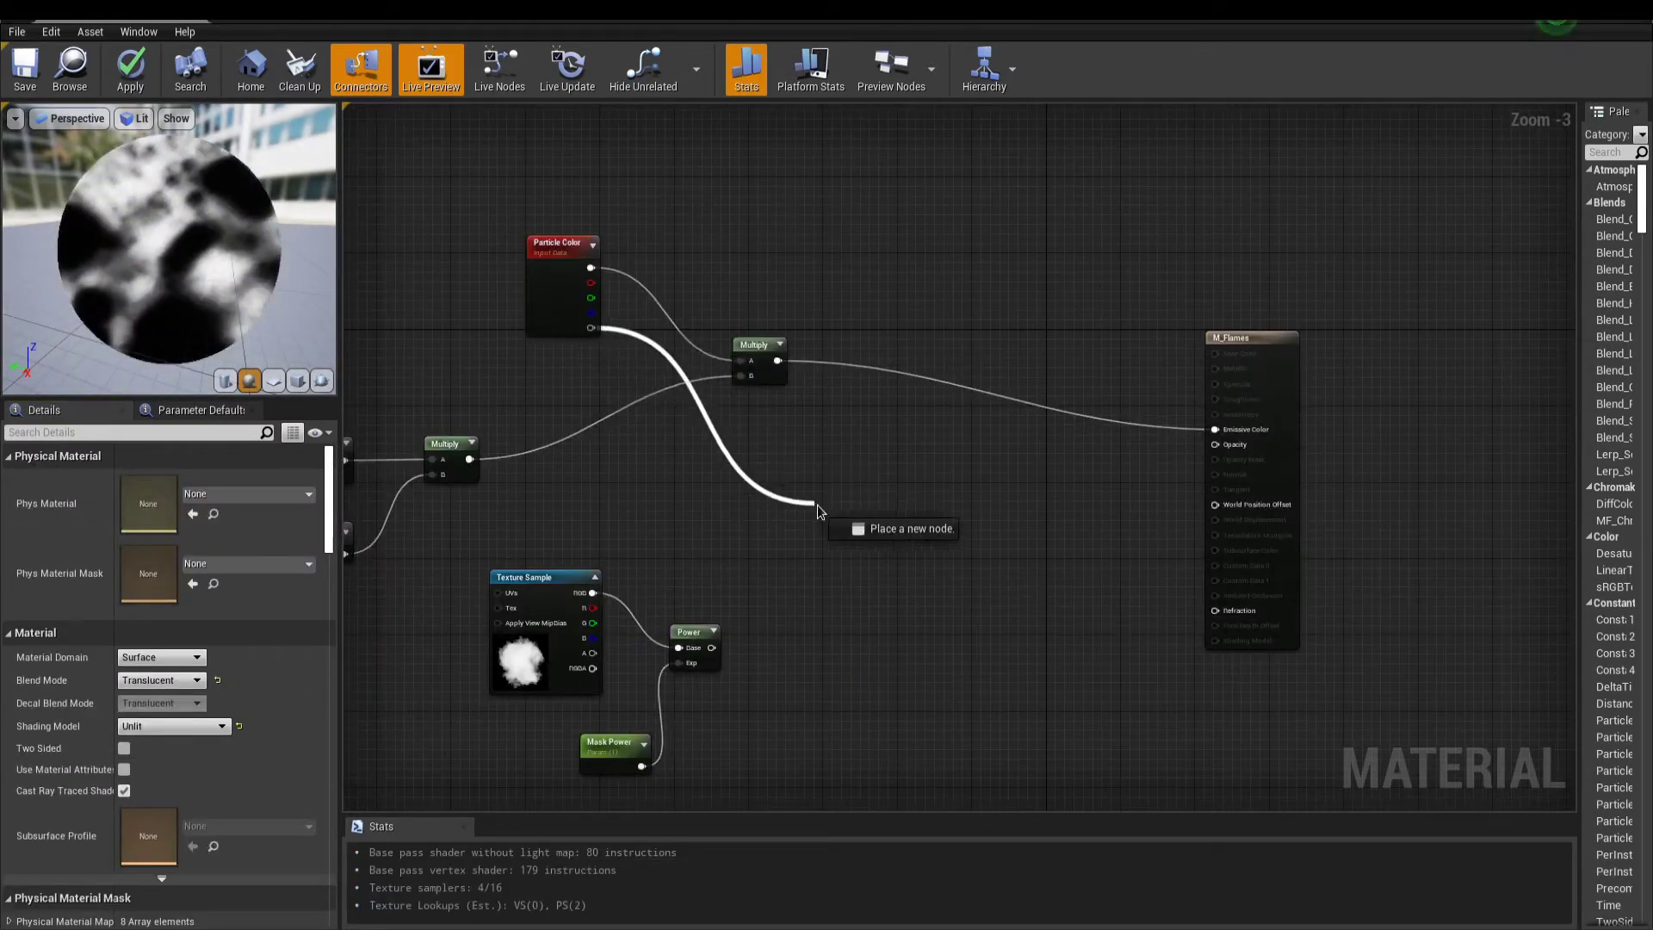
text(multipl)
key(Return)
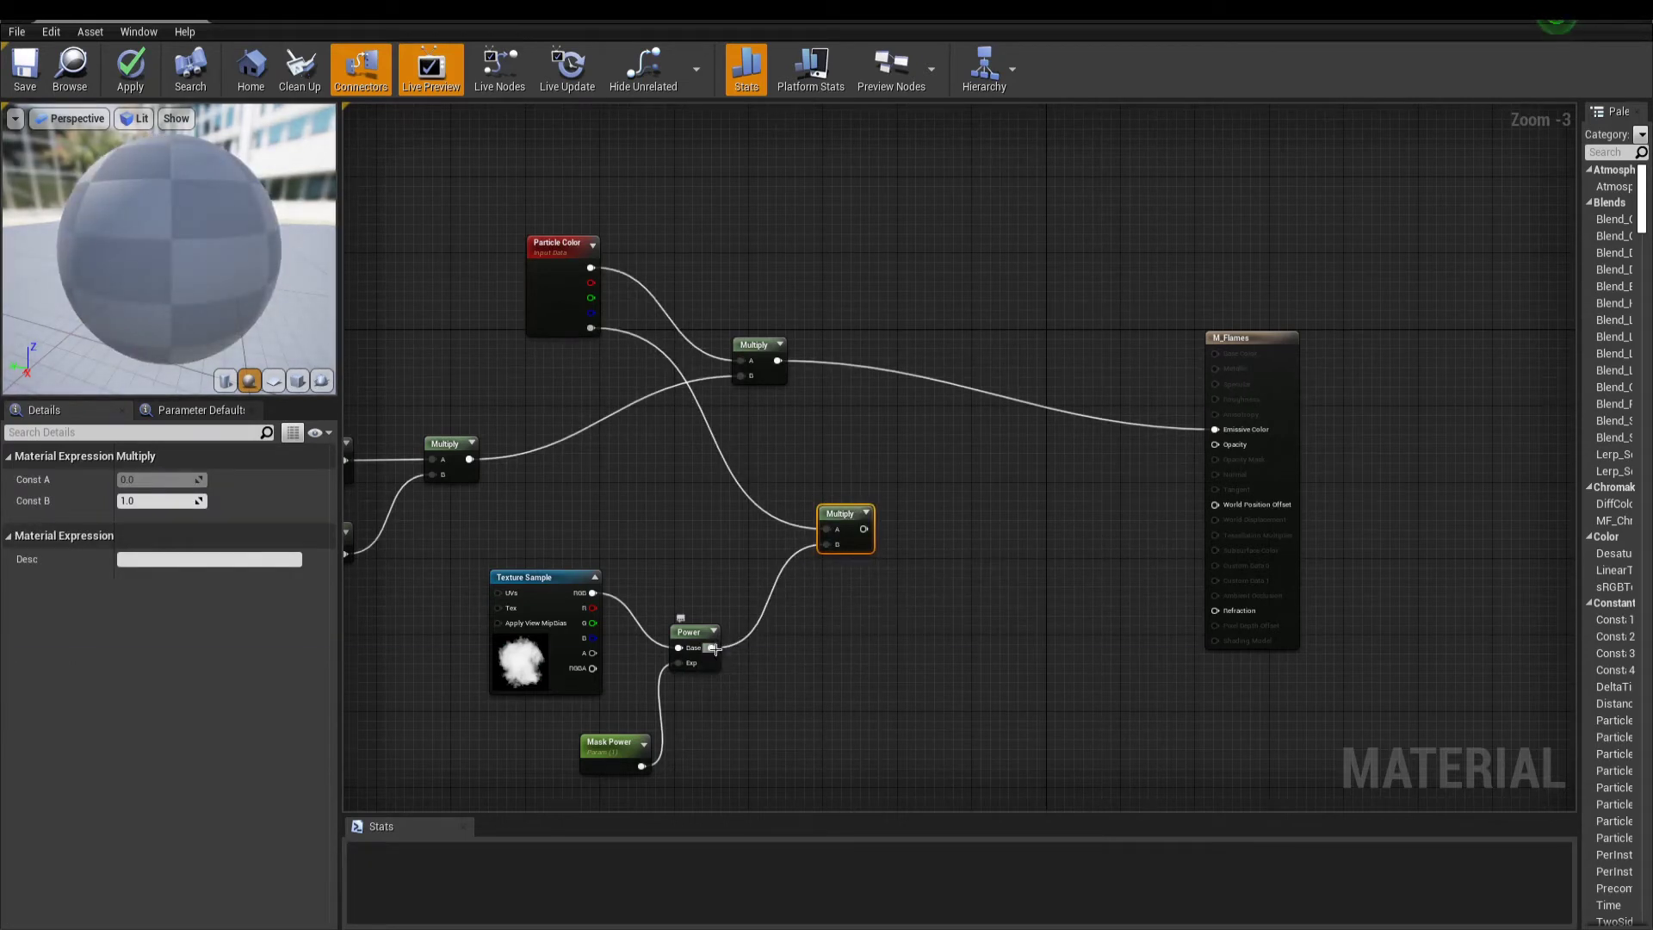
click(994, 690)
- Feed the alpha Multiply into a new Depth Fade node's Opacity and connect the Depth Fade to the M_Flames Opacity
drag(863, 529, 978, 525)
text(depth)
click(1033, 601)
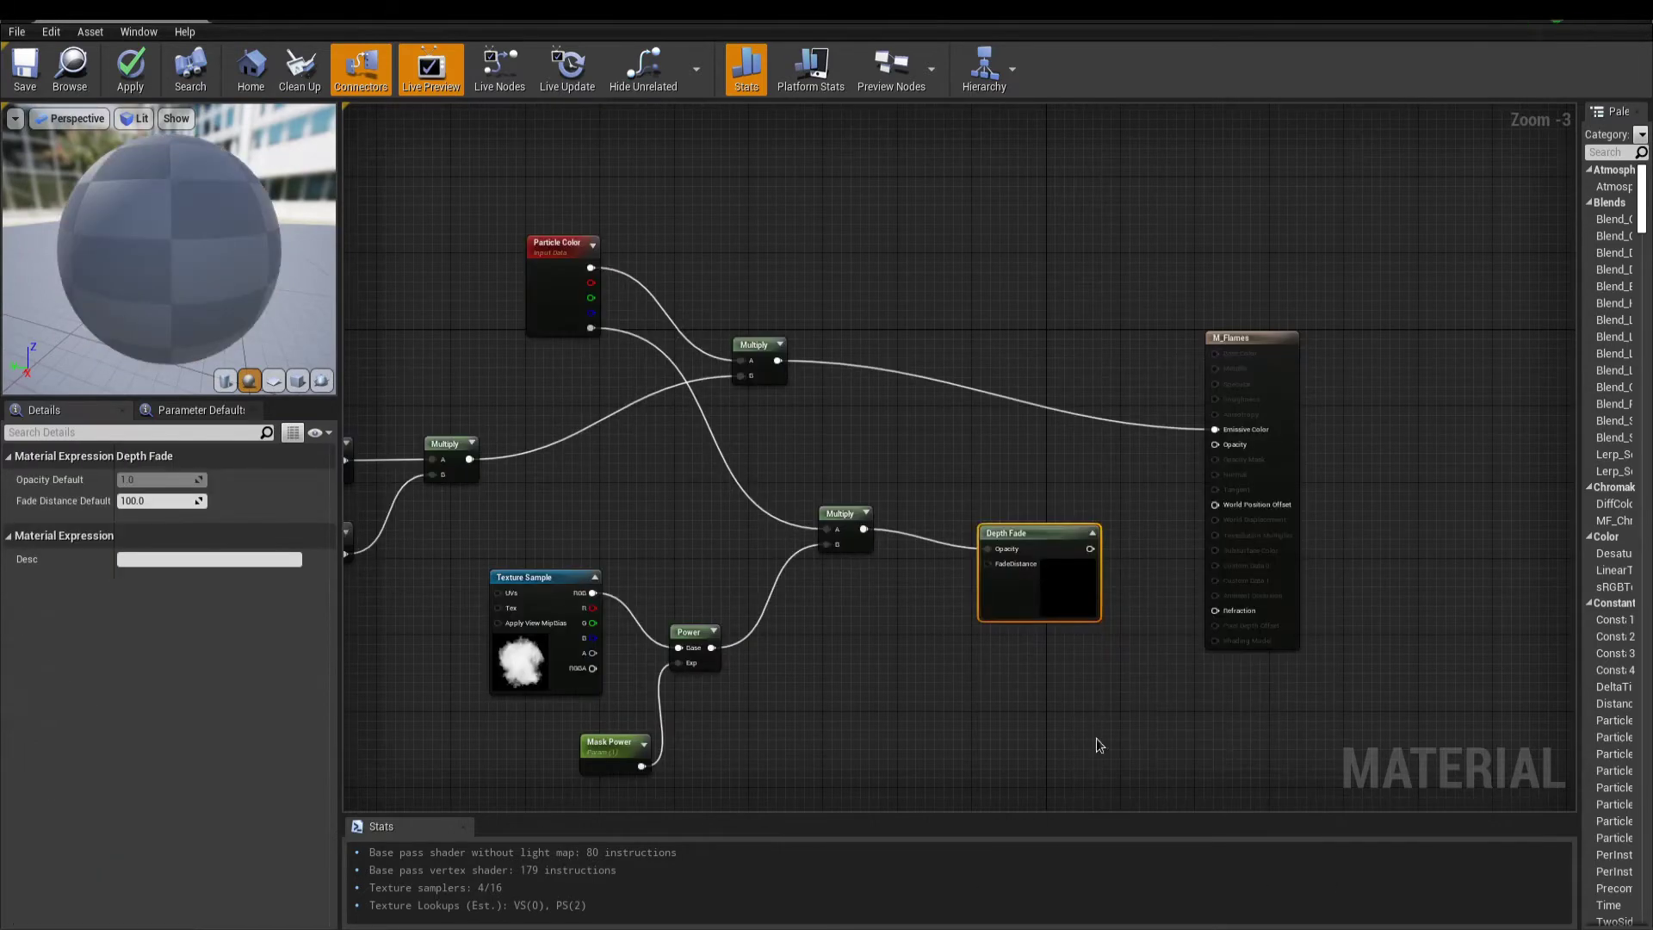
scroll(1096, 748, up, 3)
drag(1003, 466, 1257, 340)
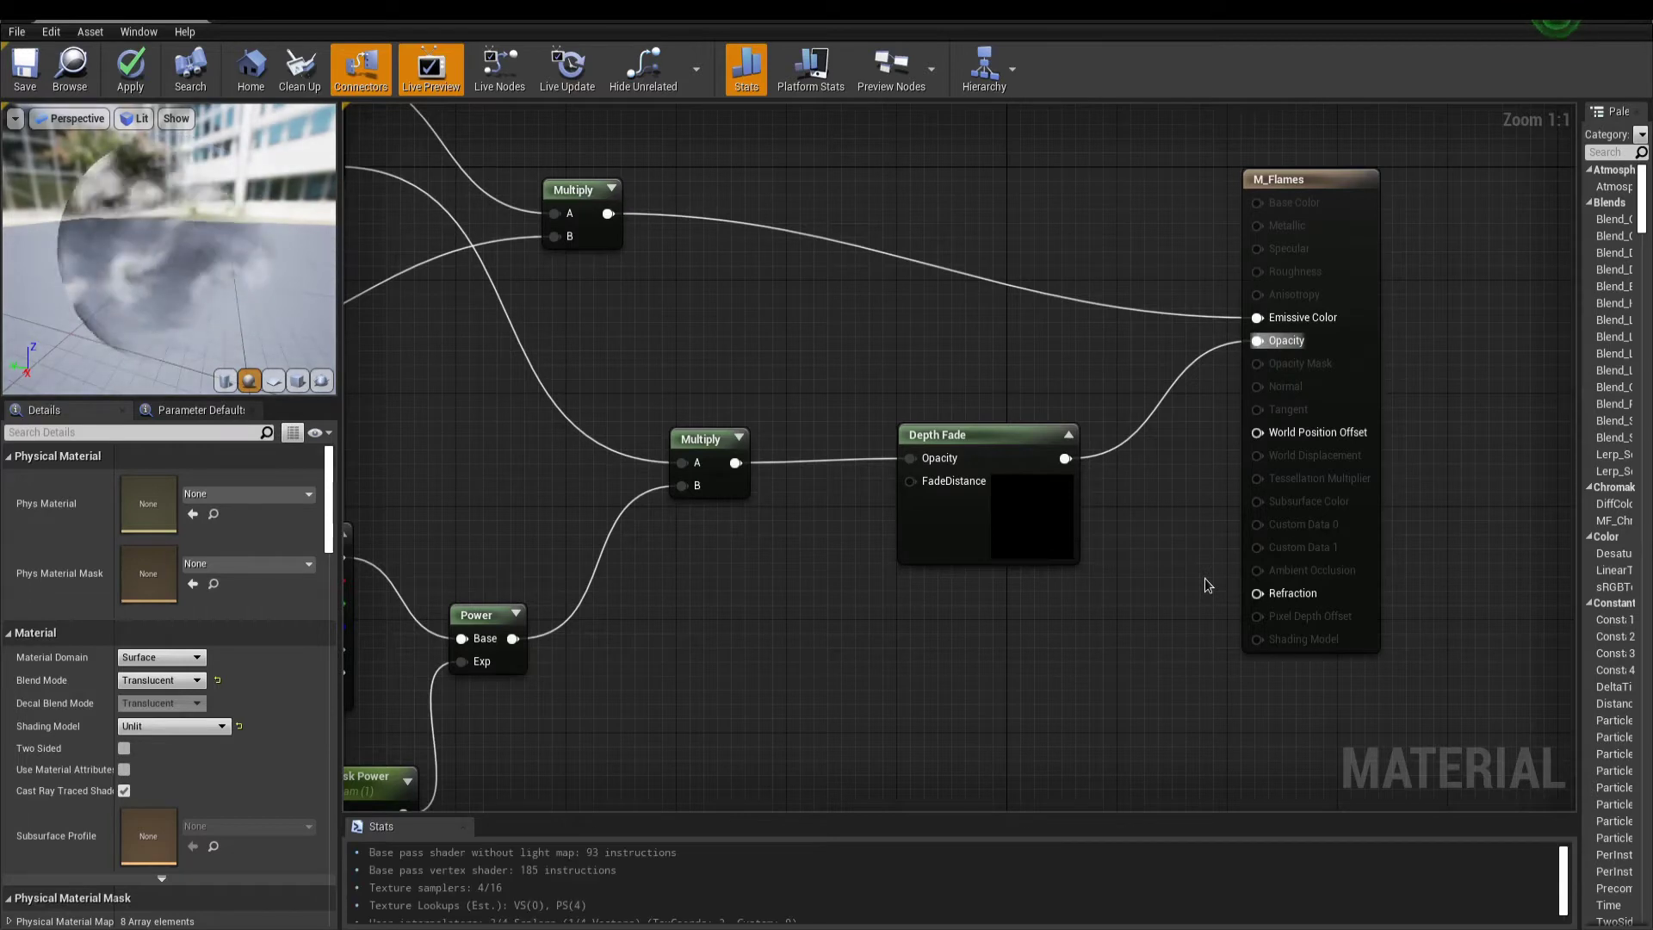
drag(229, 302, 301, 357)
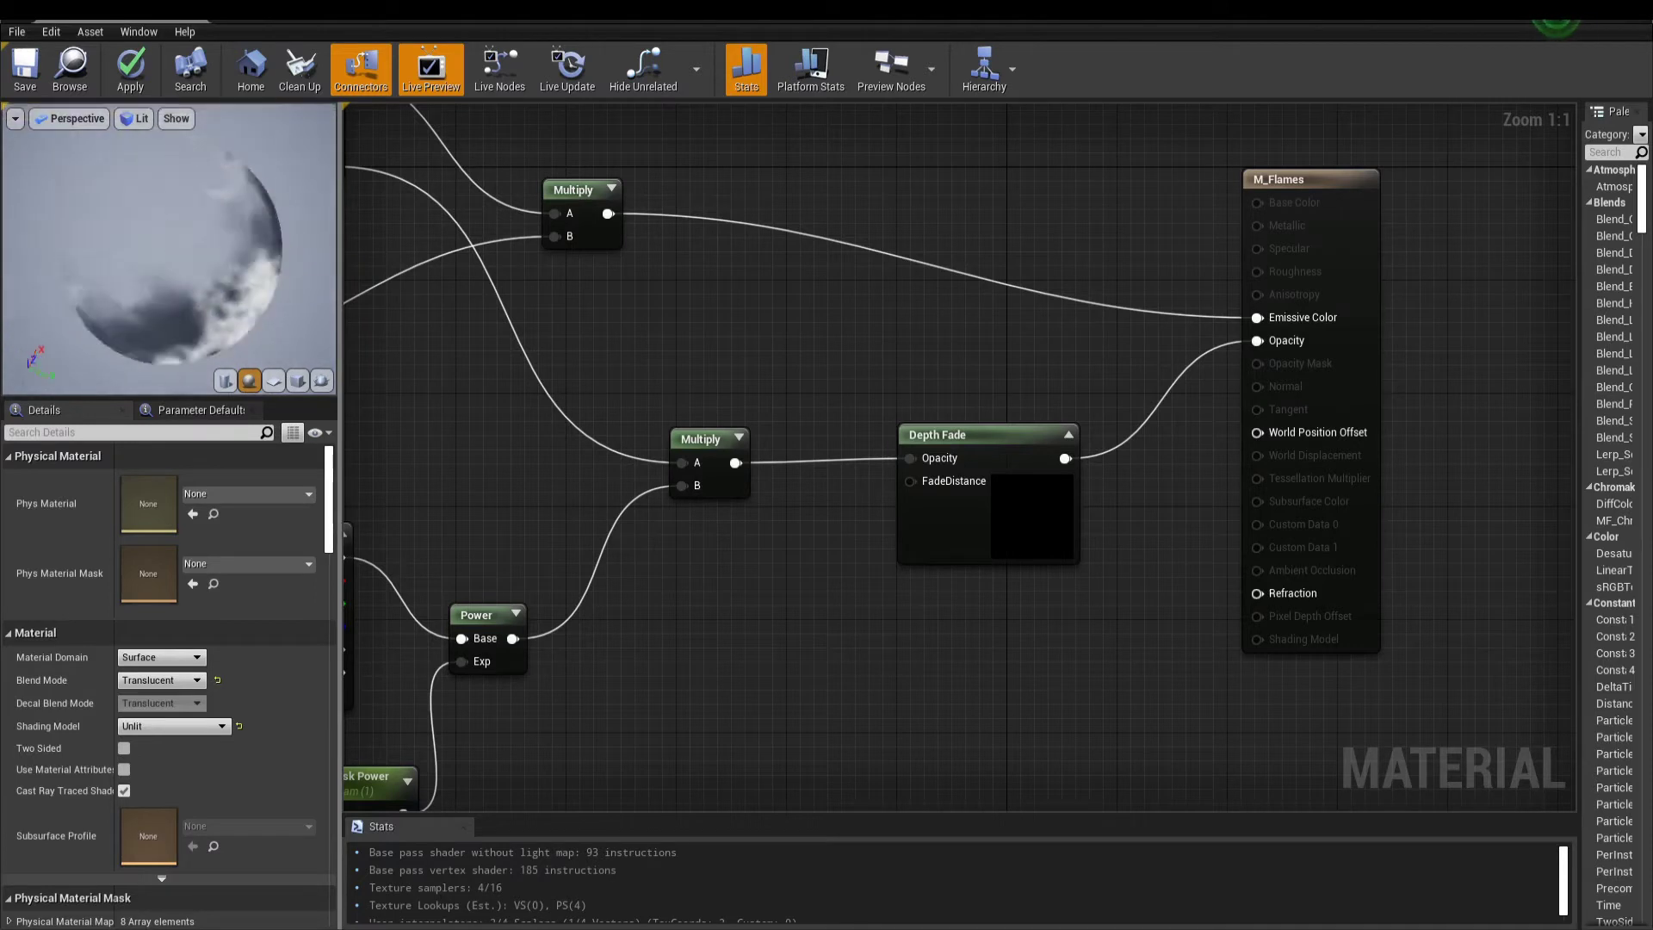
- Branch the Multiplier-scaled noise result into a new ComponentMask node with the R and G channels
drag(638, 294, 699, 444)
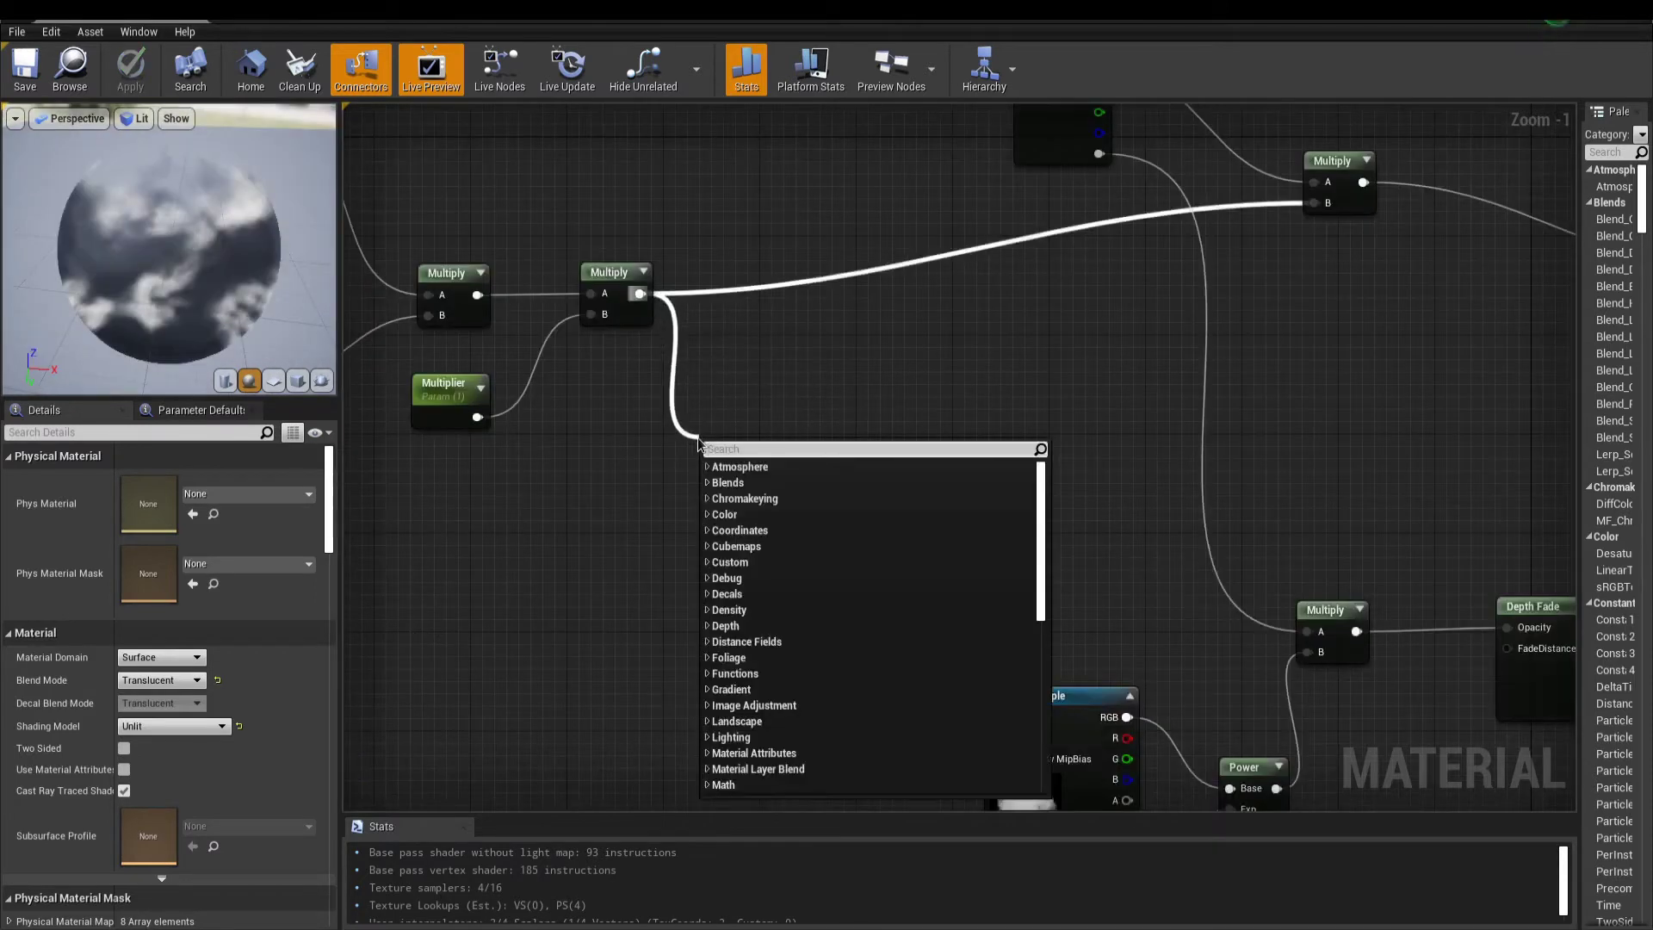
text(compon)
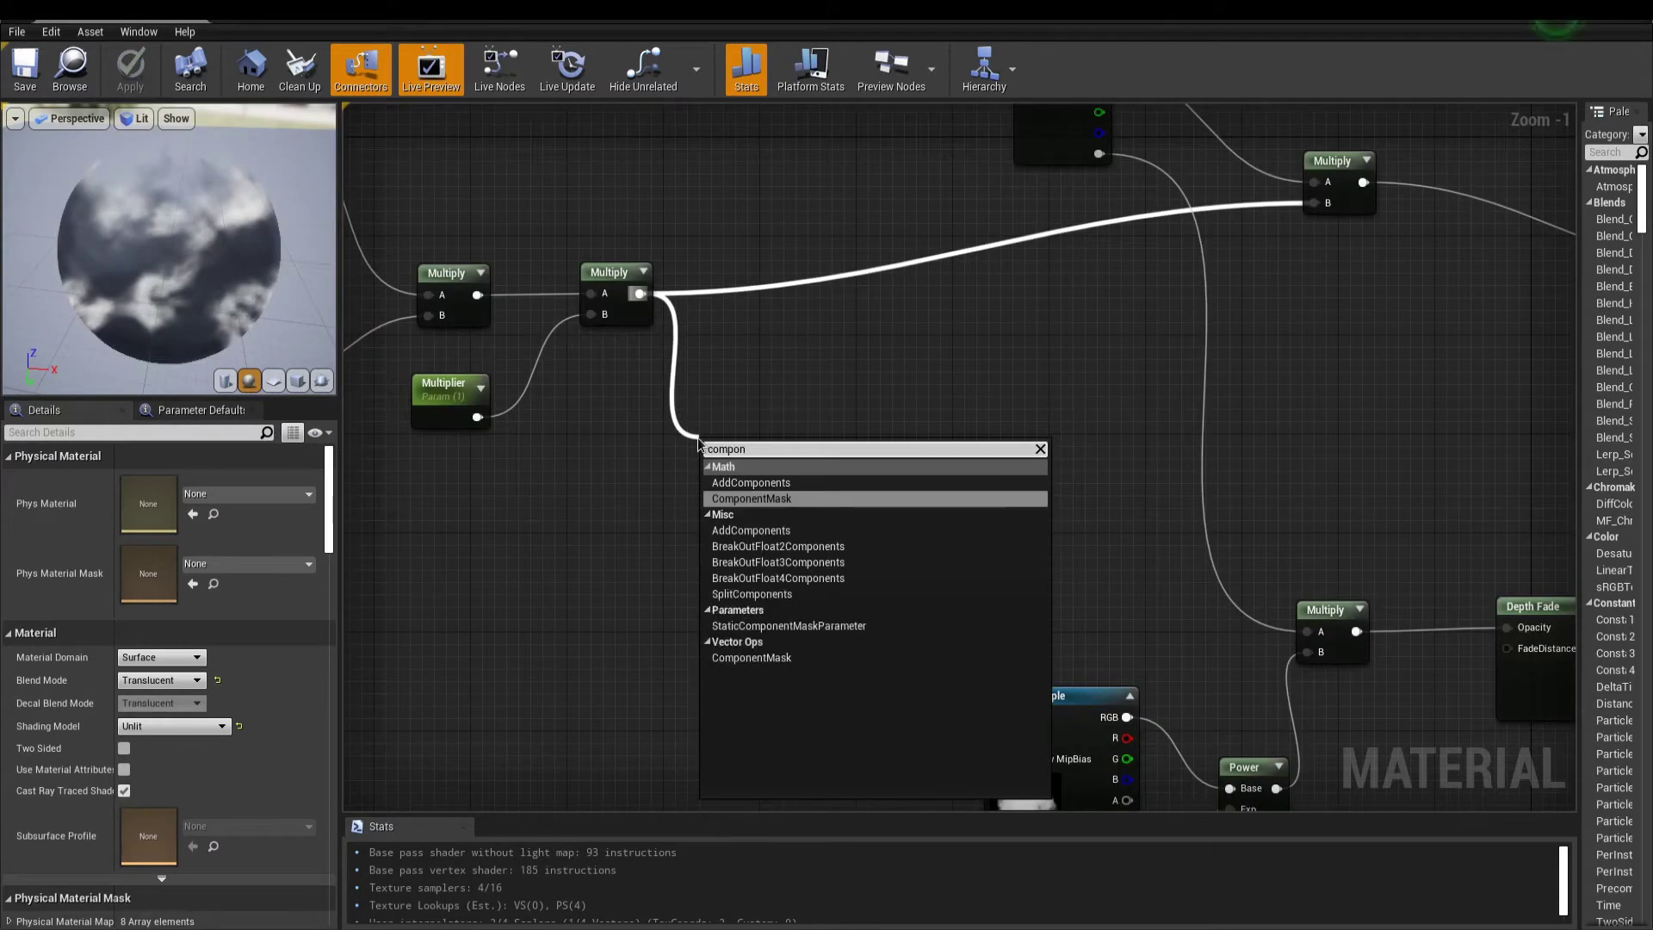
click(766, 501)
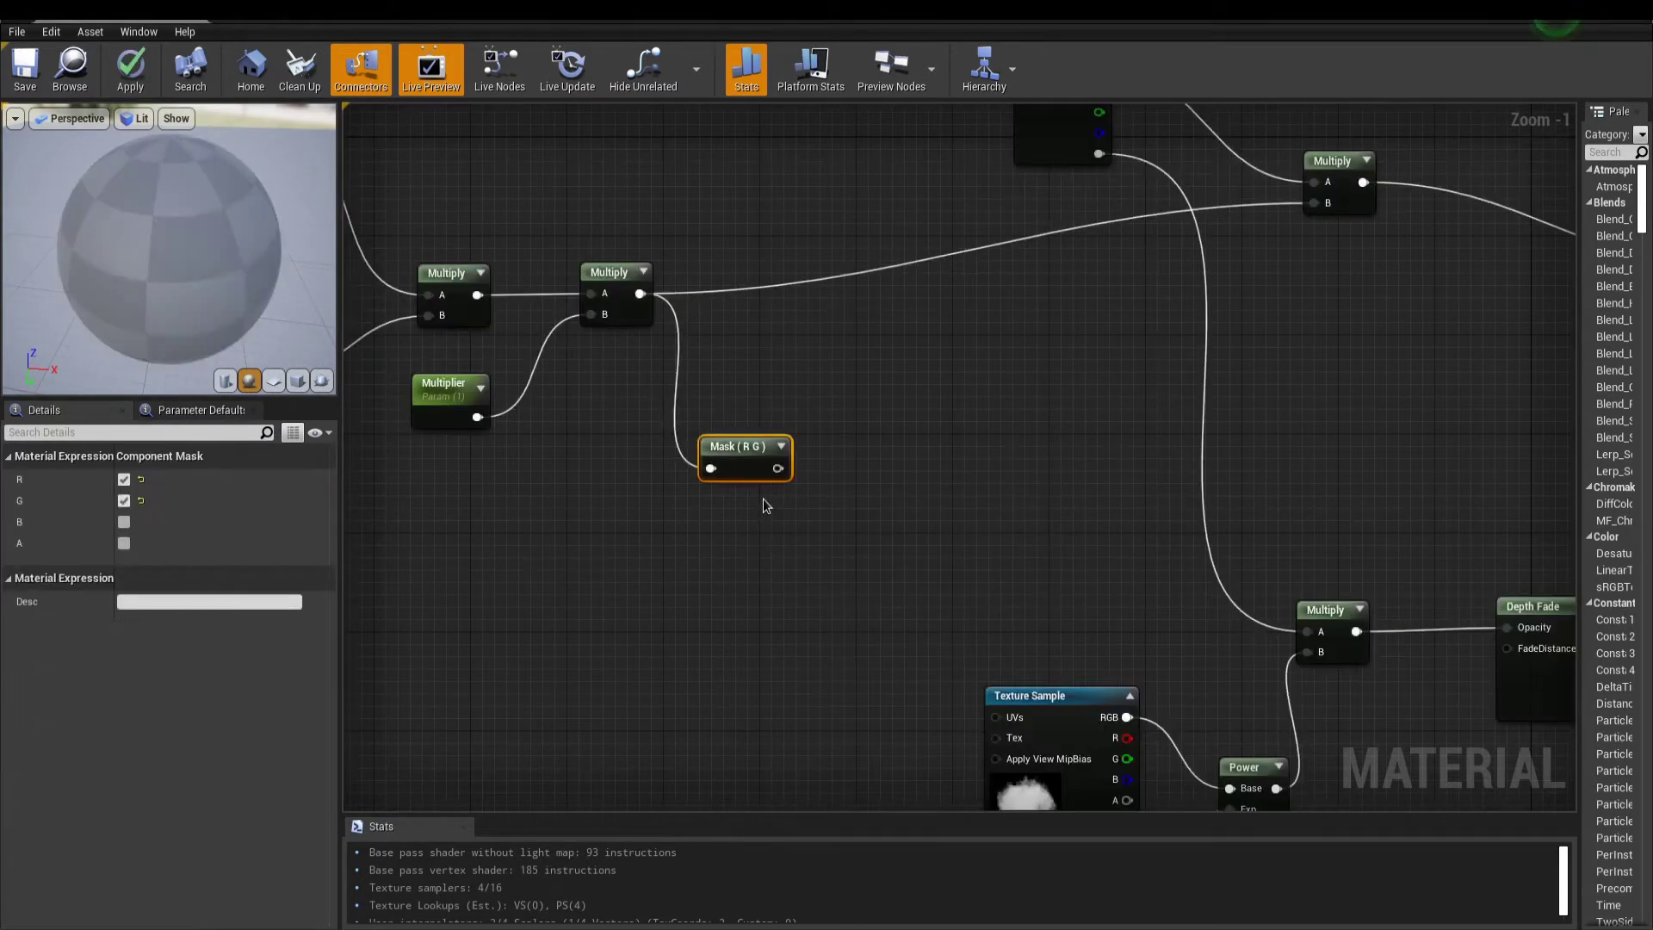
scroll(905, 506, down, 3)
scroll(906, 506, up, 4)
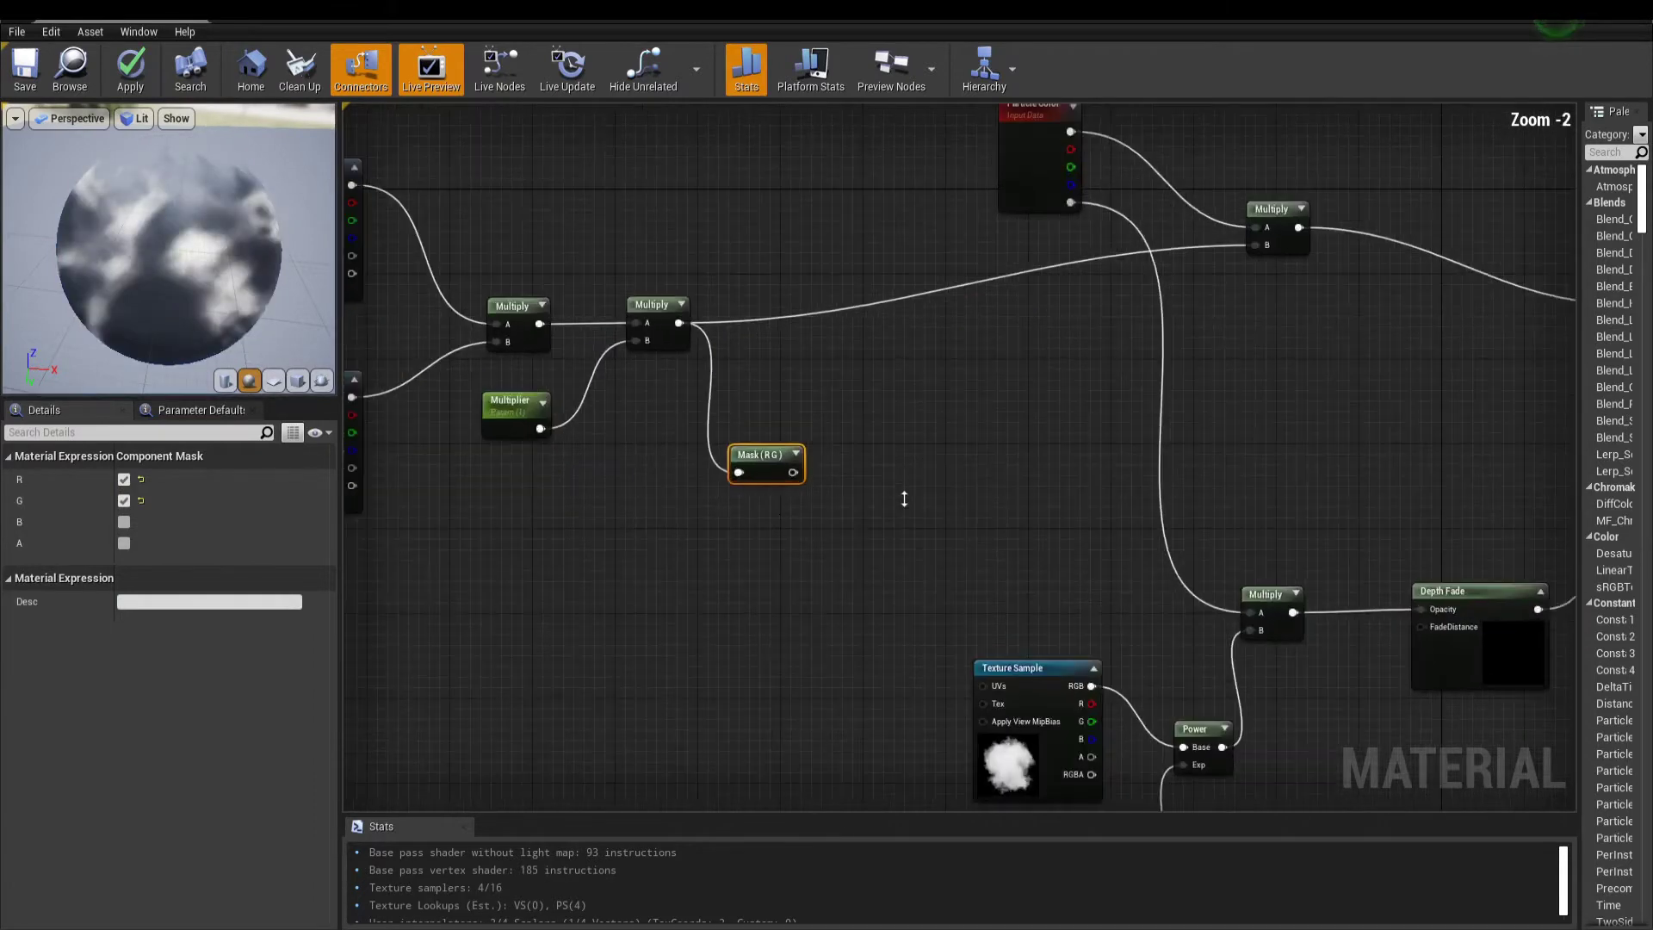
scroll(905, 506, down, 1)
click(906, 506)
right_drag(970, 505, 915, 376)
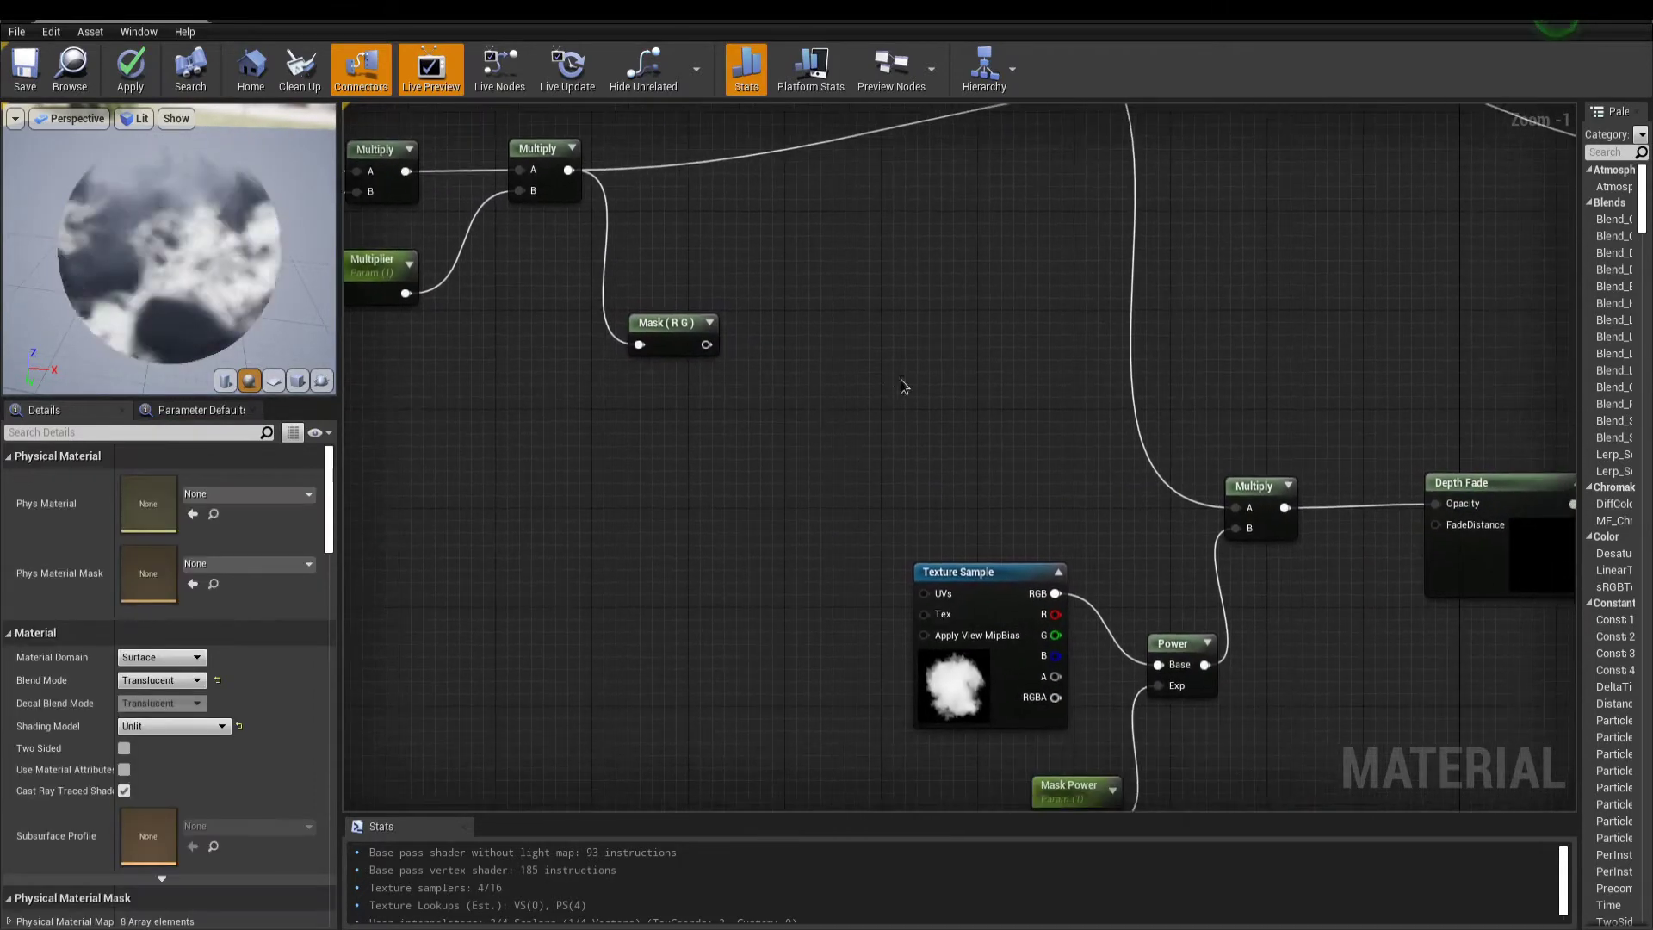
- Feed the R G mask into a new Clamp node with a minimum of 0 and a maximum of 1
click(684, 337)
key(ctrl+s)
click(817, 431)
drag(705, 344, 770, 372)
text(clamp)
key(Return)
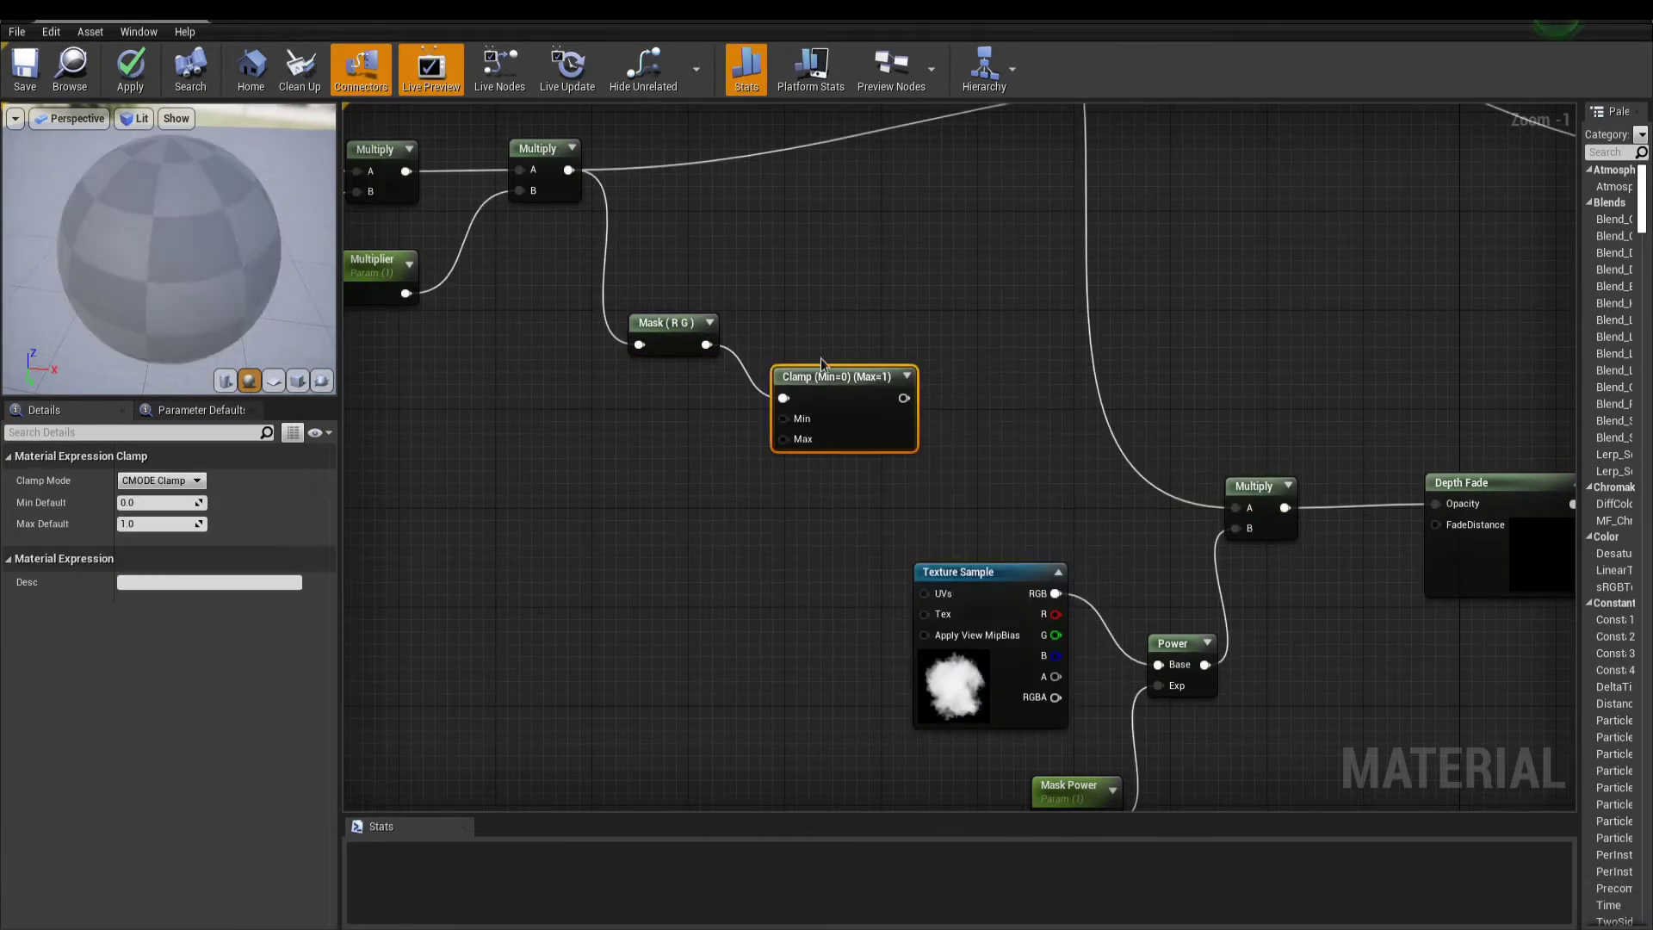
- Add a new scalar parameter named Offset with a value of 1 to the Clamp output through an Add node
drag(827, 394, 631, 538)
text(add)
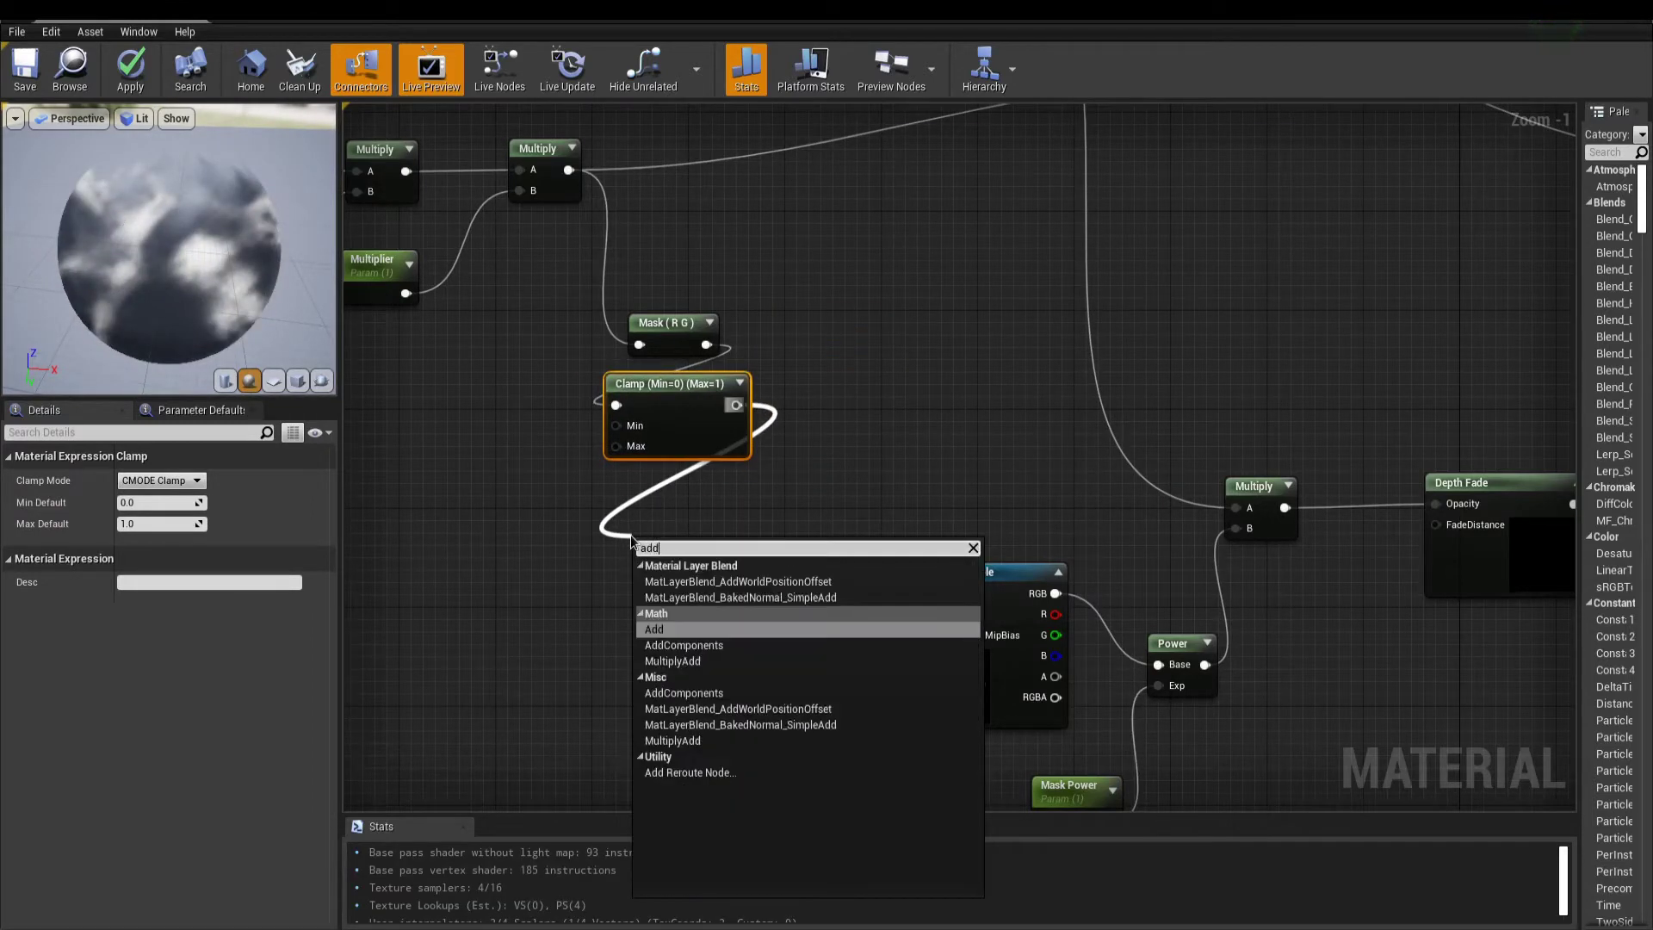
click(674, 631)
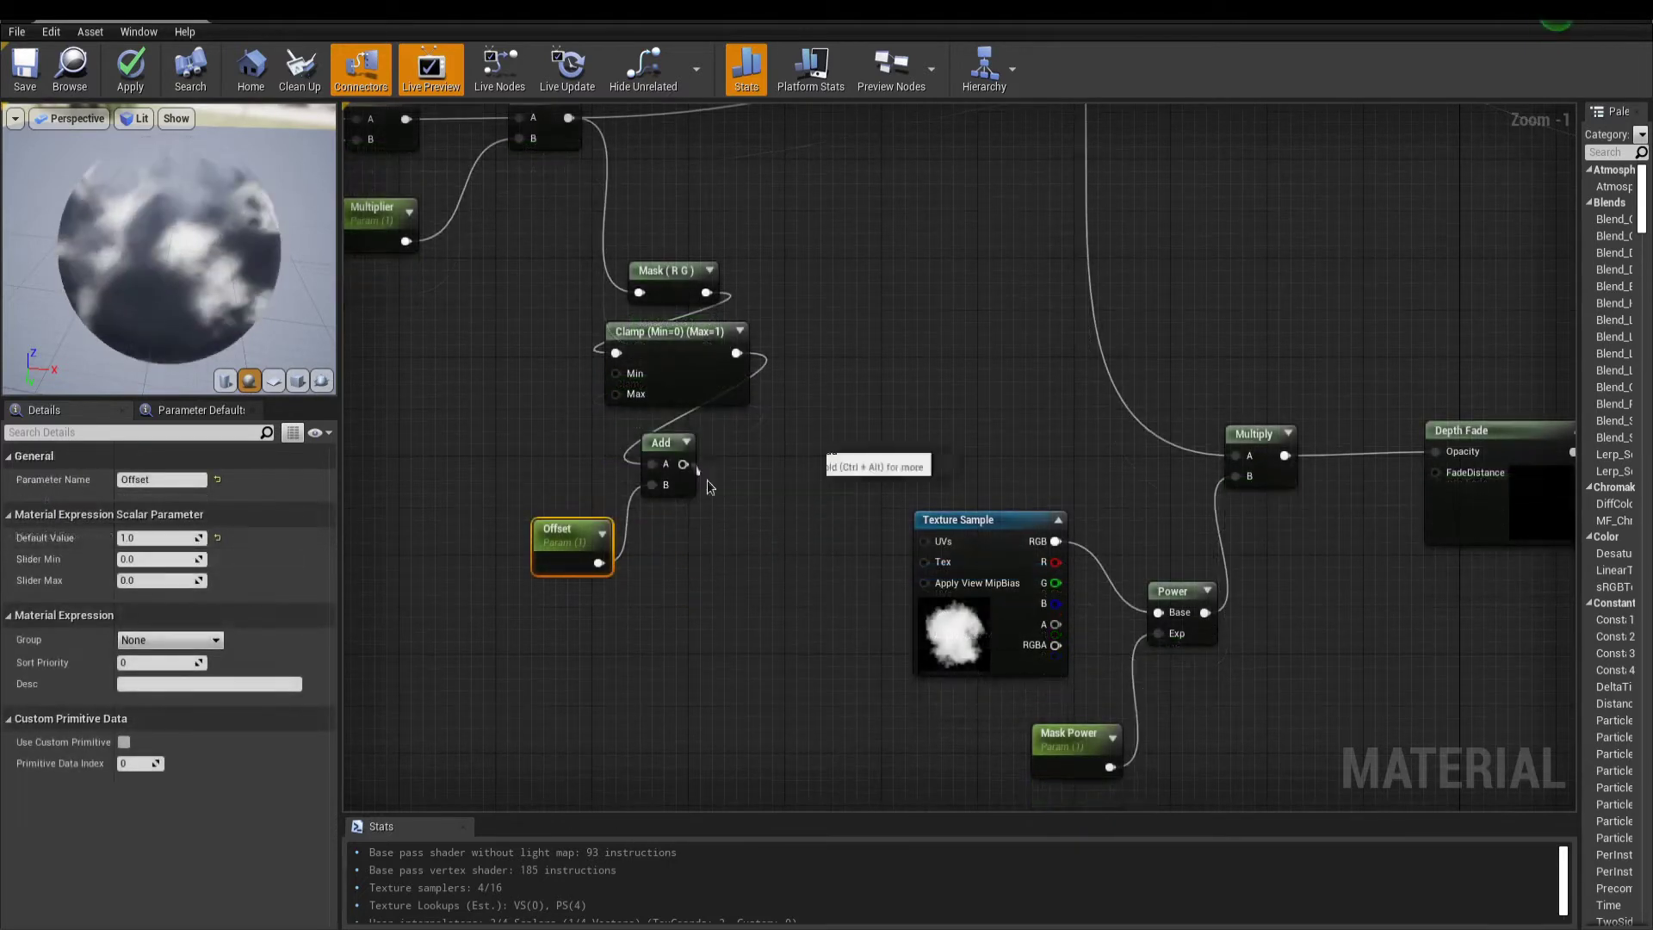
- Multiply the Add node's output by a new TextureCoordinate node
drag(683, 464, 605, 648)
text(multiply)
key(Return)
text(textu)
key(Return)
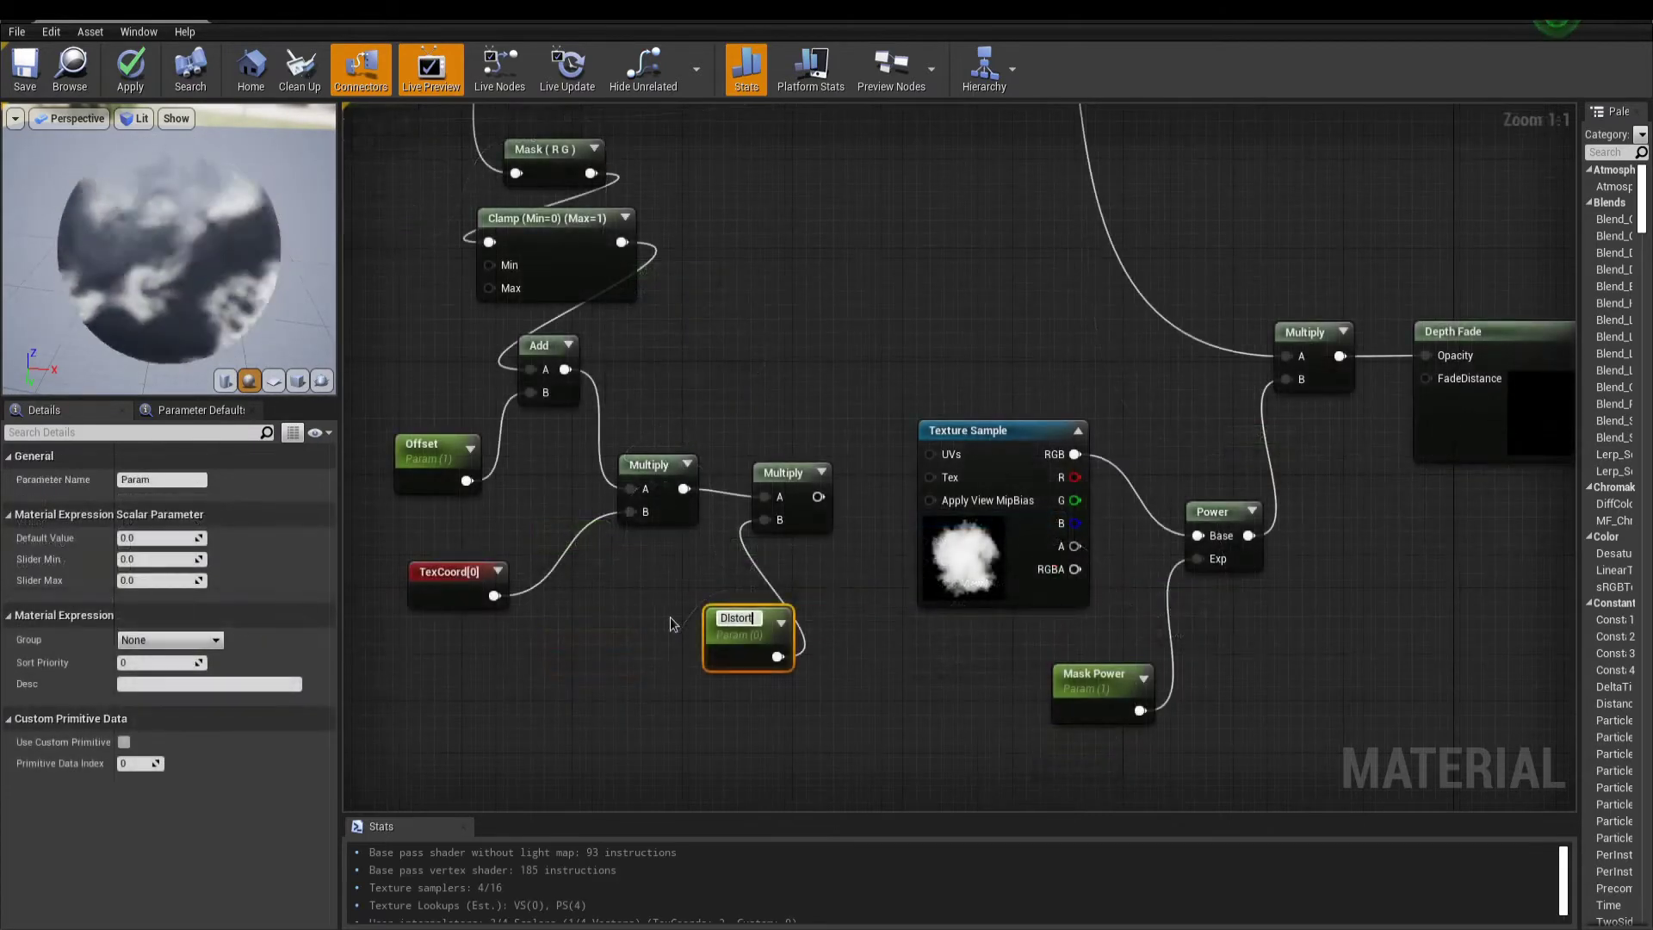
- Multiply the distorted coordinates by a scalar parameter named Distort with a value of 1 and connect them to the Fire Texture Sample's UVs
key(Return)
text(1)
key(Return)
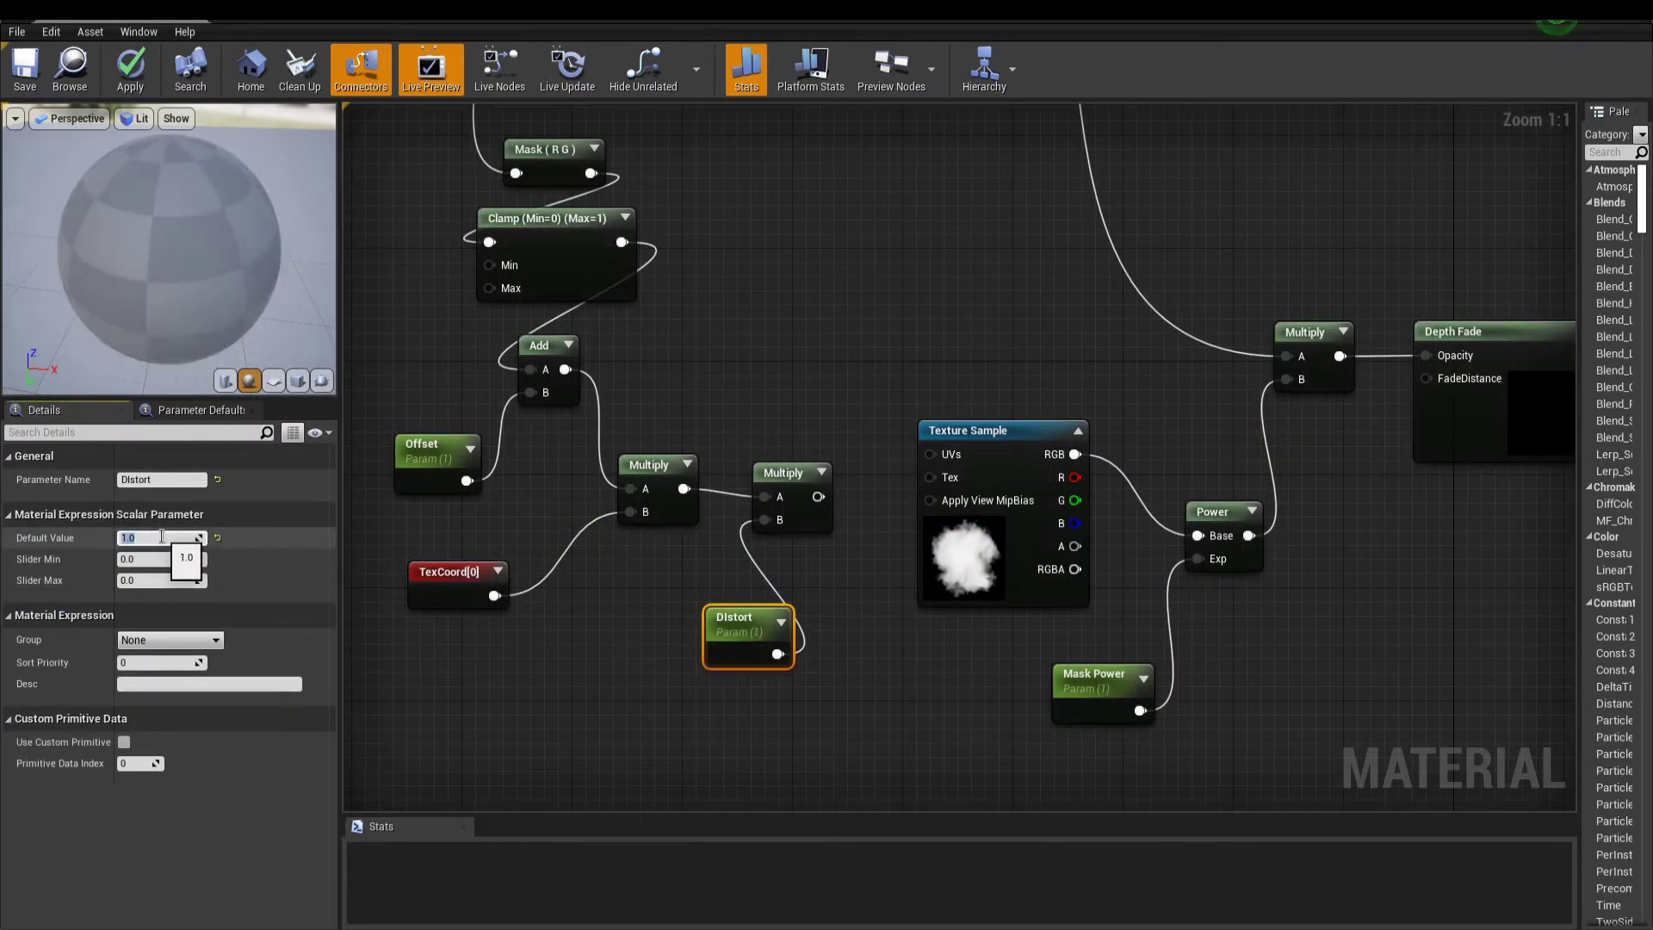
click(635, 684)
drag(733, 620, 643, 616)
drag(817, 496, 931, 454)
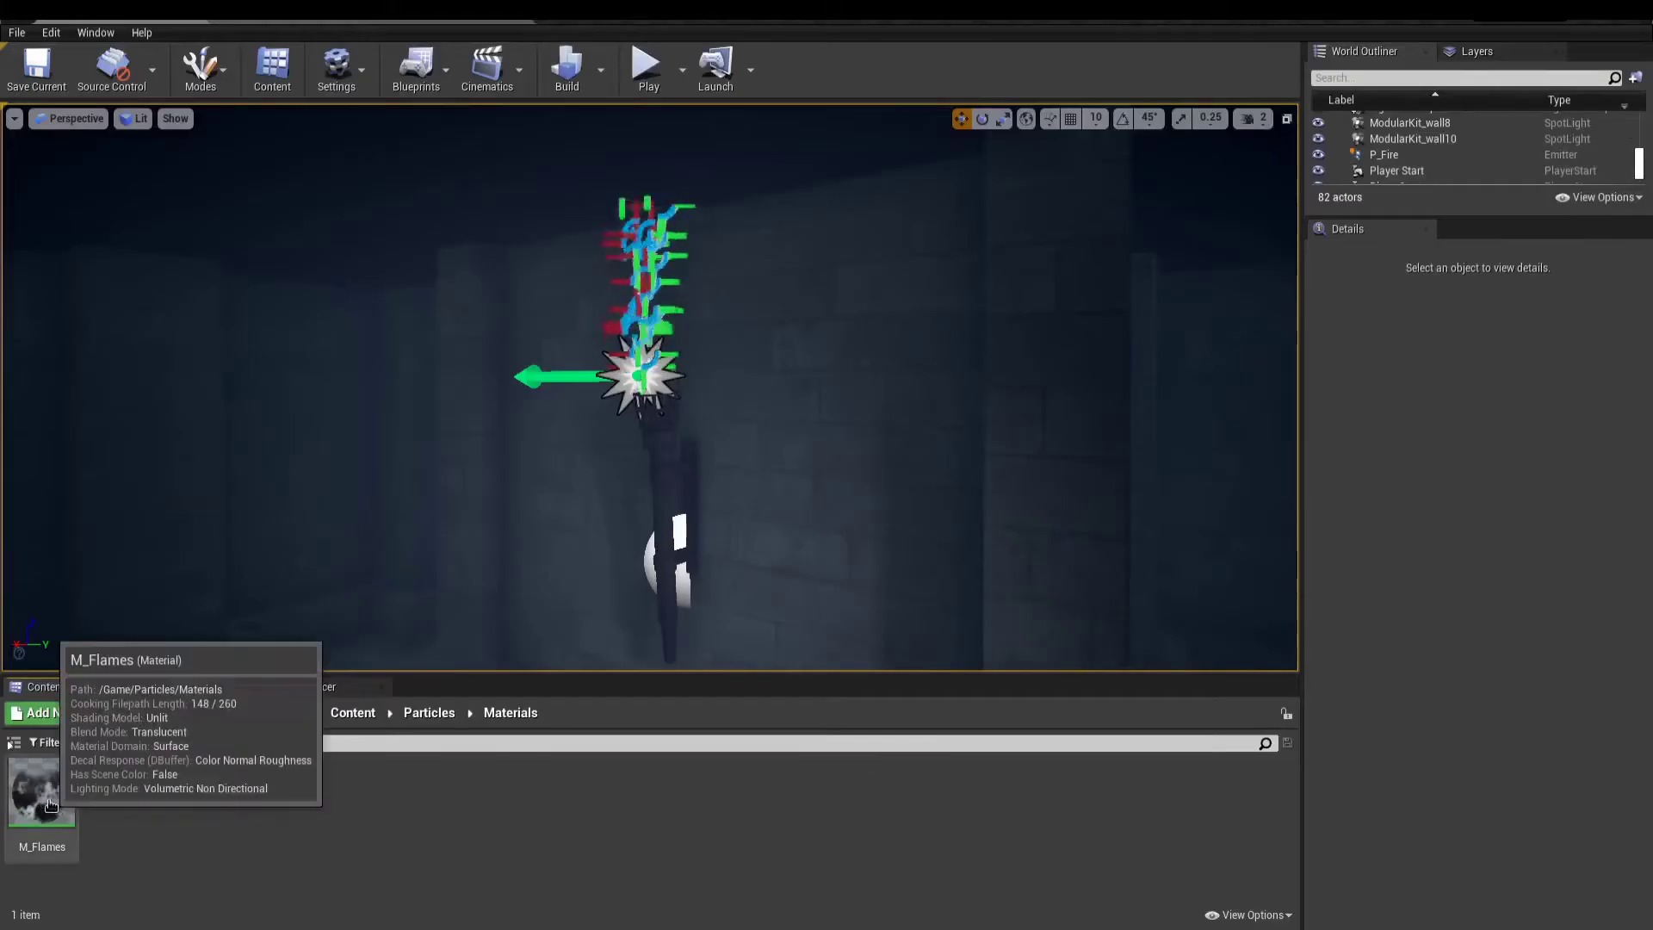
- Create a material instance from the M_Flames material in the Particles > Materials folder
click(41, 792)
right_click(42, 792)
click(168, 361)
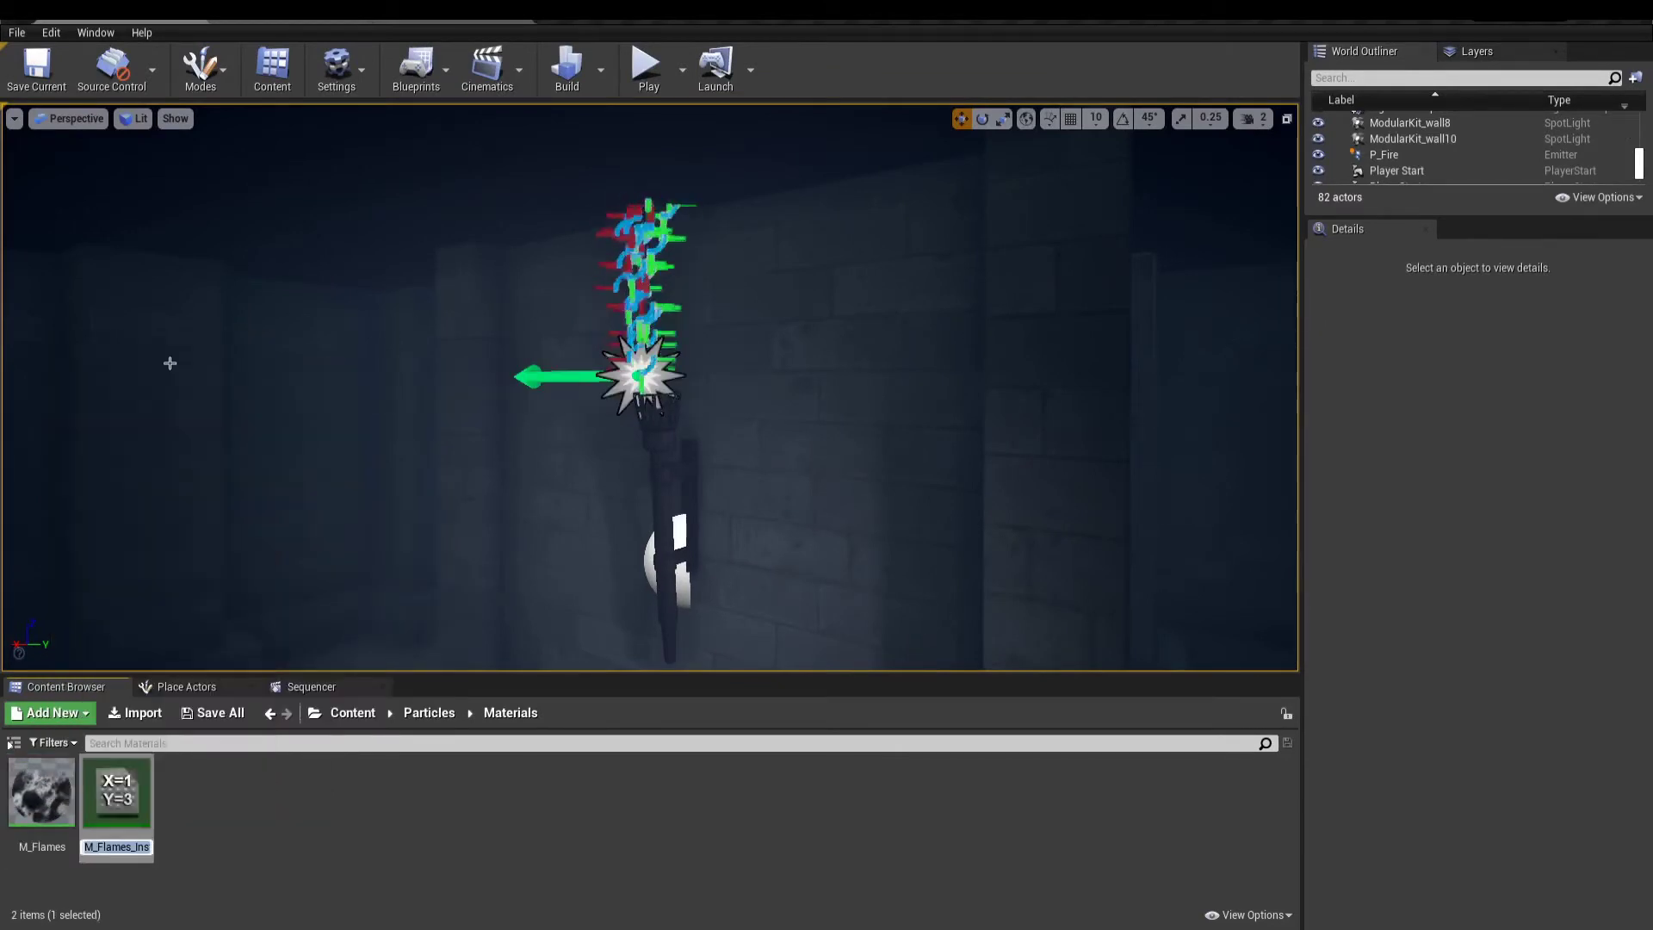
- Name the new material instance I_Flames and assign it as the material of the Flames emitter in P_Fire
text(I_Flames)
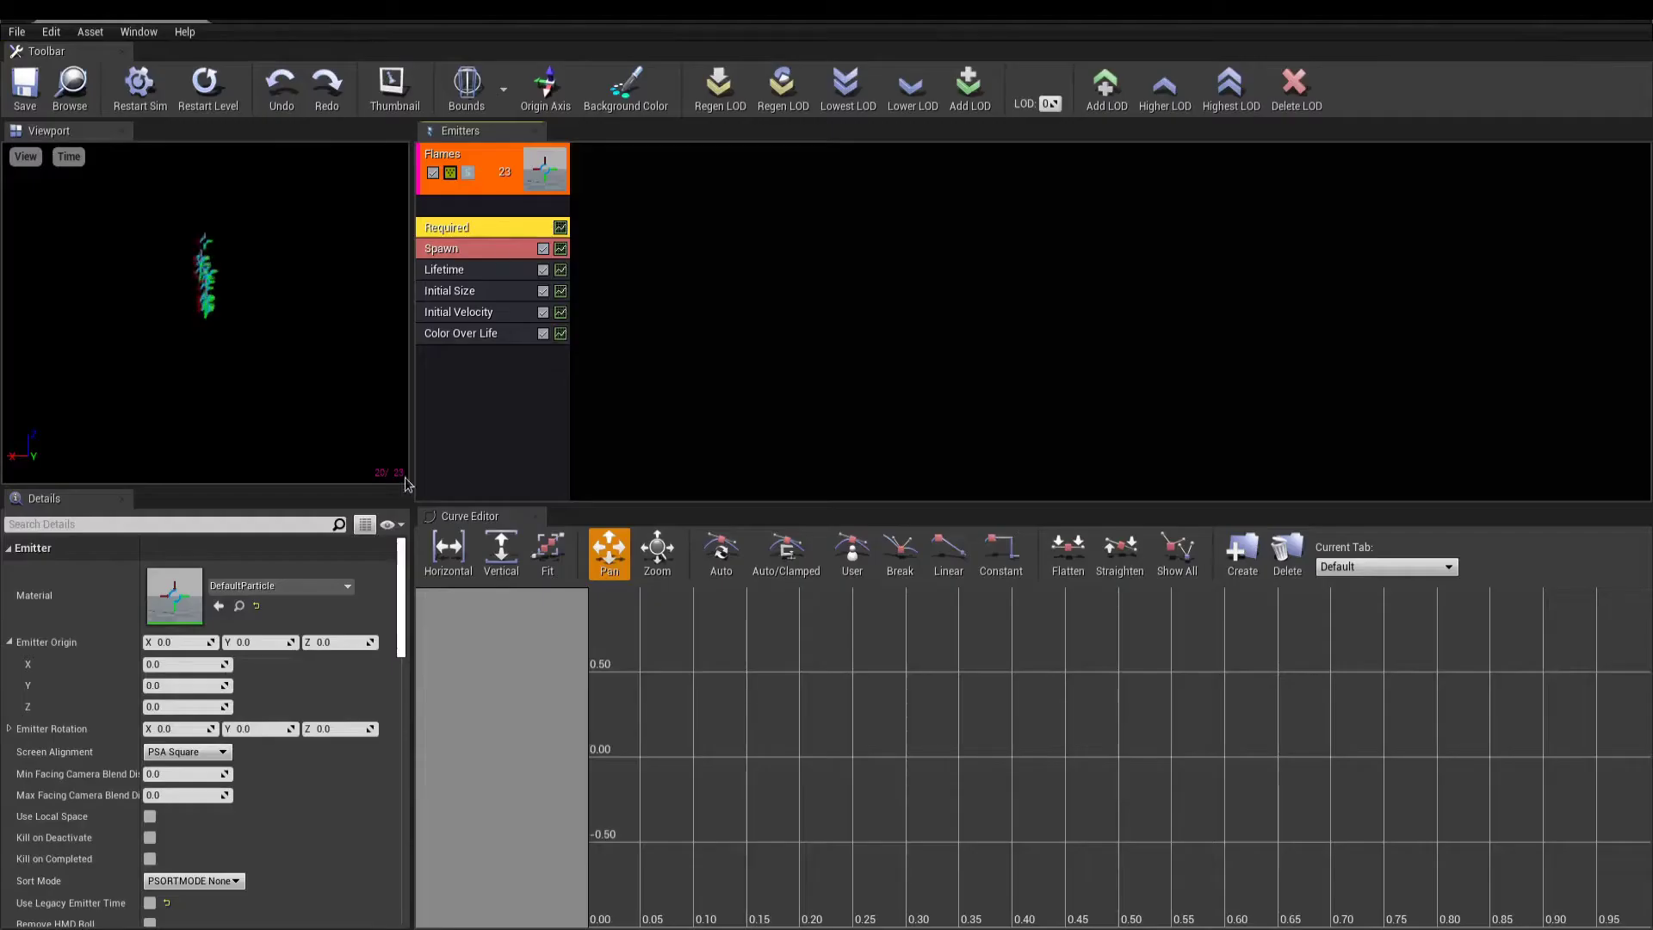
click(334, 580)
text(I_Flames)
click(360, 343)
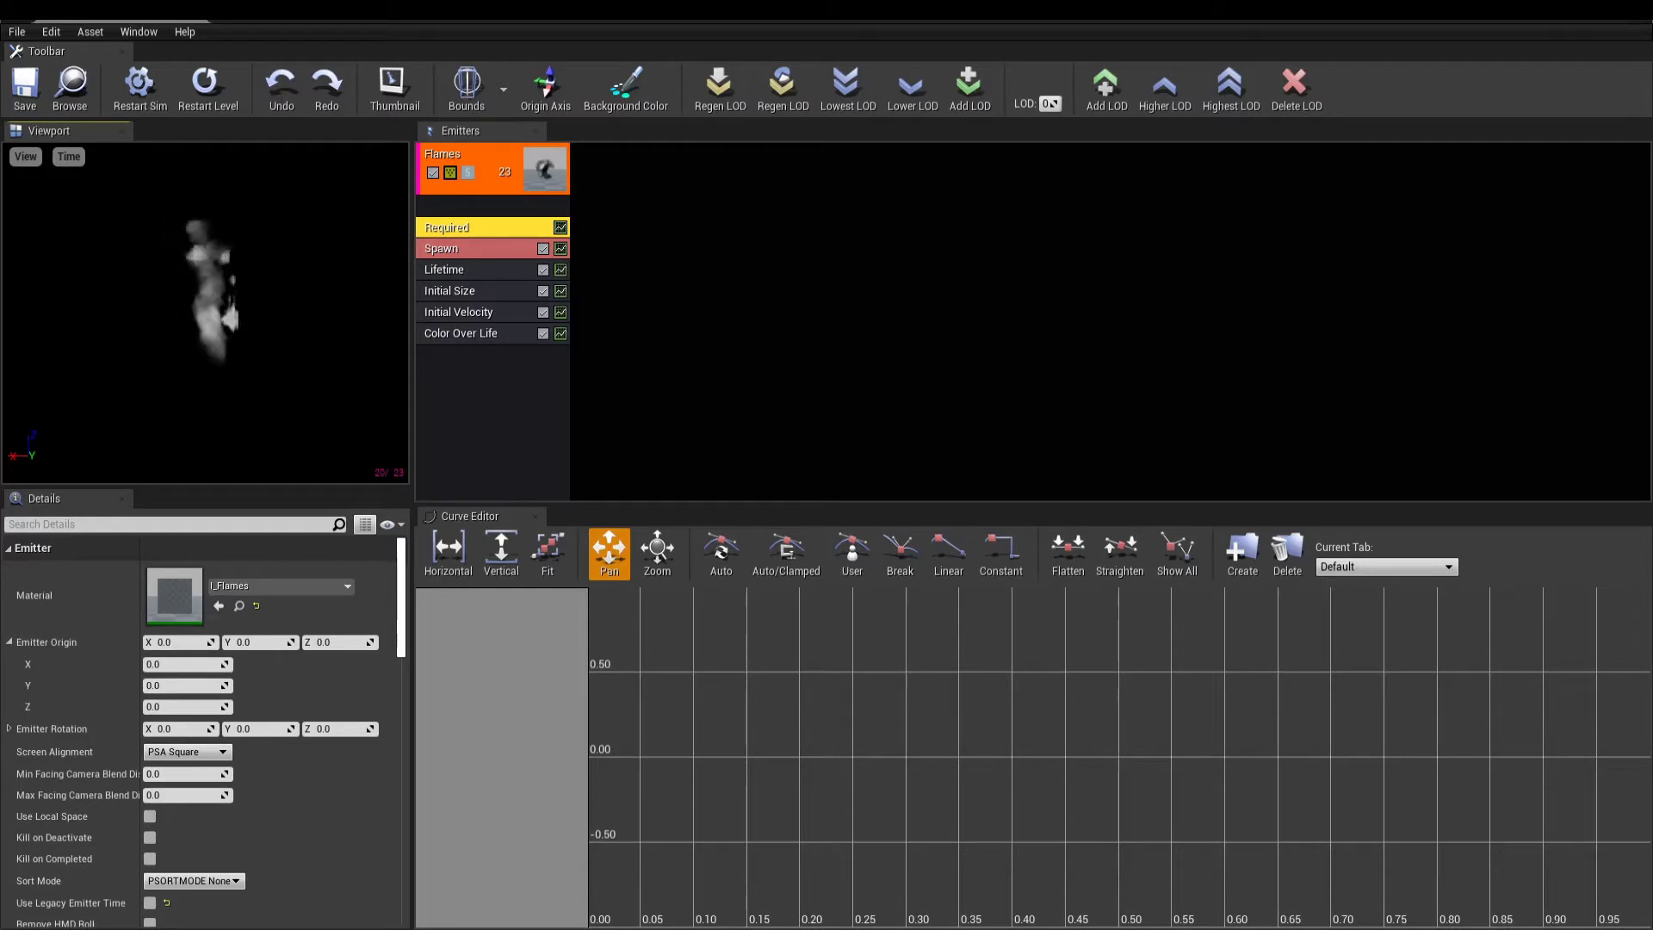
- Try a constant spawn rate of 20 for the Flames emitter, and settle on a rate of 12
click(493, 256)
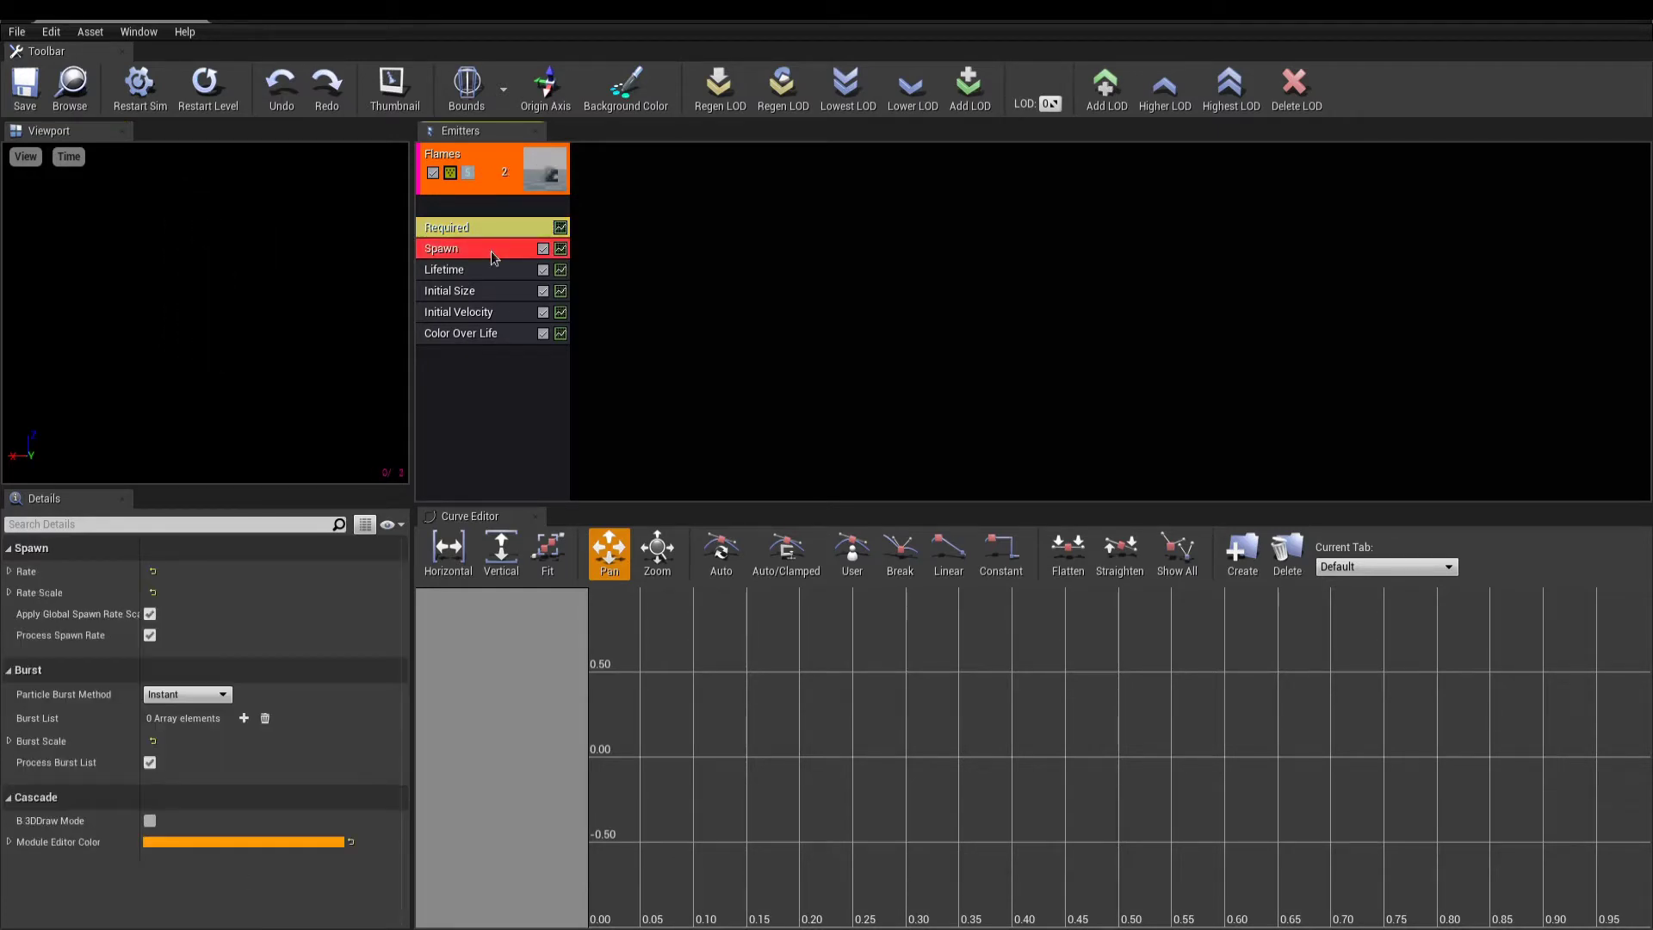
click(9, 572)
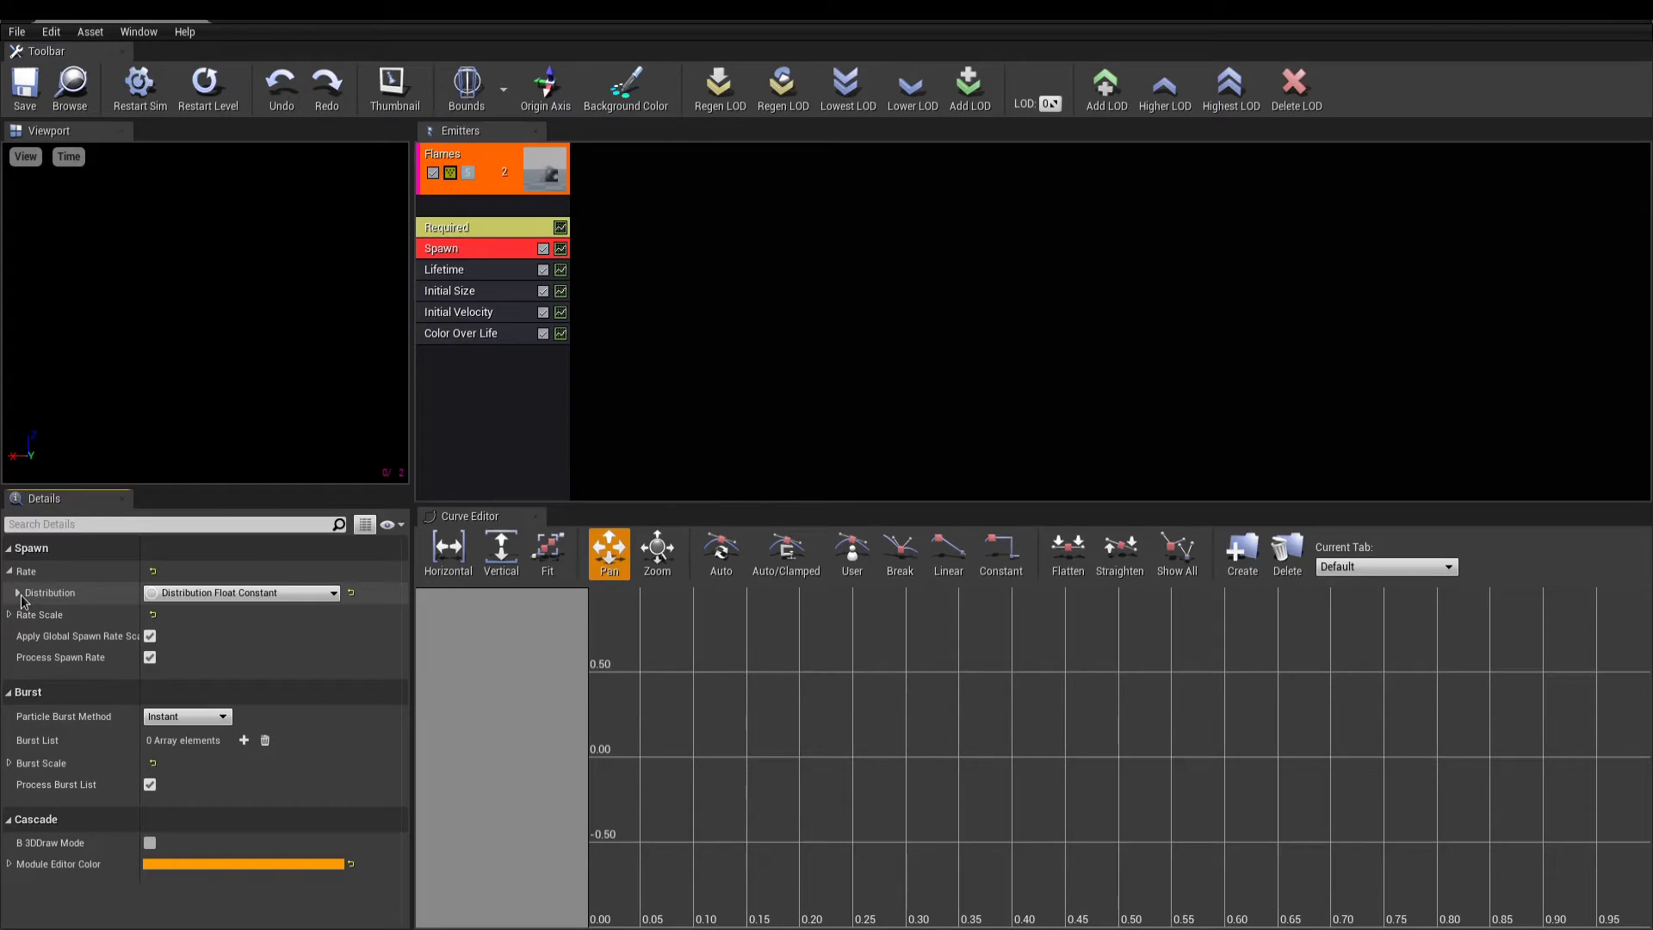
click(18, 593)
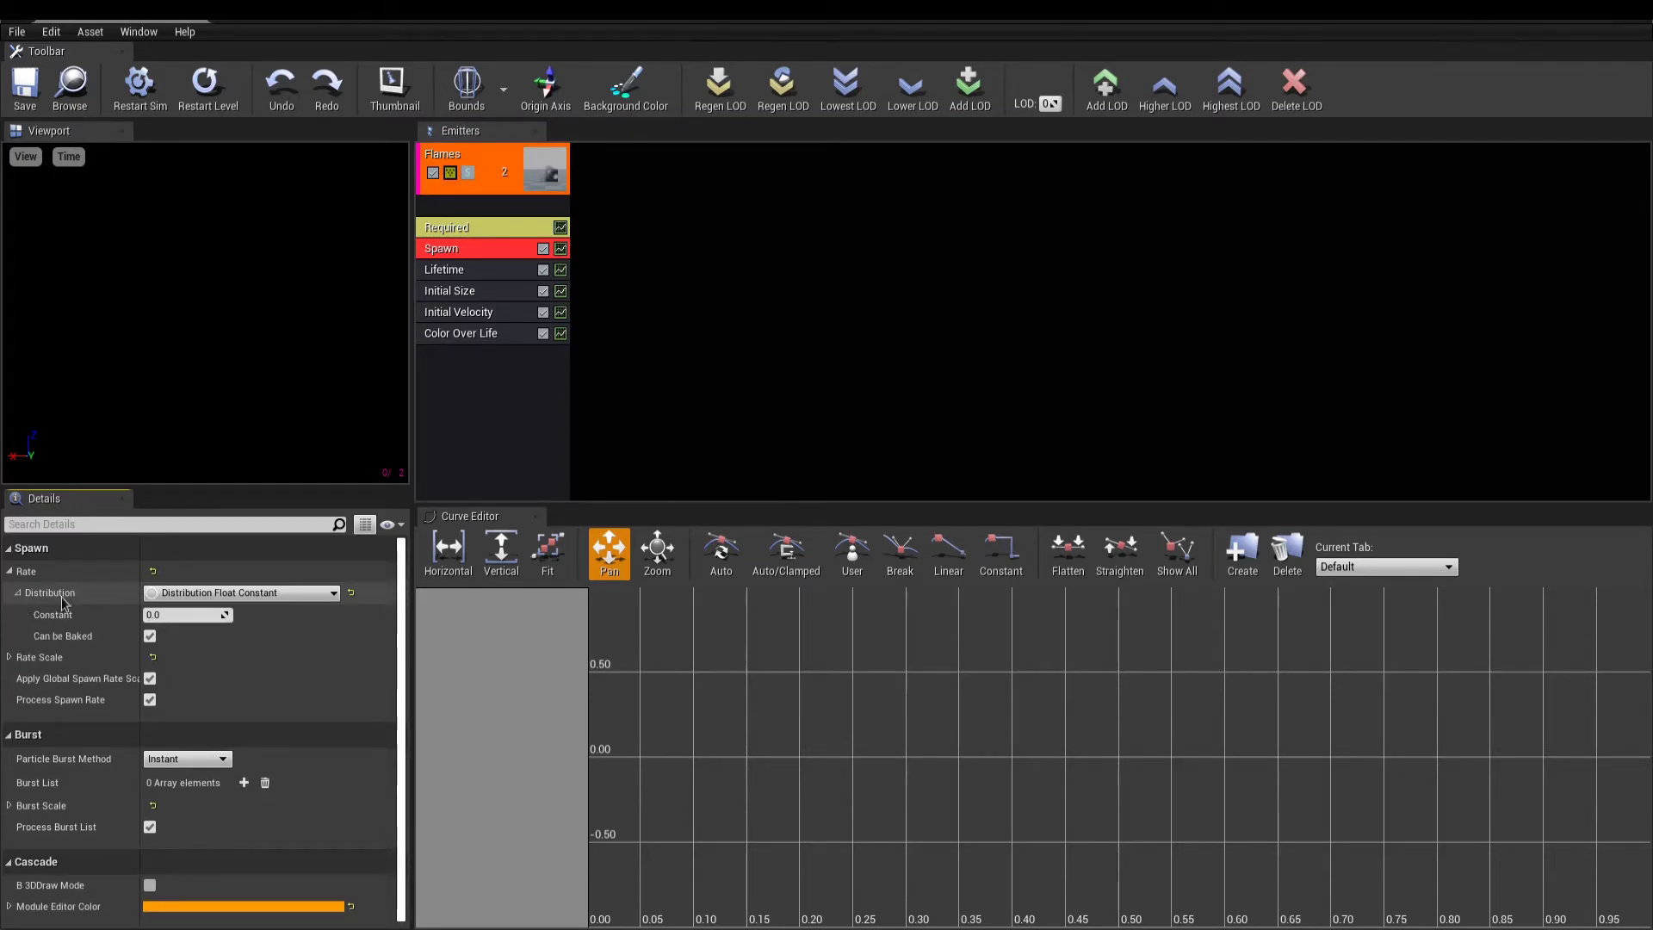
click(167, 616)
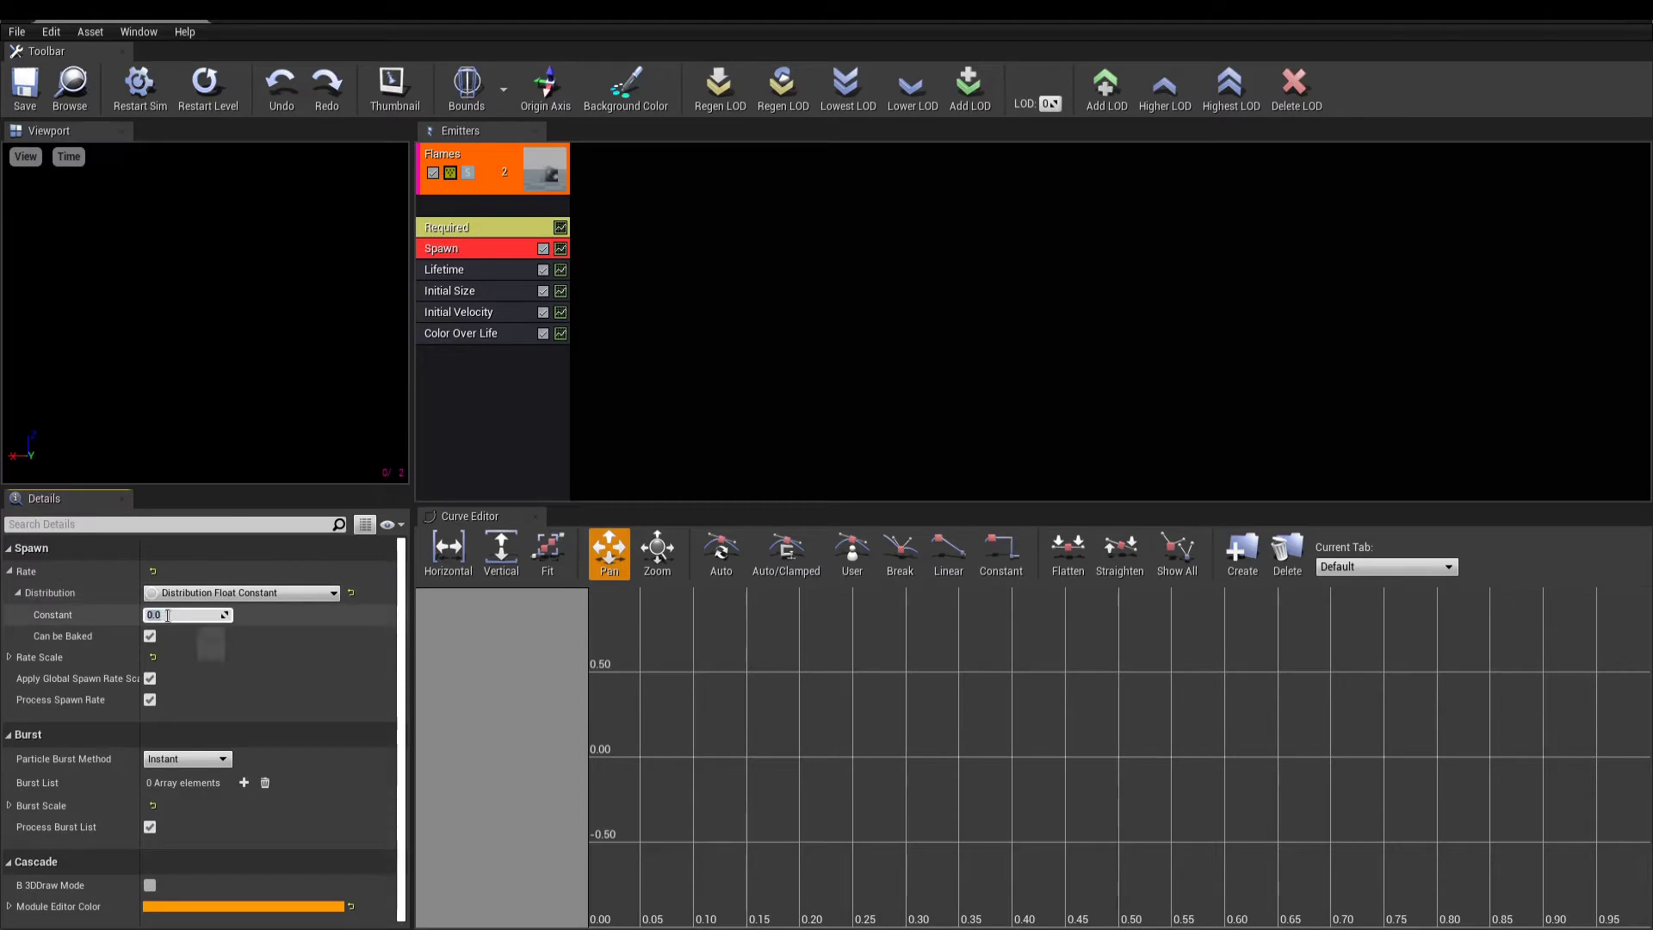
text(20)
key(Return)
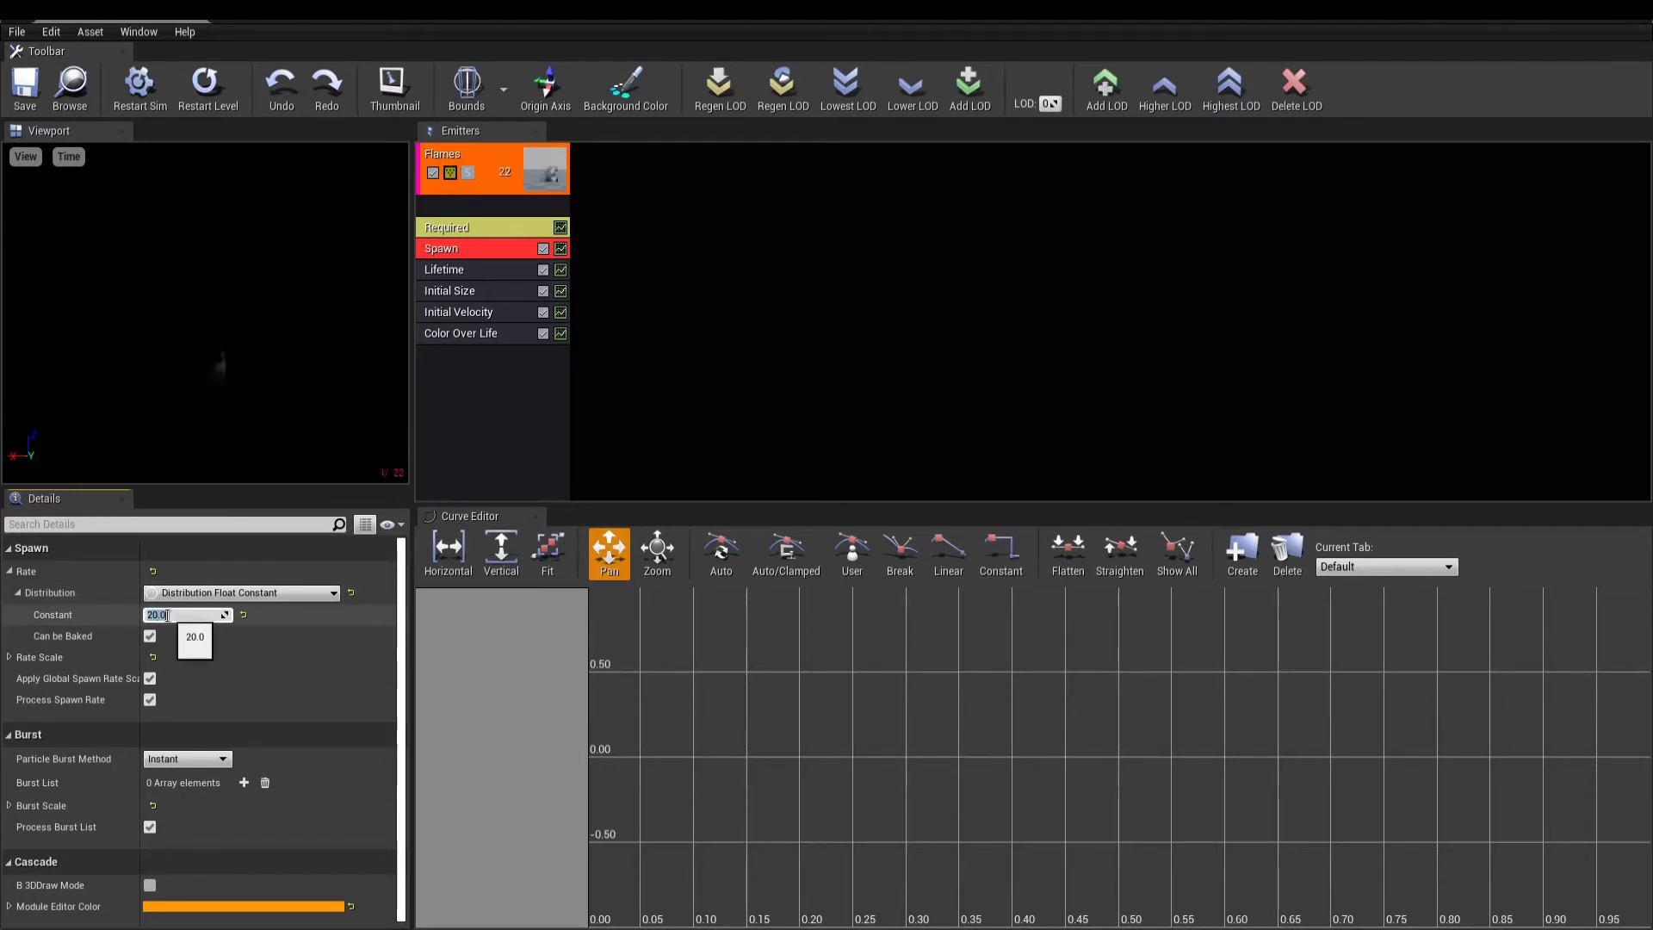
click(95, 621)
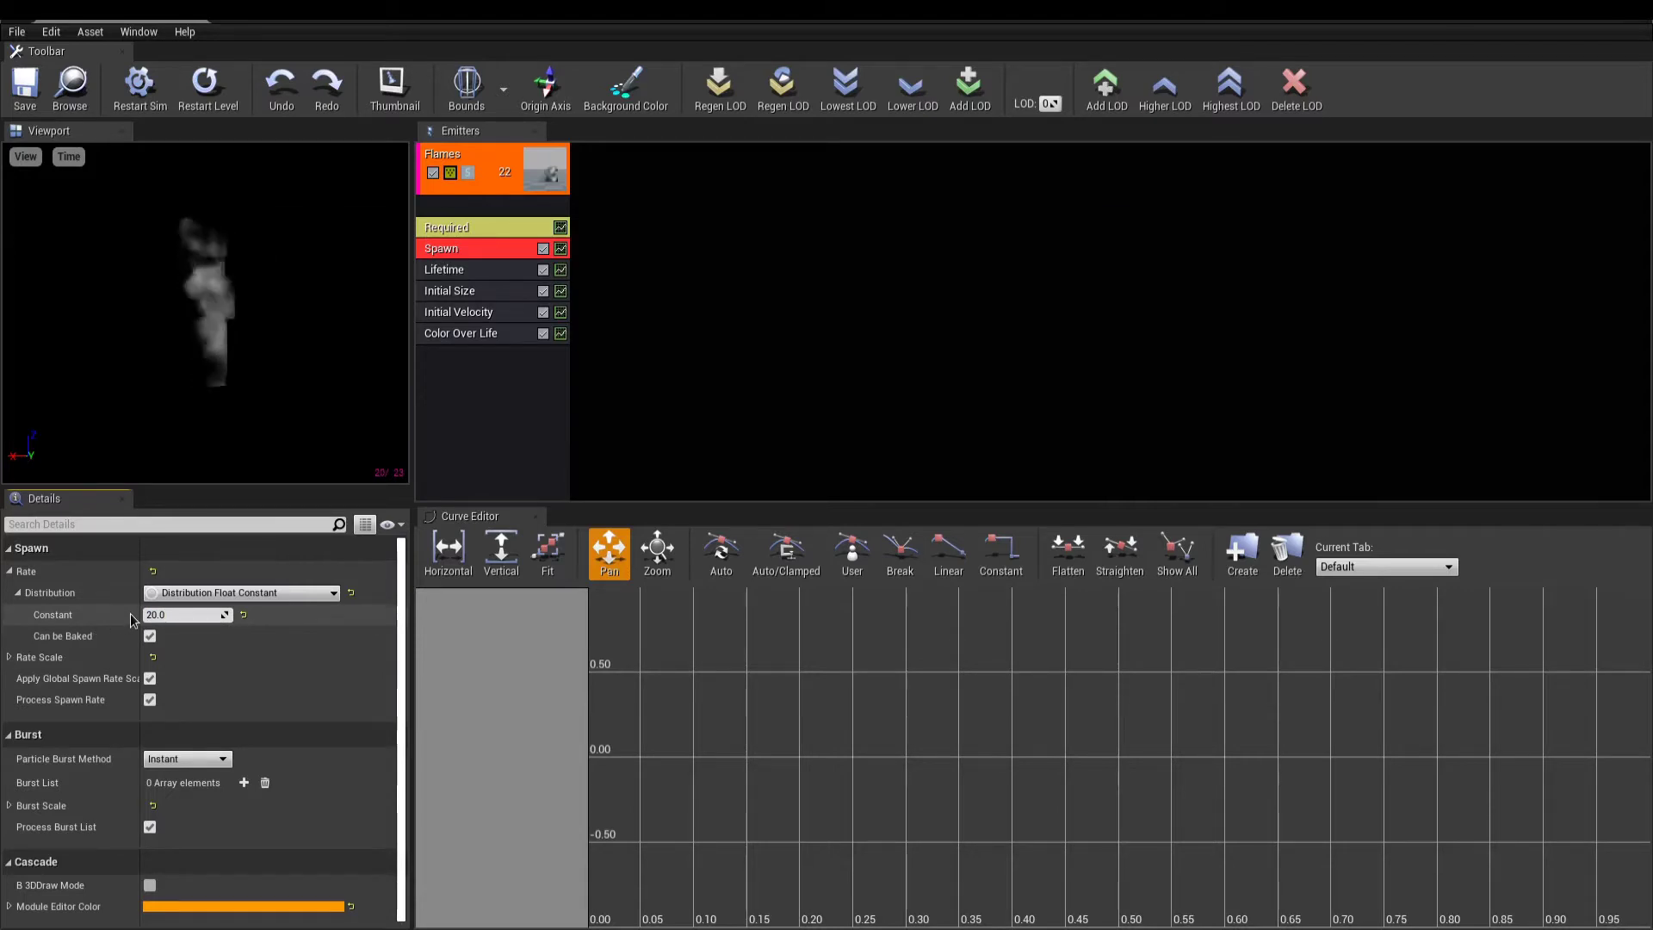
click(179, 614)
text(12)
key(Return)
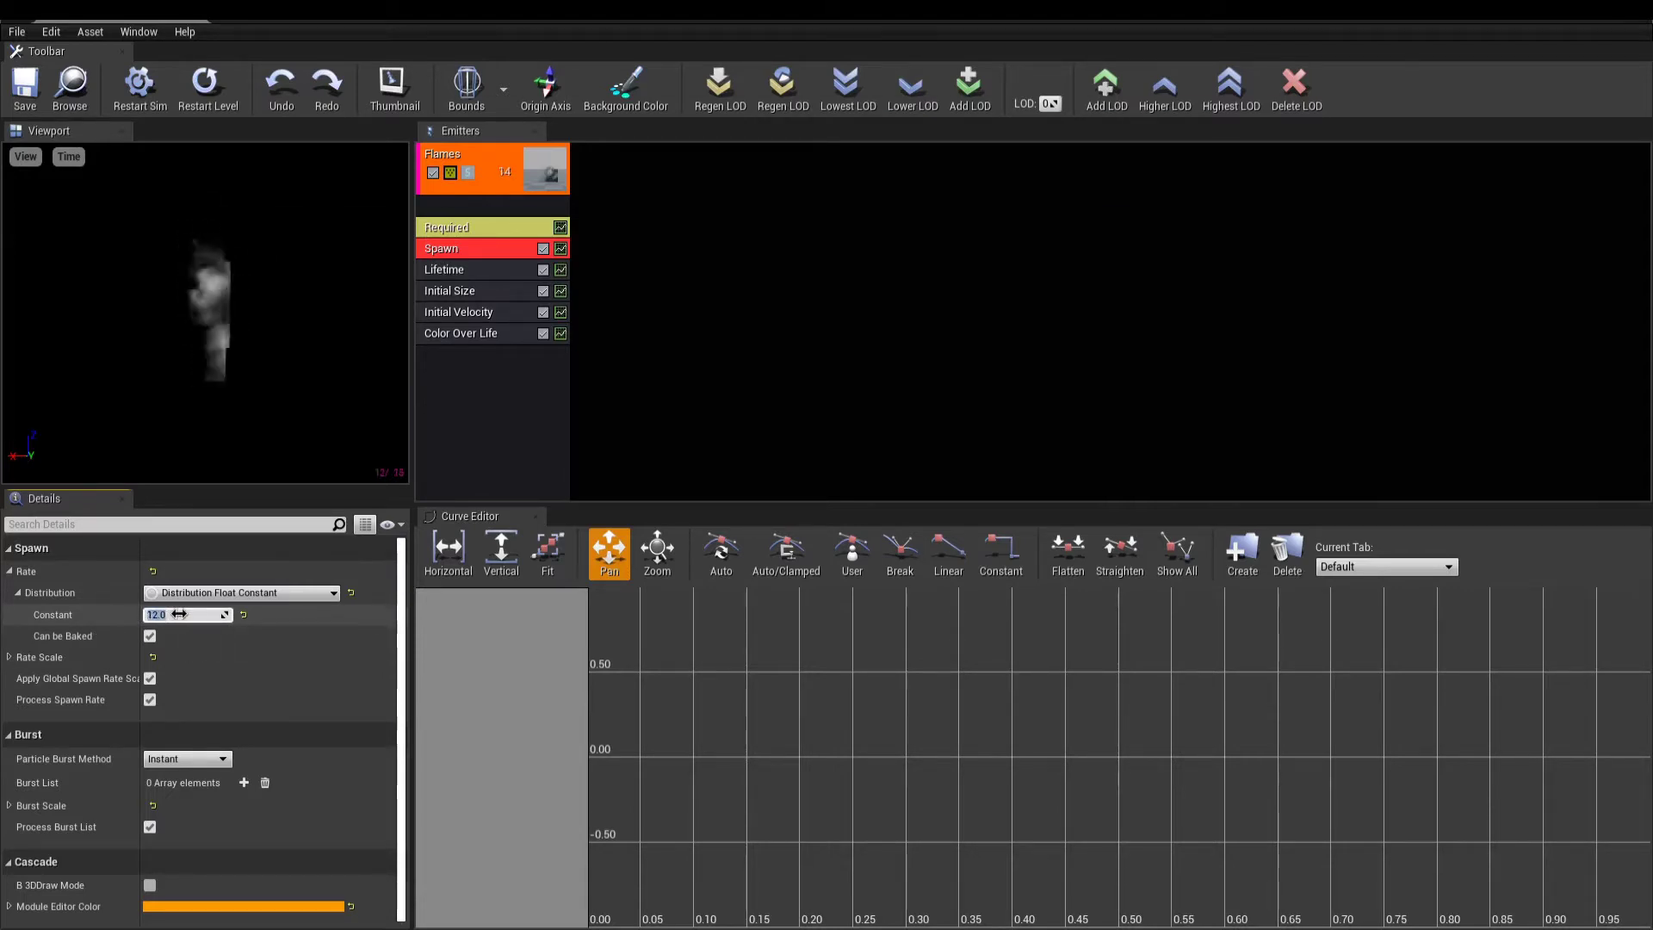
- Try a particle lifetime range of 0.8 to 1.2, and settle on a minimum of 0.4 and a maximum of 0.6
click(485, 272)
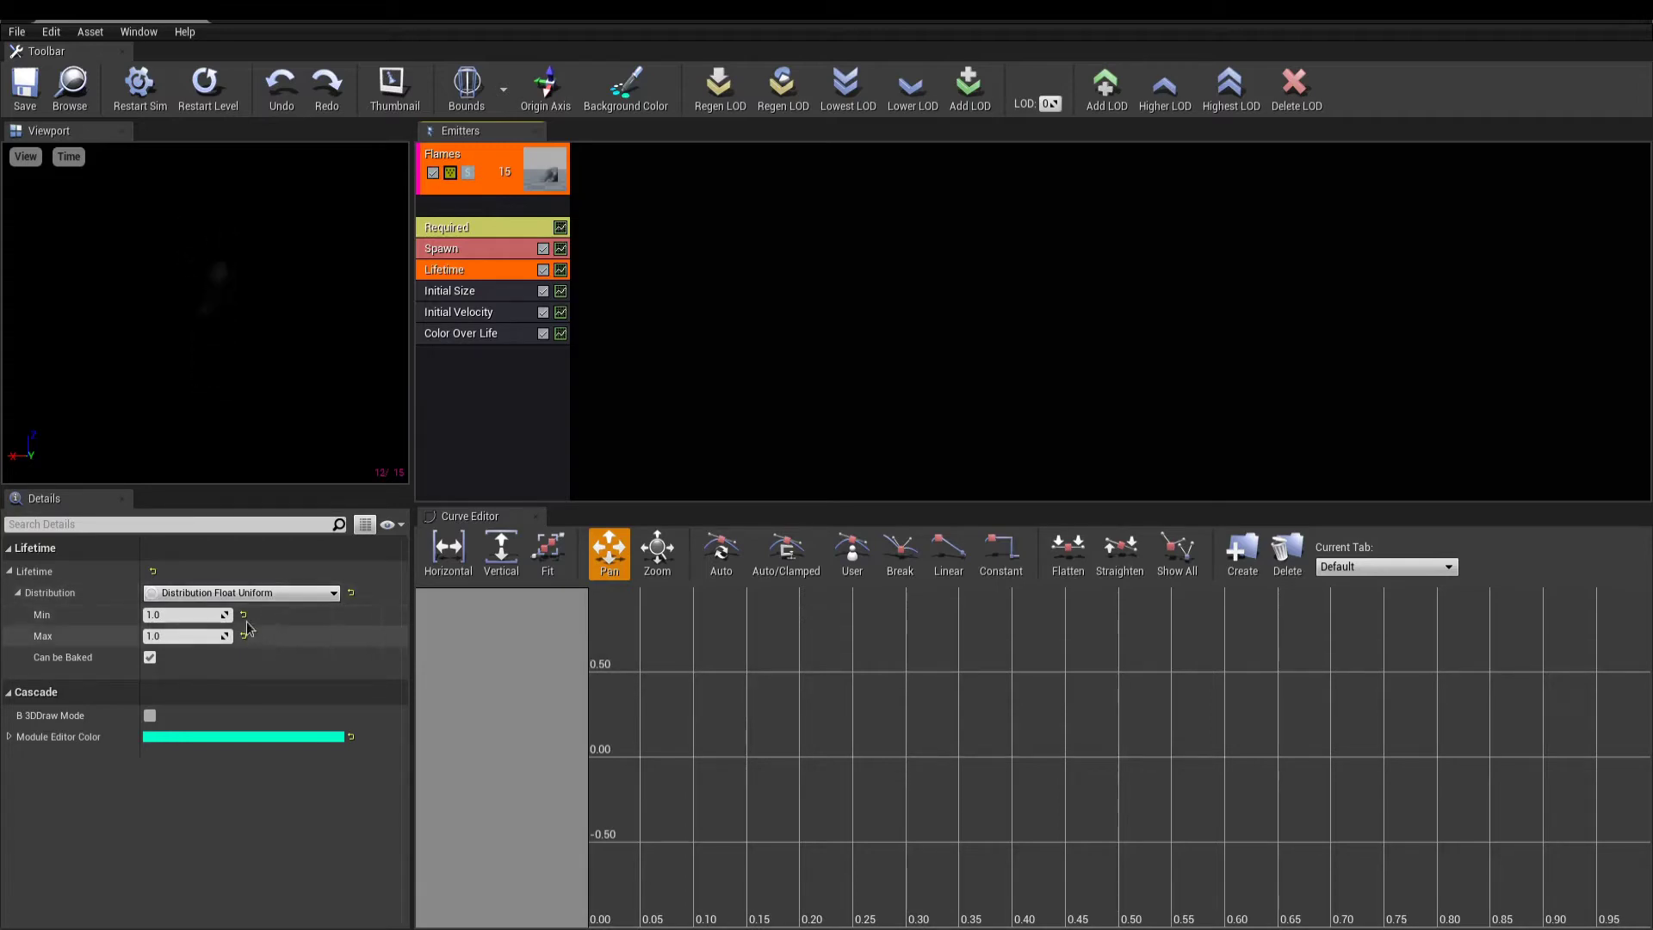
click(219, 613)
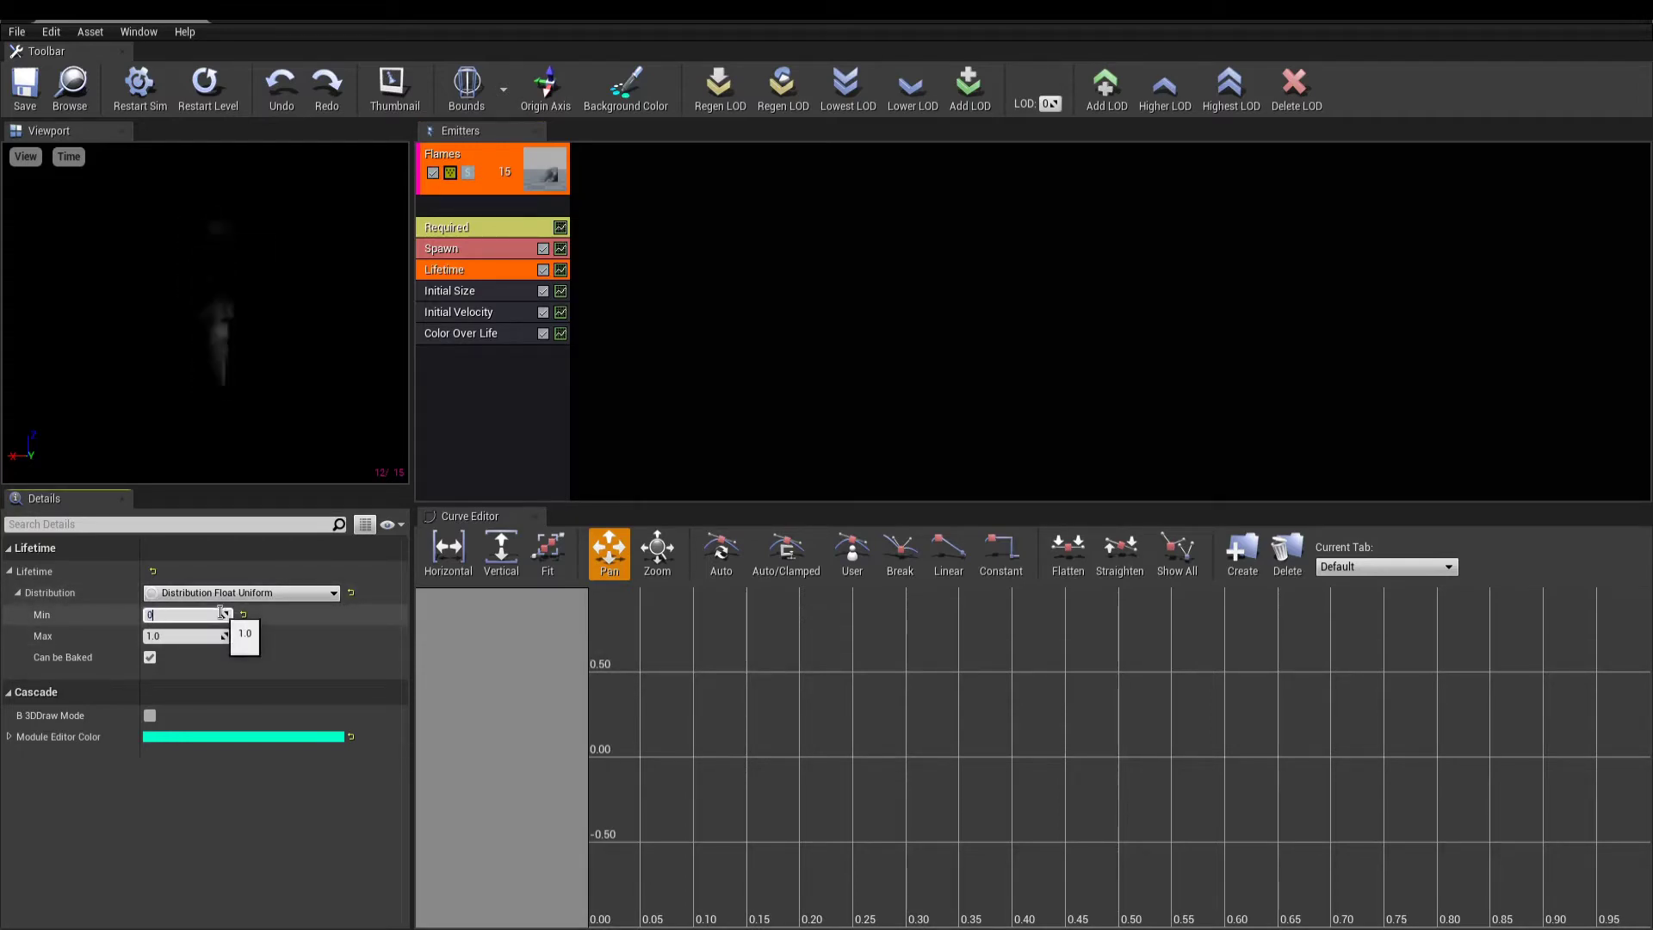
key(Tab)
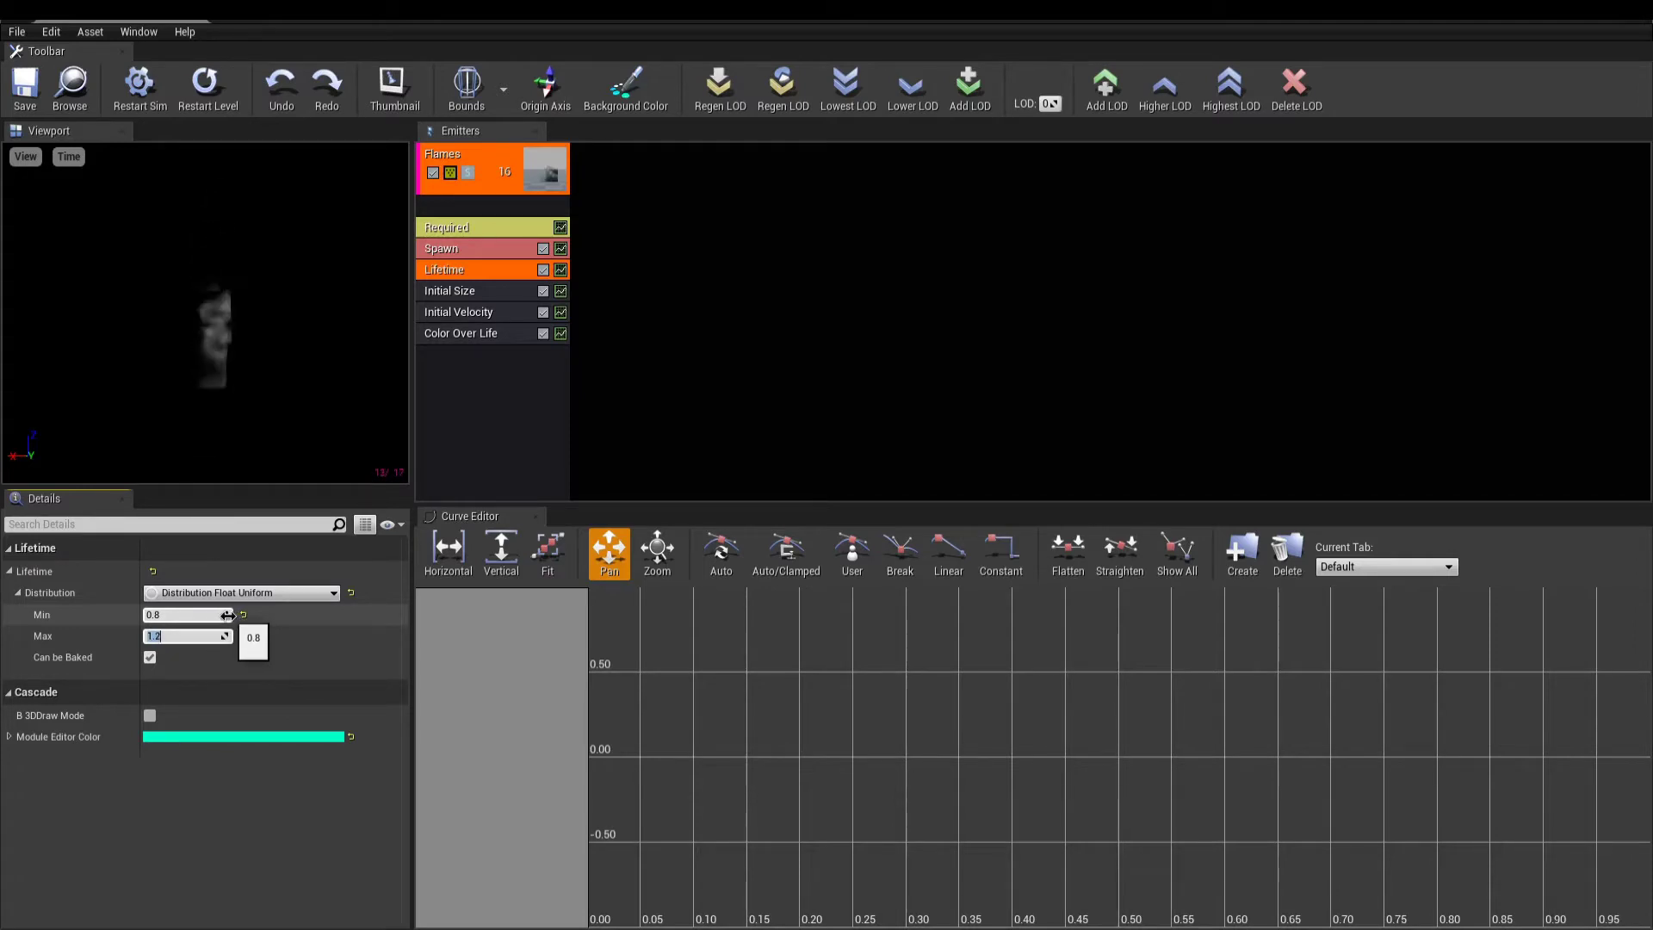
click(227, 614)
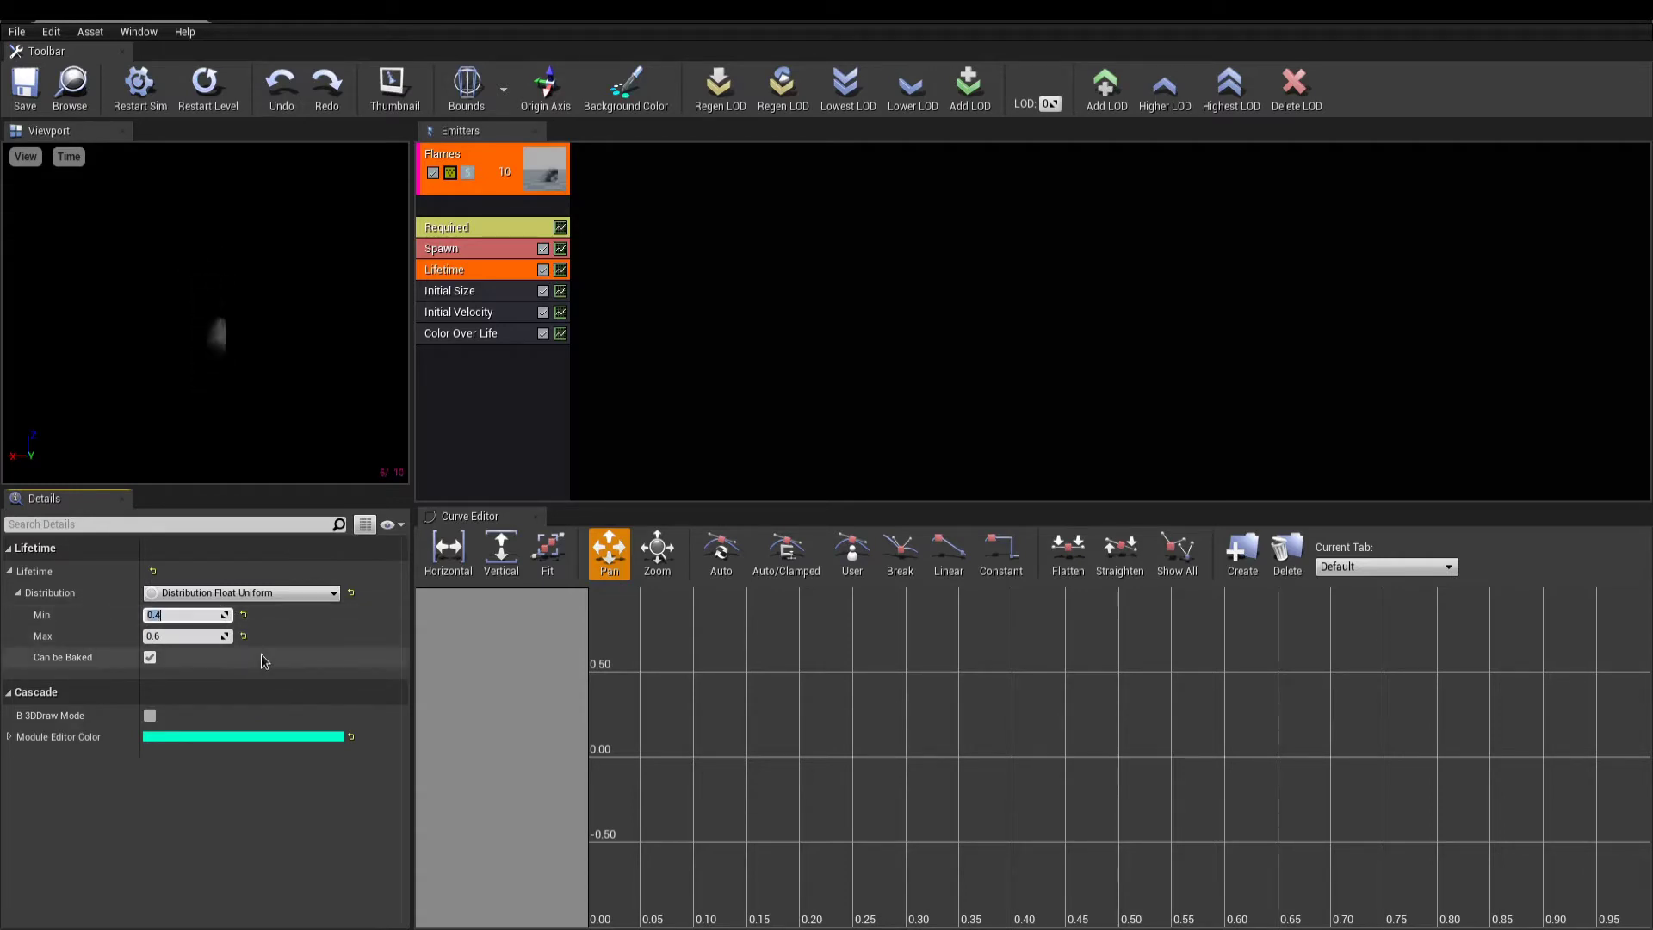
- Set the maximum start size in the Initial Size module to 40 on the X, Y and Z axes
click(476, 293)
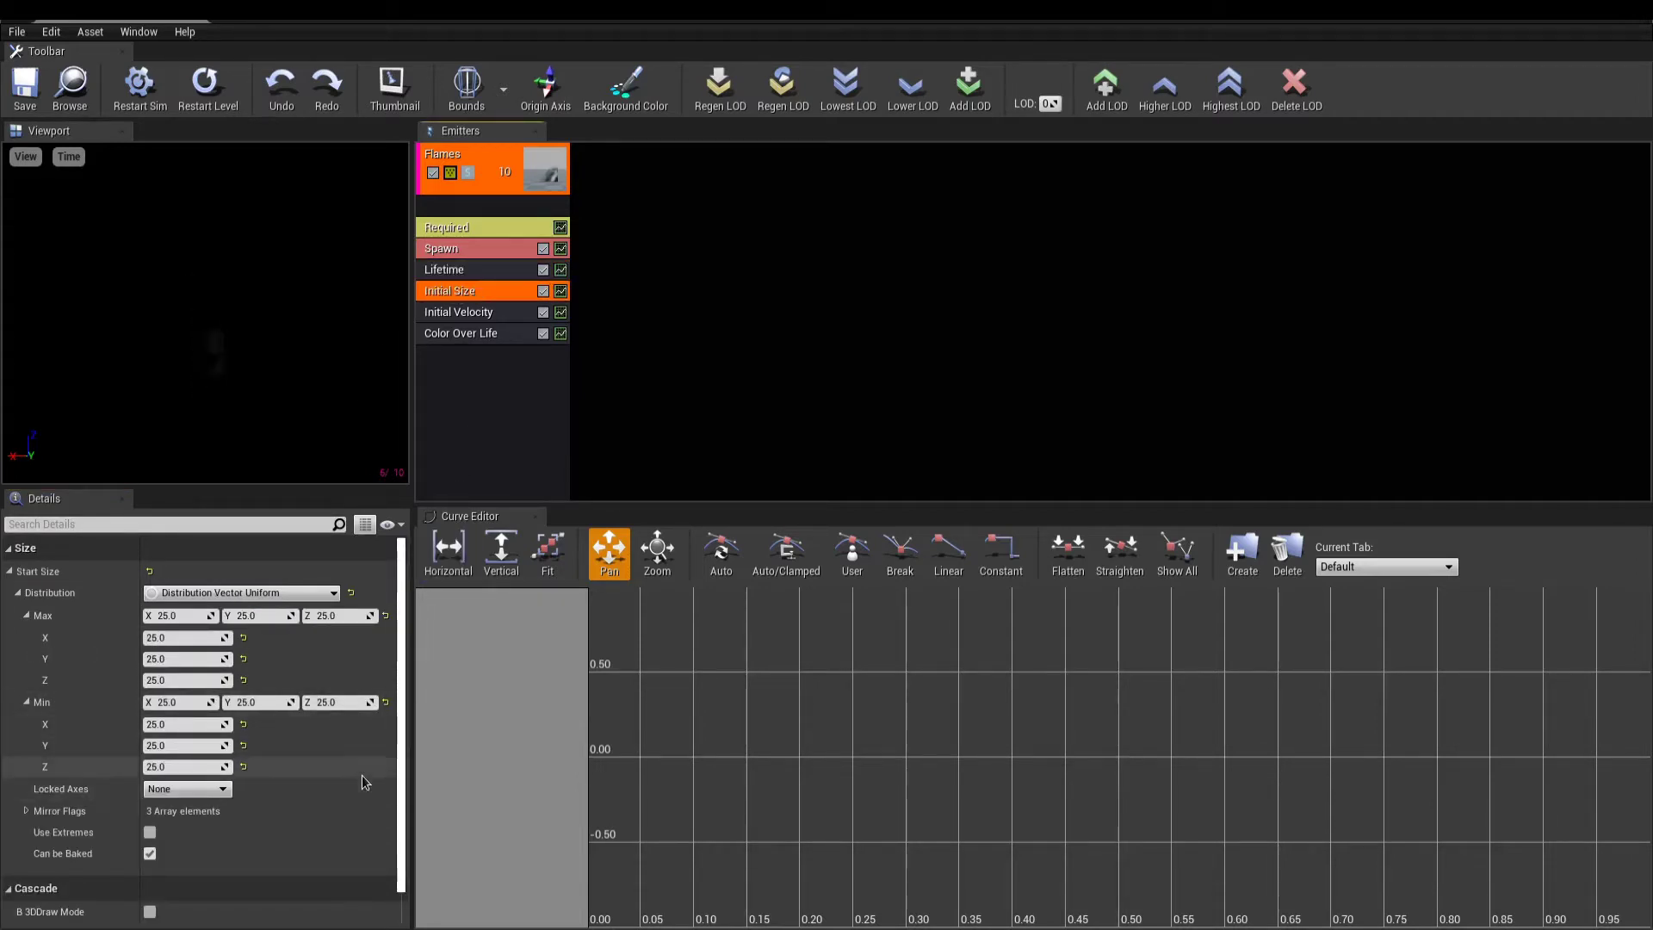
click(338, 615)
text(40)
key(Return)
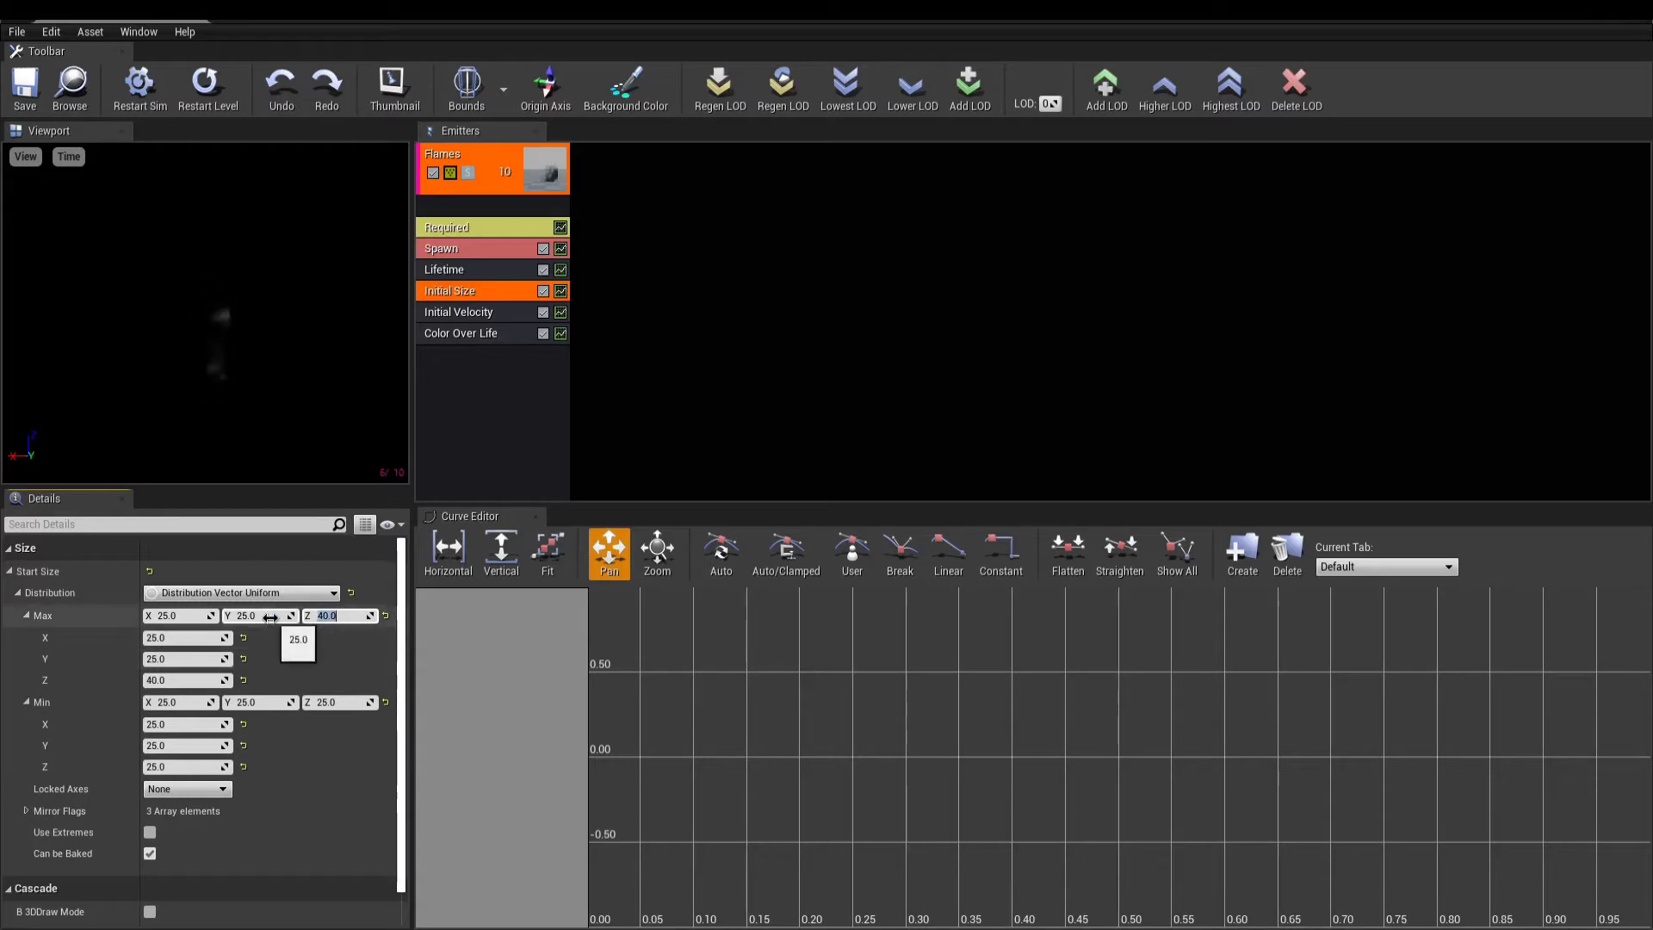
click(331, 615)
key(ctrl+c)
click(259, 616)
key(ctrl+v)
click(175, 616)
key(ctrl+v)
click(352, 701)
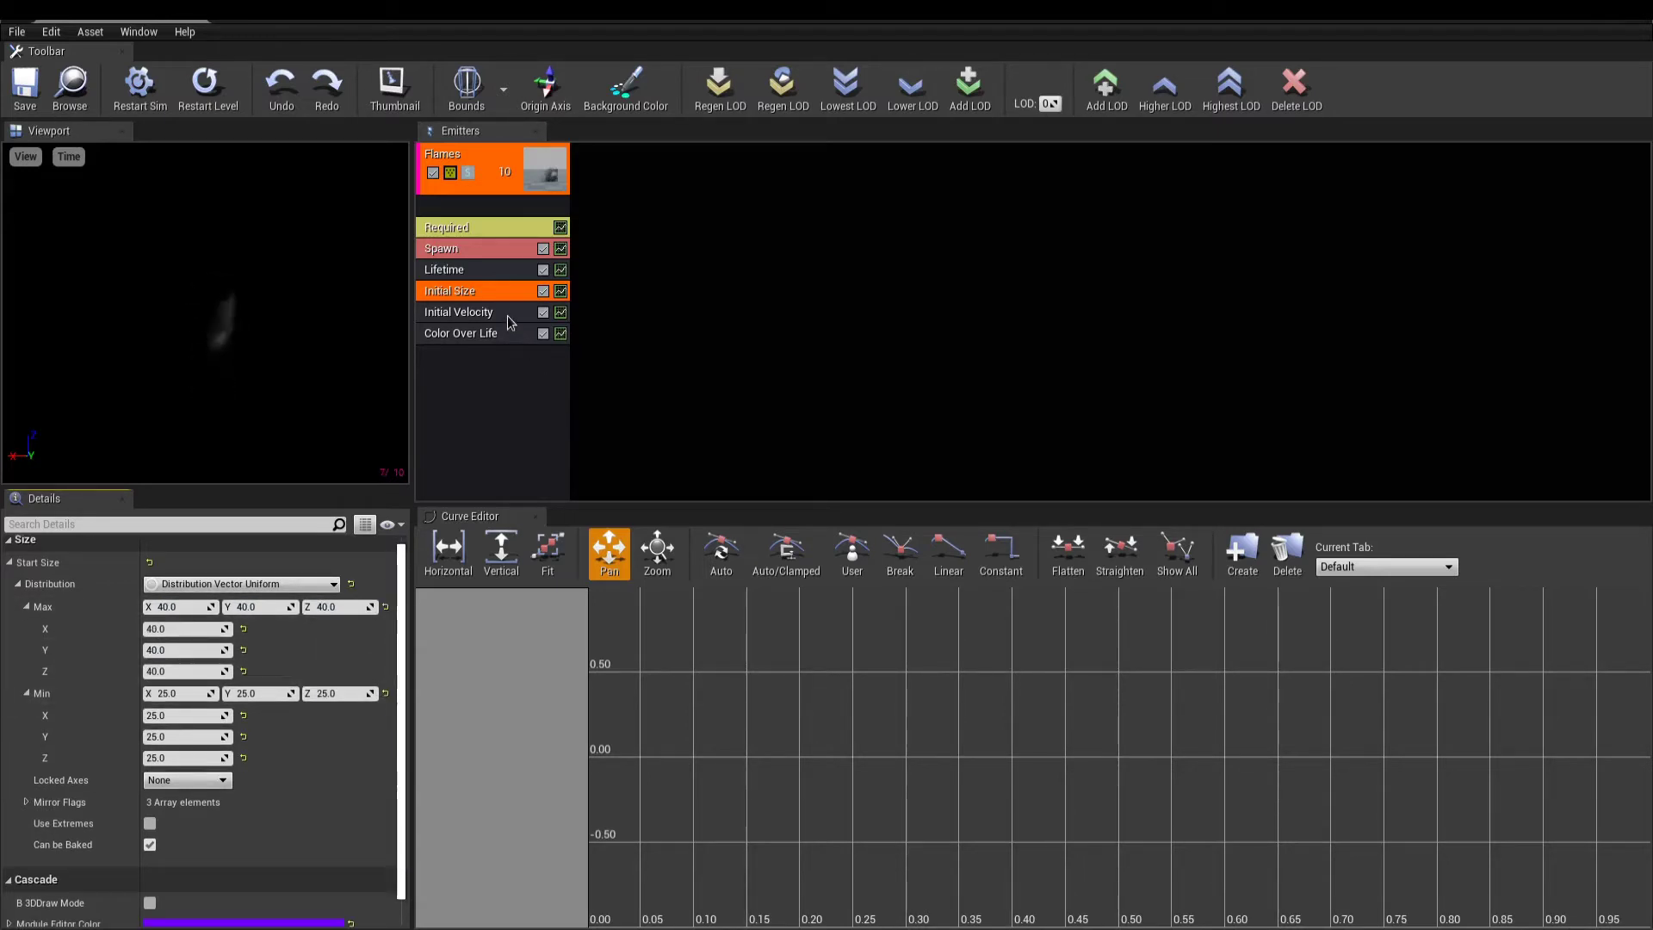
- Set the minimum Z start velocity in the Initial Velocity module to 70
click(509, 318)
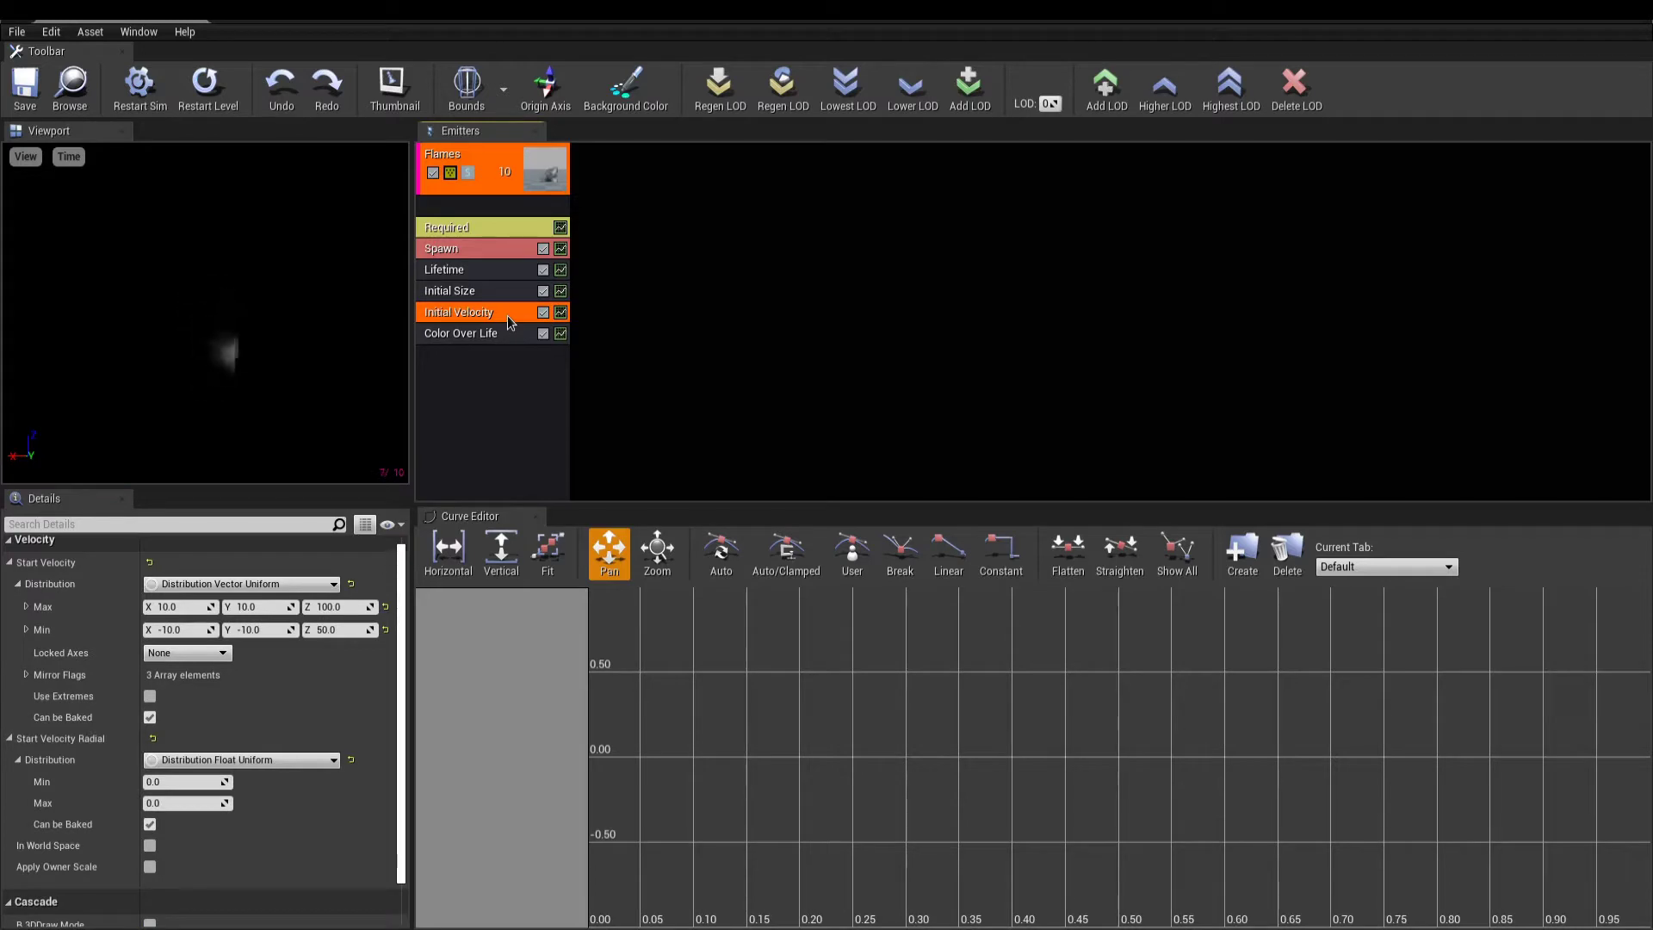
click(344, 608)
click(342, 630)
text(70)
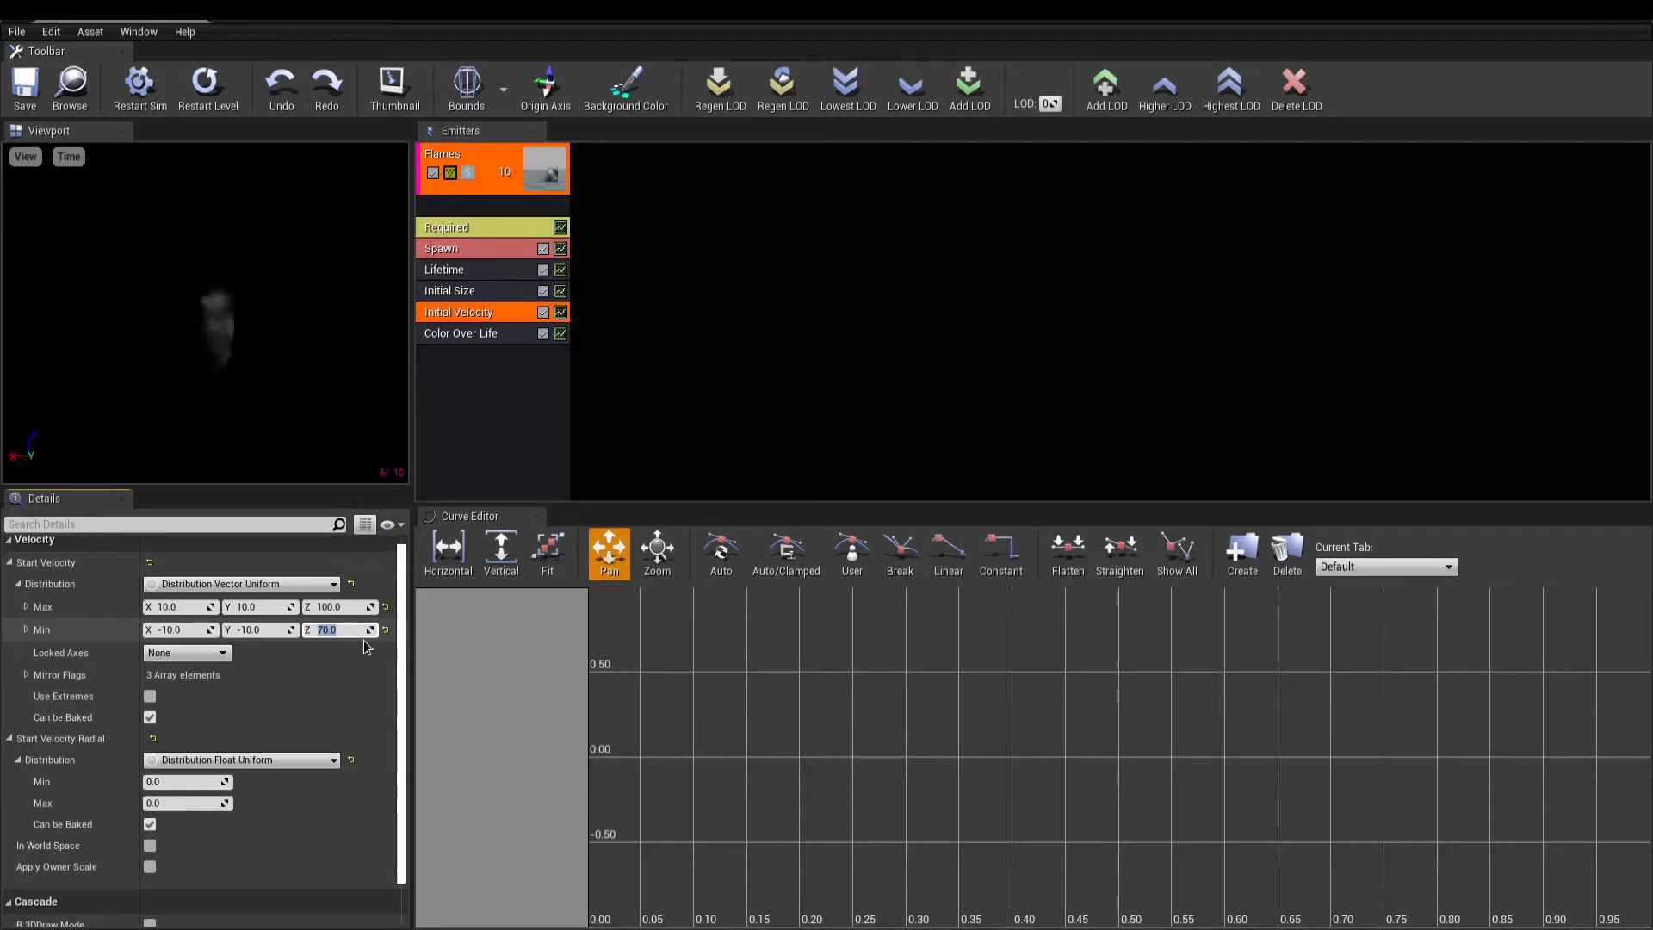
click(450, 456)
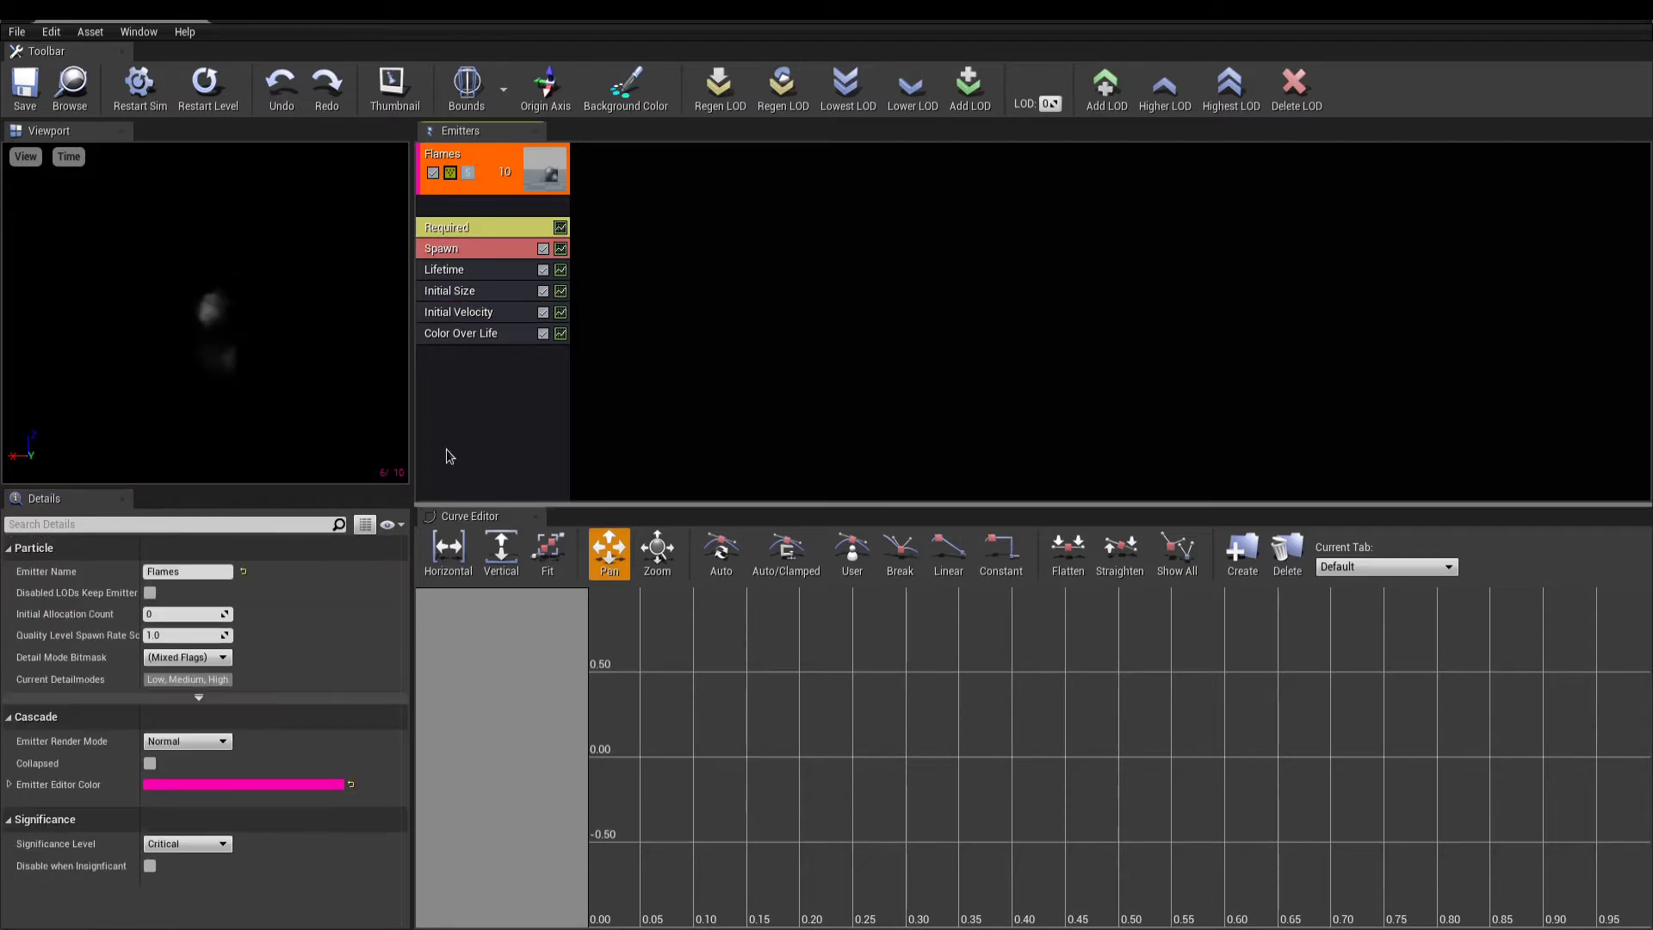
- Expand the Color Over Life module's constant curve down to the settings of points 0 and 1
click(478, 335)
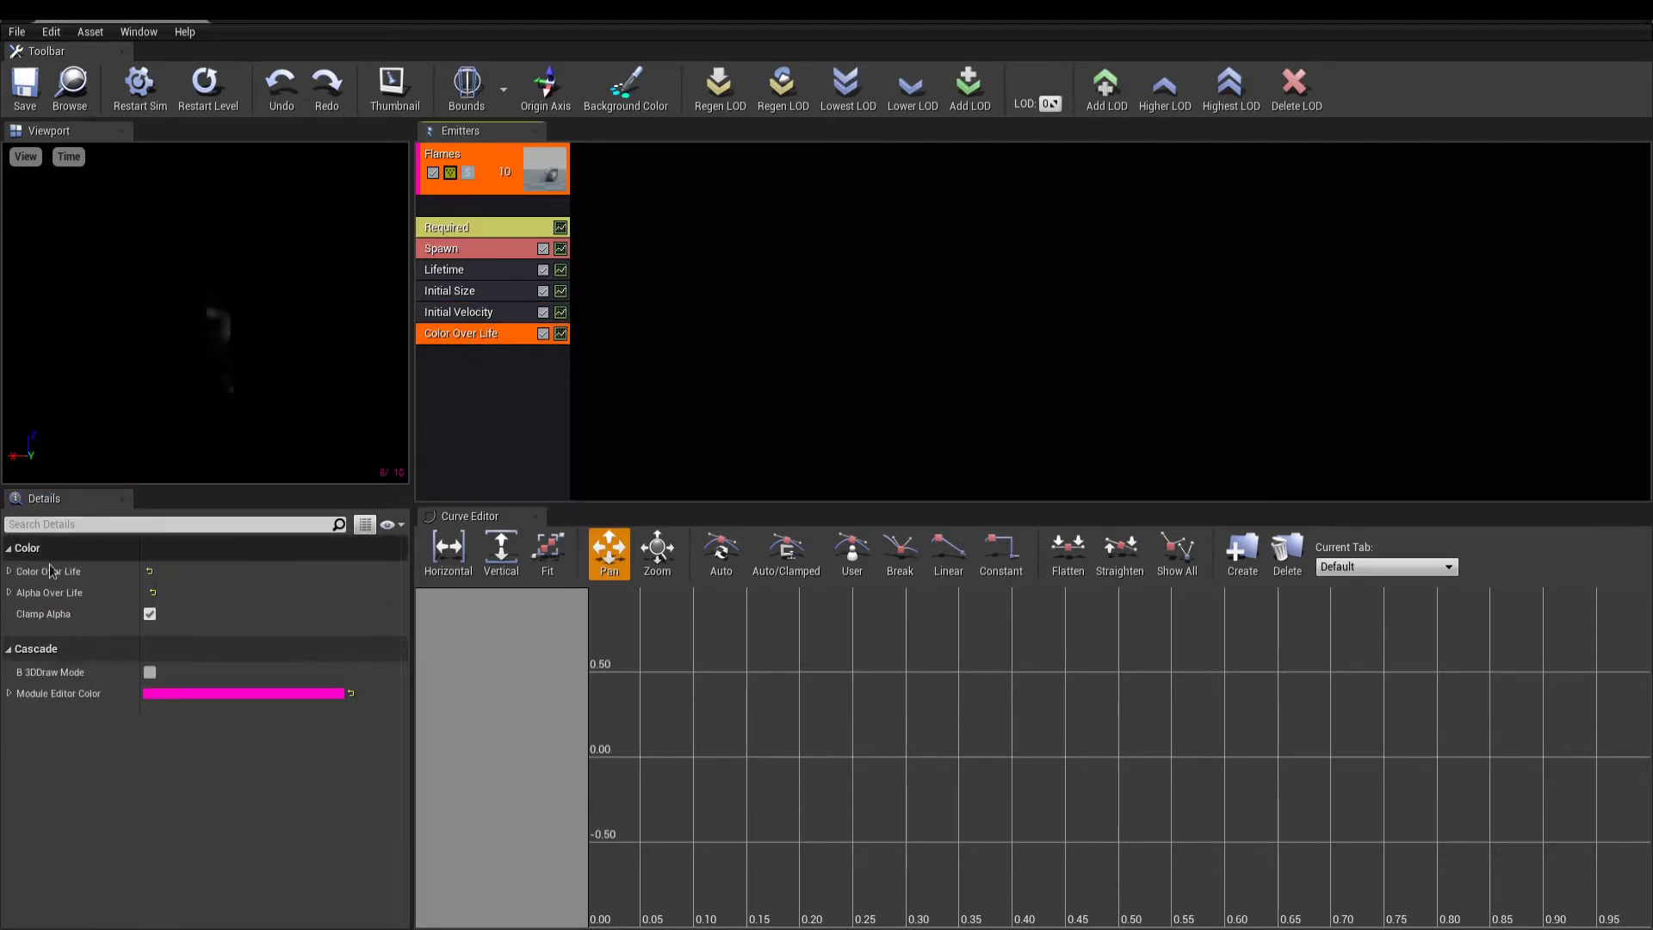
click(9, 572)
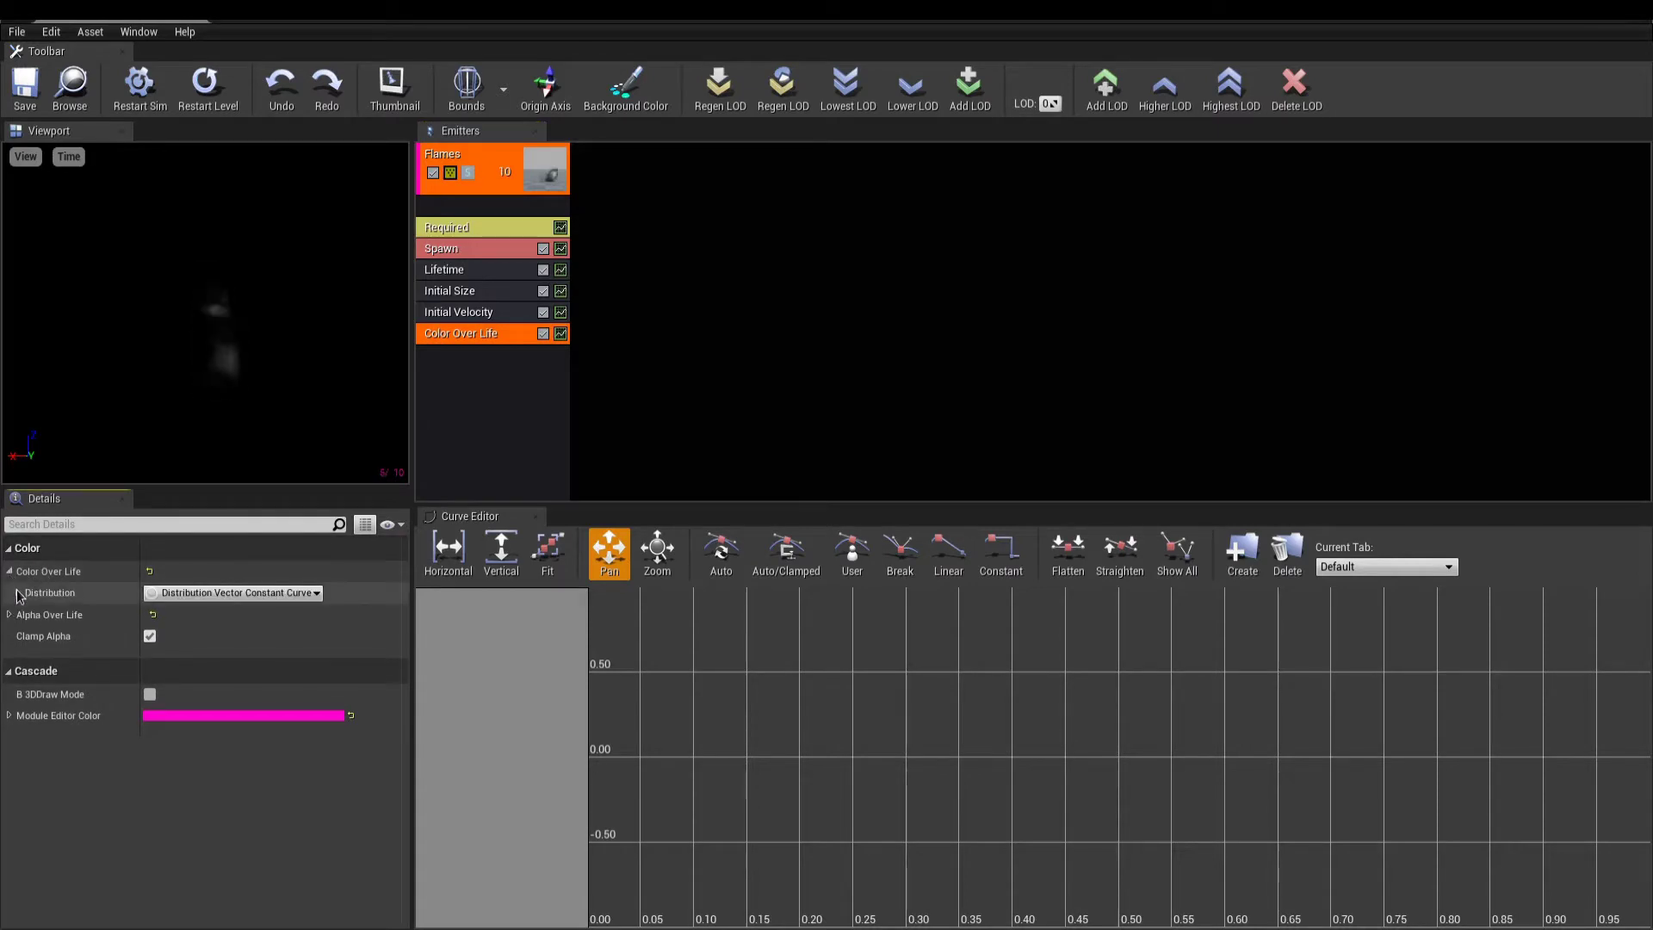
click(18, 592)
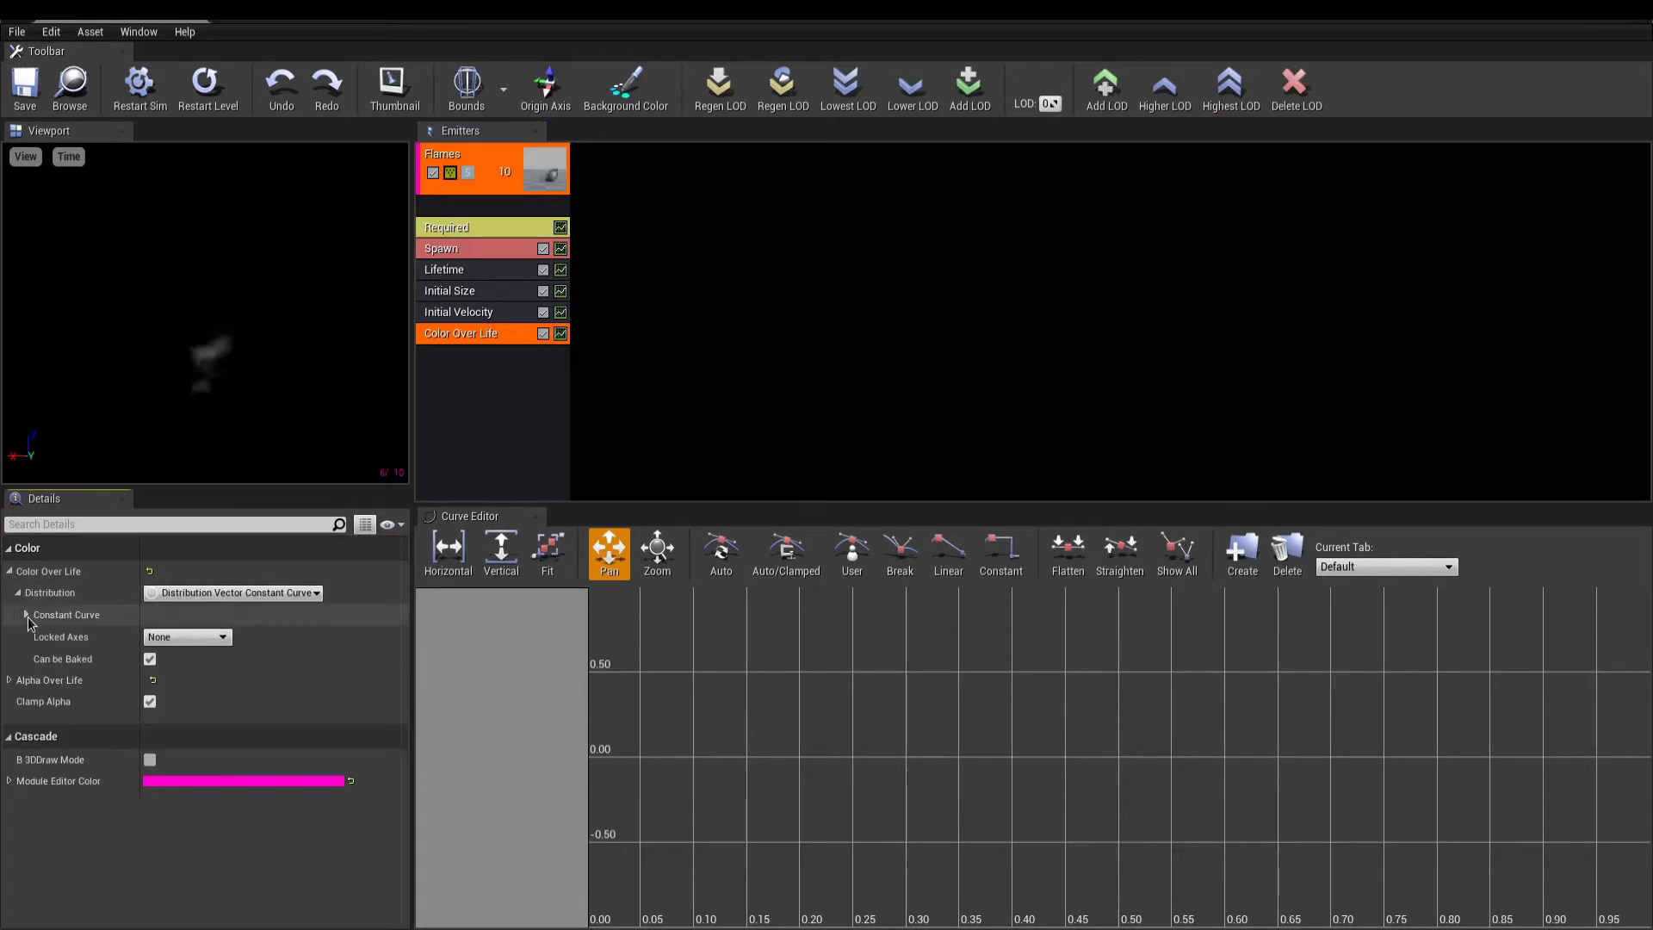
click(27, 614)
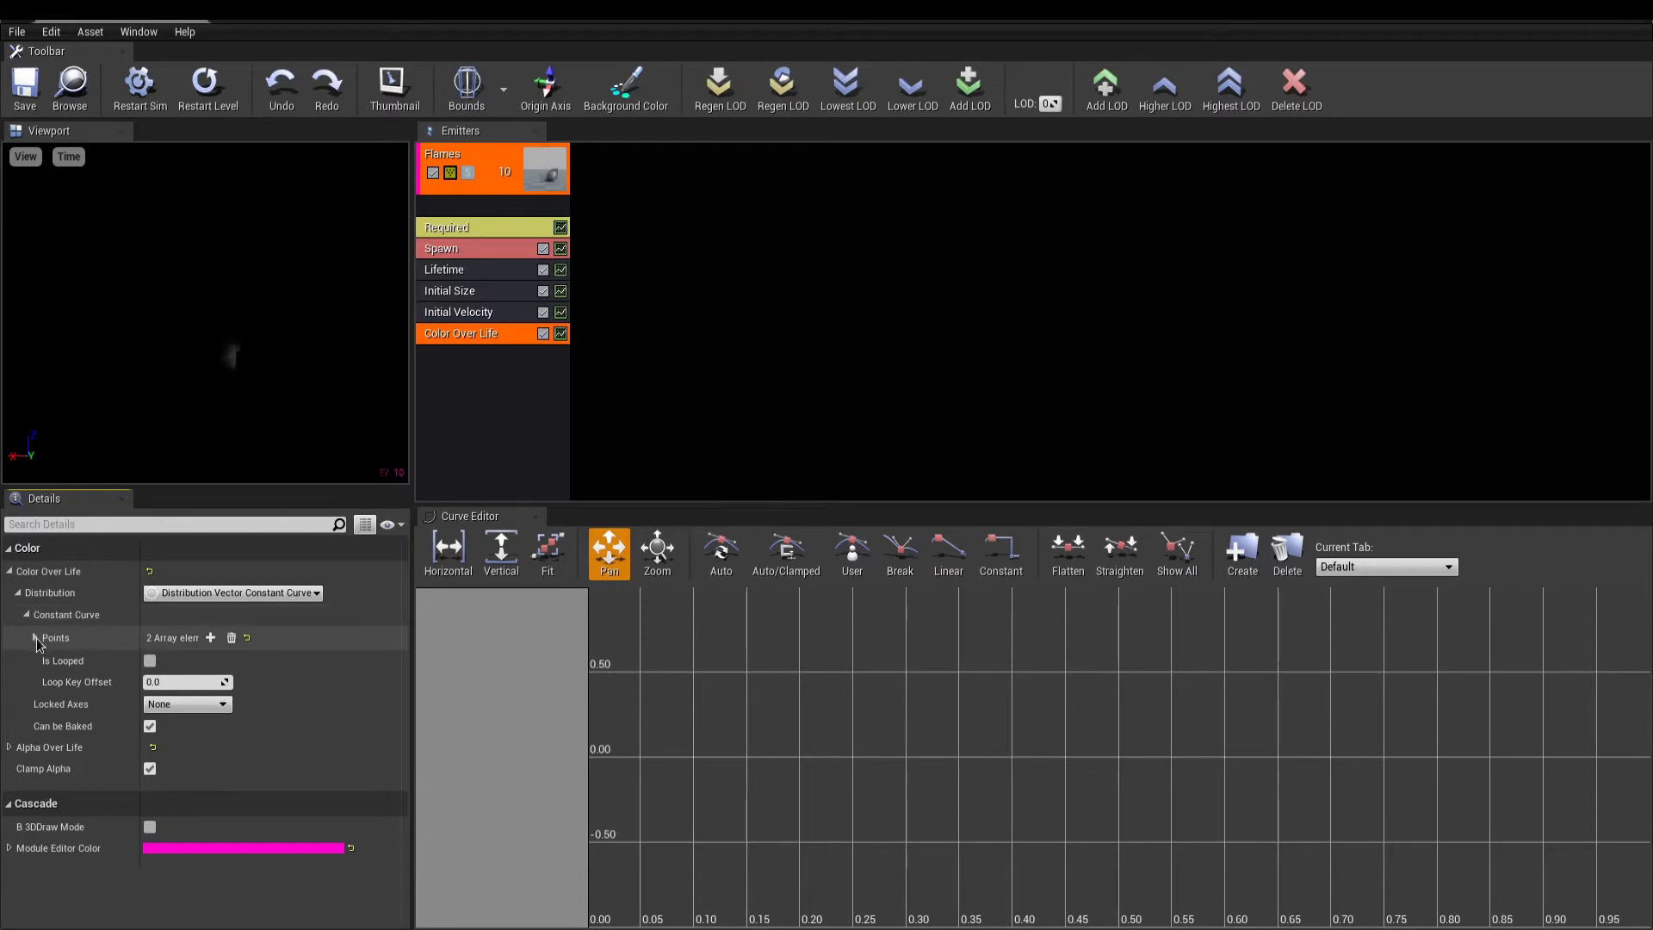
click(35, 638)
click(43, 661)
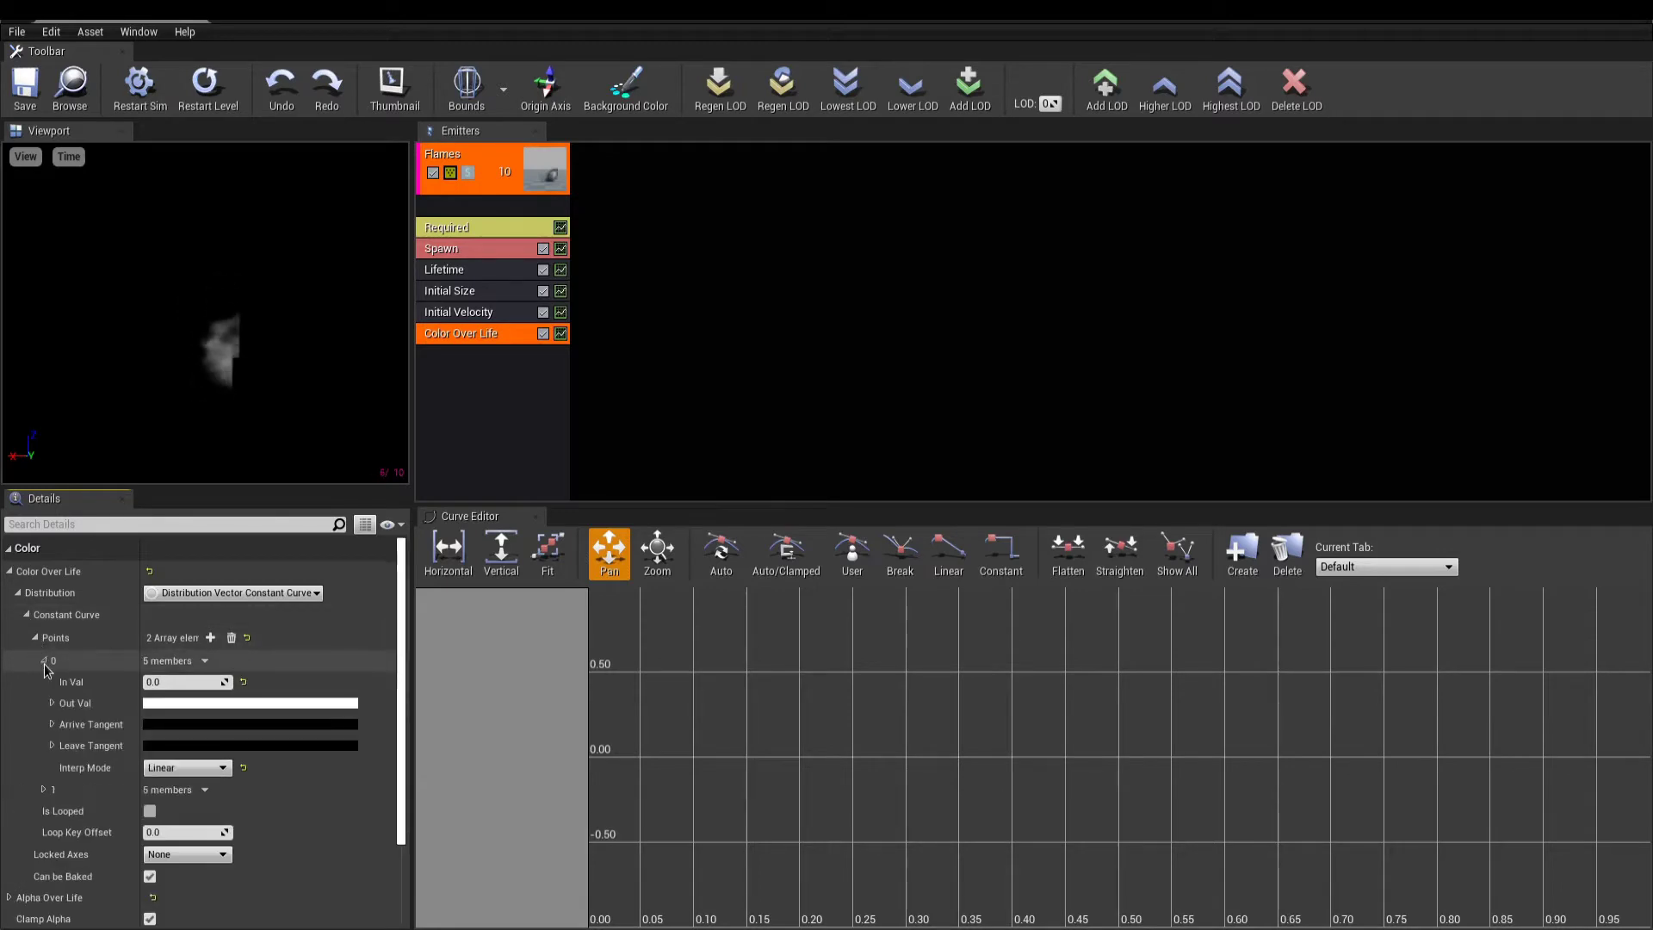
scroll(47, 739, down, 1)
click(45, 733)
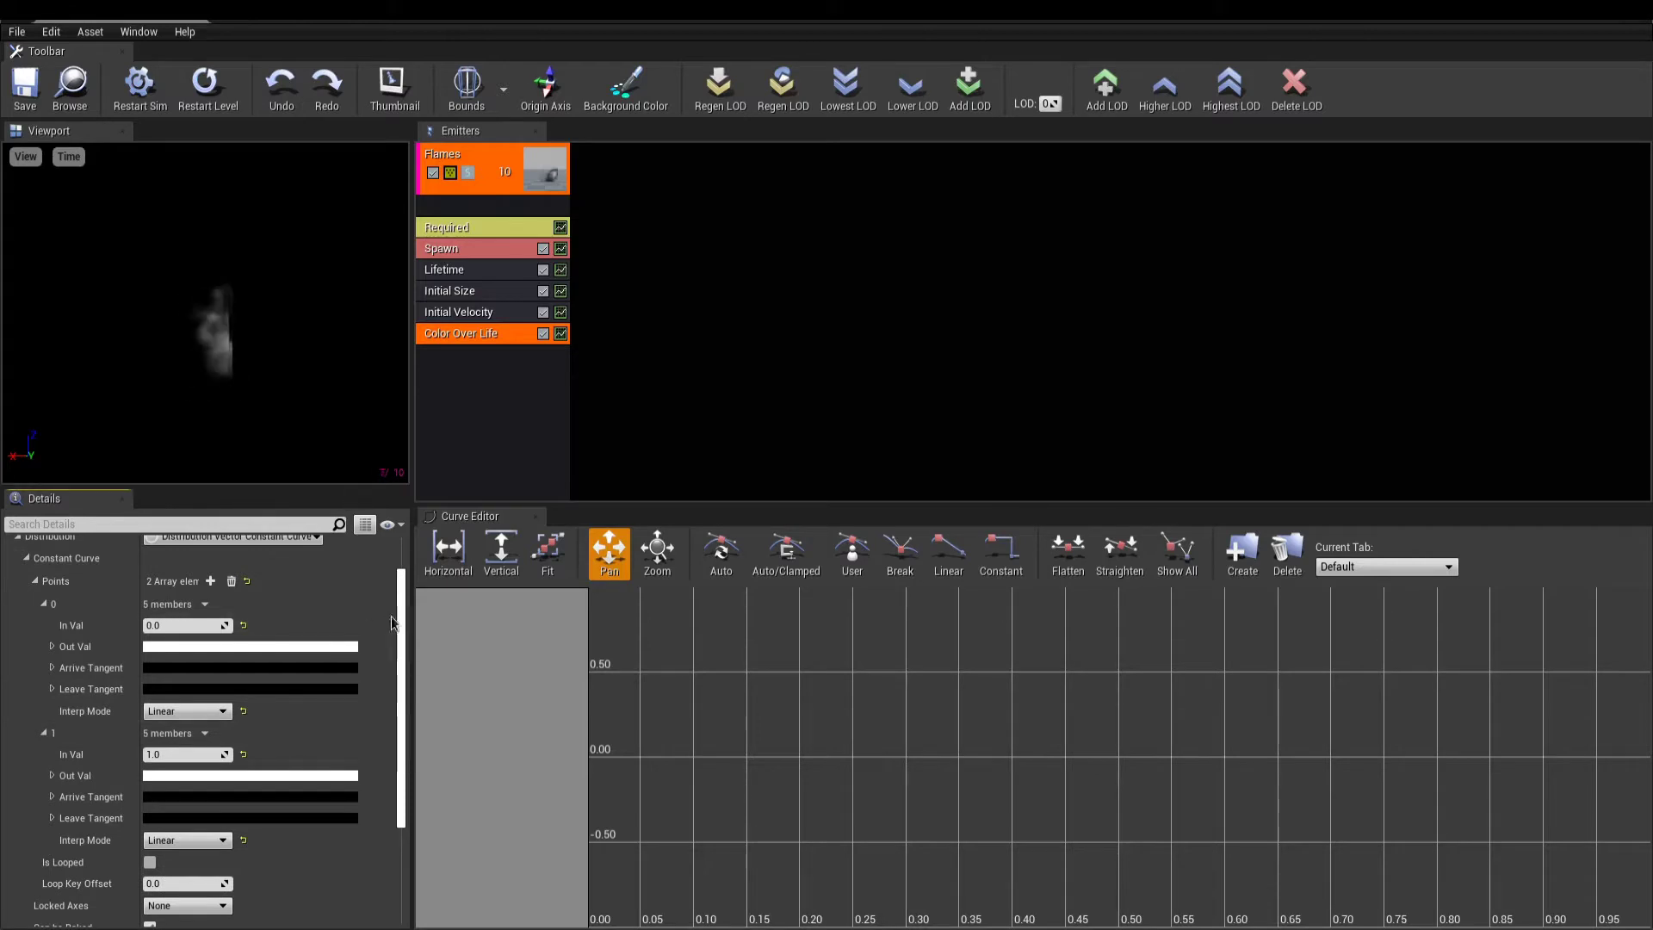
- Set the Out Val colour of Color Over Life point 0 to light blue, hex sRGB 99C3FFFF
scroll(405, 631, up, 1)
scroll(407, 631, up, 1)
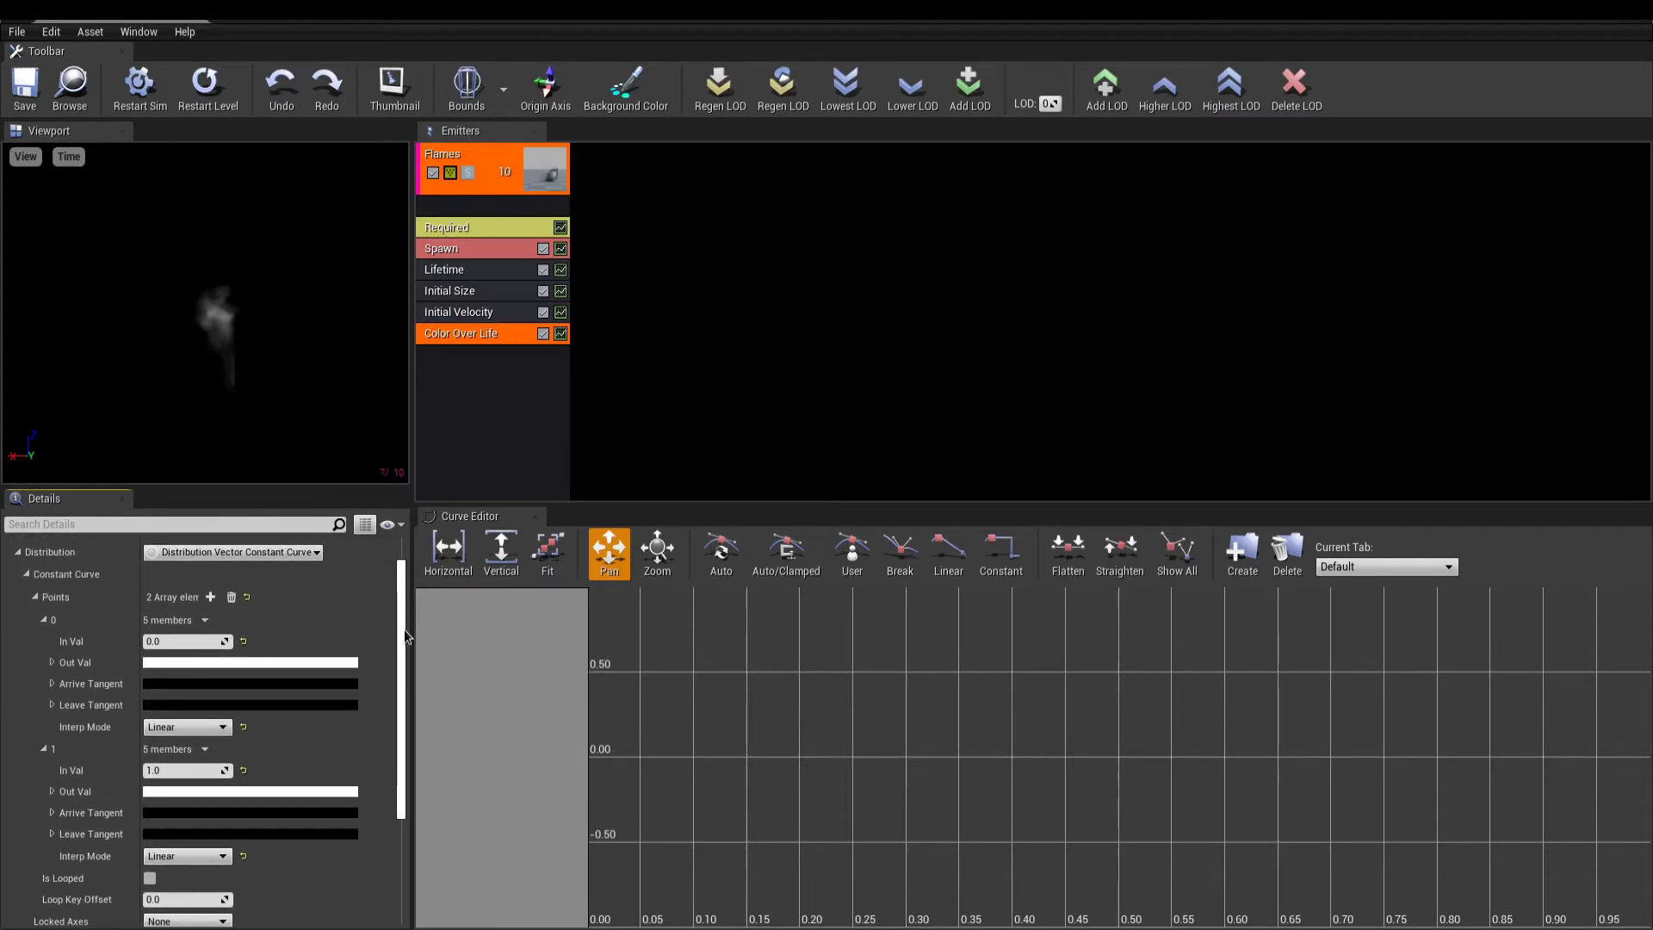
drag(406, 635, 403, 656)
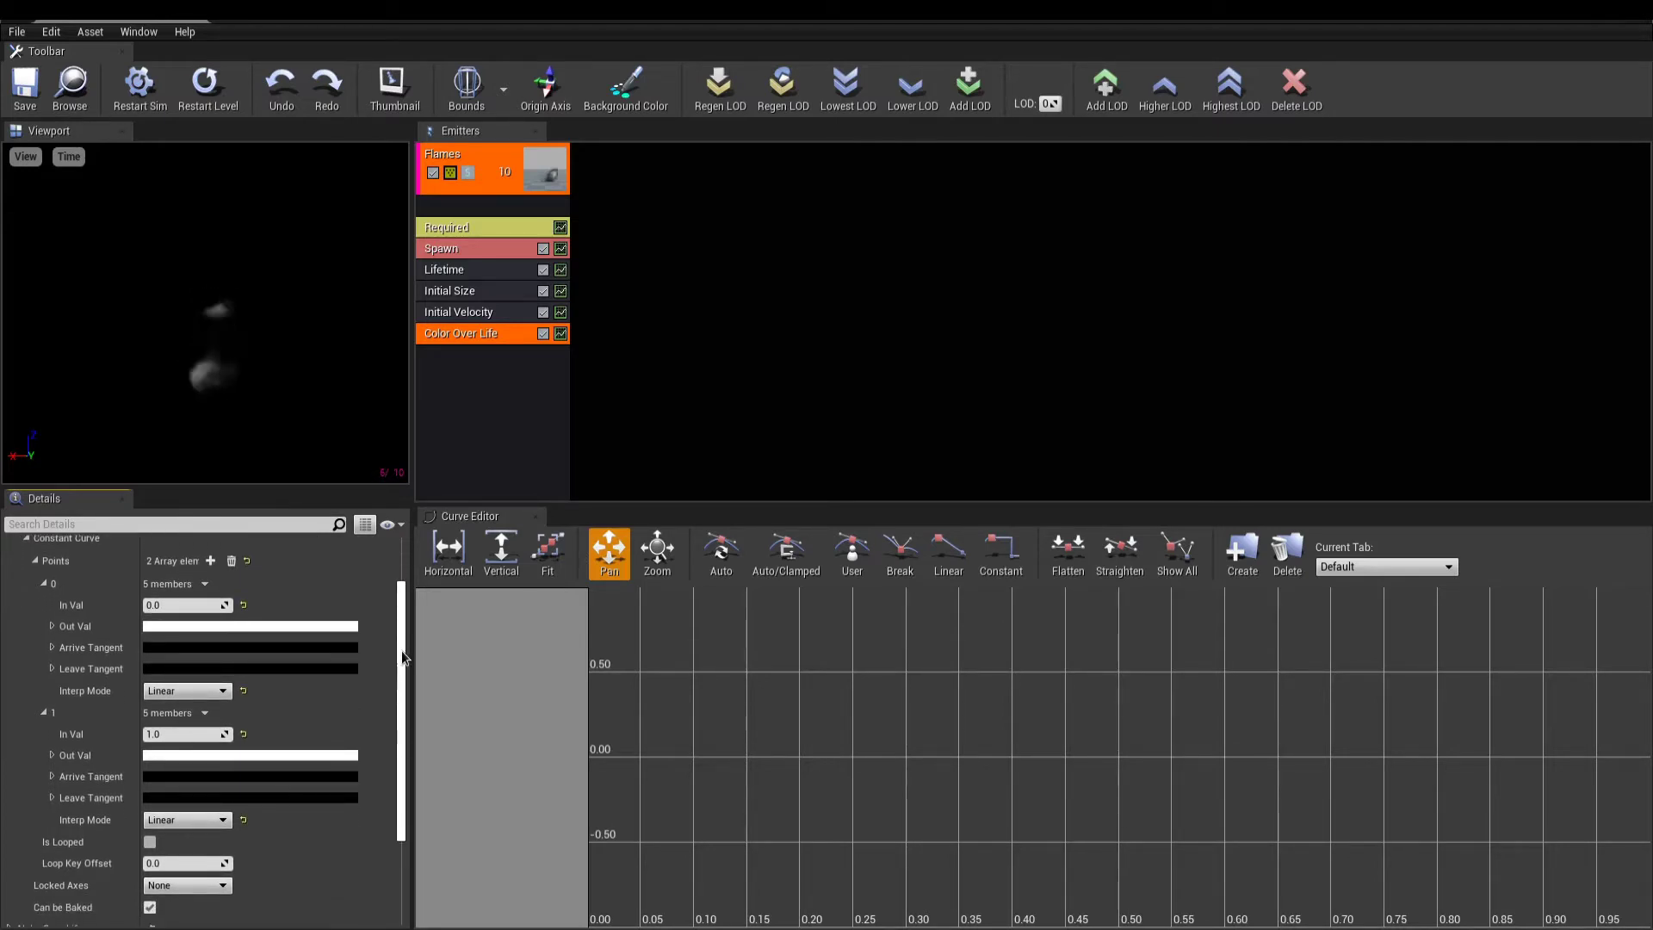
click(264, 634)
drag(377, 602, 329, 567)
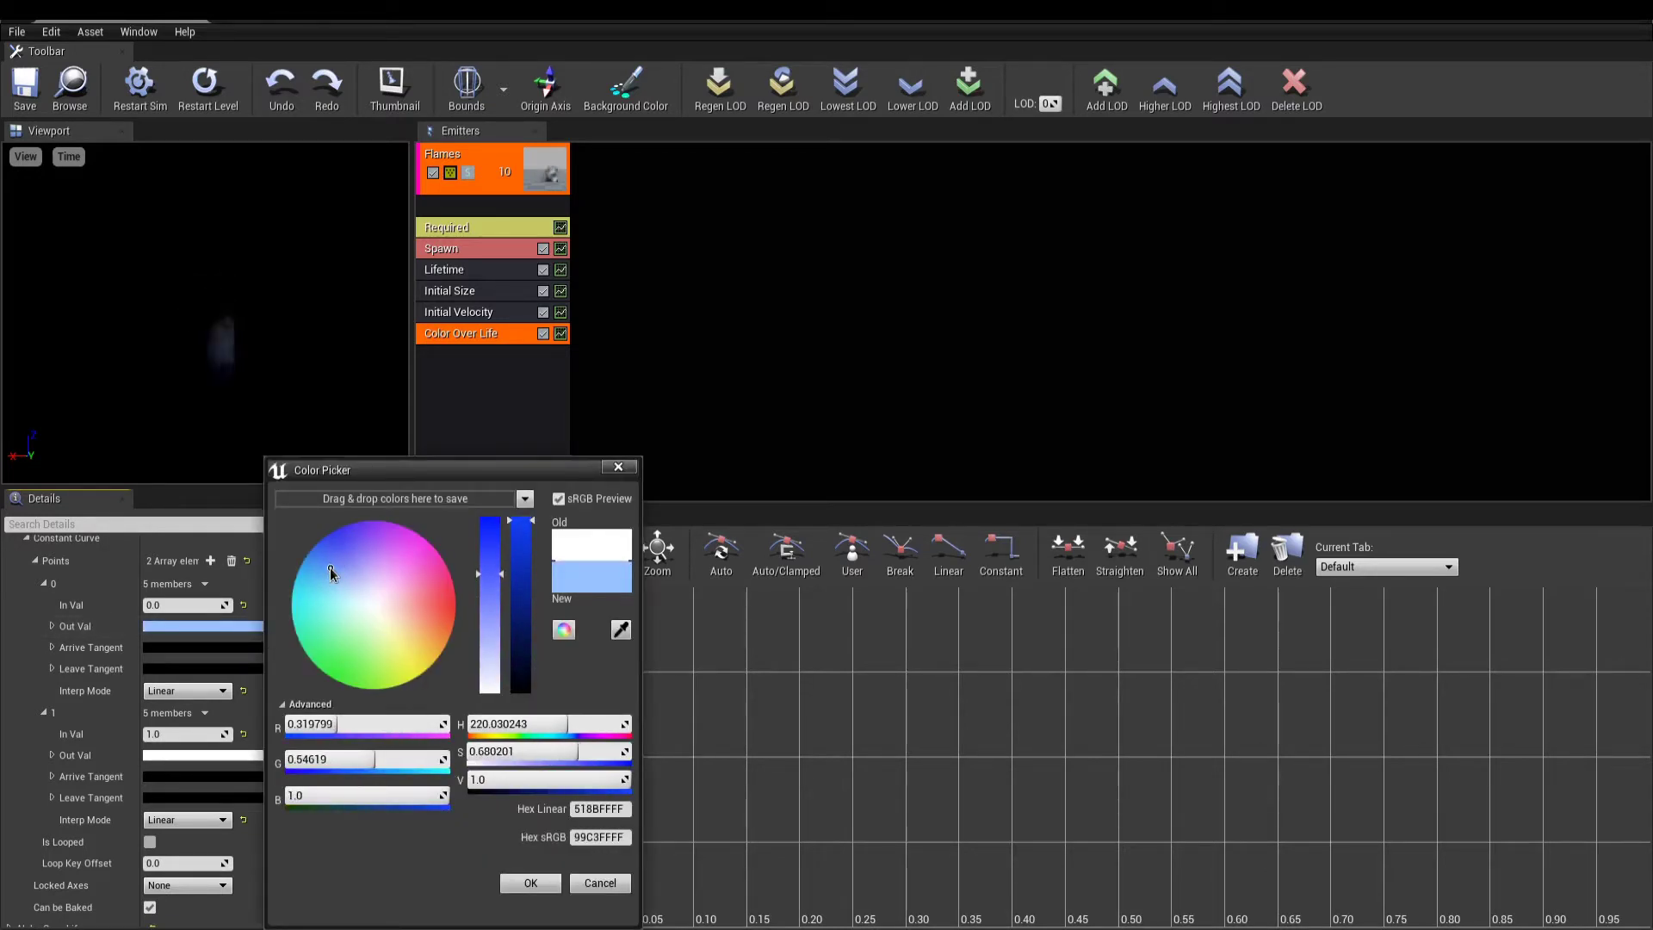
click(530, 884)
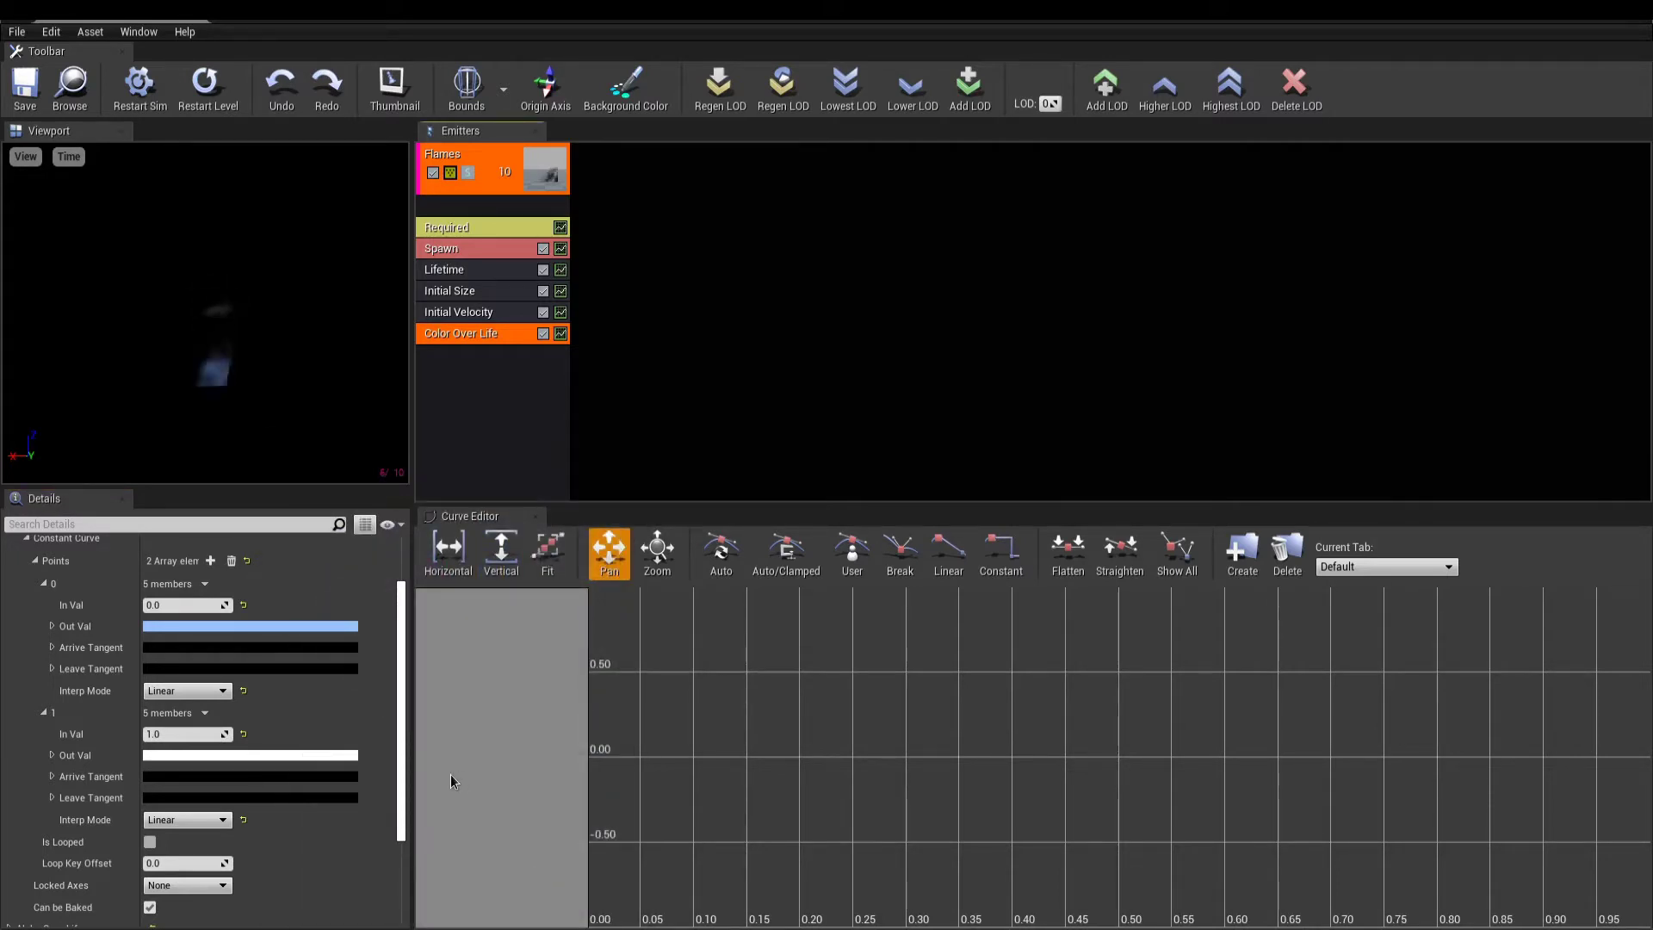
- Set Color Over Life point 1 to an In Val of 0.5 and an orange Out Val colour, raising its brightness value to 5 and finally 10
click(205, 733)
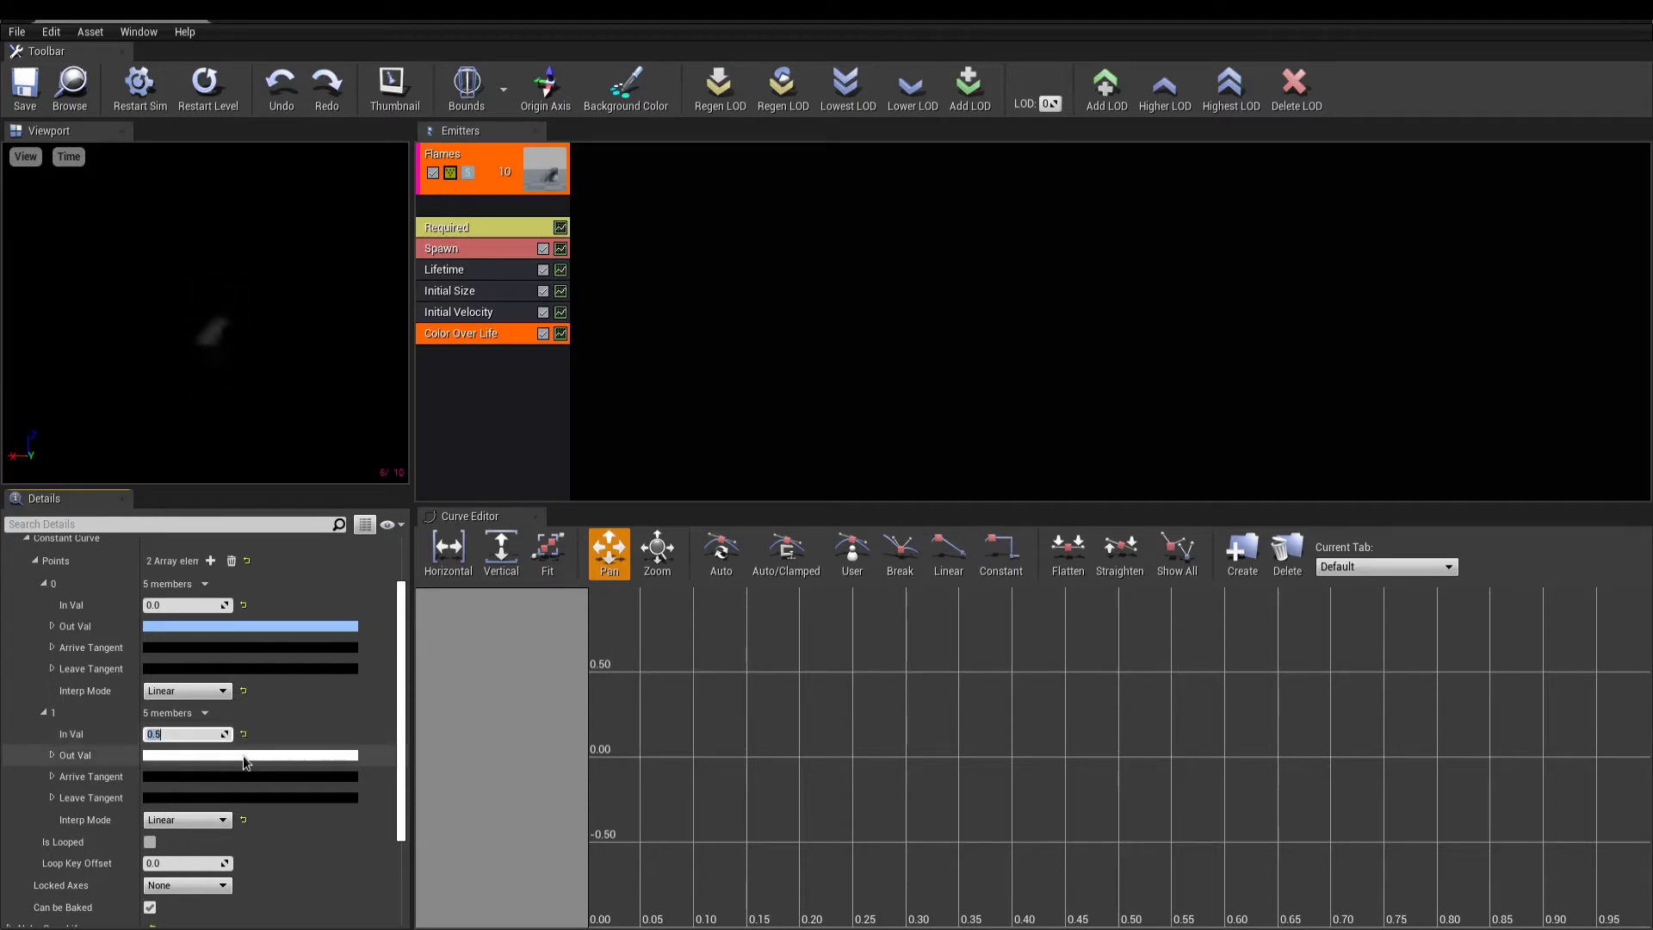
click(246, 761)
drag(349, 623, 391, 634)
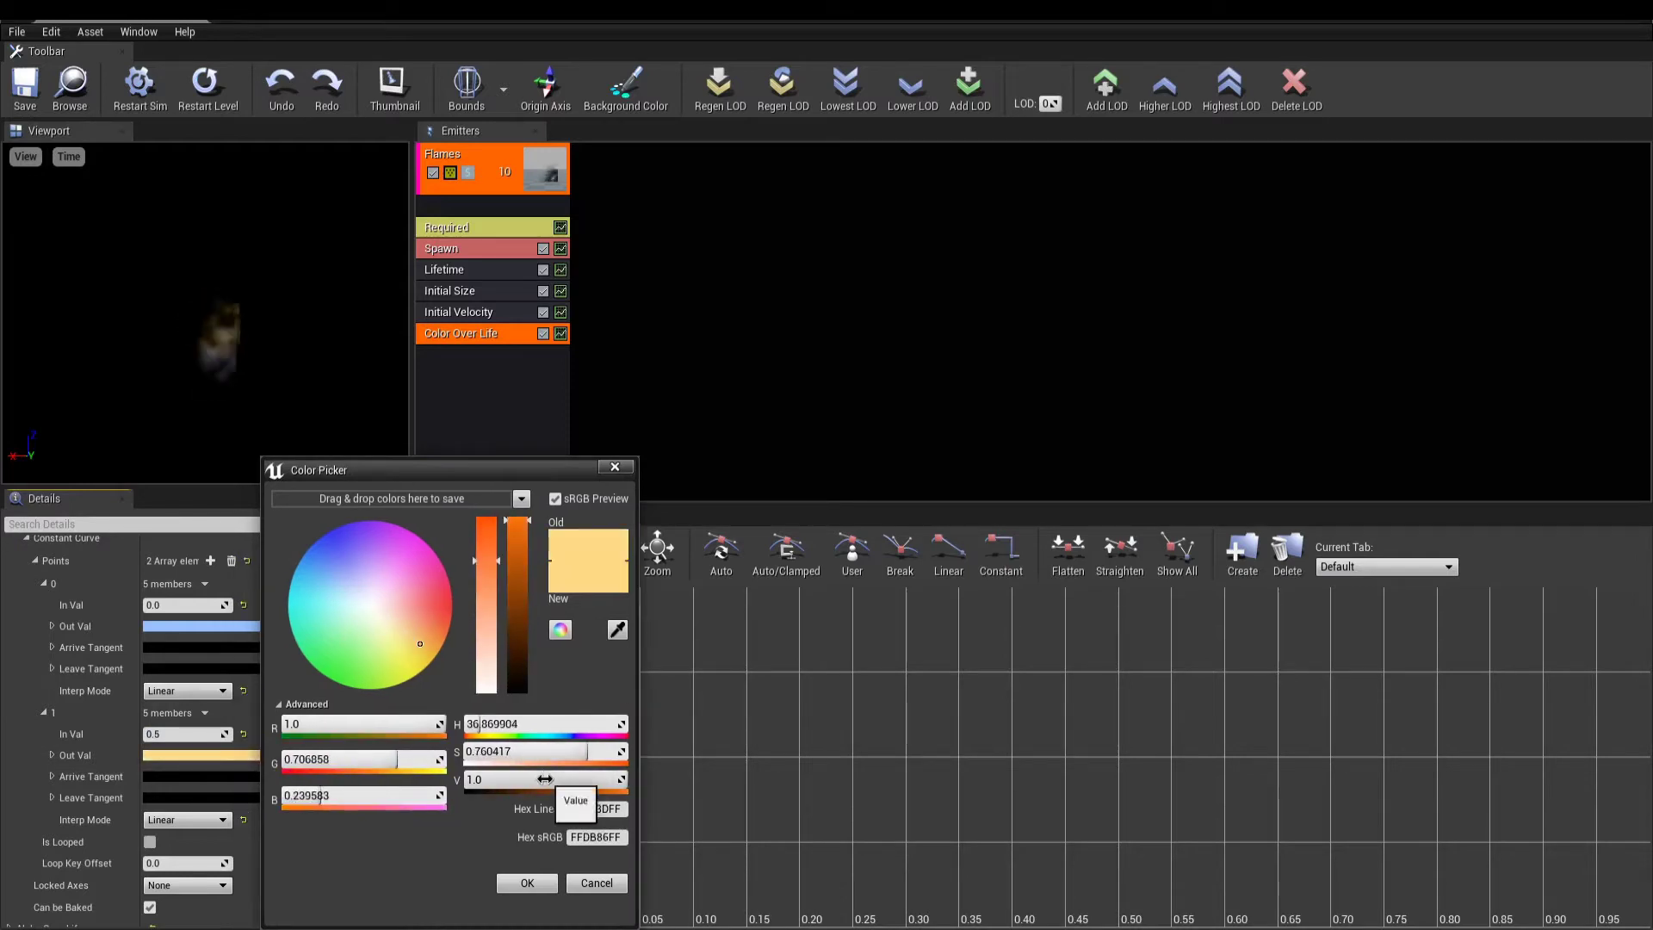
click(543, 779)
text(5)
key(Return)
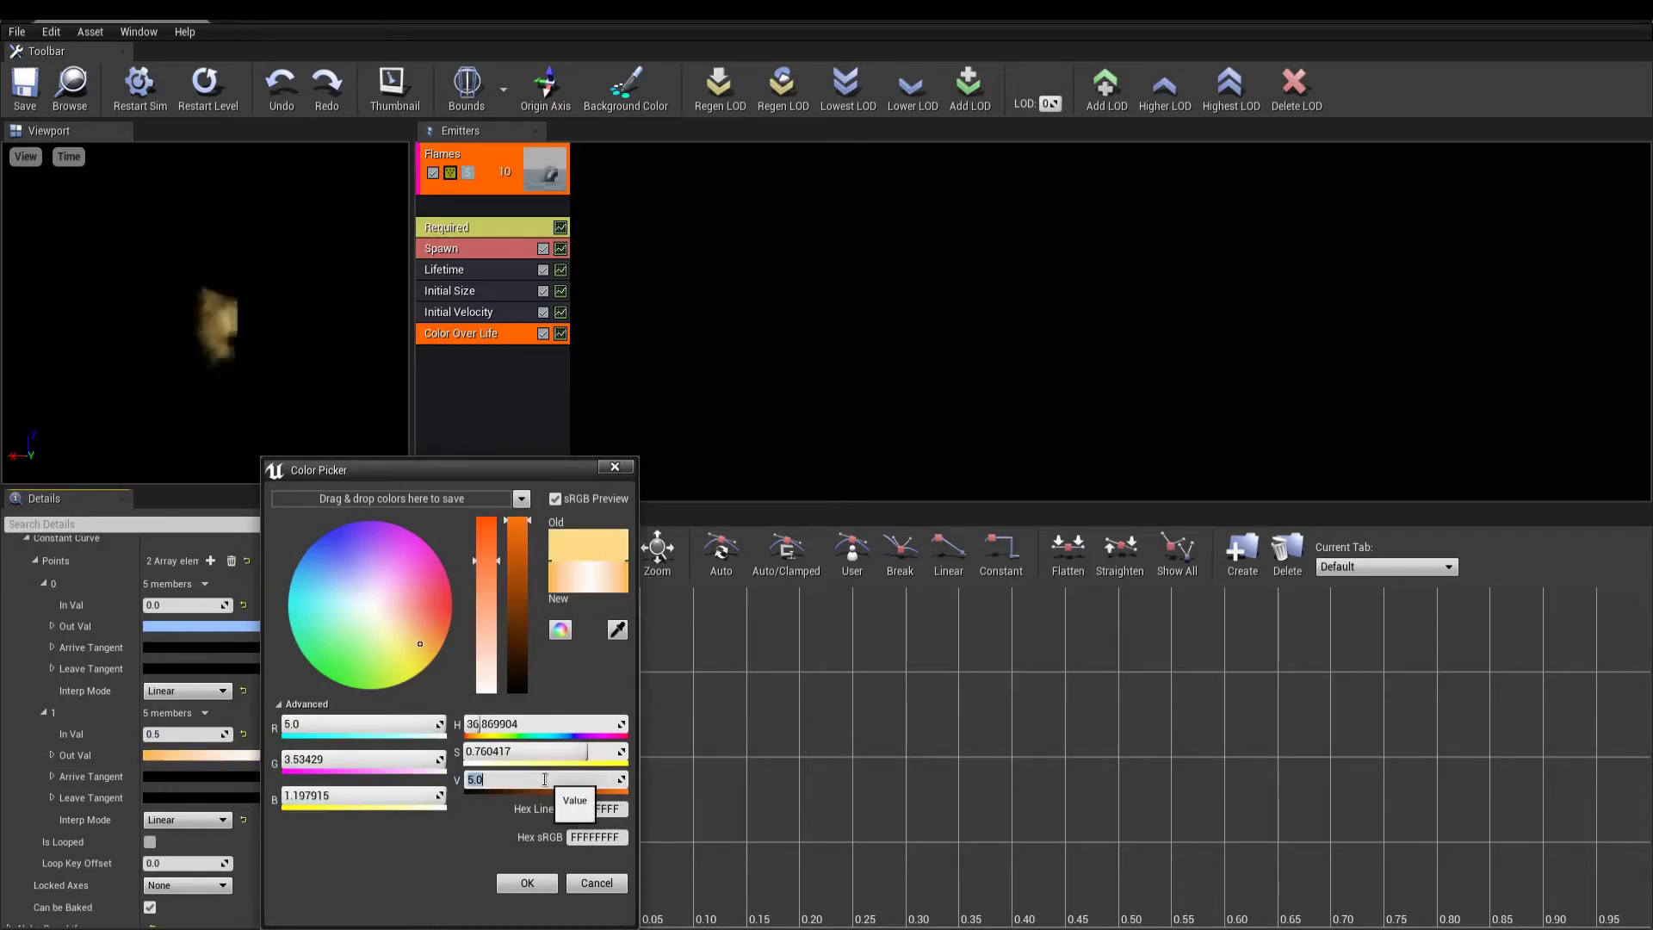
text(10)
- Raise the brightness value of point 0's light blue Out Val colour to 10
click(201, 626)
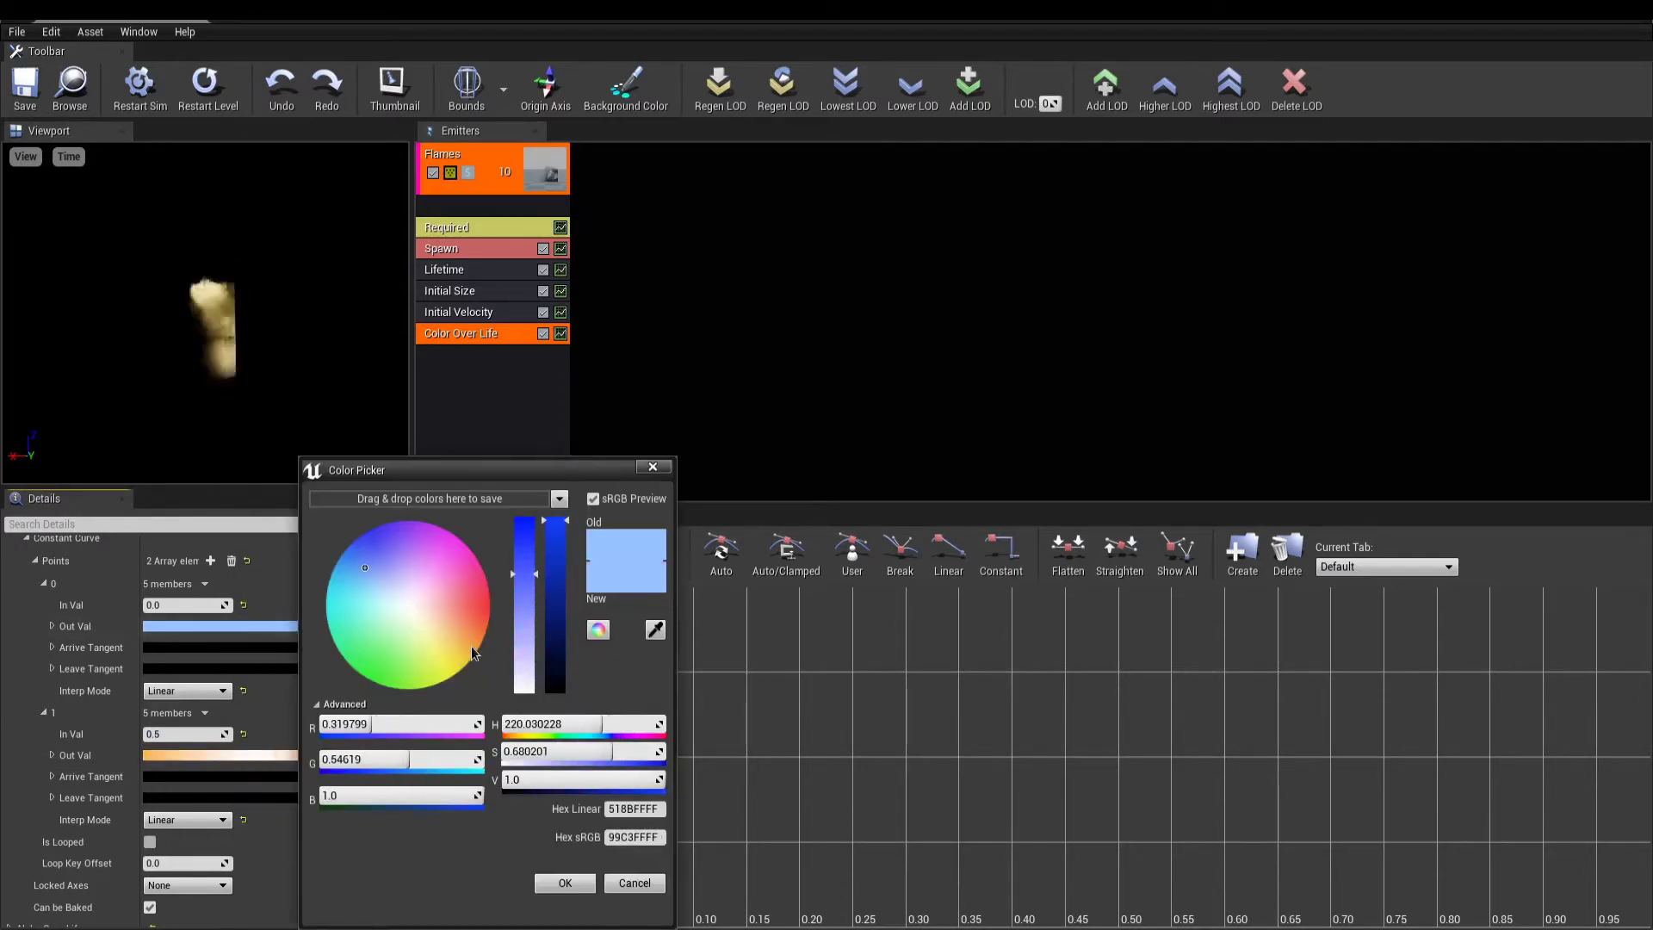
click(564, 779)
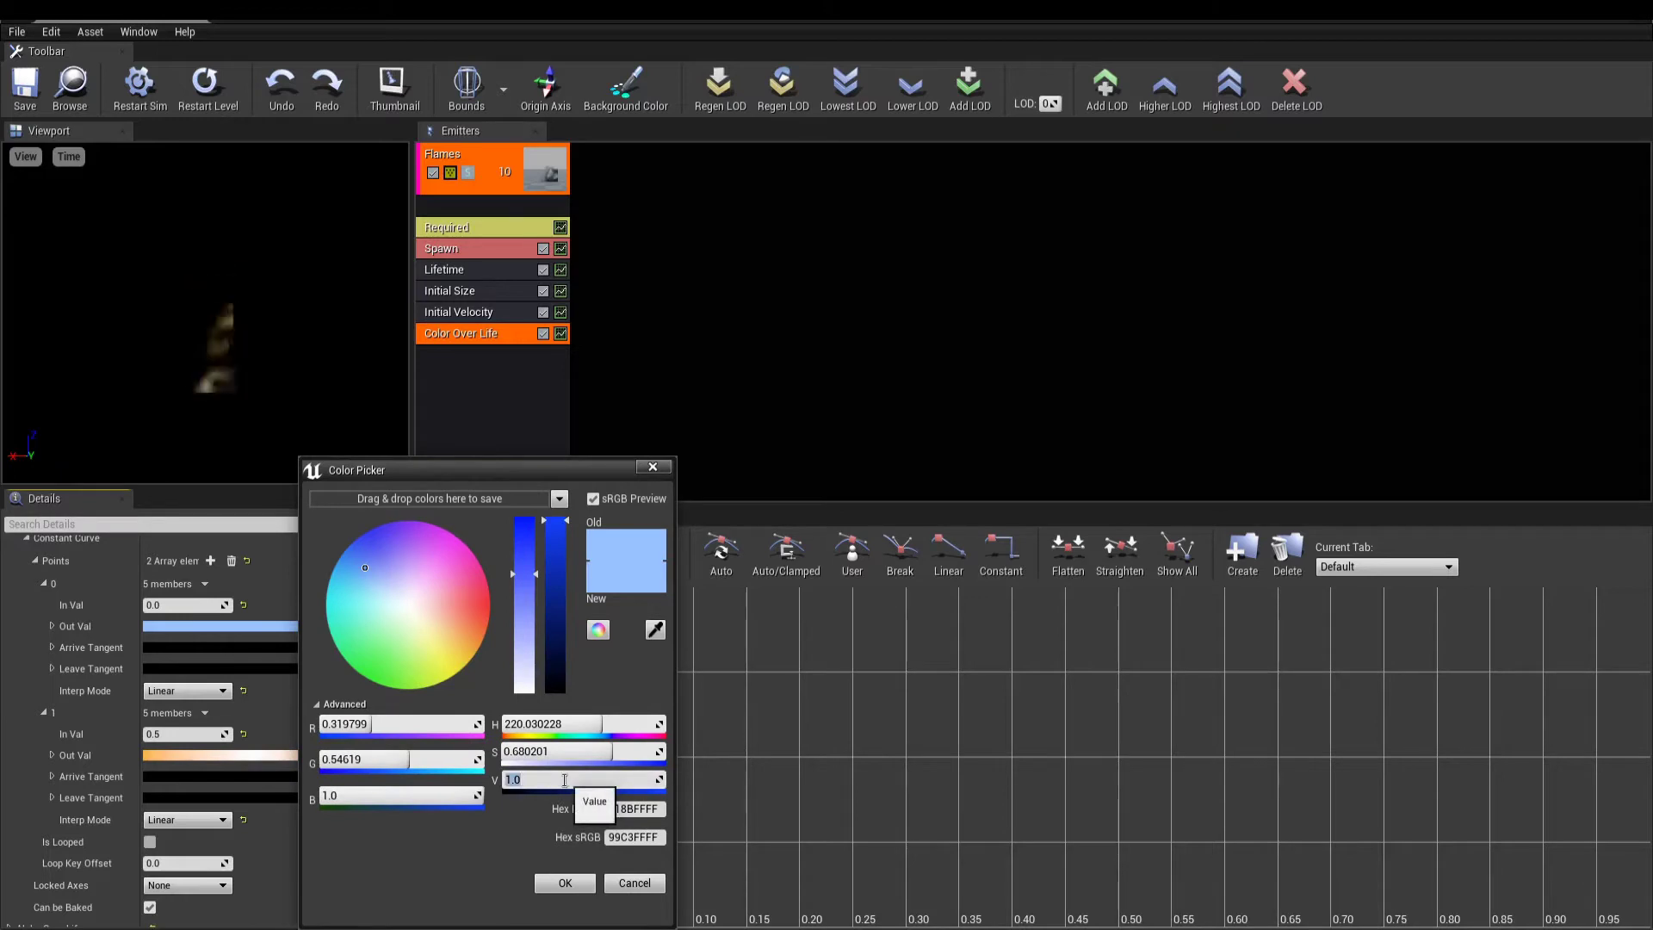
text(10)
key(Return)
click(565, 883)
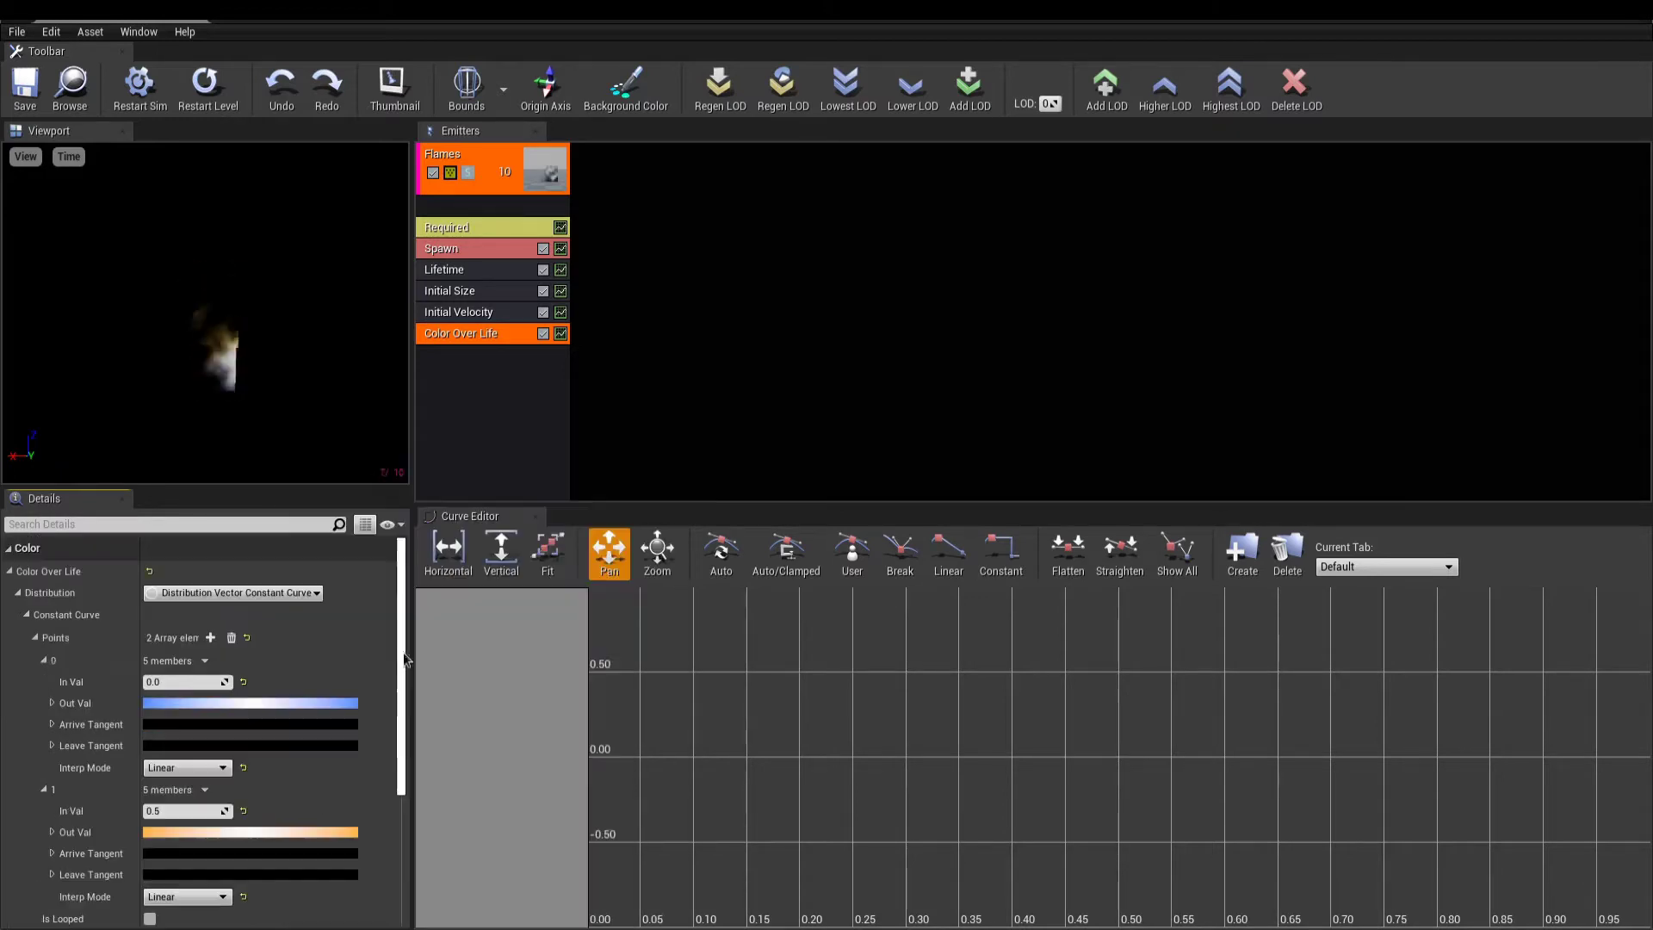
- Add a third point to the Color Over Life constant curve and edit its In Val
click(210, 638)
scroll(211, 740, down, 5)
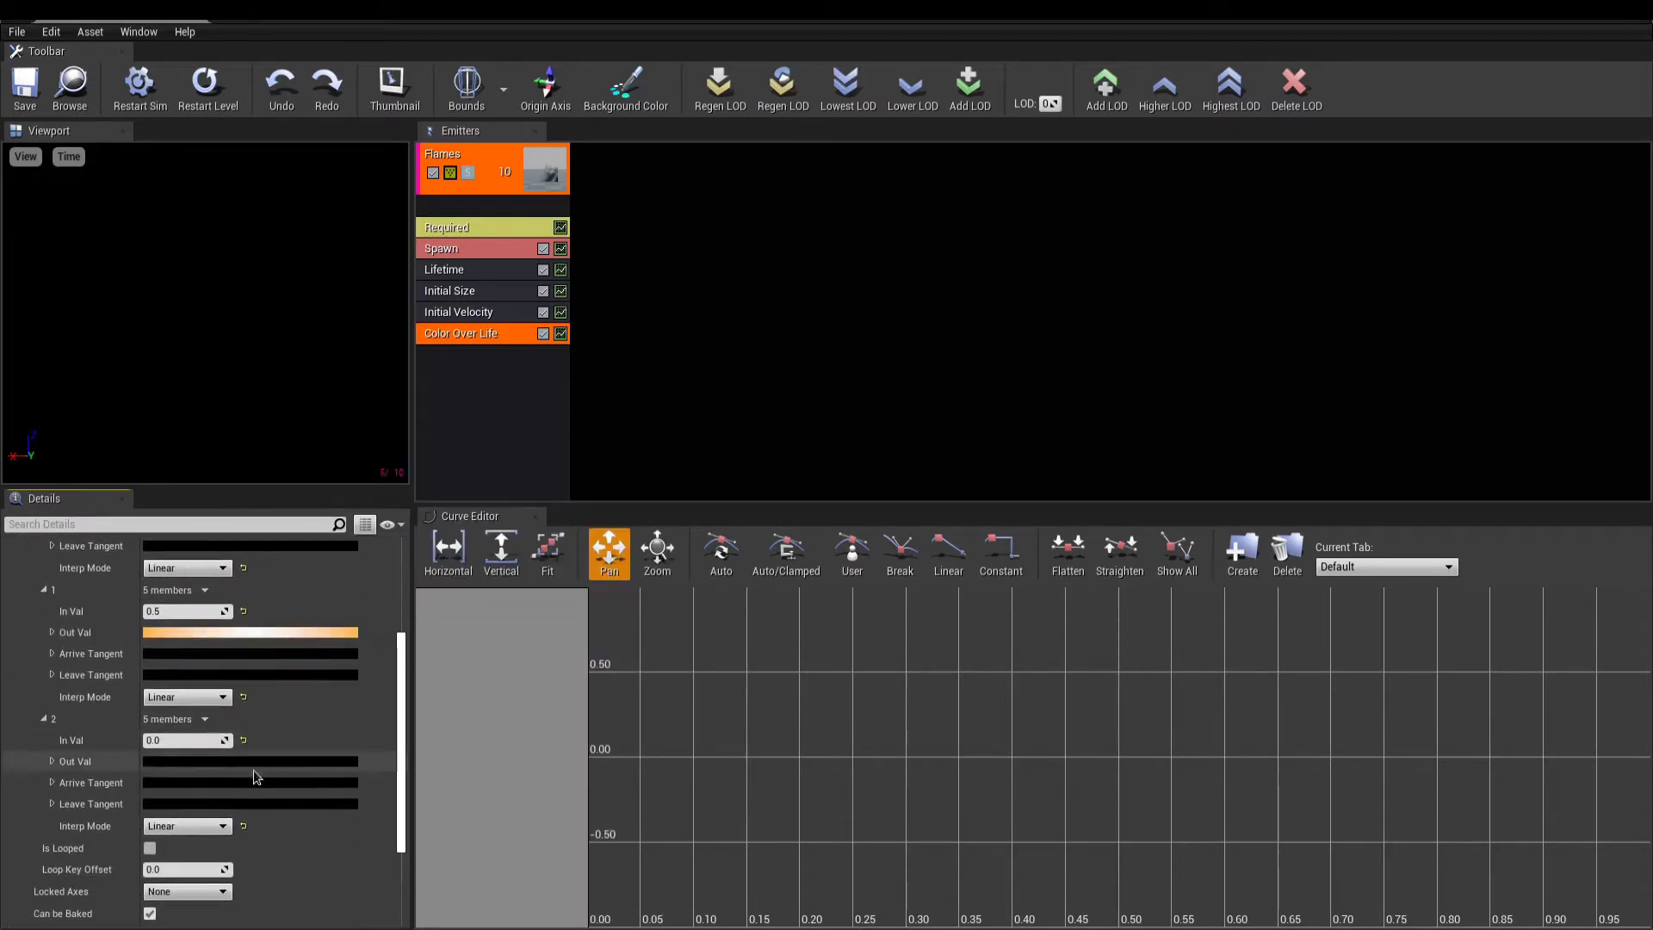
click(201, 740)
key(Return)
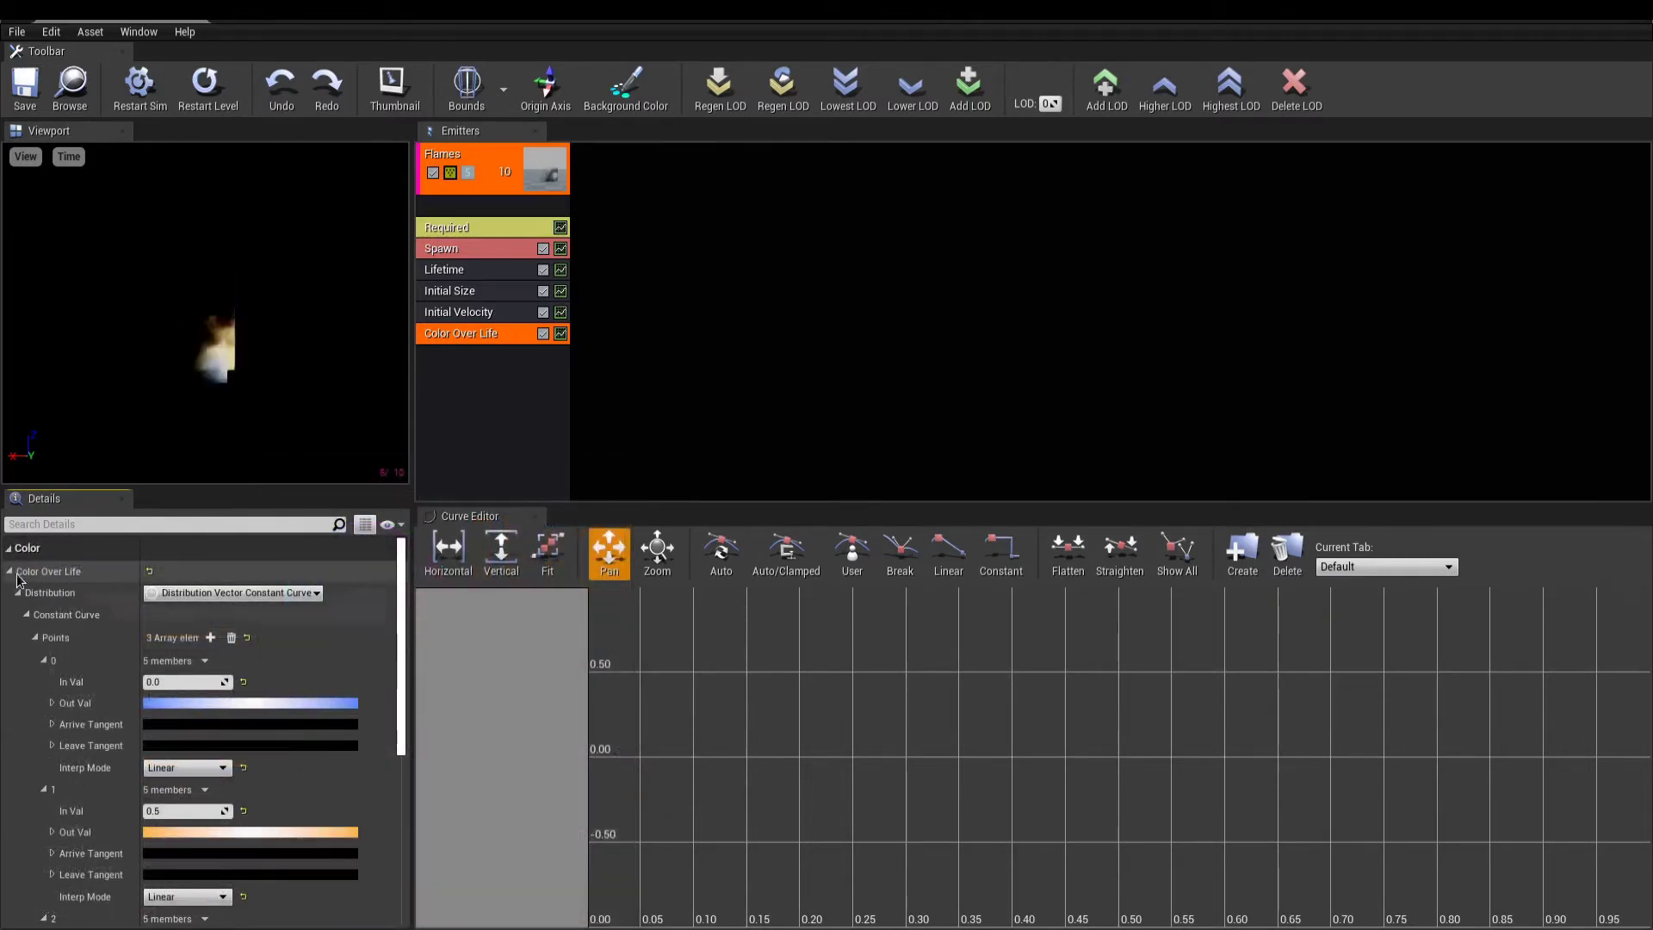
- Collapse the Color Over Life settings and expand the Alpha Over Life constant curve down to the settings of points 0 and 1
click(10, 571)
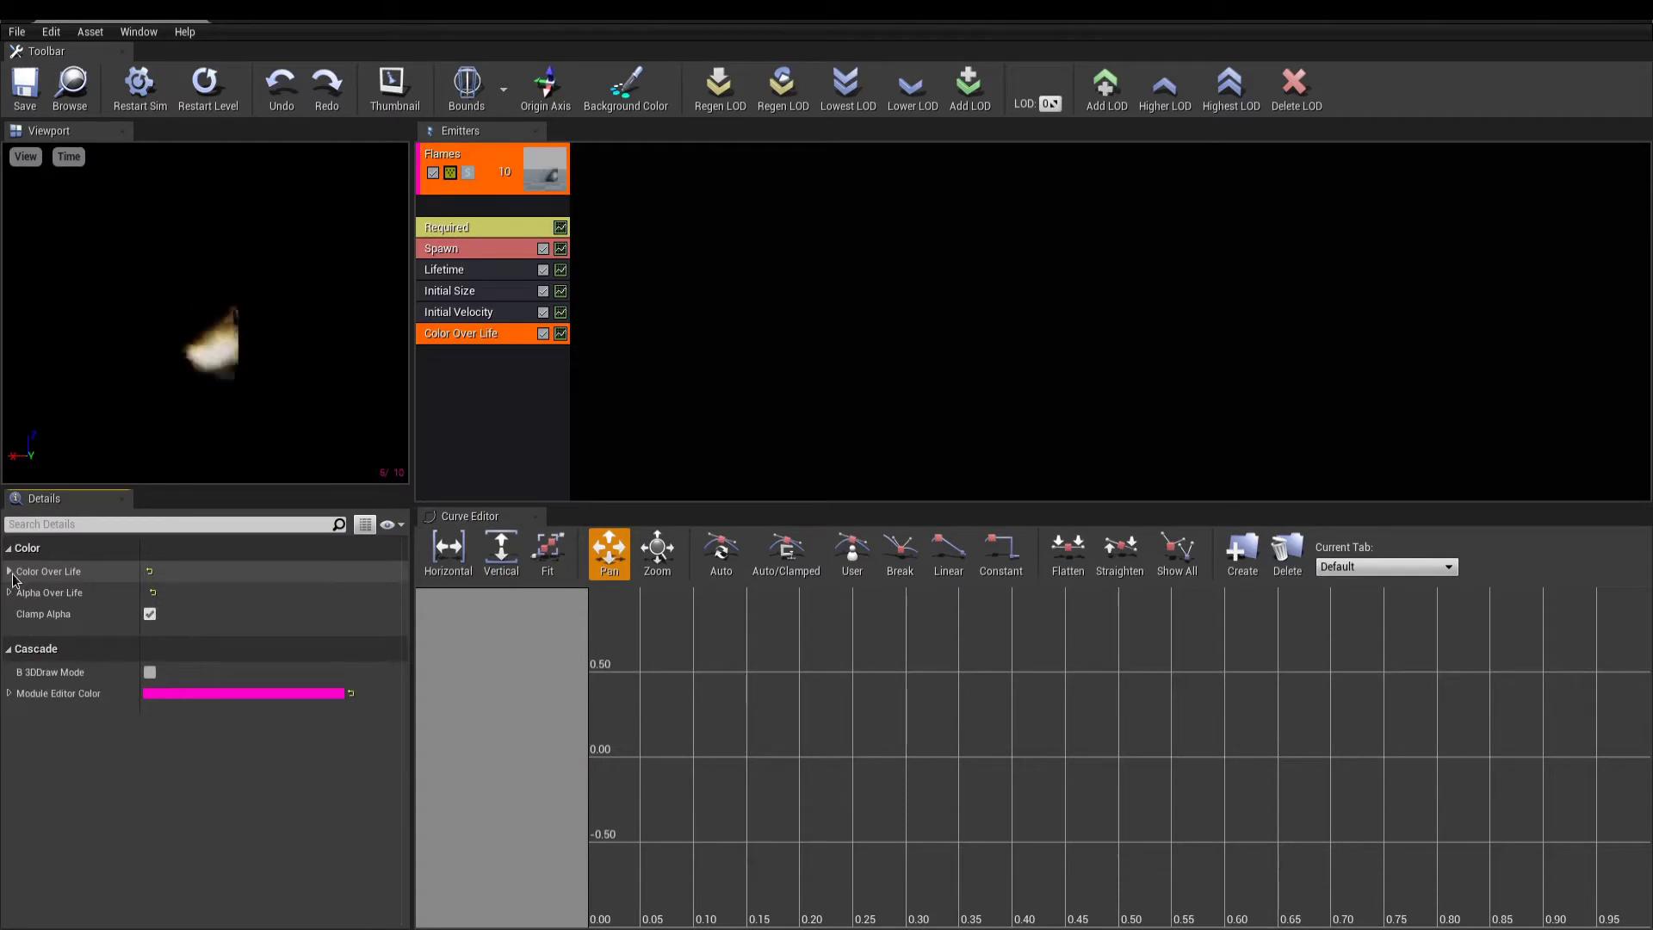
click(10, 594)
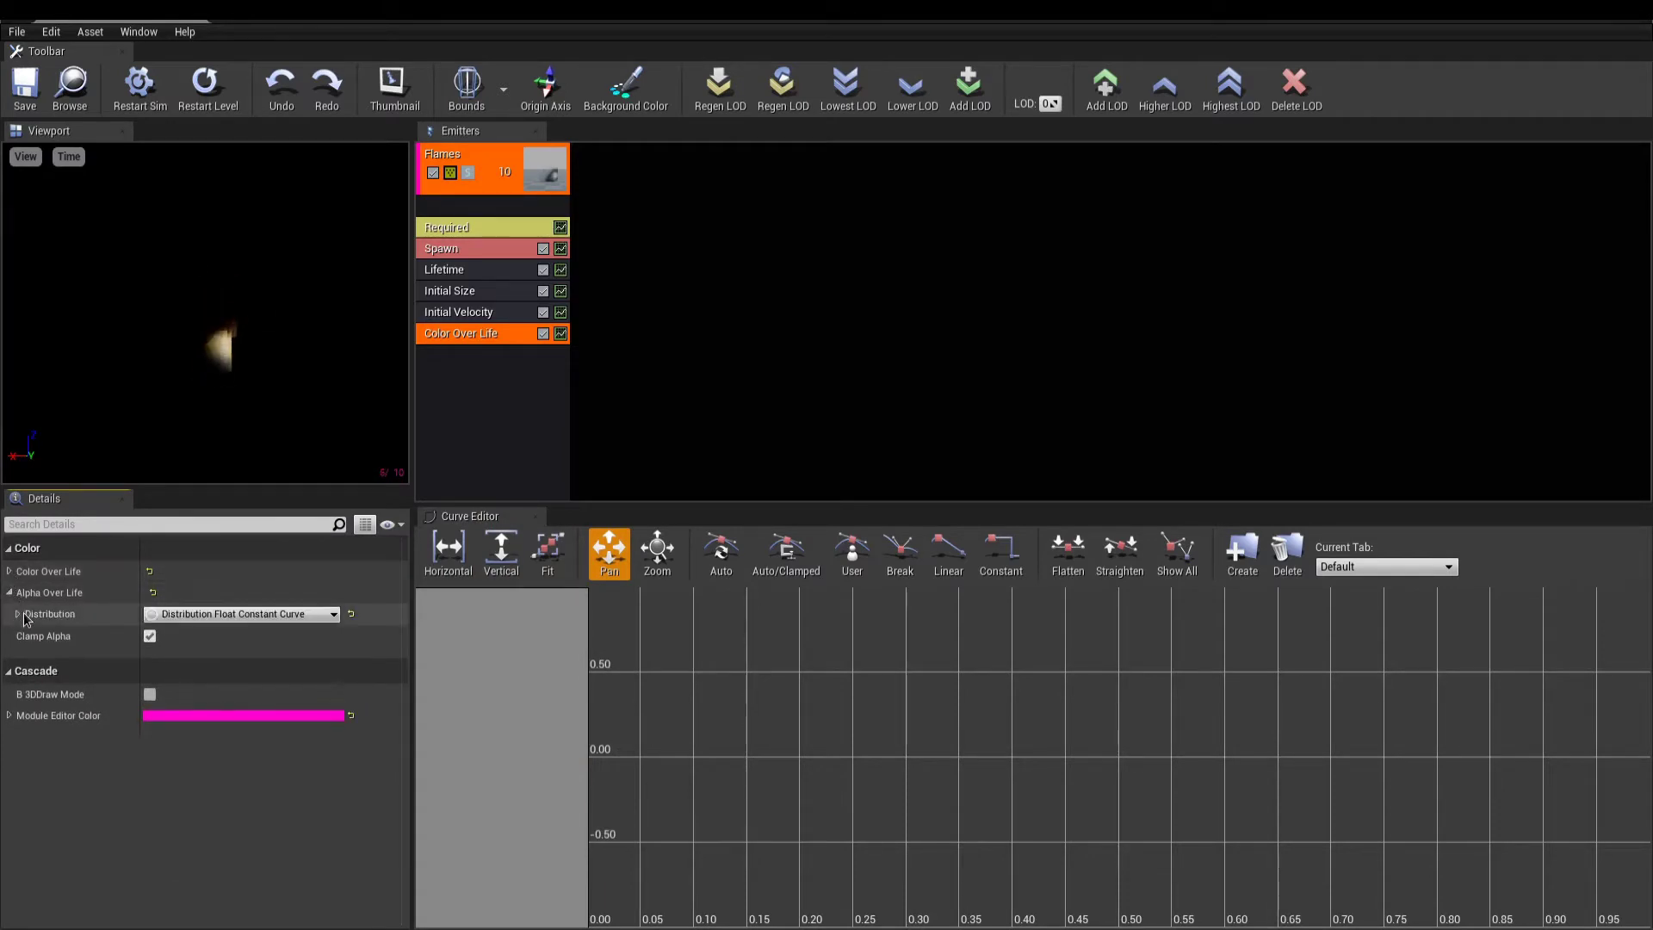
click(18, 614)
click(27, 637)
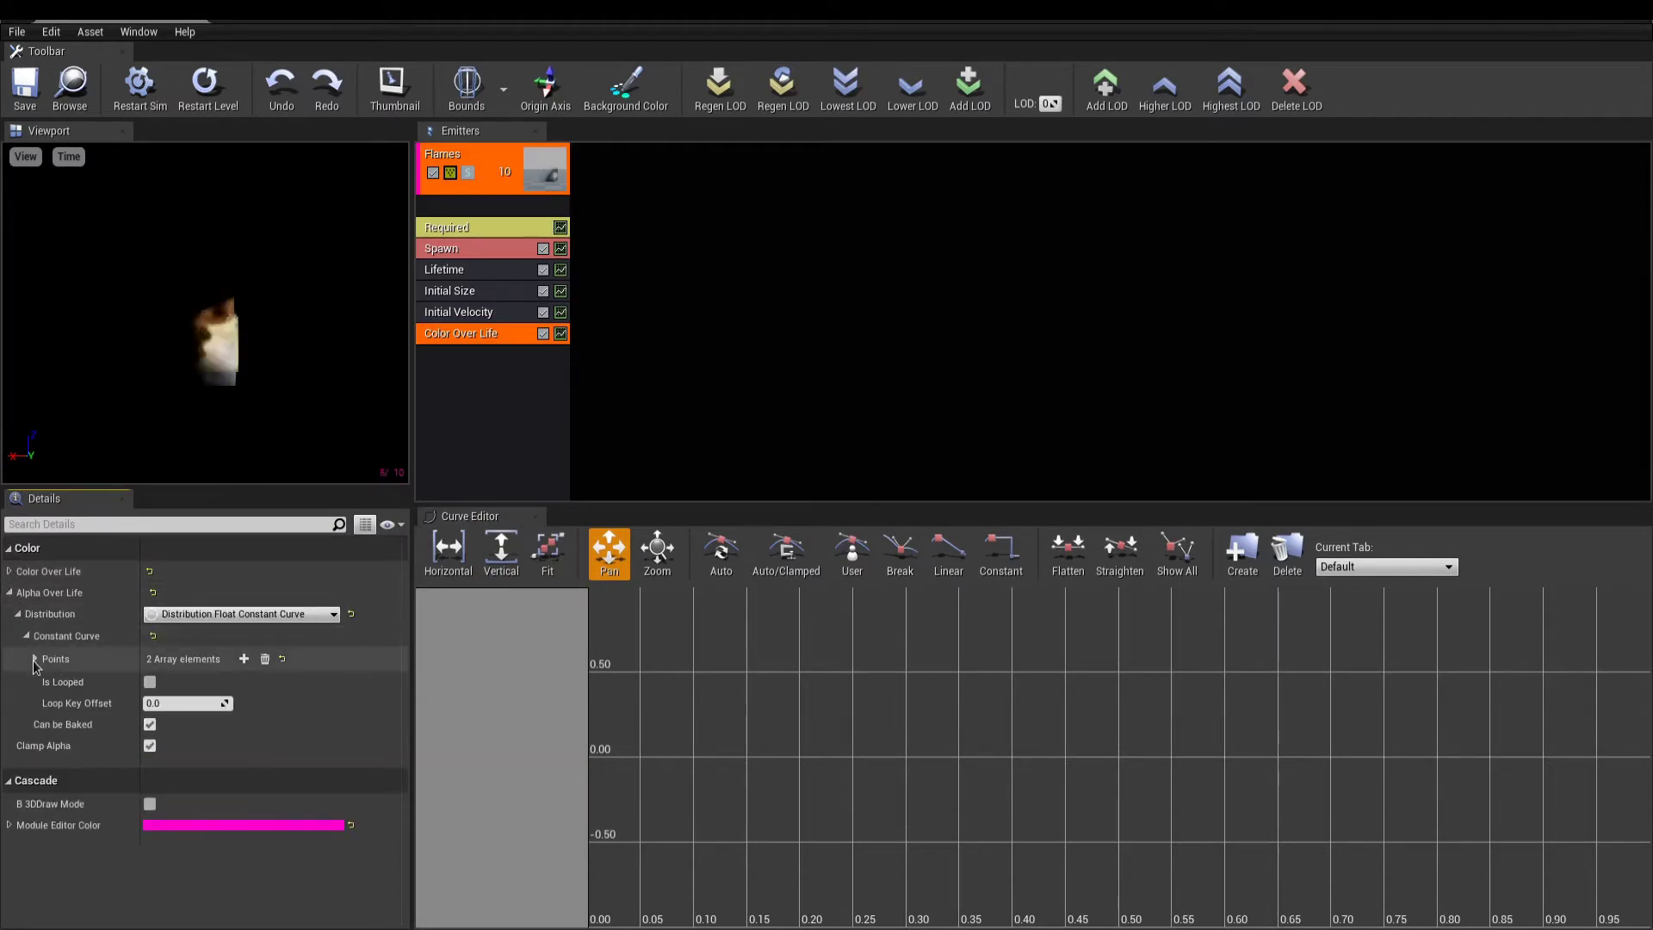
click(35, 658)
click(44, 681)
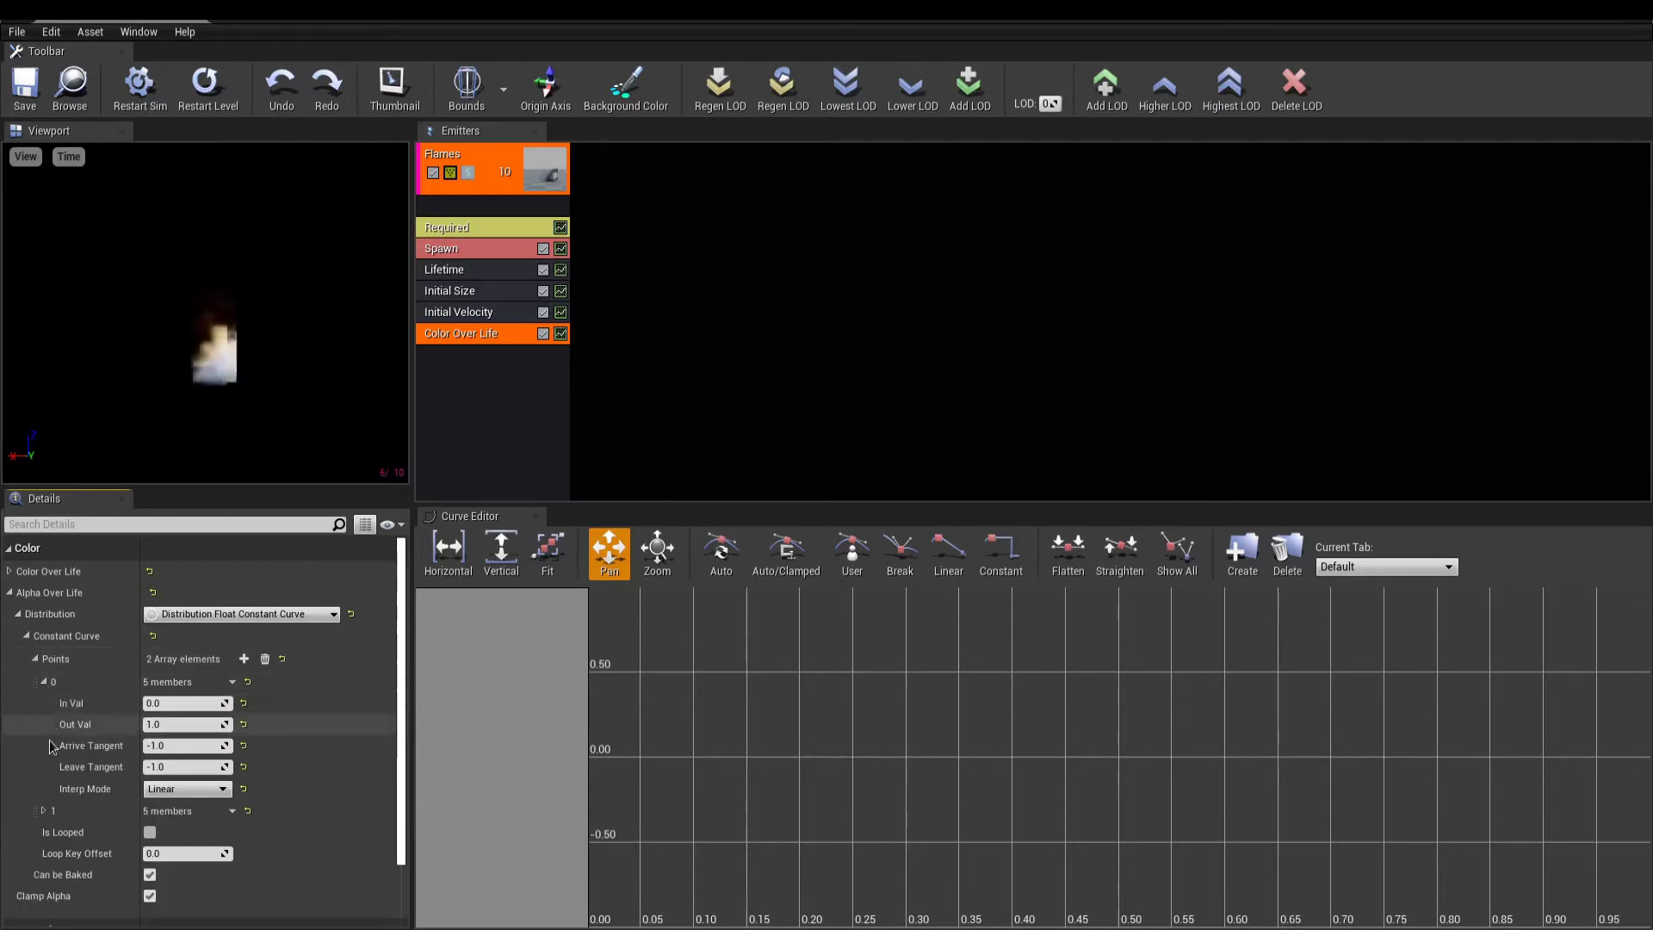
click(44, 811)
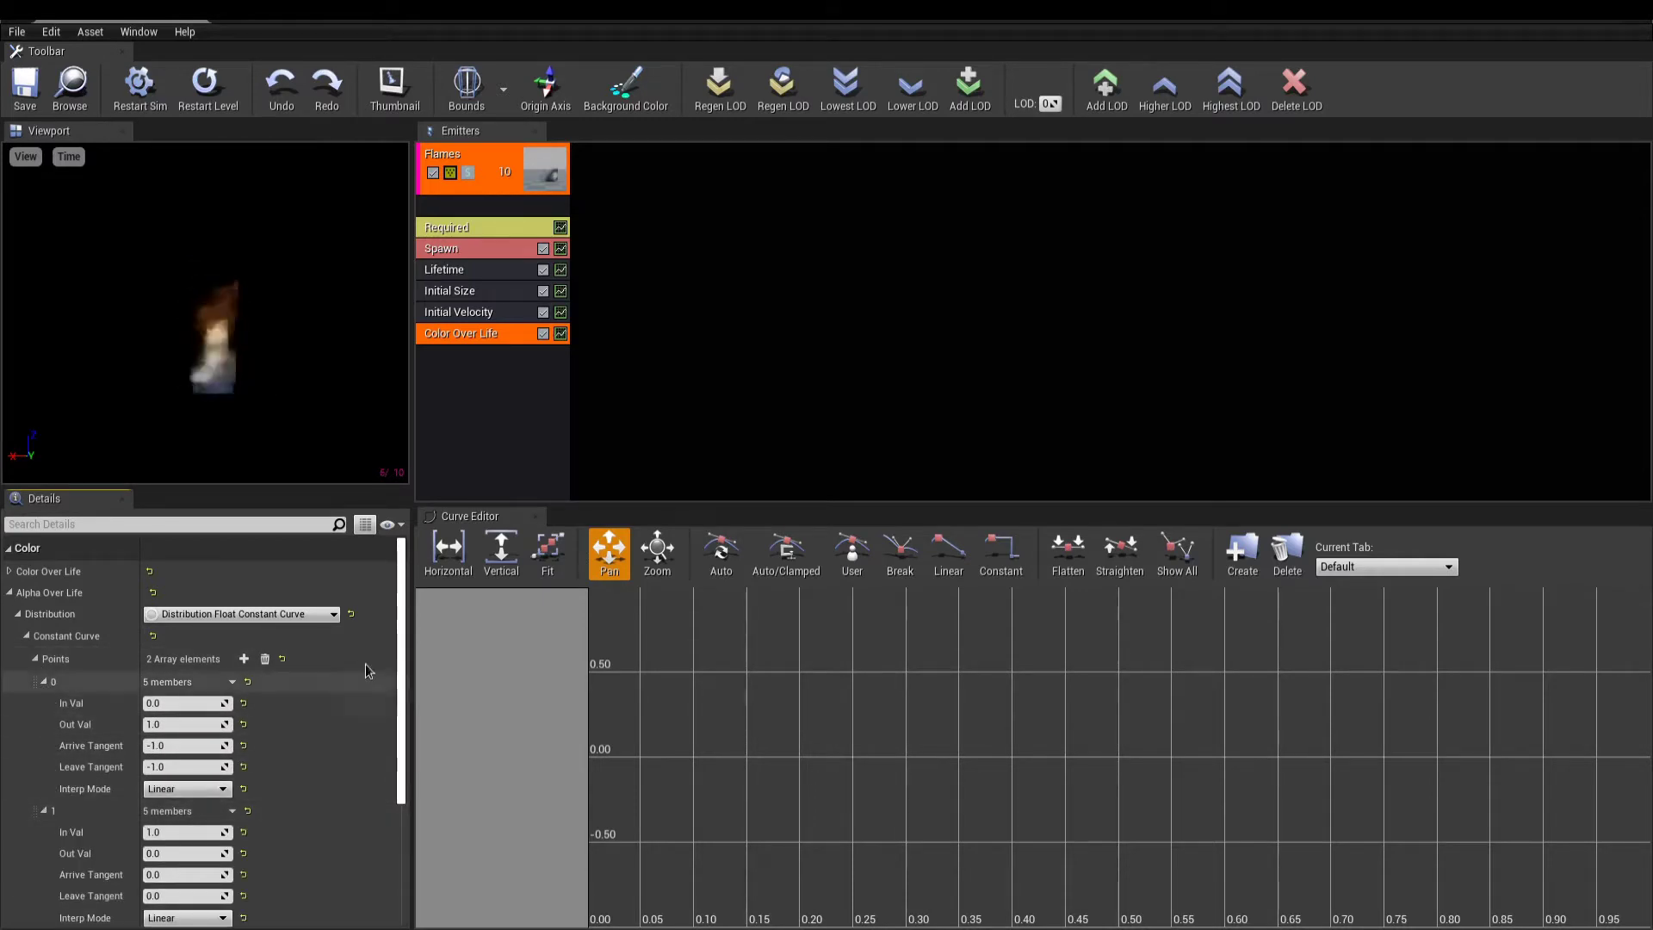
drag(402, 621, 420, 683)
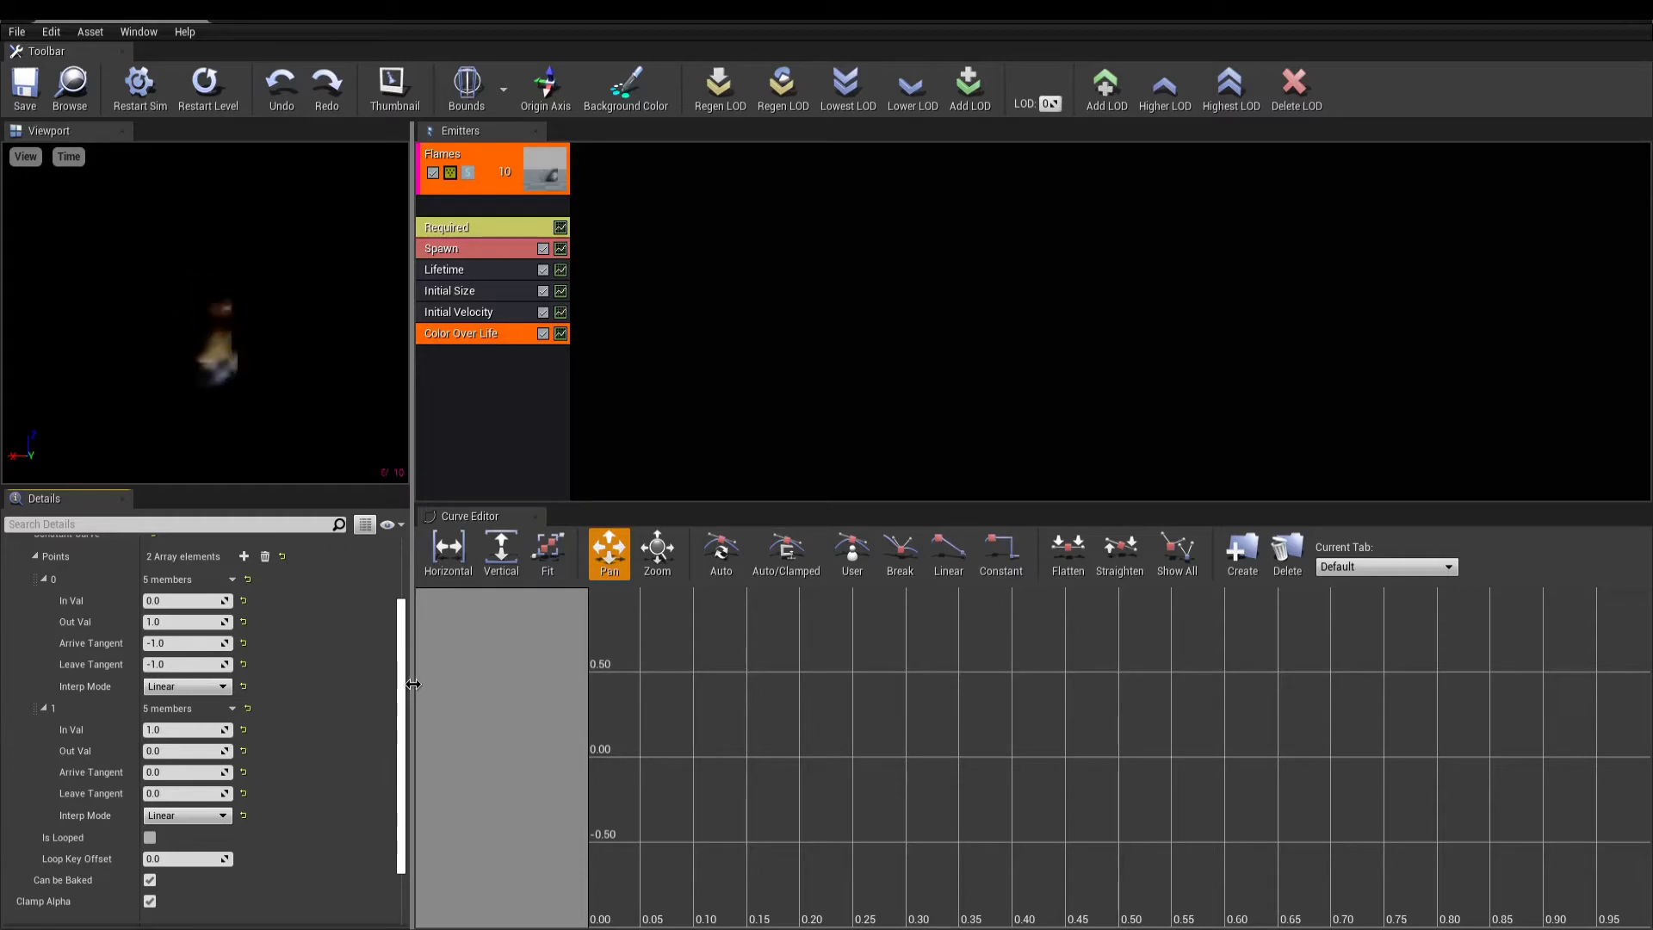
scroll(968, 756, down, 3)
- Show the Color Over Life module's curves in the Curve Editor, hide the ColorOverLife curve and fit the view to AlphaOverLife
right_click(968, 758)
click(930, 759)
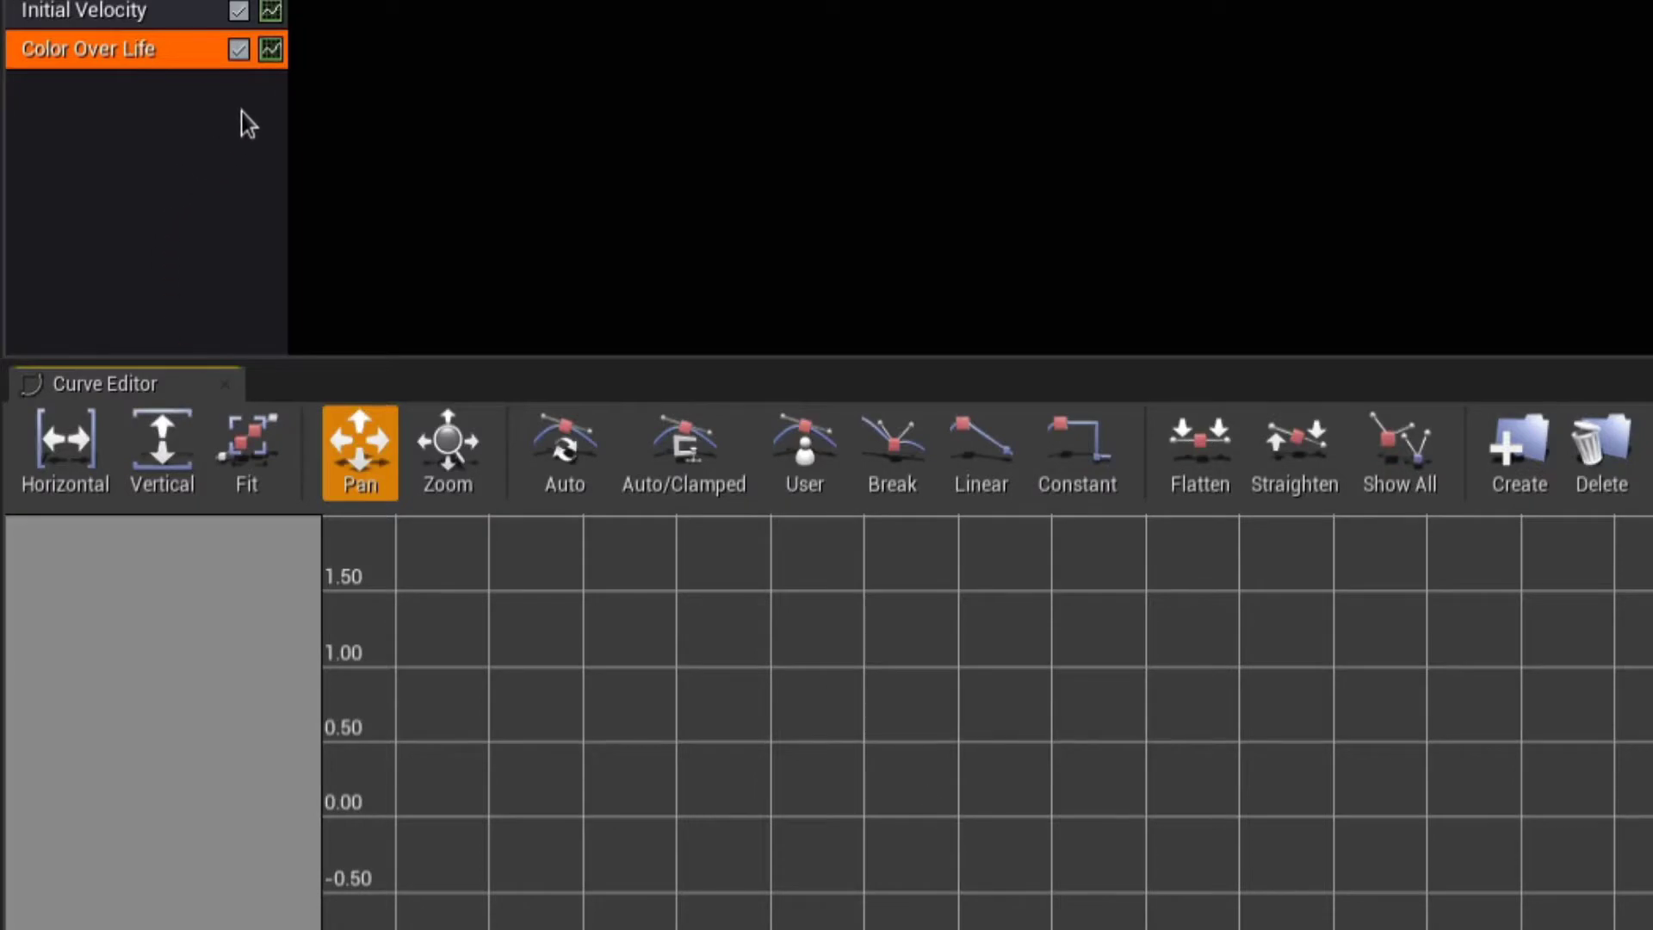
click(269, 50)
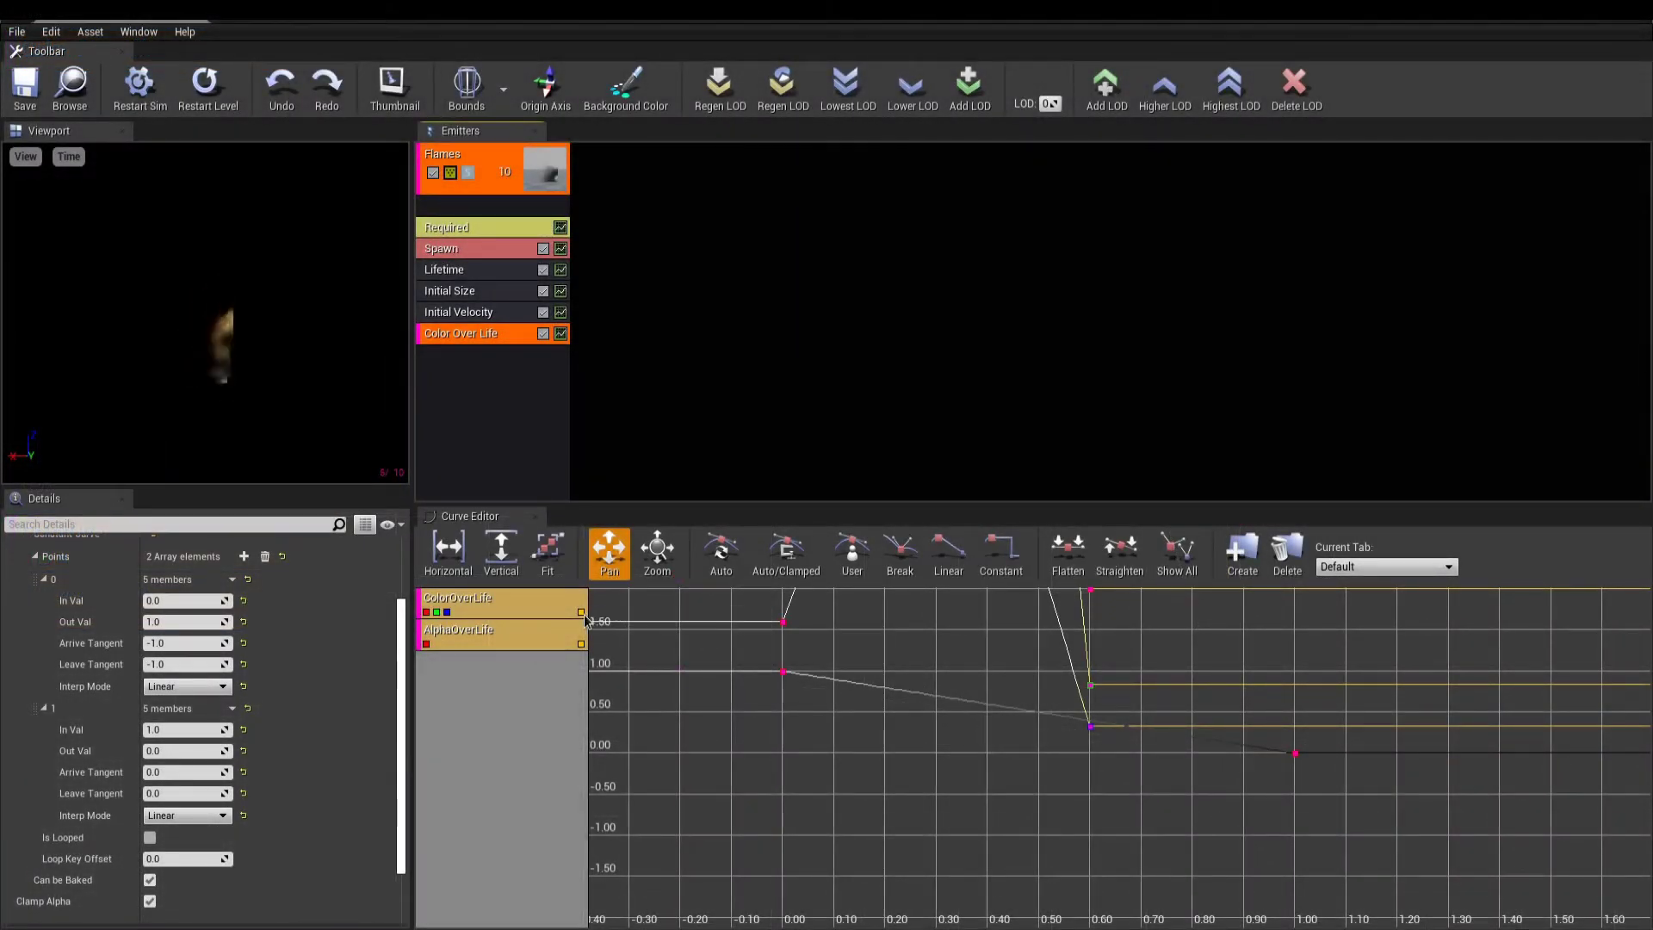
click(581, 613)
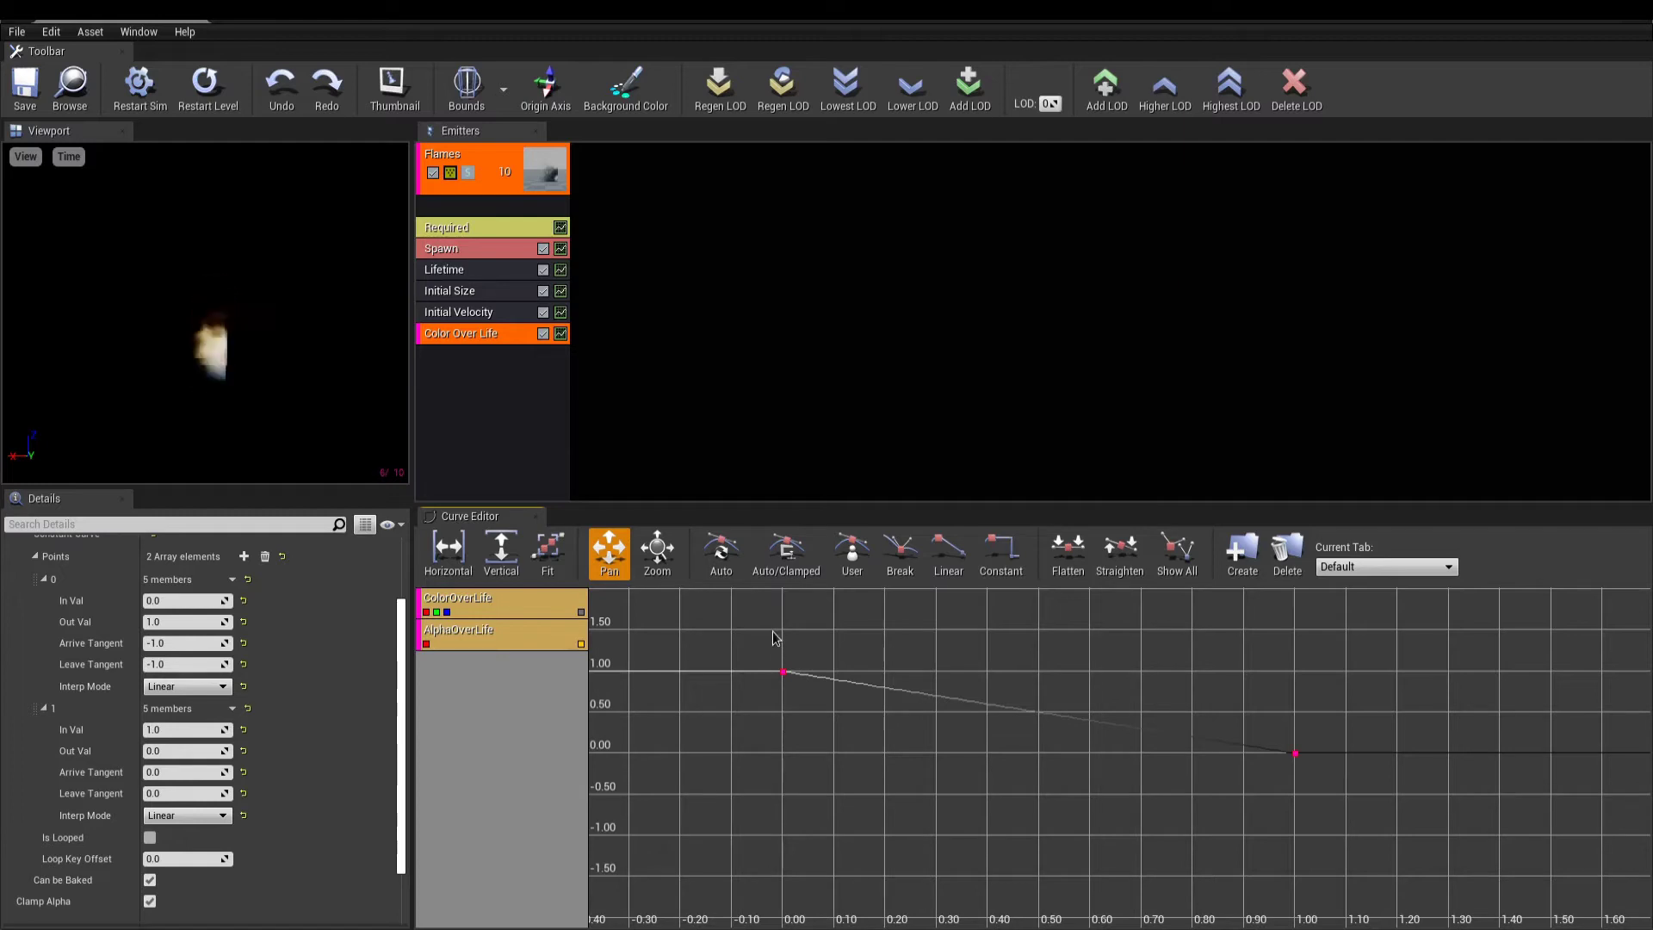
click(551, 555)
- Switch both AlphaOverLife keys to user tangents and reshape the curve so it rises from 0 and fades smoothly back to 0
click(1323, 844)
ctrl+drag(1291, 845, 1252, 848)
click(851, 554)
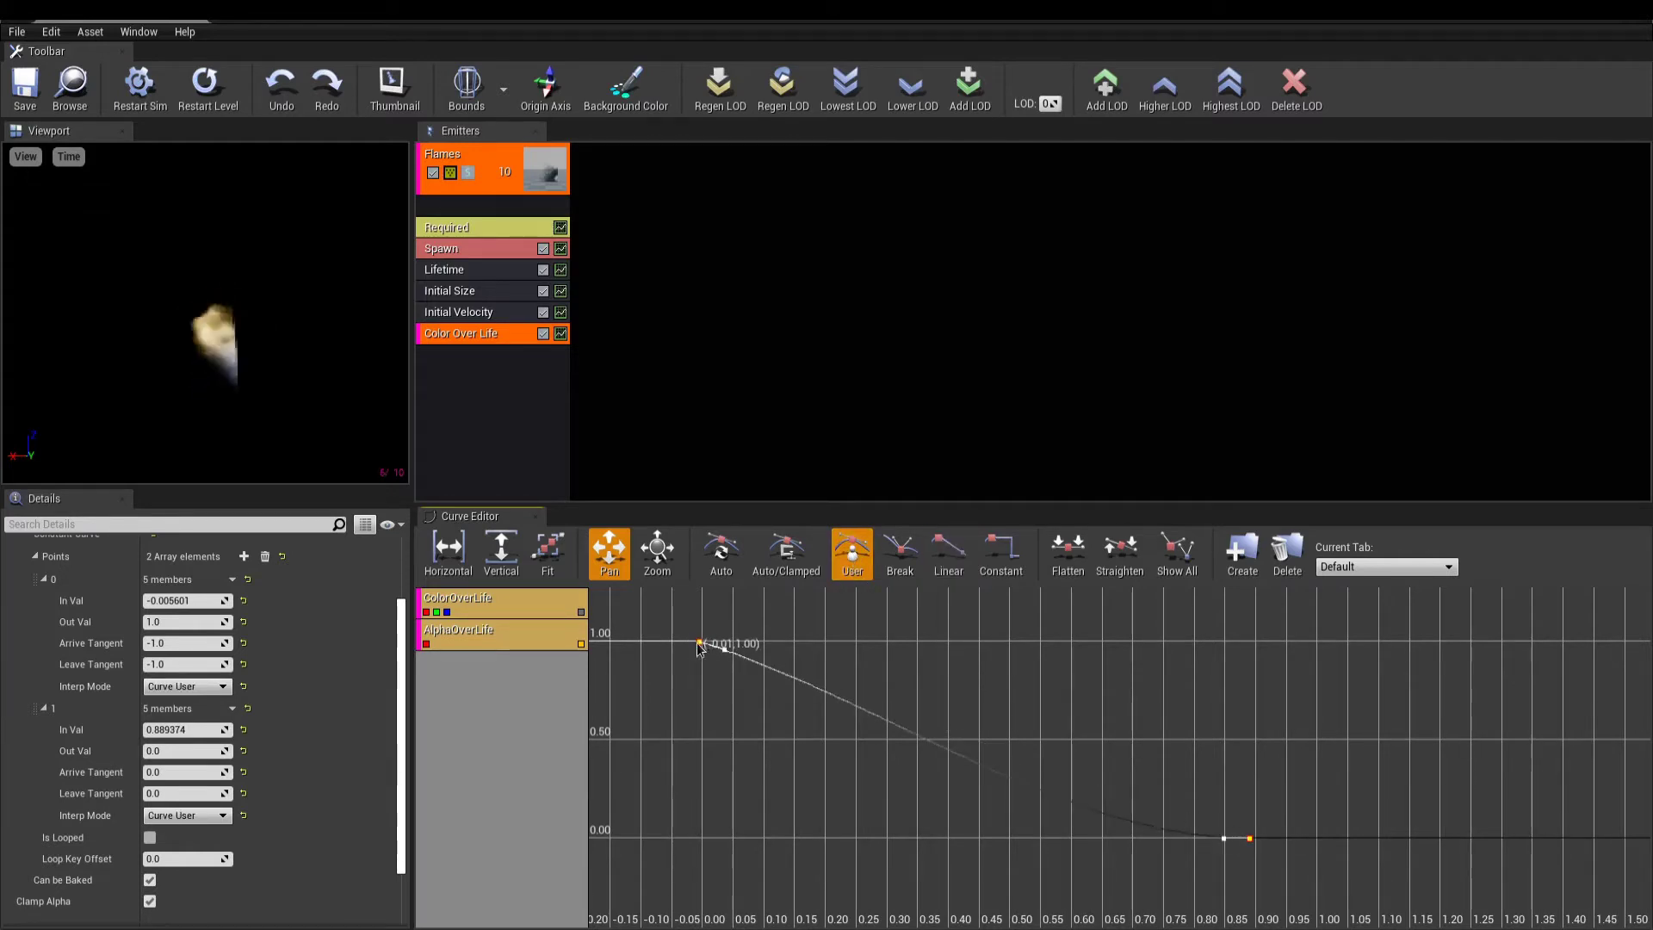
ctrl+drag(698, 675, 755, 723)
click(1250, 838)
ctrl+drag(1250, 839, 1324, 844)
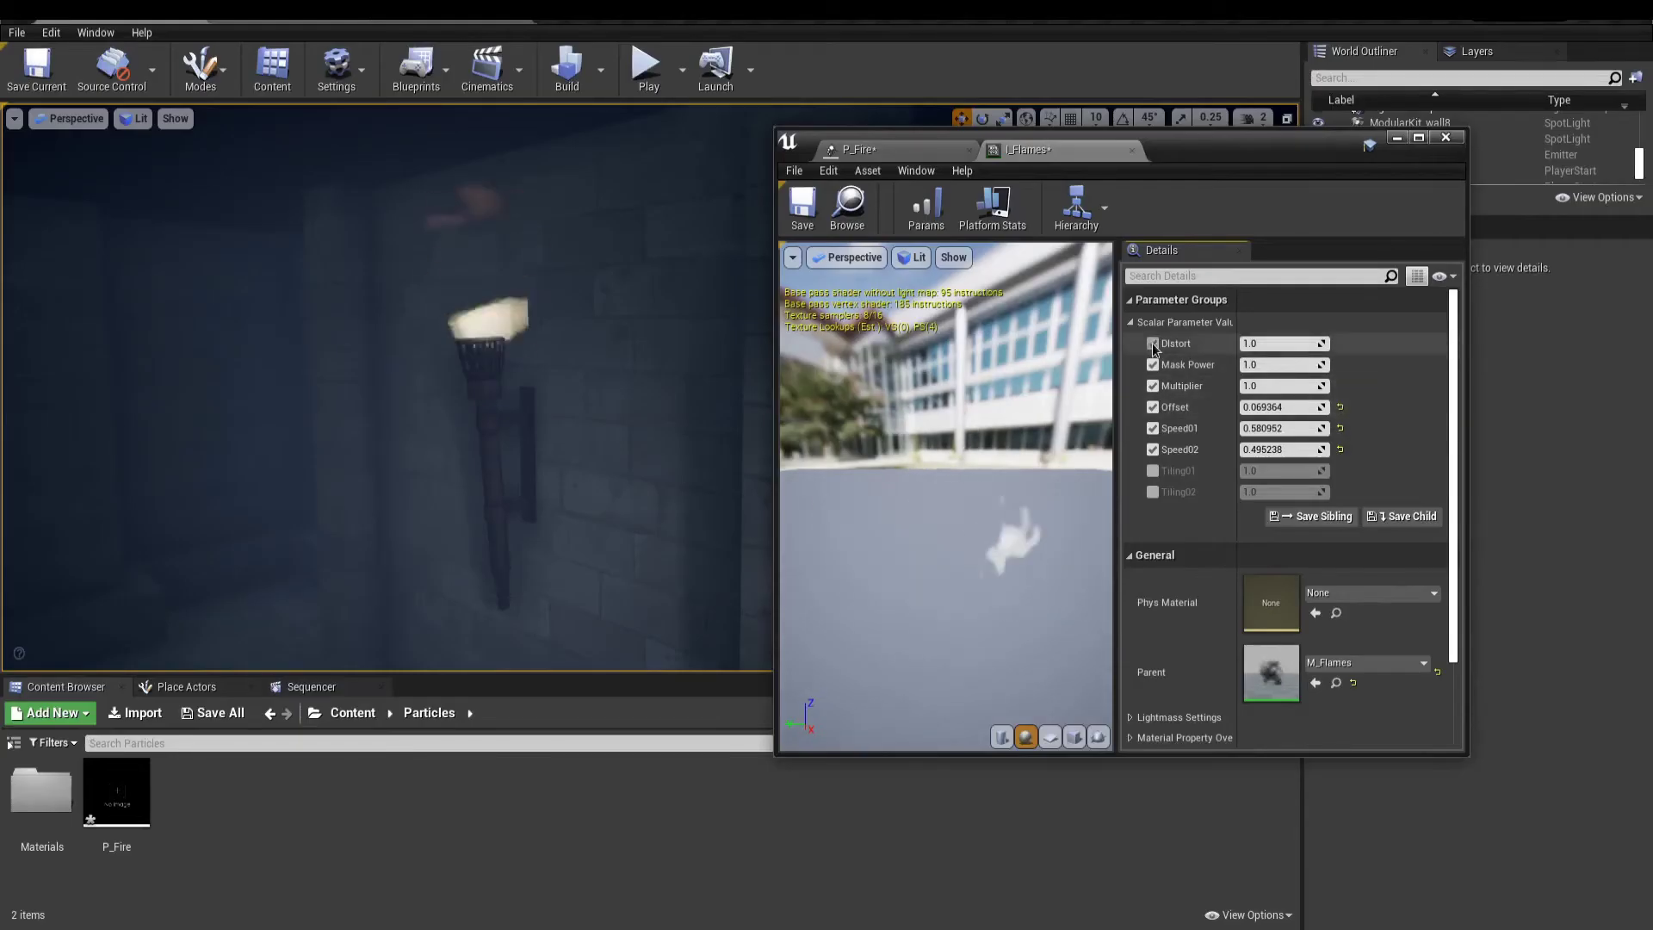
- Enable the Mask Power override in I_Flames and raise the brightness value of Color Over Life point 1's orange Out Val to 100
click(1152, 365)
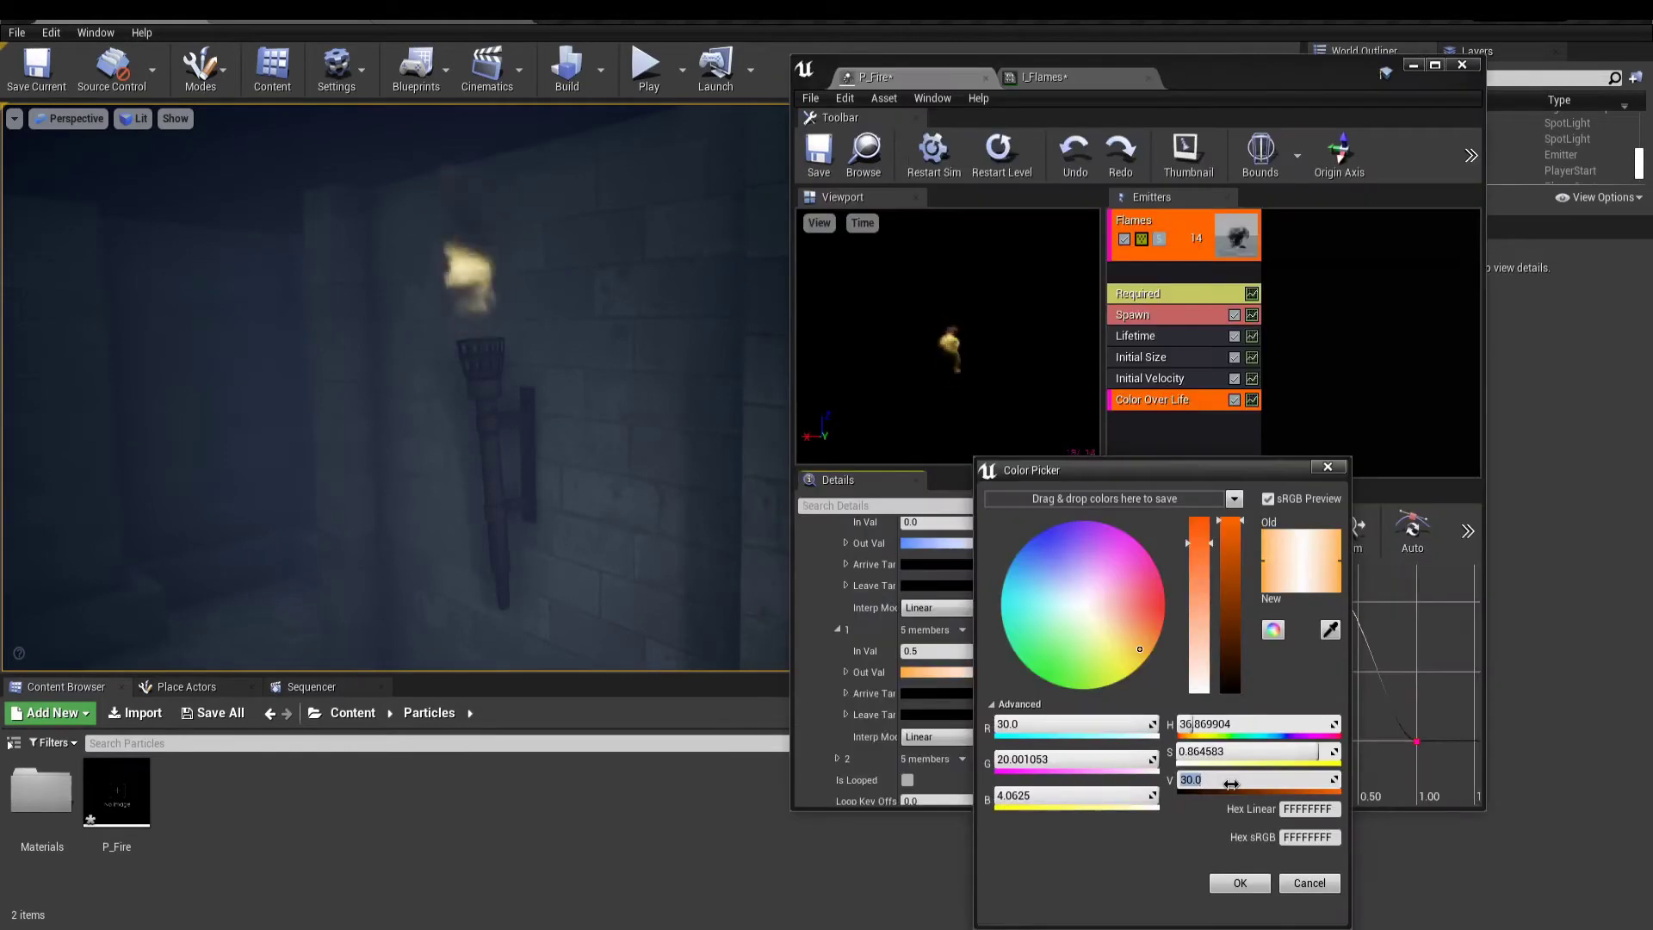
text(100)
key(Return)
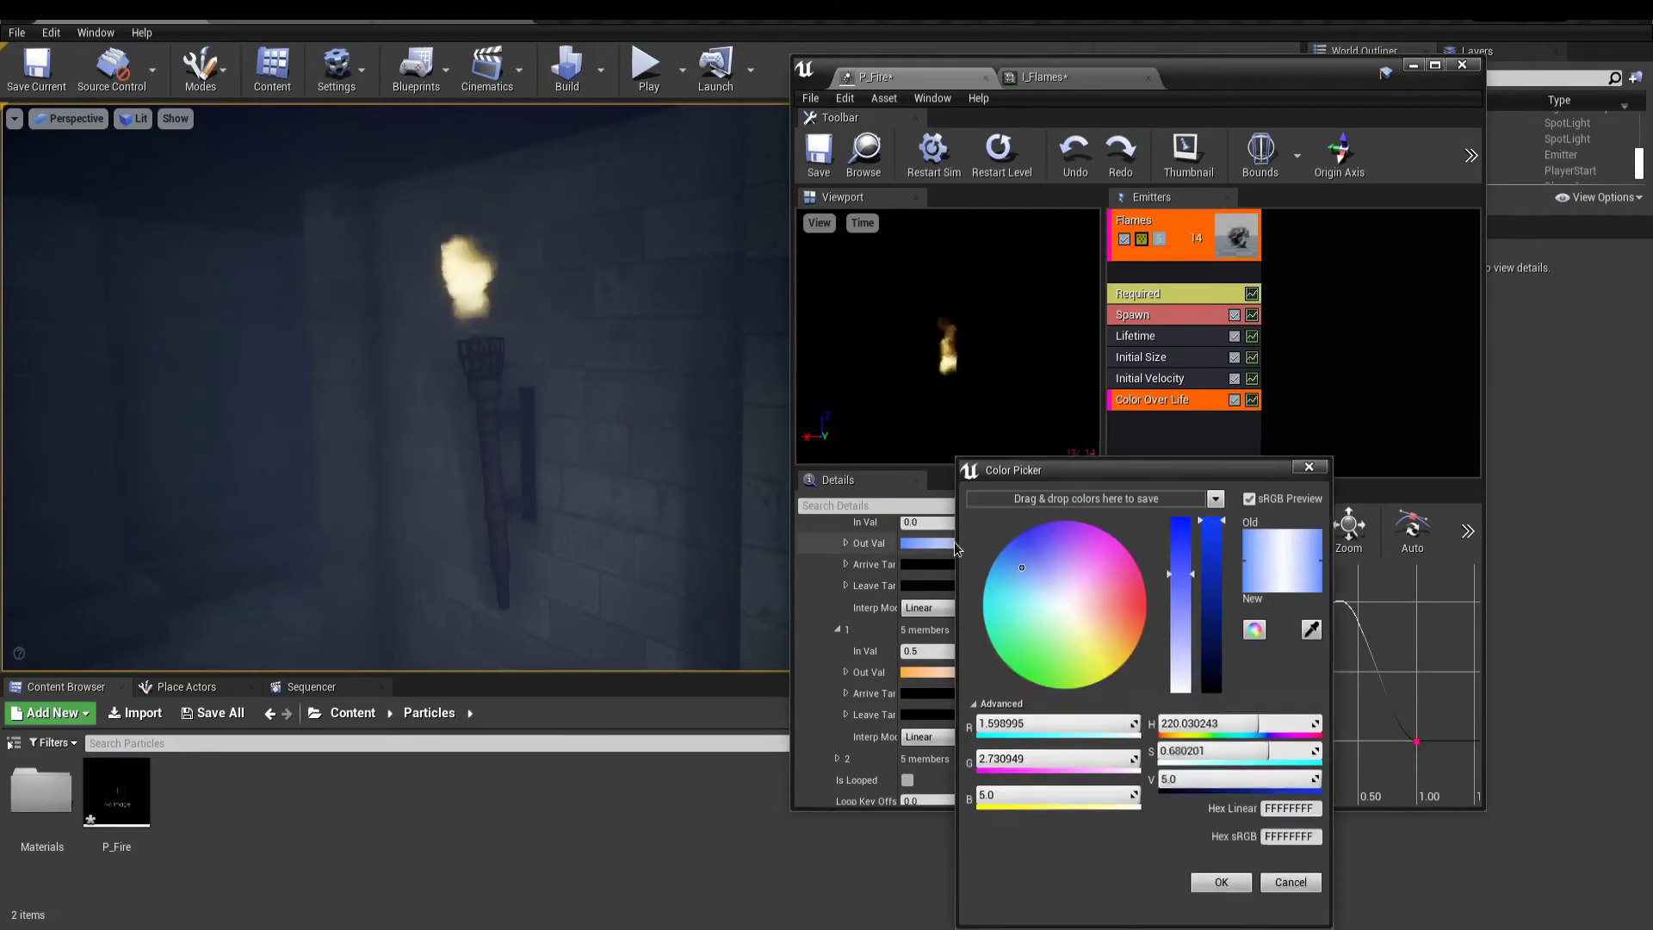
text(50)
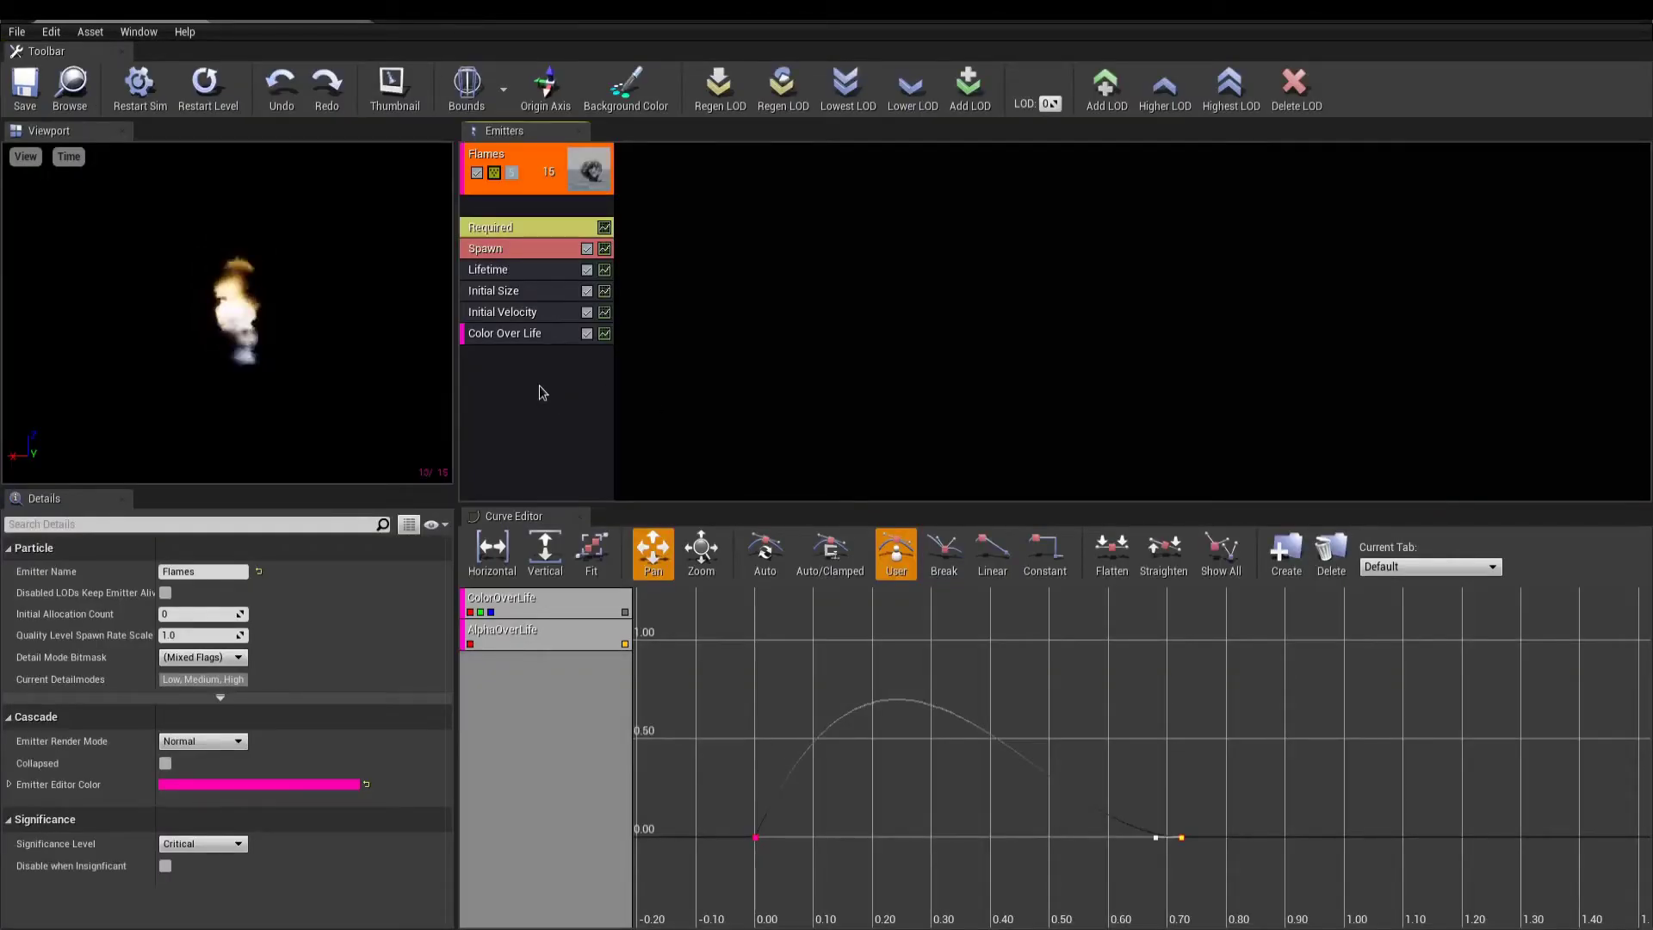
- Add the Initial Rotation Rate and Size By Life modules to the Flames emitter
right_click(542, 392)
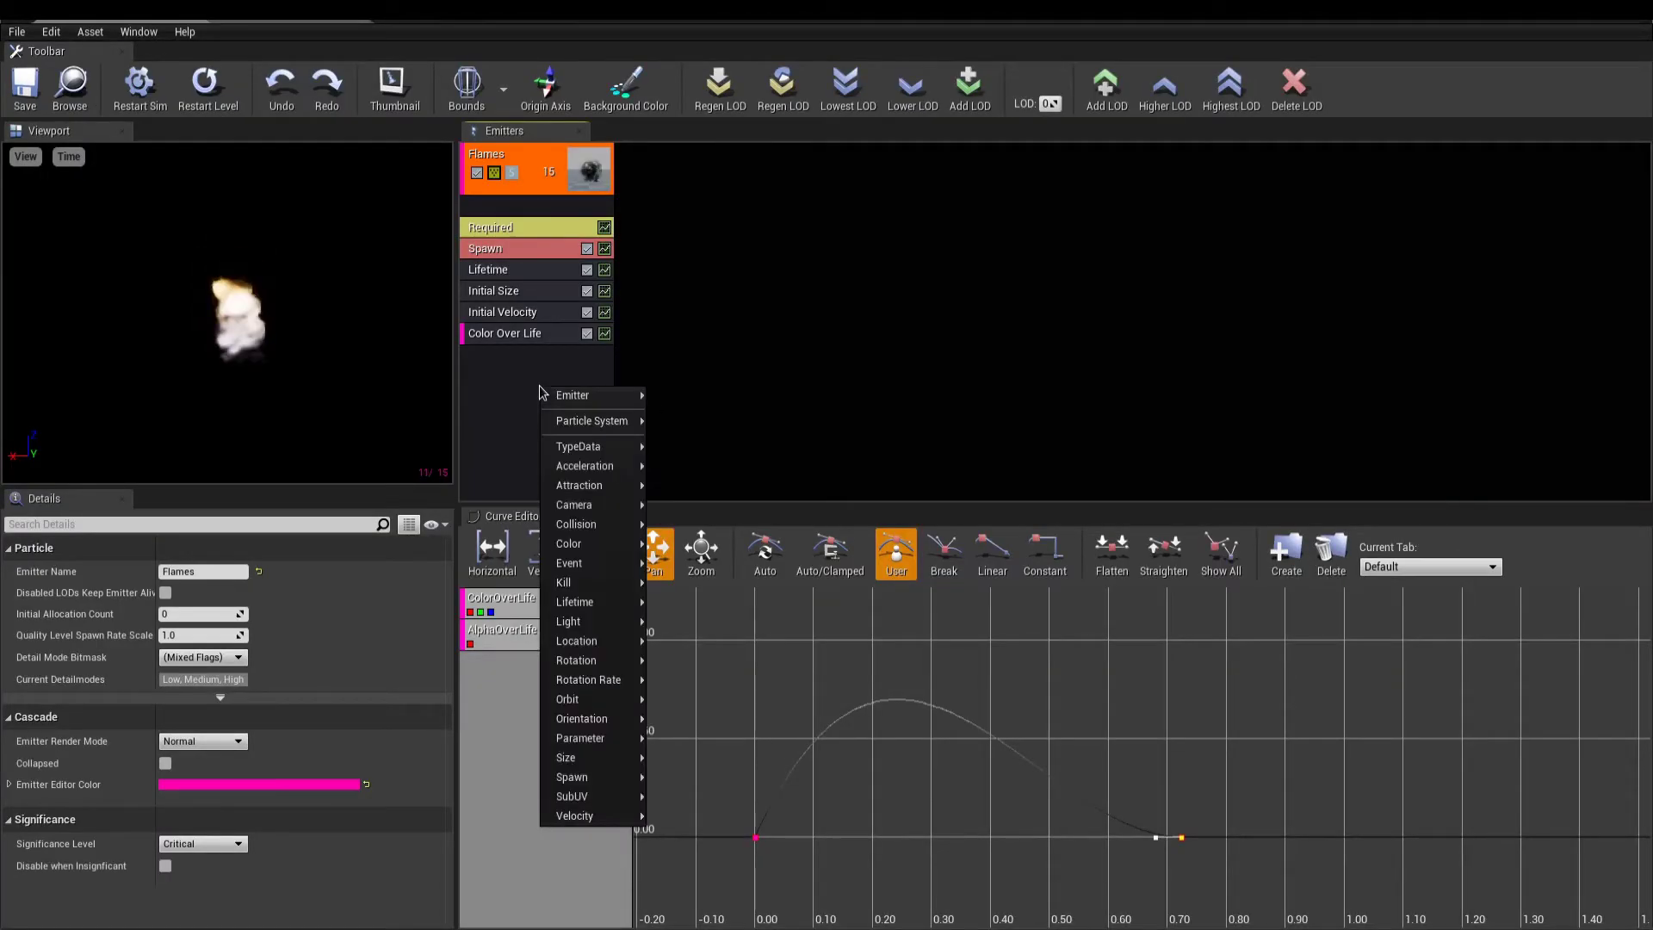
mouse_move(620, 691)
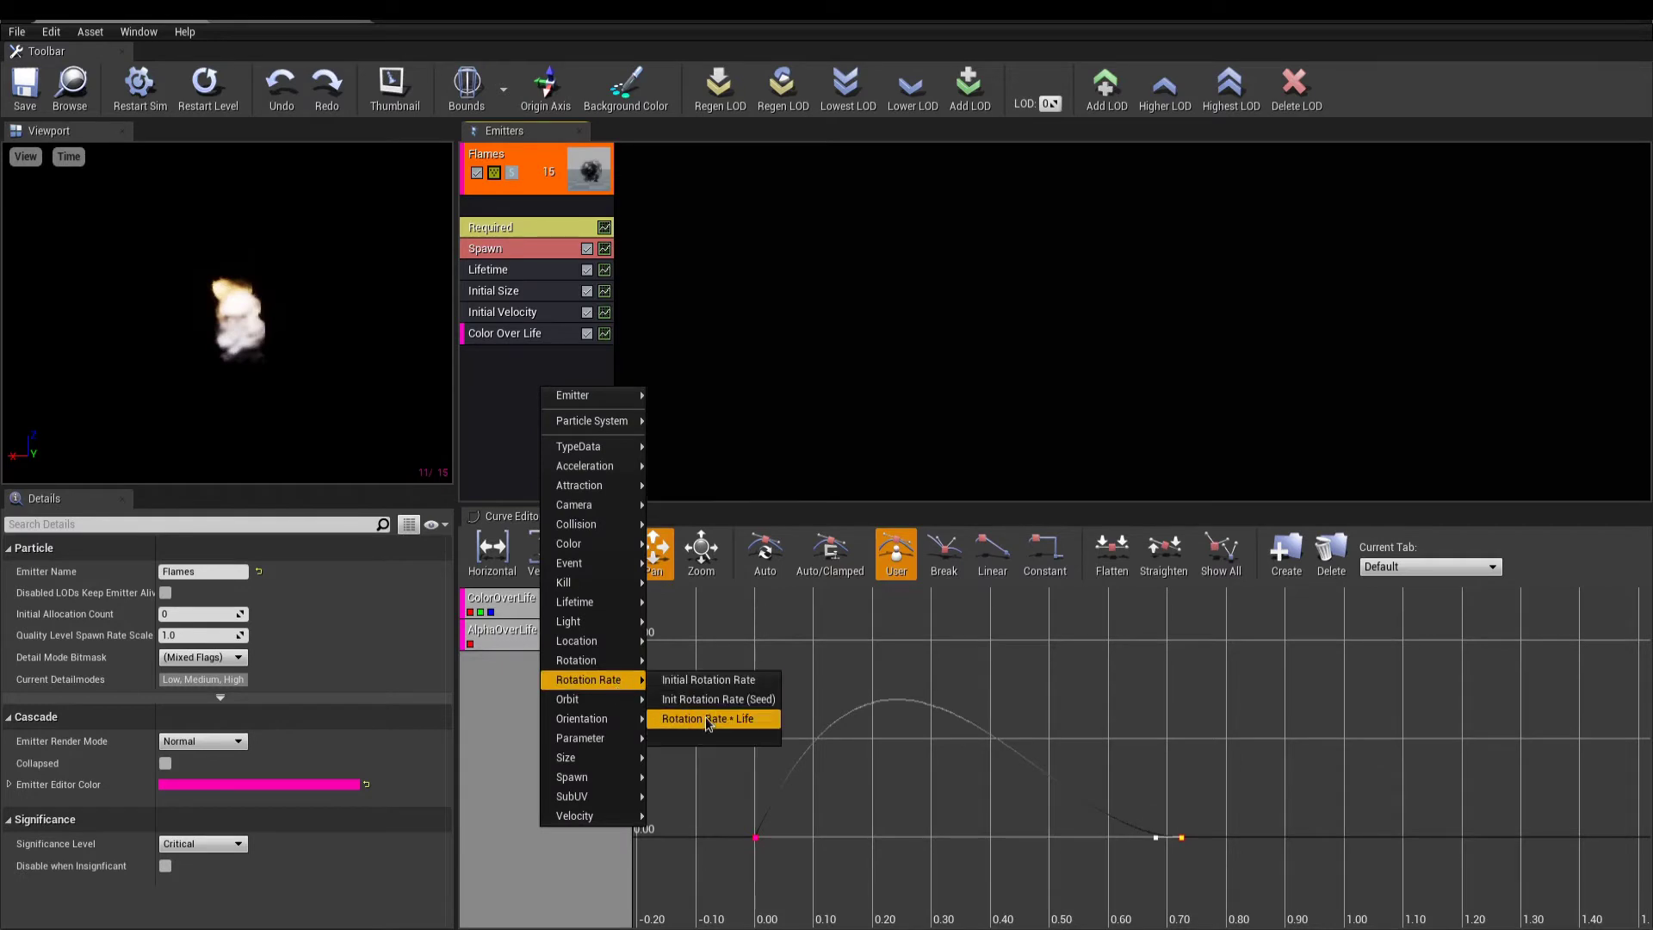
click(707, 680)
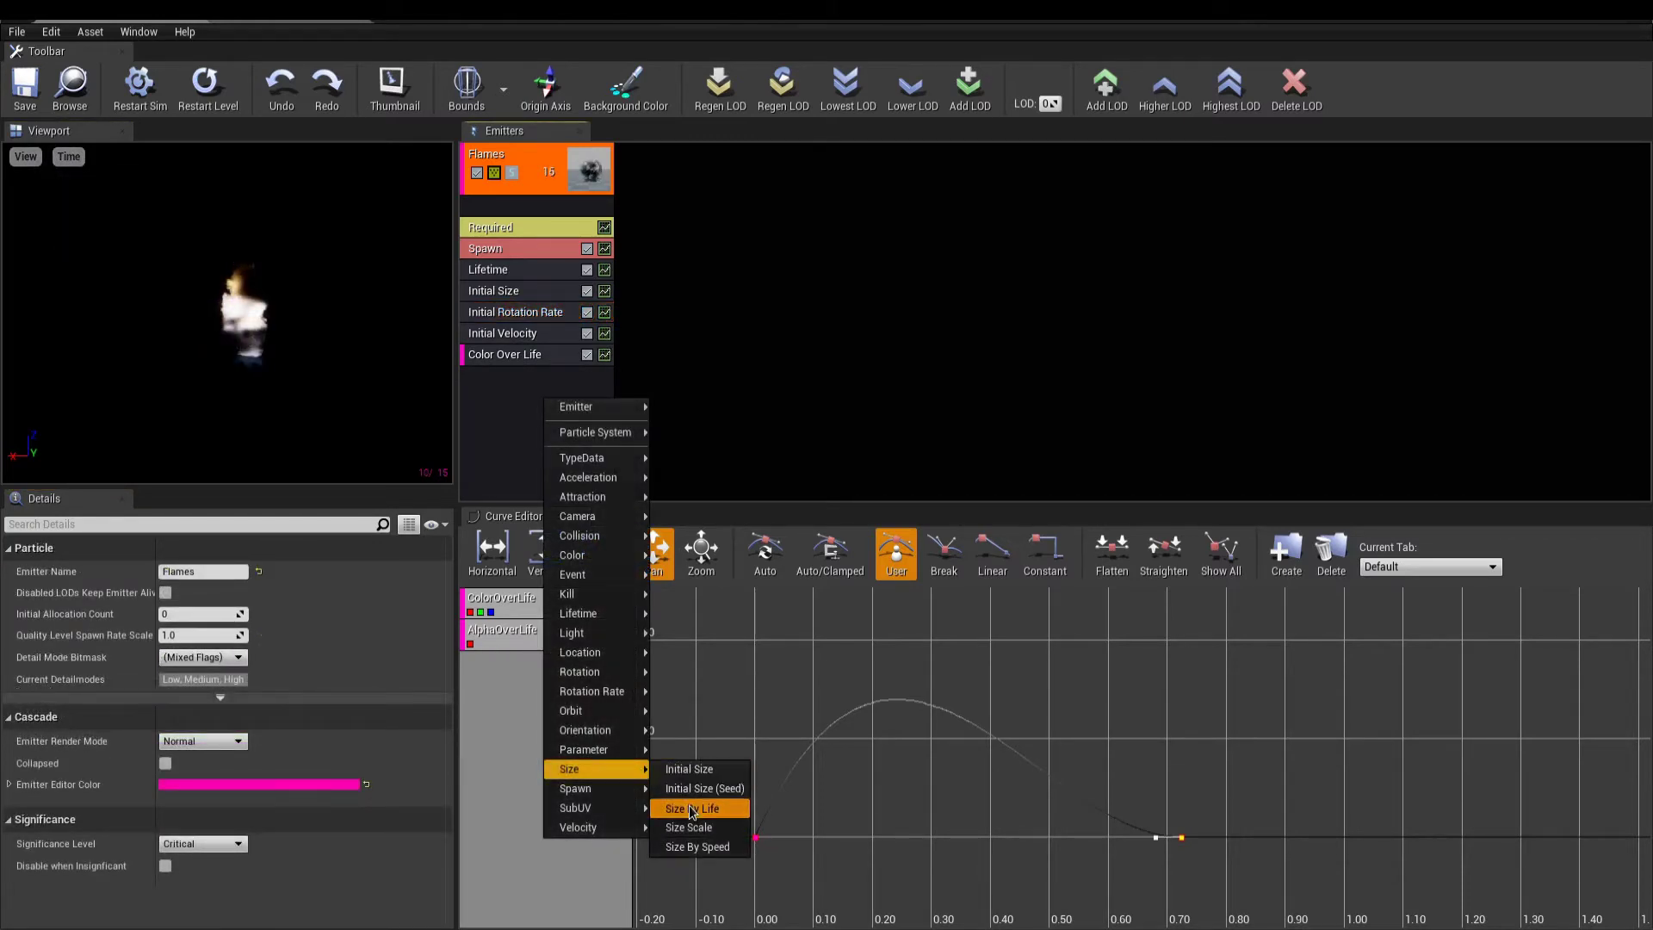
click(691, 809)
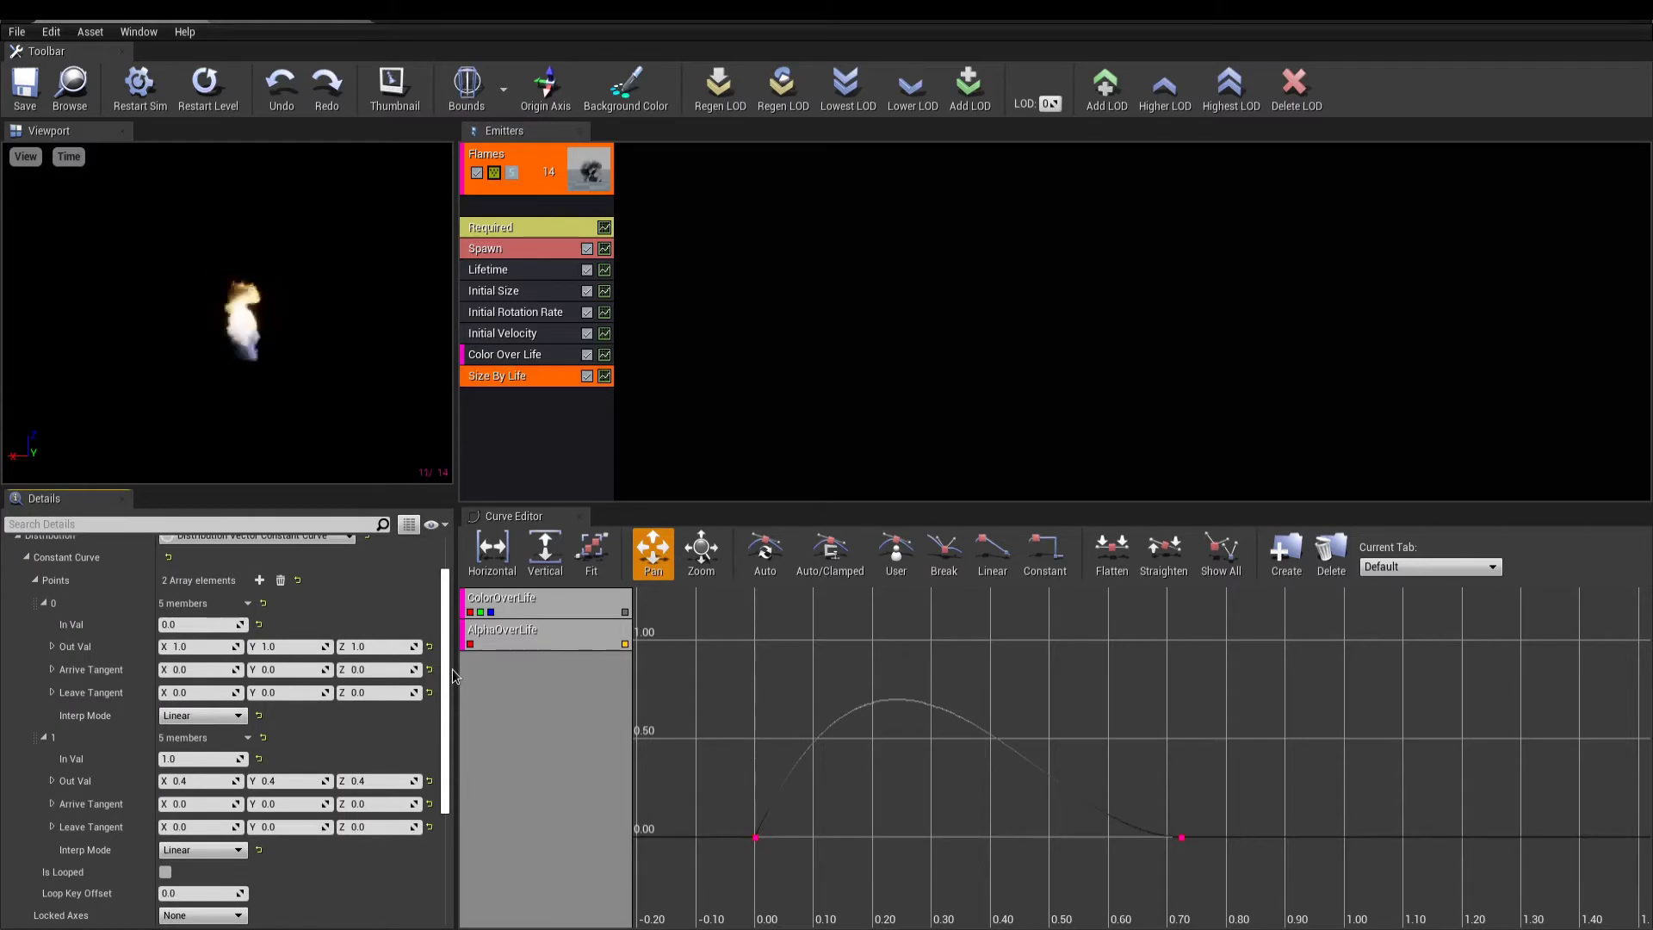
- Add an Acceleration/Life module to the Flames emitter
right_click(533, 417)
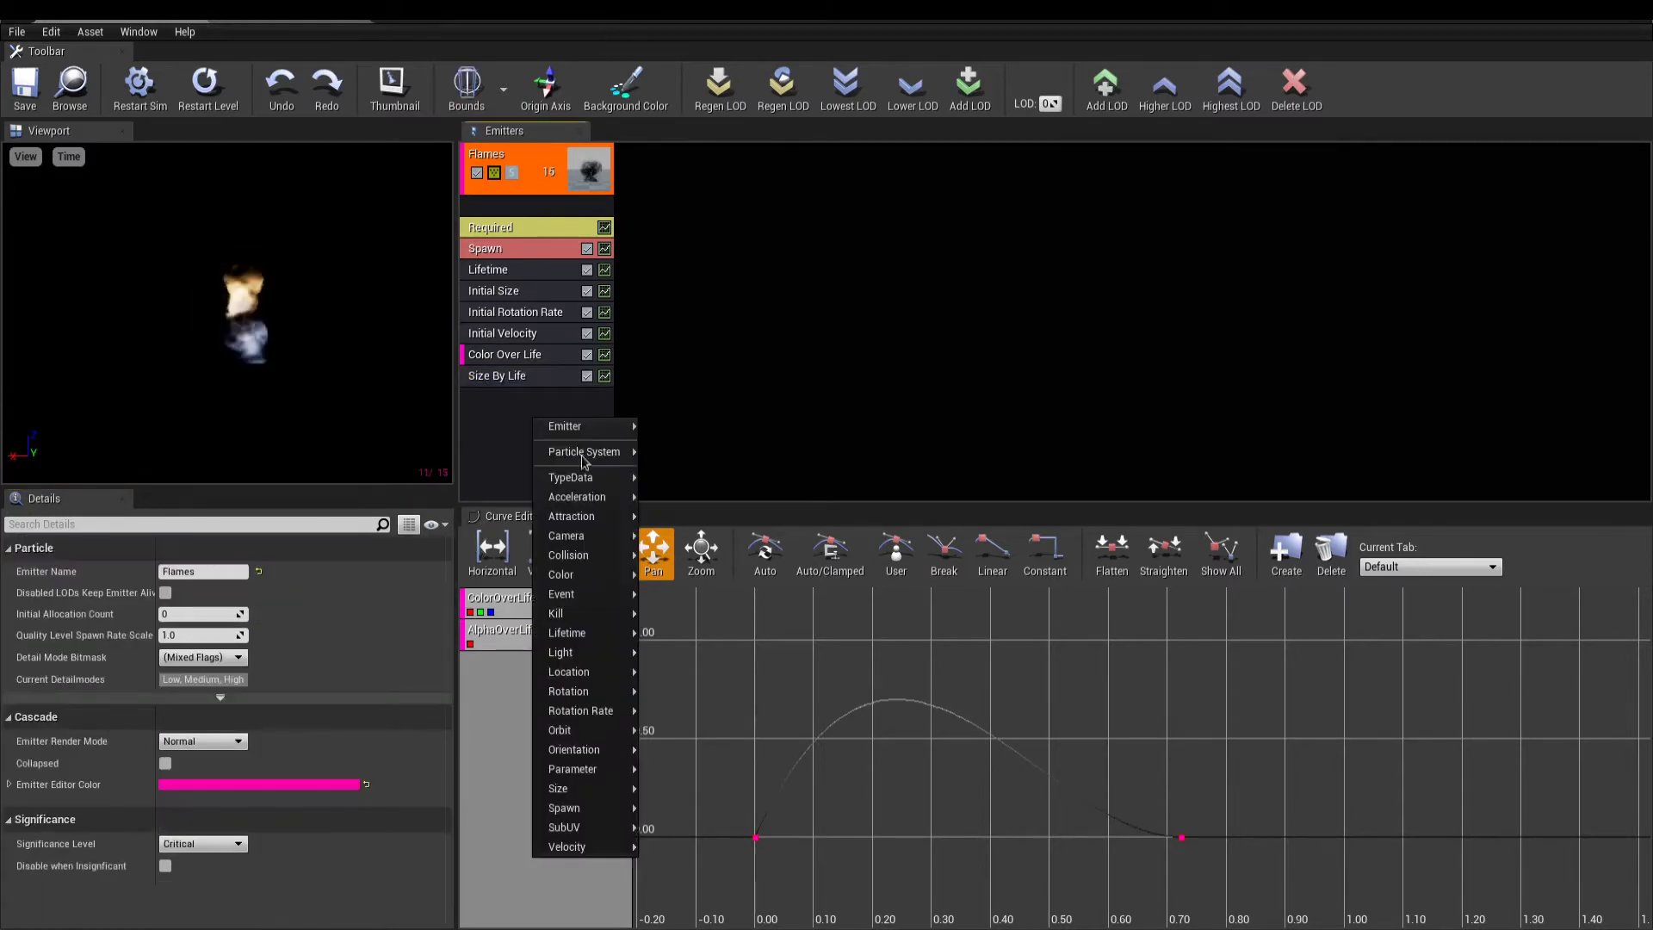
mouse_move(598, 499)
click(693, 574)
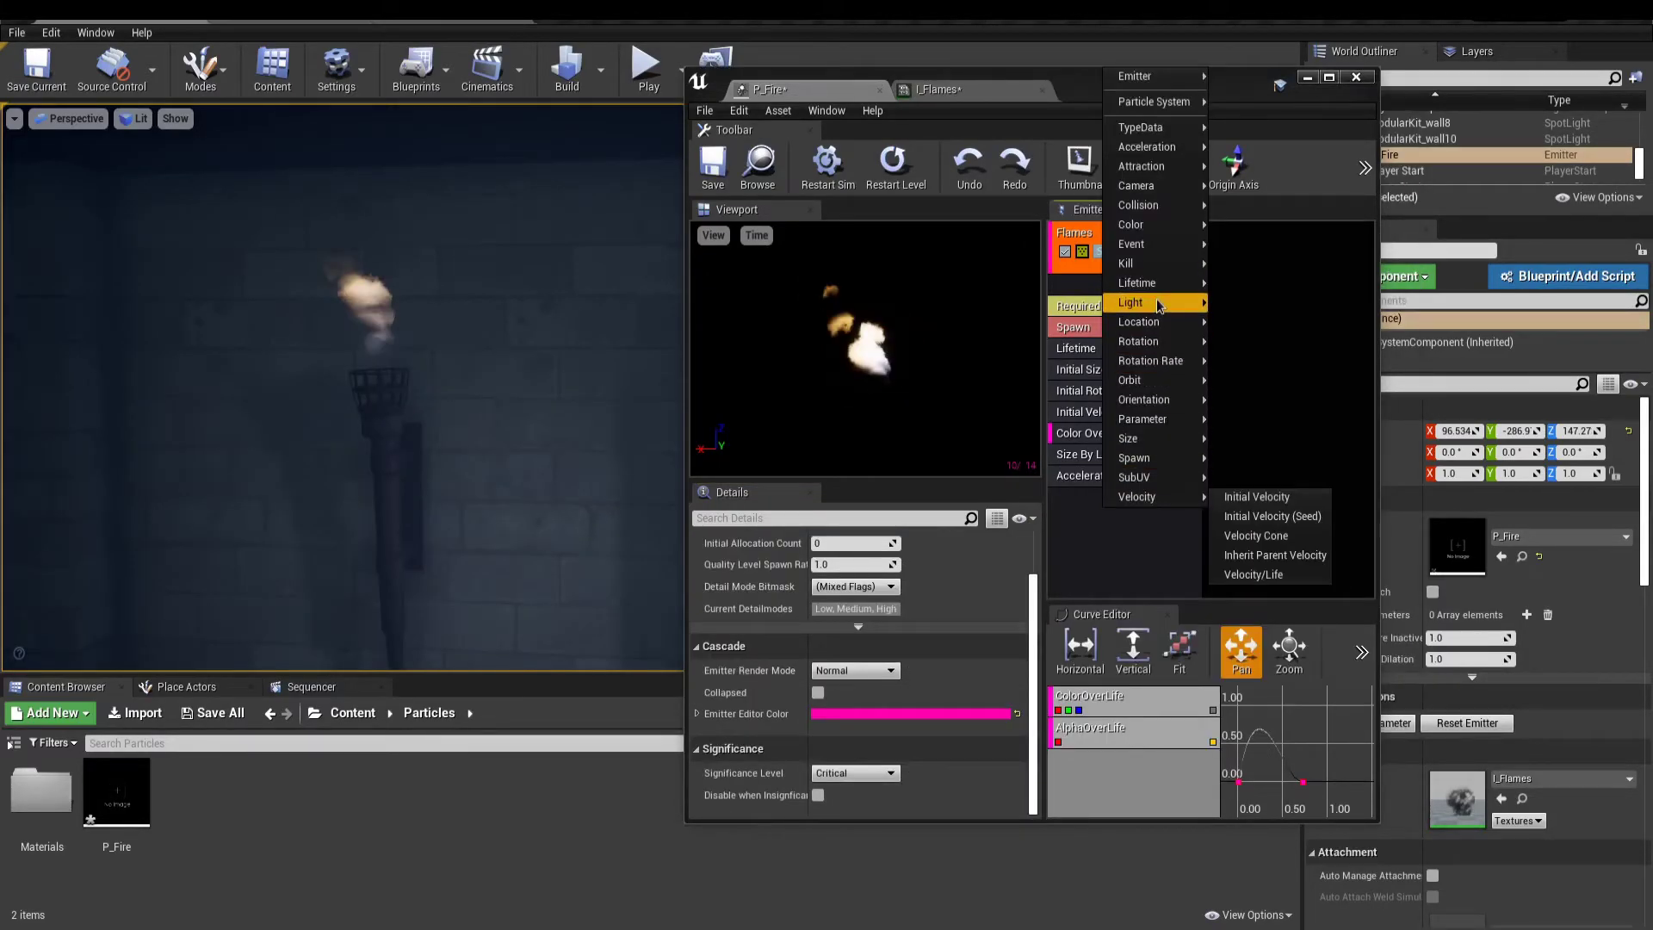
- Add a Light module to the Flames emitter and adjust the end key of the AlphaOverLife curve
mouse_move(1159, 305)
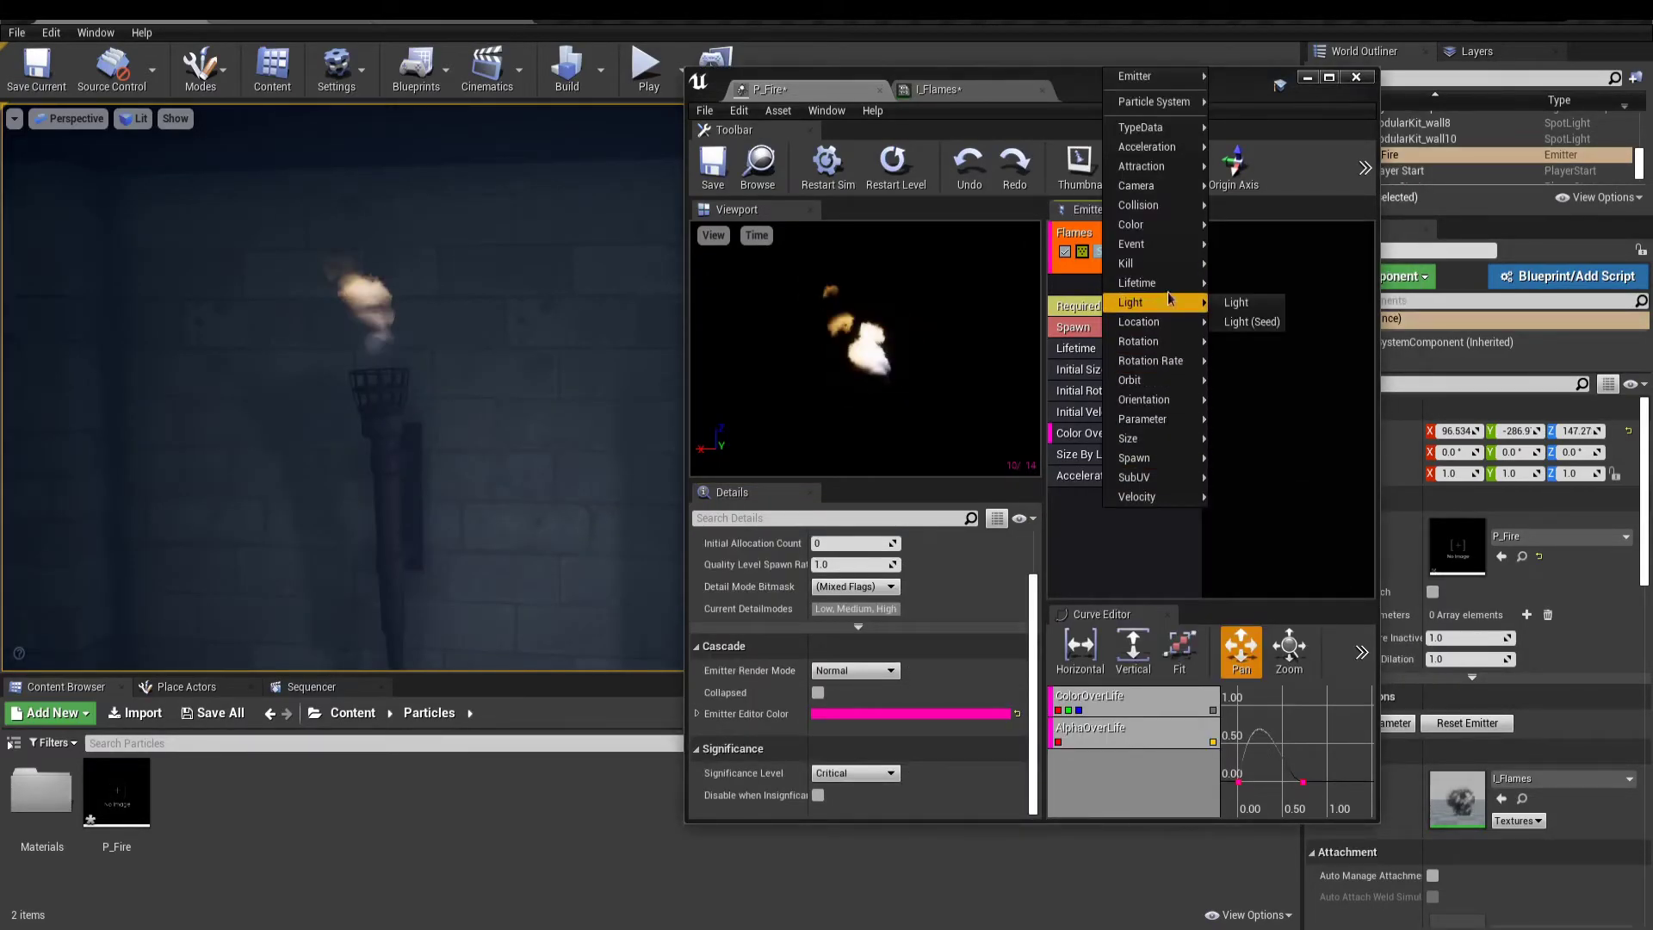
click(1241, 304)
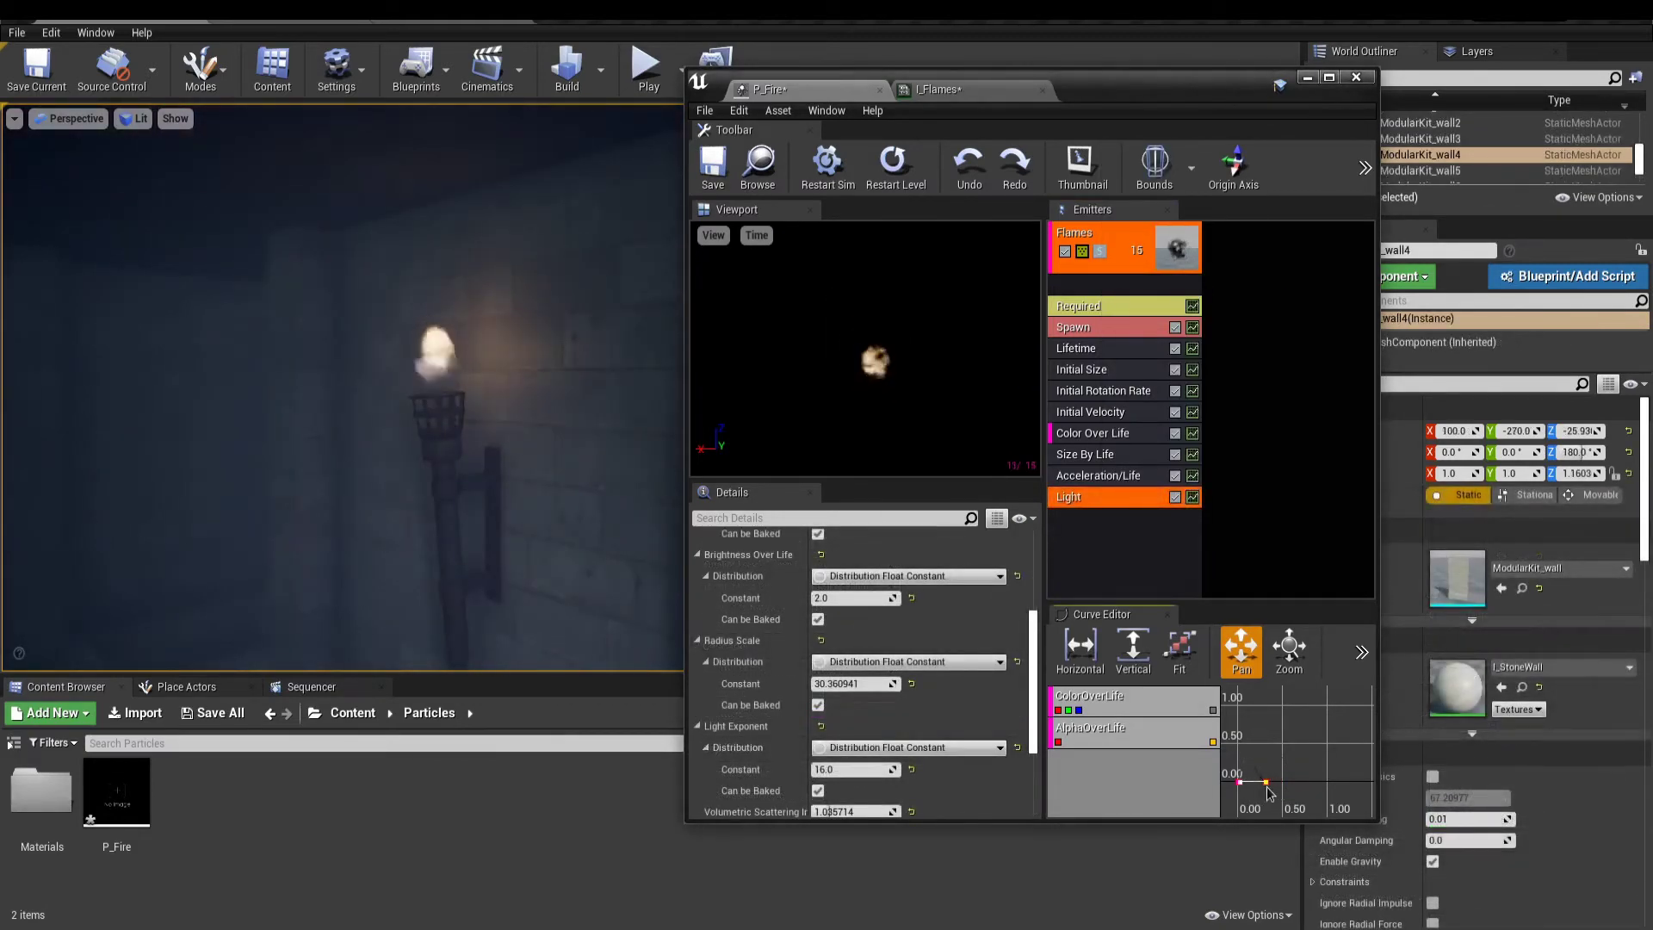
ctrl+drag(1267, 792, 1332, 799)
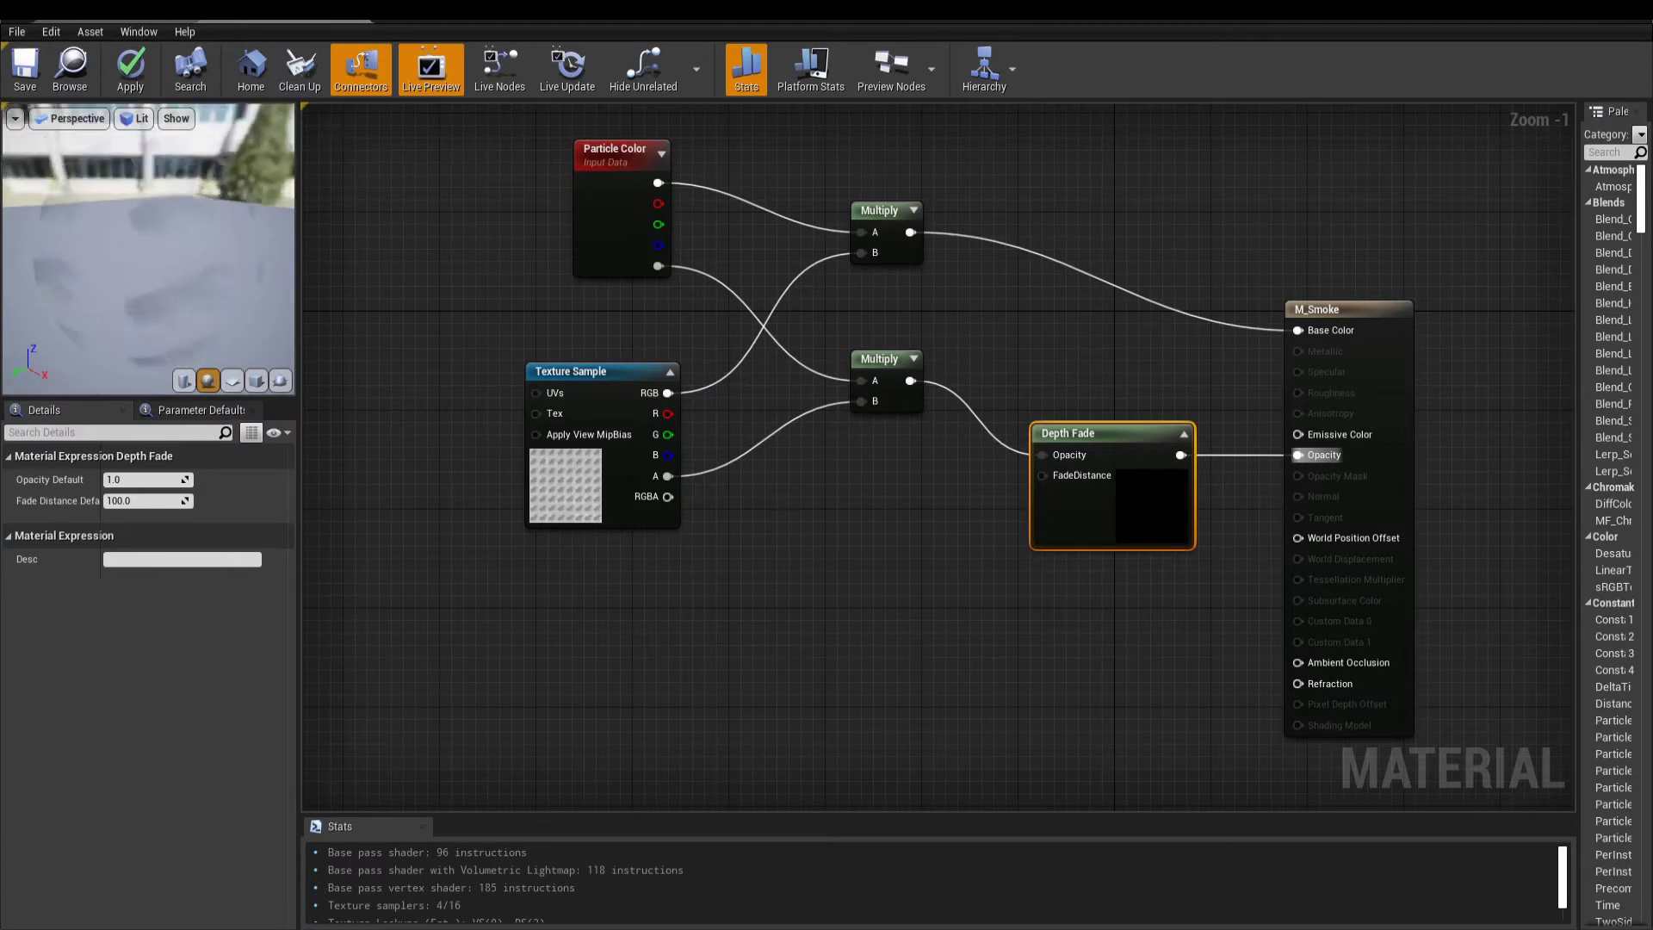
- Inspect the M_Smoke material's Texture Sample node and open its T_SmokeSubUV_8X8 texture to examine the smoke frames
drag(190, 288, 116, 290)
click(564, 496)
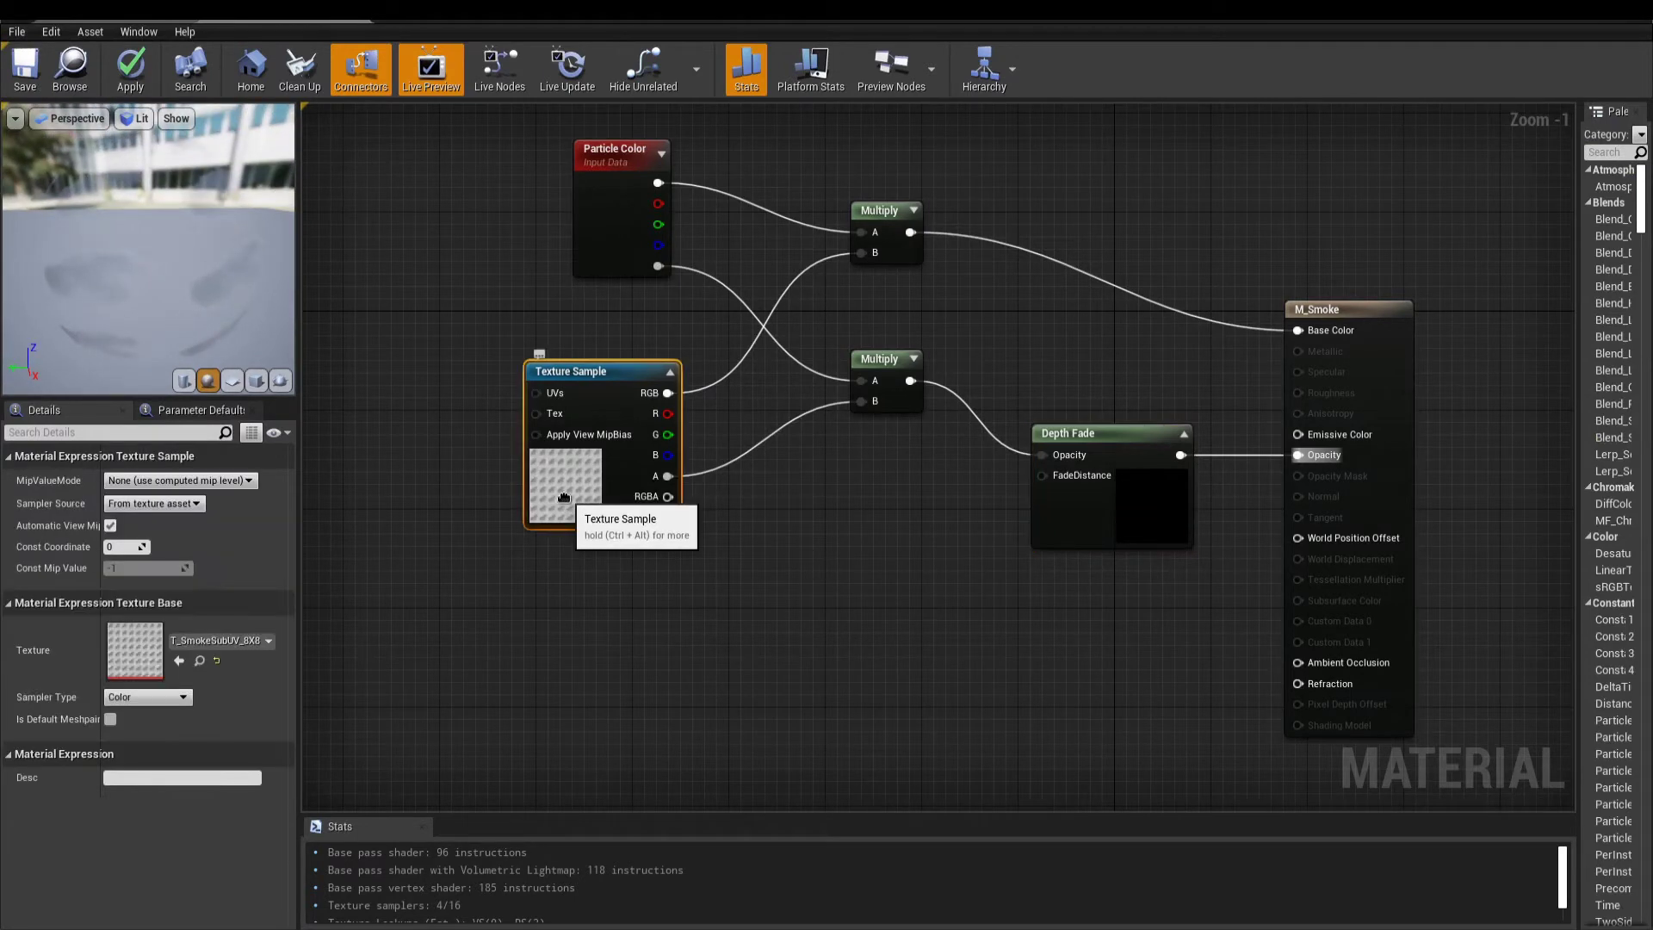
double_click(138, 652)
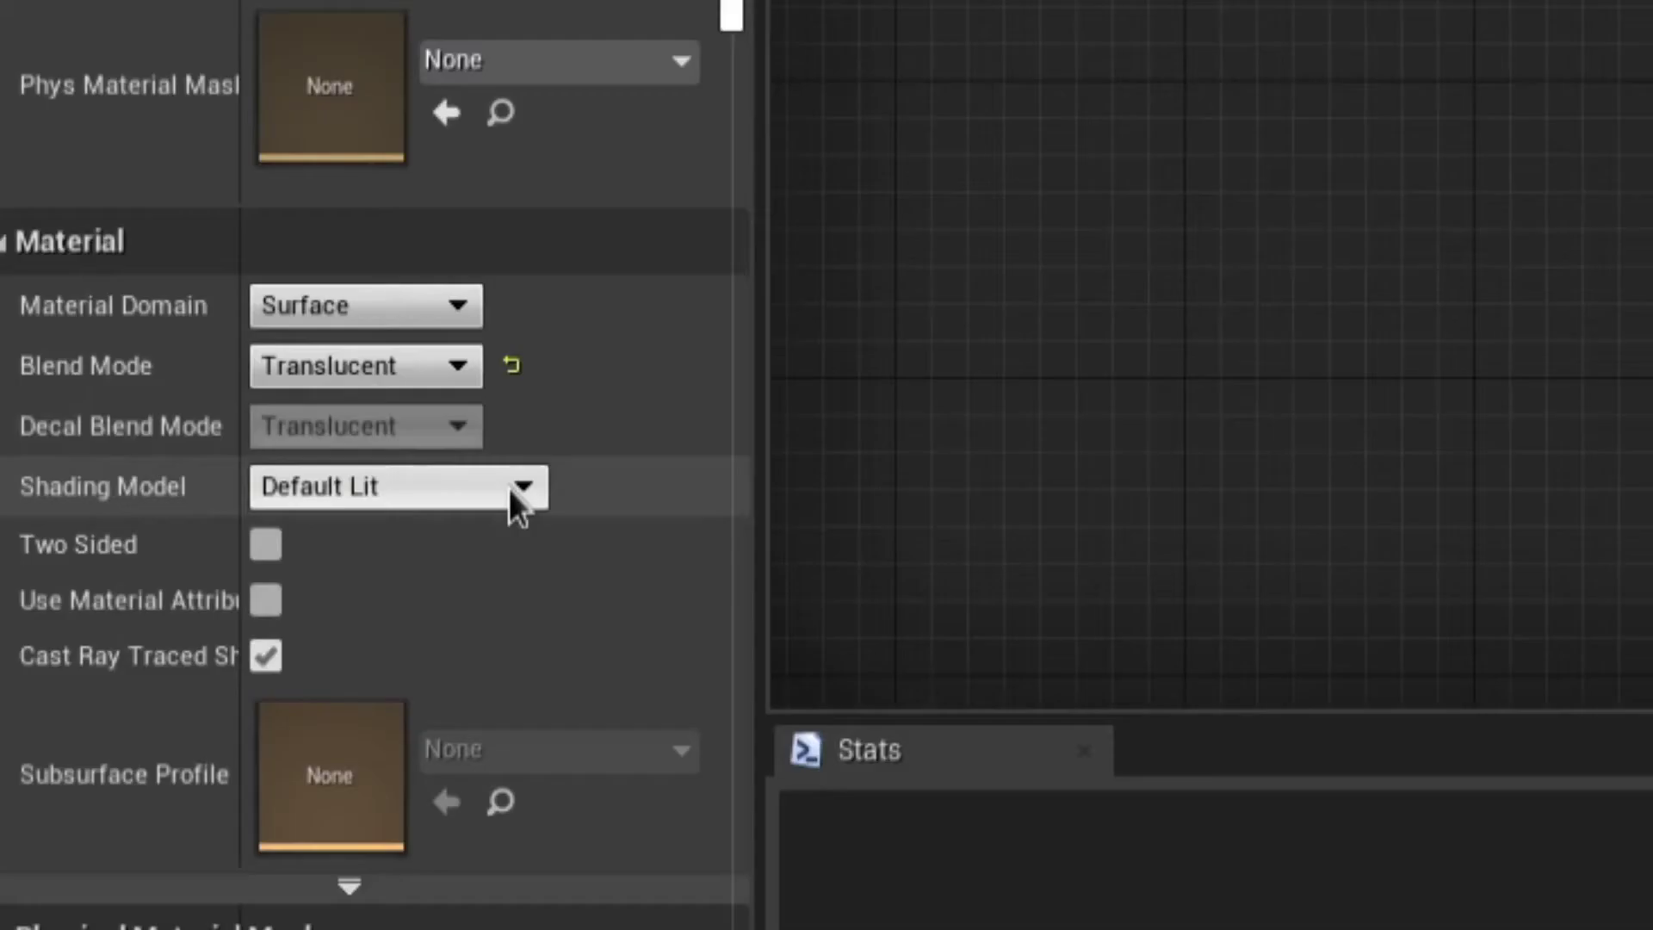
- Choose Default Lit as the M_Smoke material's shading model, and apply and save the material
click(517, 487)
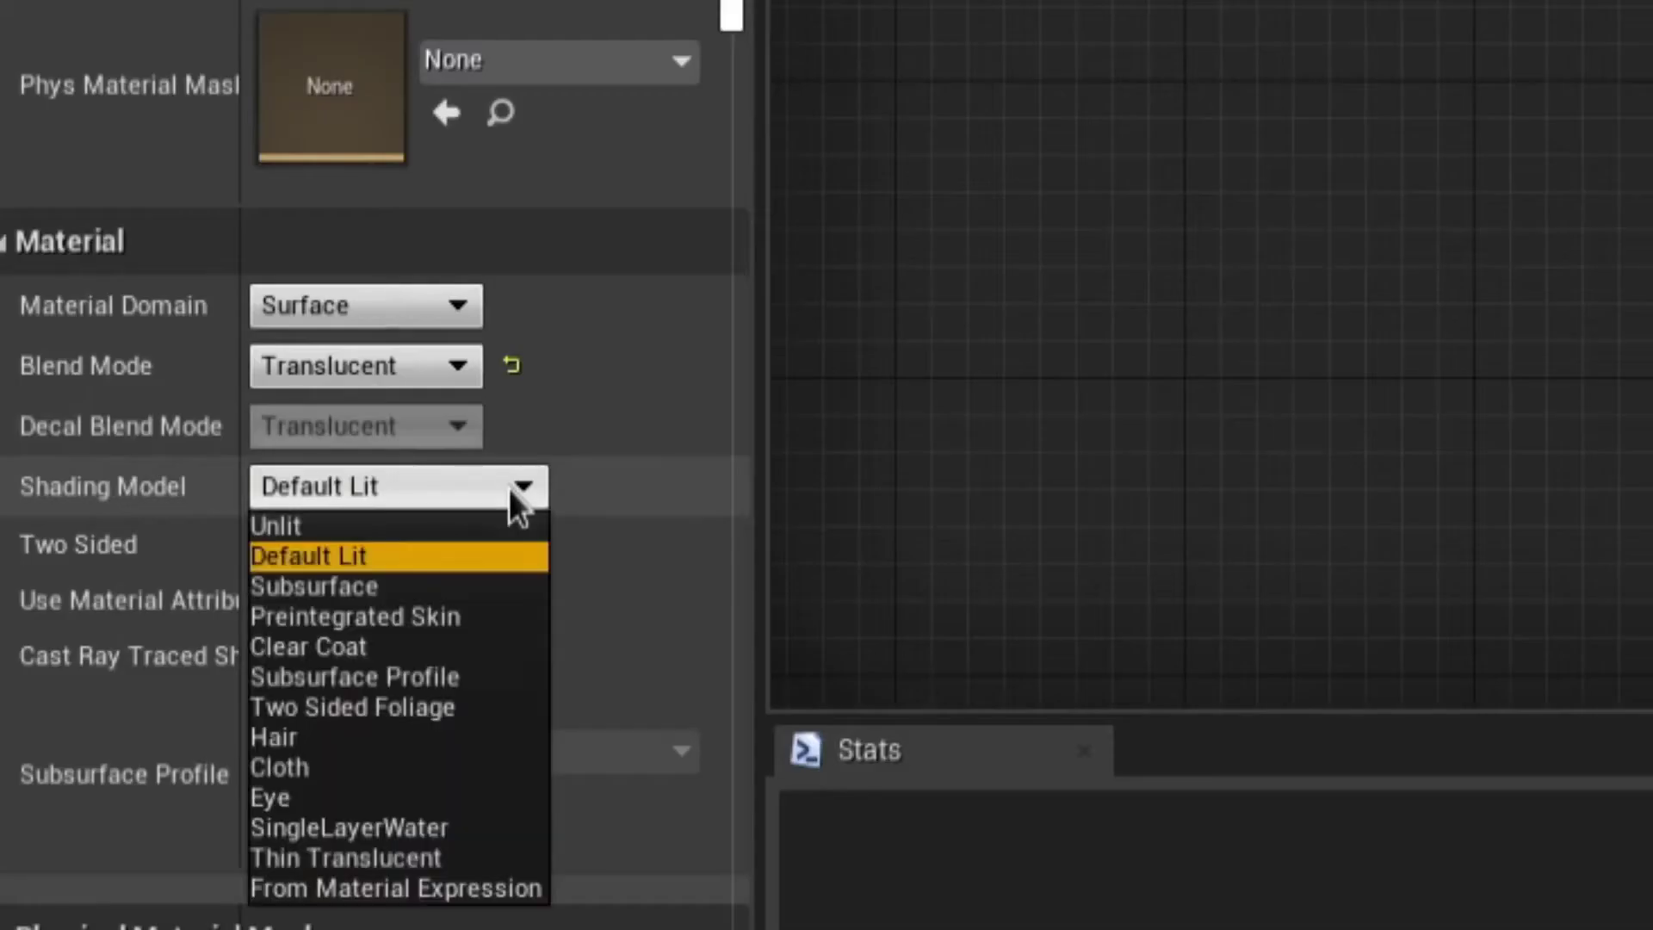
click(369, 558)
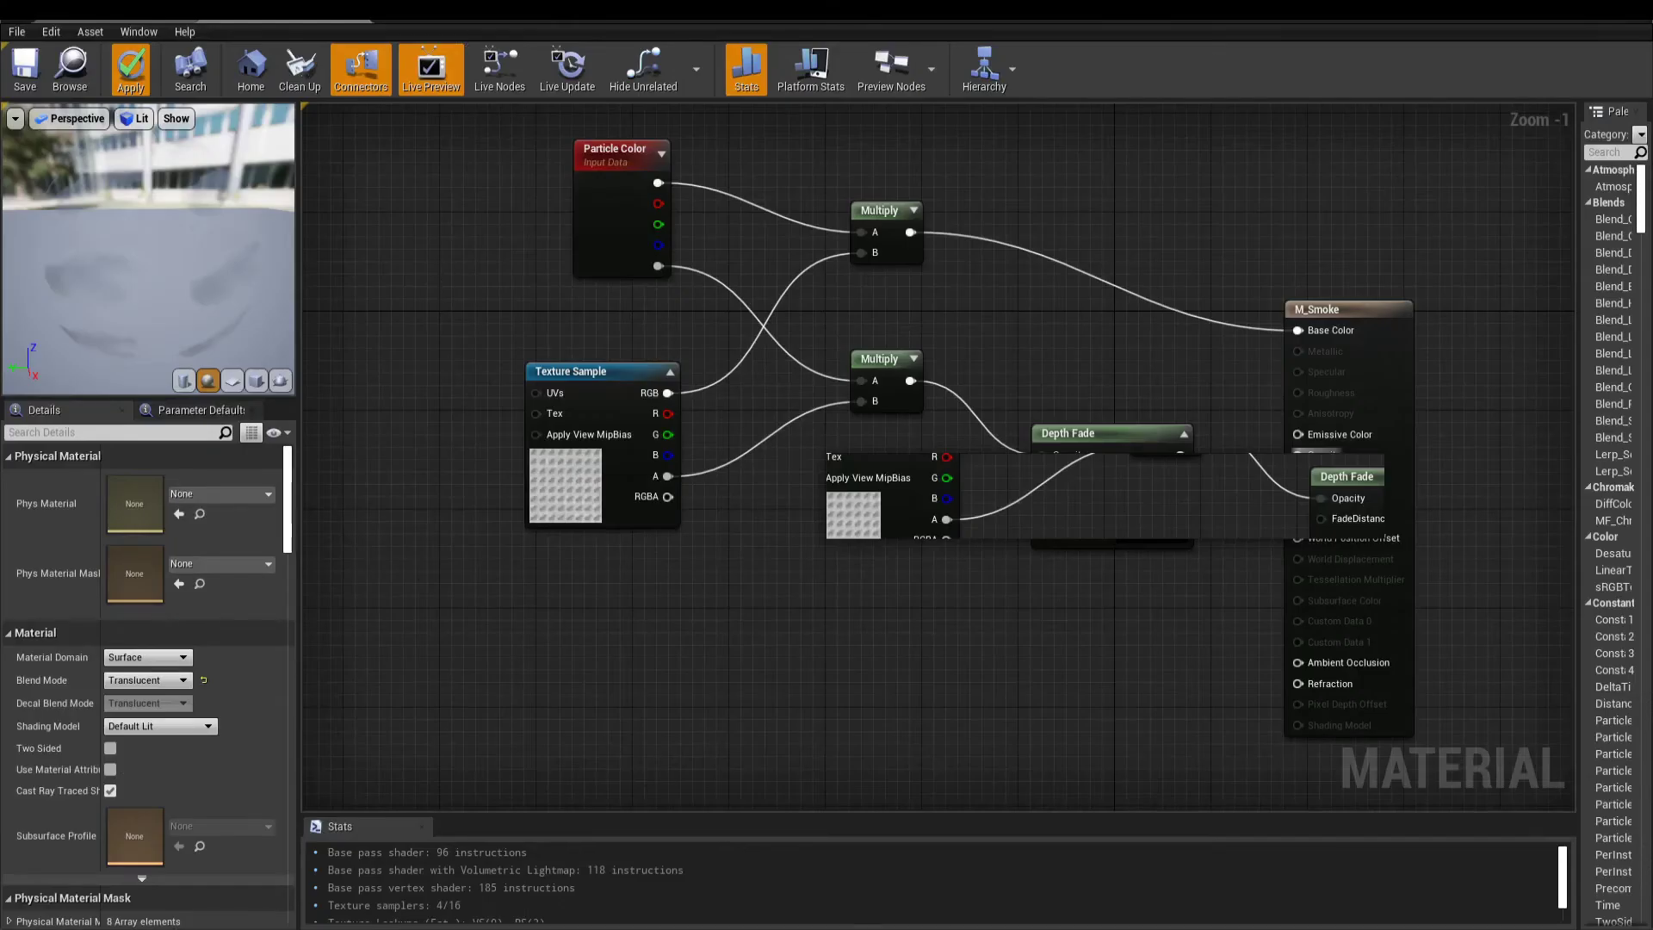
key(ctrl+s)
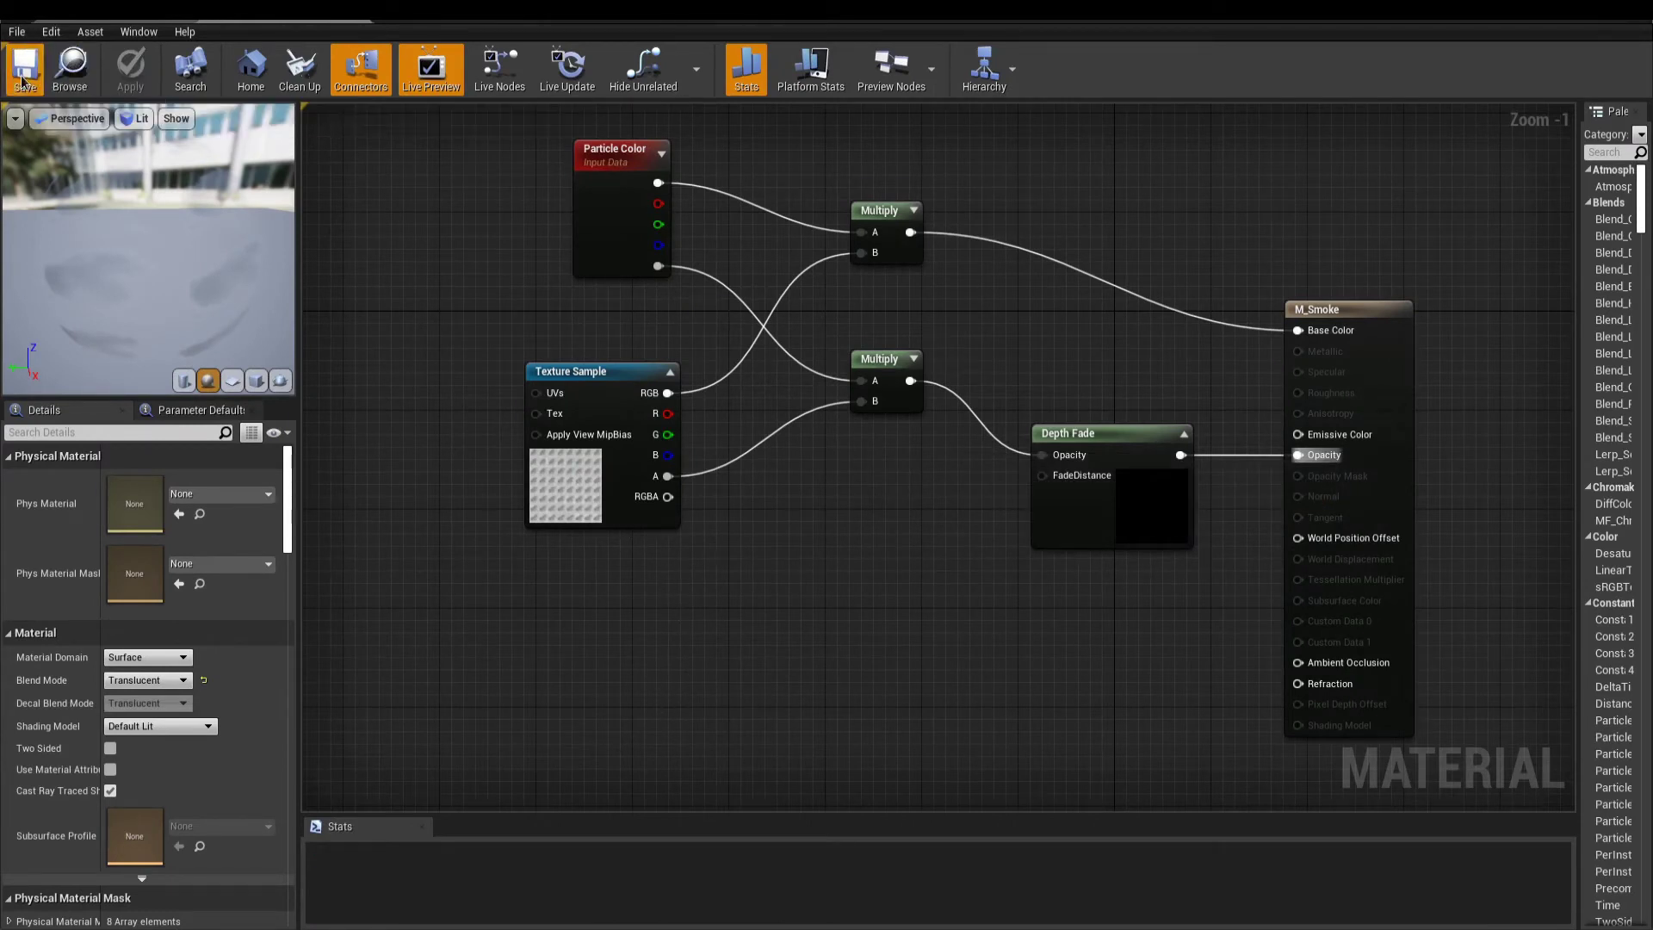
- Return to the P_Fire particle system and duplicate the Flames emitter
click(113, 15)
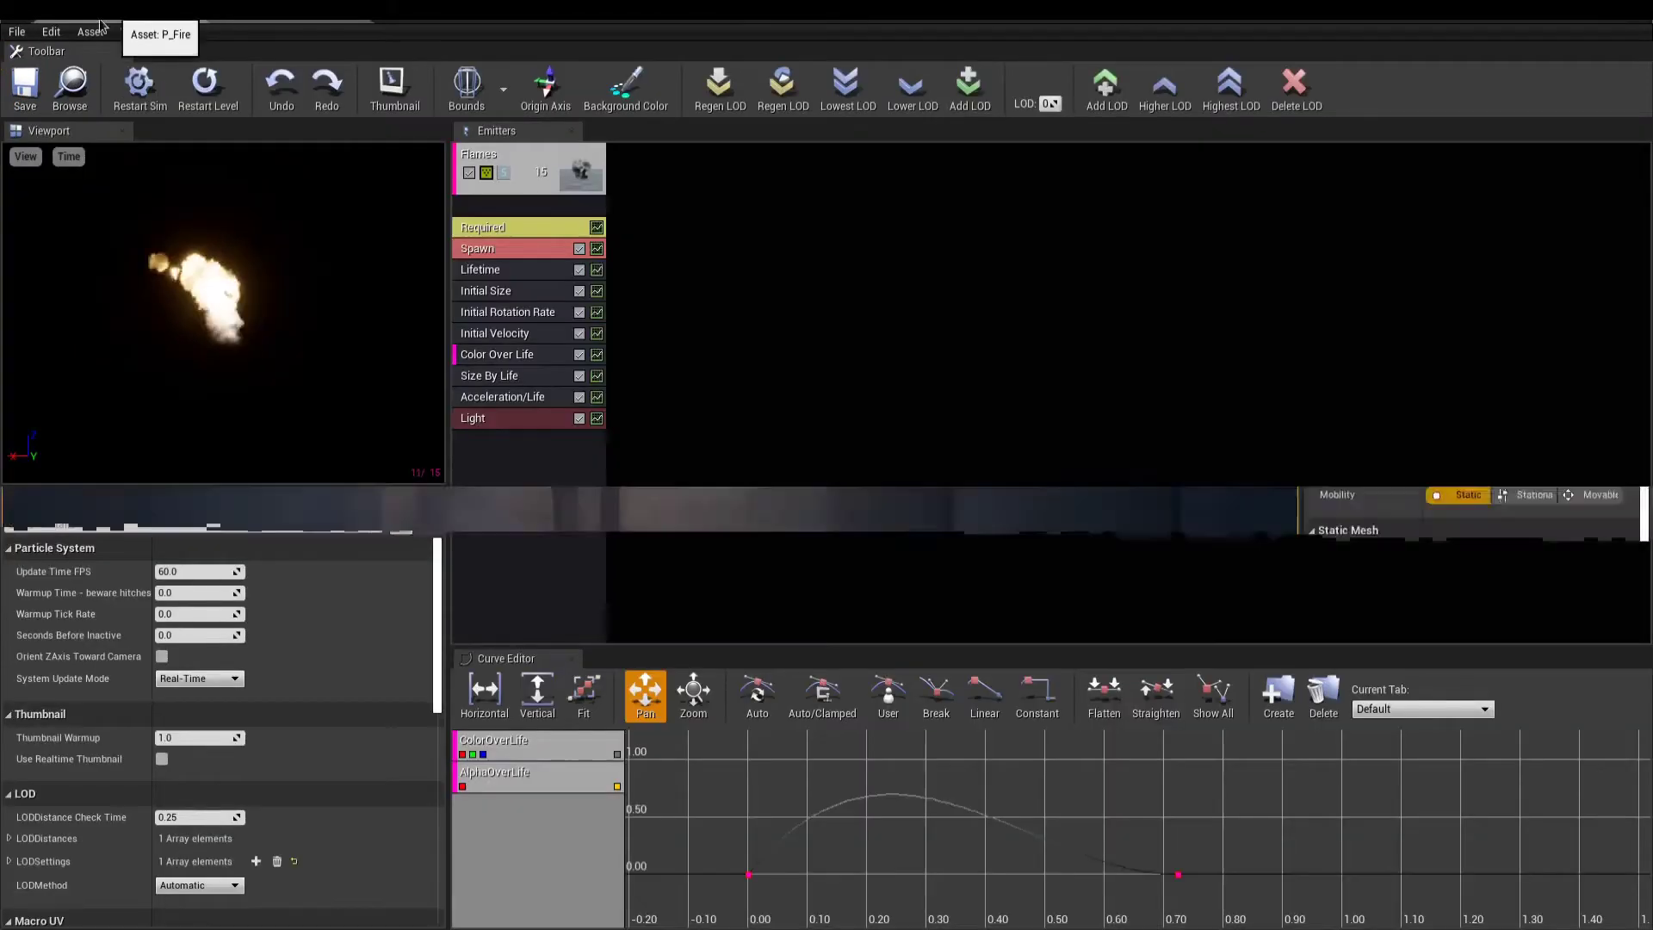
click(521, 160)
right_click(521, 160)
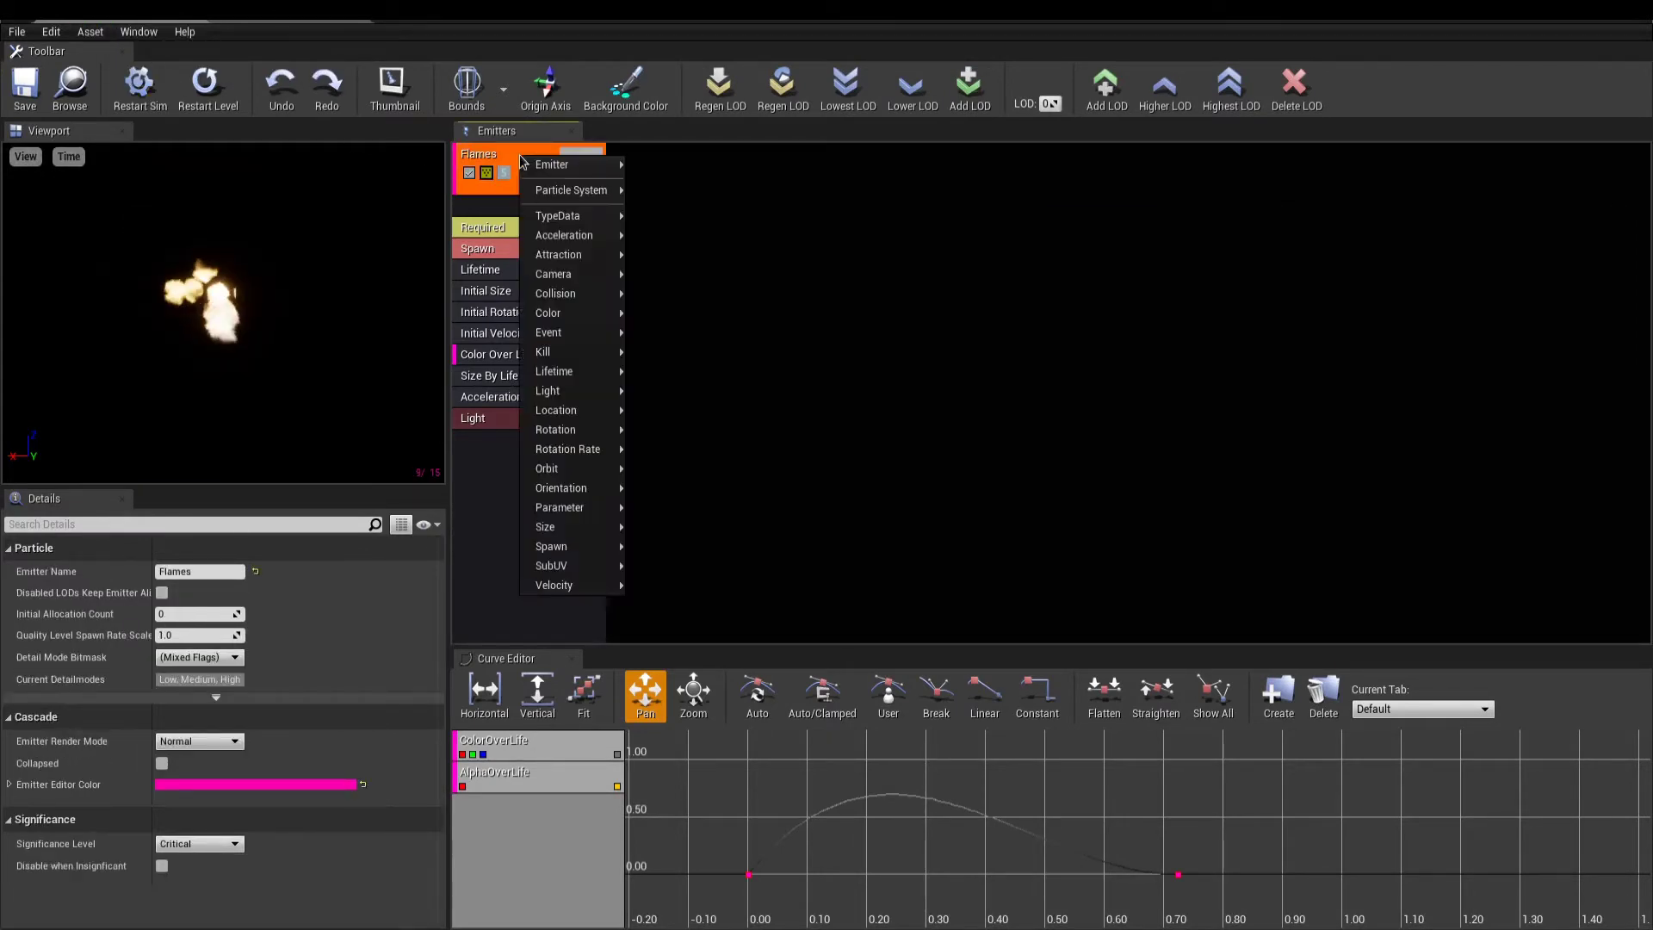
mouse_move(560, 165)
click(703, 200)
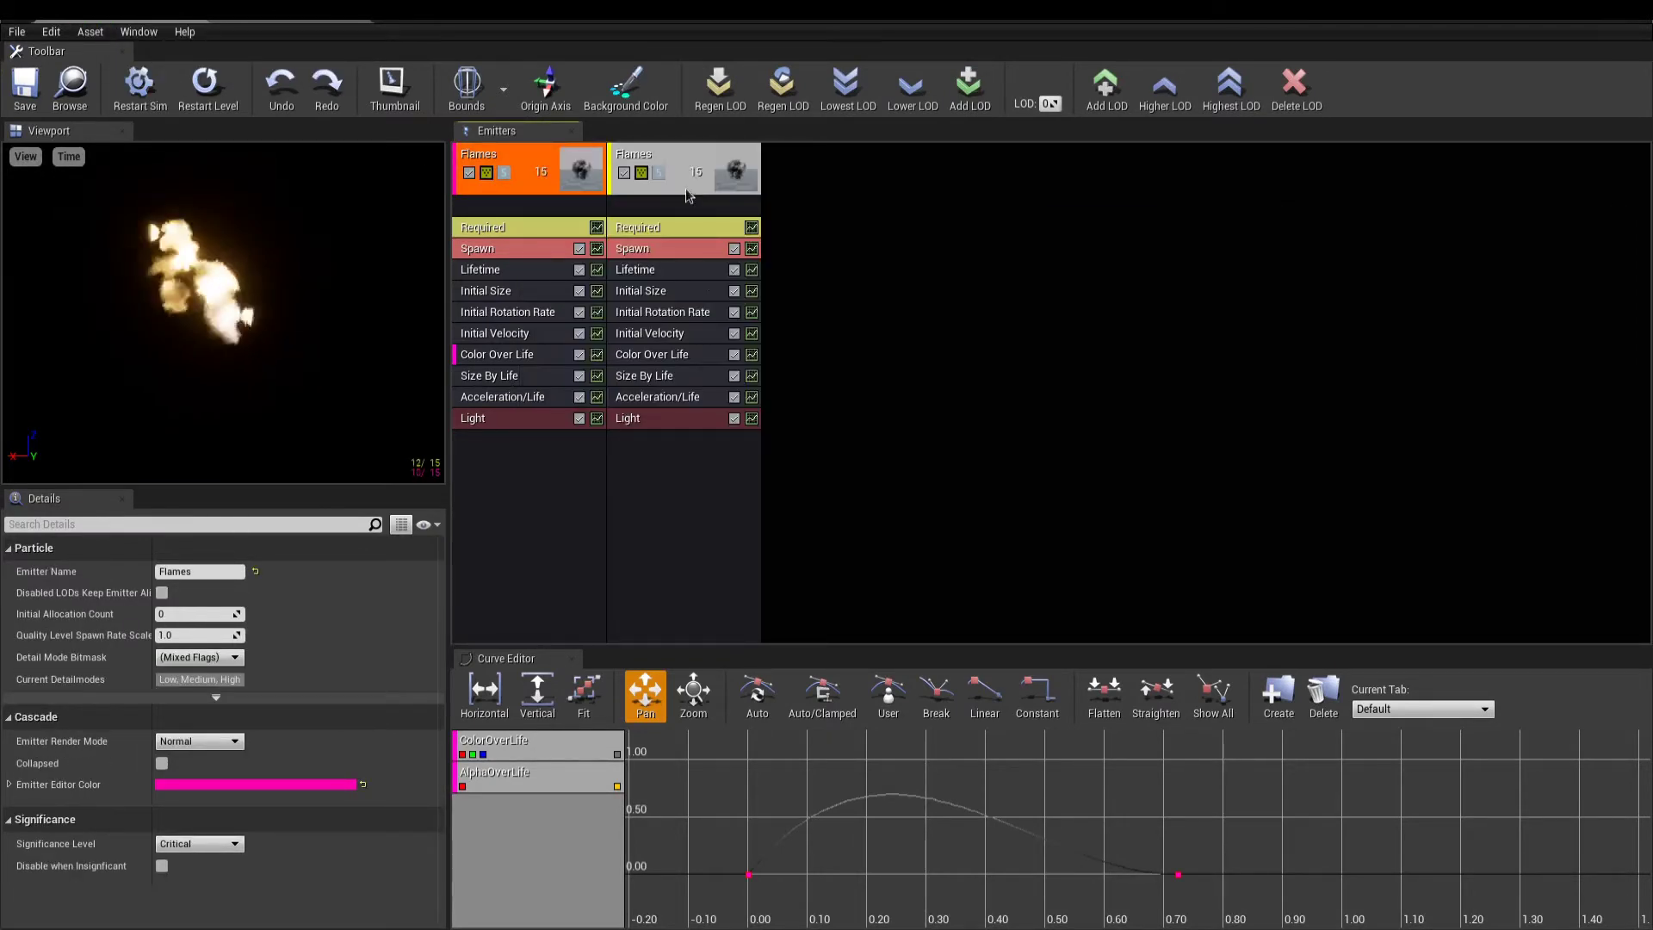
- Rename the duplicated Flames emitter as Smoke
click(652, 160)
right_click(651, 160)
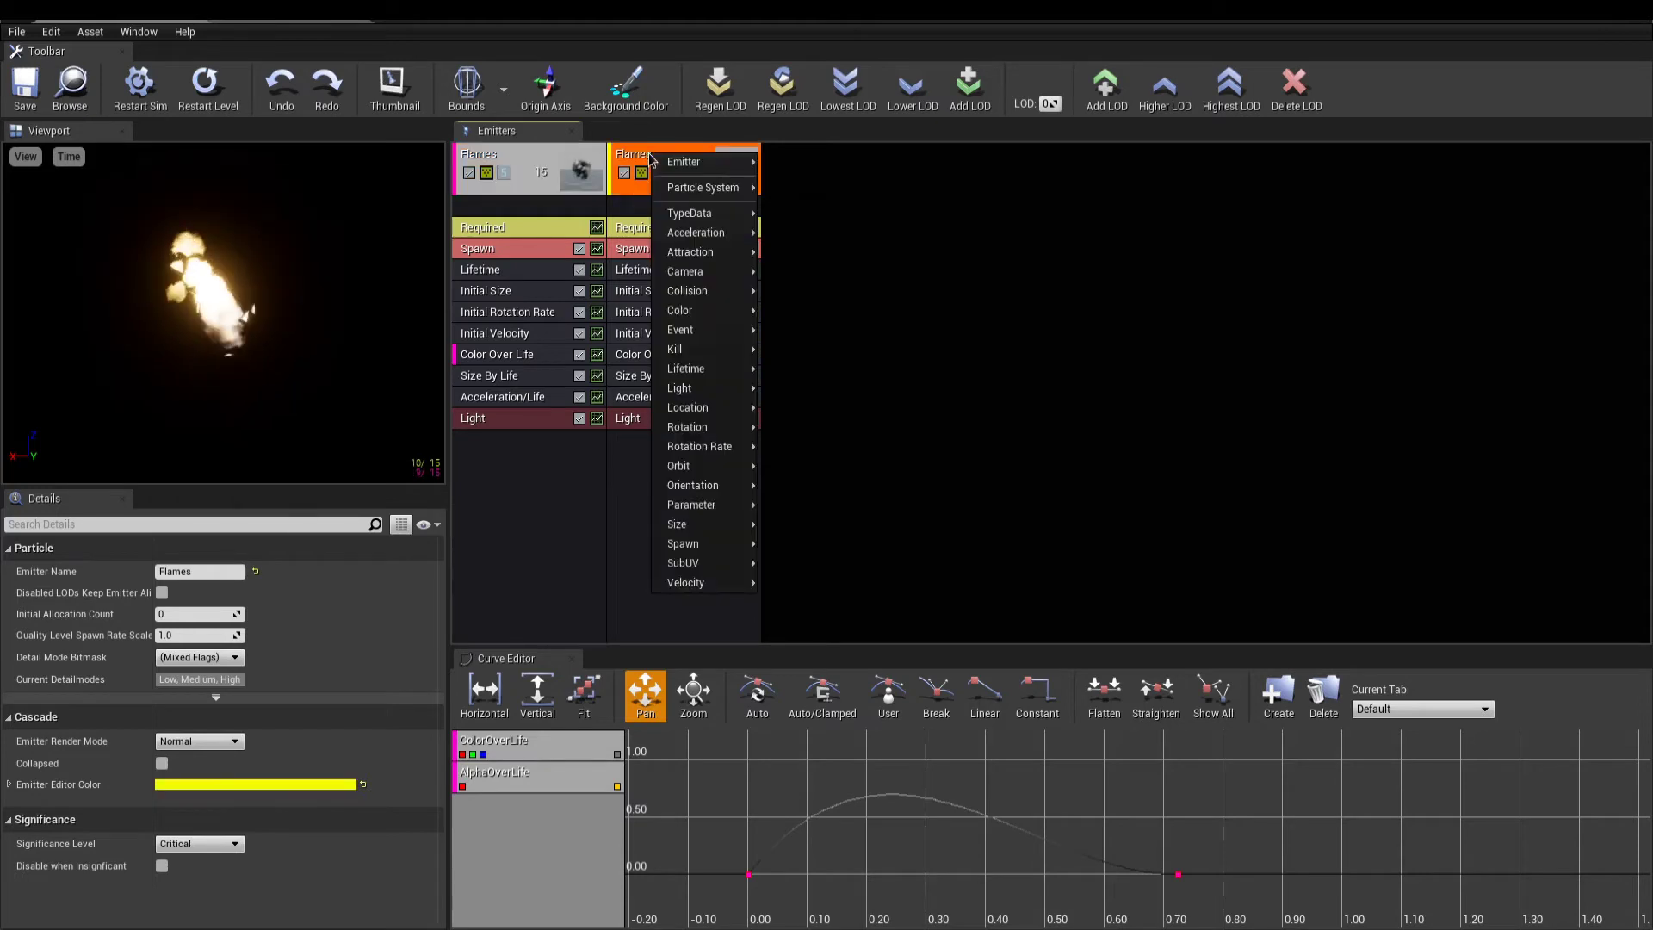
mouse_move(732, 160)
click(775, 179)
text(Smoke)
key(Return)
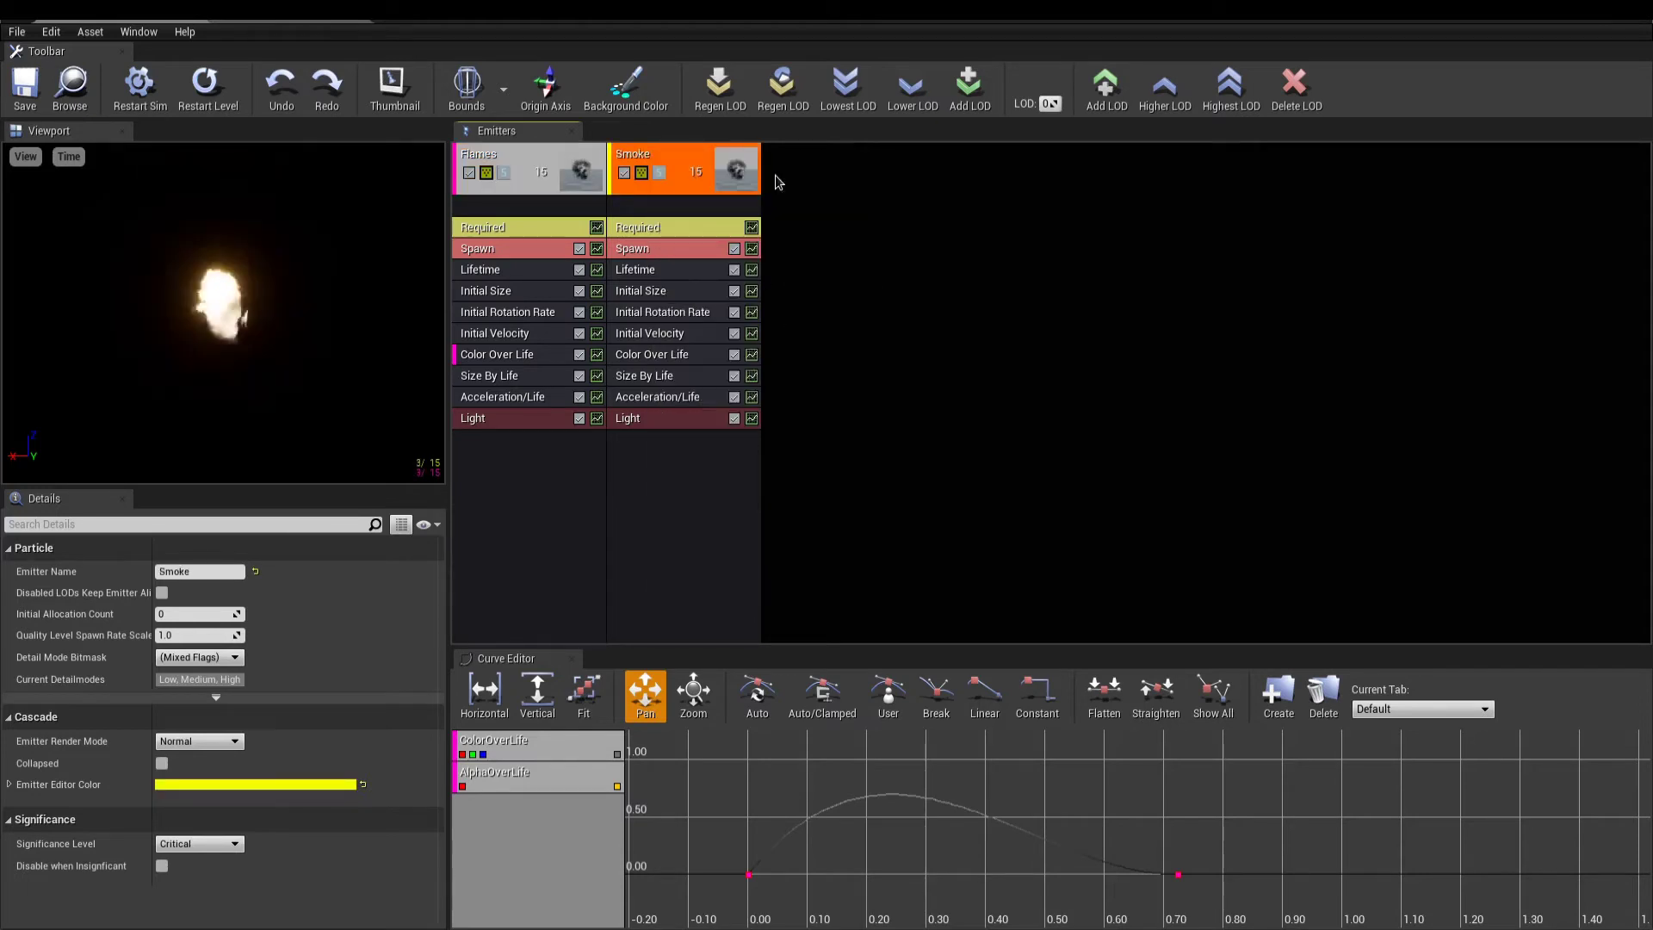
- Assign the I_Smoke material instance to the Smoke emitter's Required module
click(676, 231)
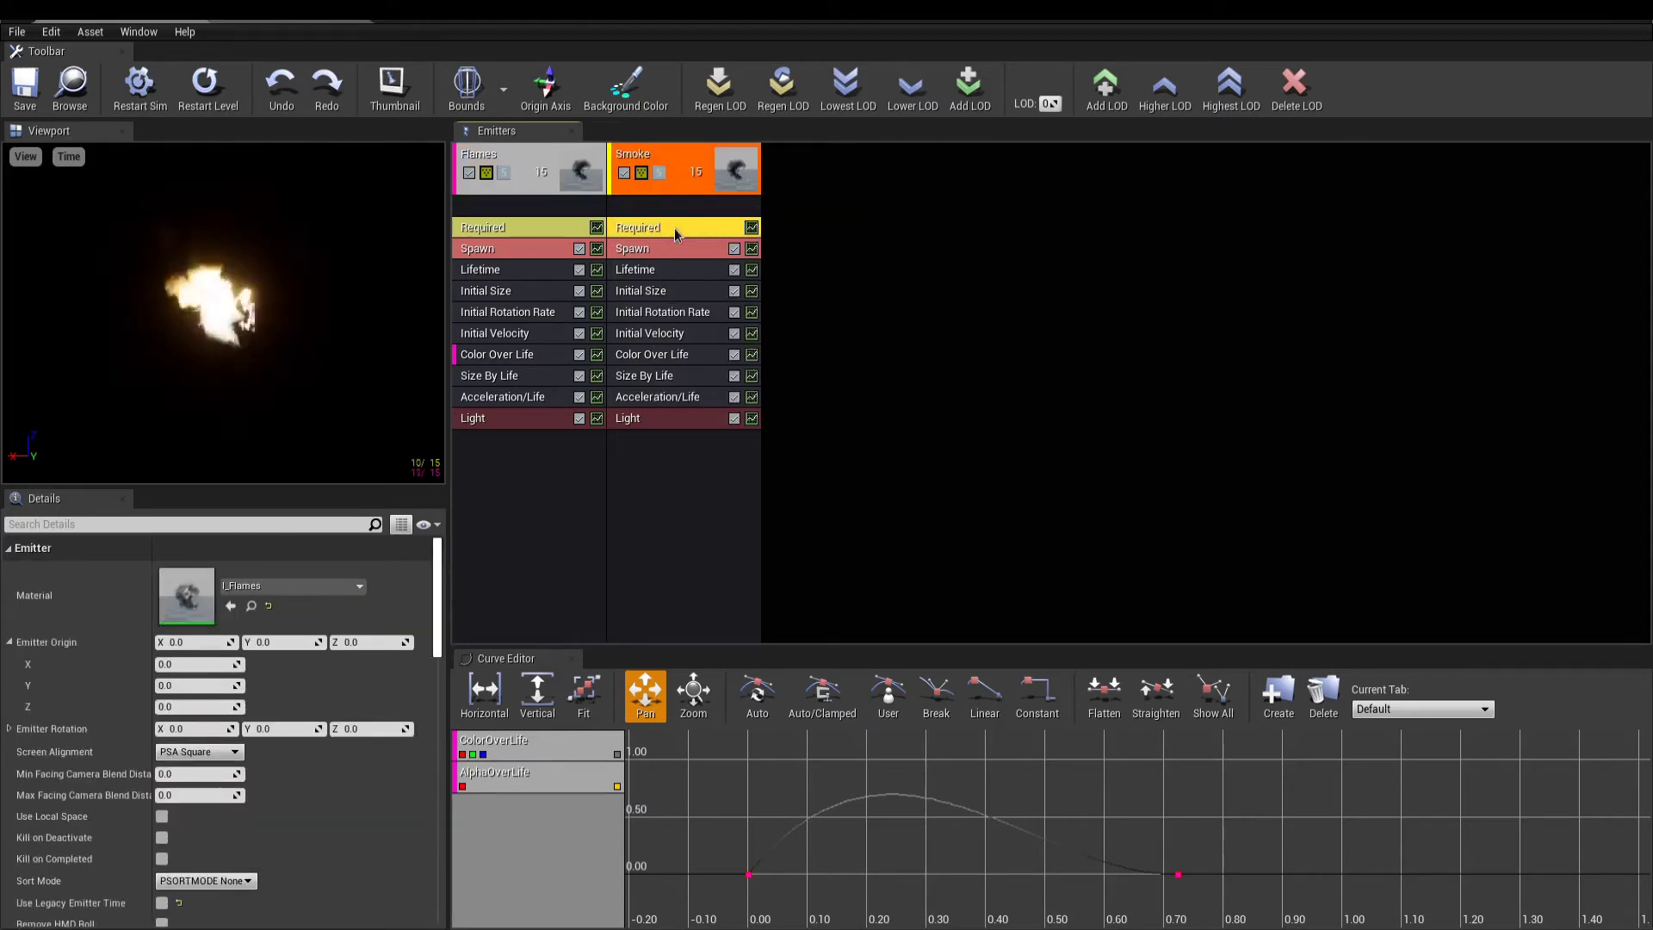
click(347, 592)
text(I_)
click(344, 485)
- Set the Smoke emitter's Sub UV interpolation to Linear Blend with 8 horizontal and 8 vertical sub images
drag(436, 569, 454, 723)
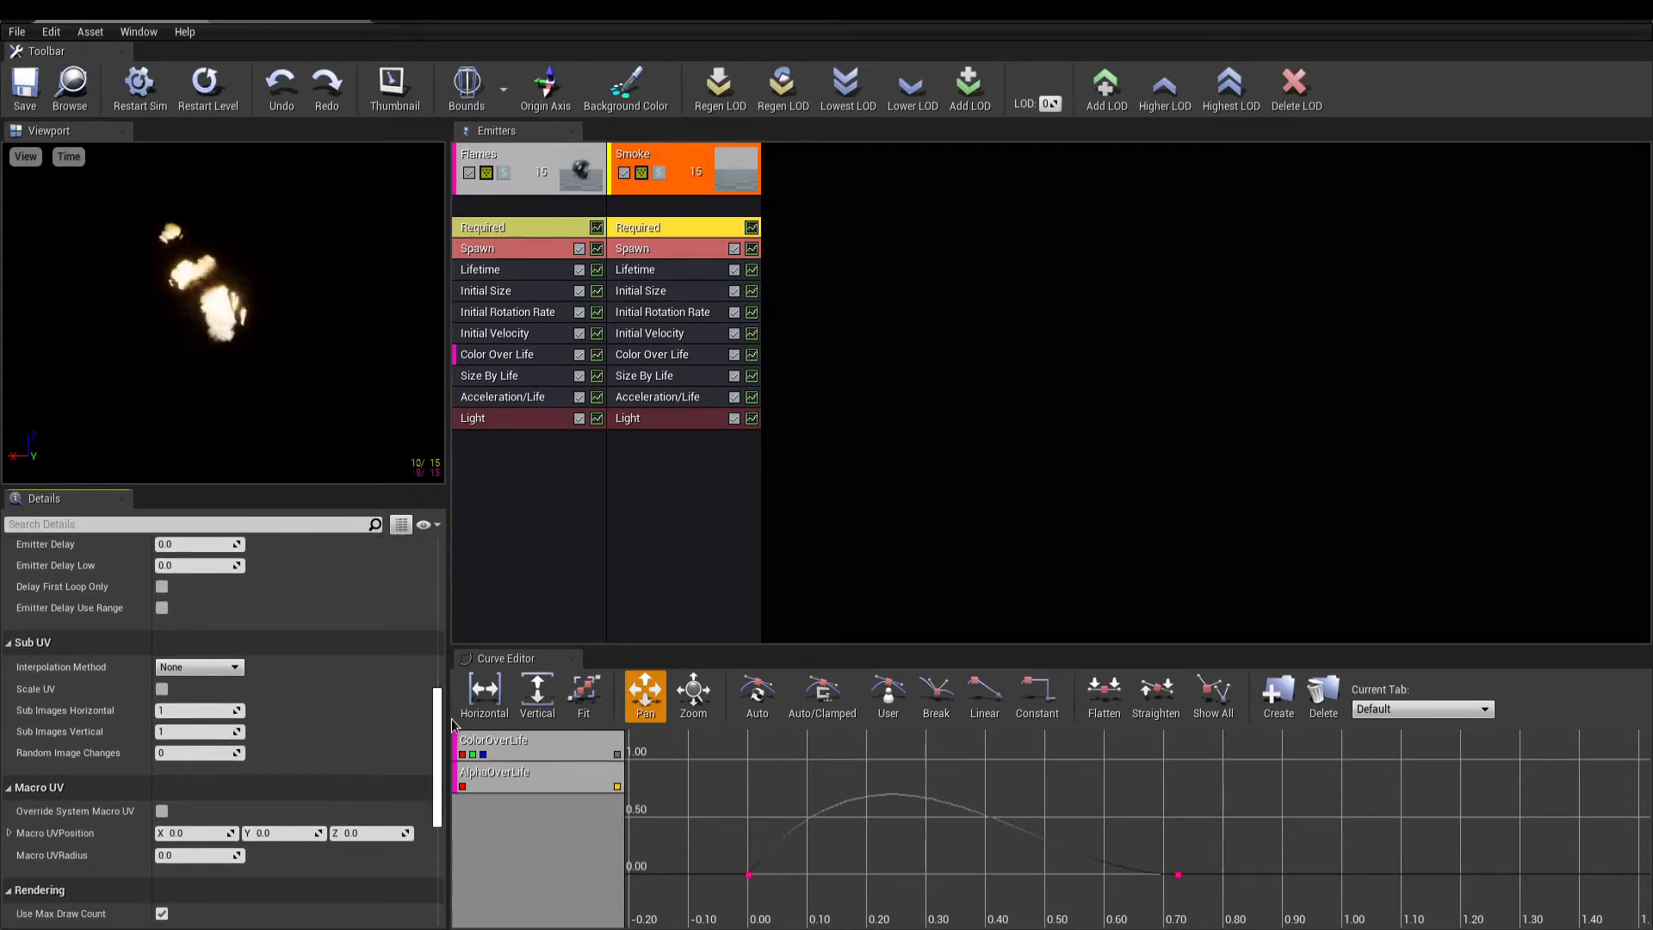
click(188, 669)
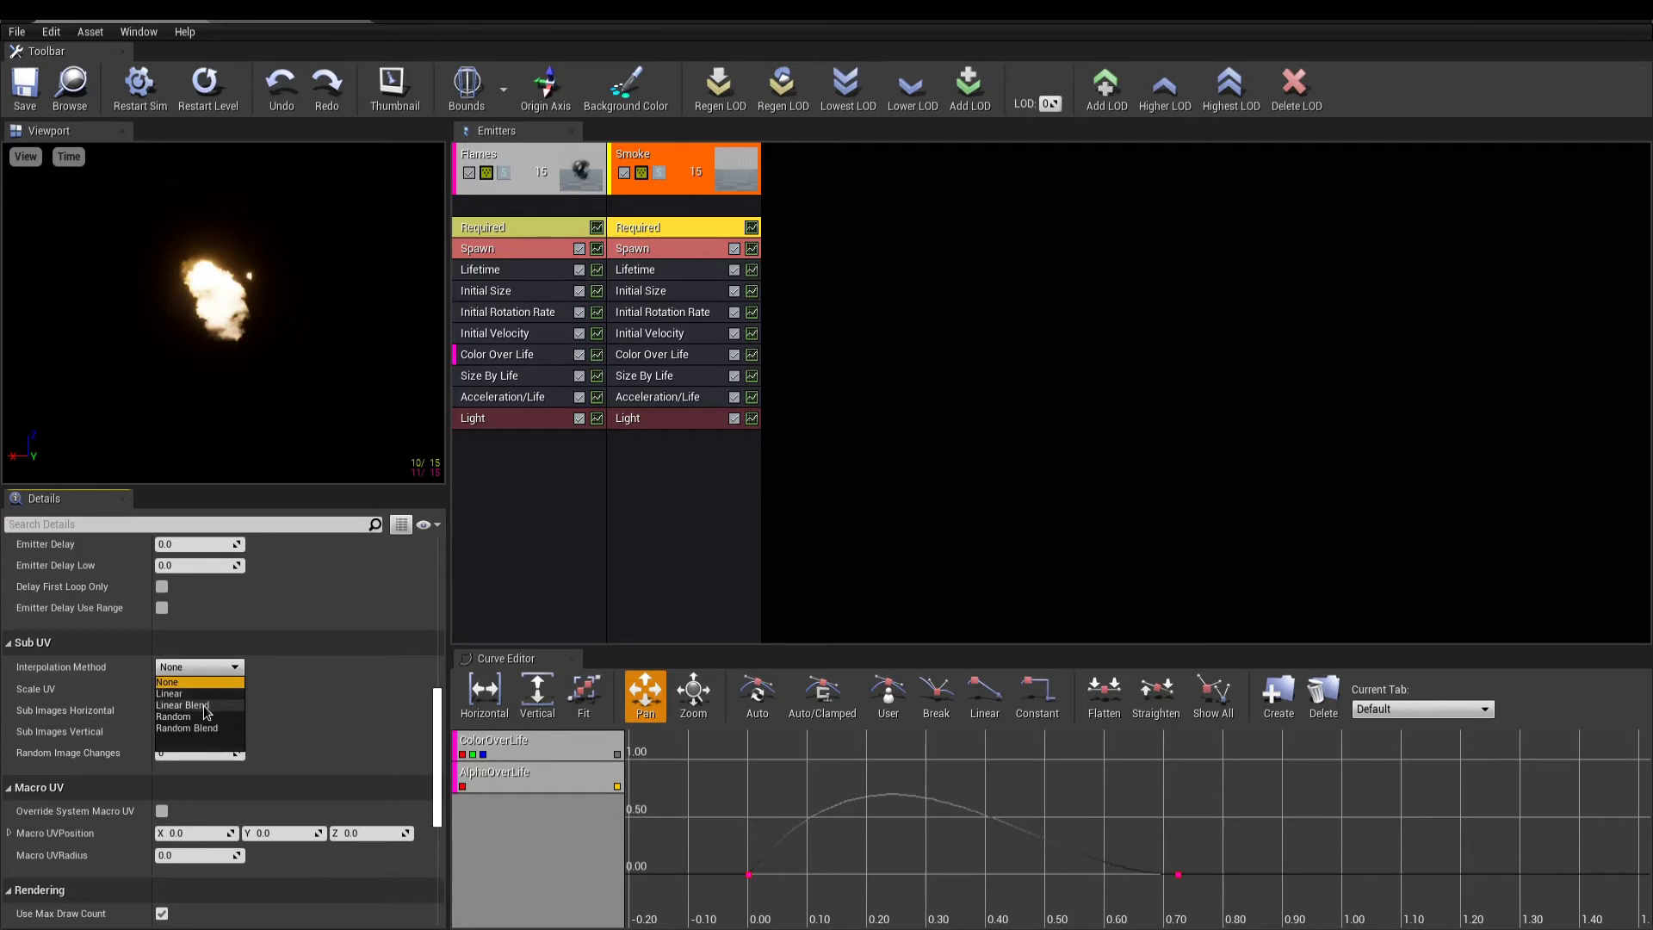
click(182, 705)
click(205, 707)
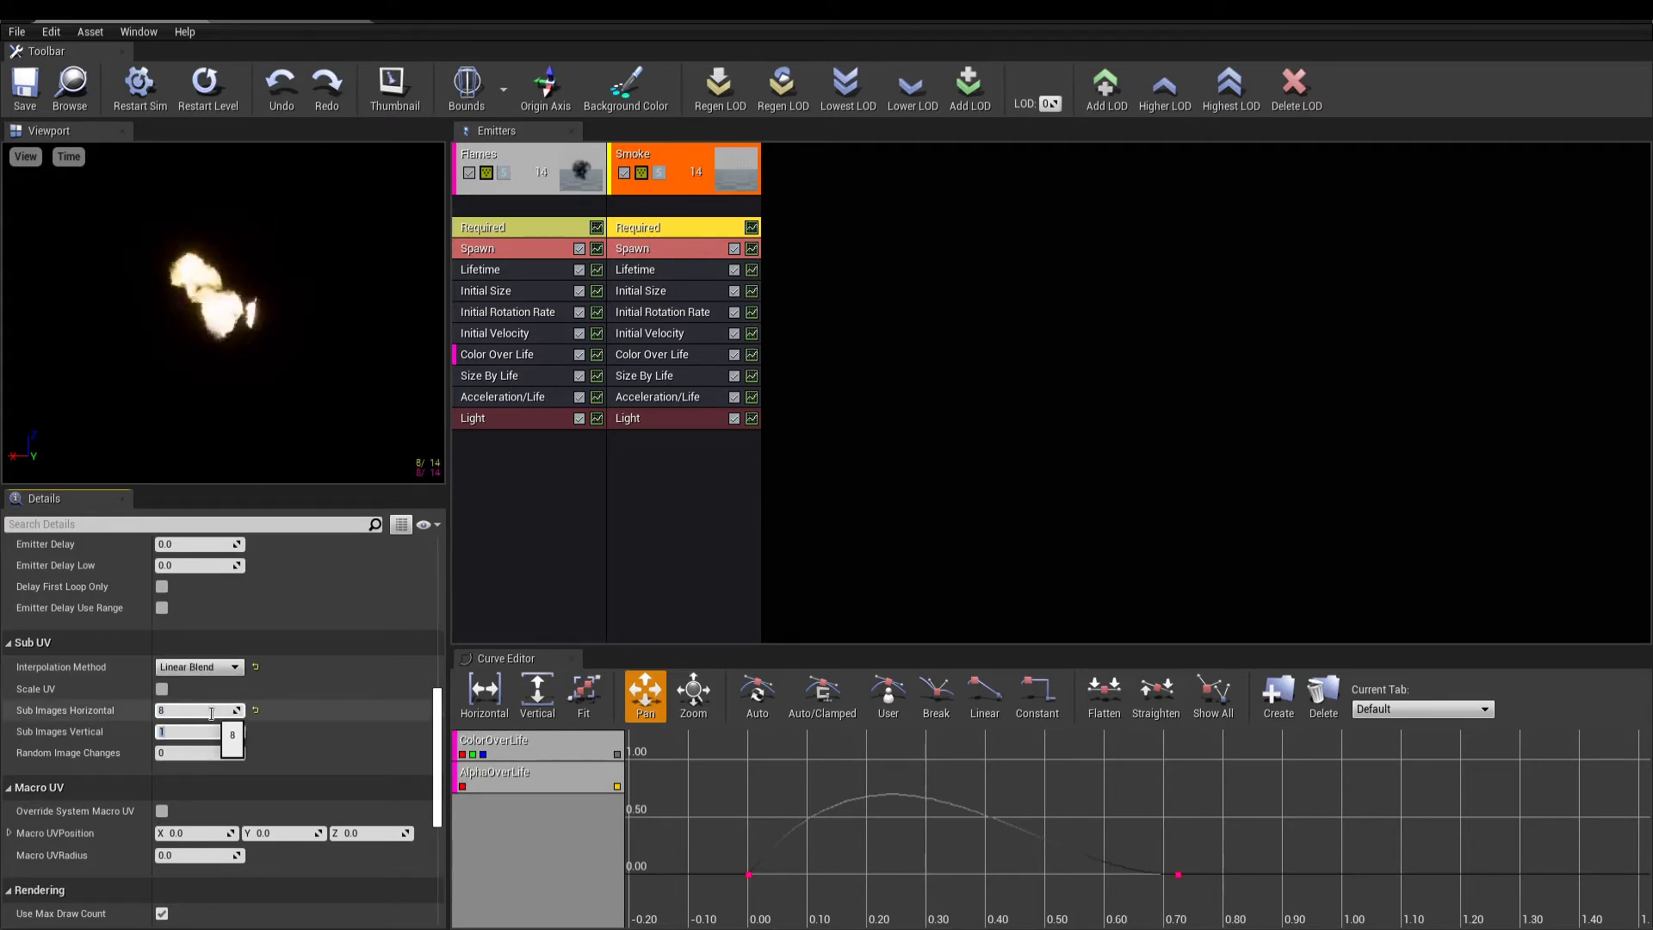
key(Return)
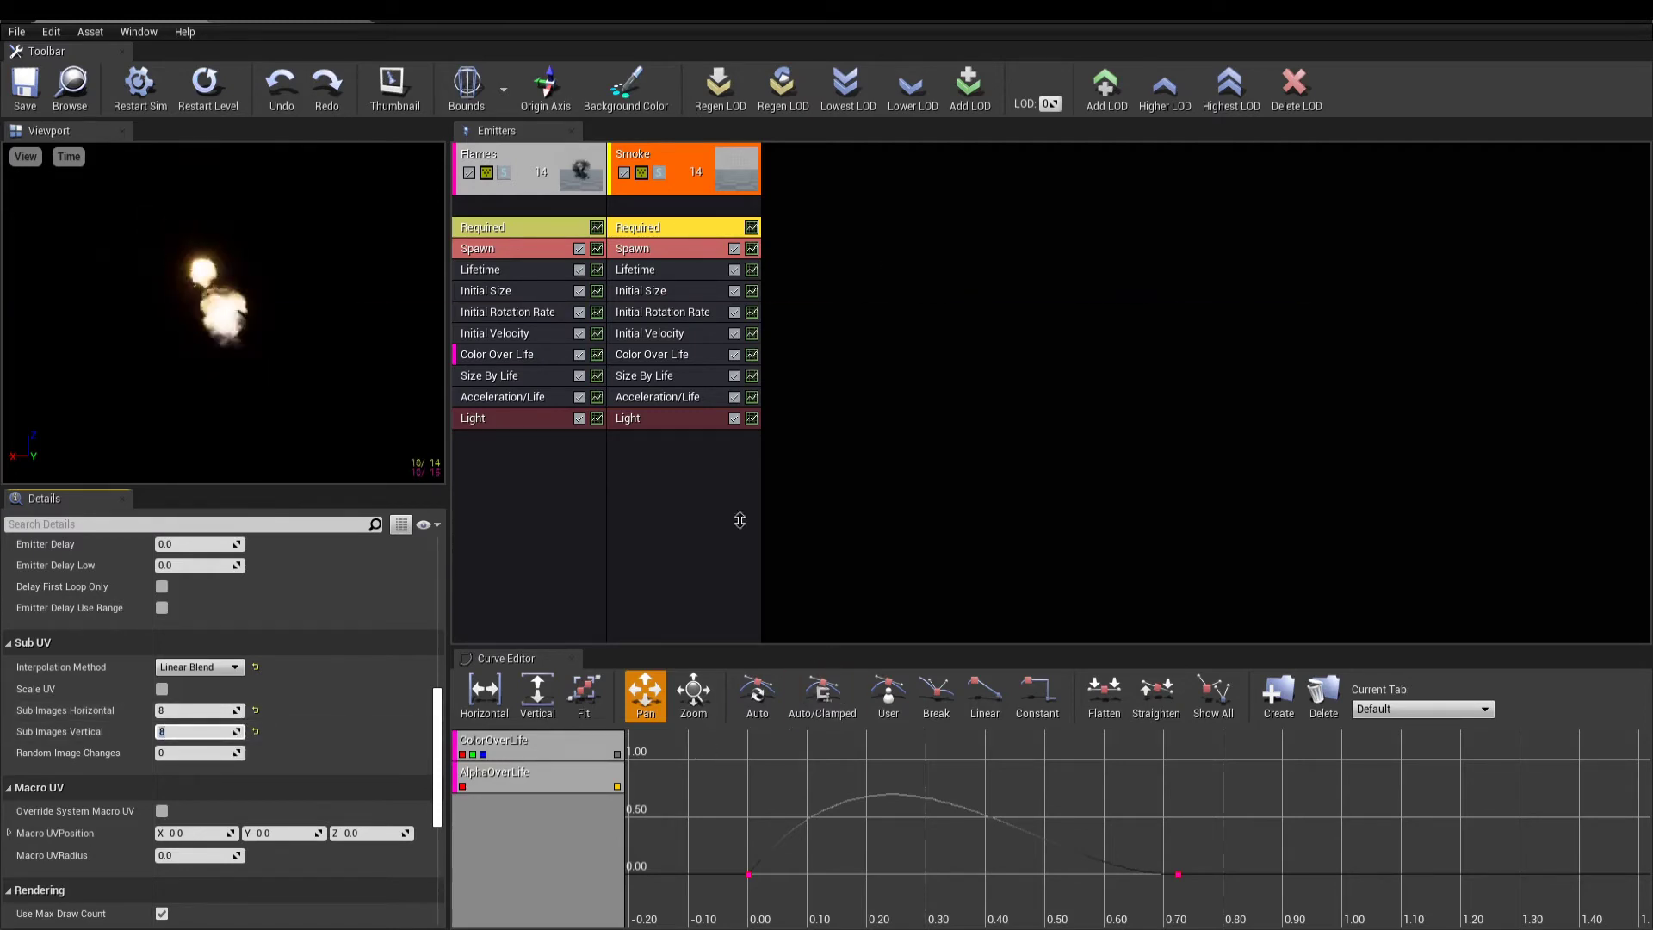
- Add a SubImage Index module to the Smoke emitter and set its second curve point's Out Val to 64
right_click(686, 479)
mouse_move(732, 866)
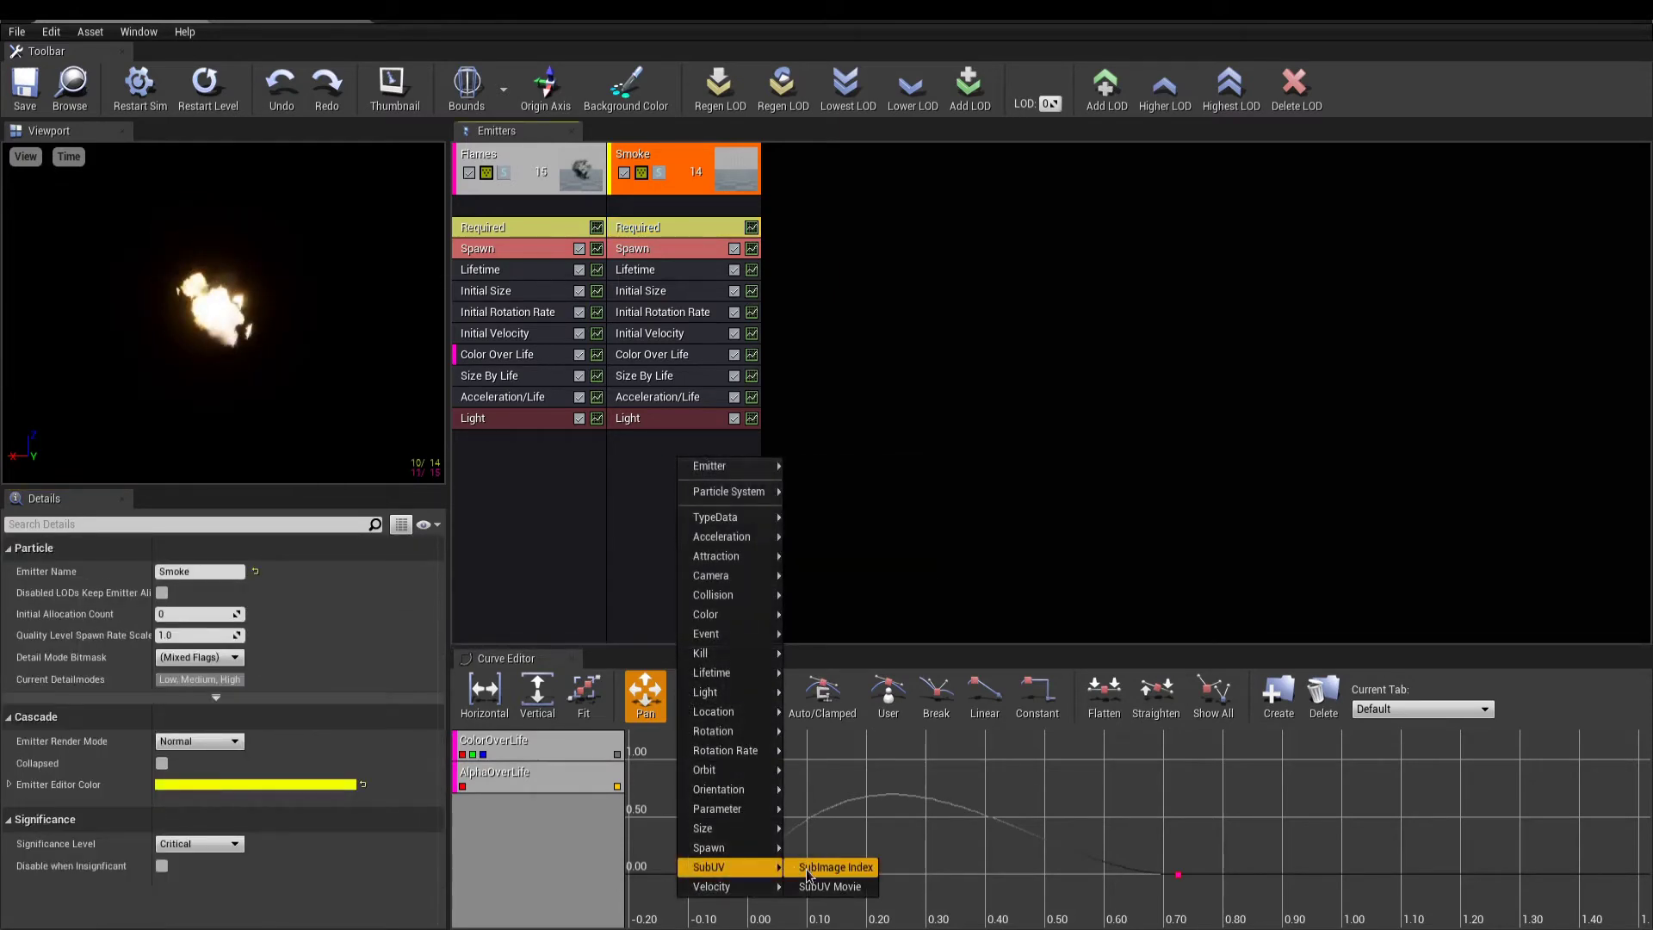
click(809, 870)
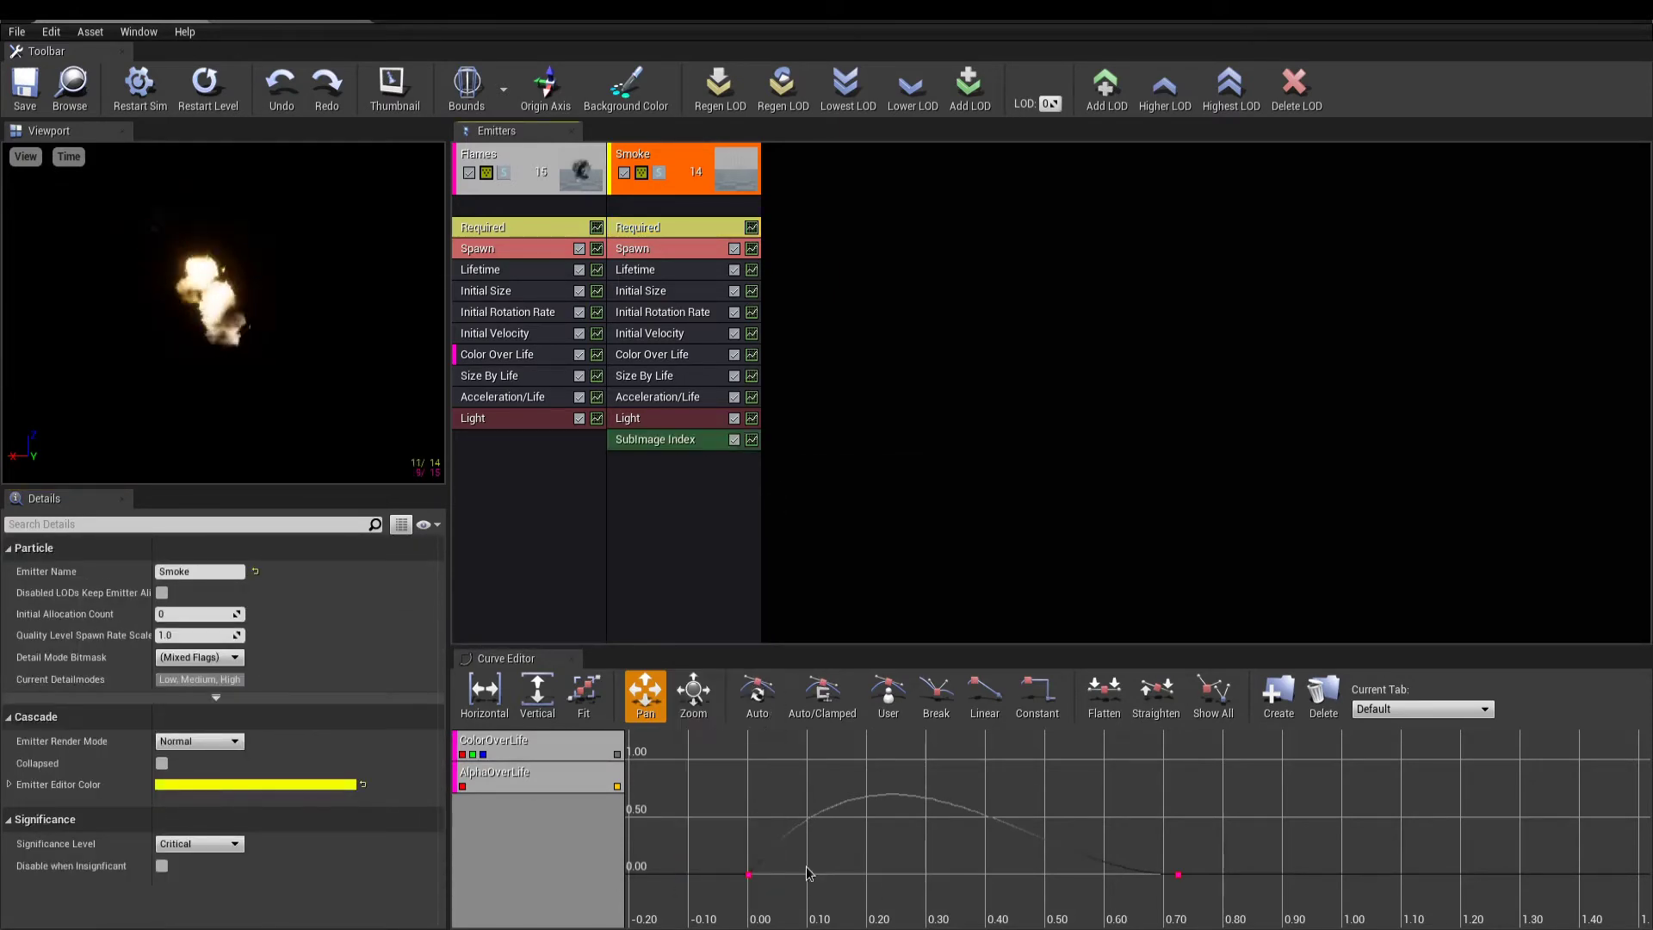
click(27, 614)
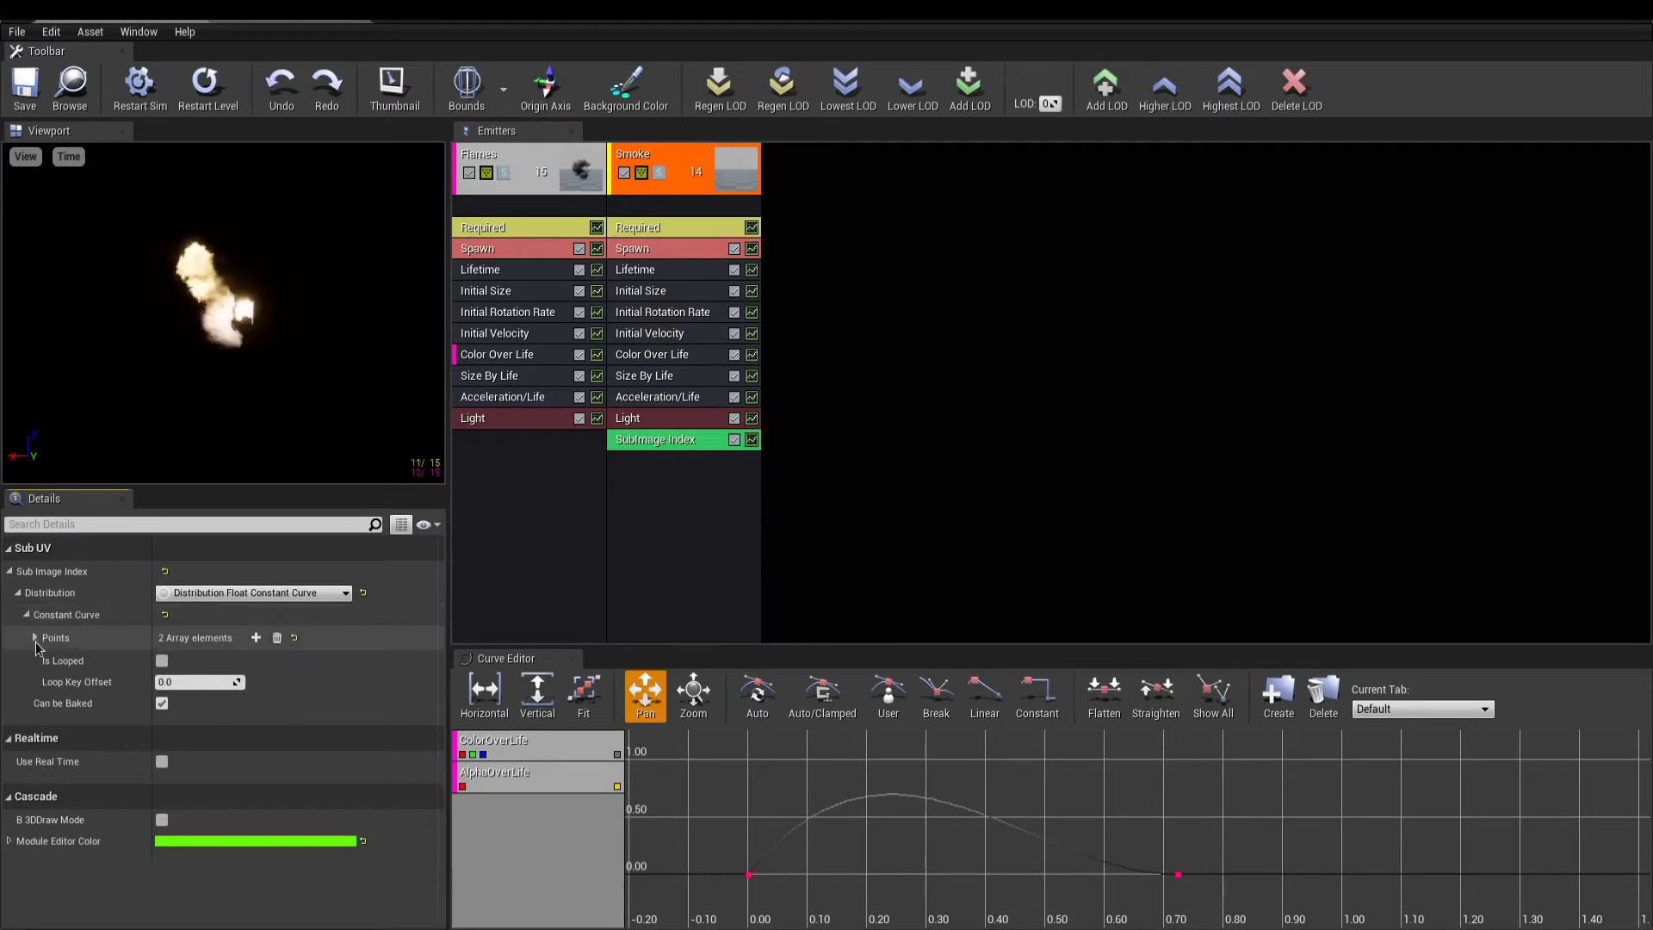
click(36, 638)
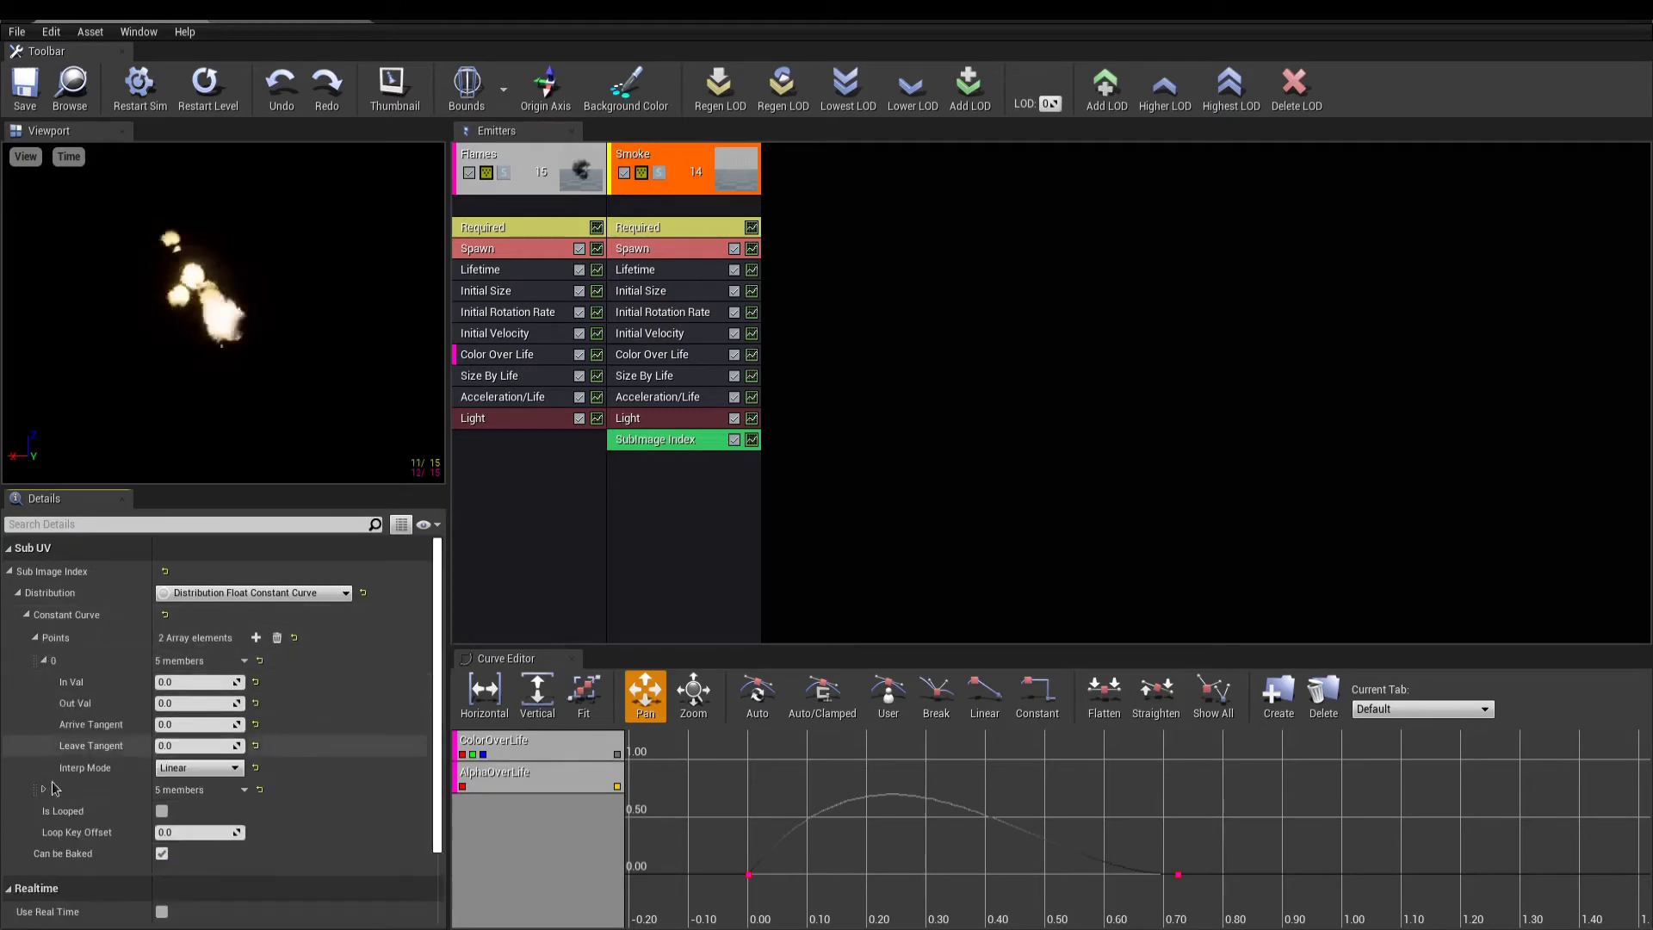
click(44, 790)
scroll(41, 793, down, 2)
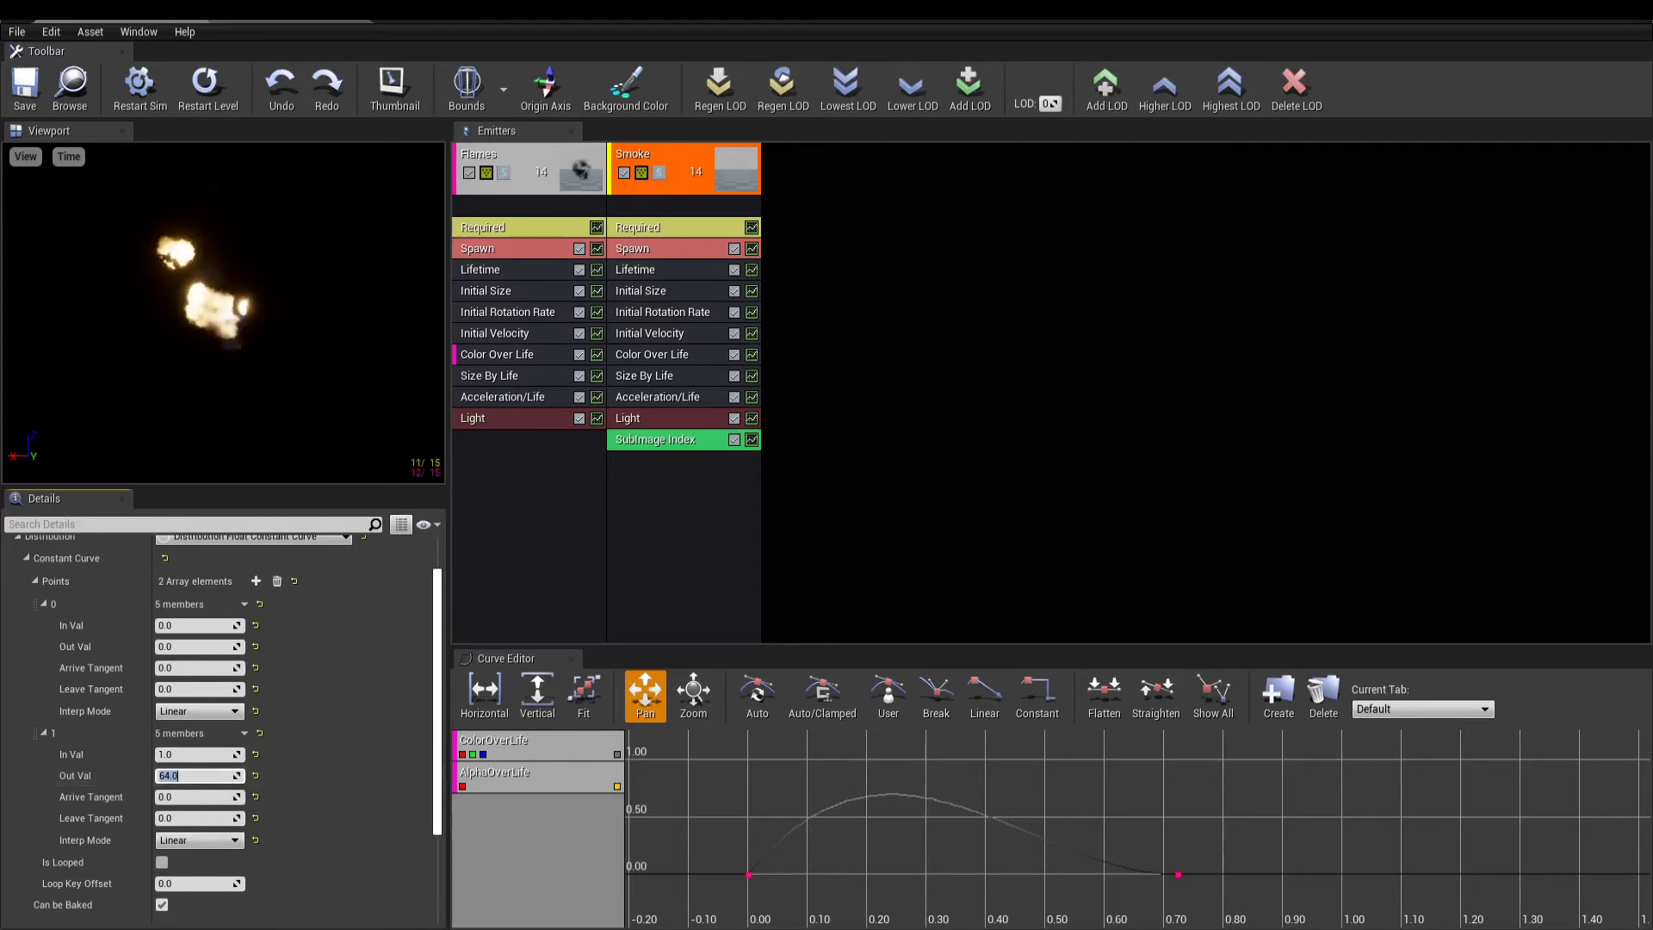
- Disable the Flames emitter to preview the smoke by itself, and re-enable it
click(680, 293)
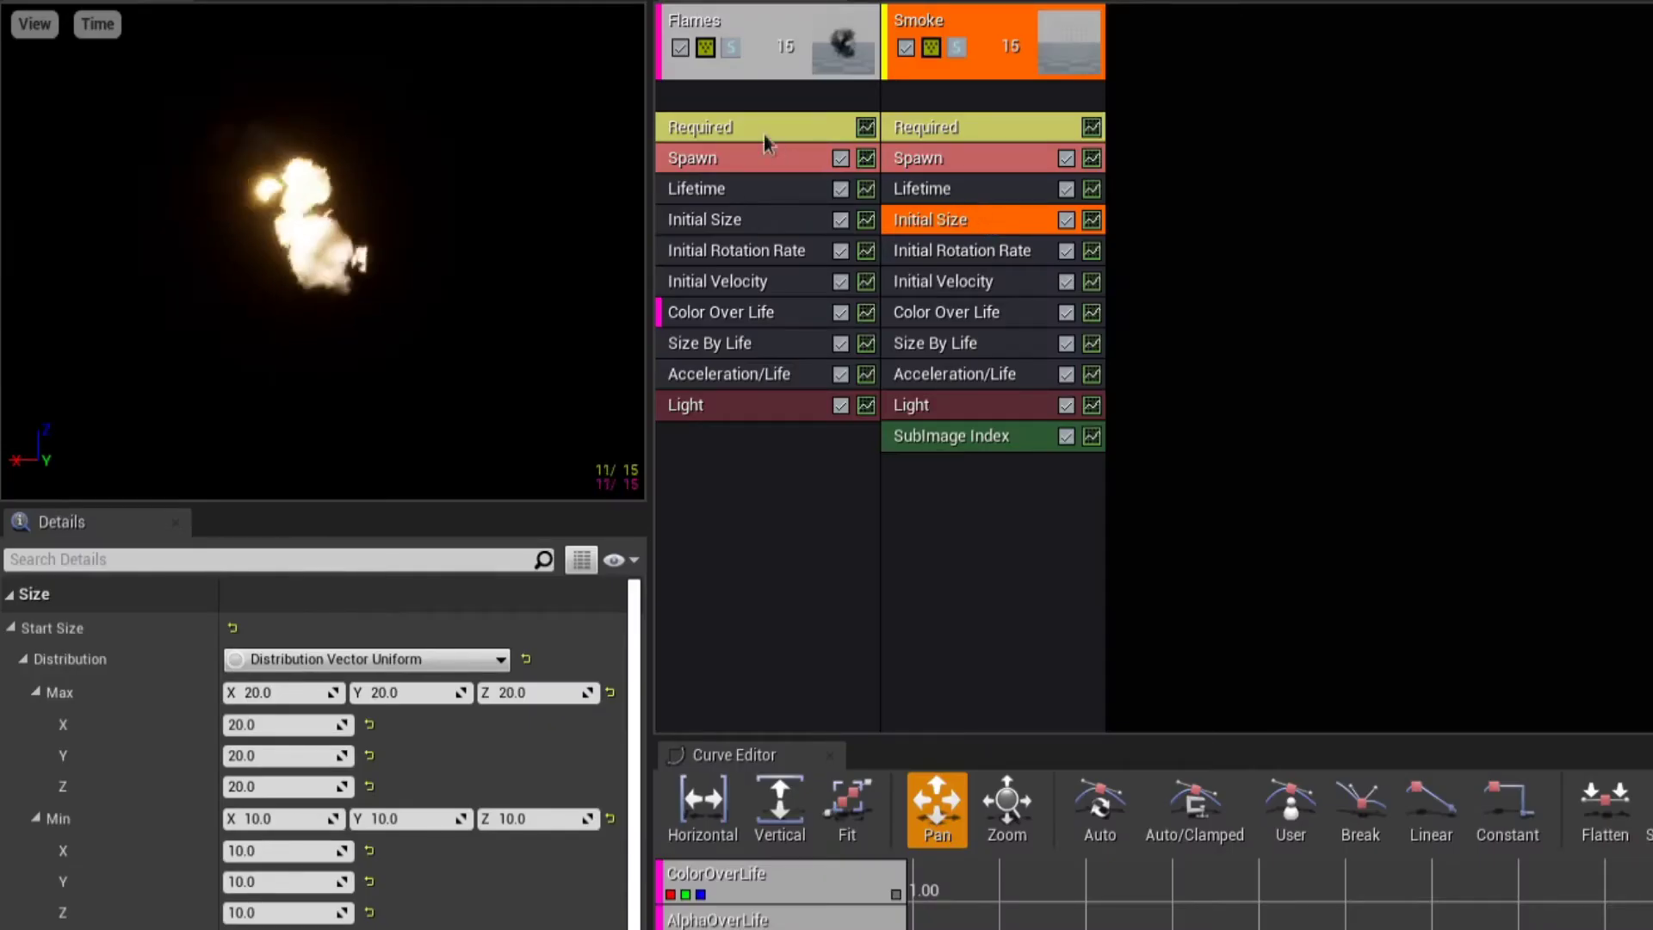
click(680, 52)
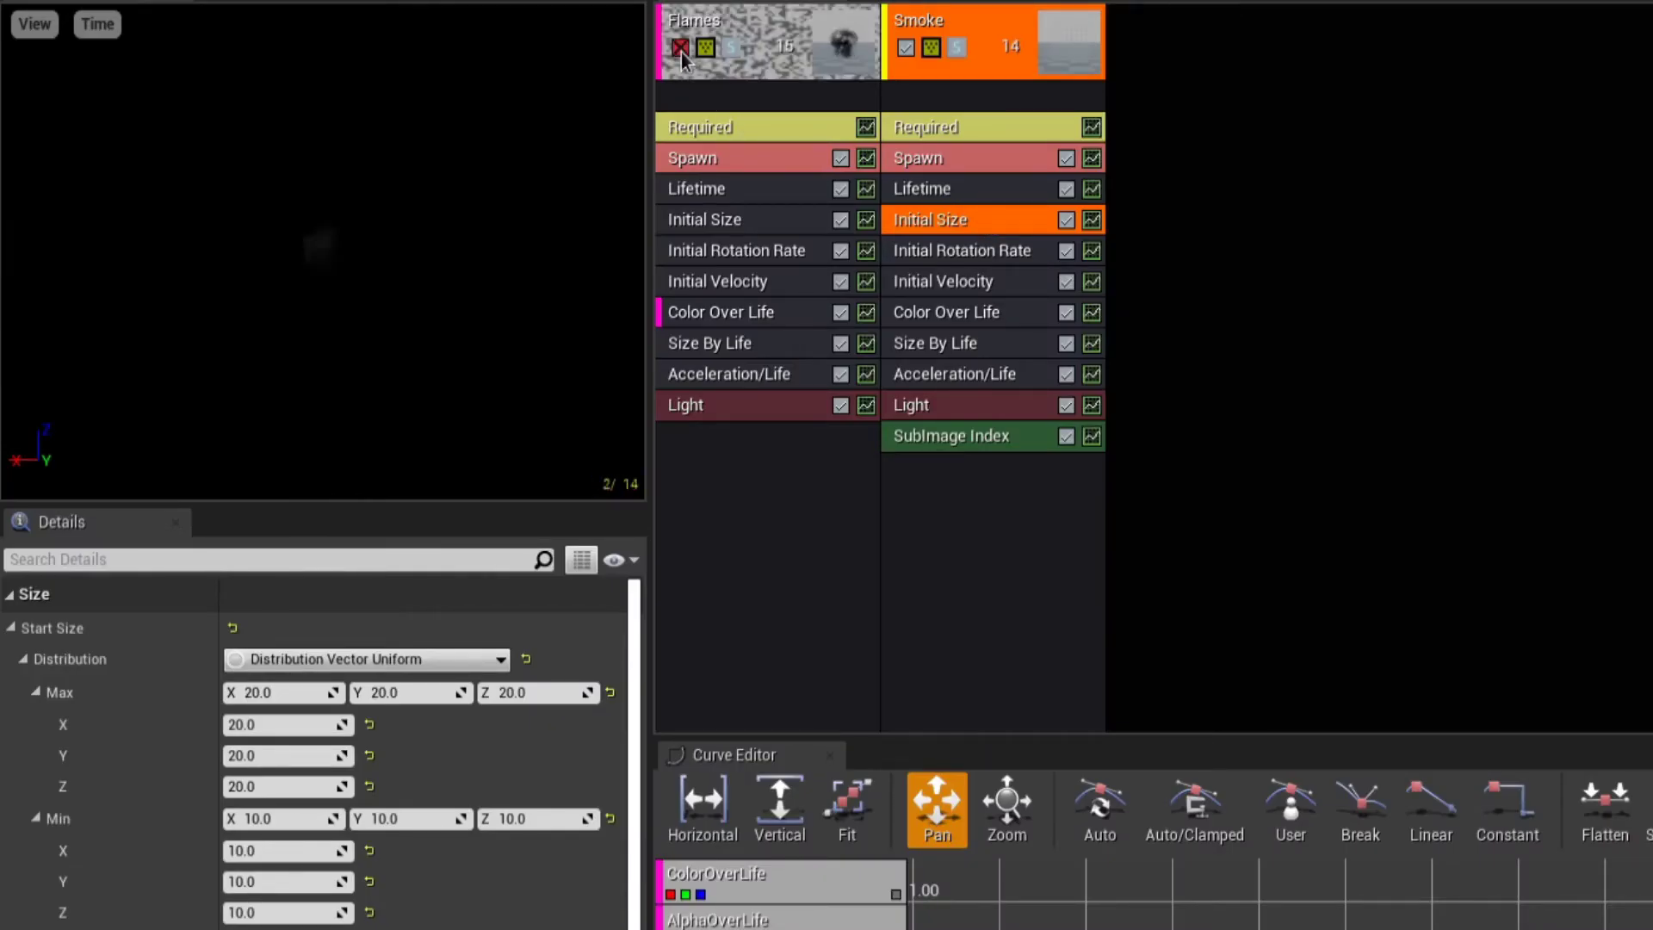
click(958, 47)
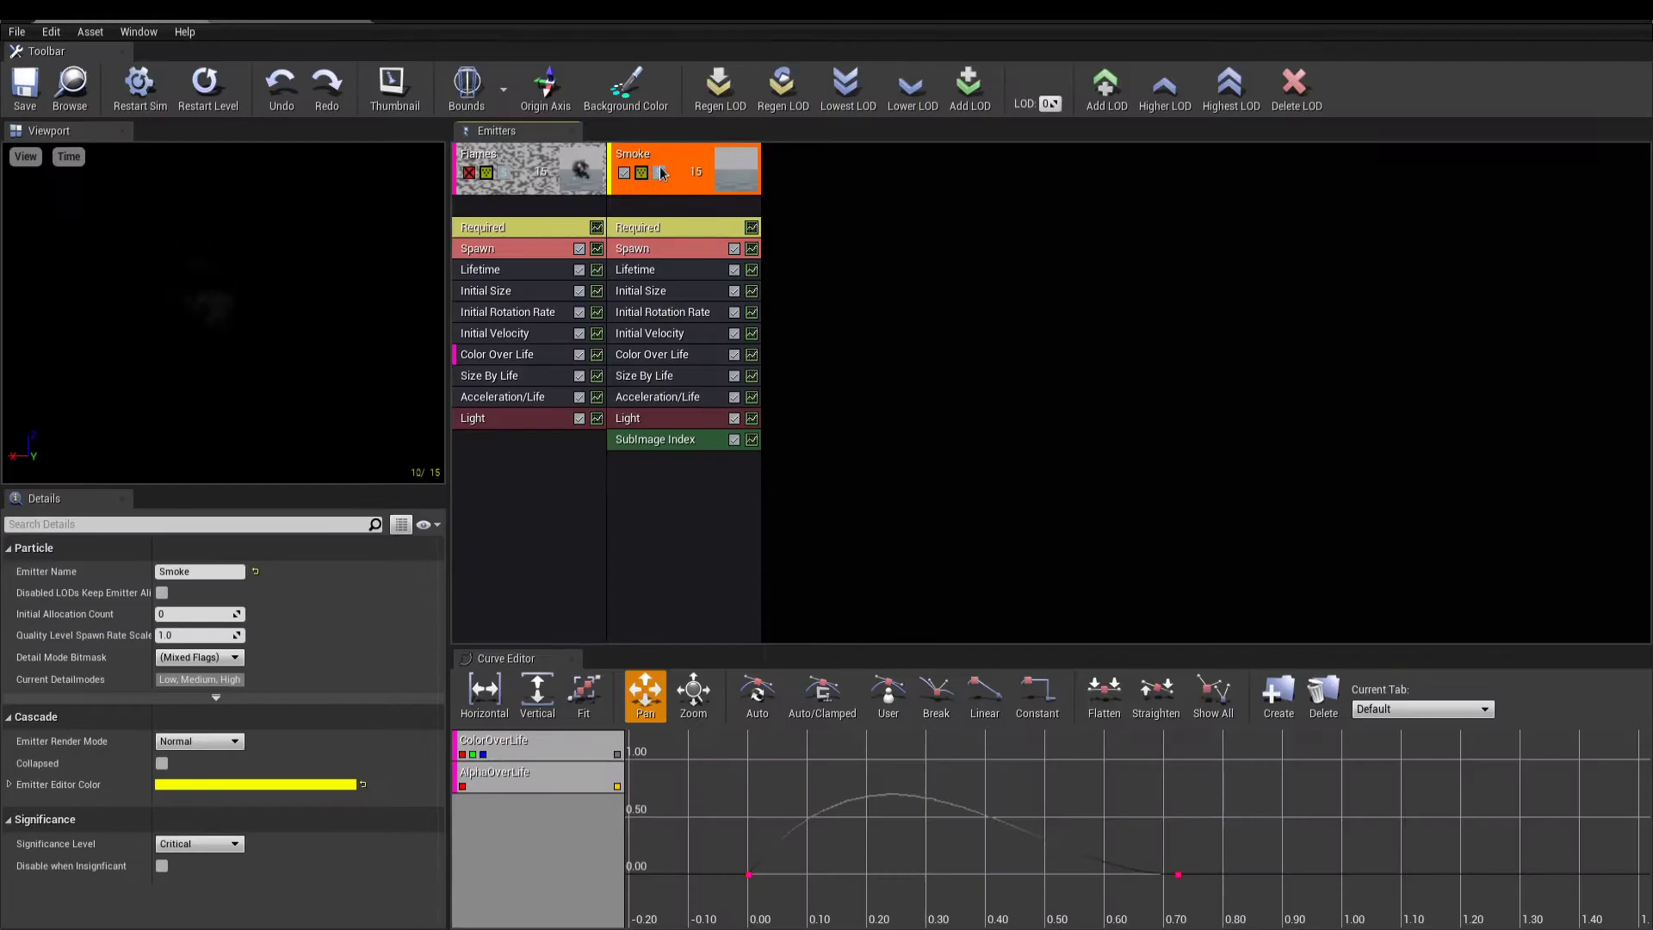
click(470, 173)
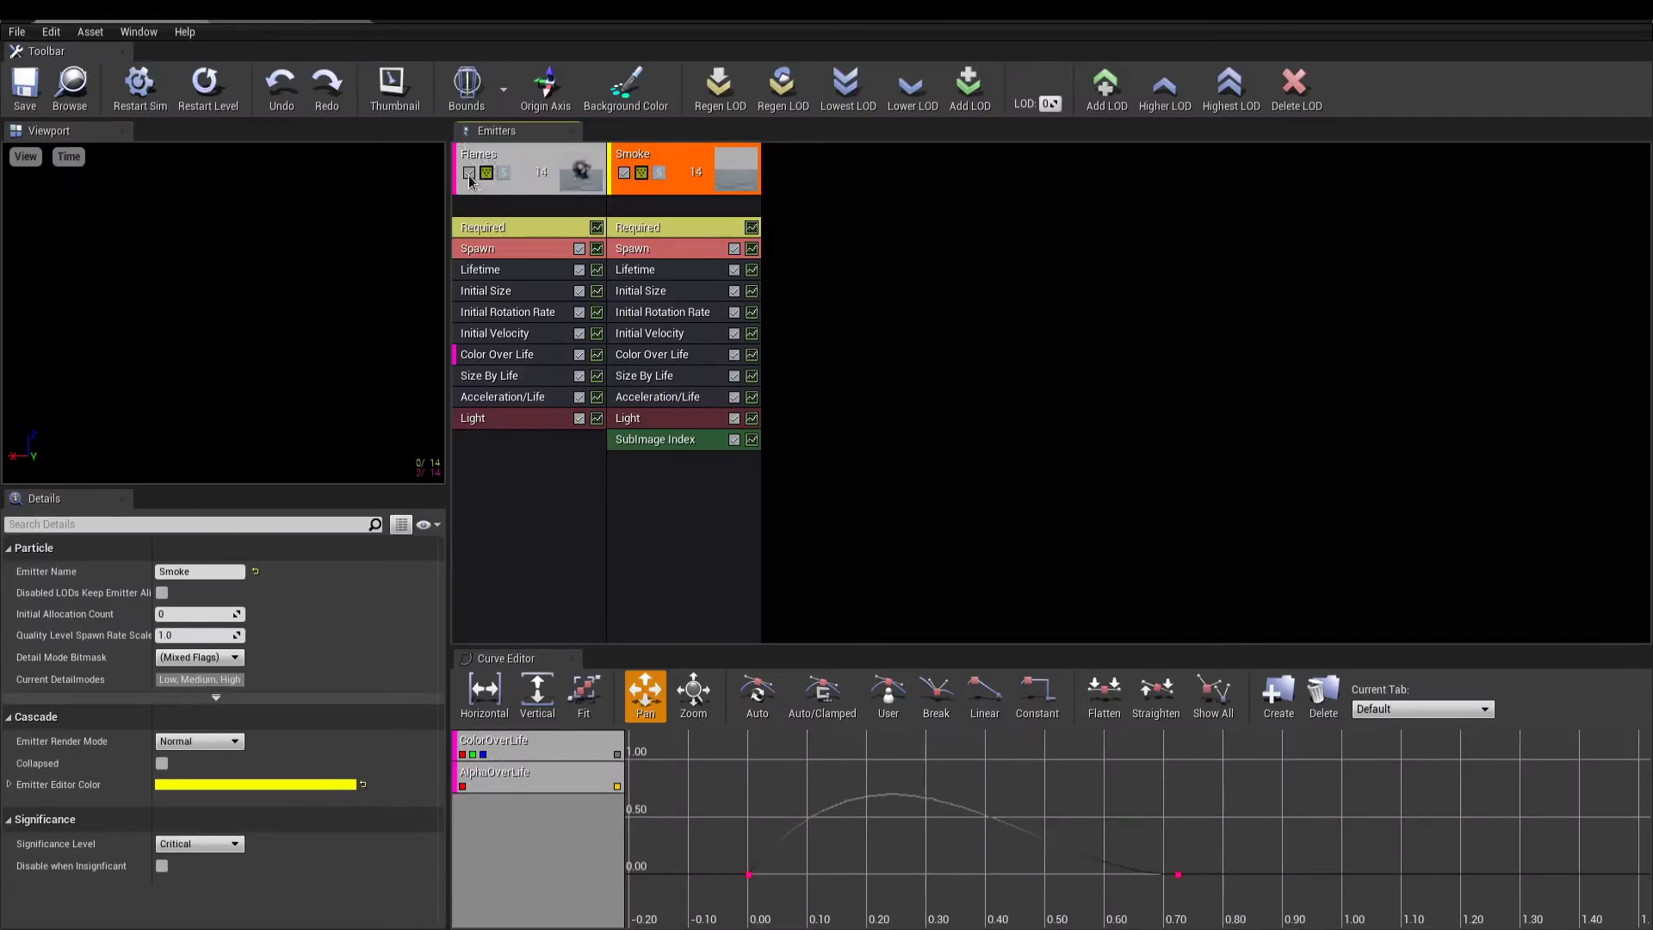
- Solo the Smoke emitter and change the particle preview's background colour from black to grey
click(659, 173)
click(660, 173)
click(641, 290)
click(645, 90)
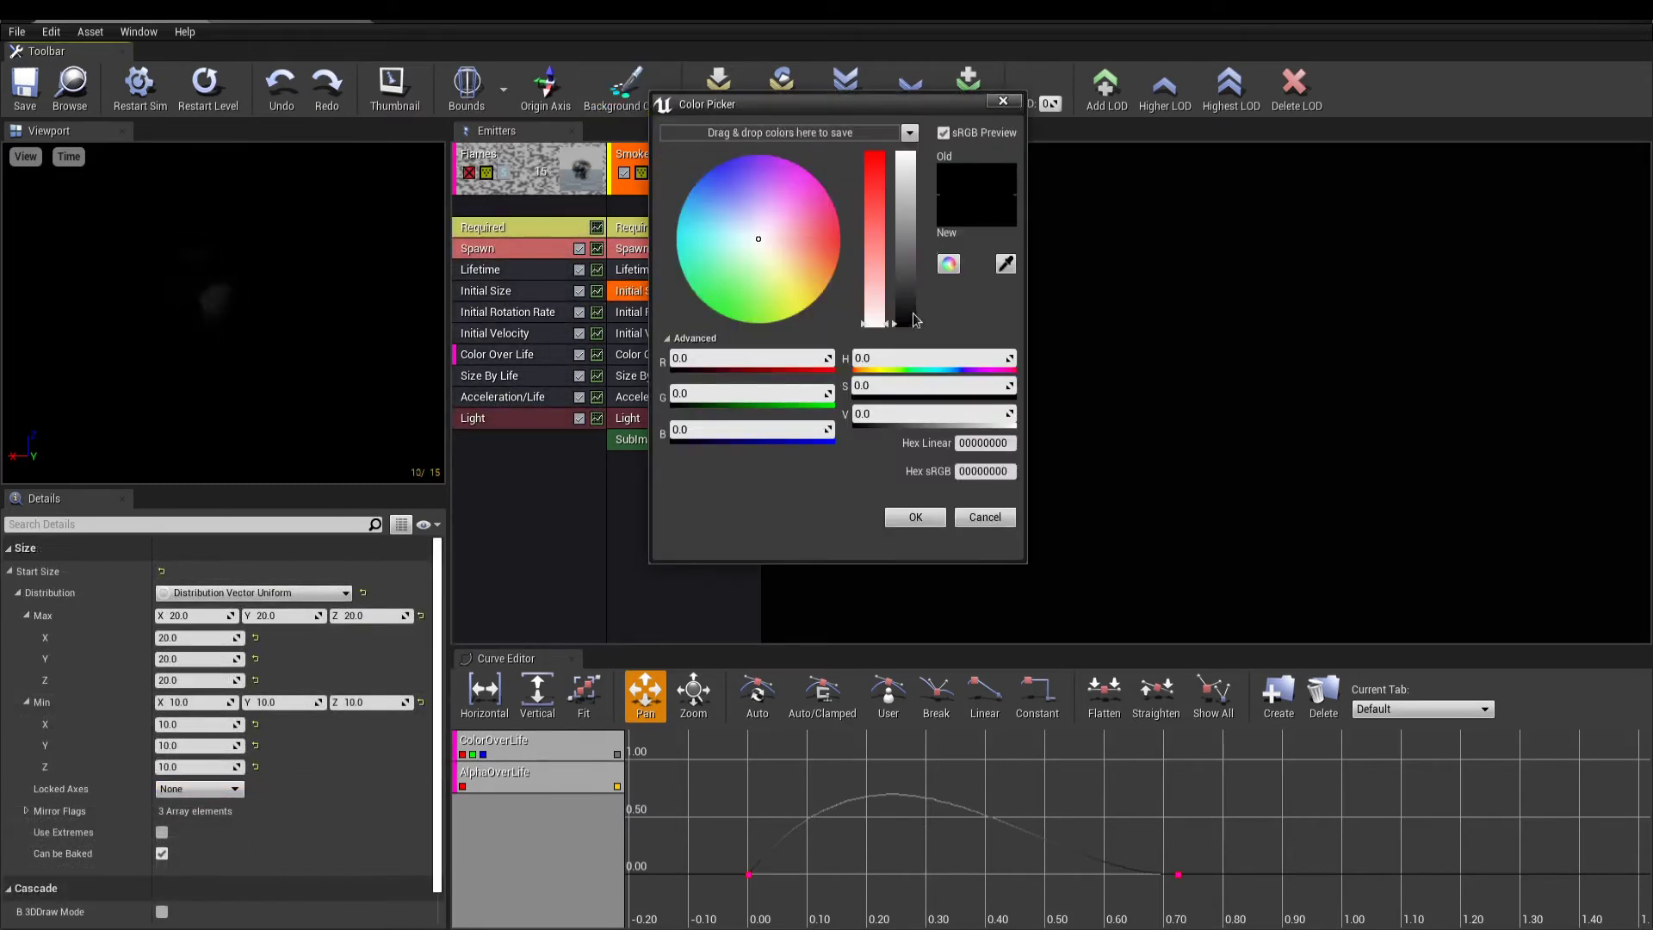
drag(906, 323, 906, 274)
click(917, 521)
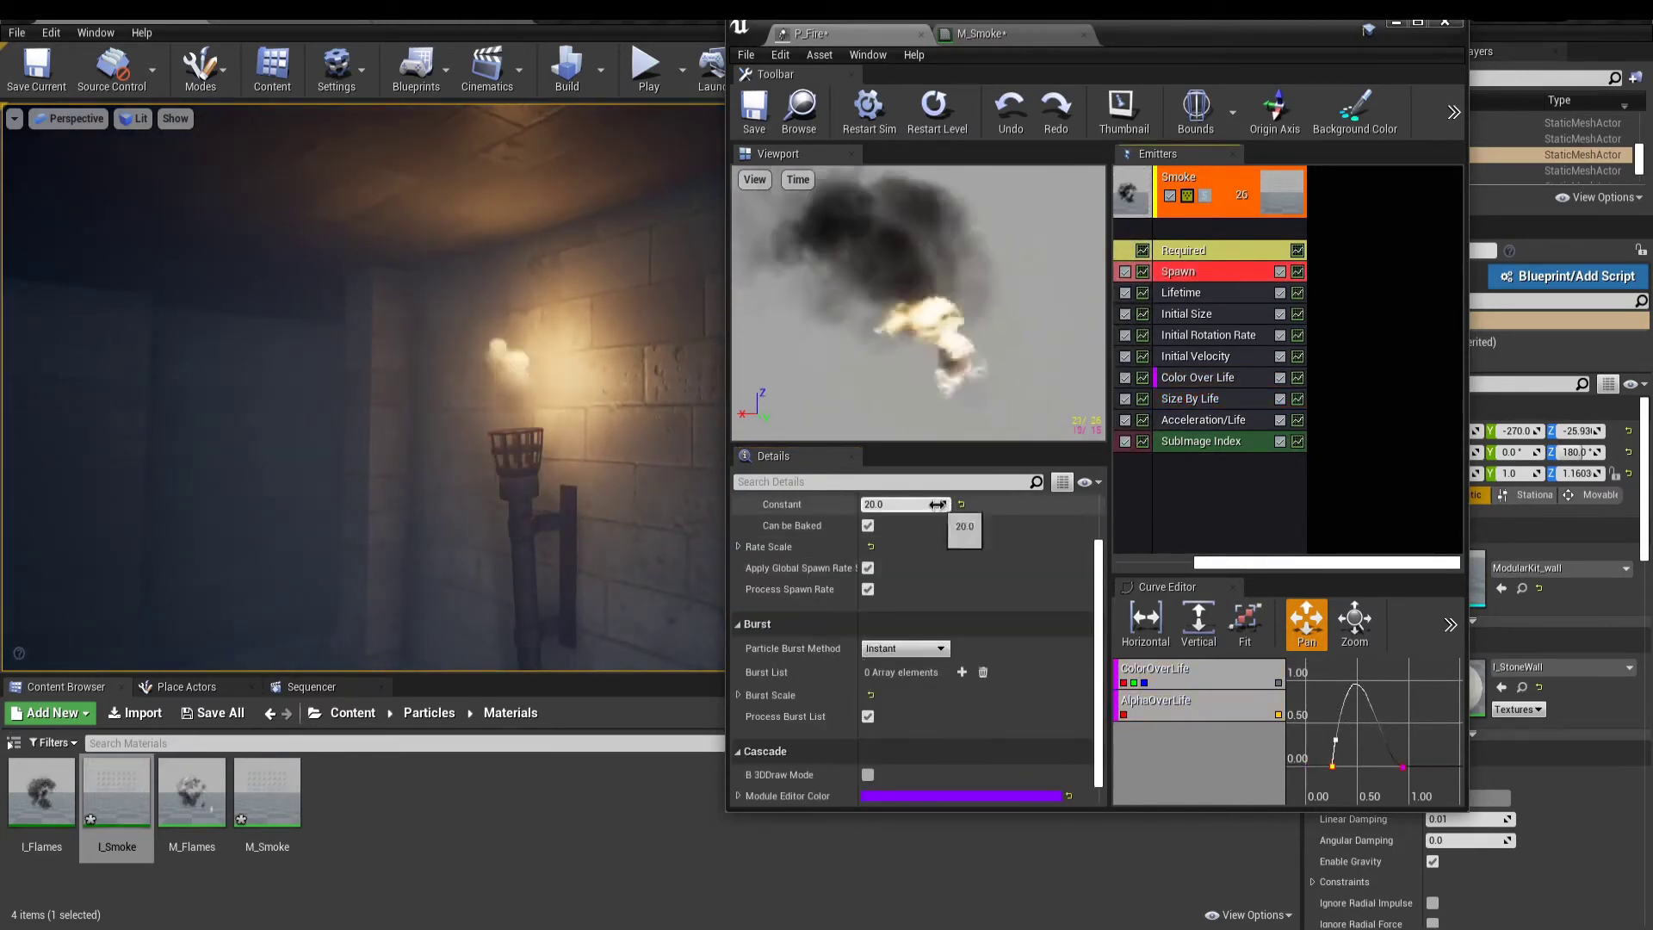
- Set the Smoke emitter's constant spawn rate to 10
click(927, 505)
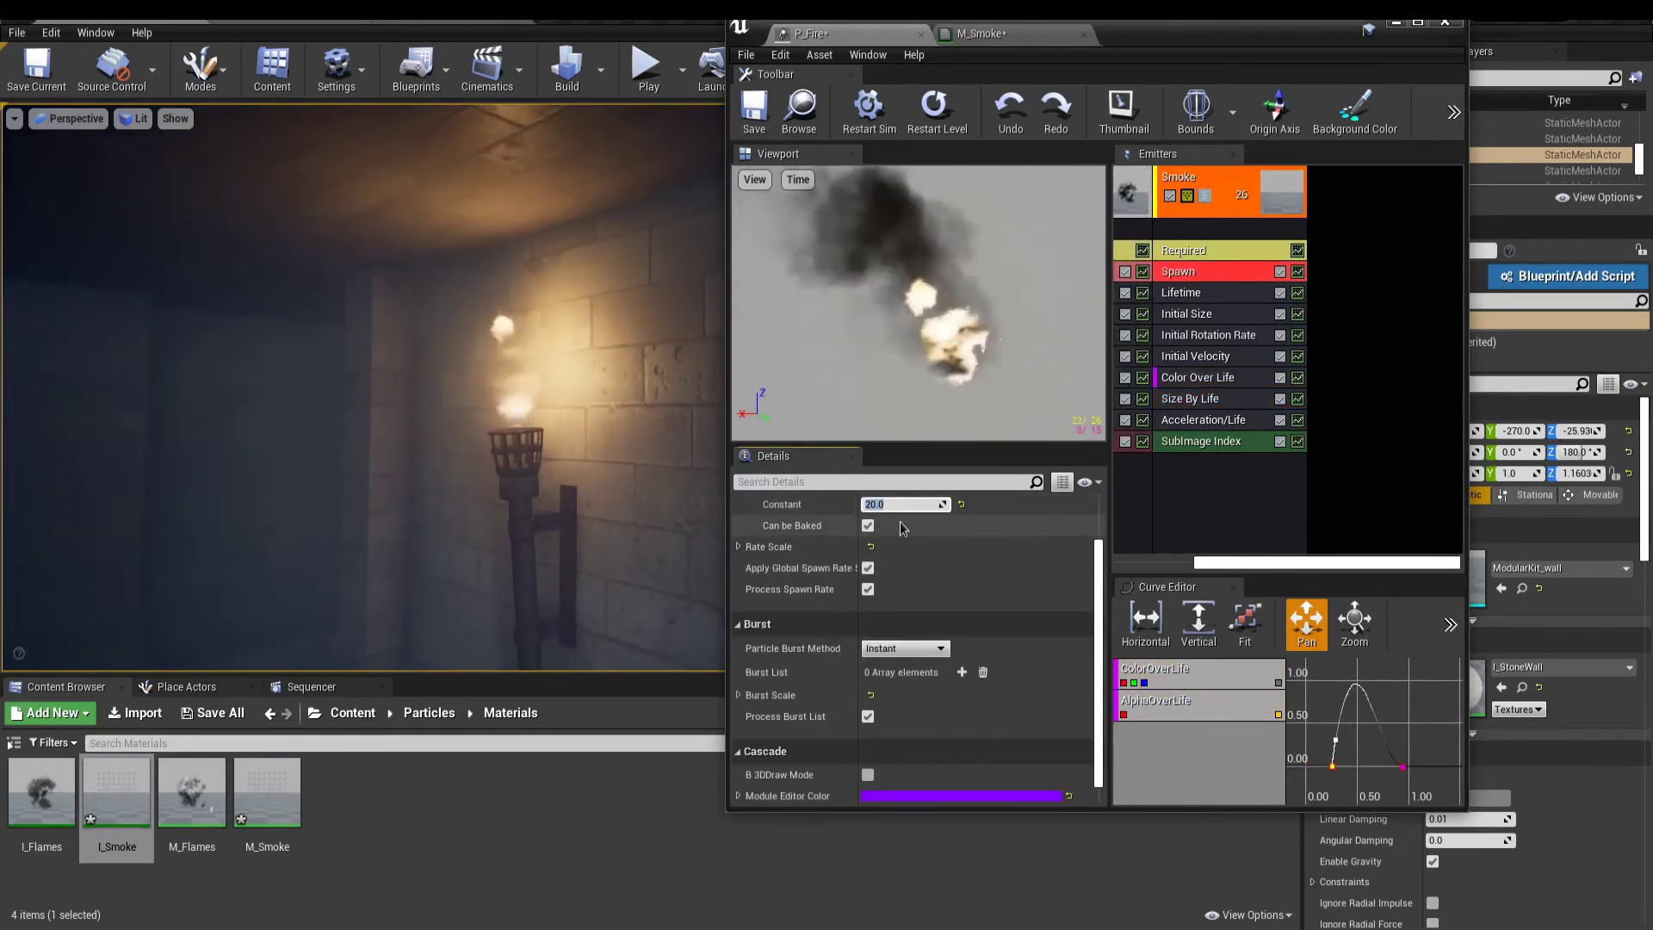
text(10)
key(Return)
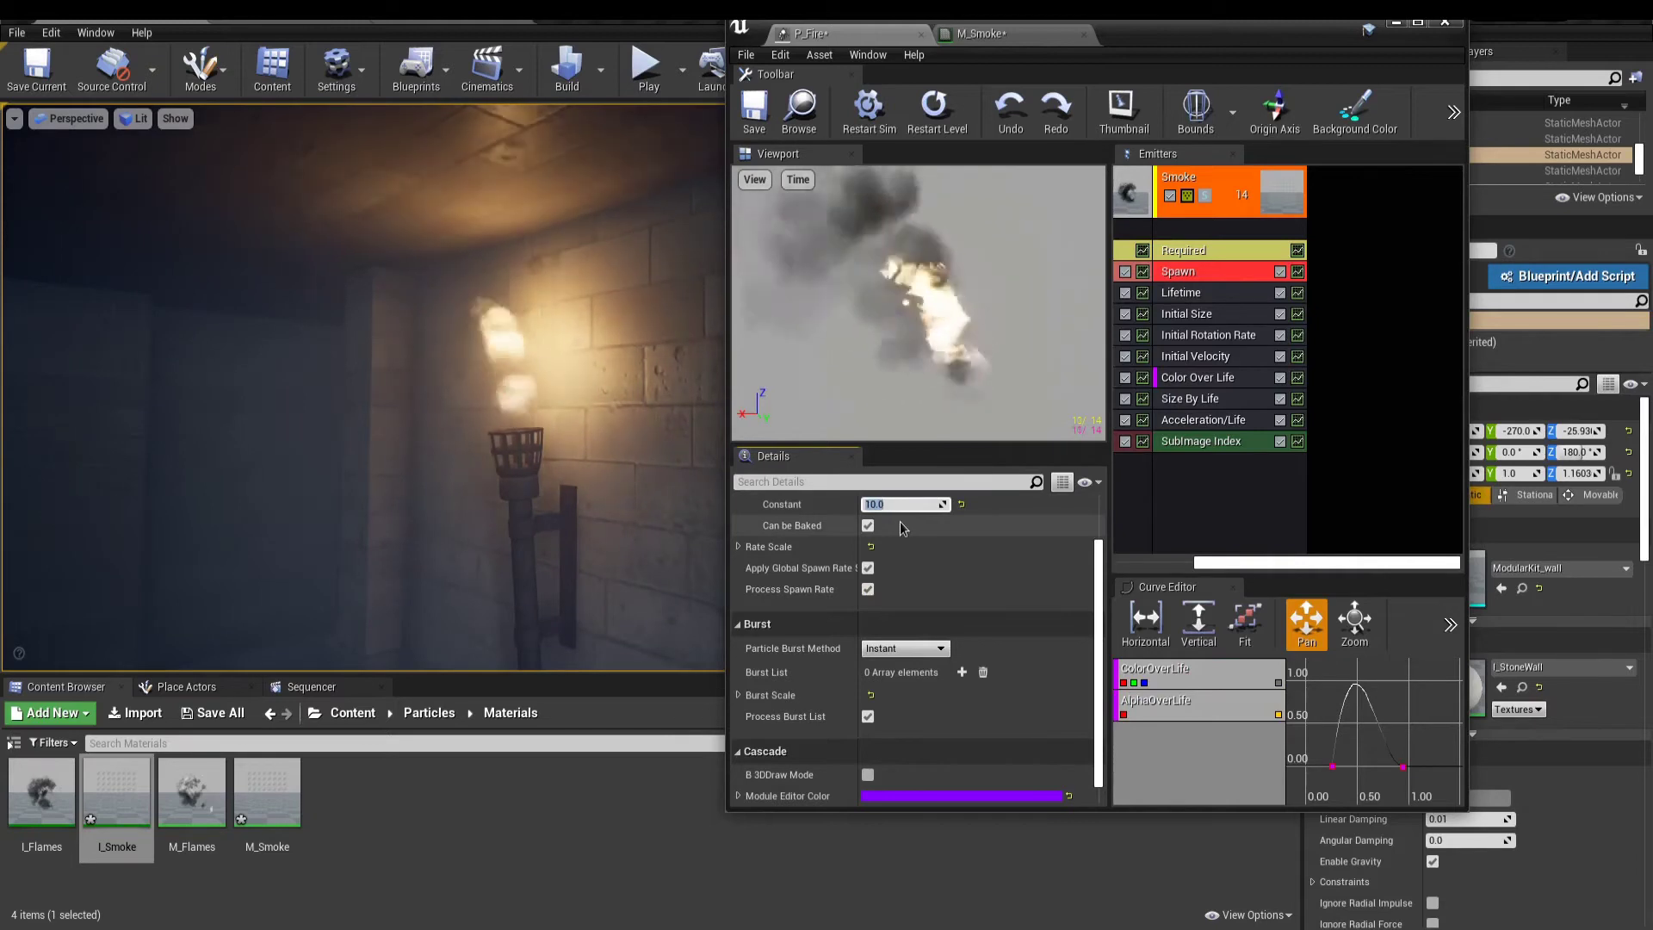
click(1236, 514)
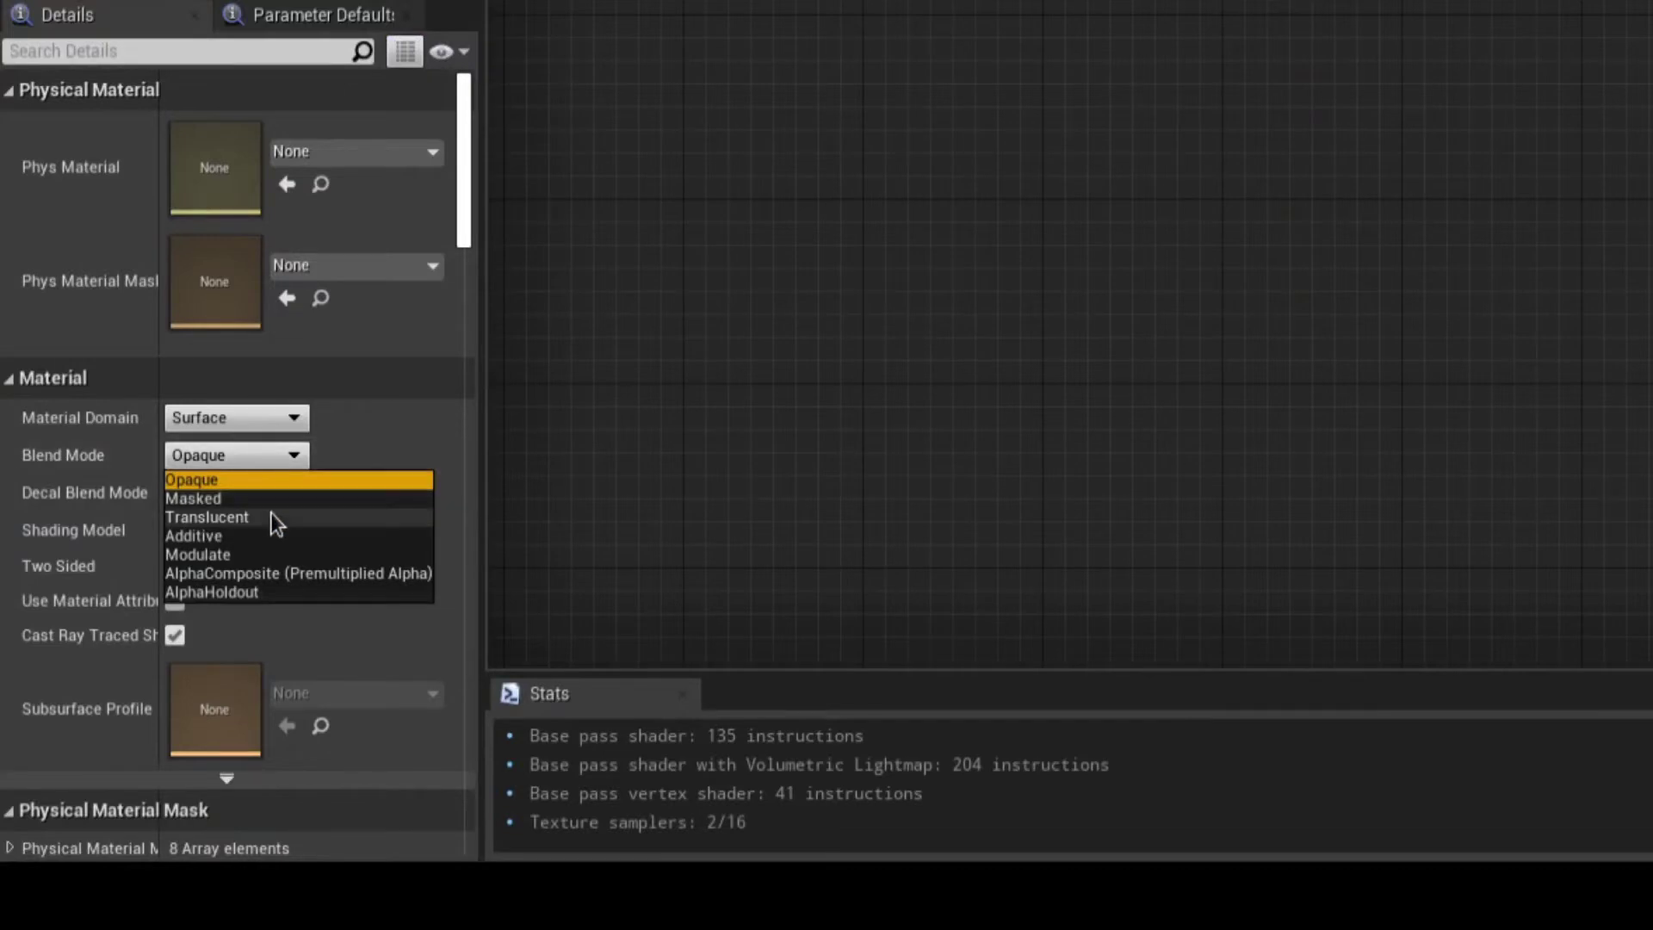
- Set the M_Sparks material's shading model to Unlit
click(270, 516)
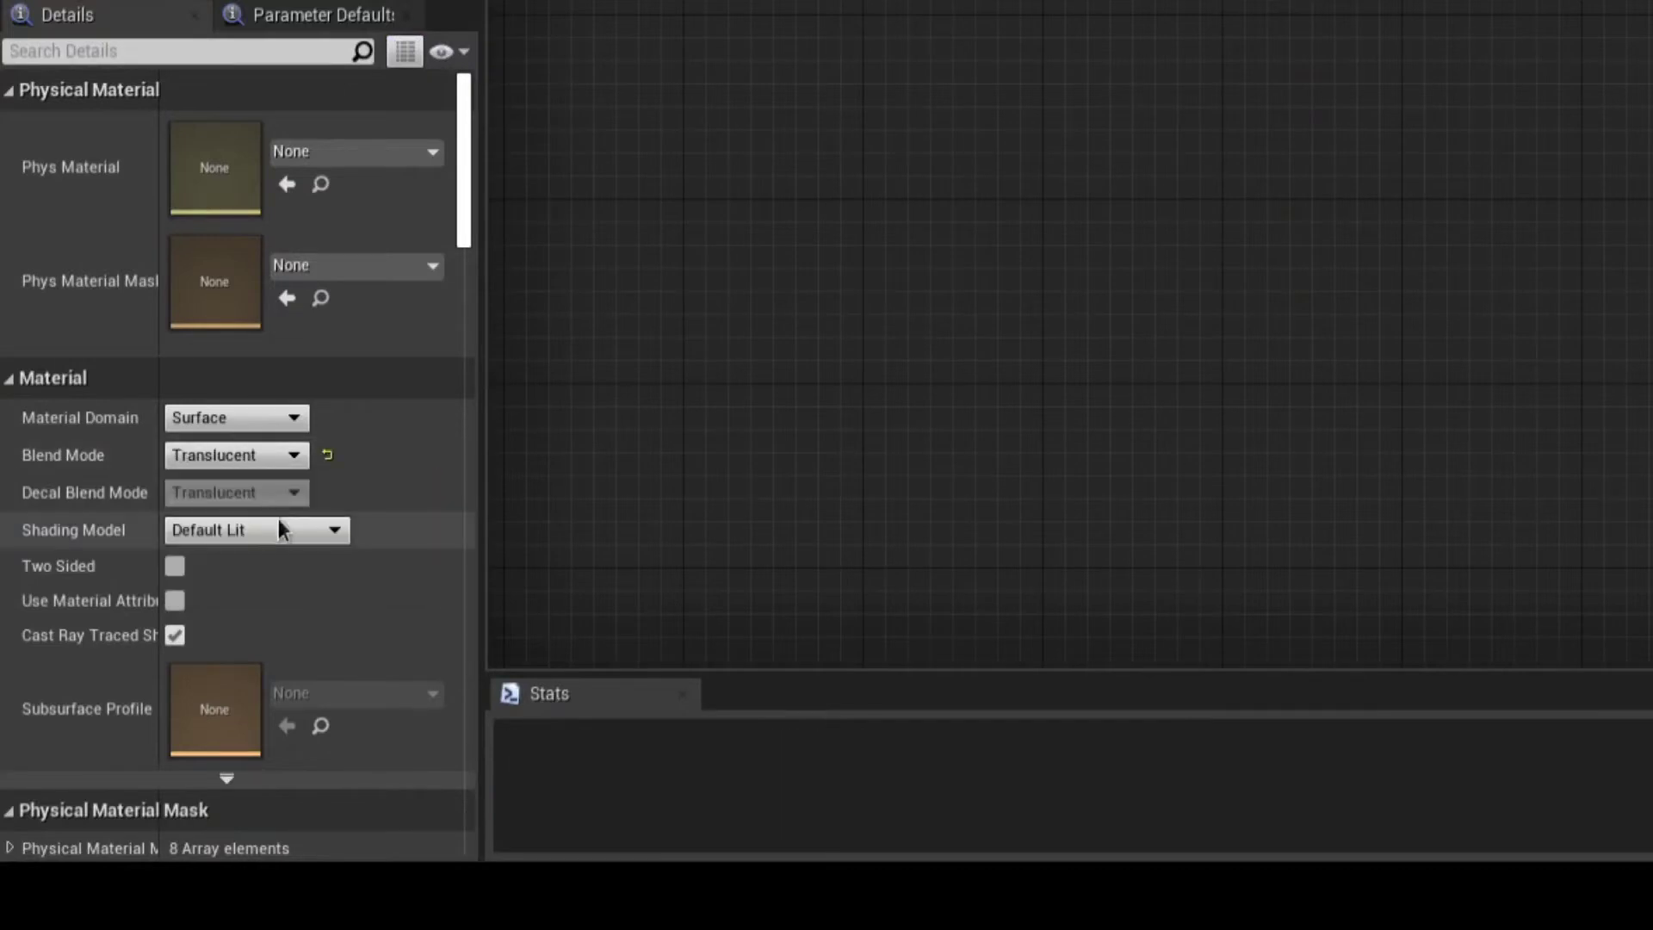
click(269, 532)
click(221, 555)
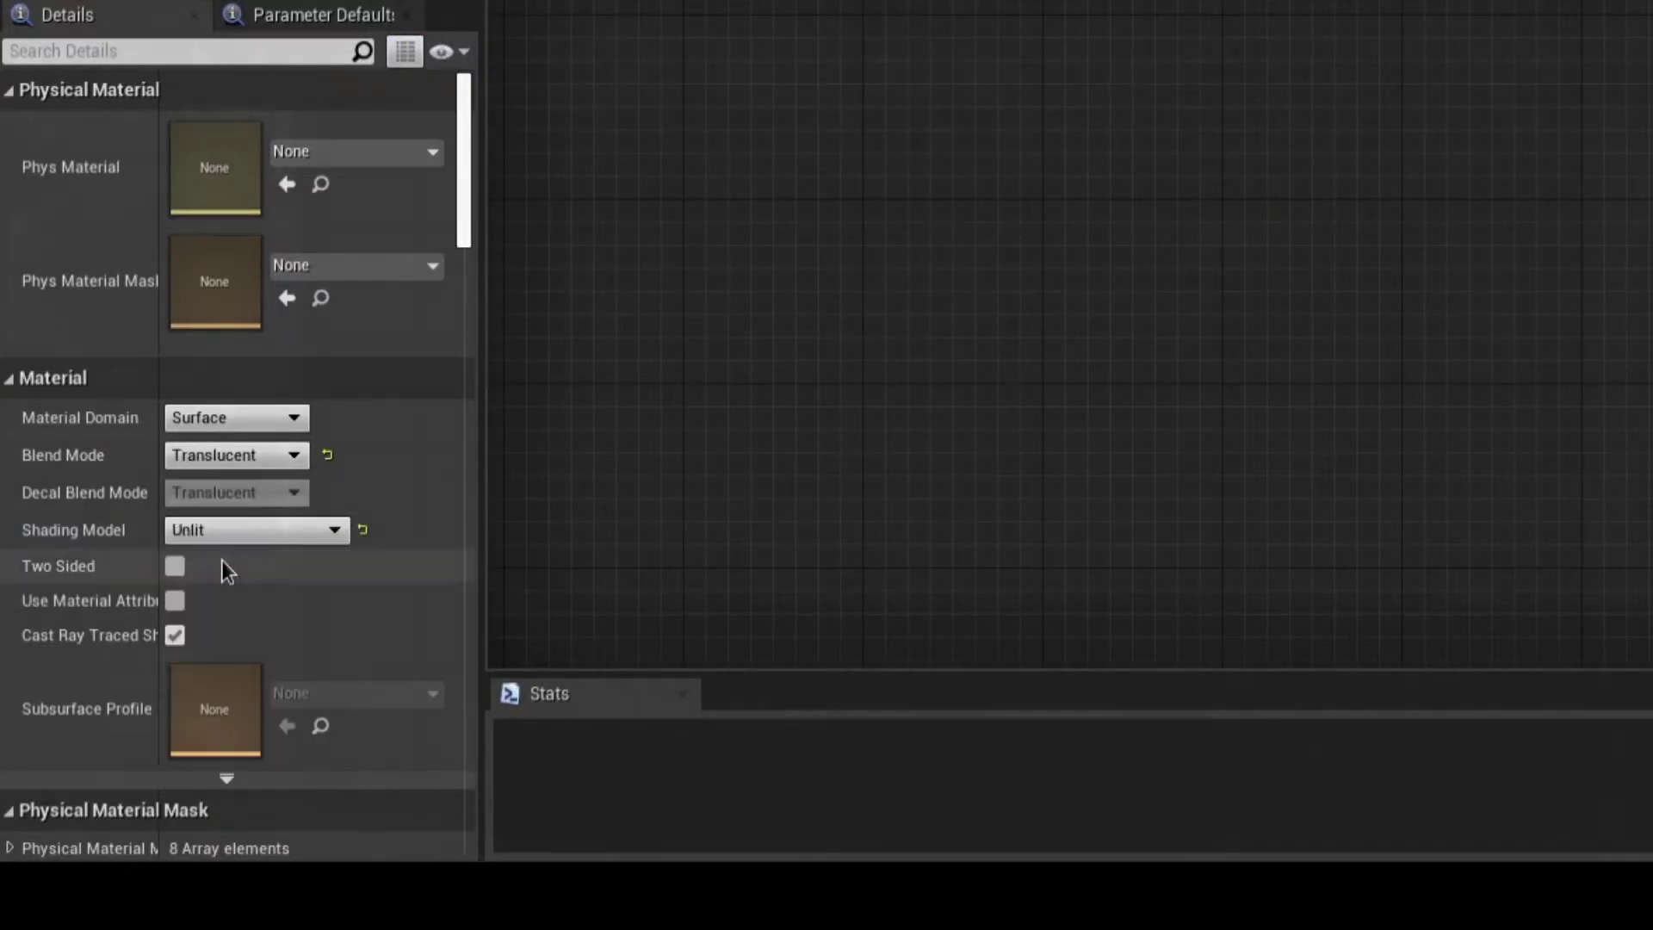
- Add a RadialGradientExponential node to the M_Sparks graph and place it well away from the material output
right_click(1269, 42)
text(exponen)
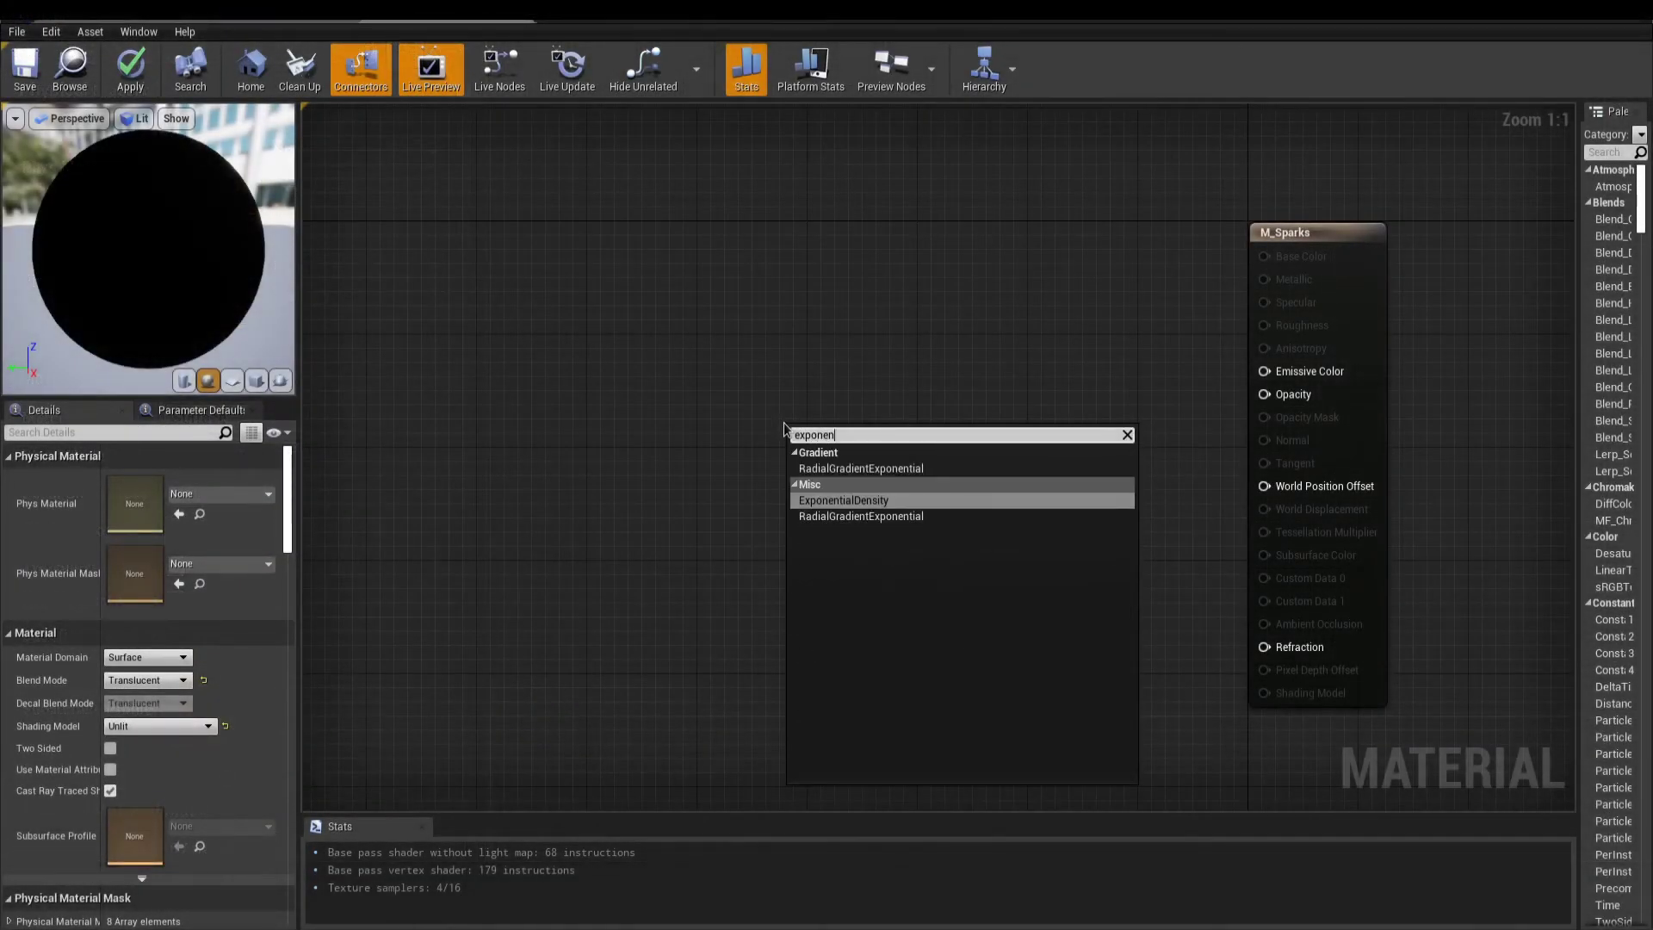
click(884, 517)
drag(831, 435, 482, 422)
- Feed the radial gradient into a Power node and add a scalar parameter named Power as its exponent
text(po)
drag(693, 441, 677, 680)
key(Return)
text(scalar)
key(Return)
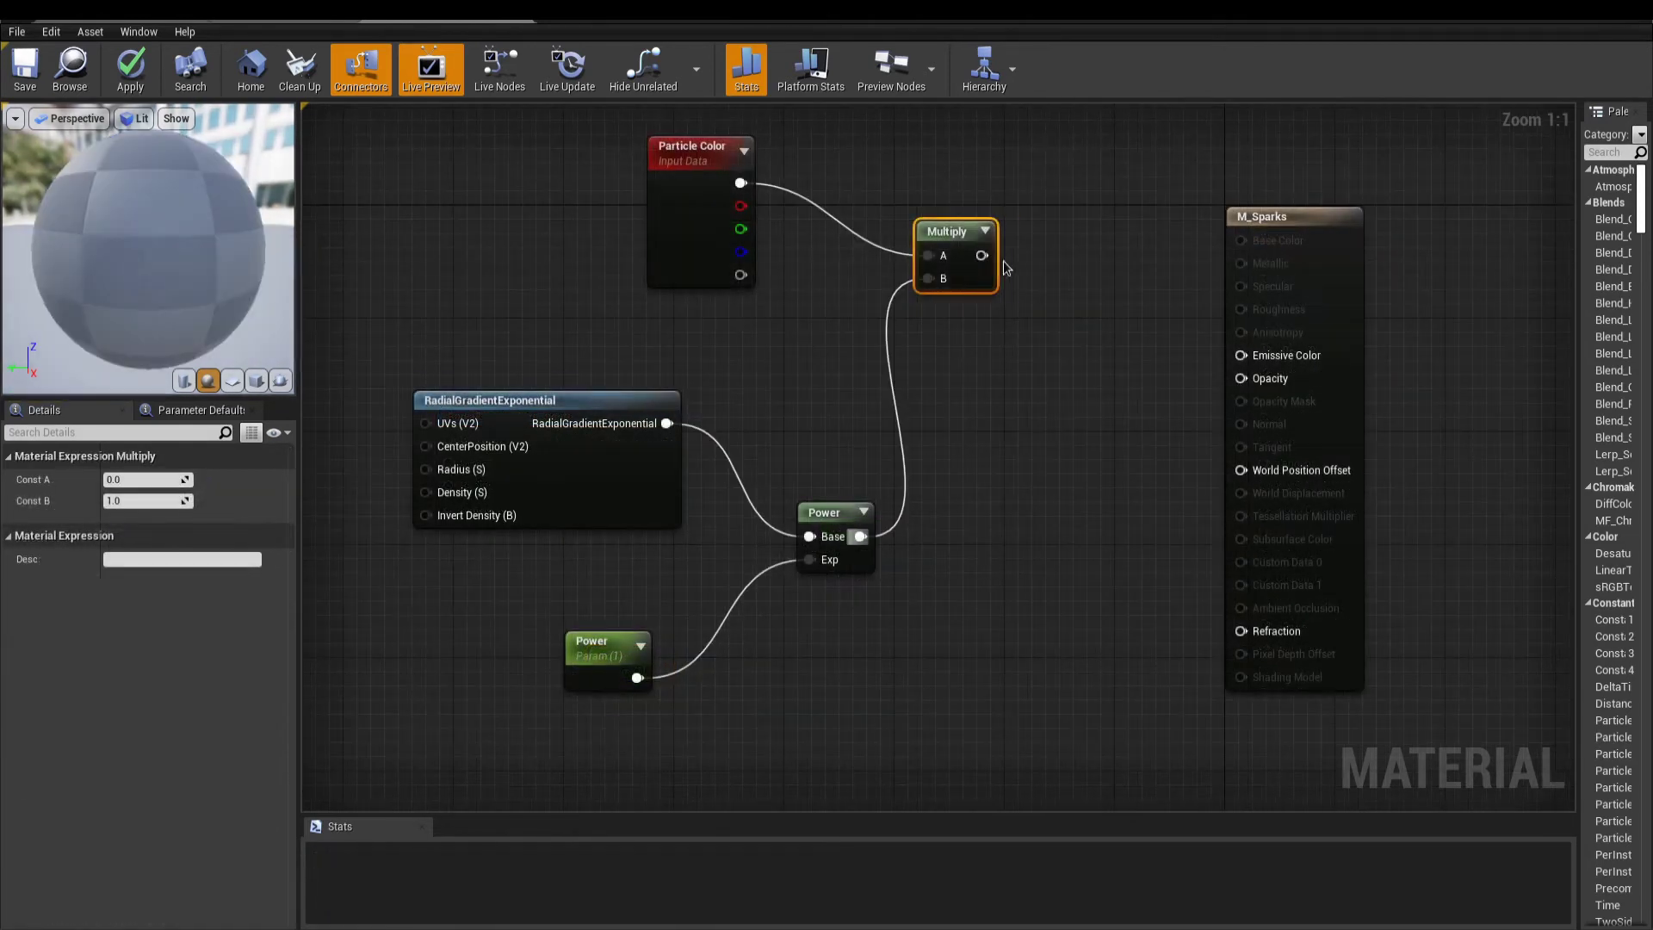
- Connect the Multiply of Particle Color and Power to Emissive Color, and a second Multiply of Power and Particle Color's alpha to Opacity
drag(999, 255, 1241, 354)
drag(955, 231, 1016, 188)
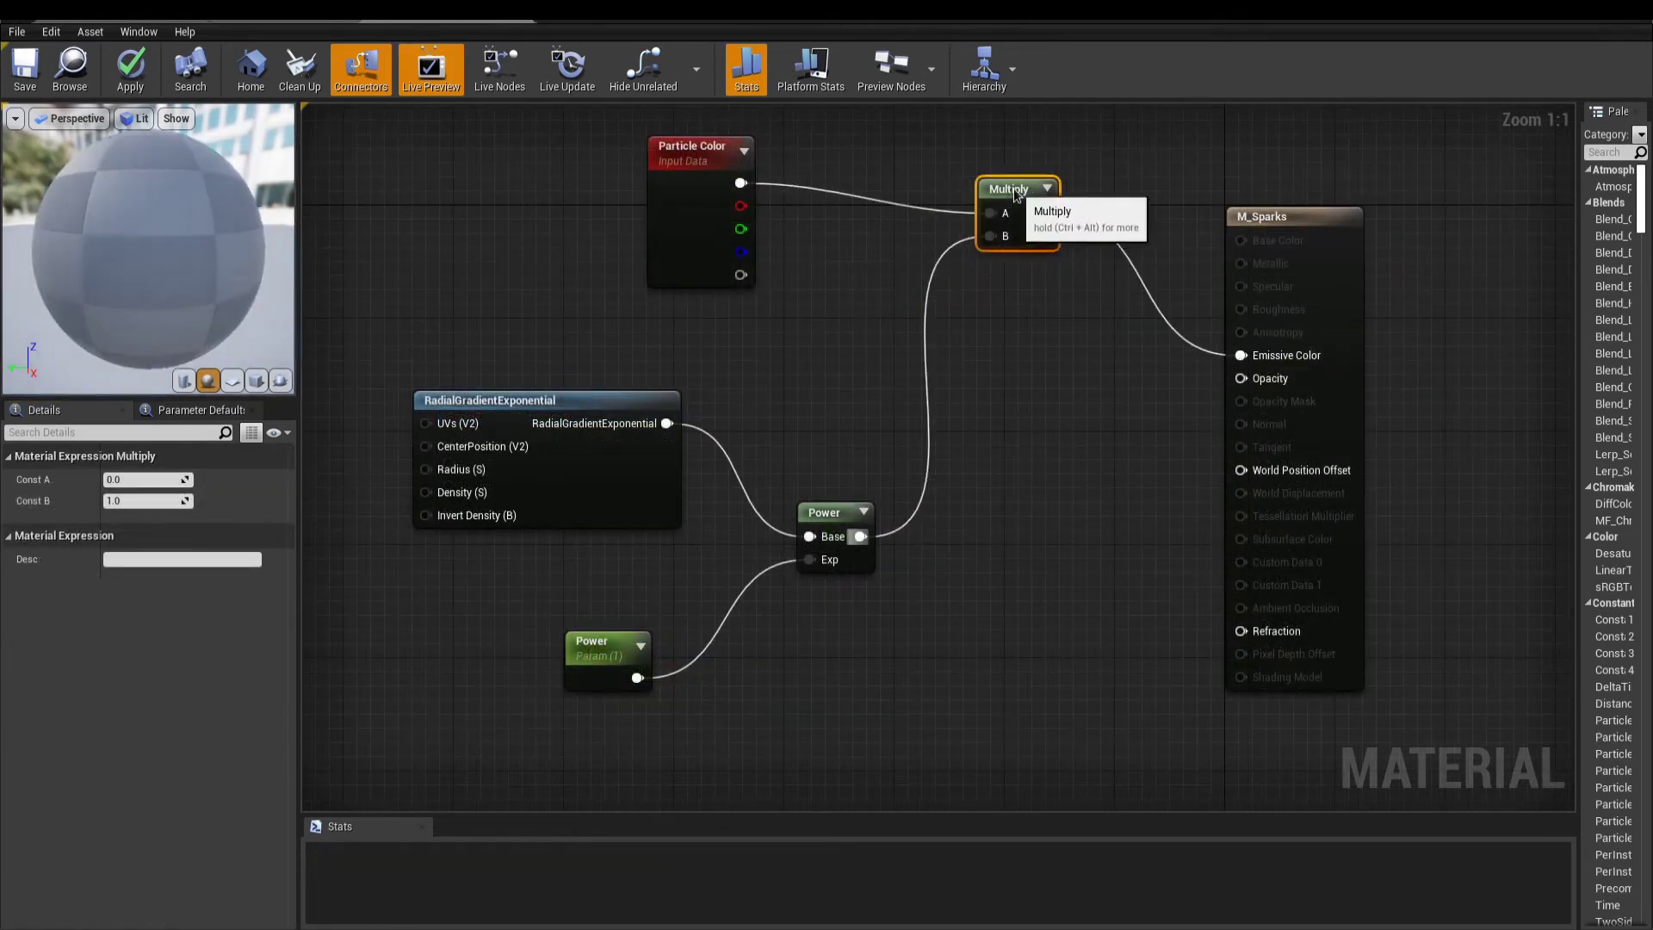
click(1082, 514)
drag(1082, 514, 1068, 514)
drag(861, 536, 1034, 524)
drag(1103, 524, 1240, 379)
ctrl+drag(1033, 526, 740, 274)
drag(1059, 500, 1020, 443)
click(1055, 572)
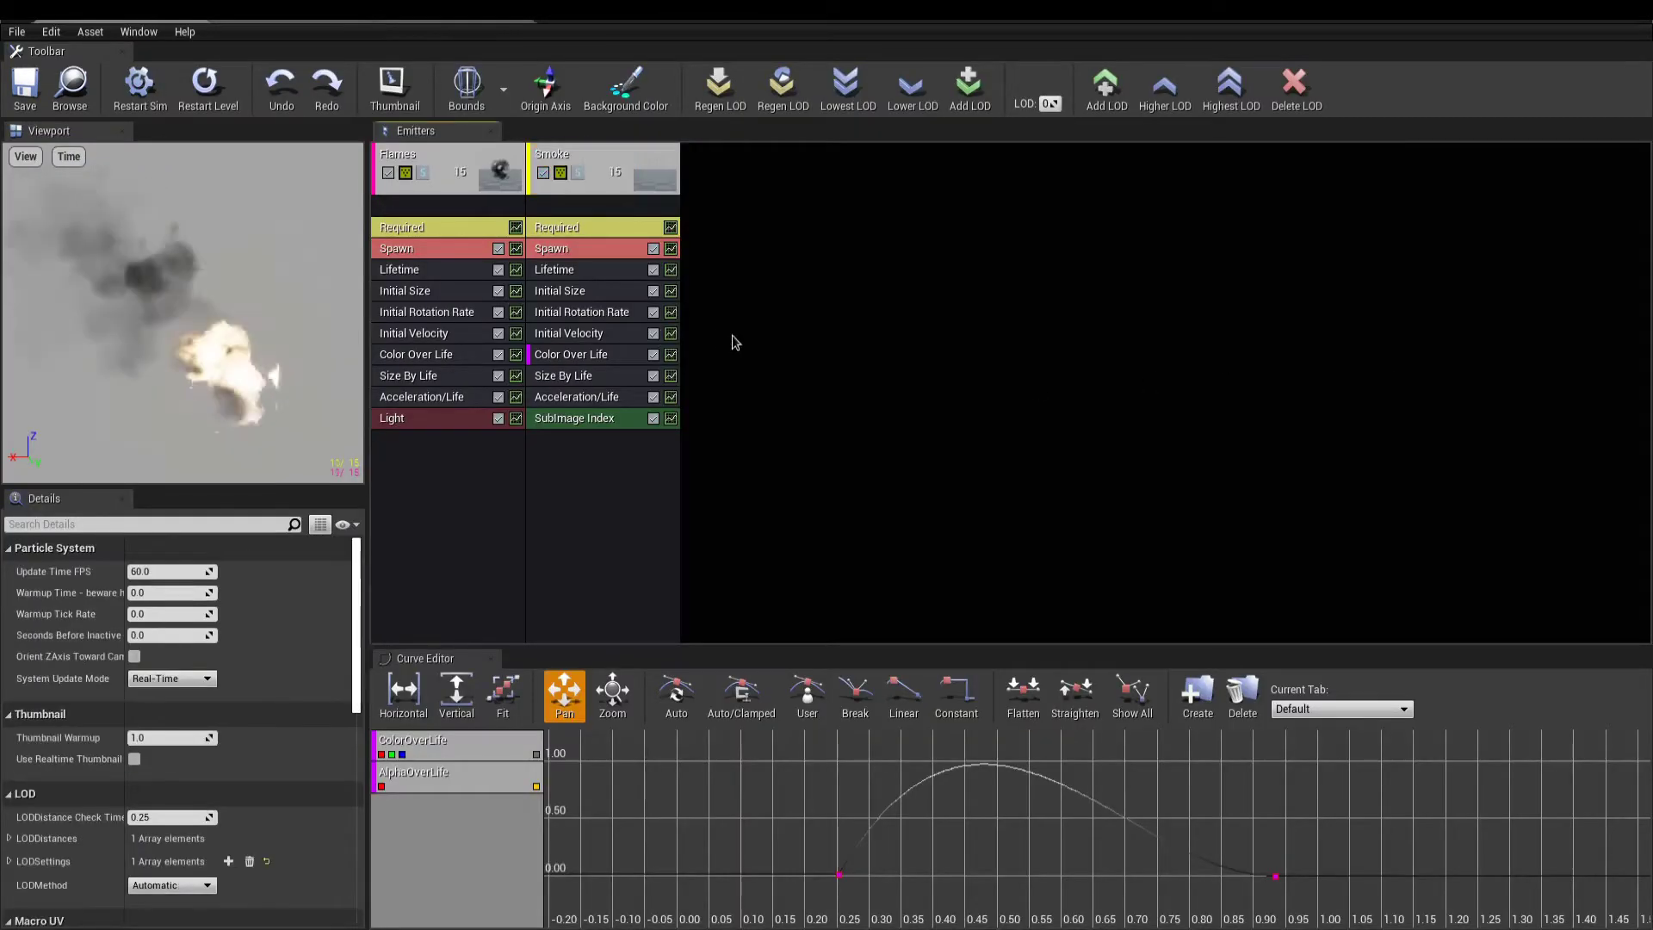
- Add a new sprite emitter beside Smoke in the P_Fire particle system and solo it
click(769, 293)
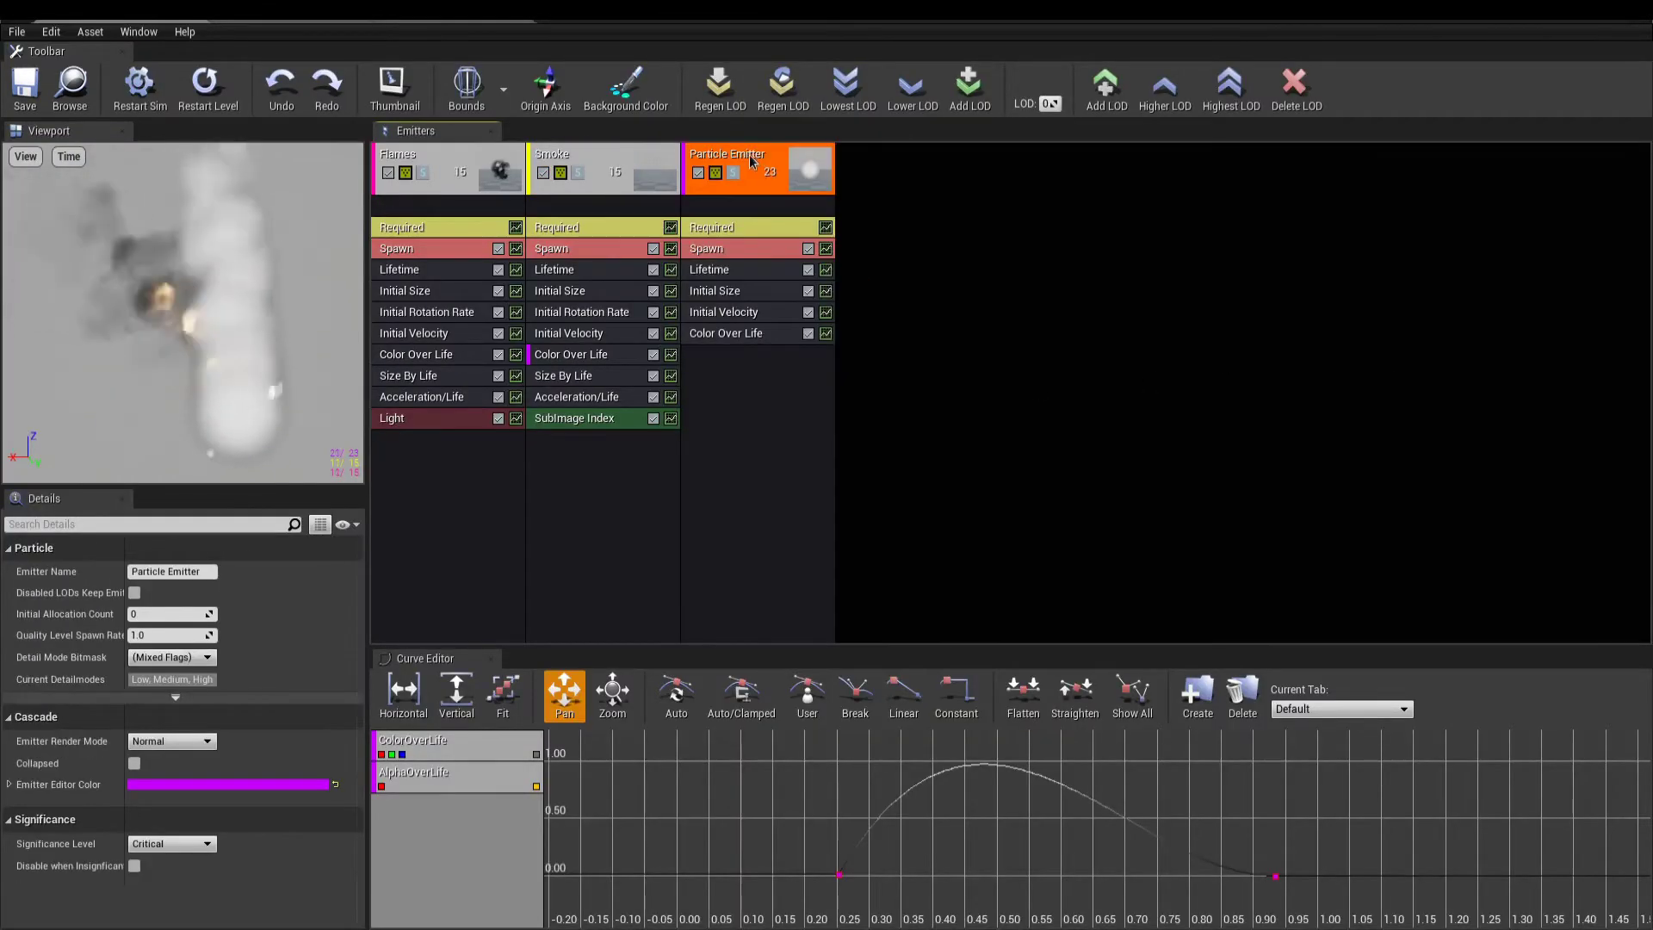
click(734, 175)
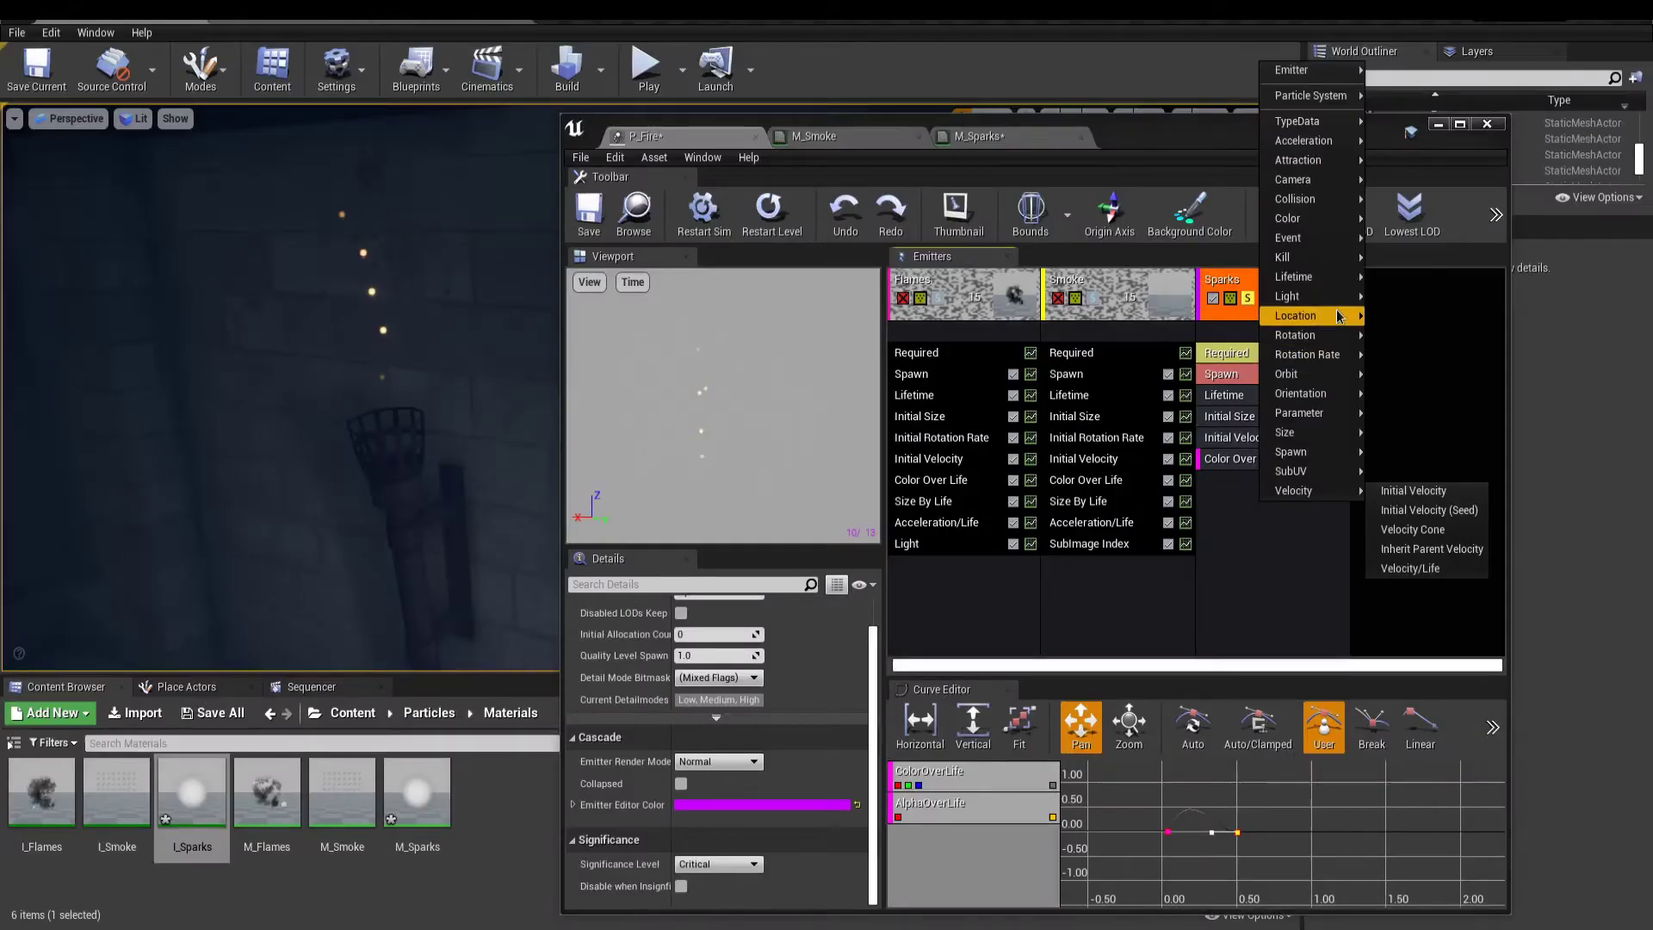
- Add a Sphere location module to the Sparks emitter and set its constant start radius to 5
mouse_move(1339, 317)
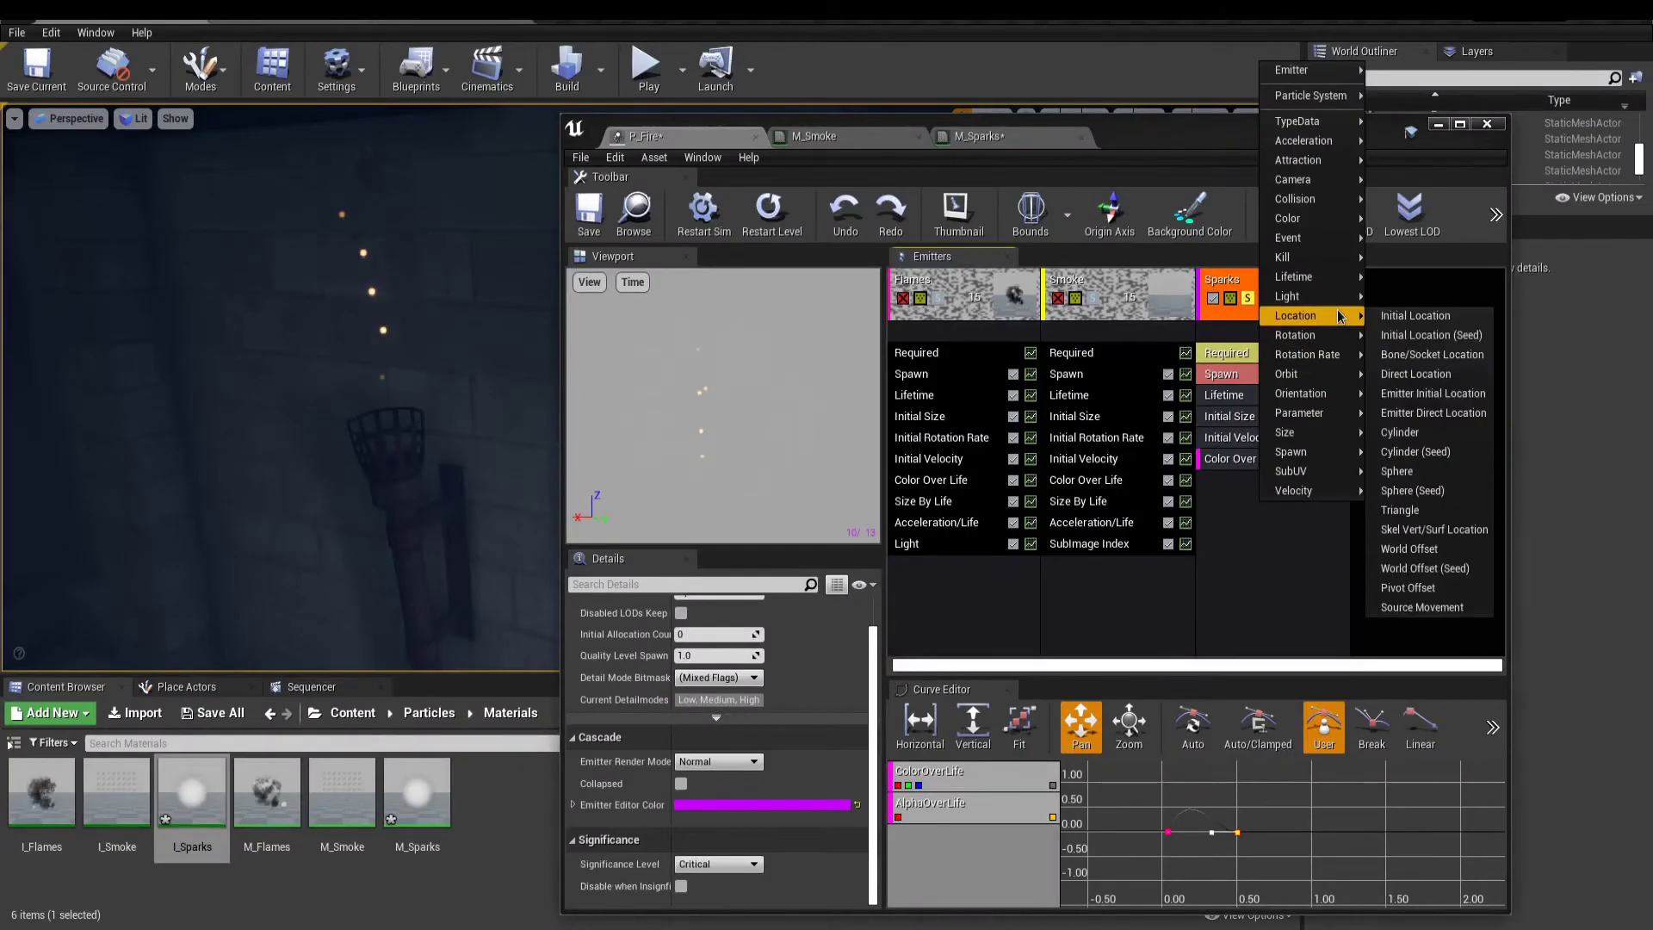
click(1427, 472)
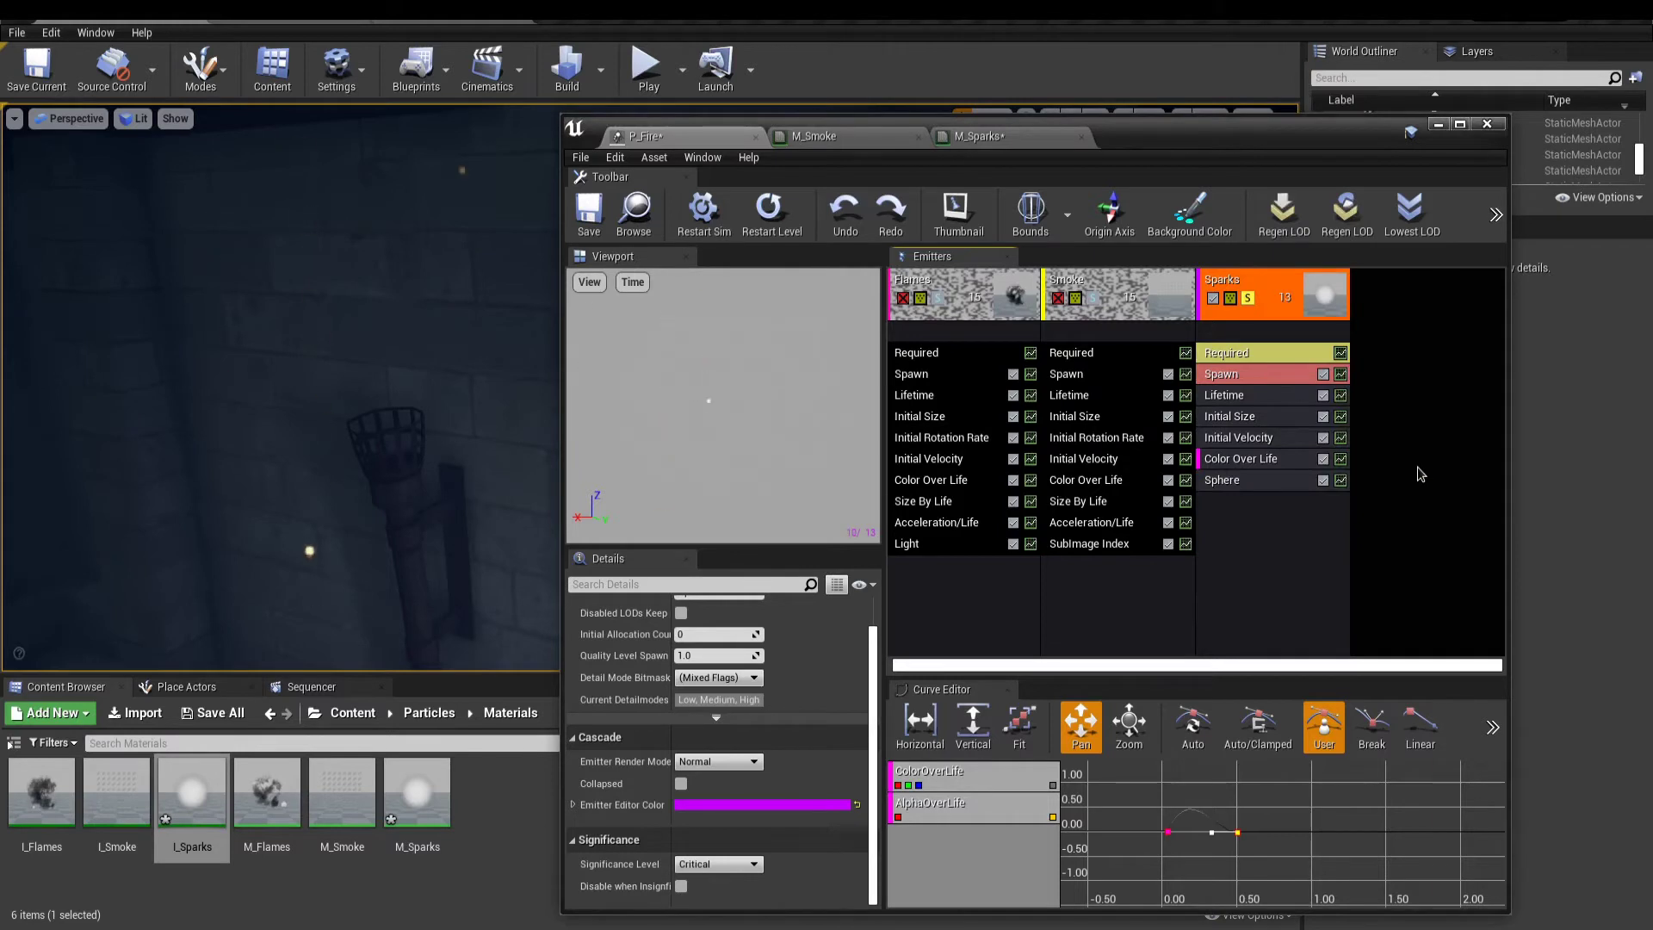
right_drag(484, 552, 508, 552)
click(1227, 480)
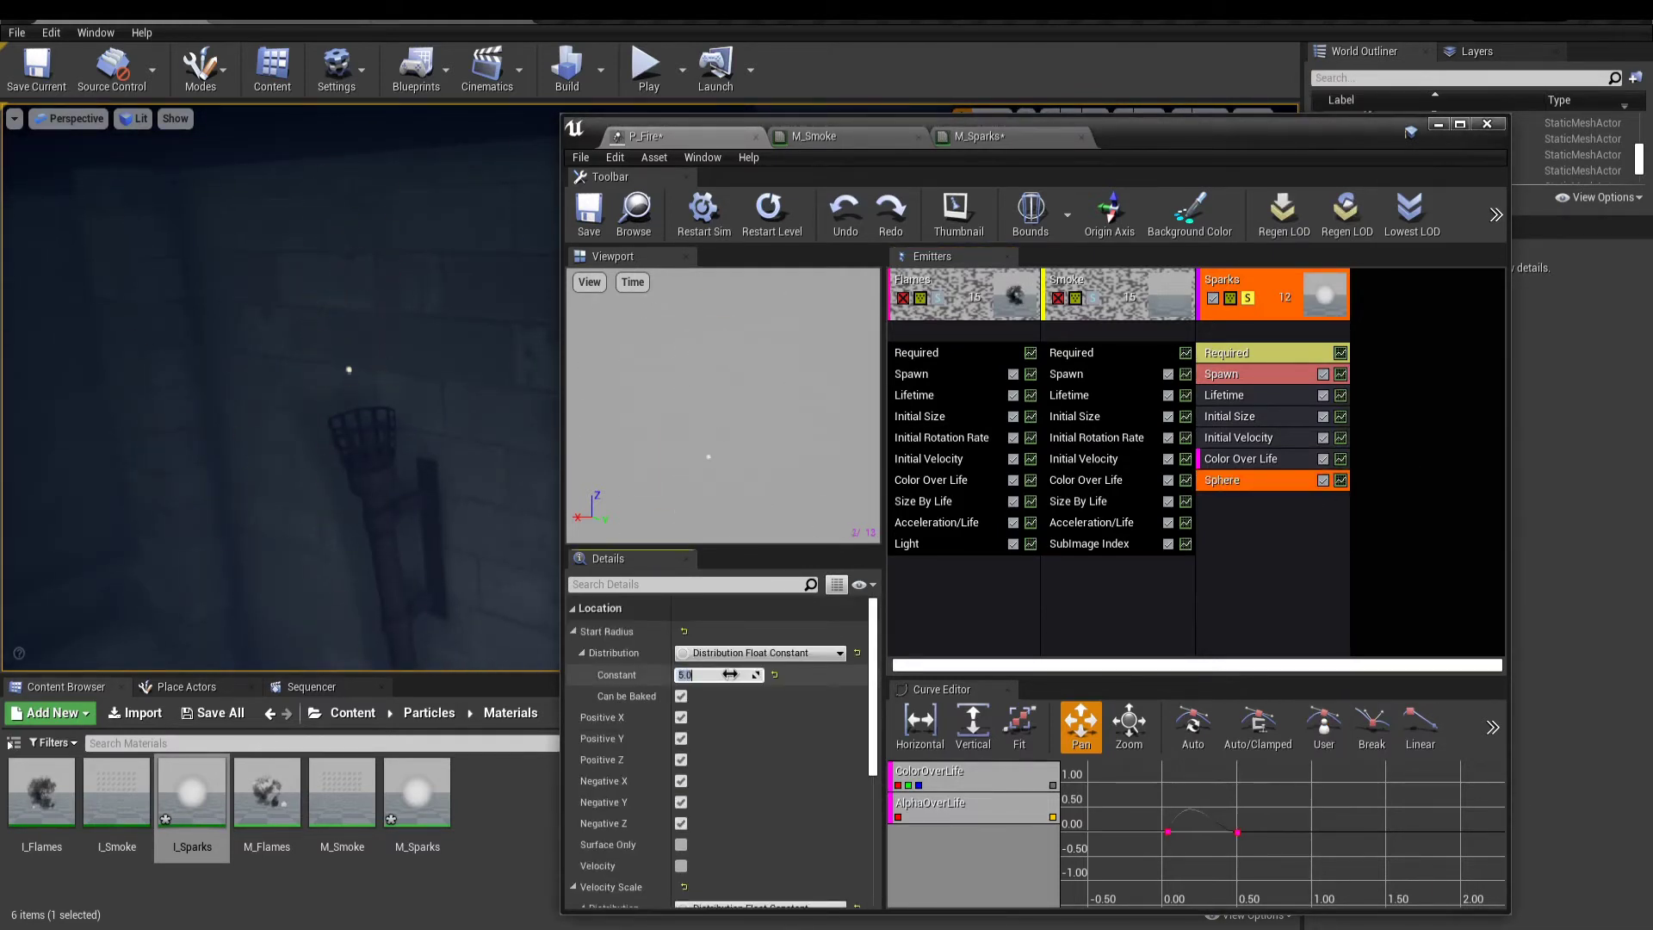
- Add an Orbit module to the Sparks emitter and check the combined fire on the torch in the level
right_click(1263, 574)
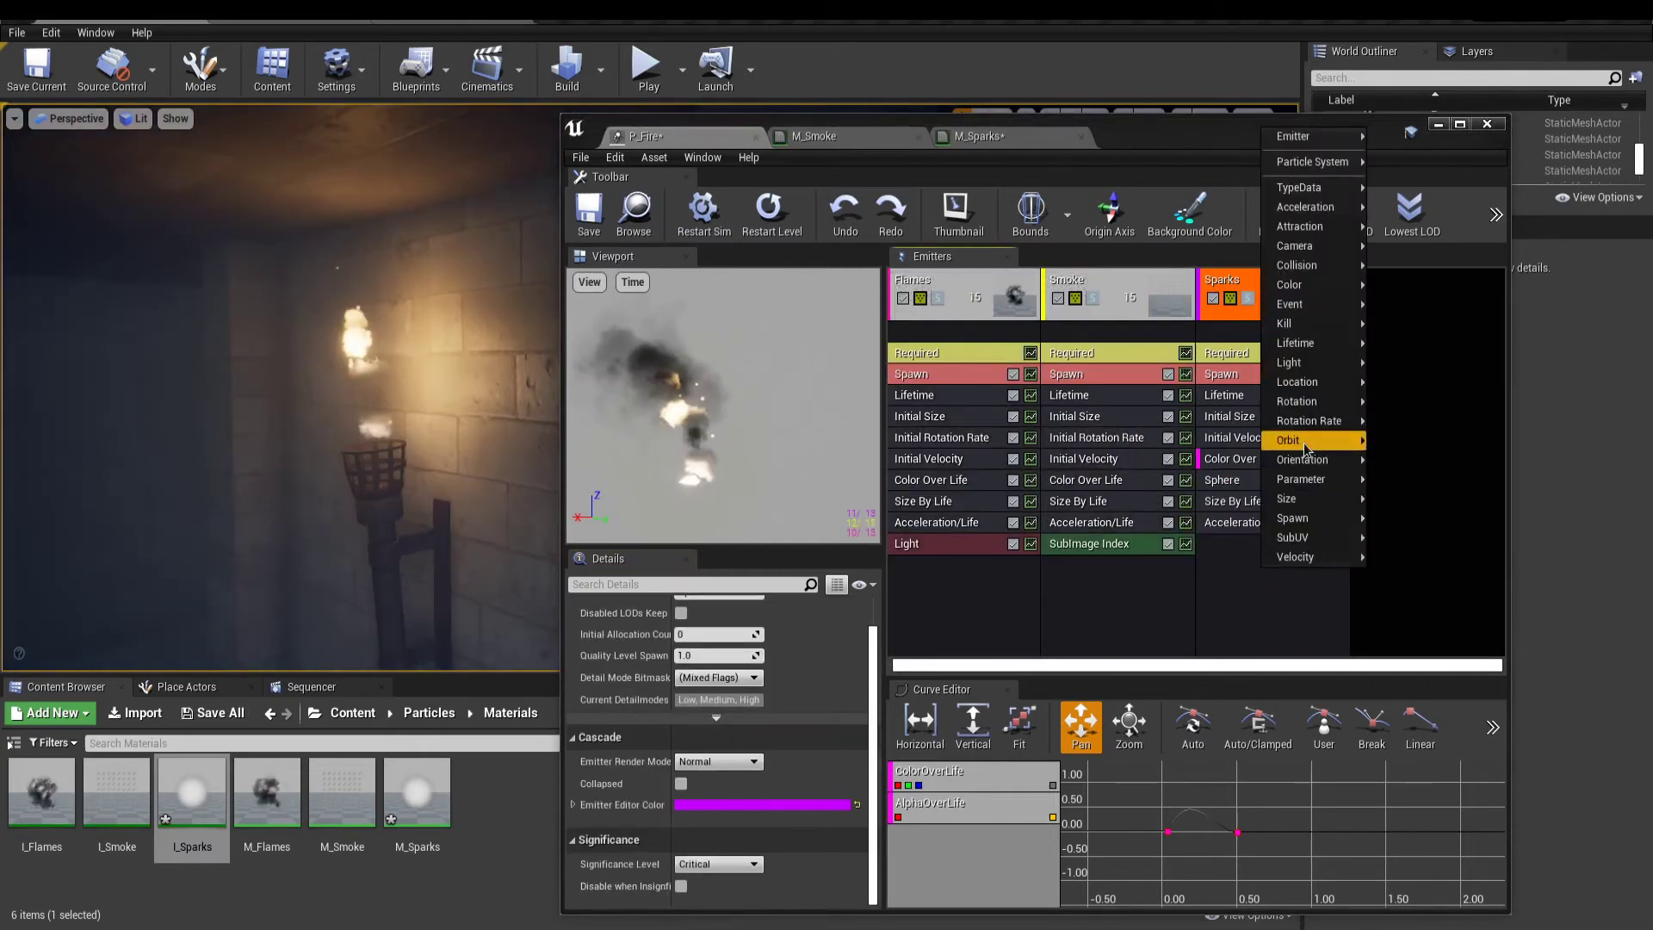
mouse_move(1299, 440)
click(1388, 440)
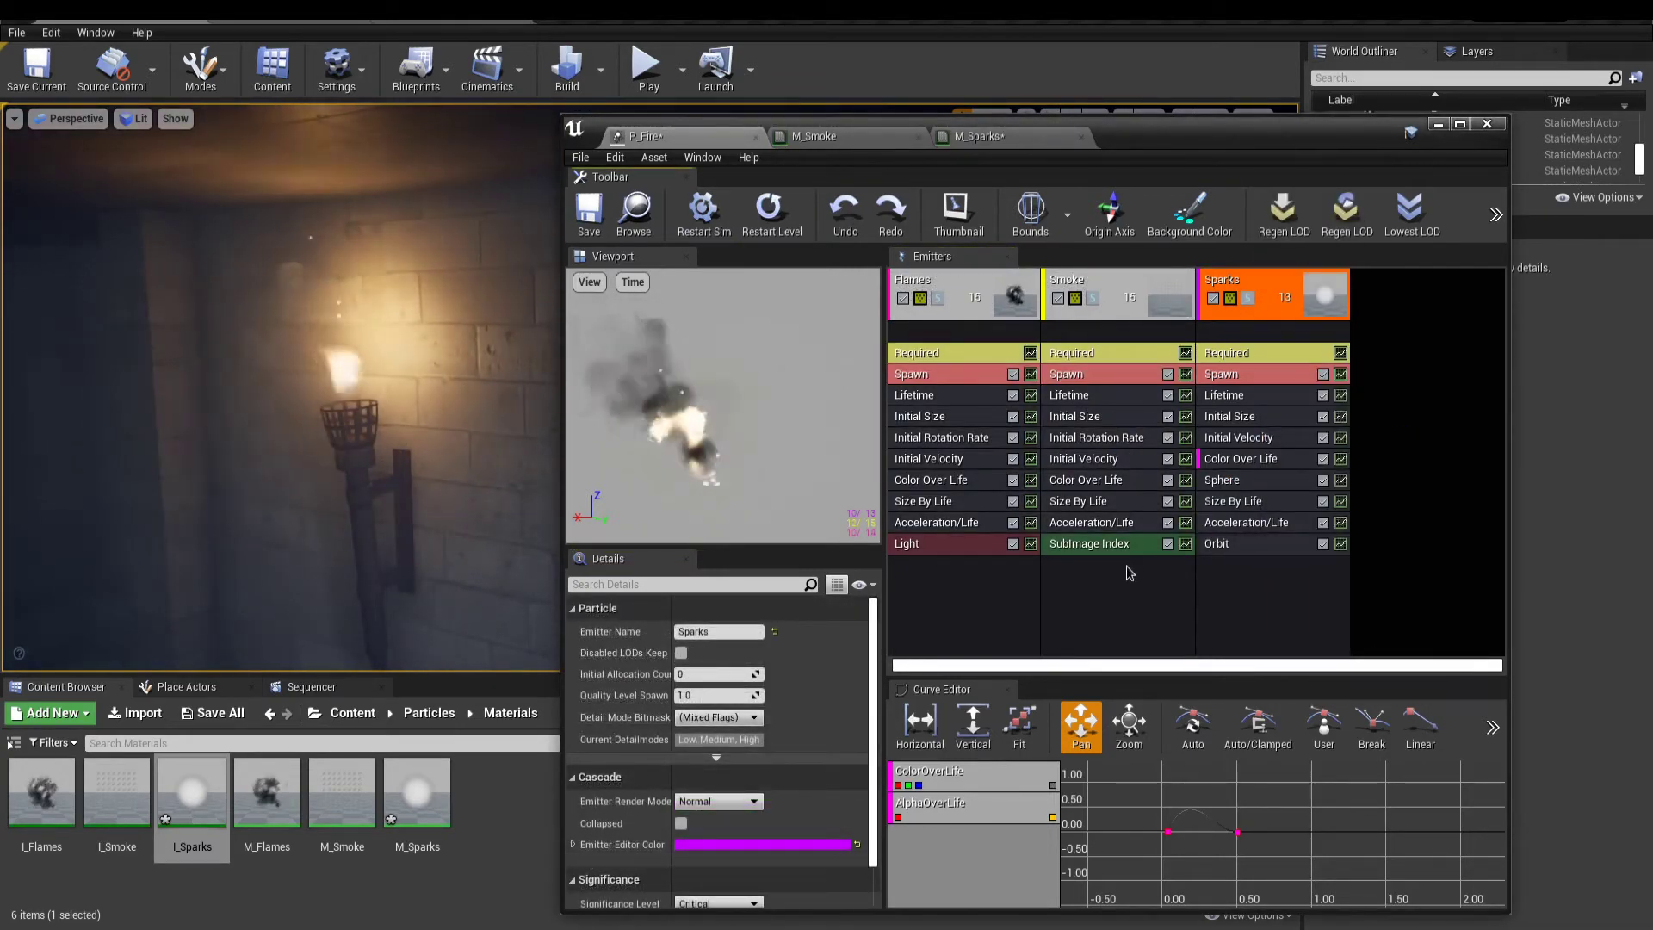
mouse_move(491, 482)
right_down()
mouse_move(470, 506)
mouse_move(471, 469)
mouse_move(491, 482)
right_up()
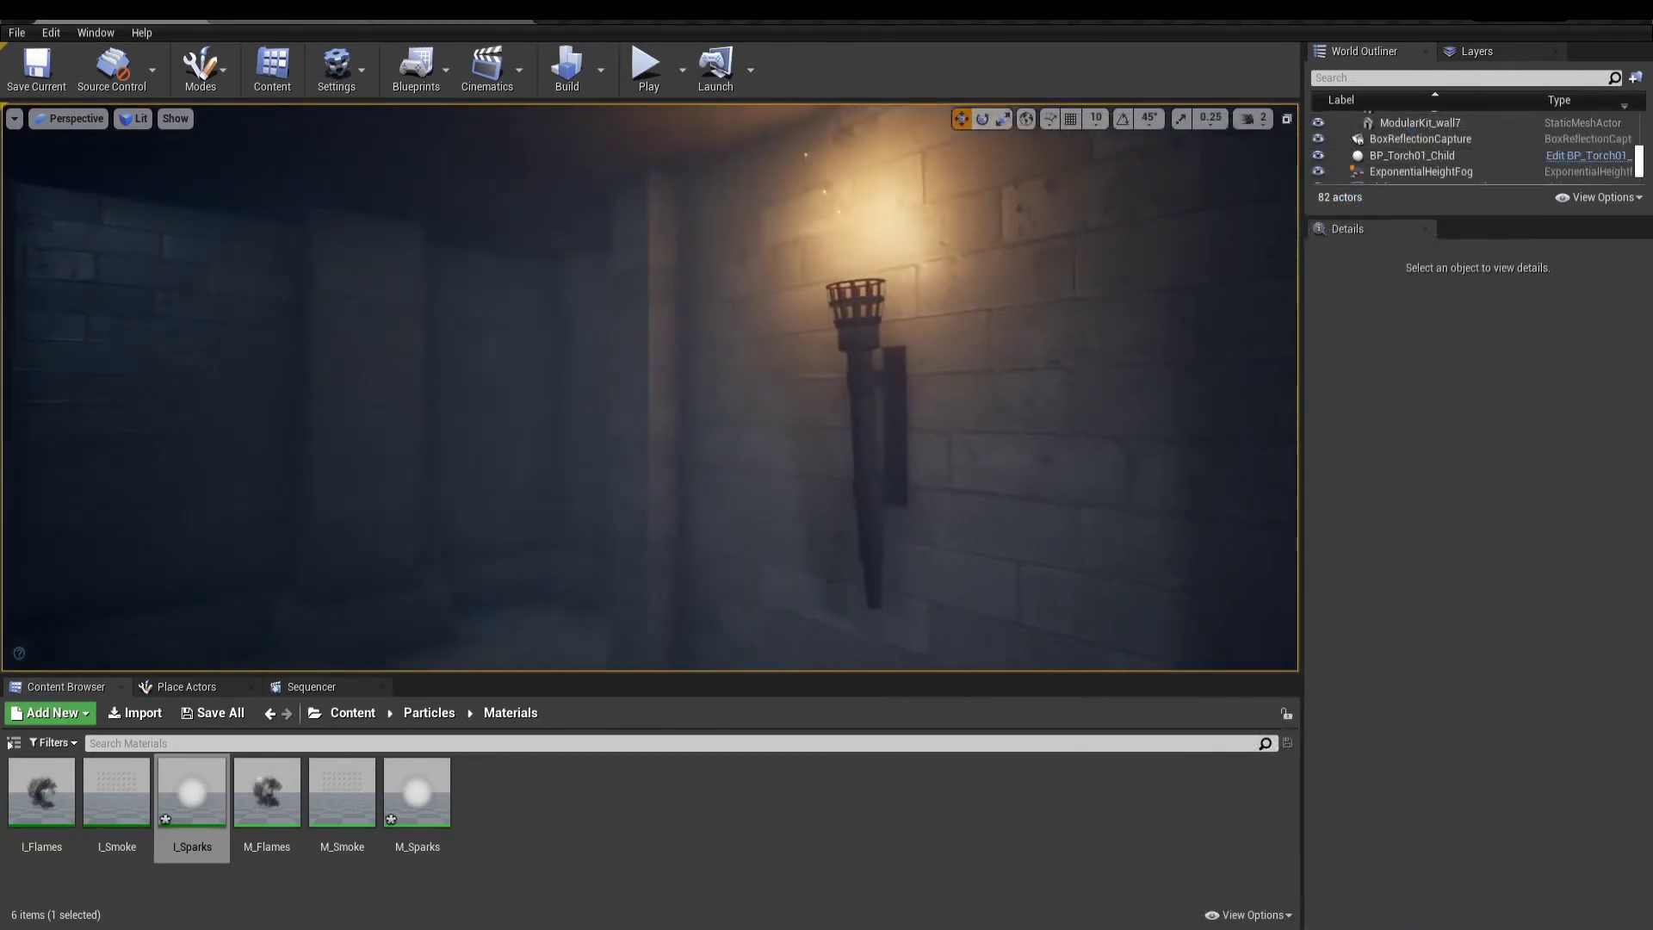
right_drag(651, 387, 731, 384)
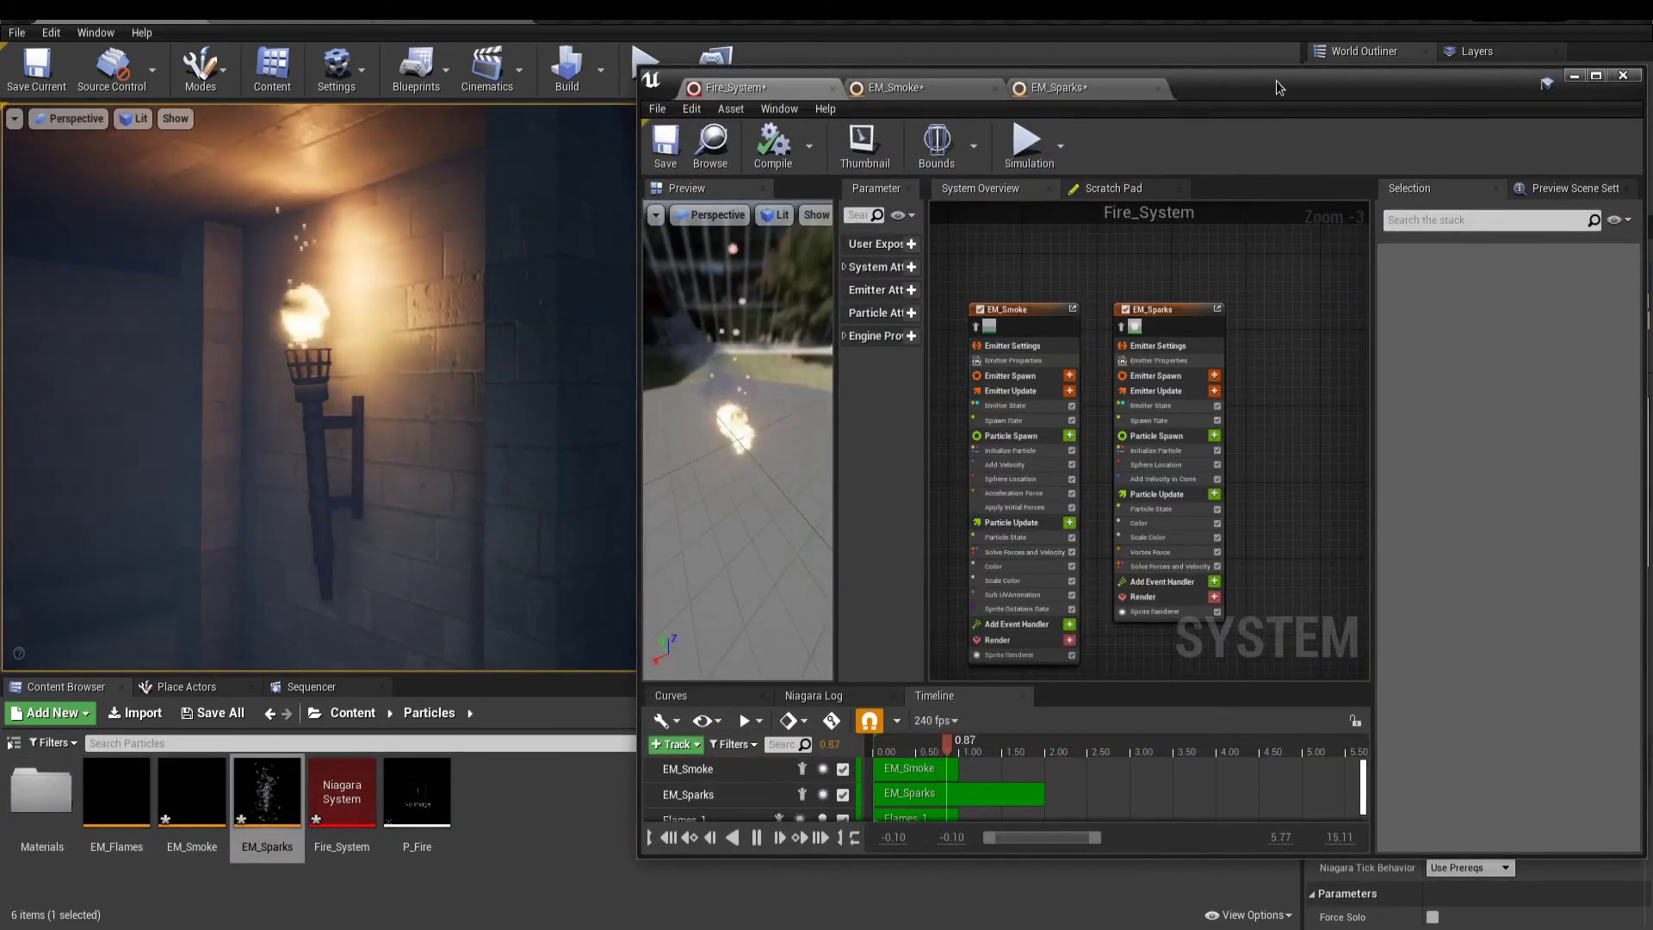
- Maximize the Niagara editor window of Fire_System
double_click(1275, 80)
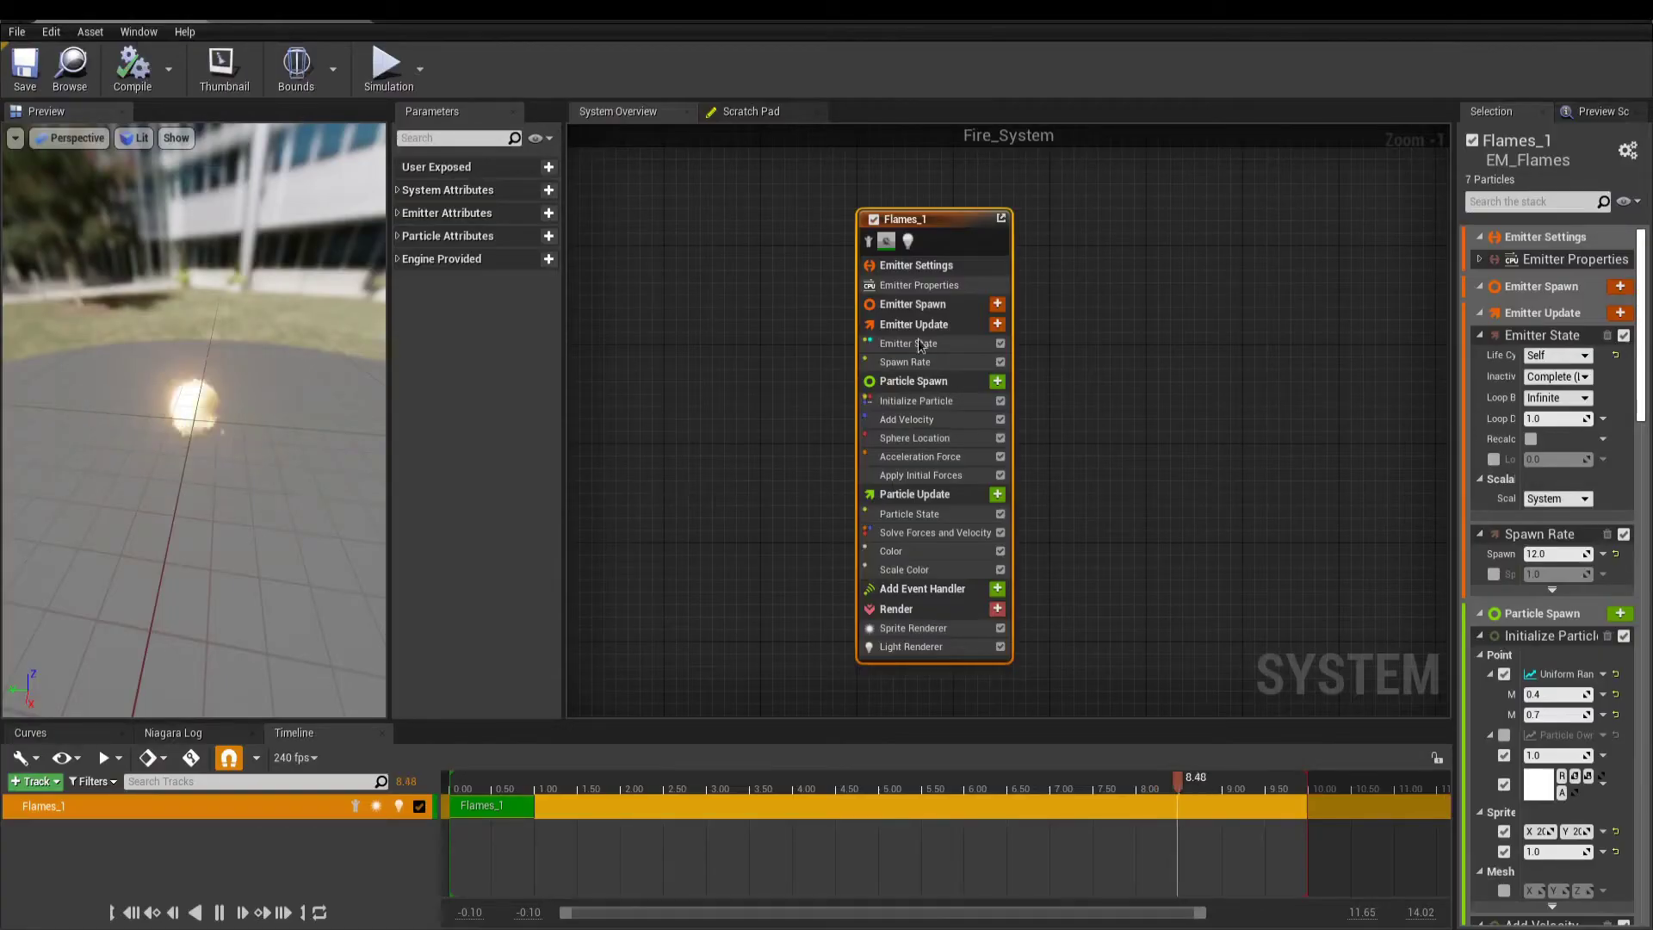
- Add a Torus Location module to the particle spawn group of the EM_Flames emitter and apply the change
click(997, 324)
click(1213, 346)
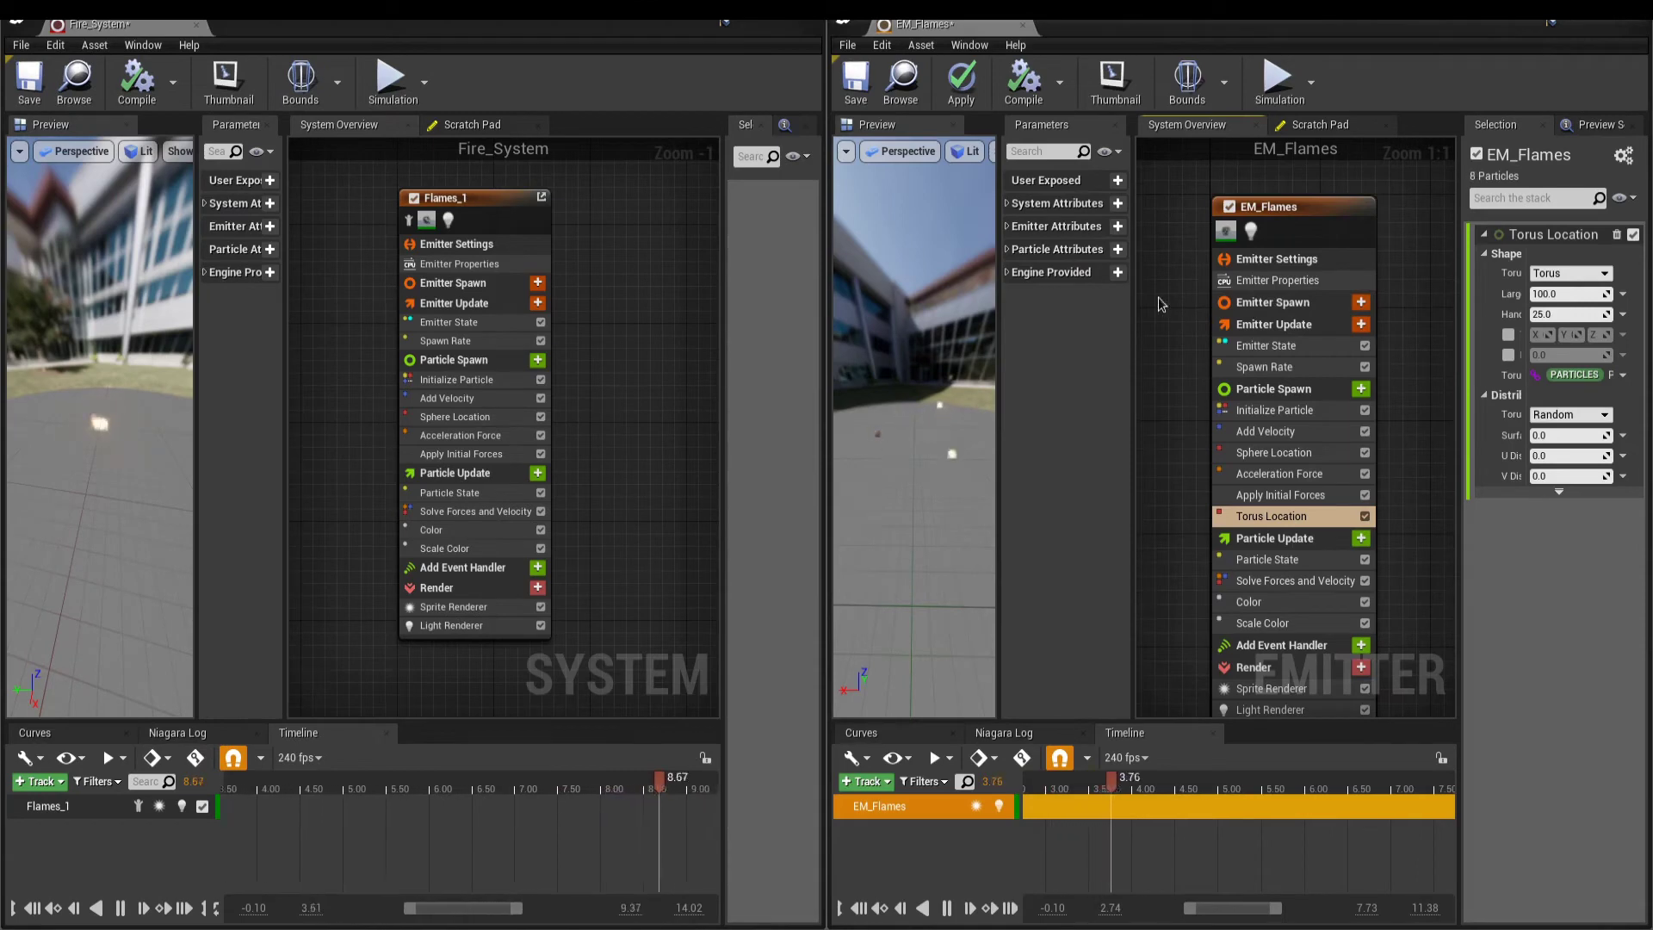
click(962, 87)
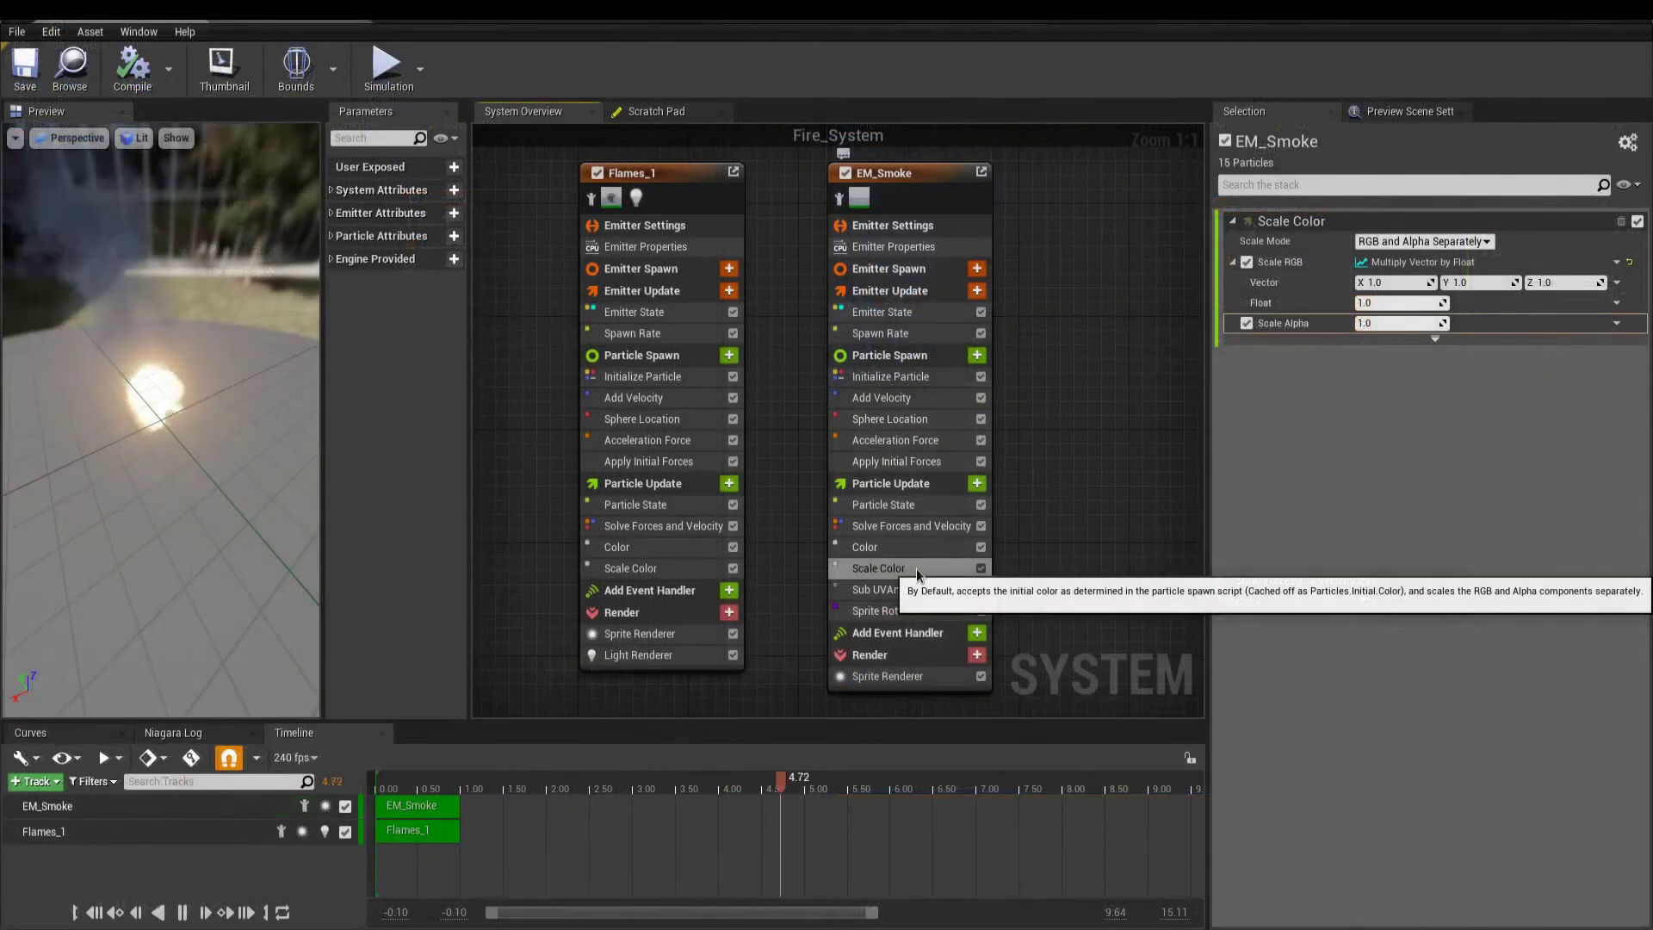
- Open the Scale Color module script from the EM_Smoke emitter and examine its node graph
double_click(916, 568)
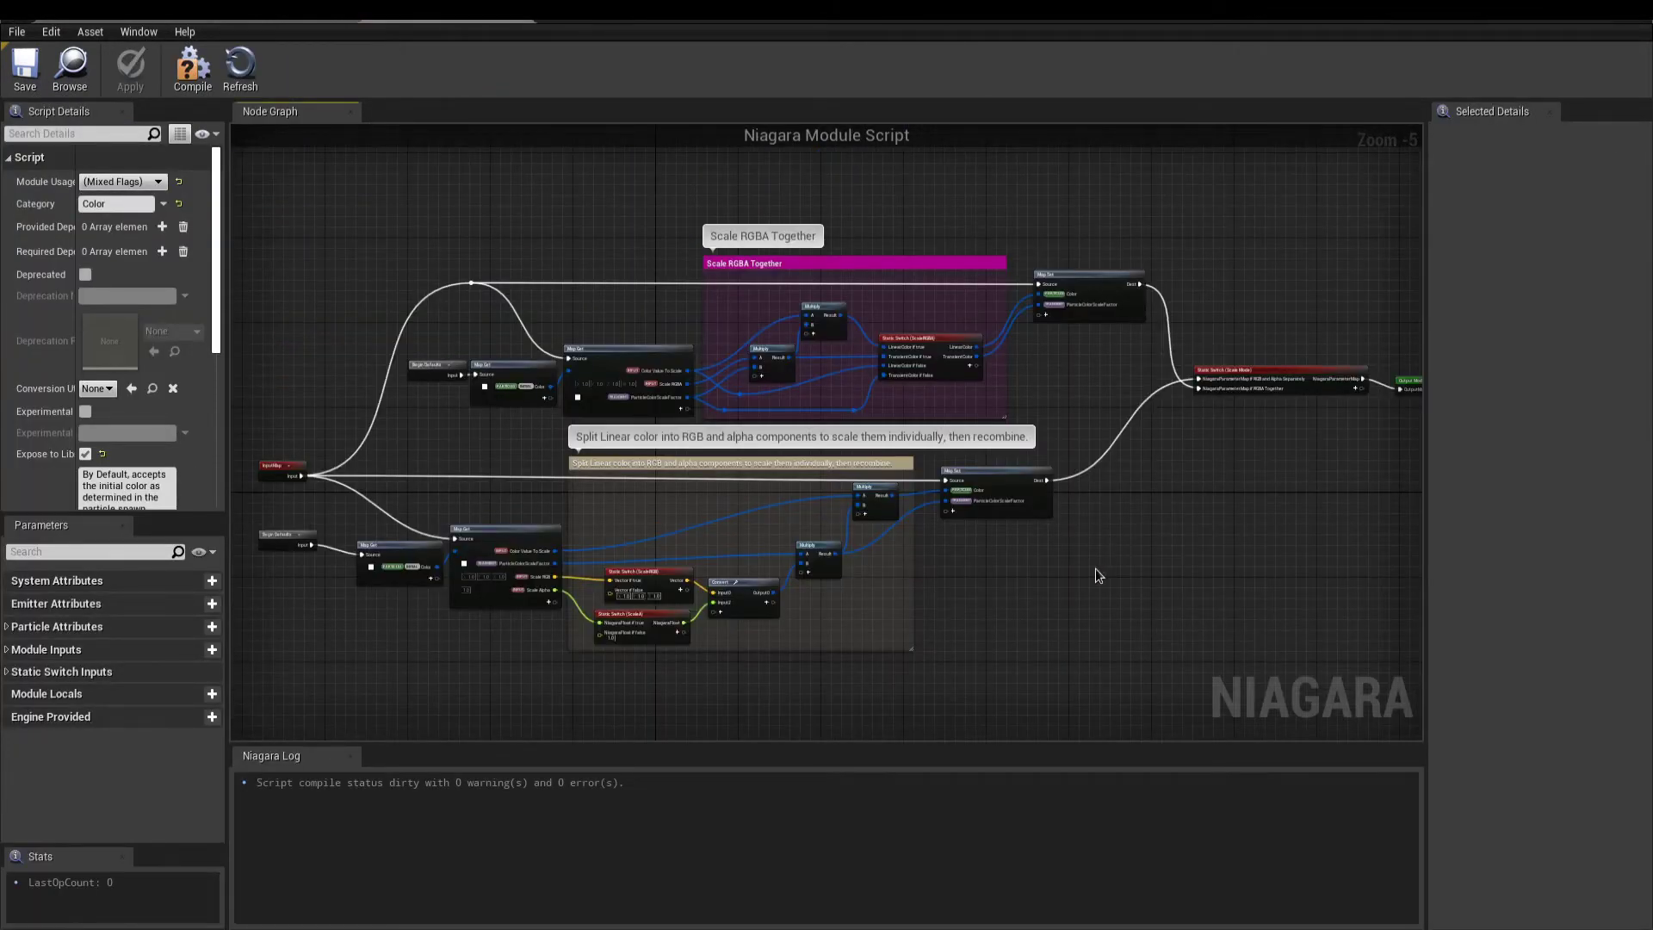
right_drag(1098, 575, 1267, 551)
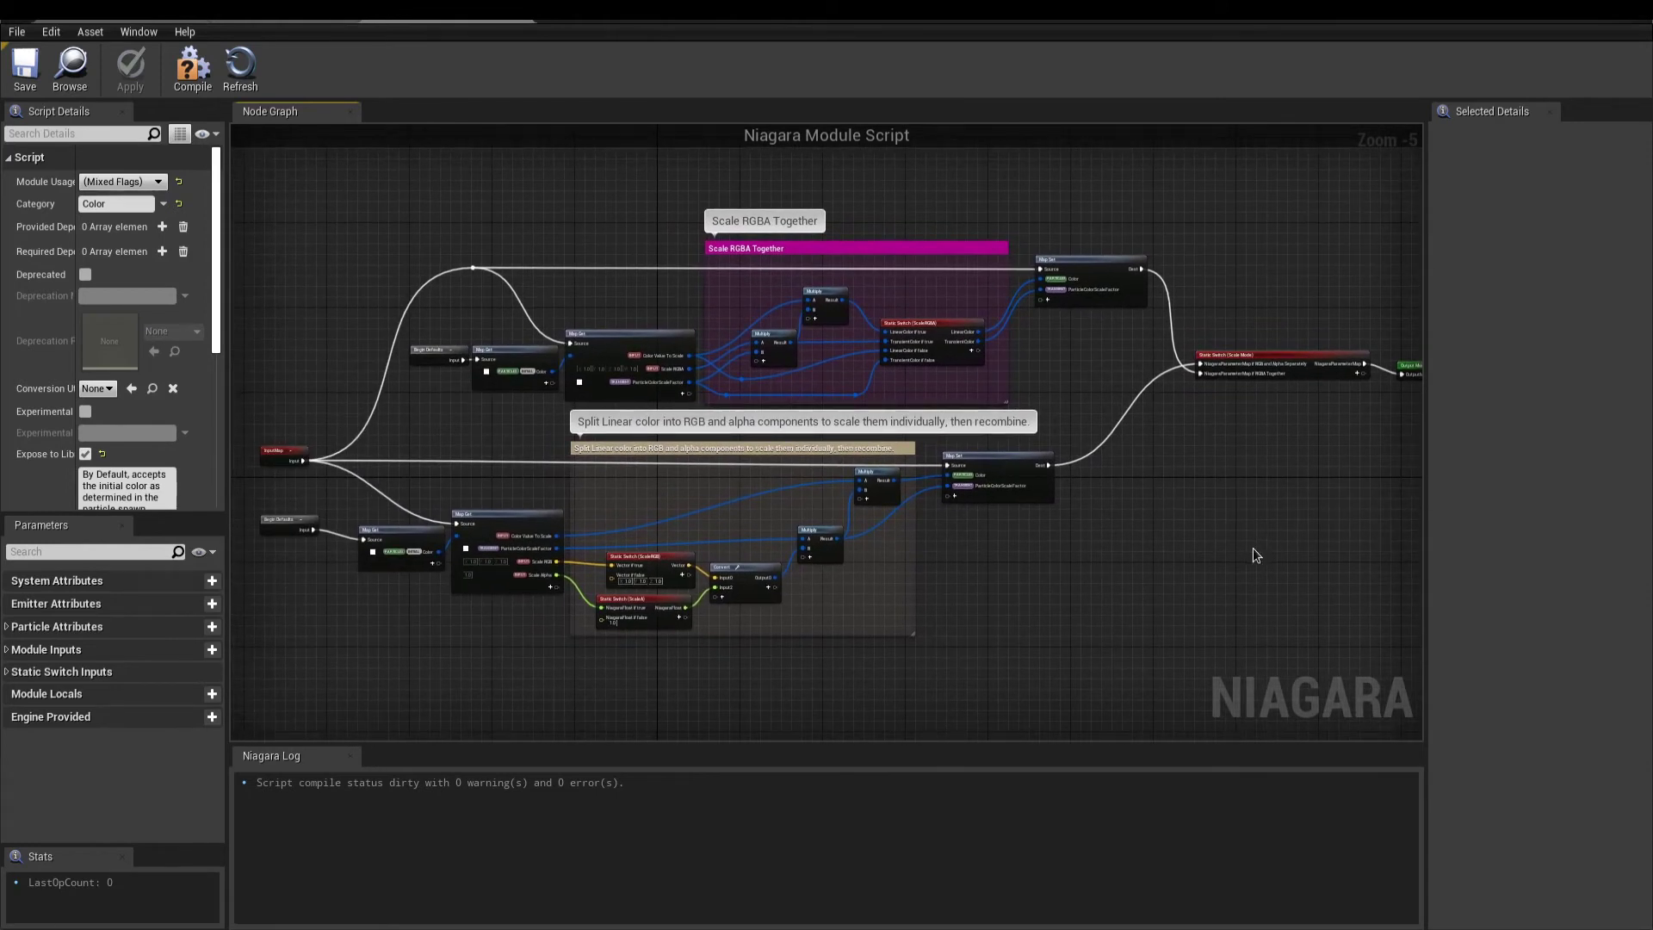
click(192, 69)
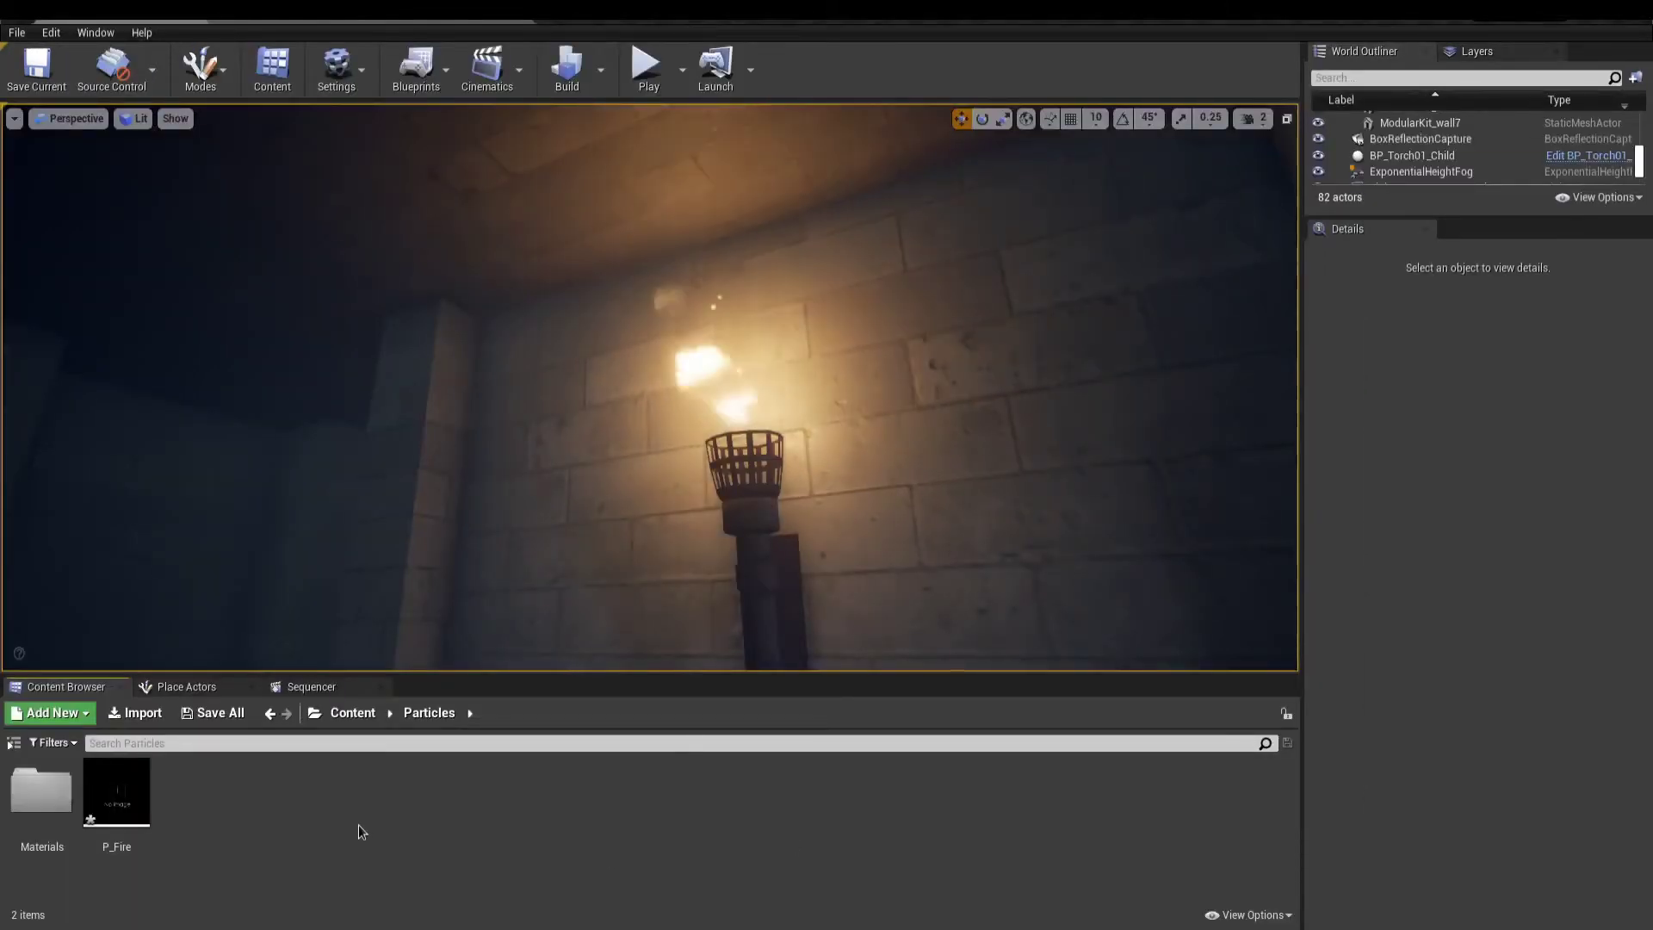
- Start creating a new Niagara System asset in the Particles folder
right_click(372, 819)
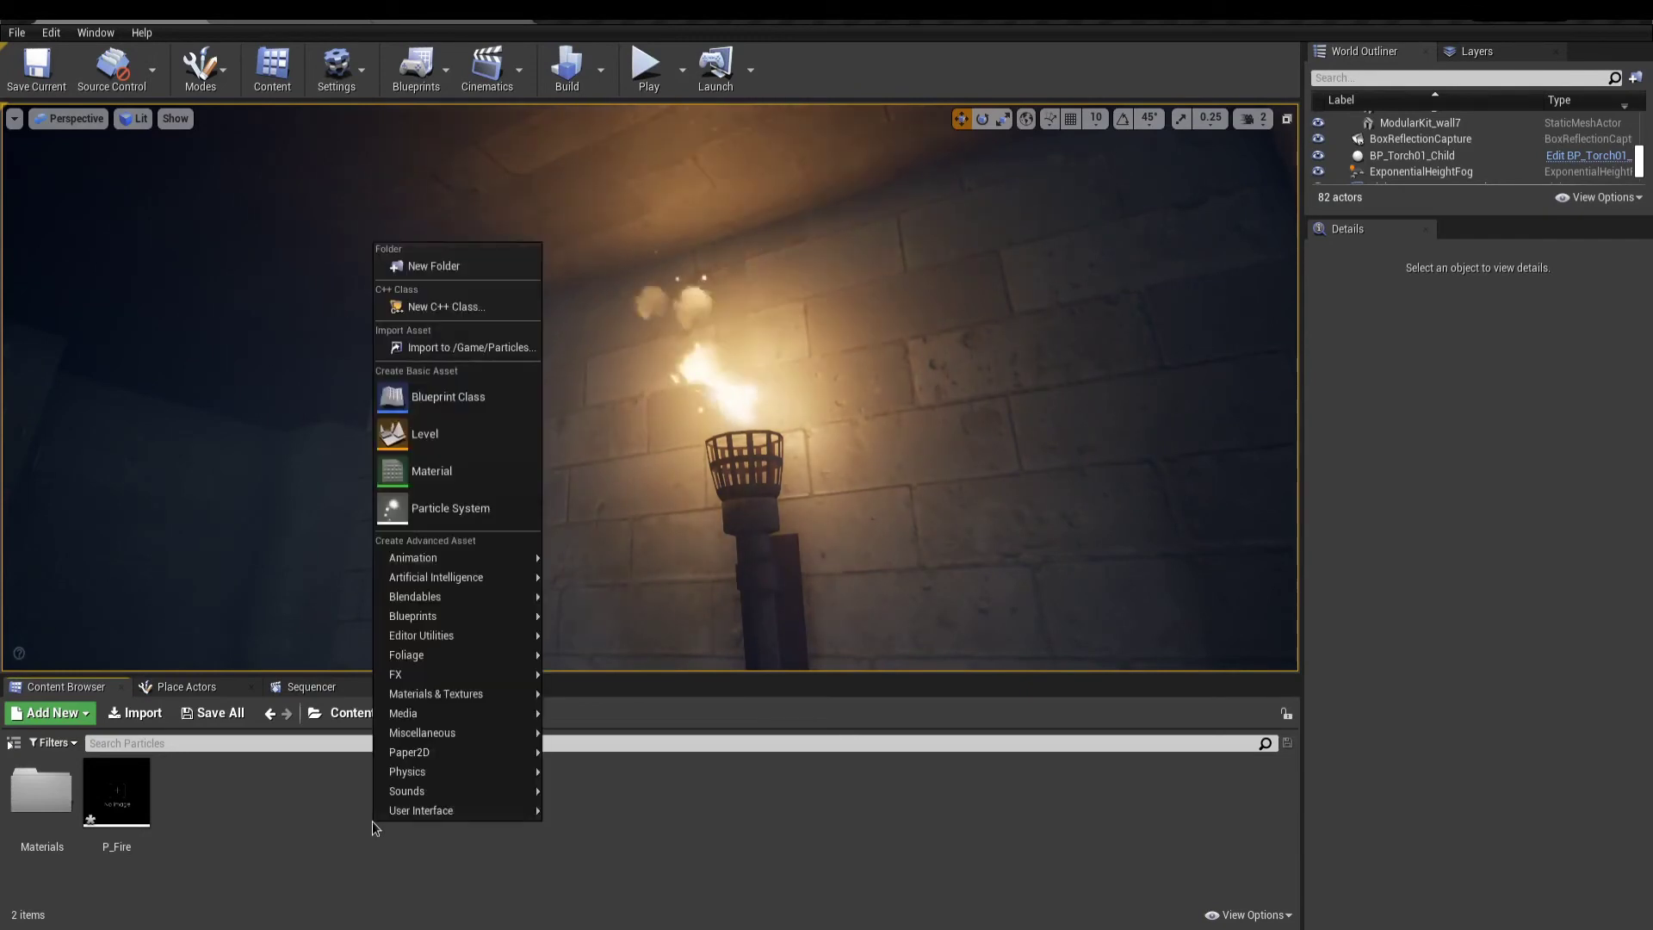
mouse_move(439, 673)
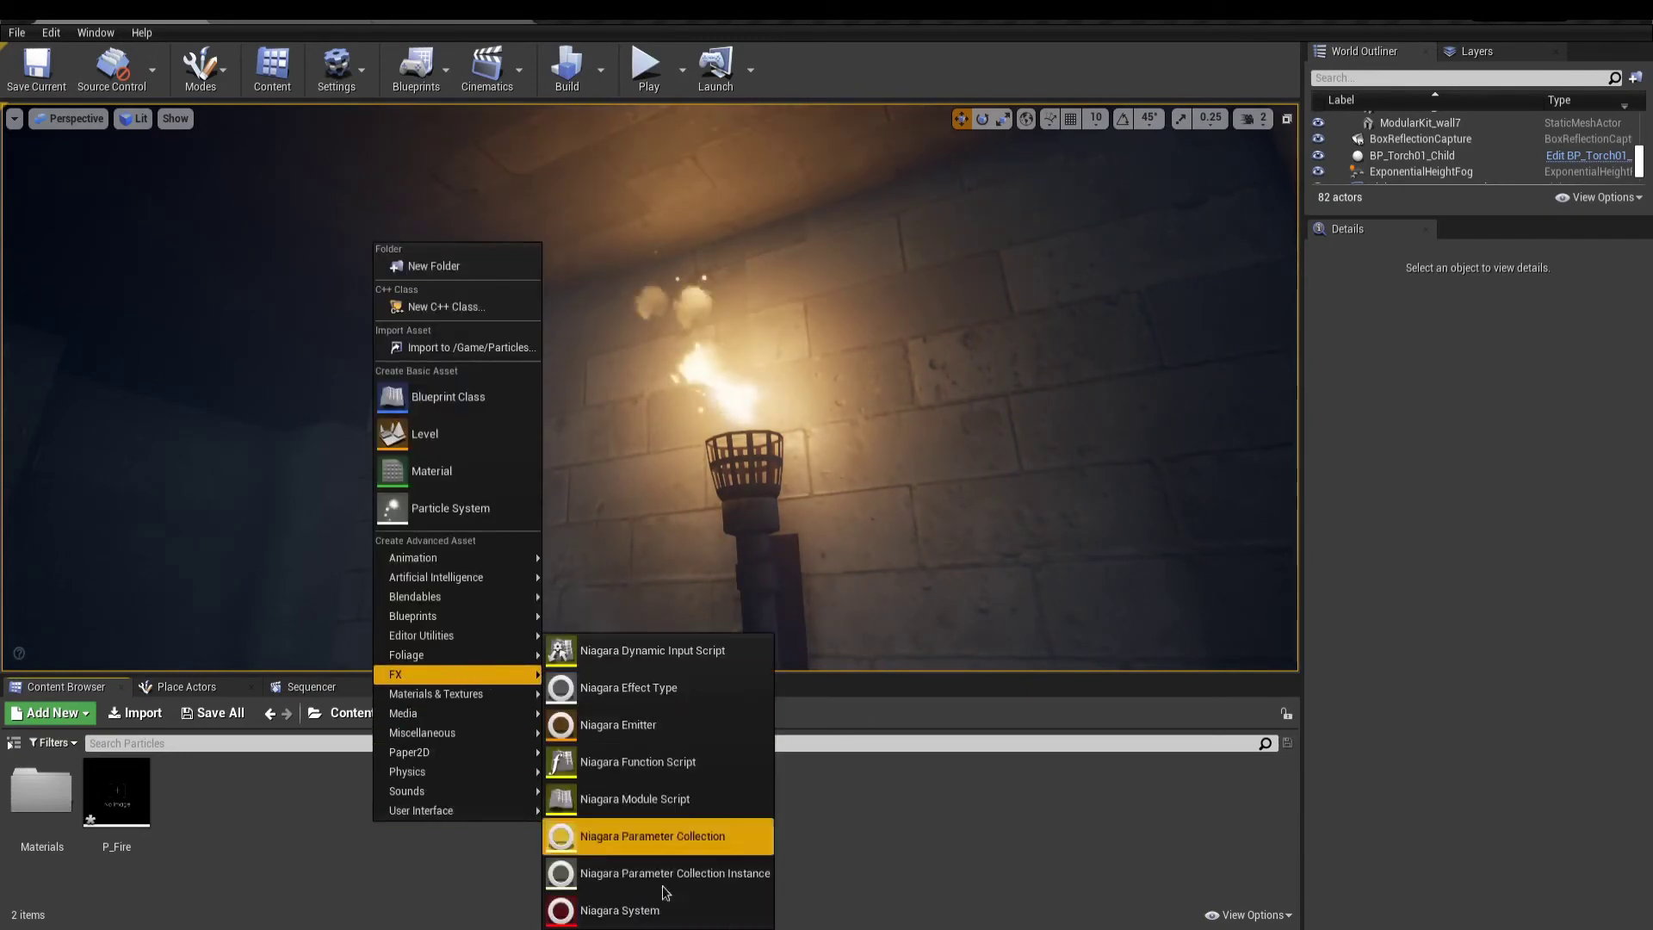
click(658, 912)
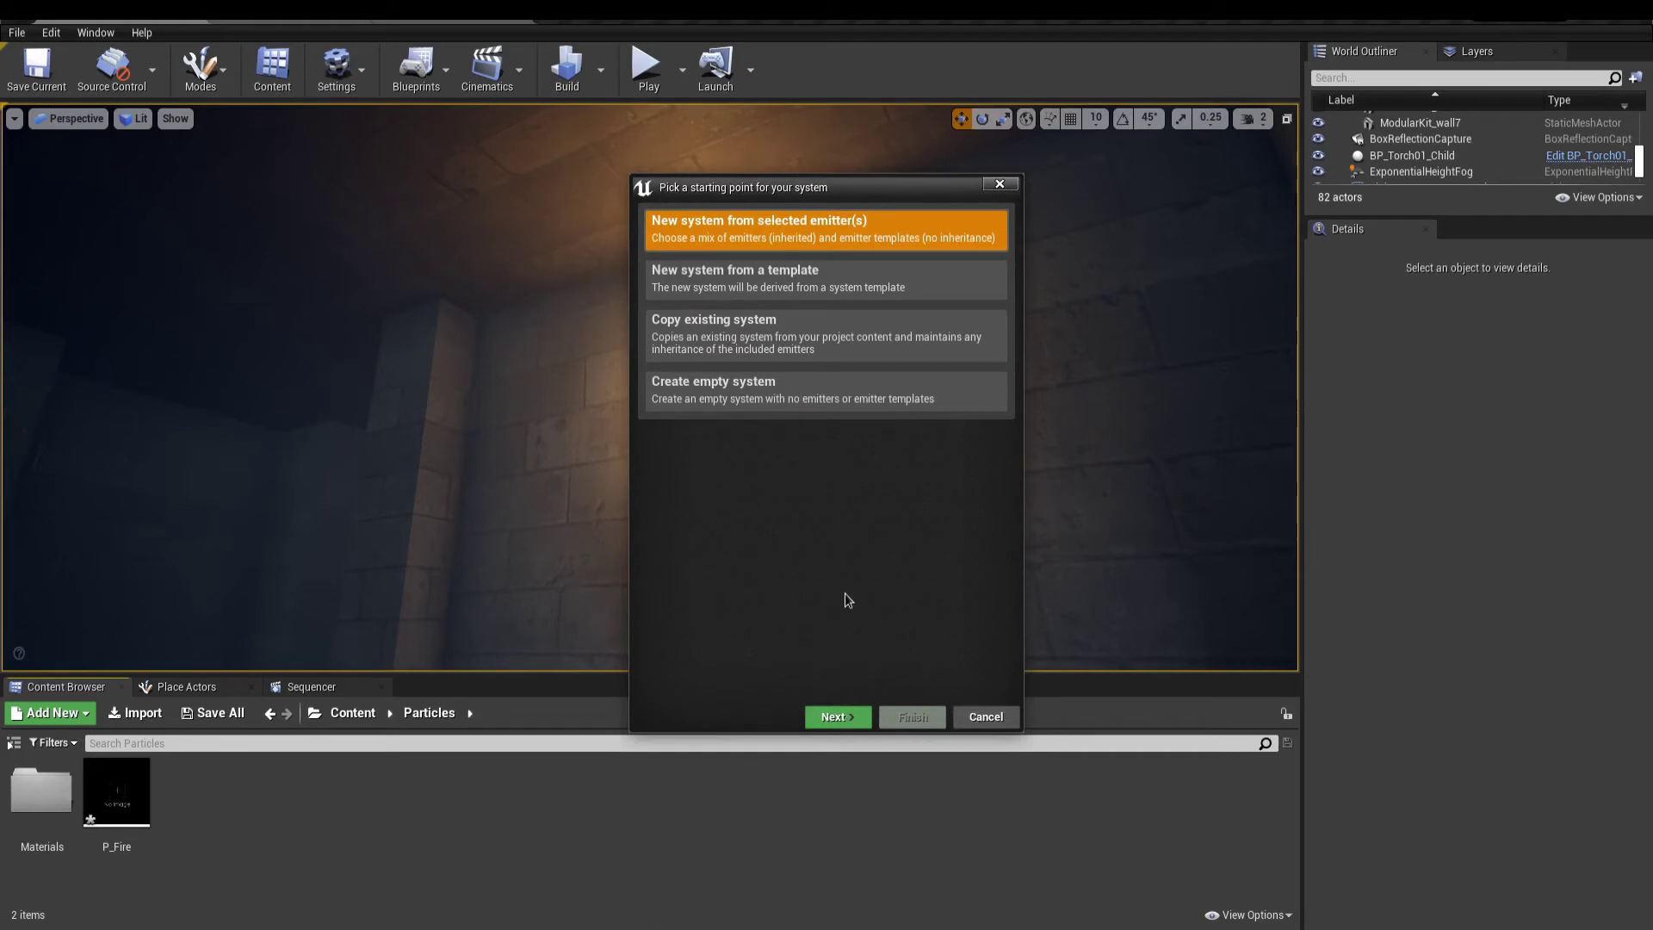
click(880, 281)
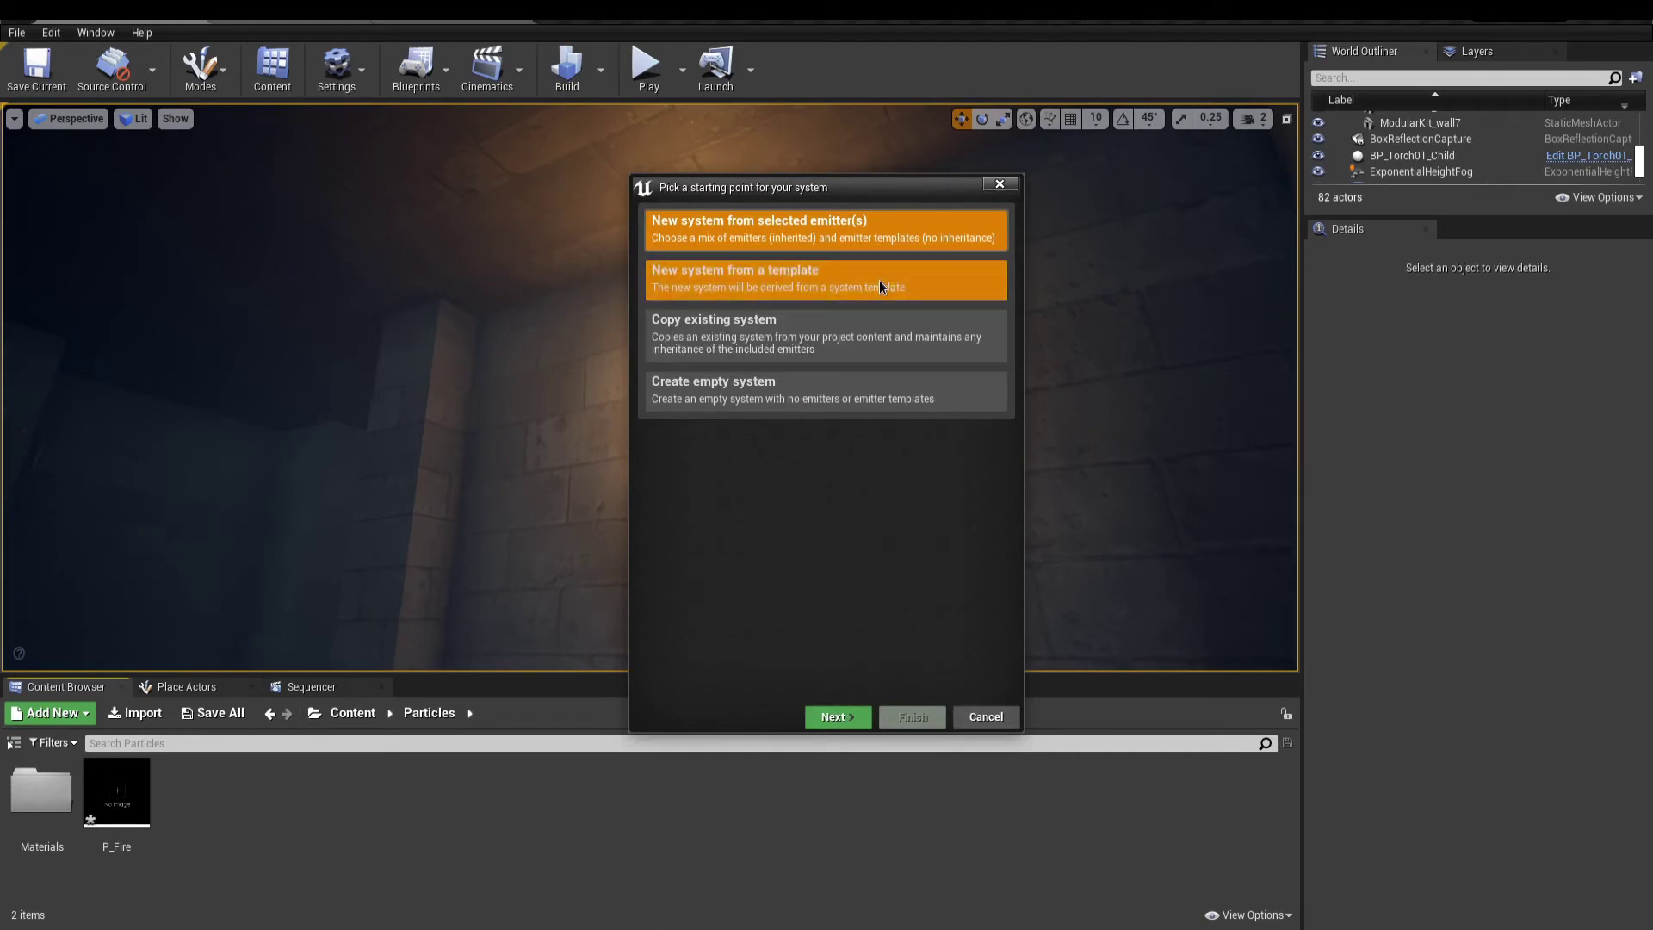
click(830, 721)
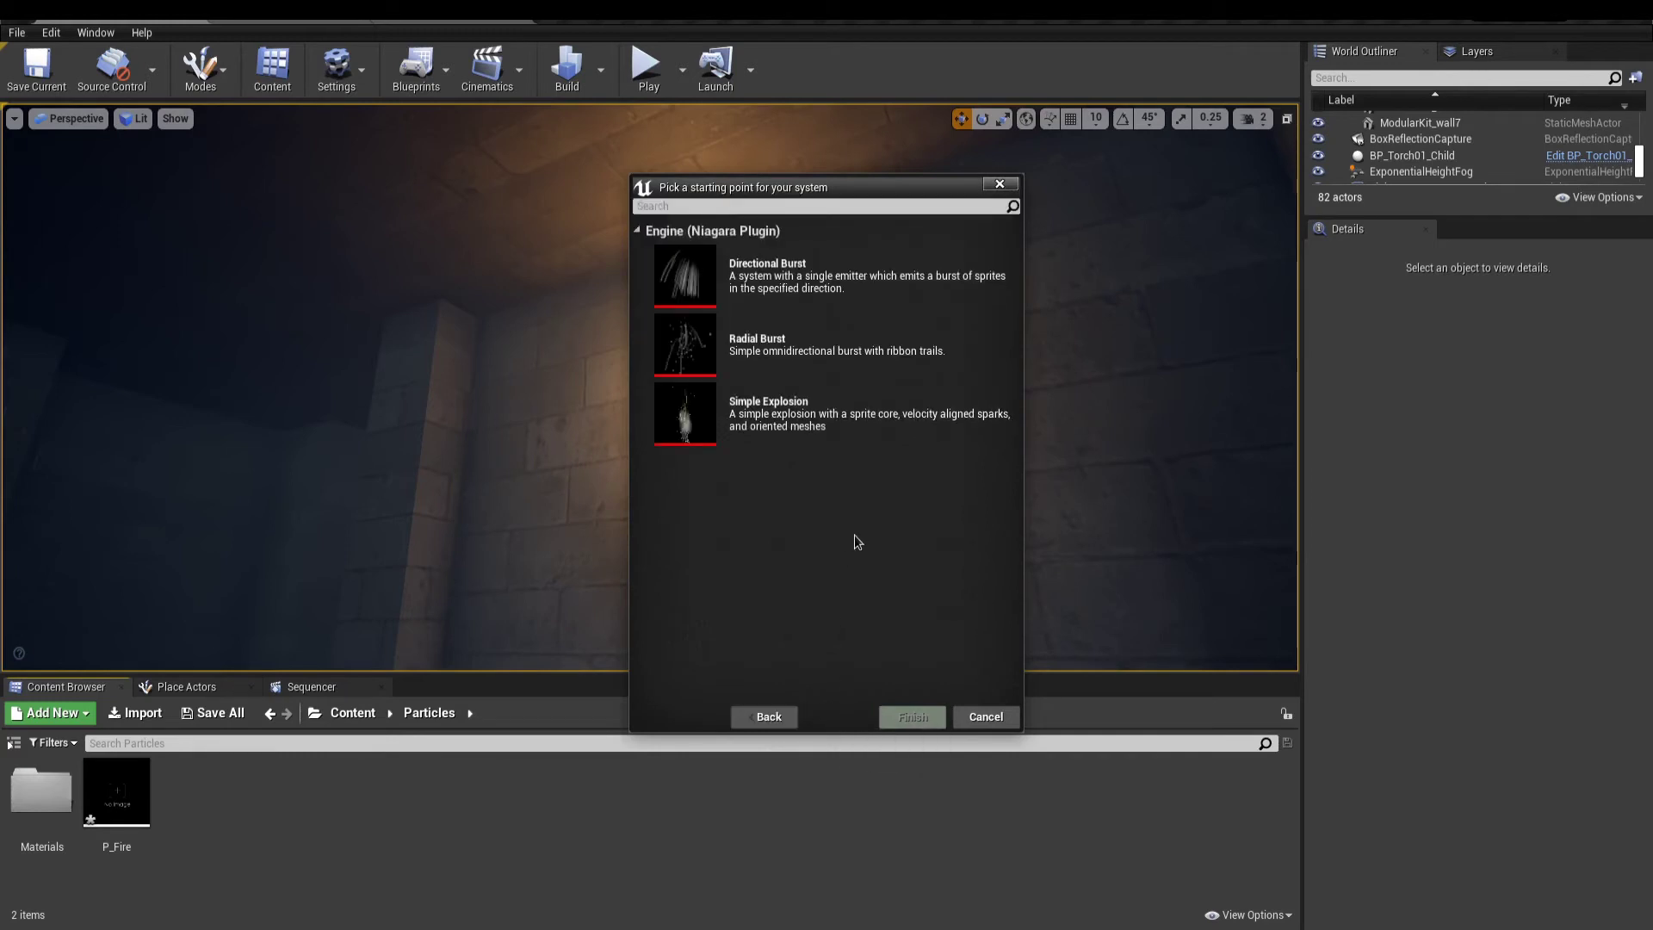
click(765, 719)
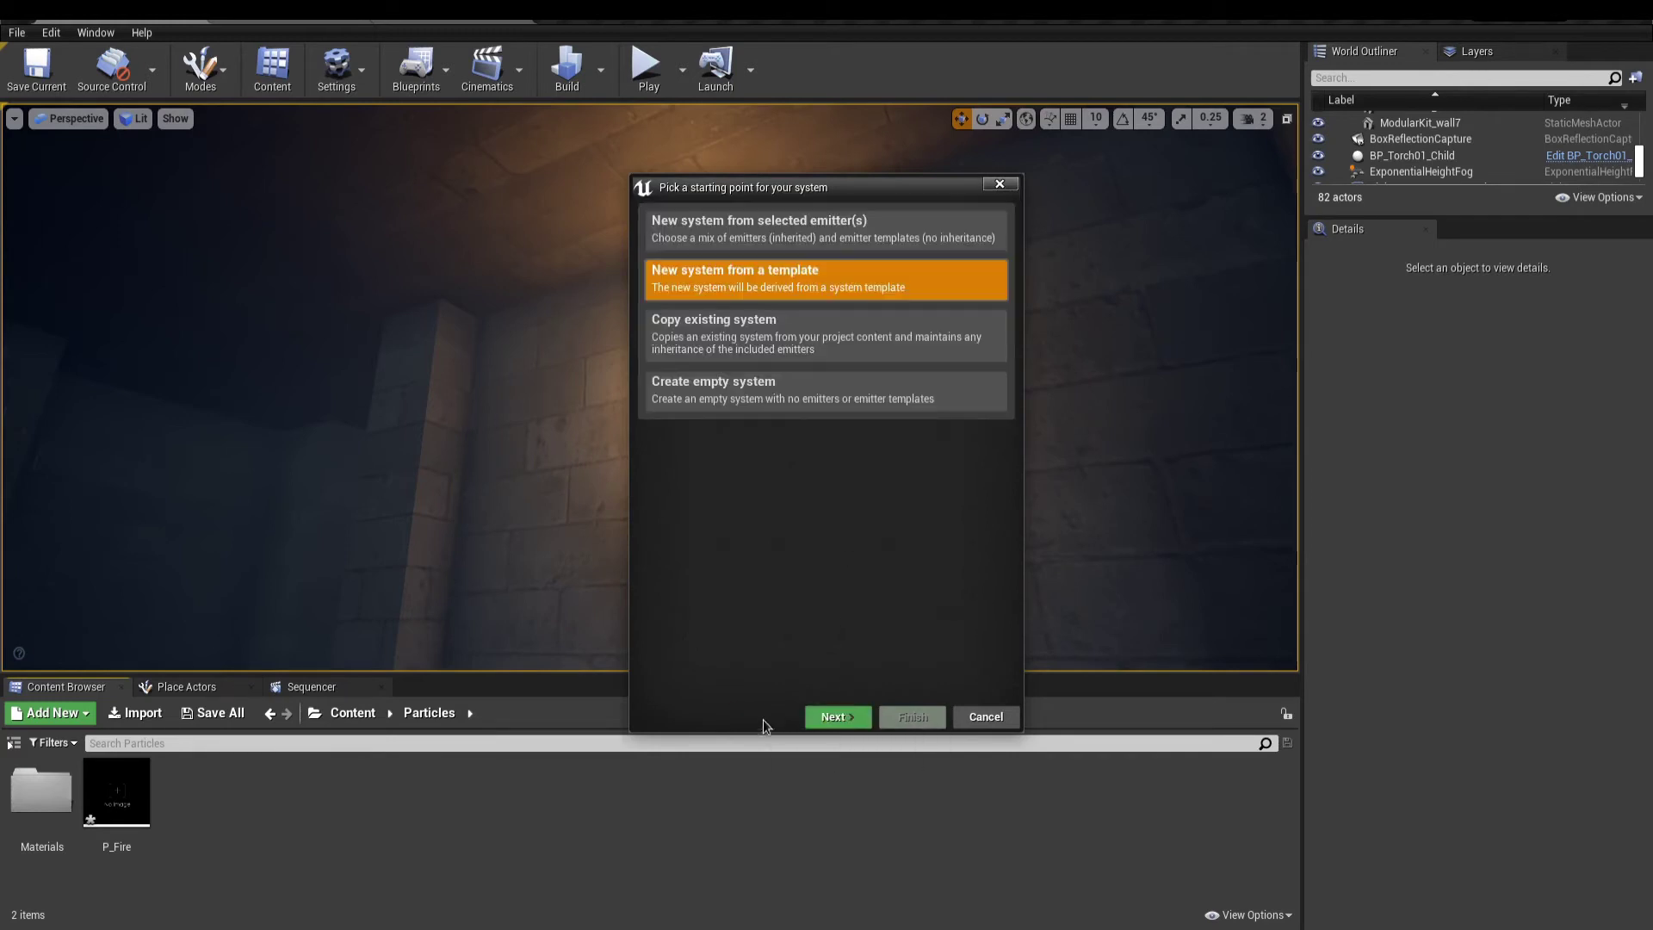
- Create the system from selected emitters with the Empty emitter template as Fire_System, and place it in the level
click(850, 231)
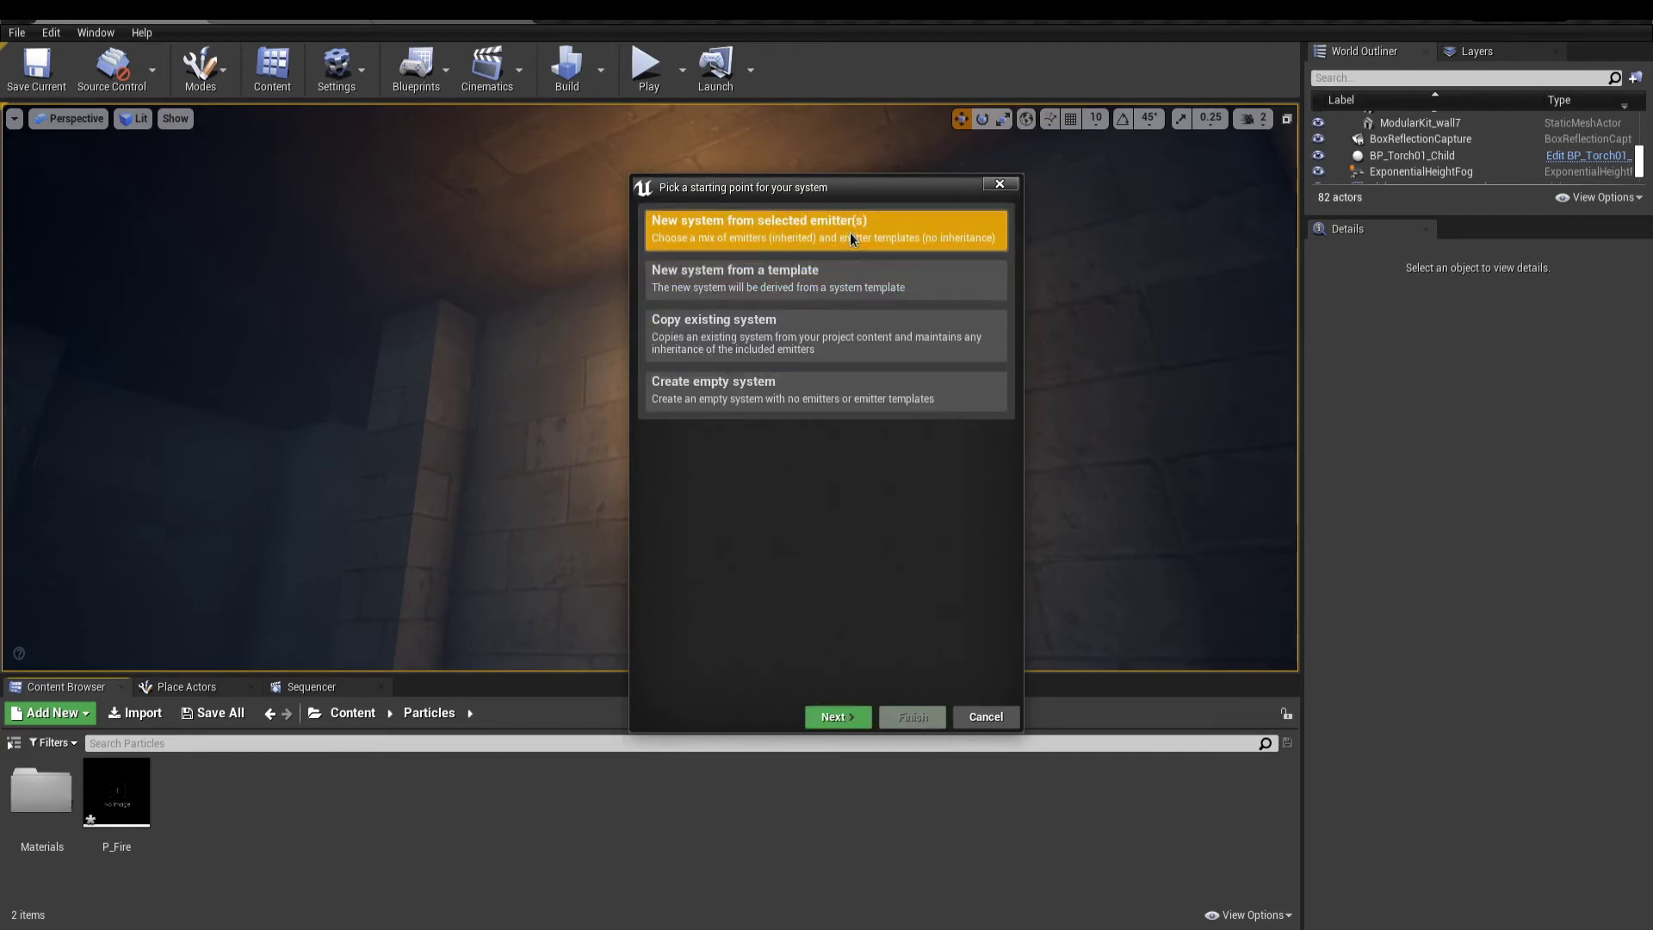
click(856, 725)
mouse_move(1019, 396)
mouse_down()
mouse_move(1022, 539)
mouse_move(1014, 428)
mouse_up()
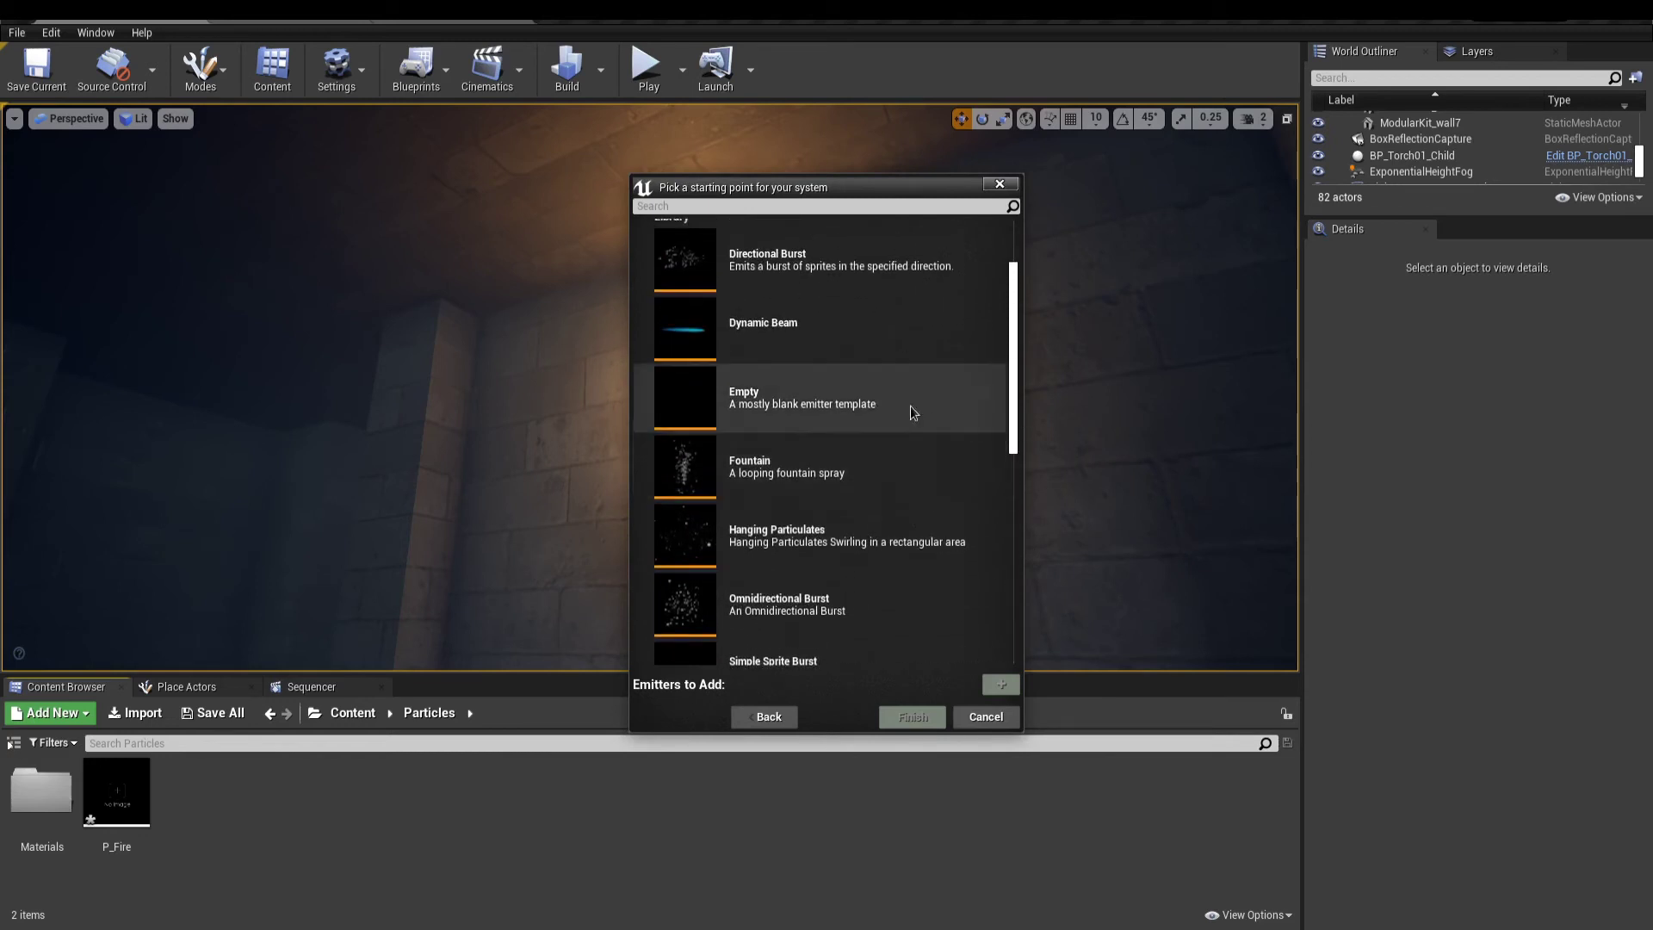
click(873, 390)
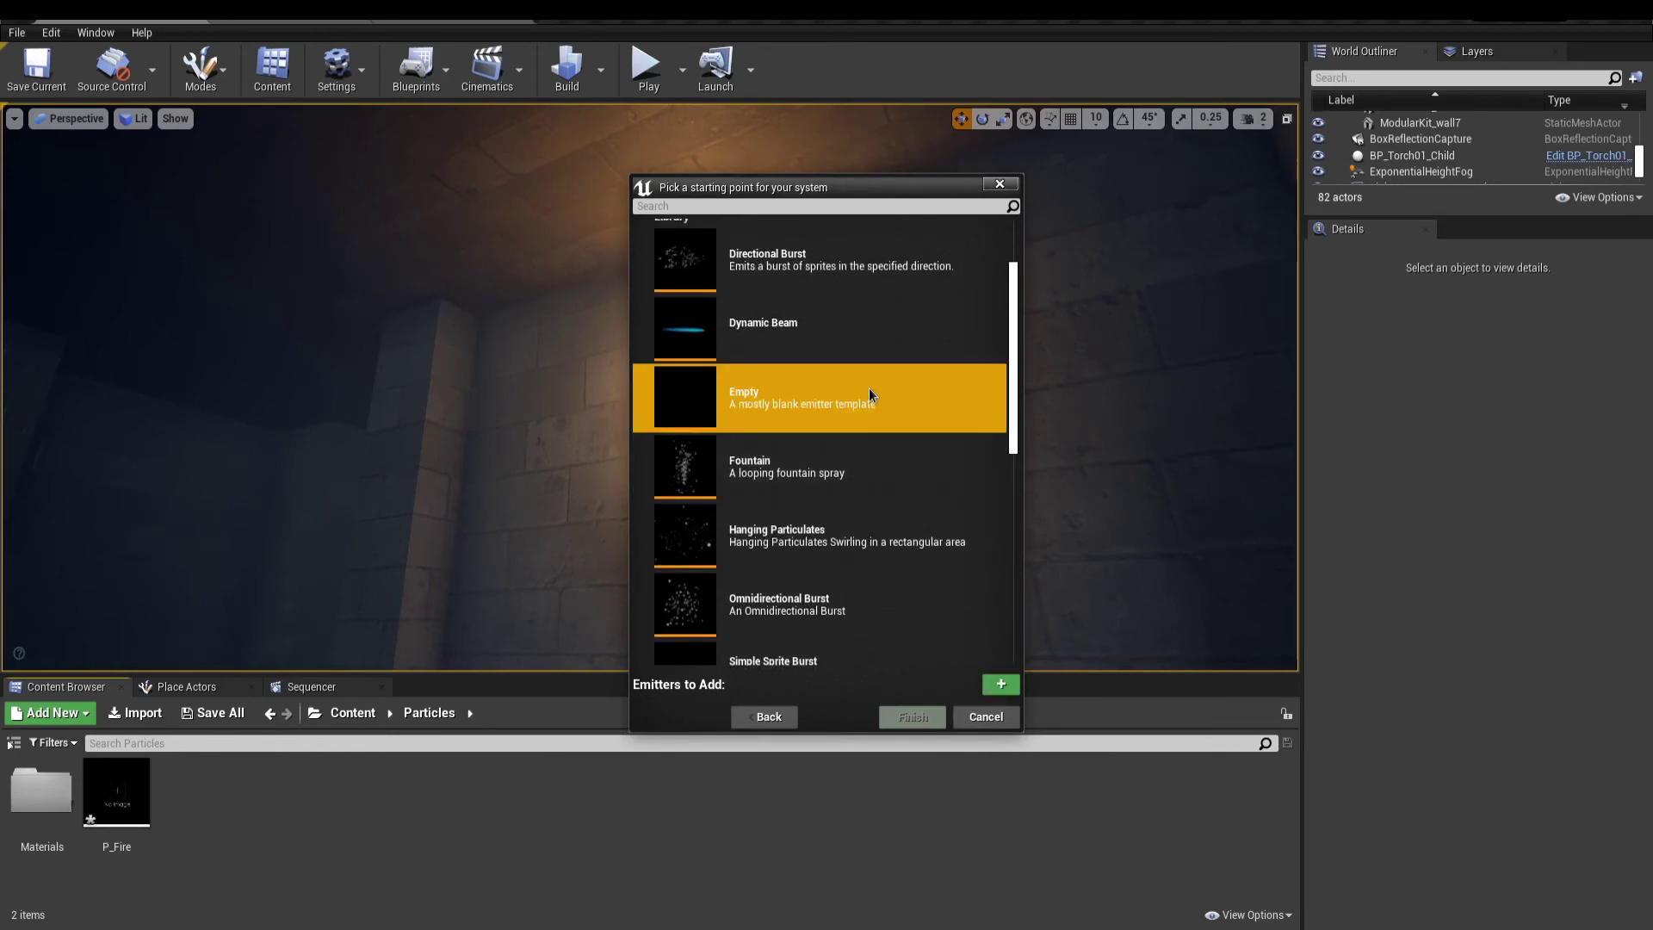
double_click(869, 395)
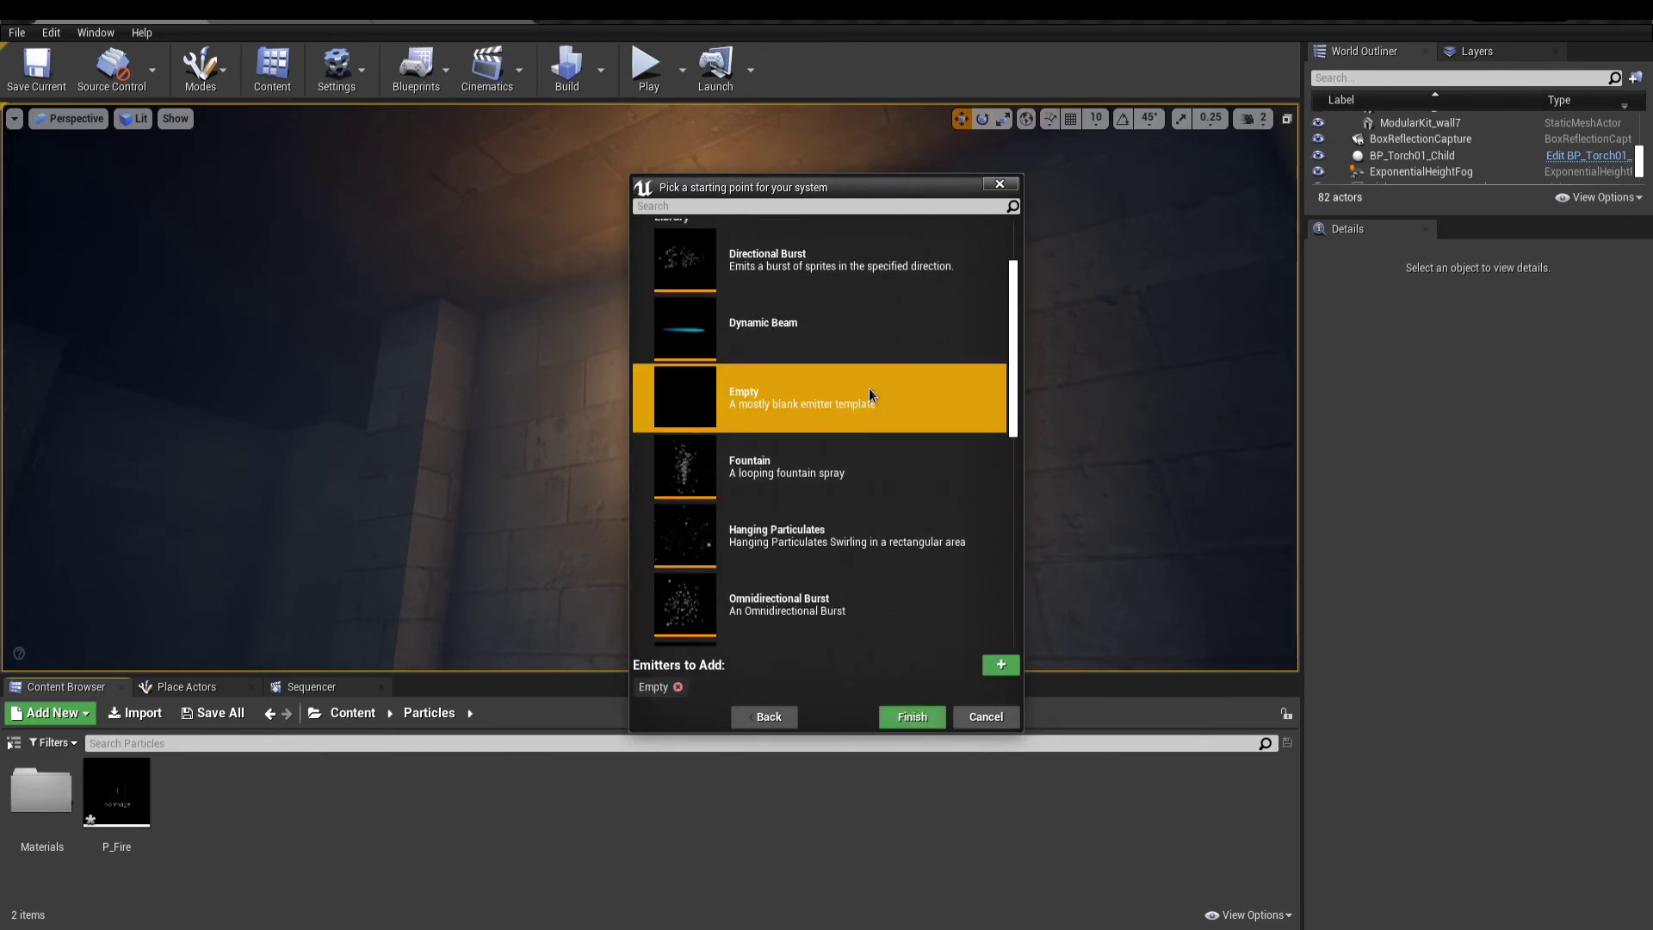
click(912, 717)
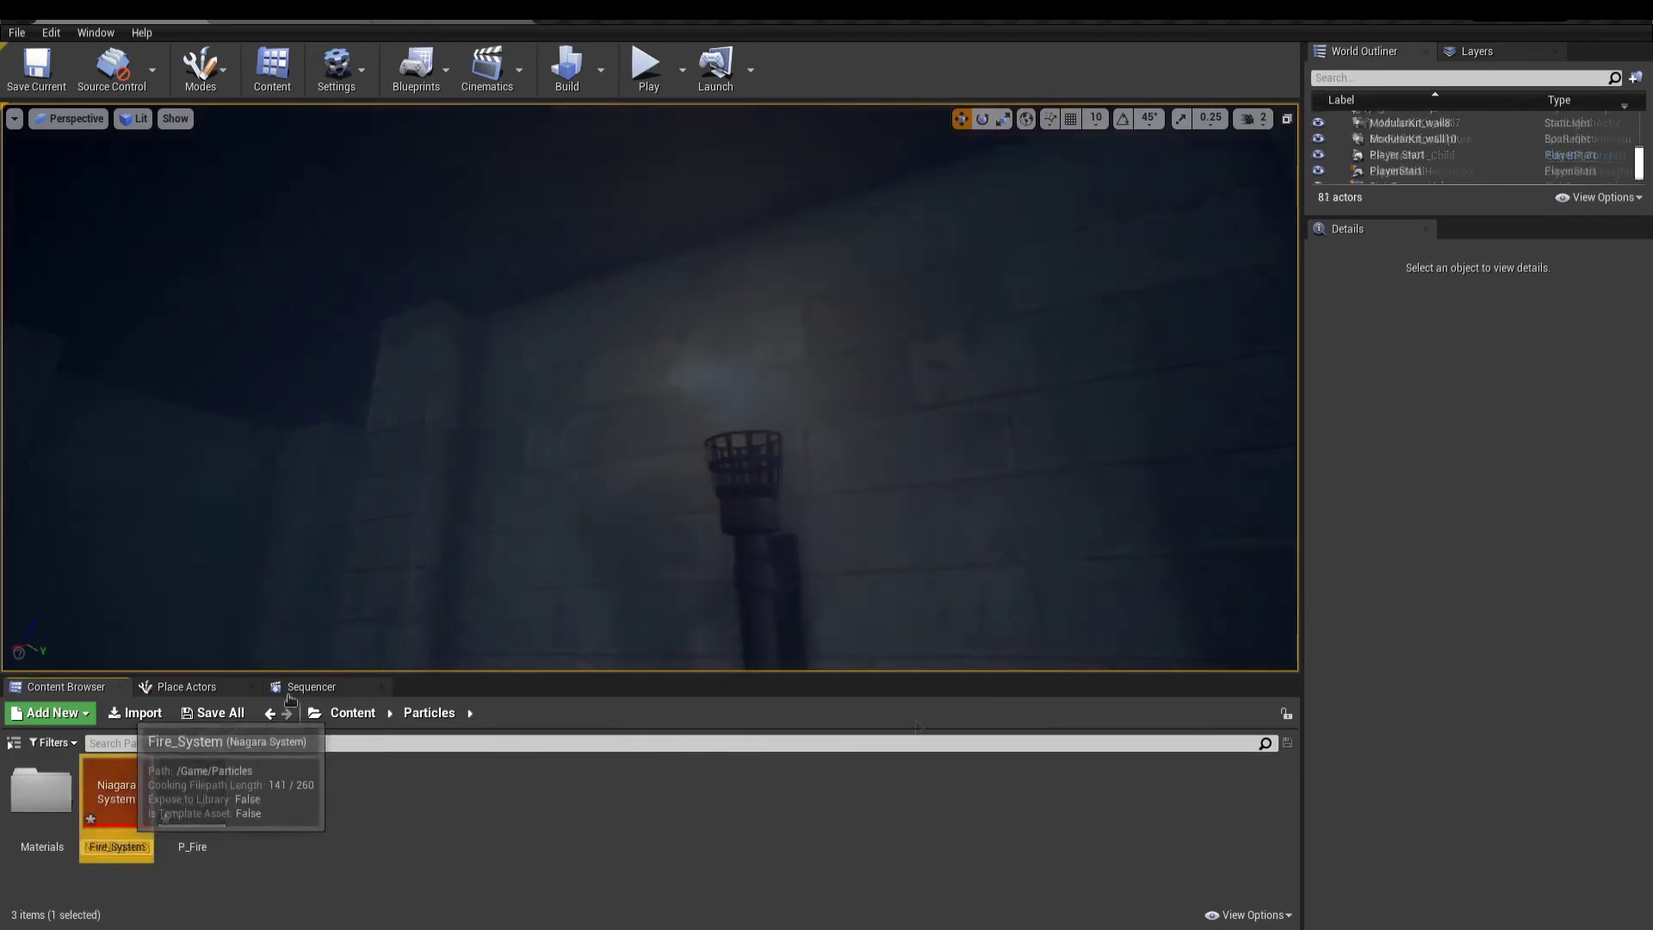
drag(116, 790, 747, 437)
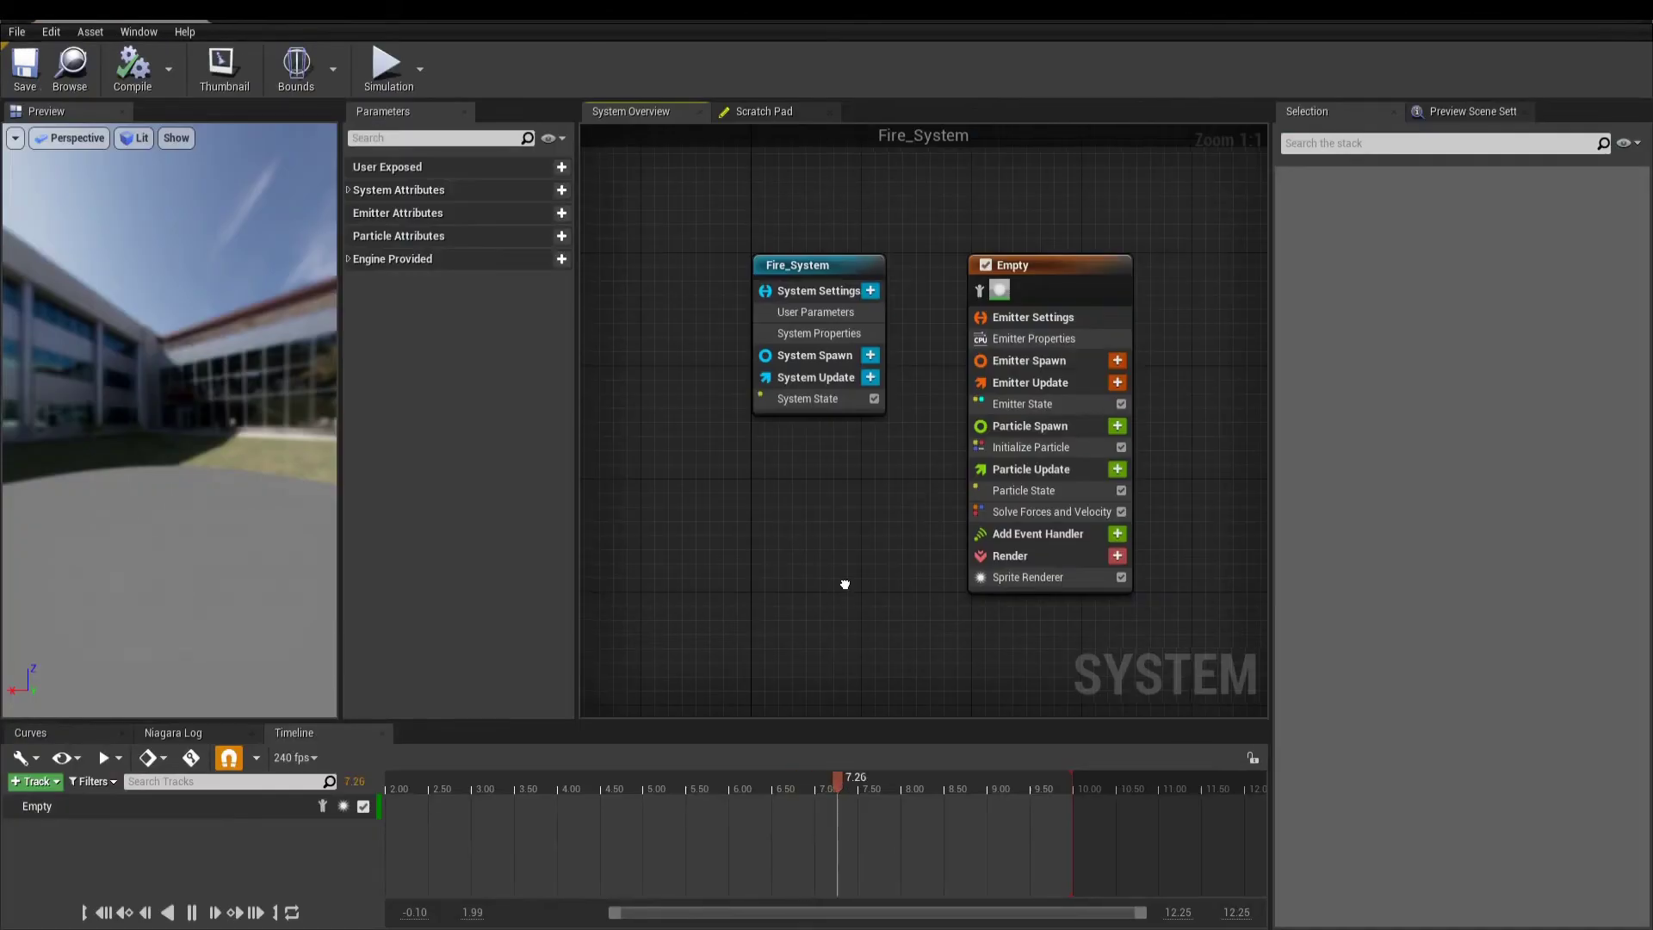
- Examine the Fire_System overview and the full module stack of its Empty emitter
right_drag(845, 579, 819, 539)
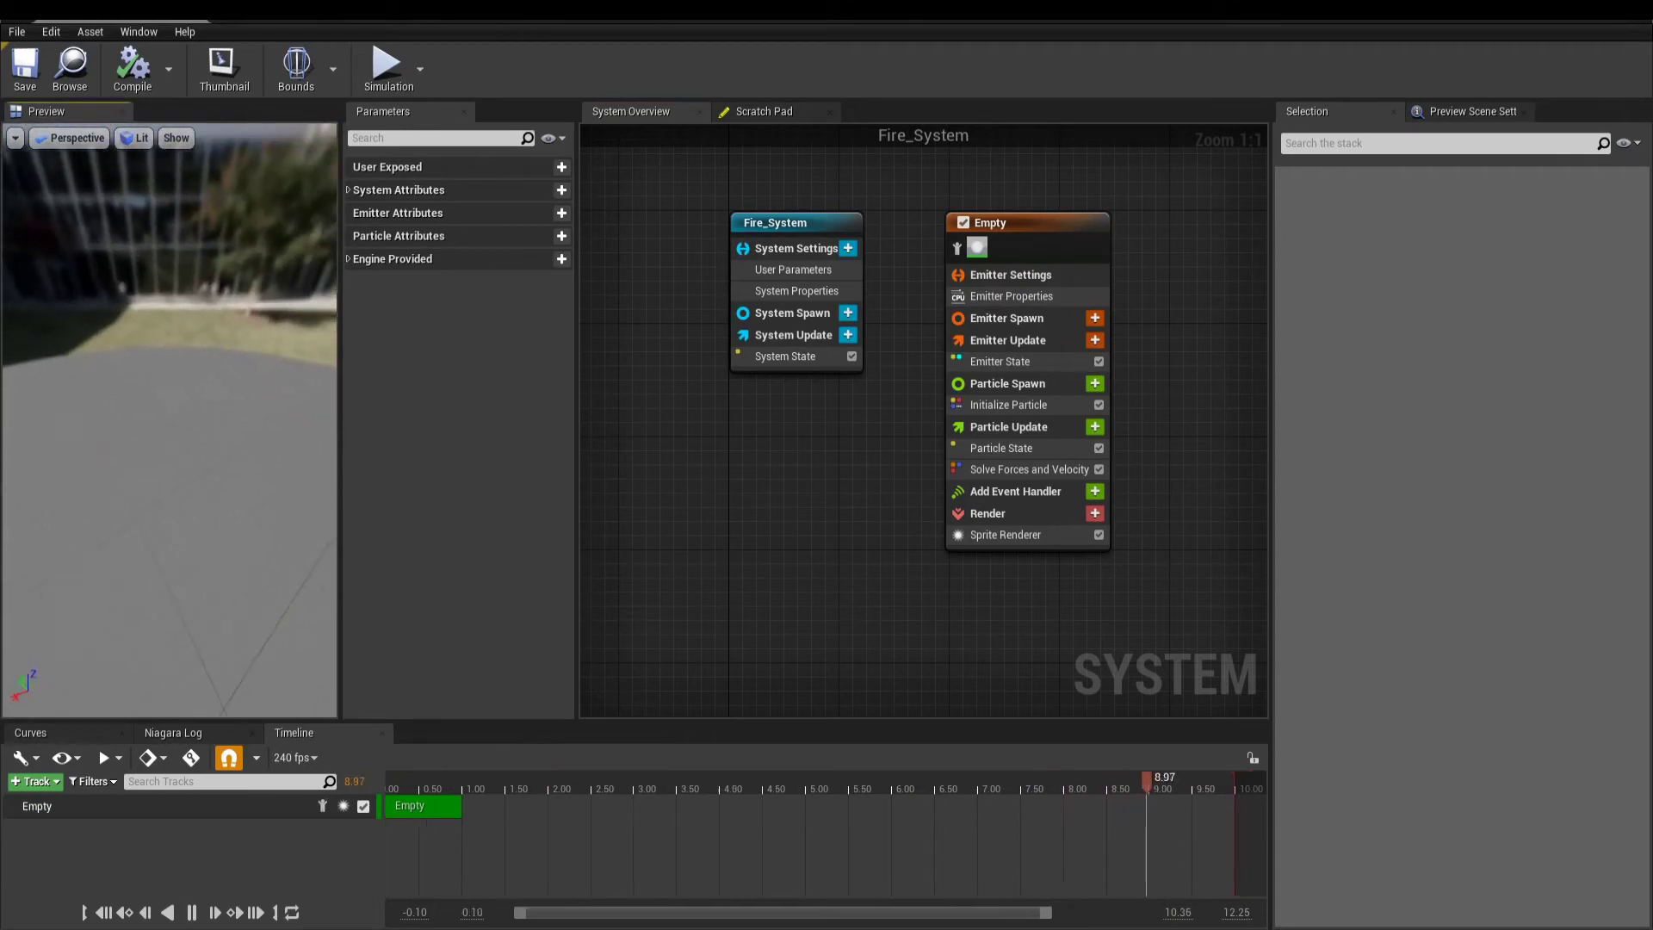
drag(184, 506, 210, 487)
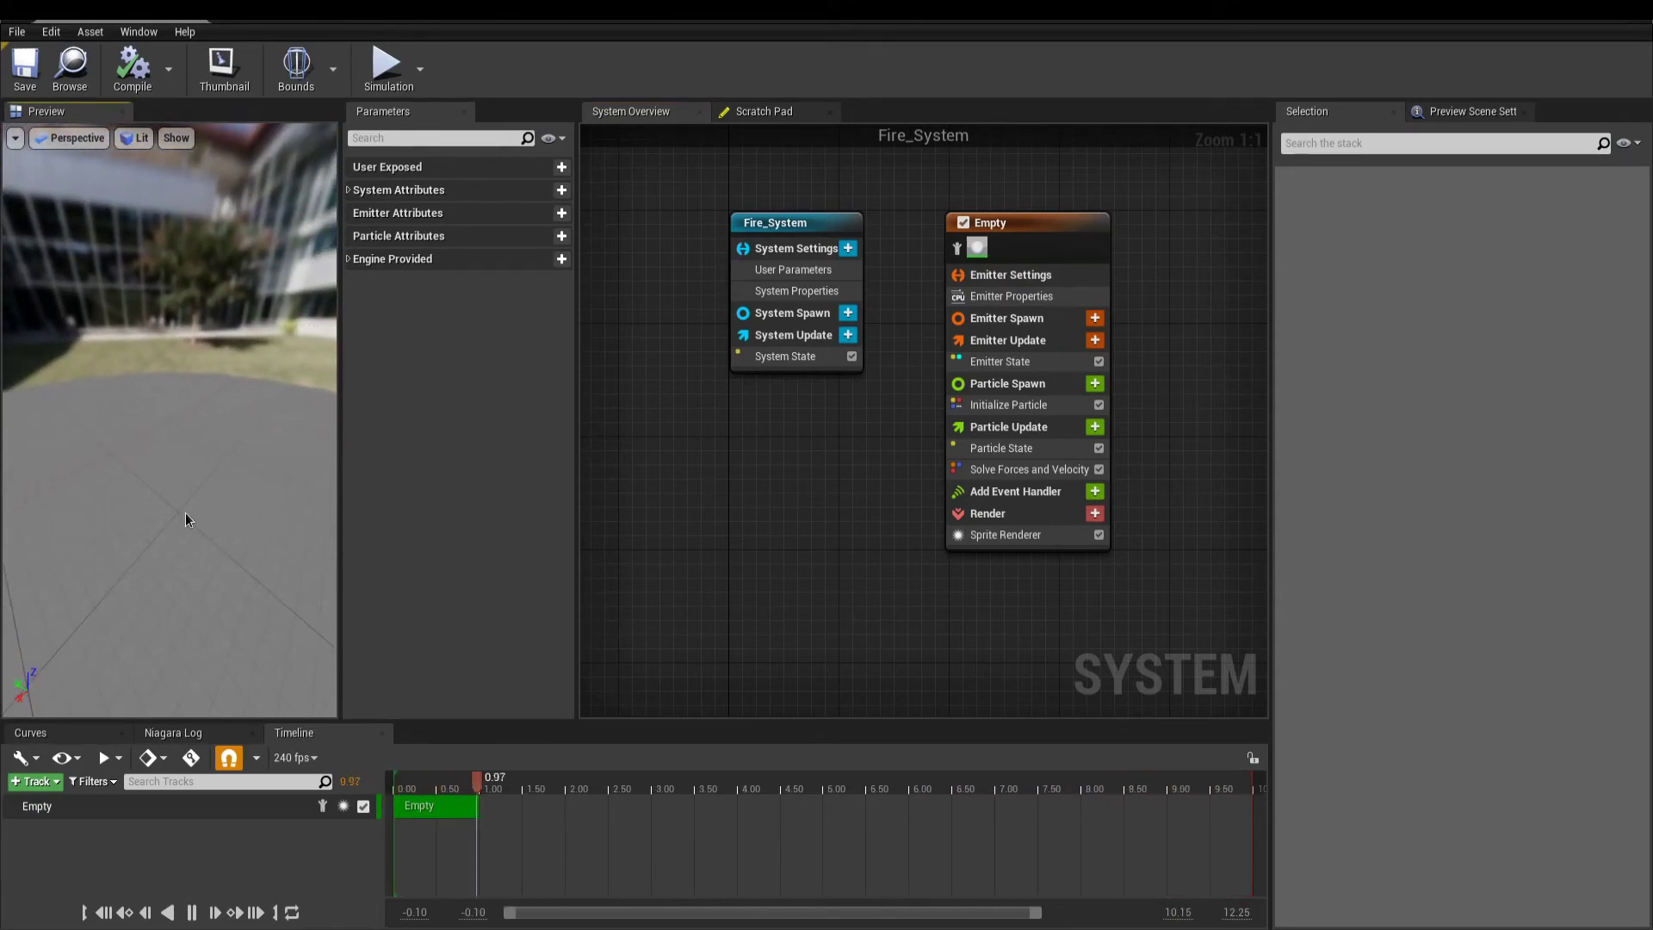
click(1004, 219)
right_drag(1151, 314, 1008, 275)
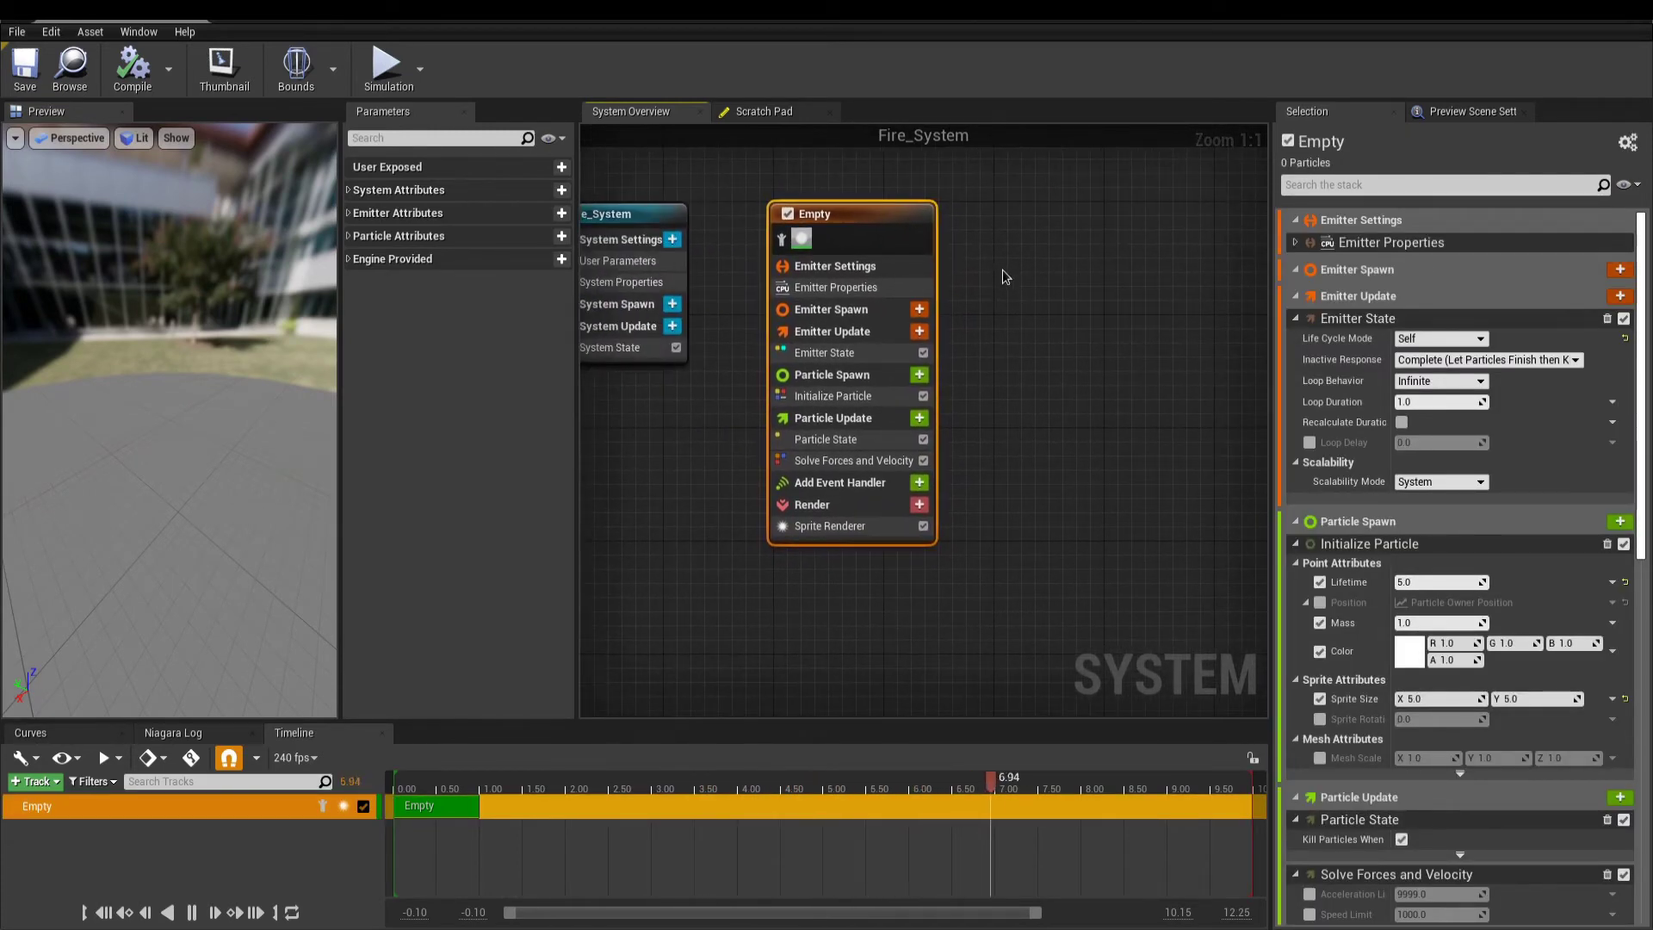
drag(905, 217, 1104, 217)
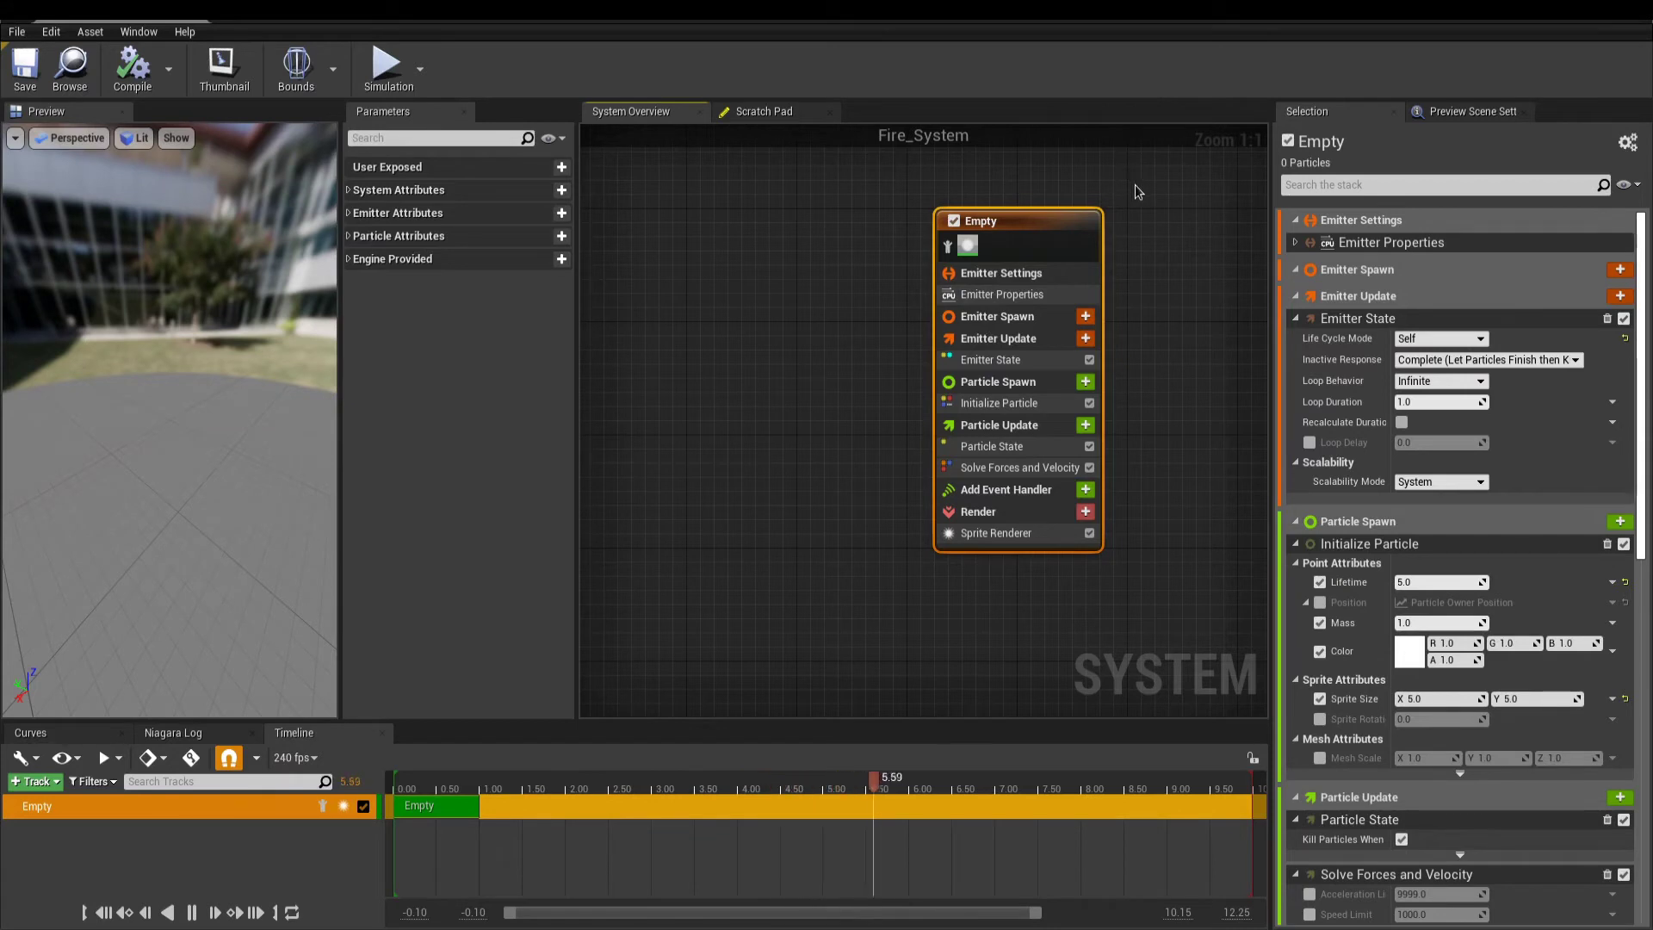
click(1178, 217)
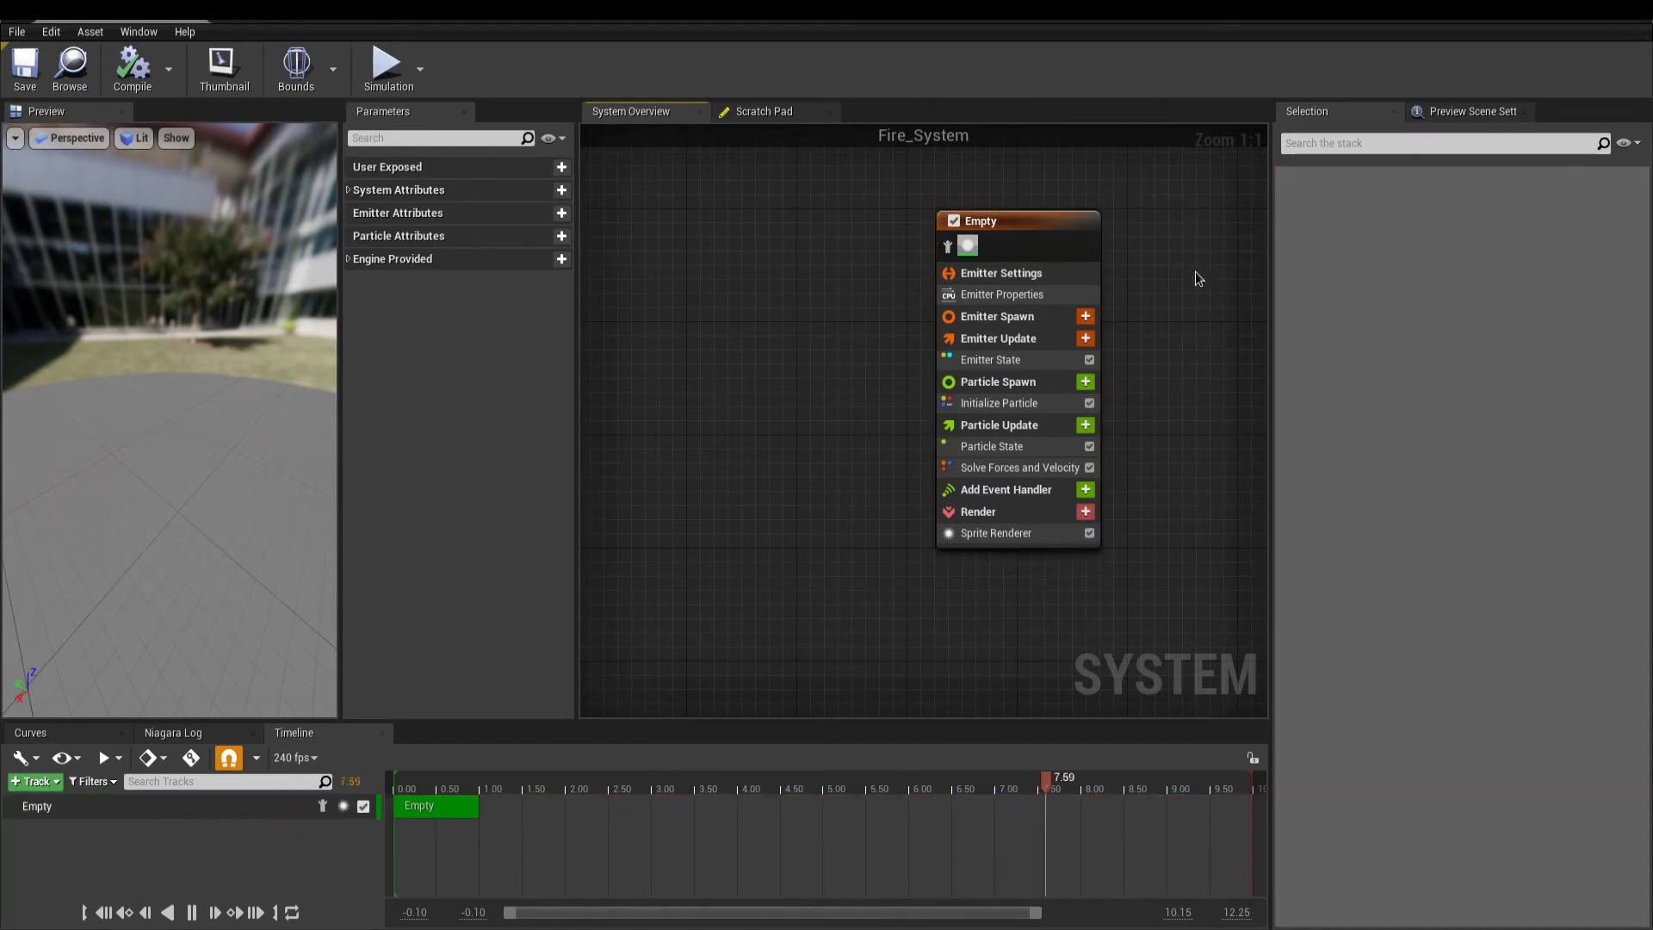
right_drag(1175, 313, 1132, 318)
- Review the Emitter Spawn and Update groups and the Particle Spawn and Update groups of the Empty emitter
click(1009, 323)
ctrl+click(1015, 348)
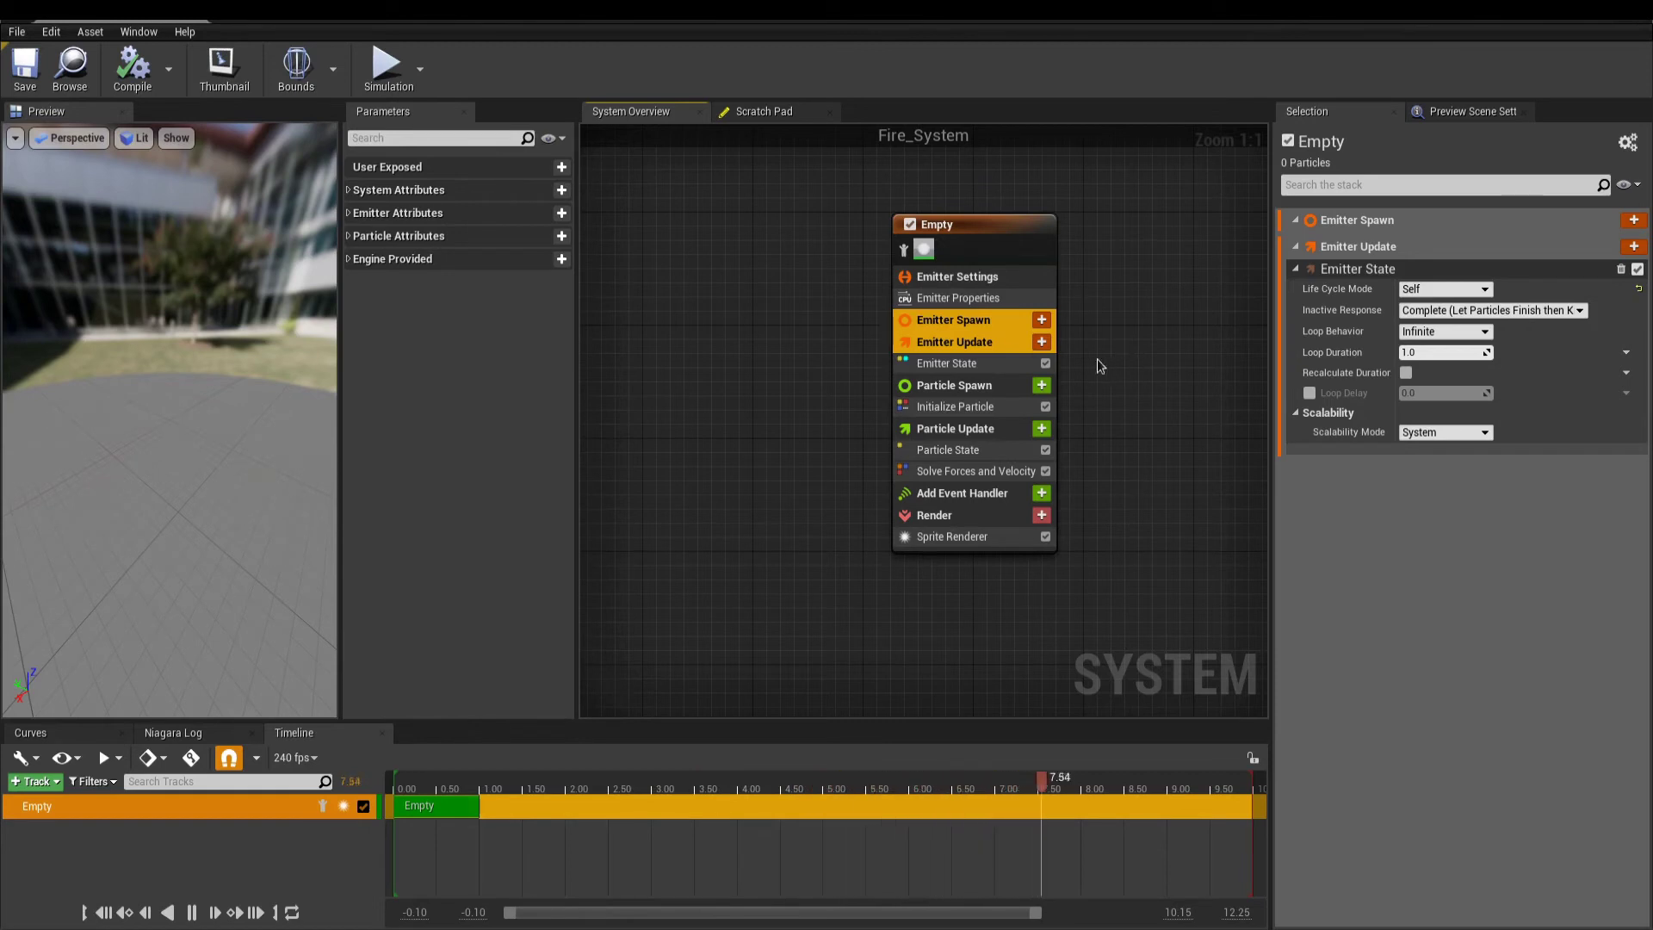
click(1000, 385)
ctrl+click(996, 430)
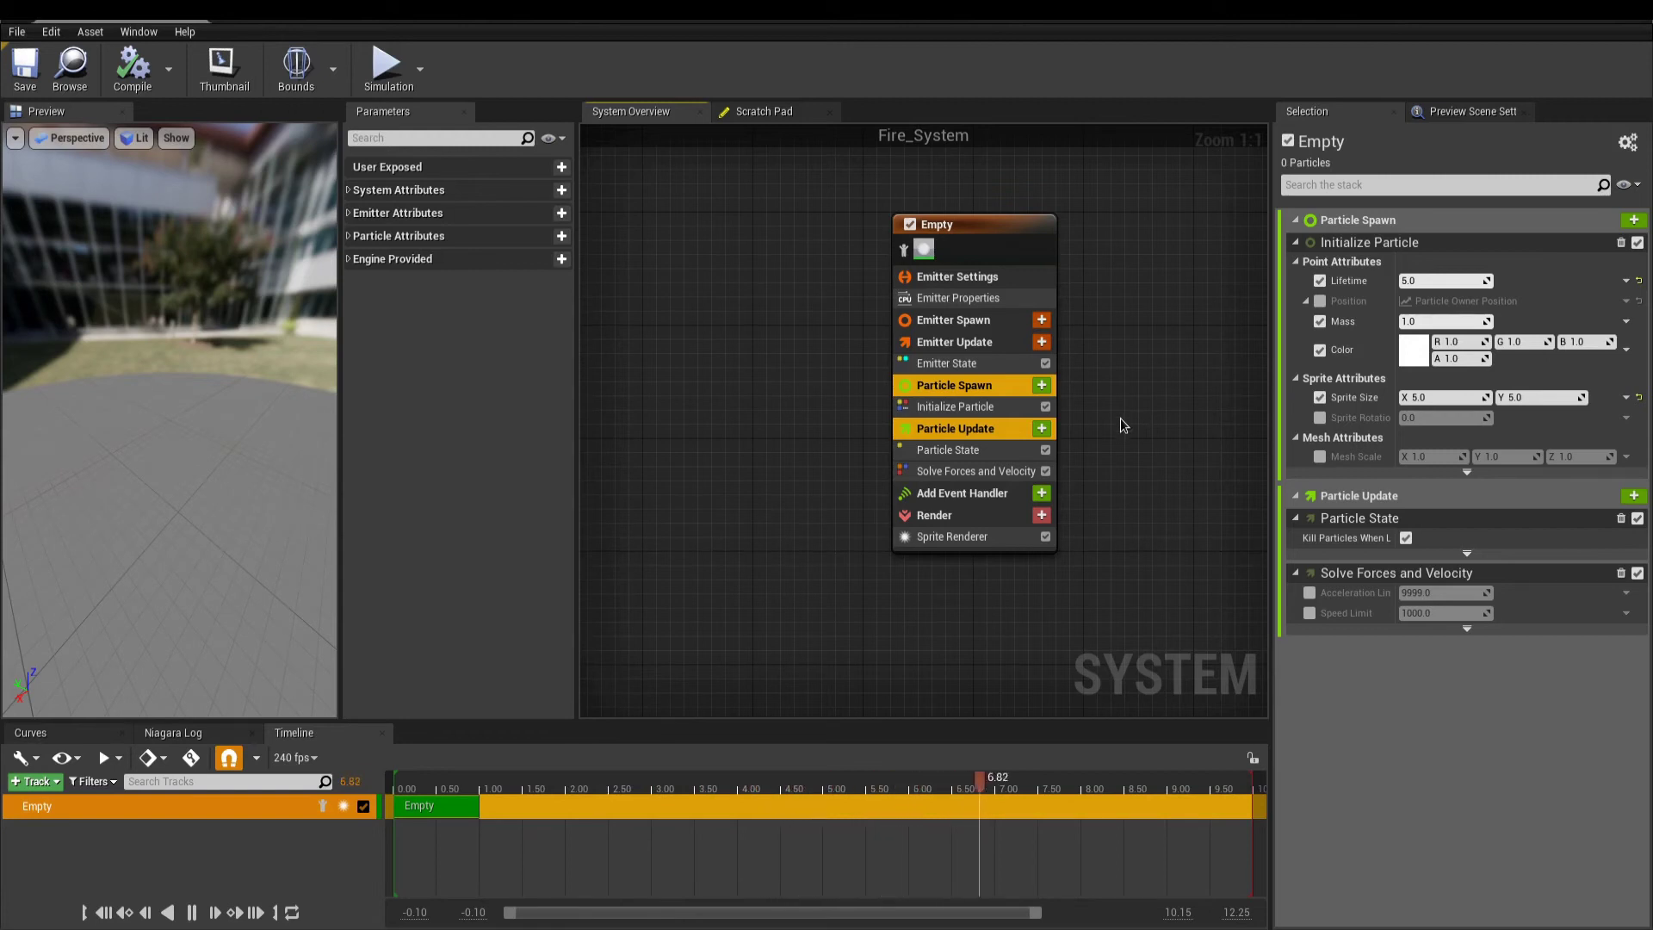
- Try adding an event handler to the Empty emitter
click(973, 492)
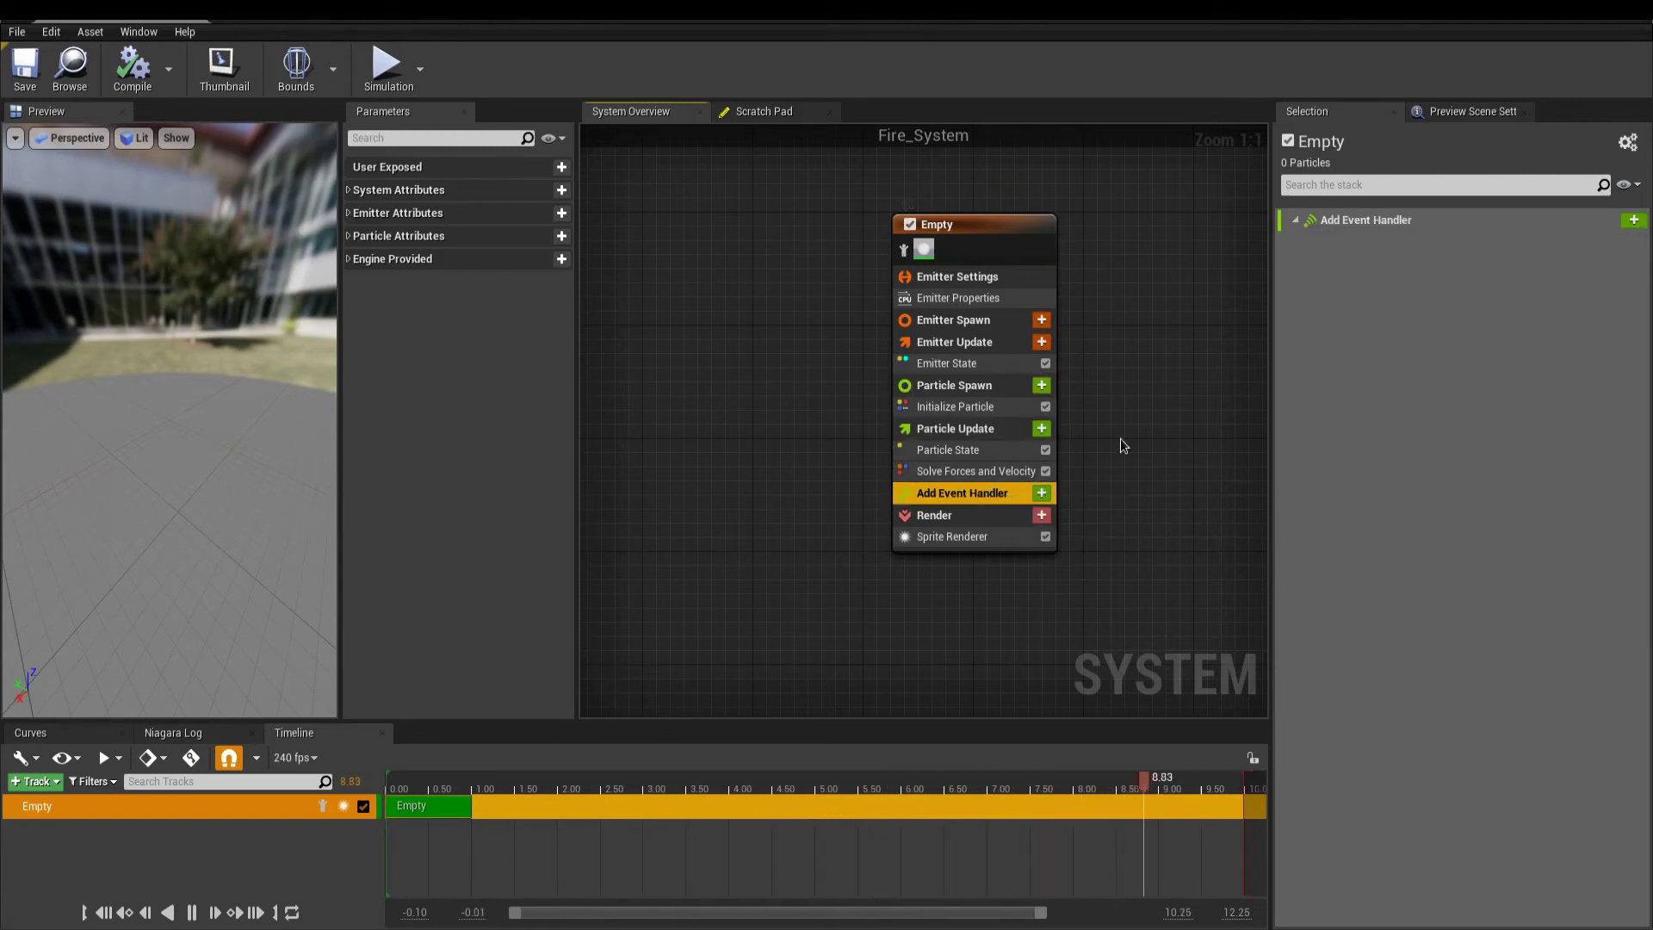
click(1633, 220)
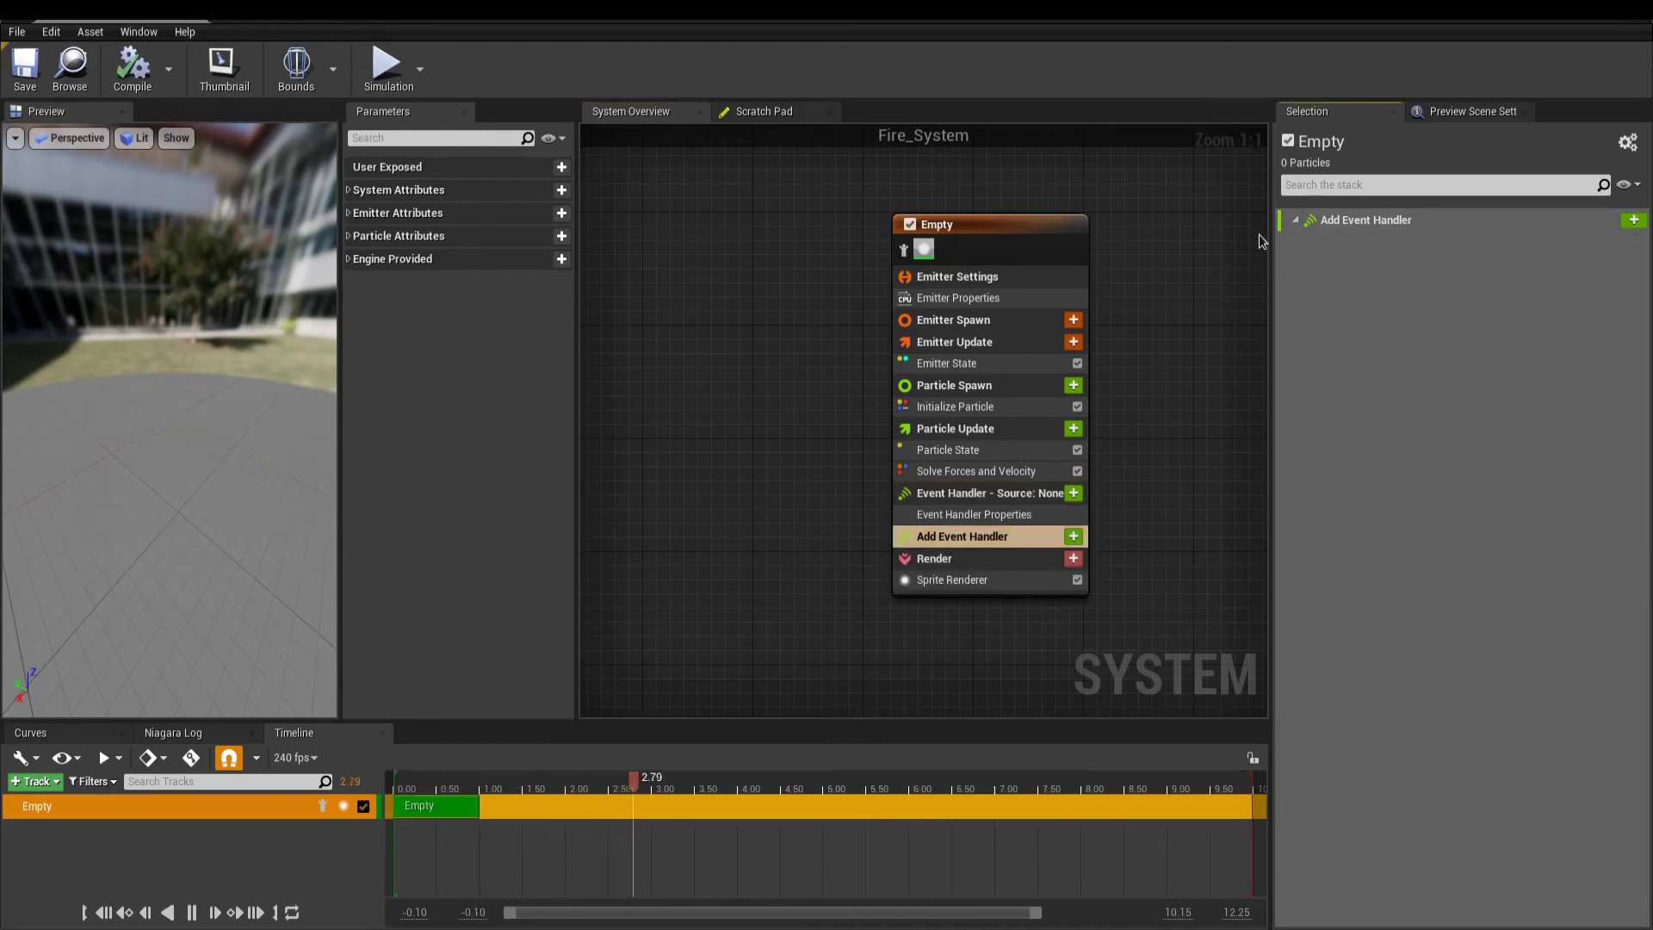
- Examine the Render group's Sprite Renderer settings and the renderer types that can be added to an emitter
click(1053, 515)
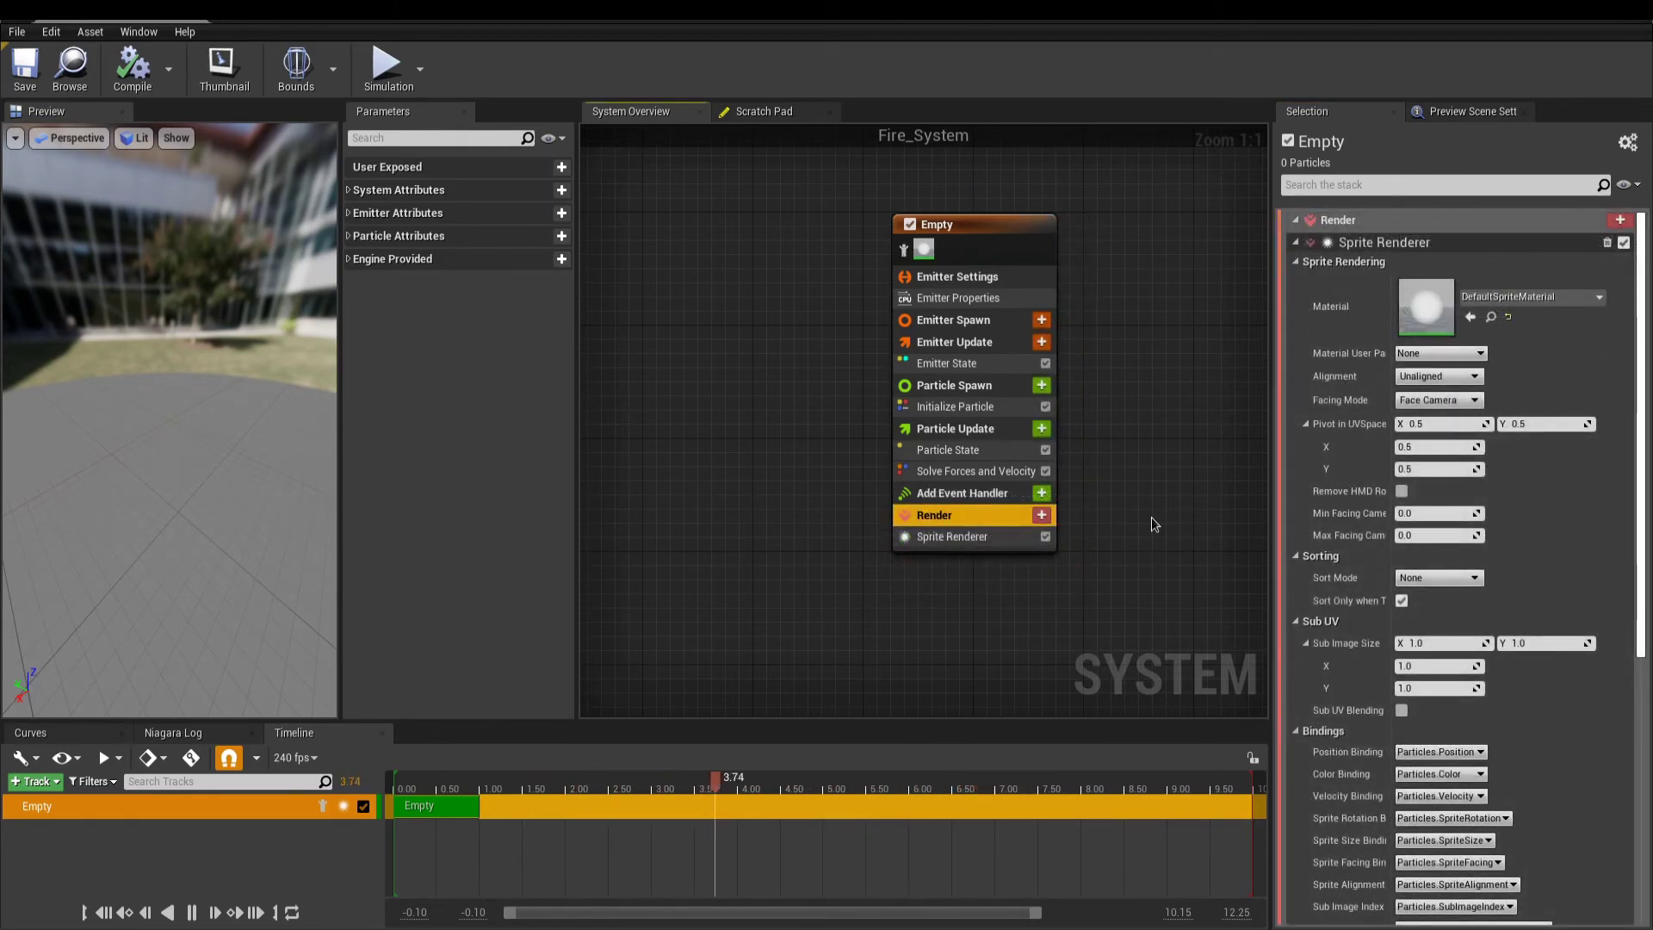
right_drag(1150, 517, 1118, 493)
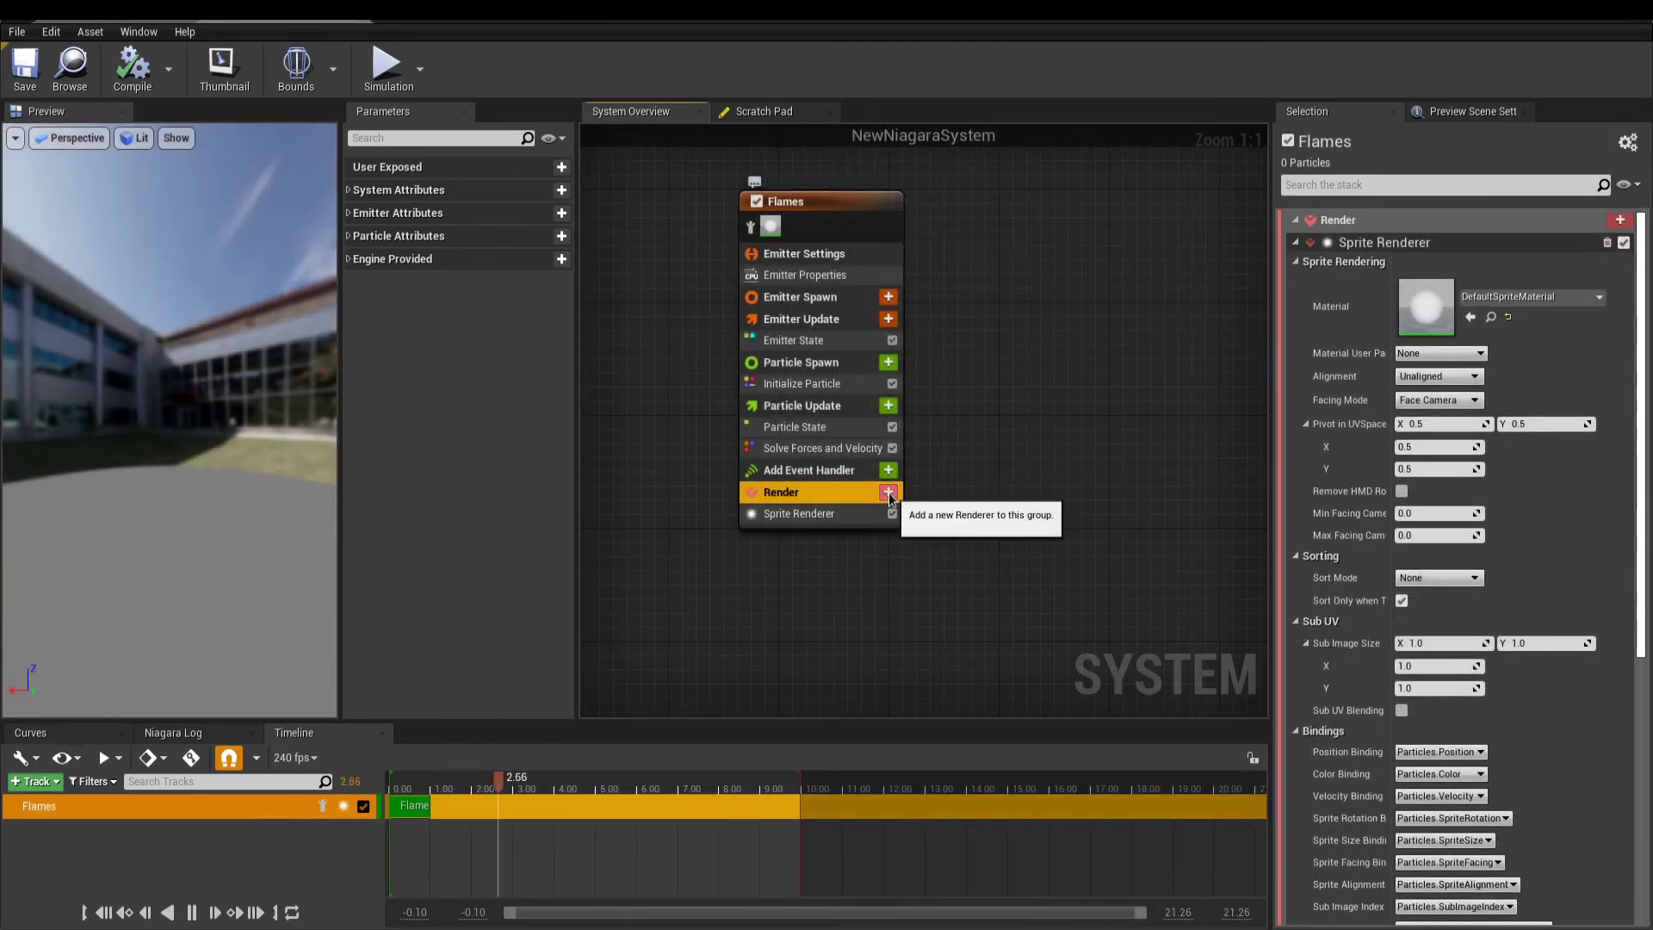
click(889, 493)
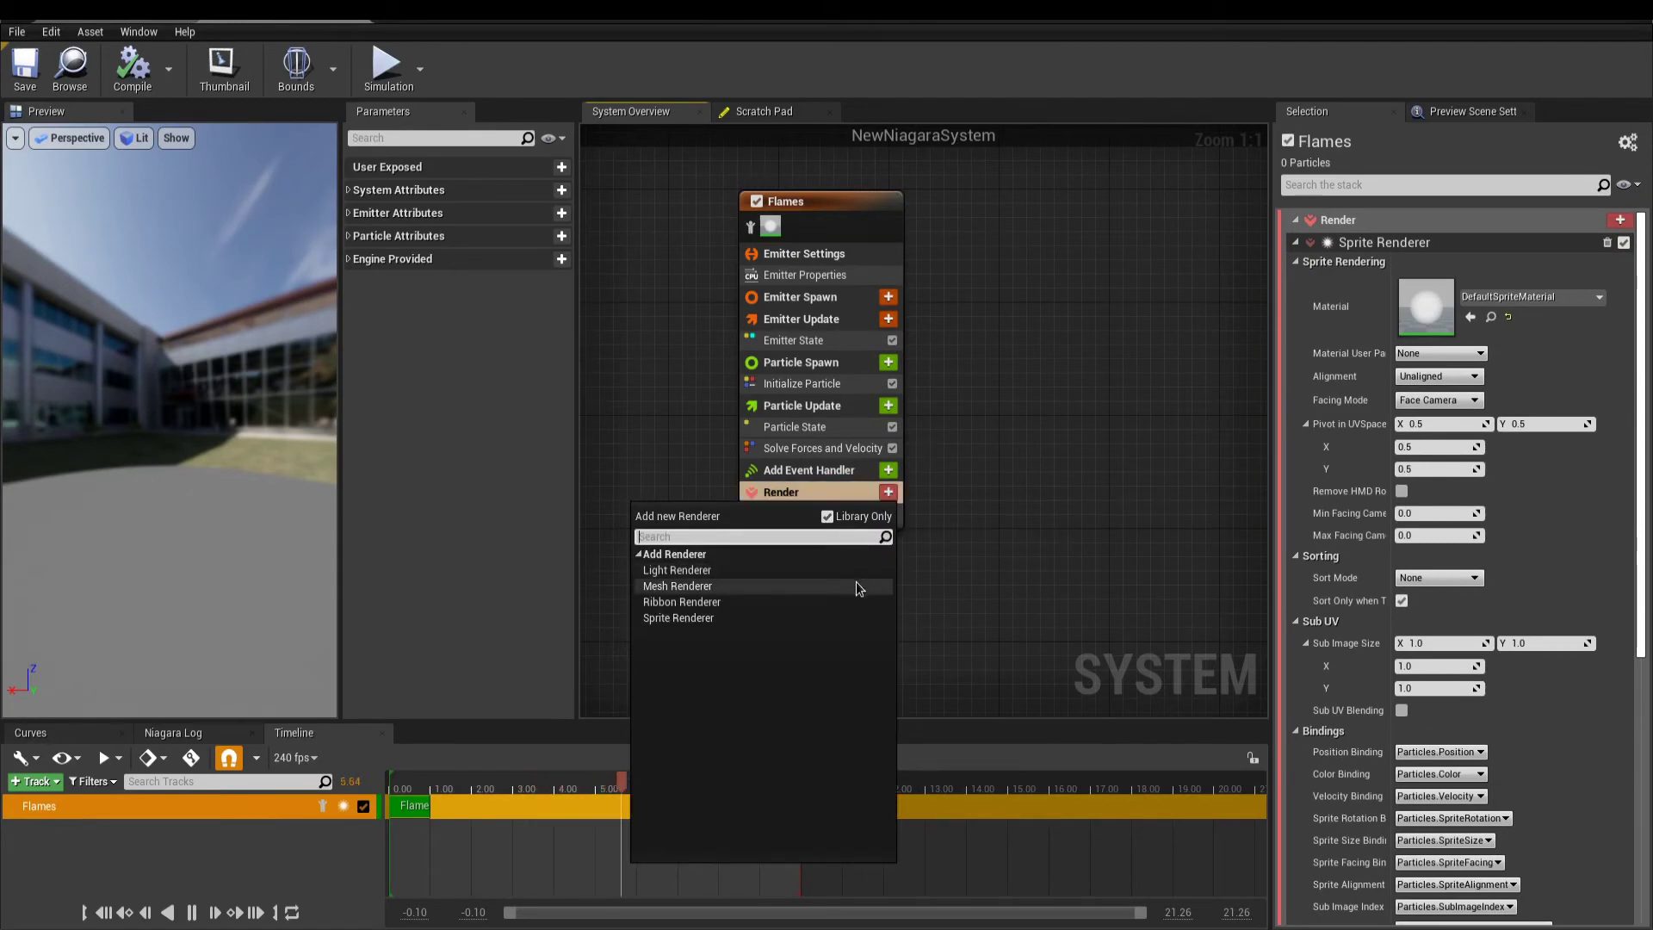
click(856, 583)
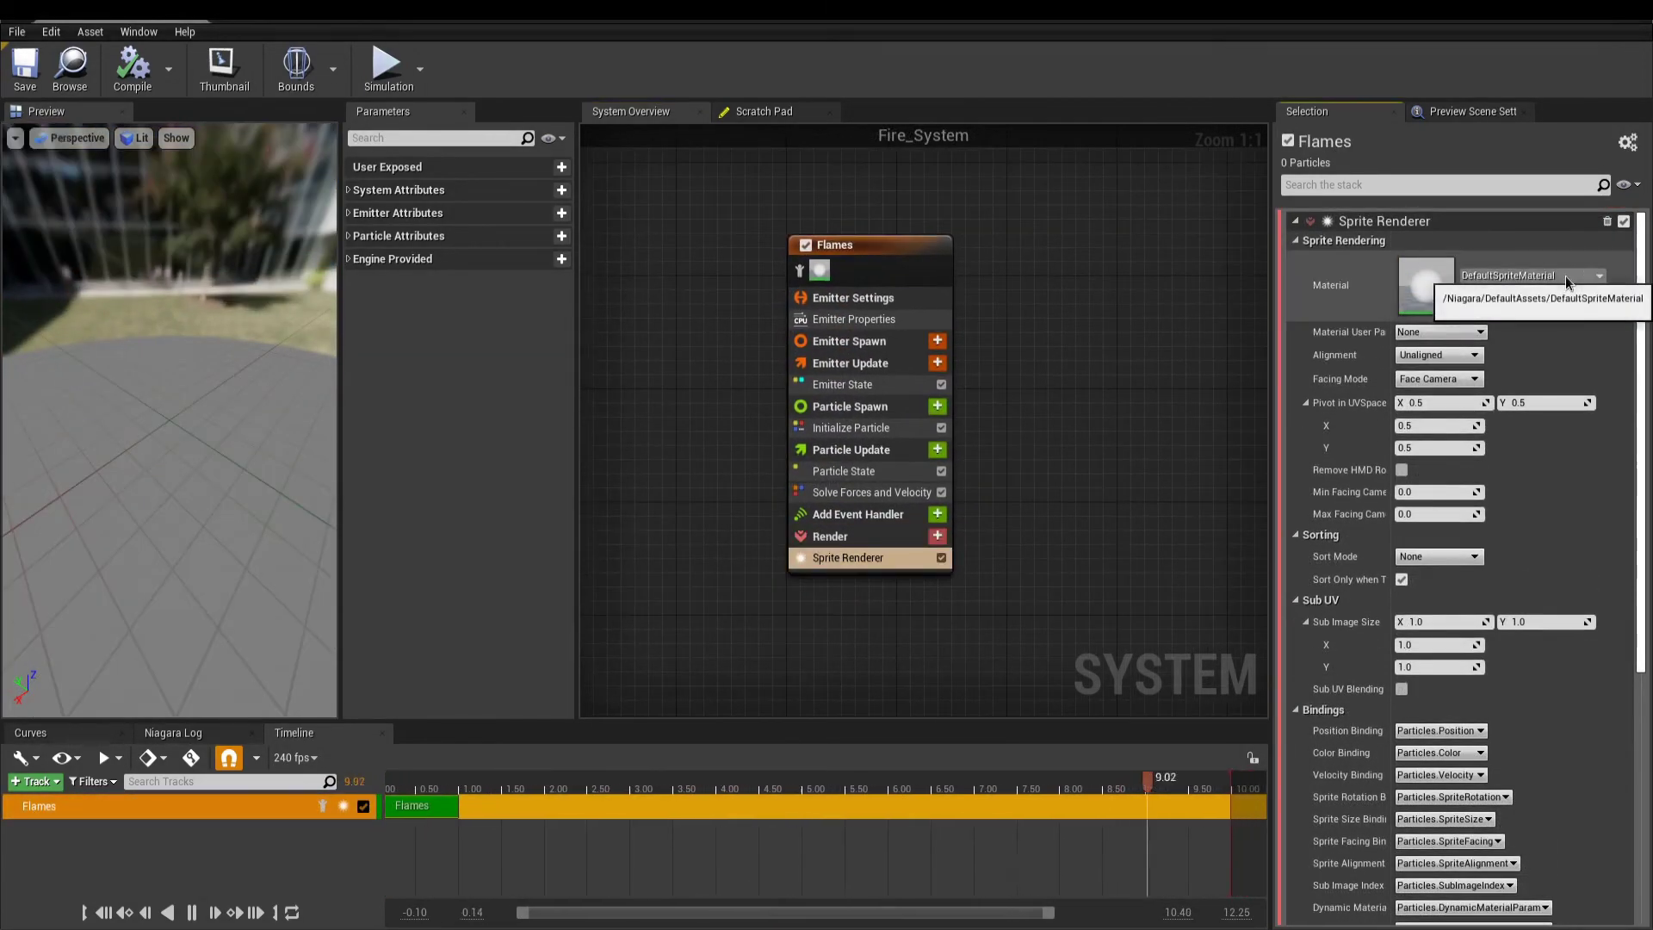
- Rename the Empty emitter to Flames and set its Sprite Renderer material to I_Flames
click(1563, 275)
text(I_Flames)
click(1454, 488)
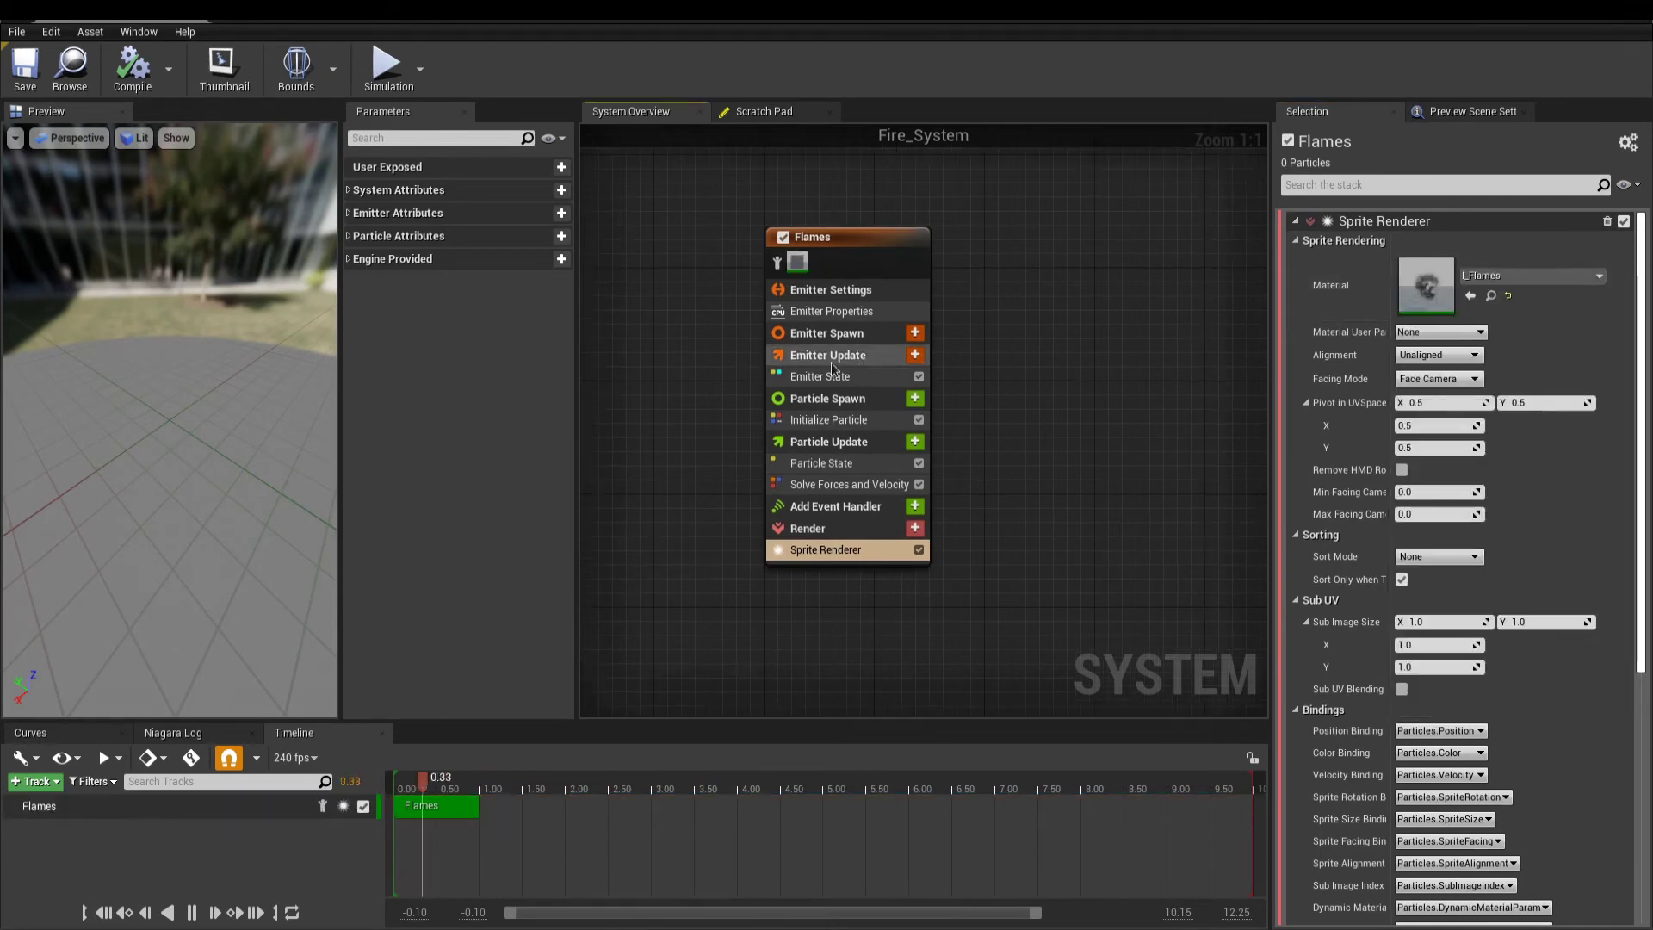
- Add a Spawn Rate module to the Flames emitter's Emitter Update group and set its spawn rate to 12
click(920, 360)
text(spaw)
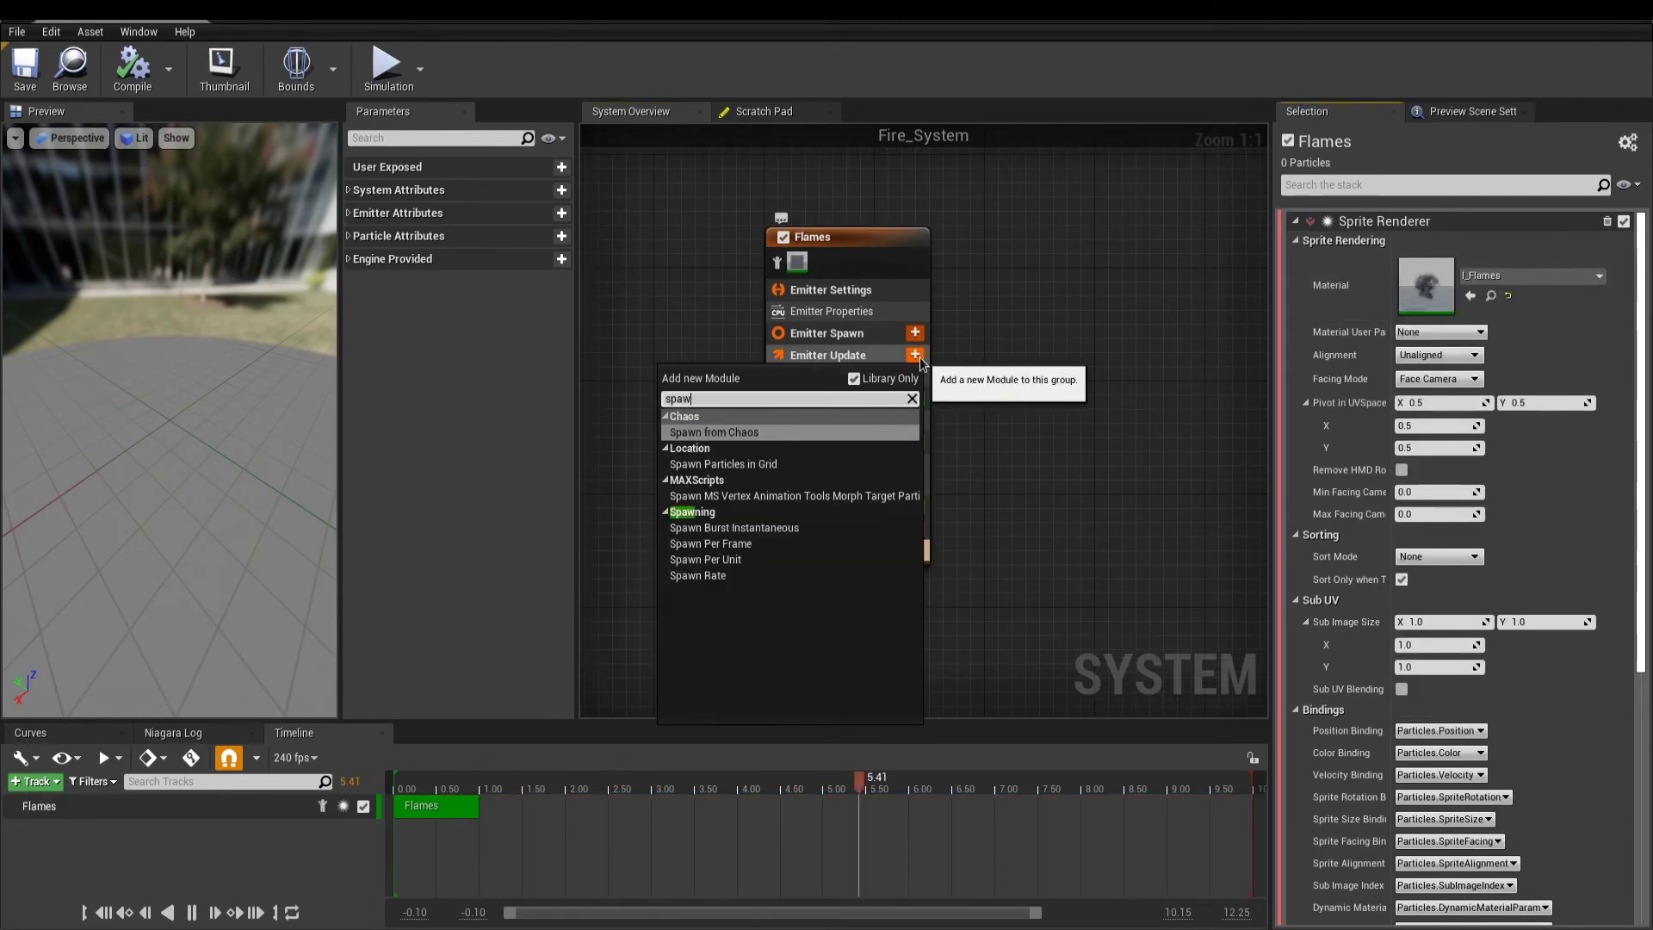
text(n)
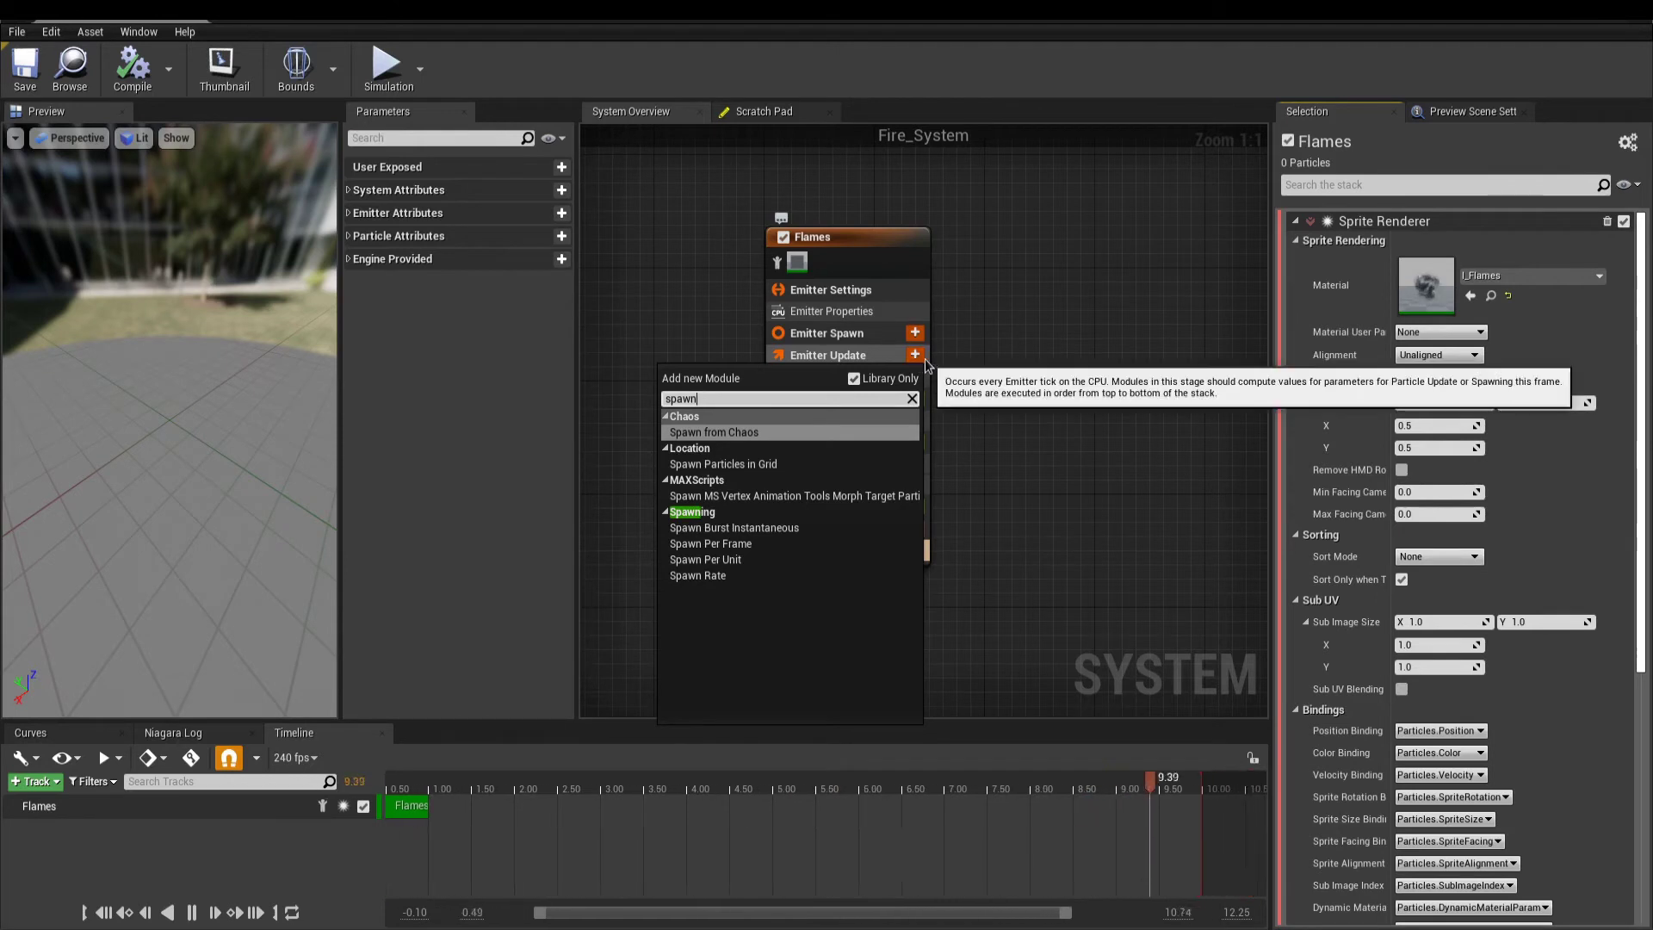
double_click(856, 398)
text(rate)
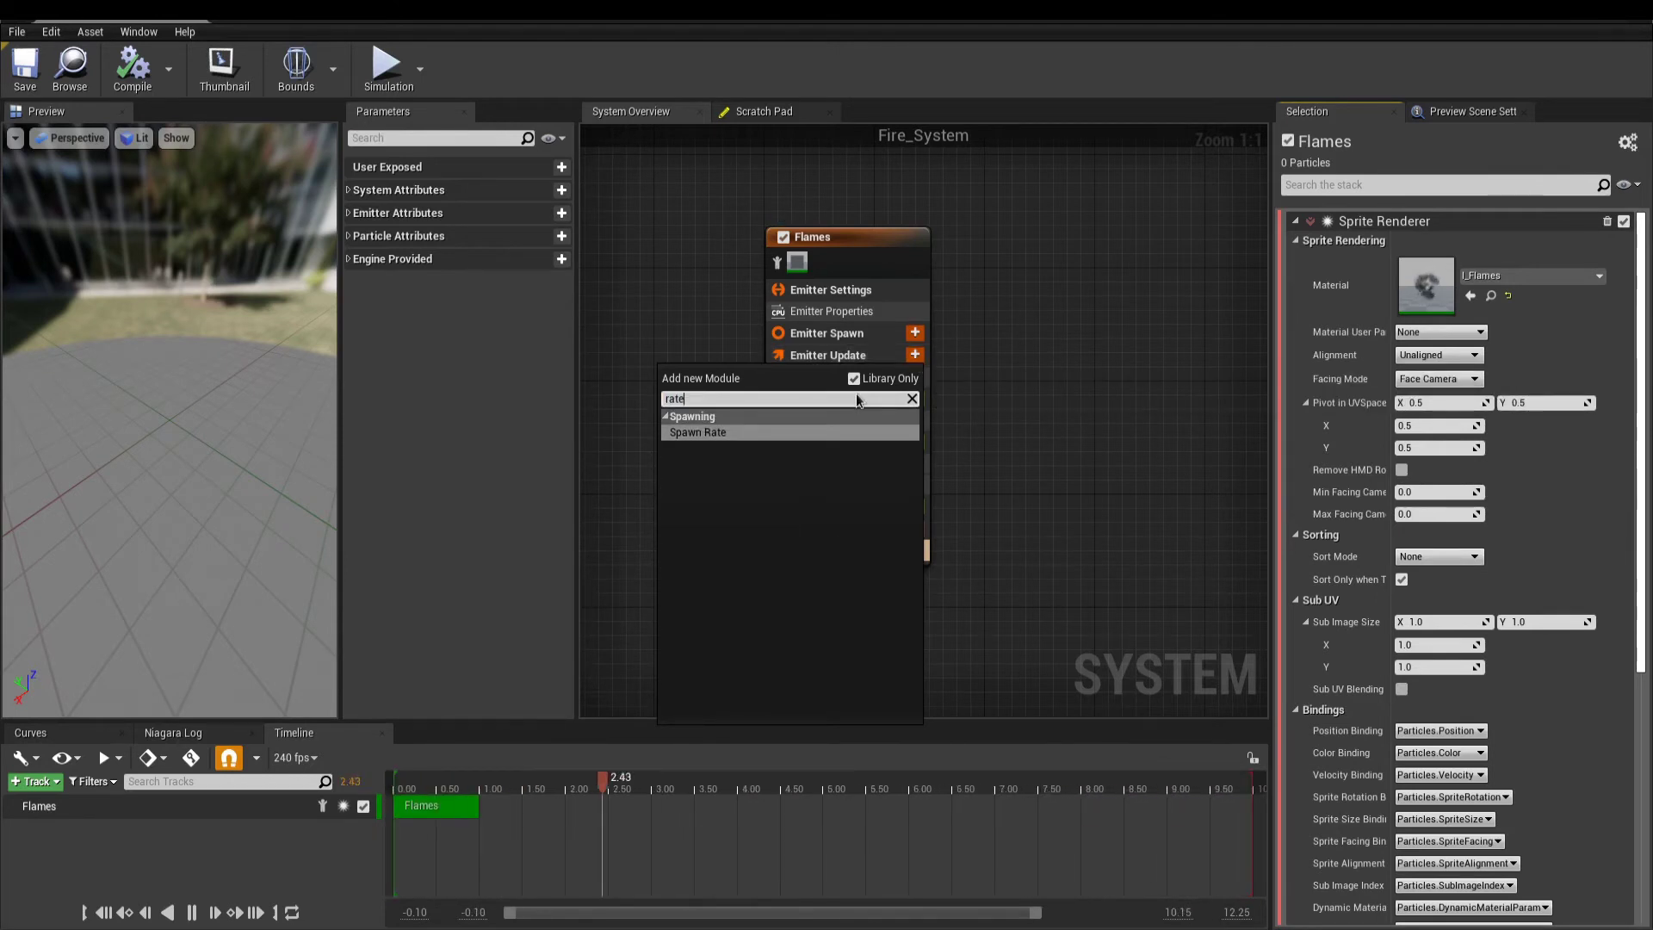
click(824, 435)
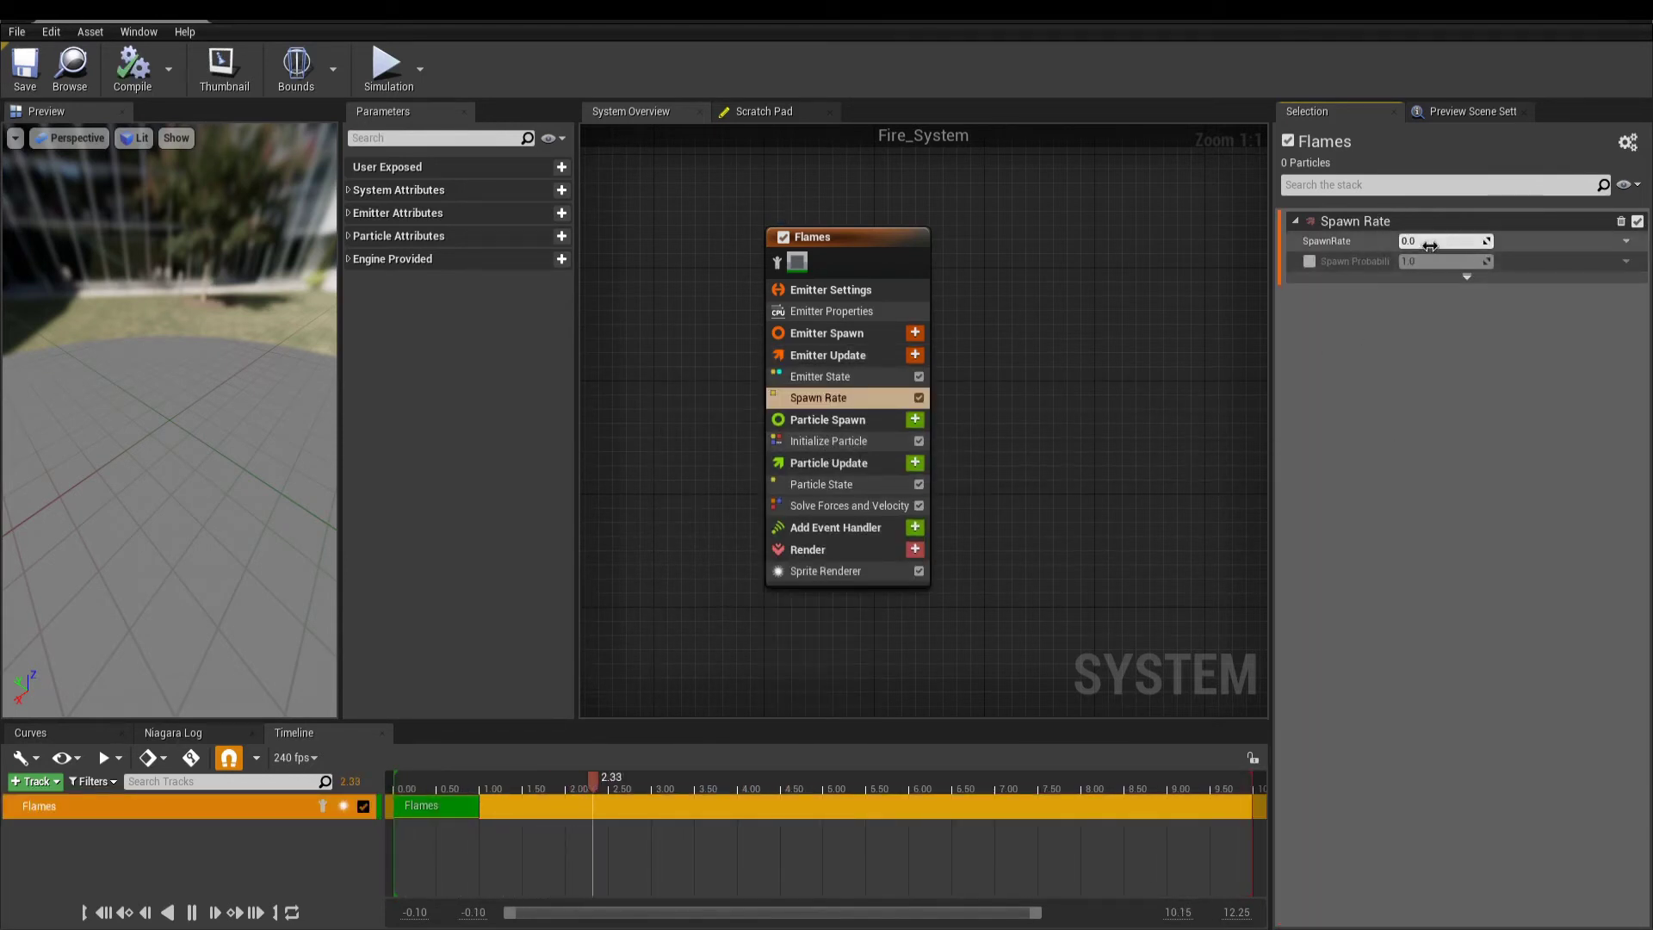
right_drag(129, 551, 131, 503)
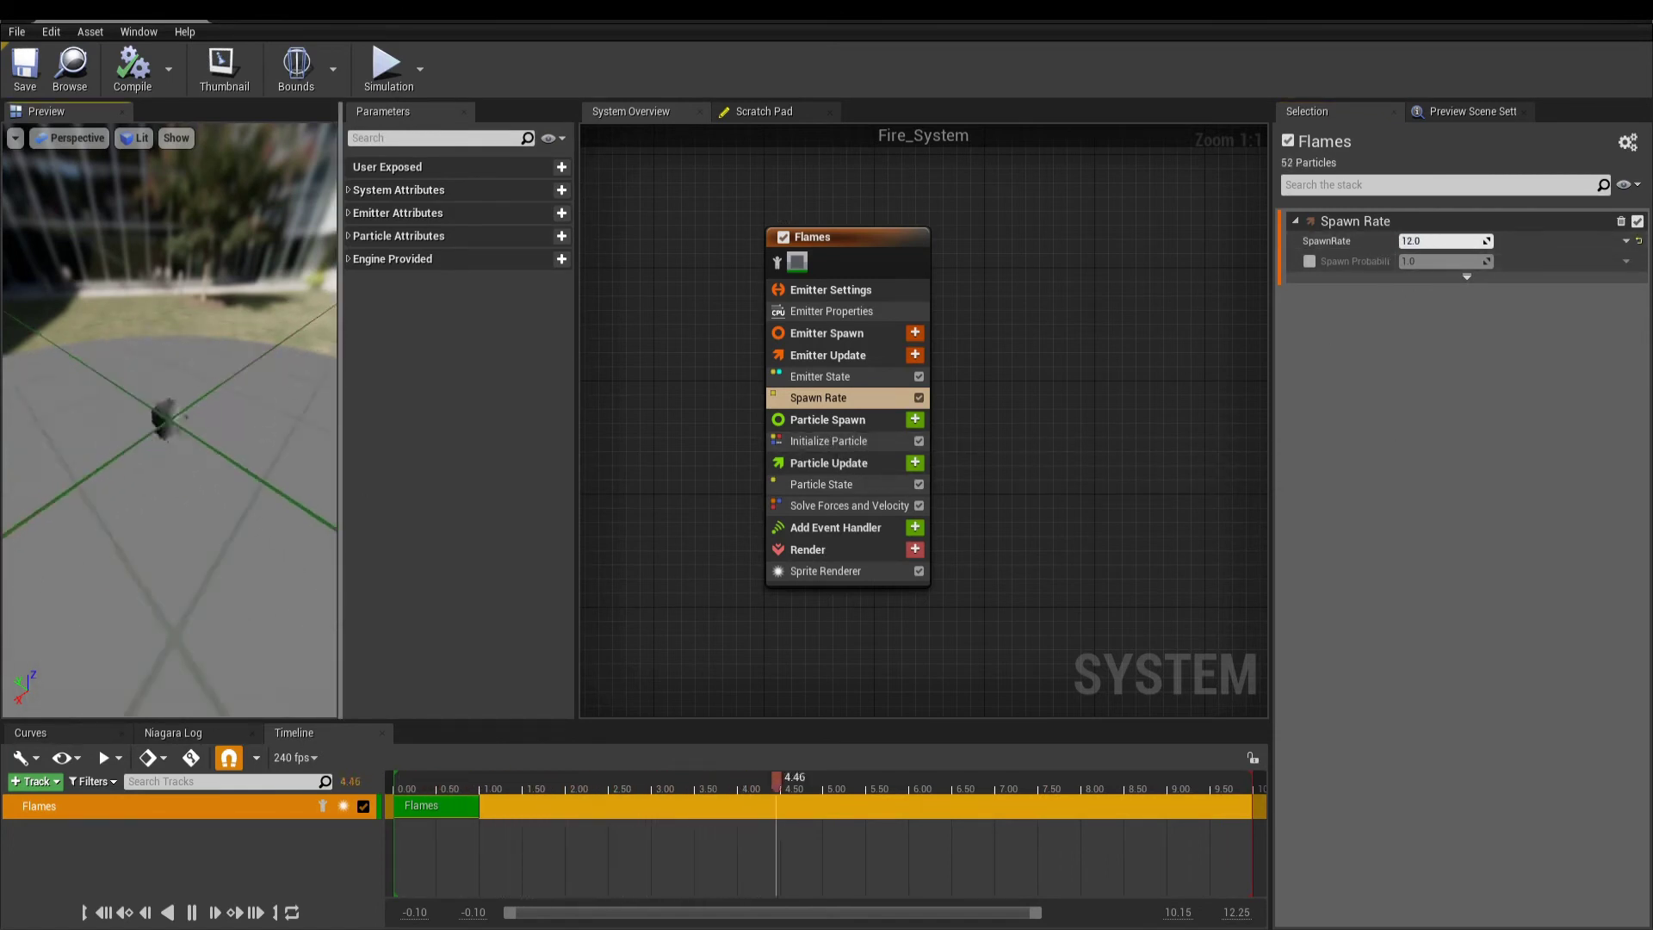
- Add an Add Velocity module to the Flames emitter's Particle Spawn group
click(915, 420)
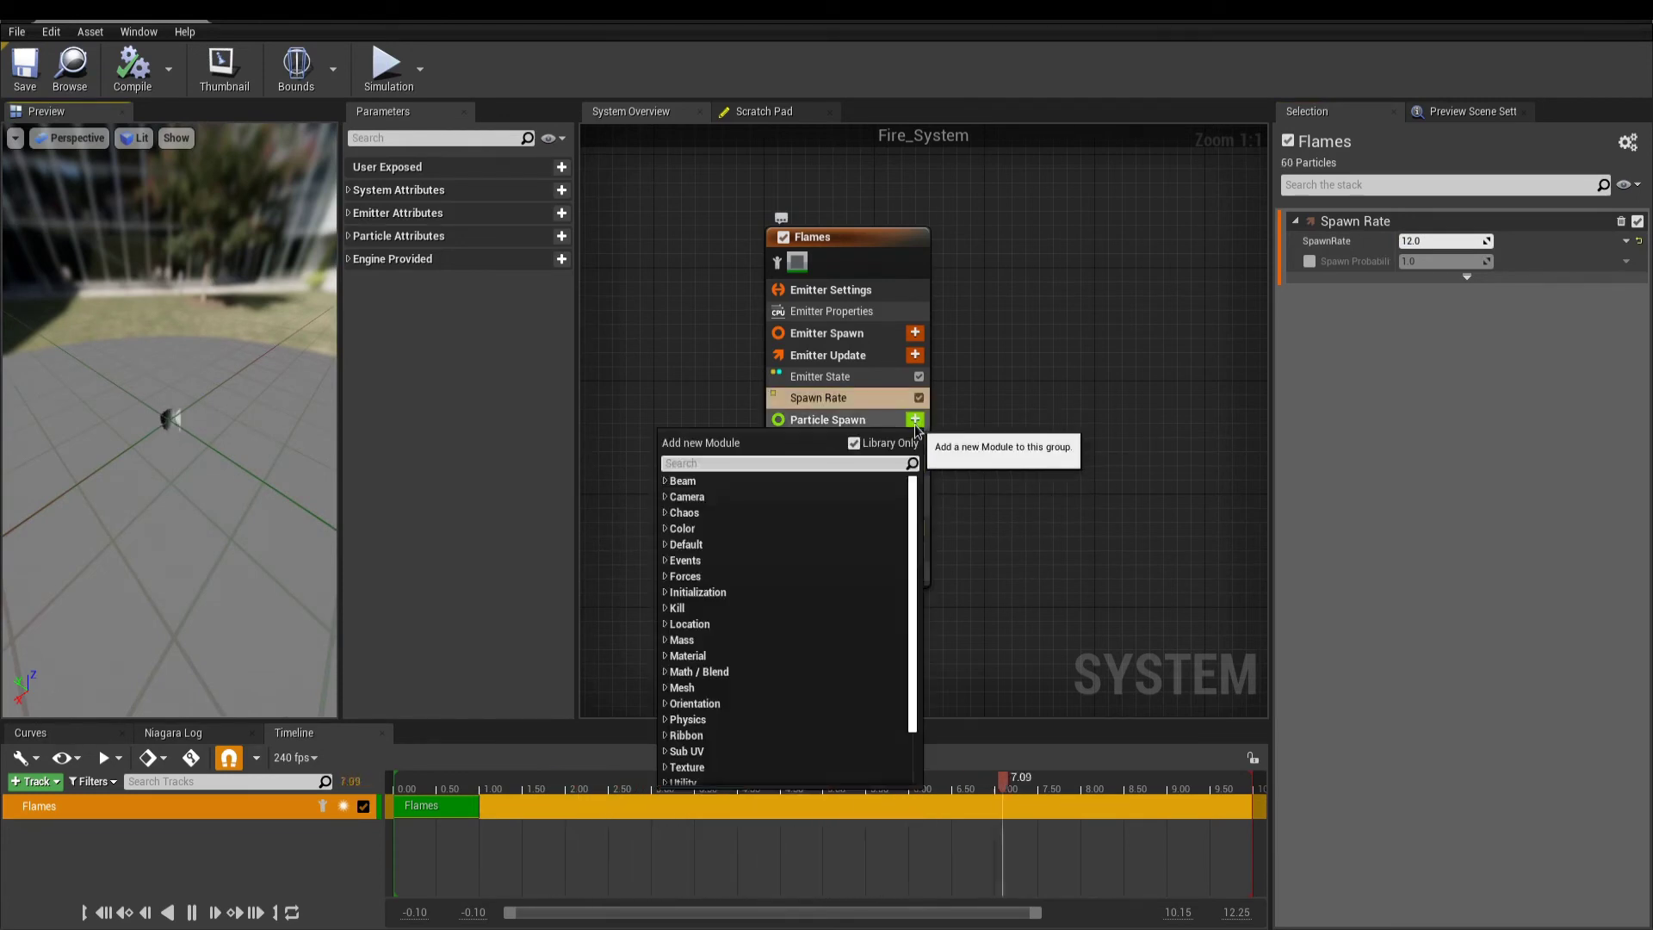
text(veloci)
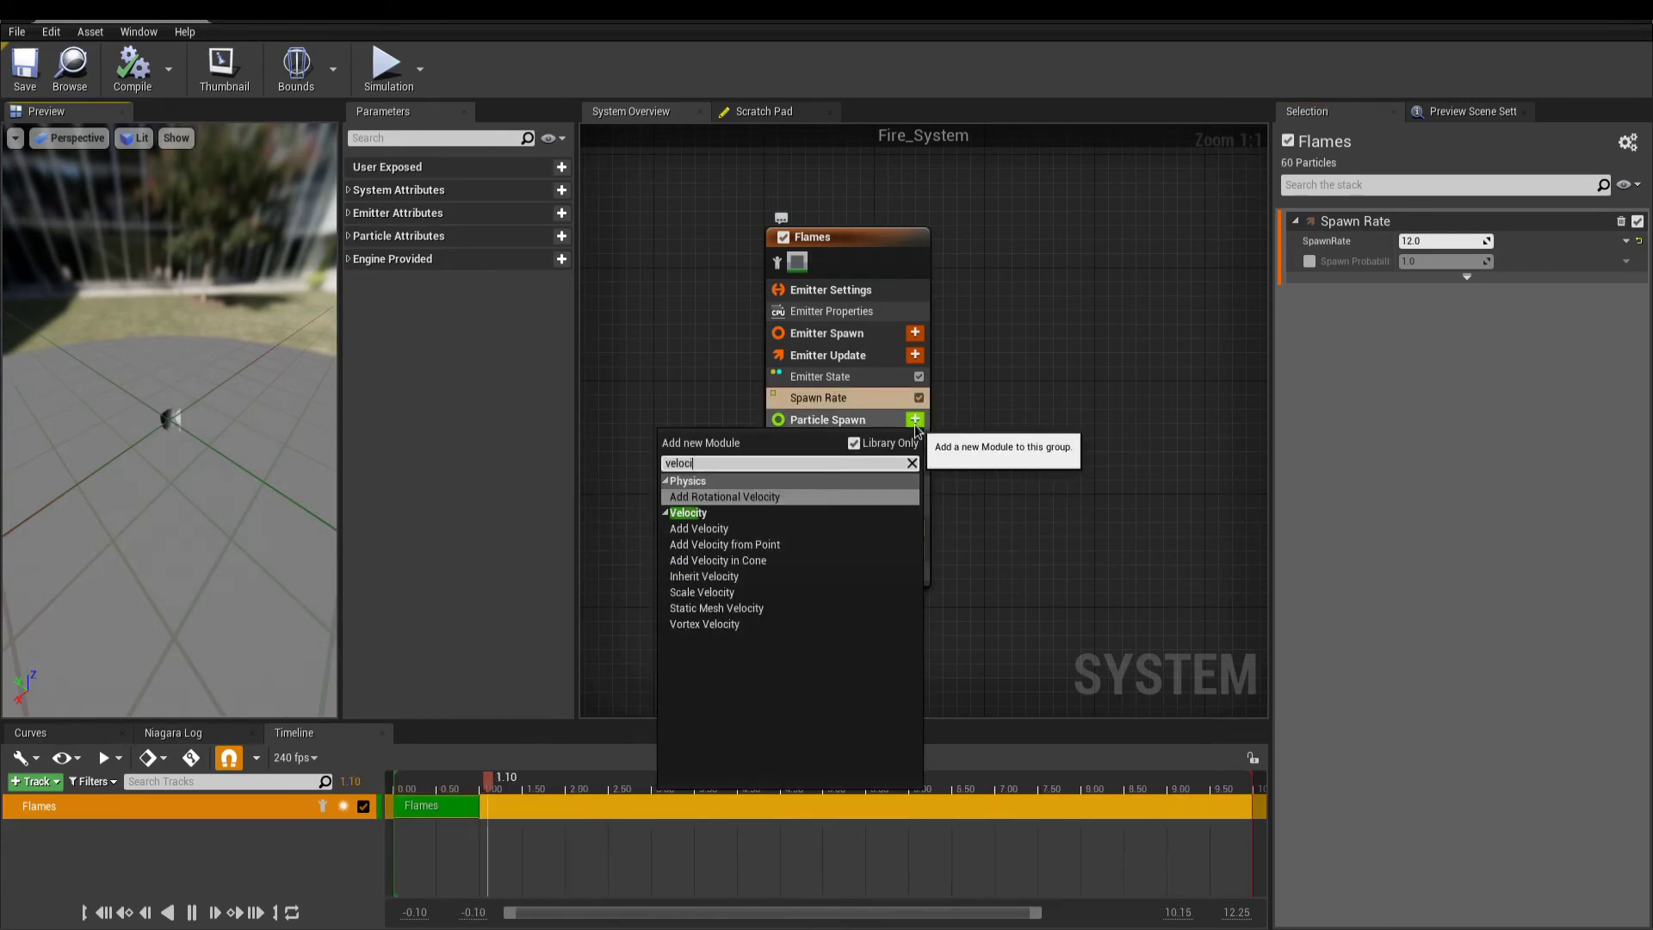
click(775, 527)
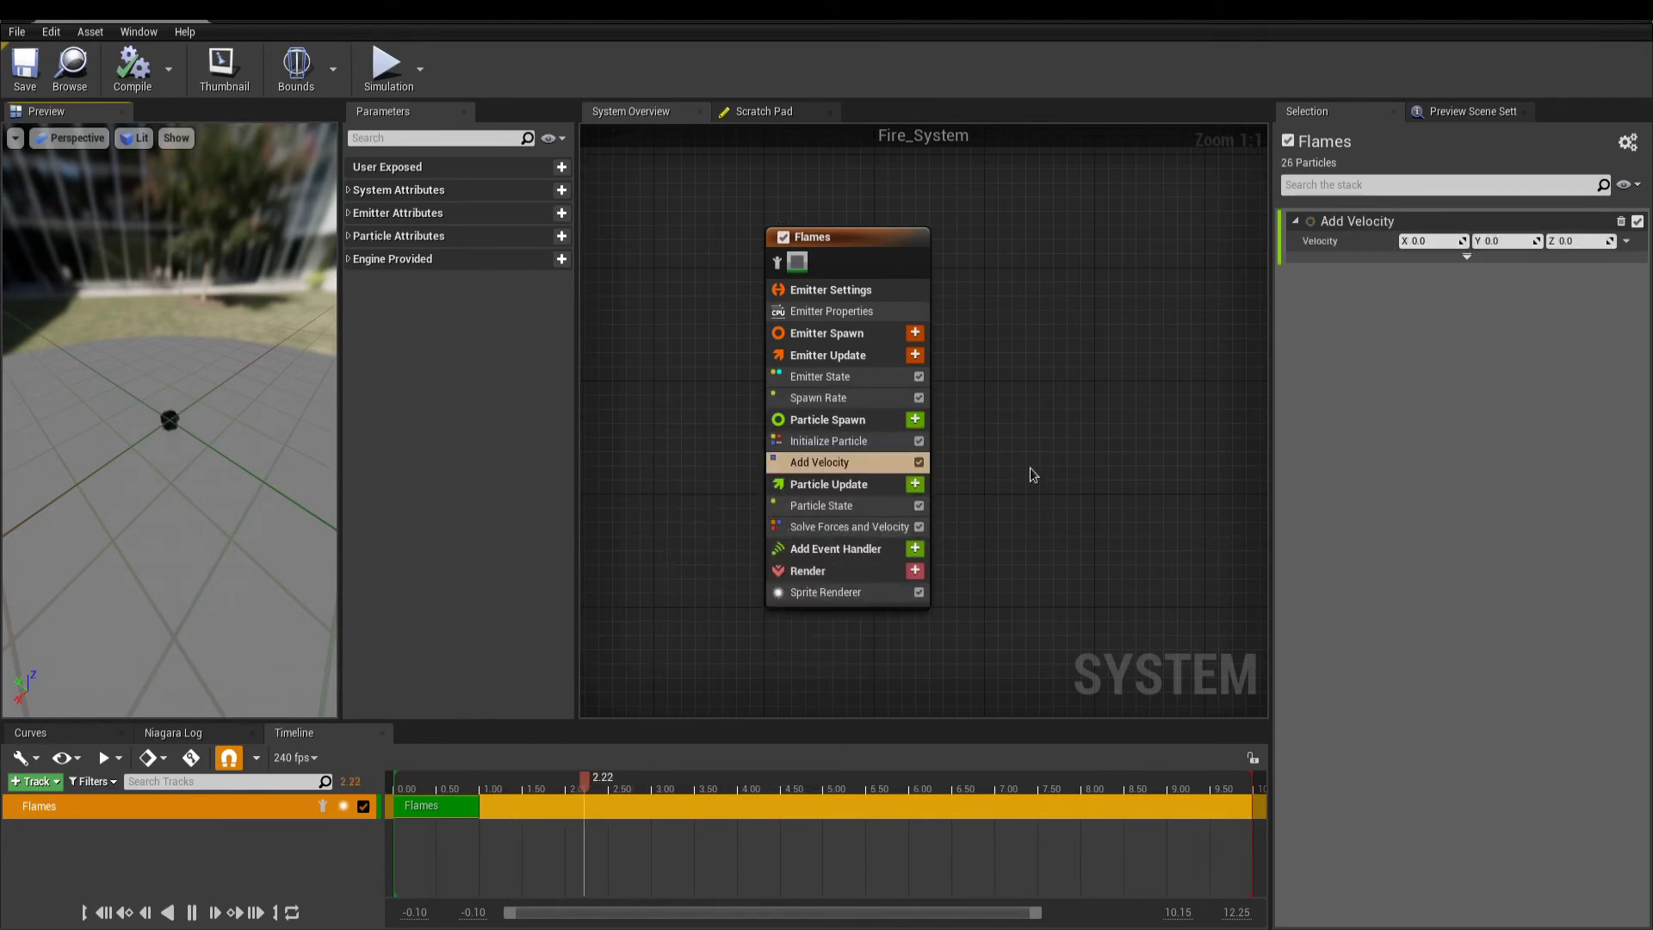
- Set the Add Velocity module's Z velocity to 30
click(1568, 242)
text(3)
key(Return)
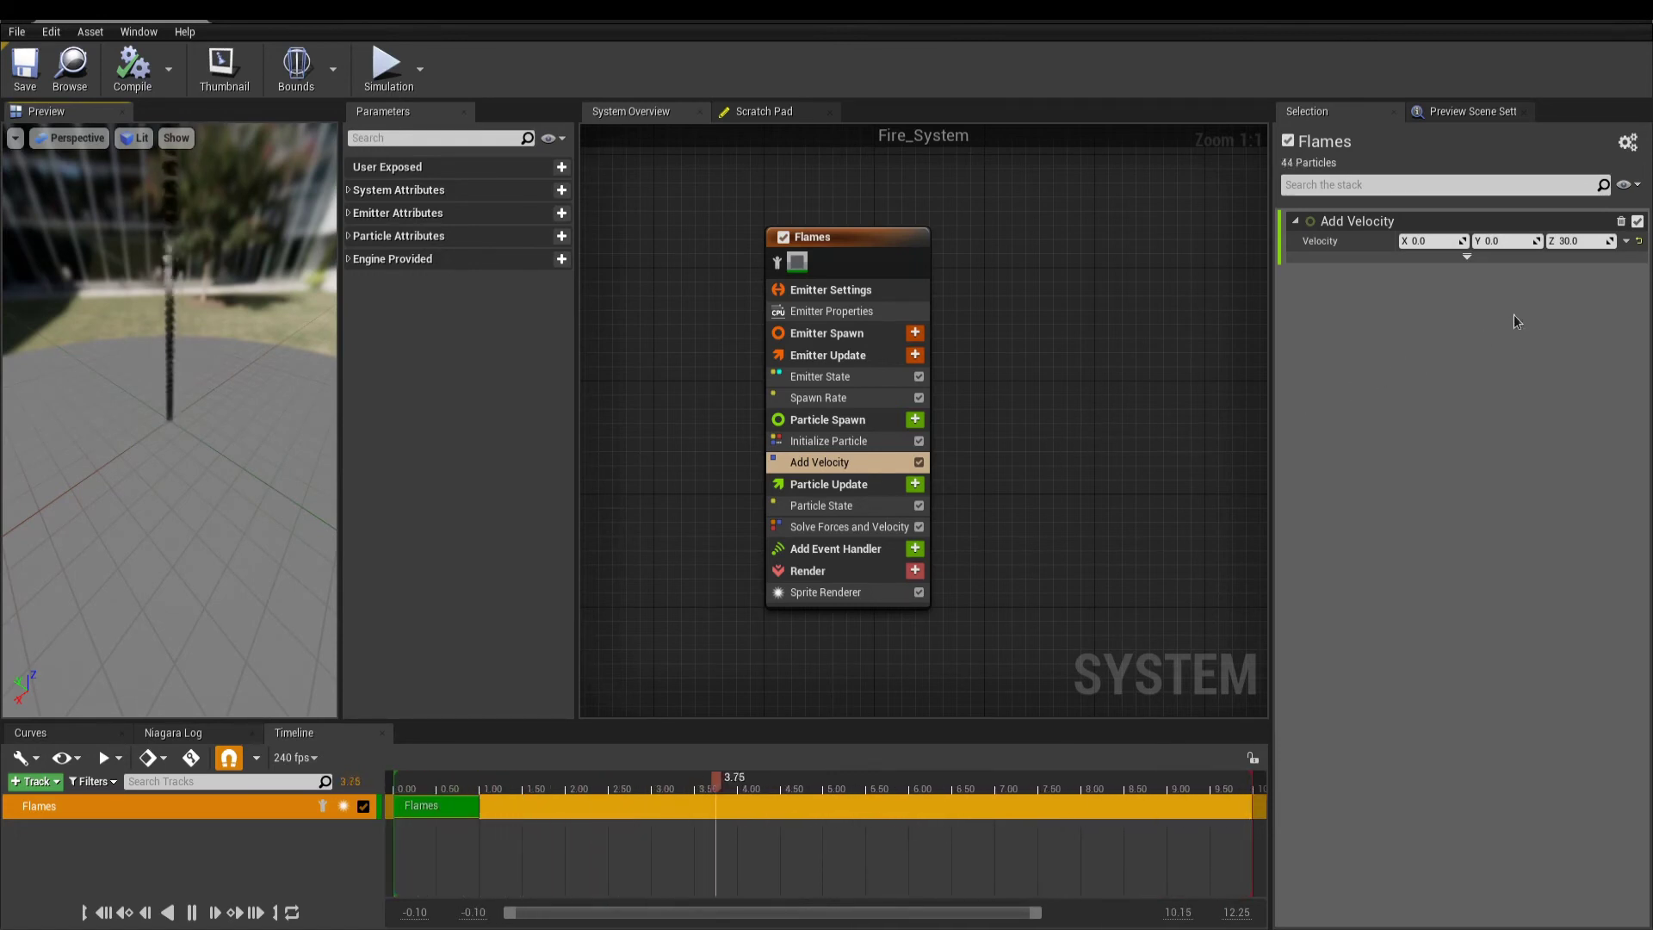
- Make the Add Velocity value a Uniform Ranged Vector with minimum 10, 10, 50 and maximum -10, -10, 100
click(1624, 242)
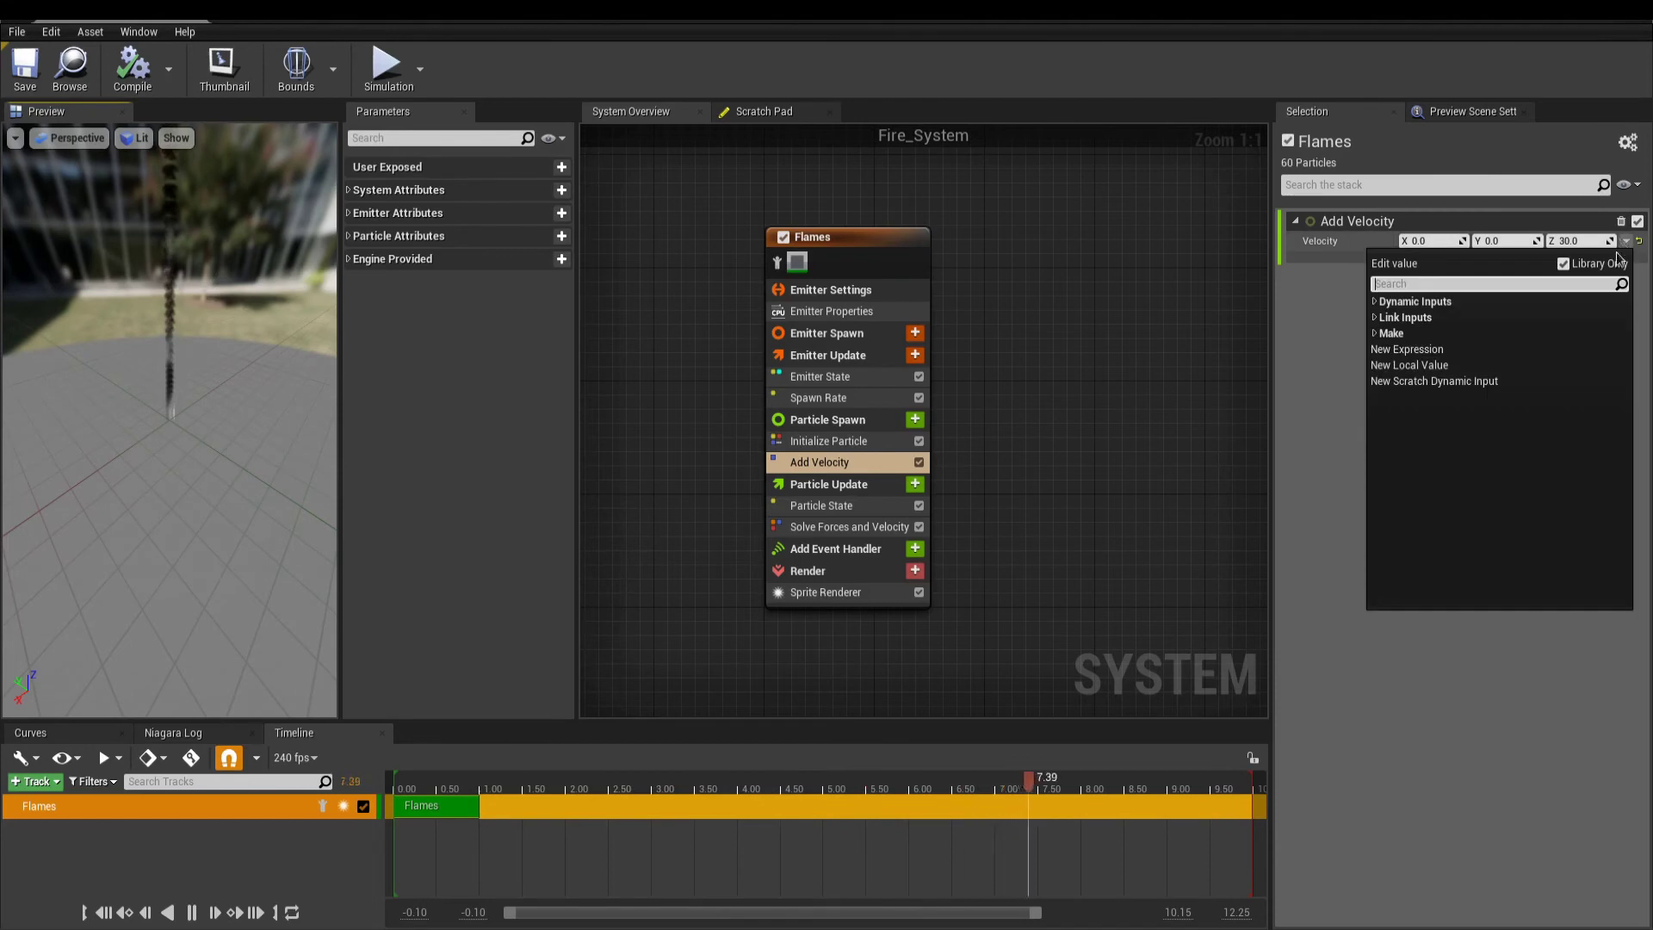
text(range)
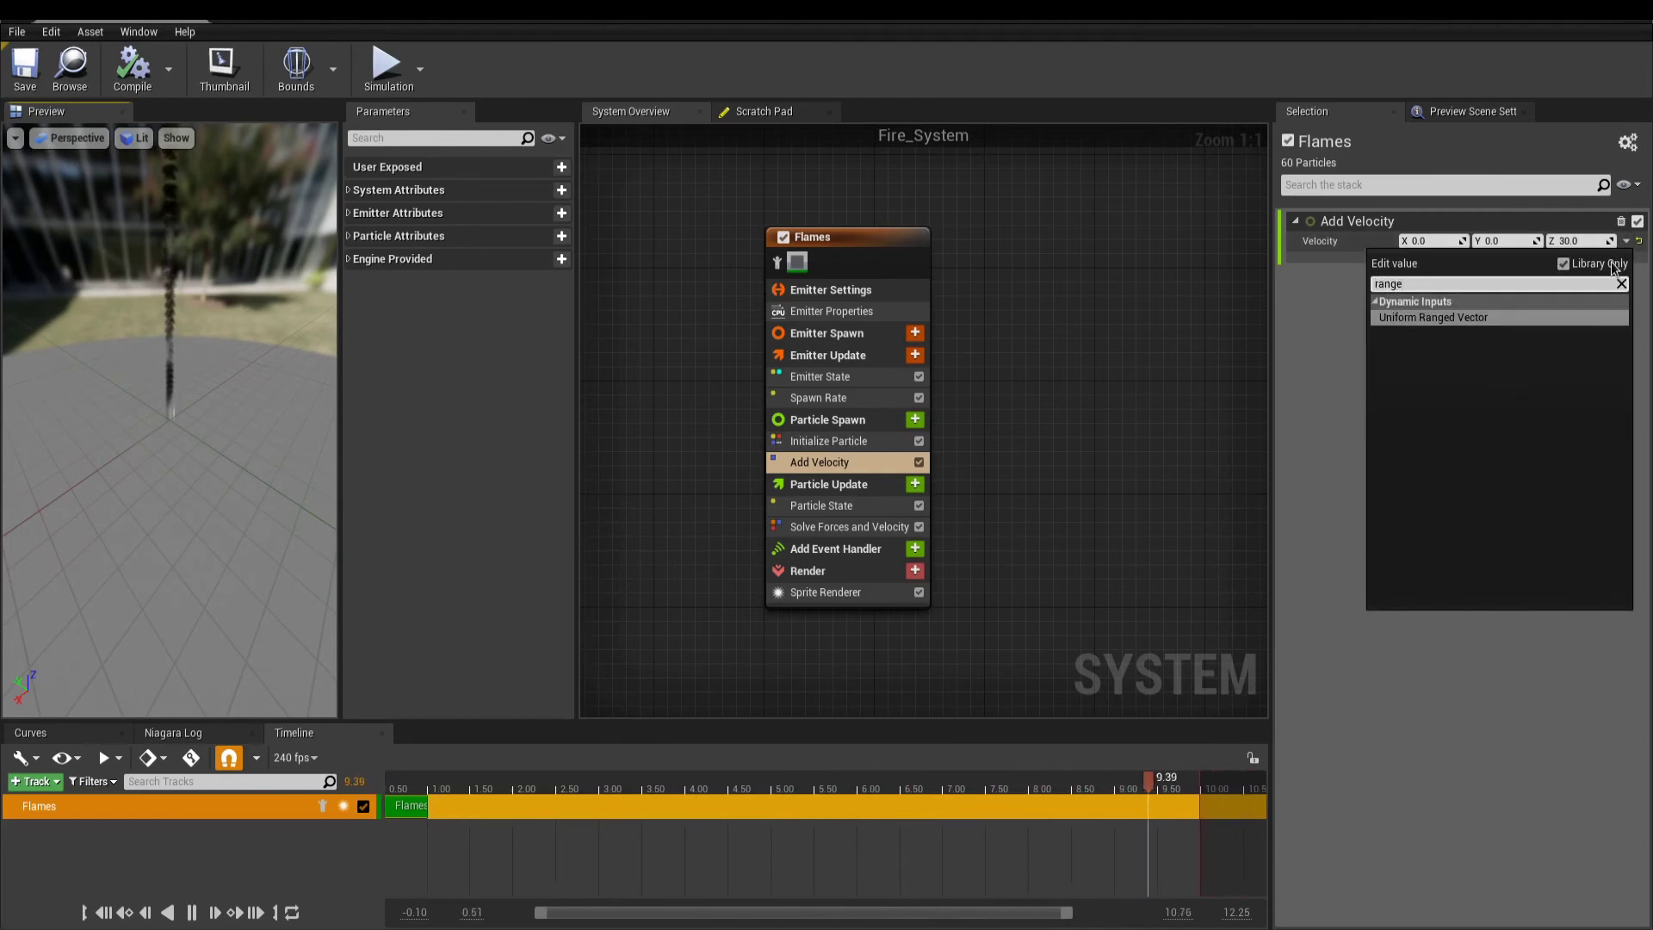
click(1506, 317)
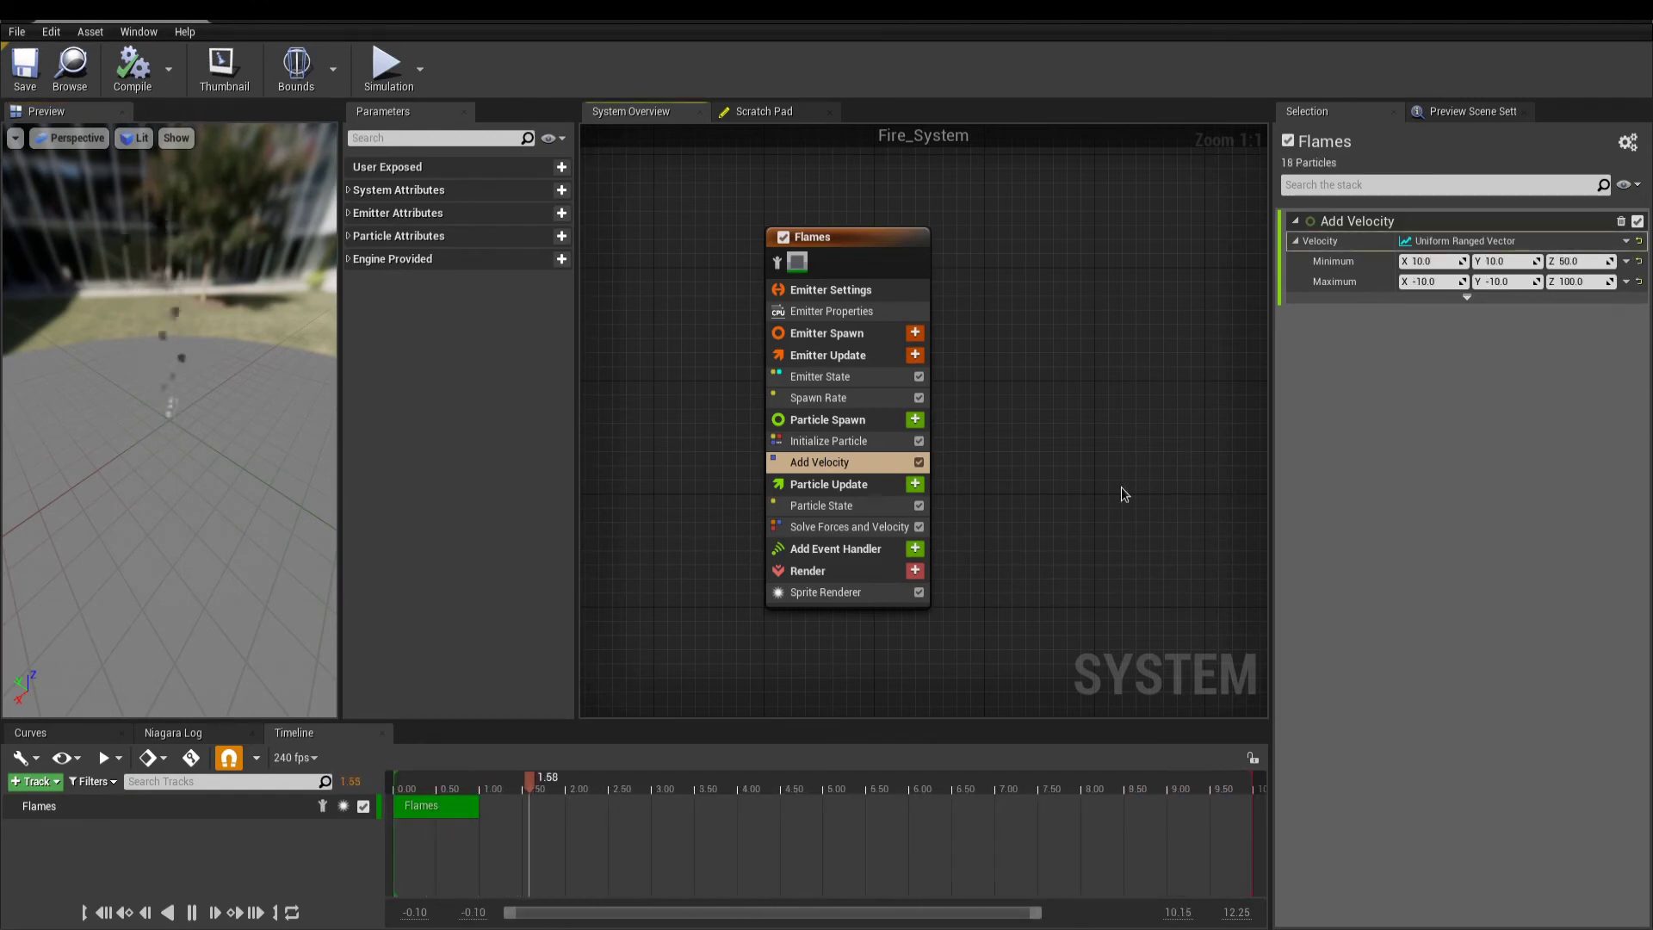
- Make the Initialize Particle lifetime a Uniform Ranged Float with minimum 0.4 and maximum 0.7
click(853, 421)
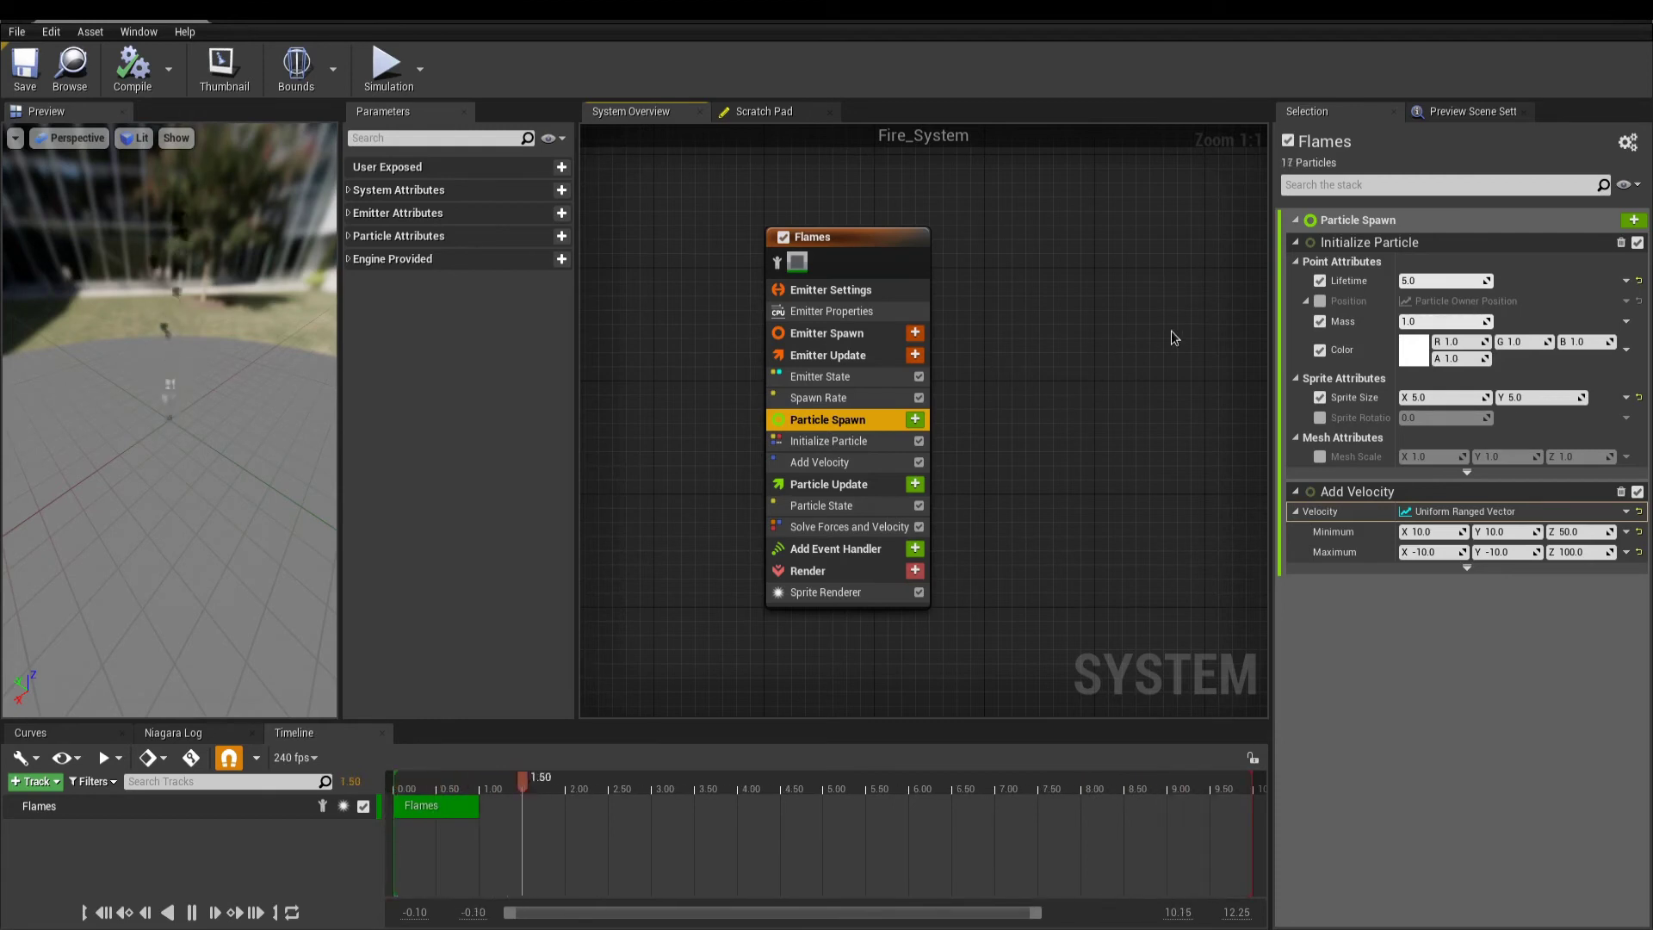
click(1626, 281)
text(range)
key(Return)
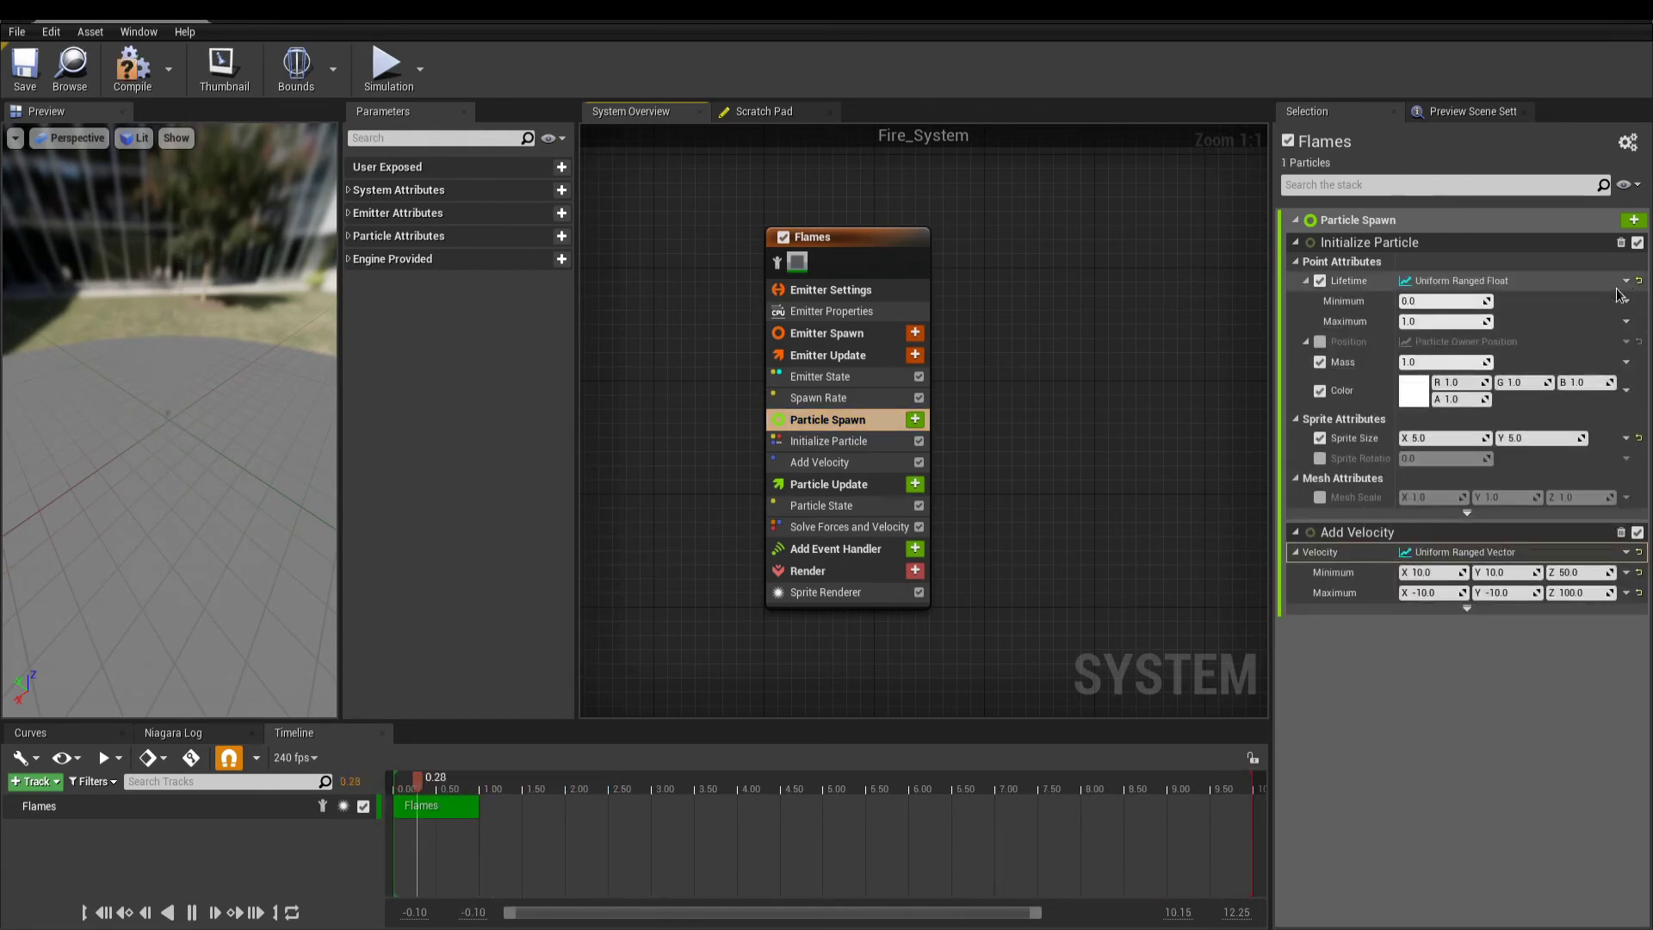
click(1473, 303)
text(0.4)
key(Tab)
text(0.)
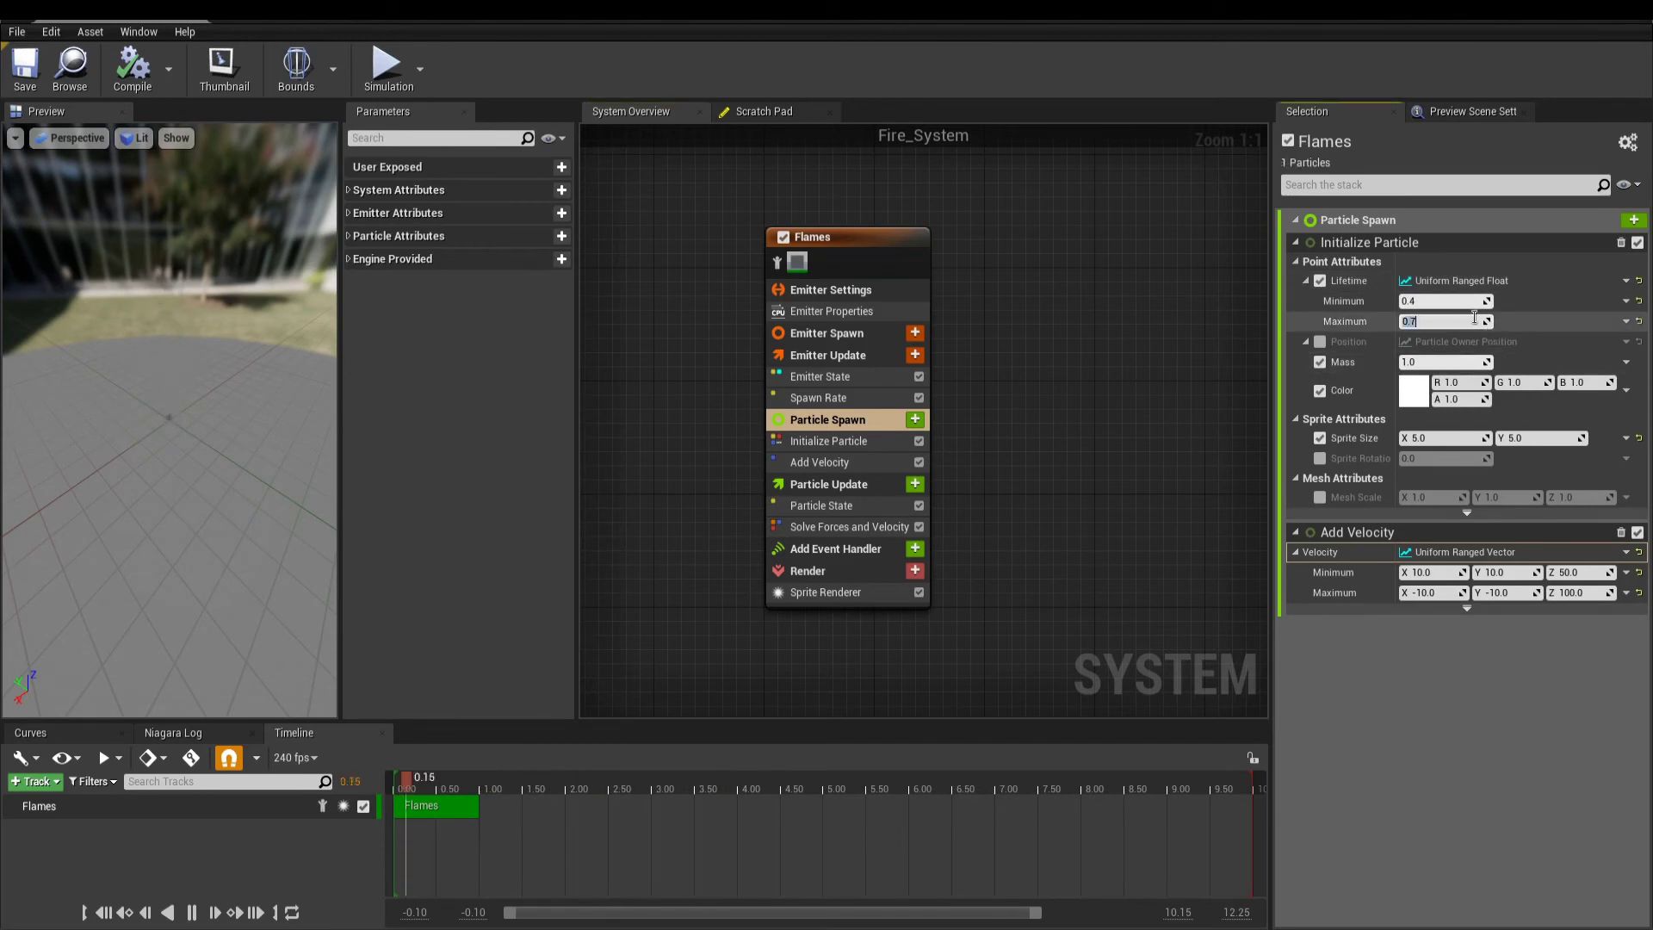
text(7)
key(Return)
- Set the Initialize Particle sprite size to 25 by 25 and enable sprite rotation with a value of 1
click(1444, 438)
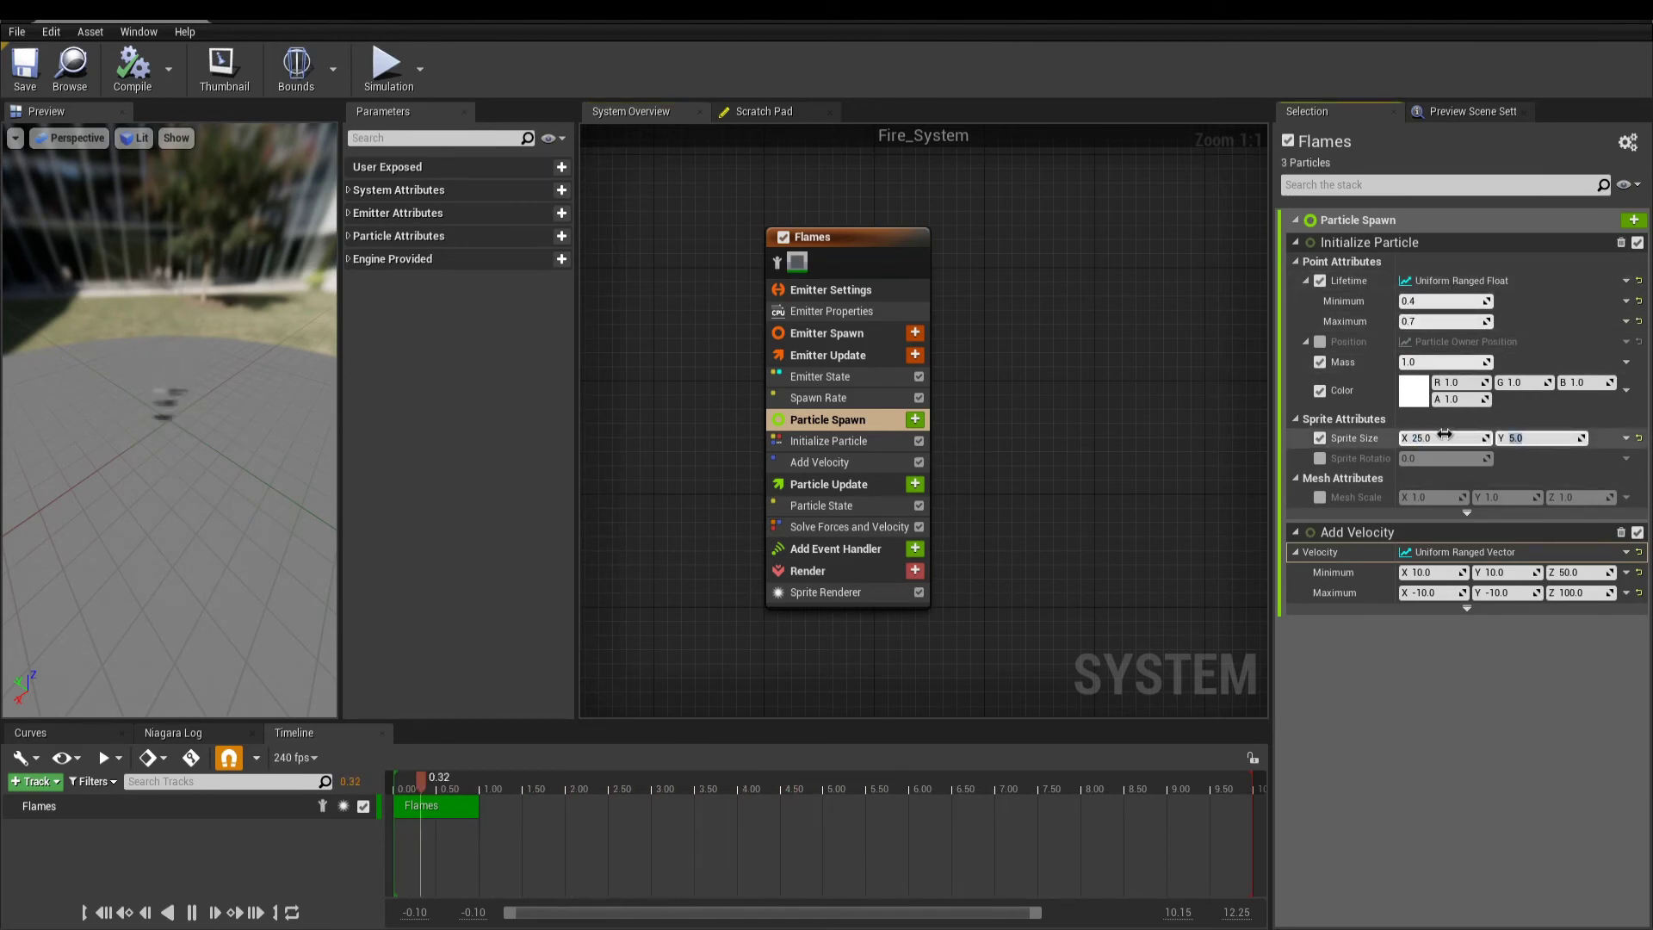
text(25)
key(Return)
click(1419, 458)
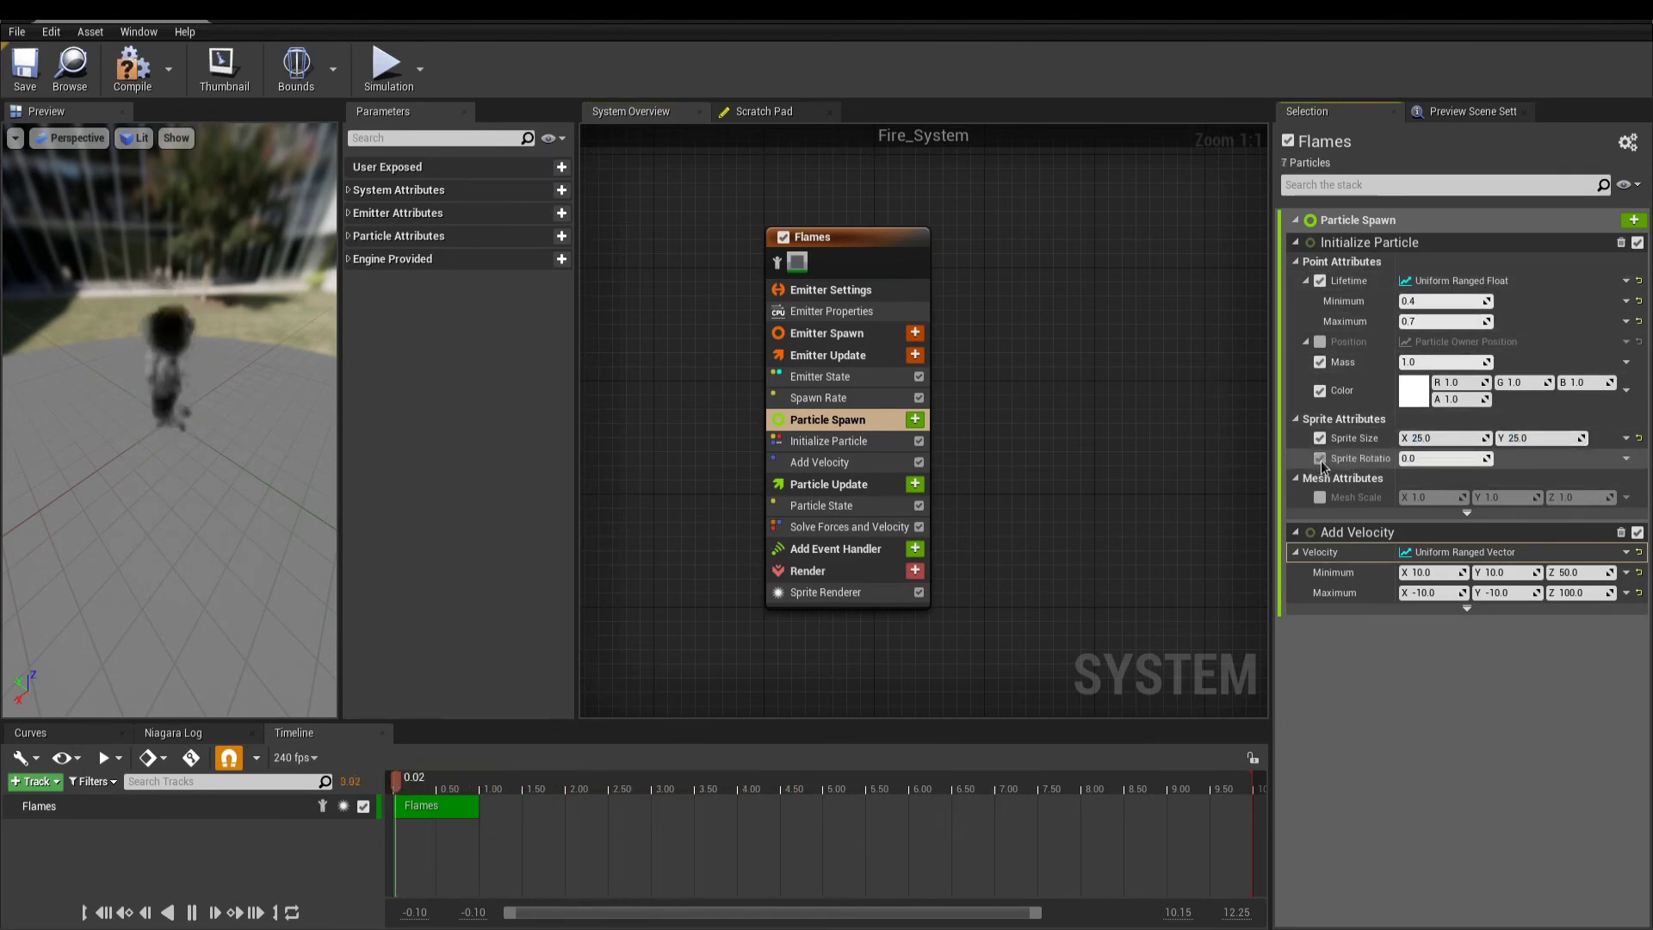
click(1419, 458)
text(1)
key(Return)
- Add a Sphere Location module to the Particle Spawn group and set its sphere radius to 10
click(915, 422)
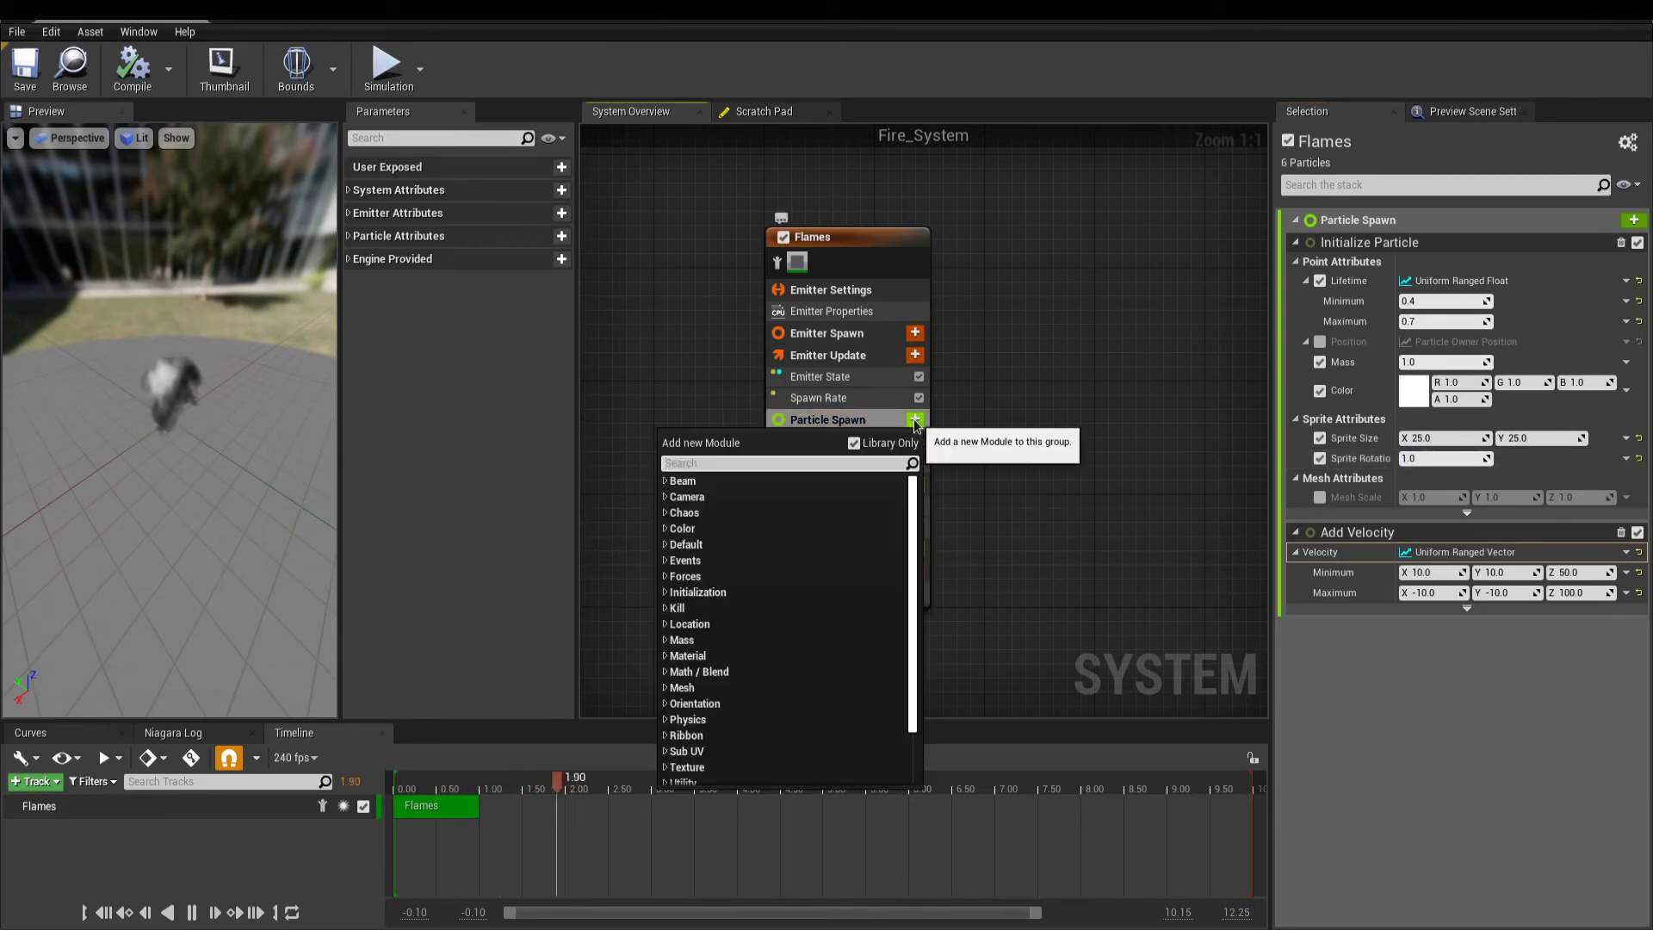
text(sphere lo)
click(731, 497)
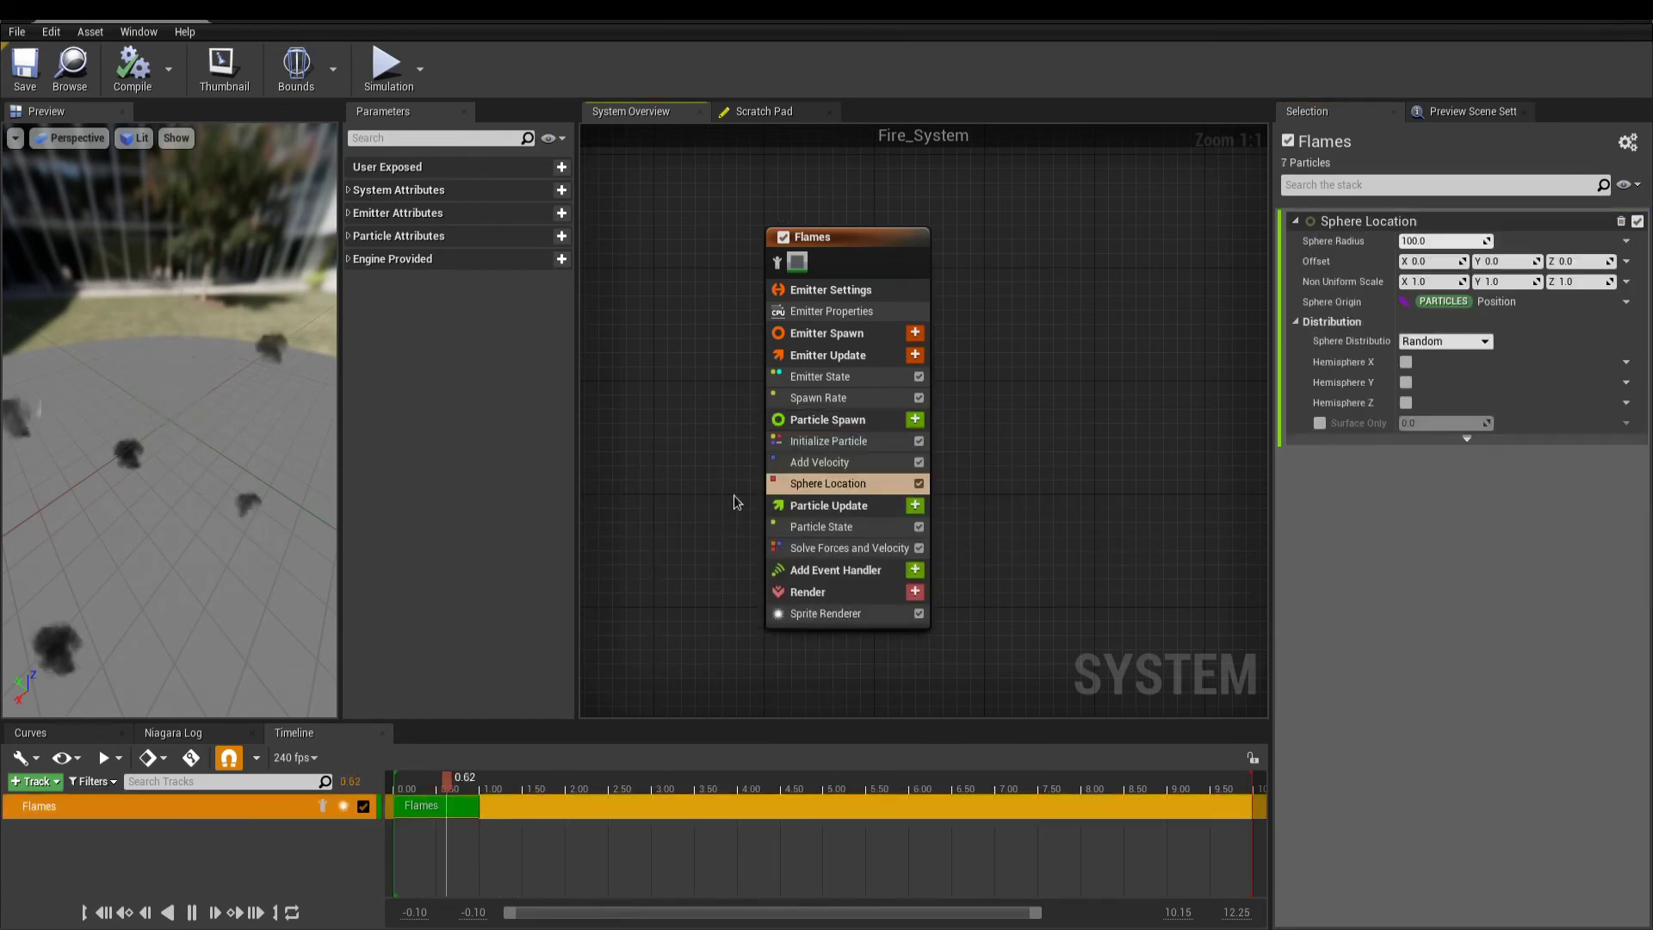
click(1424, 241)
text(10)
key(Return)
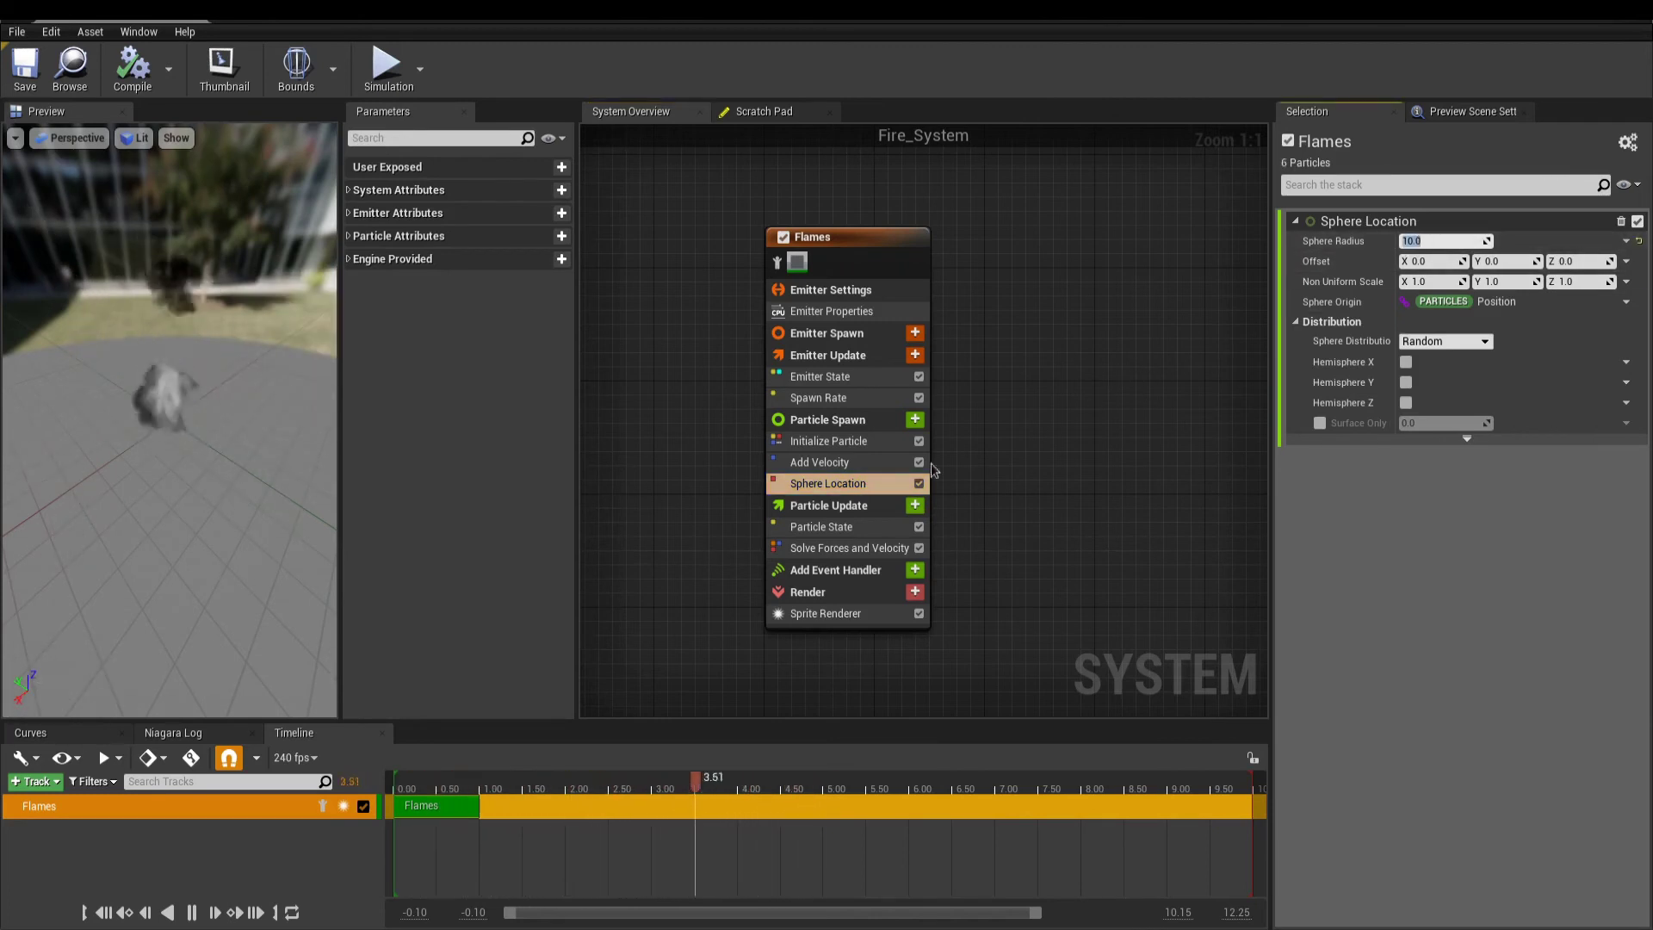
- Add an Acceleration Force with its ApplyInitialForces dependency to Particle Spawn, using a Uniform Ranged Vector of minimum 0, 20, 0 and maximum 1, 50, 1
click(828, 483)
click(915, 420)
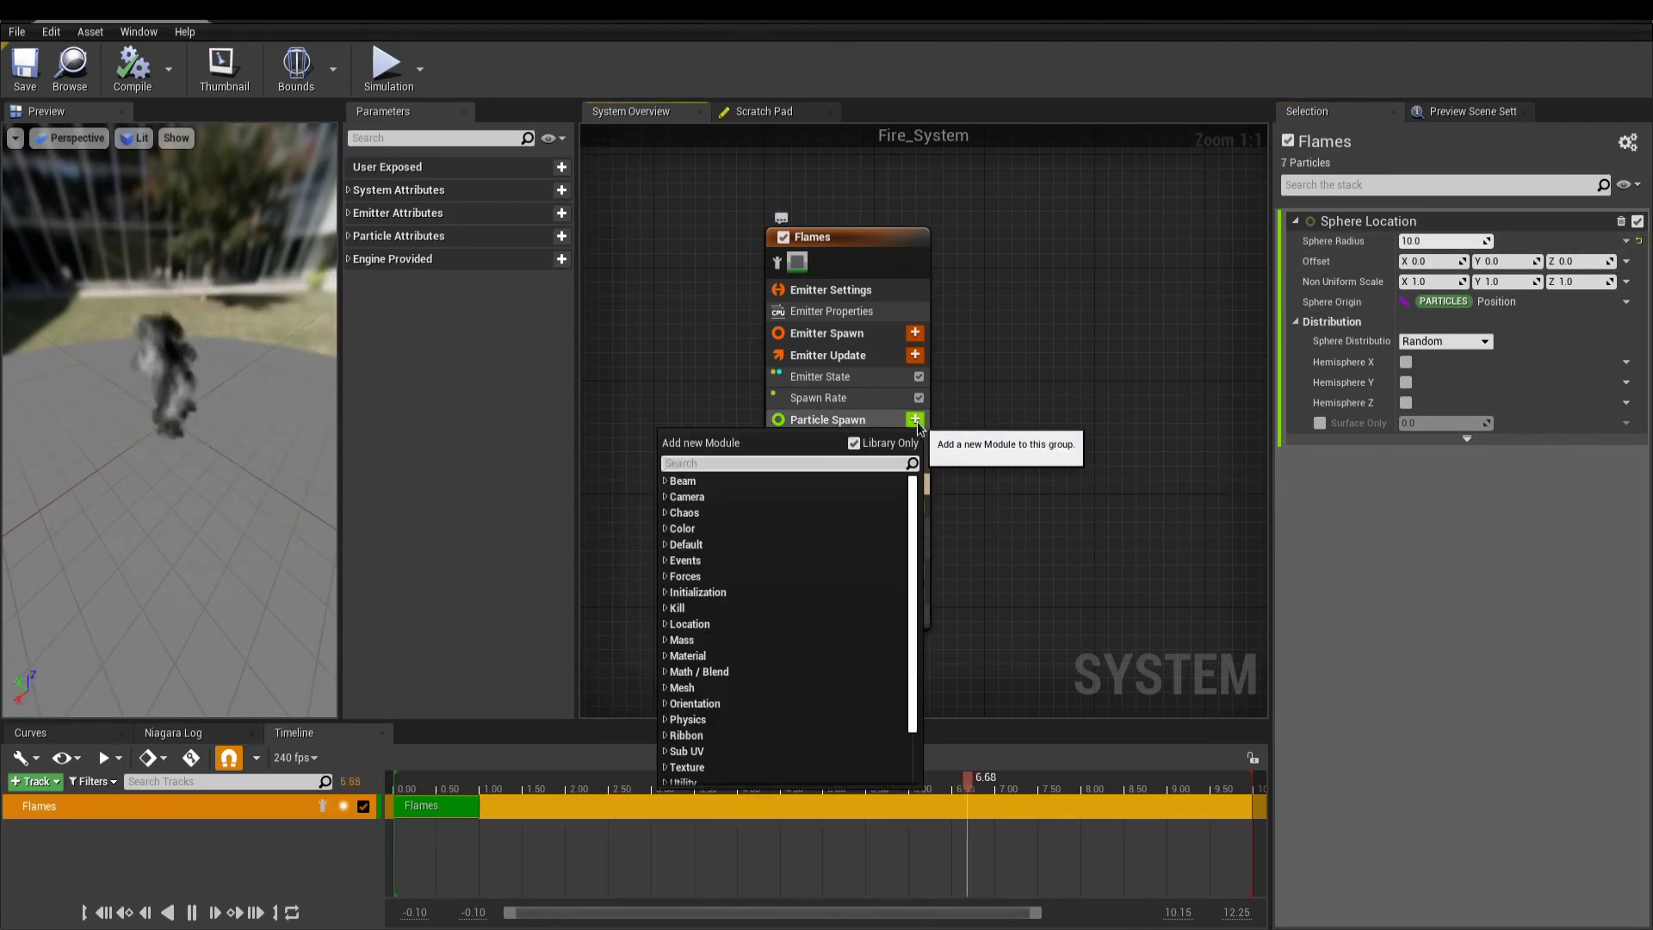
text(acce)
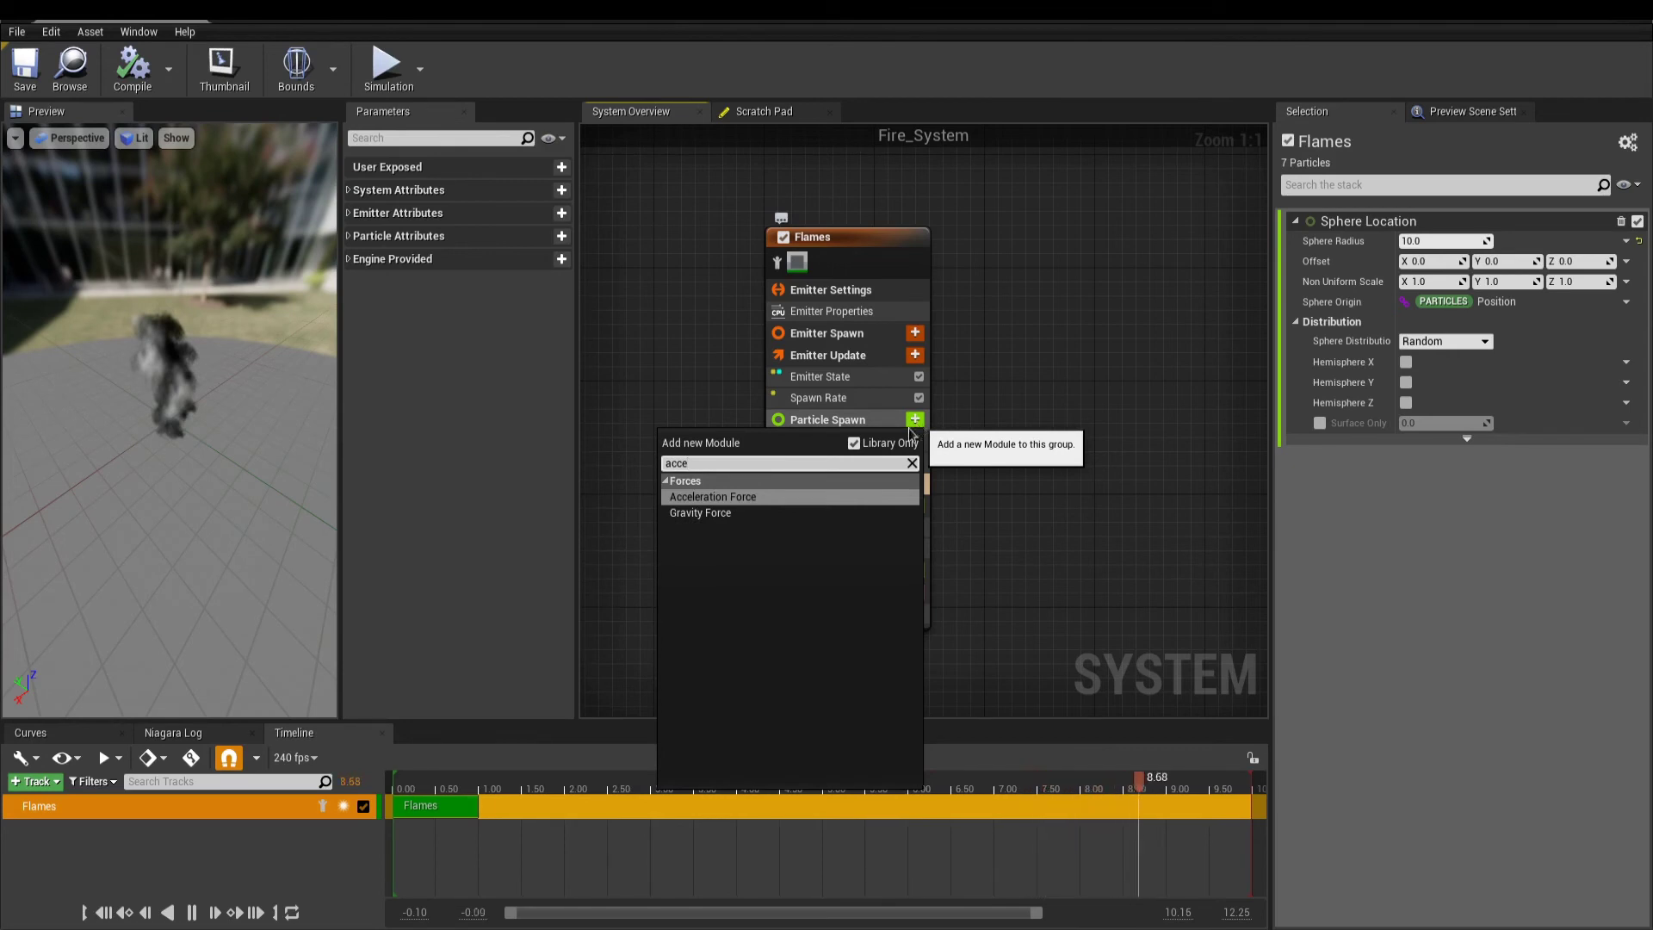
click(802, 498)
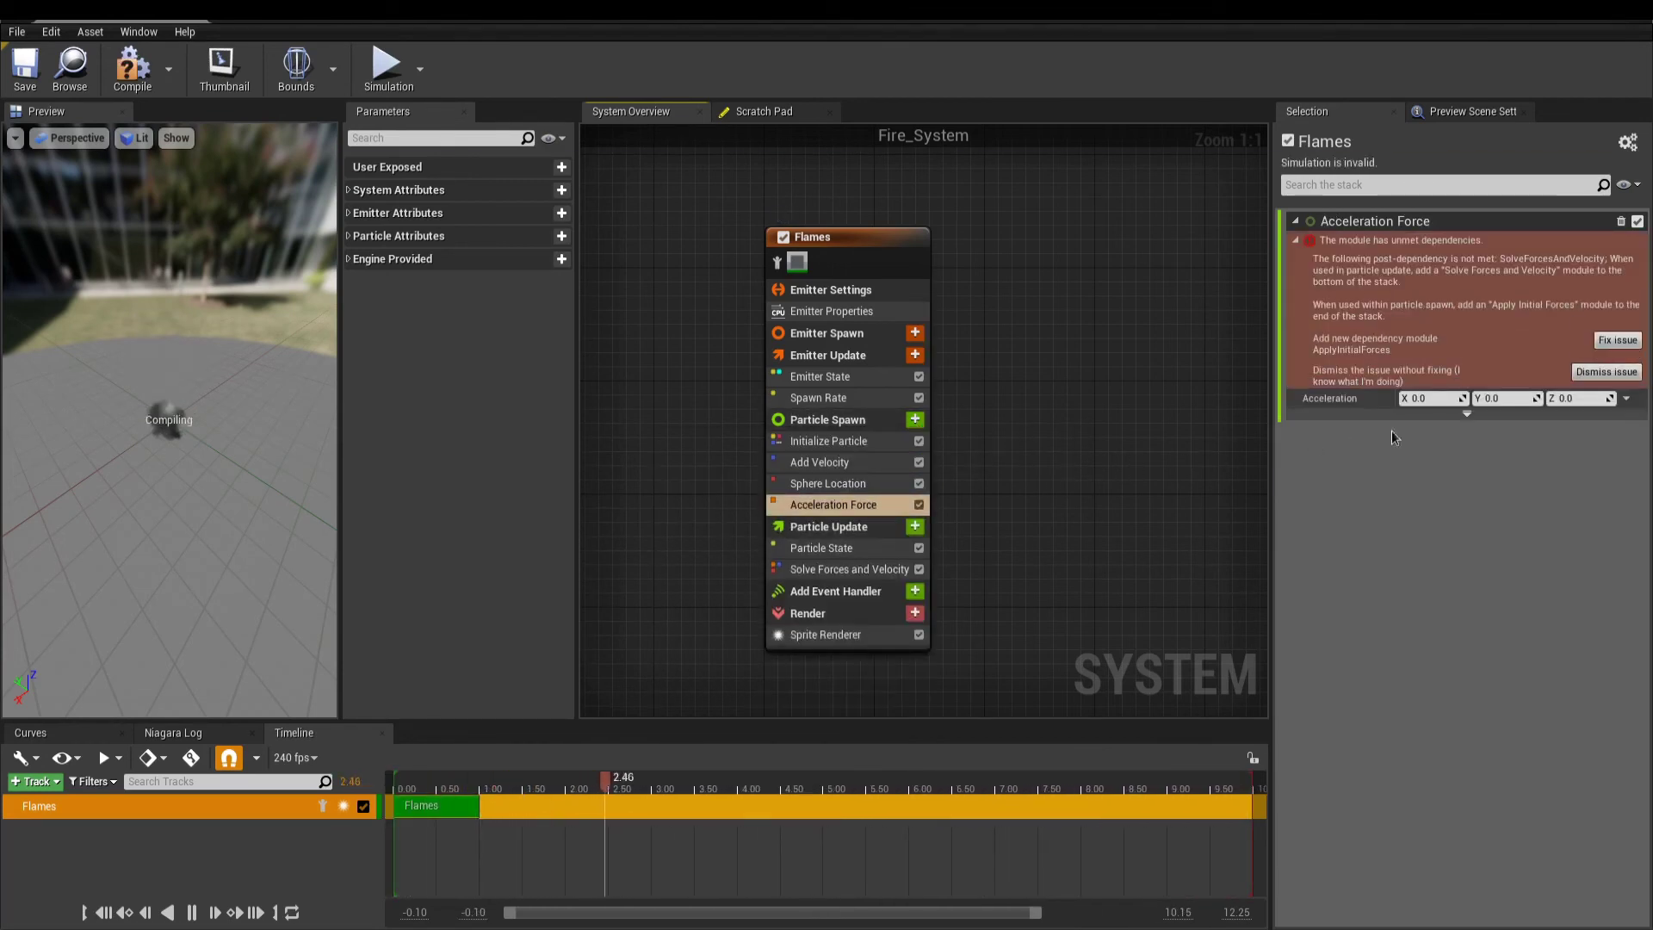
click(1617, 341)
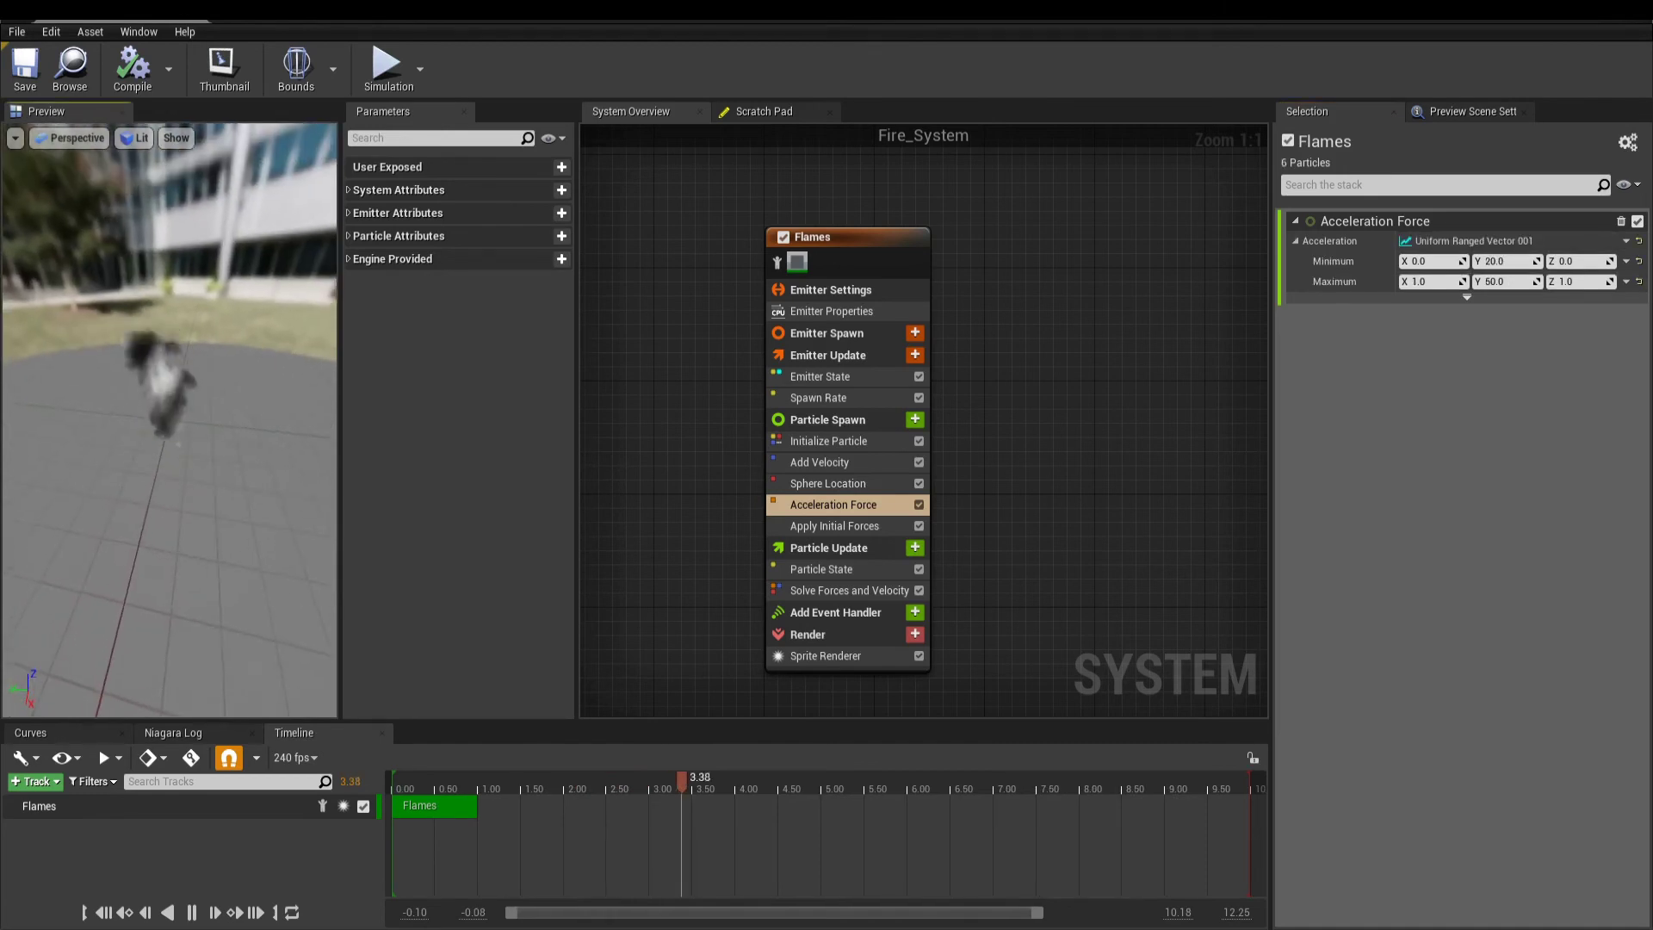
drag(272, 432, 285, 434)
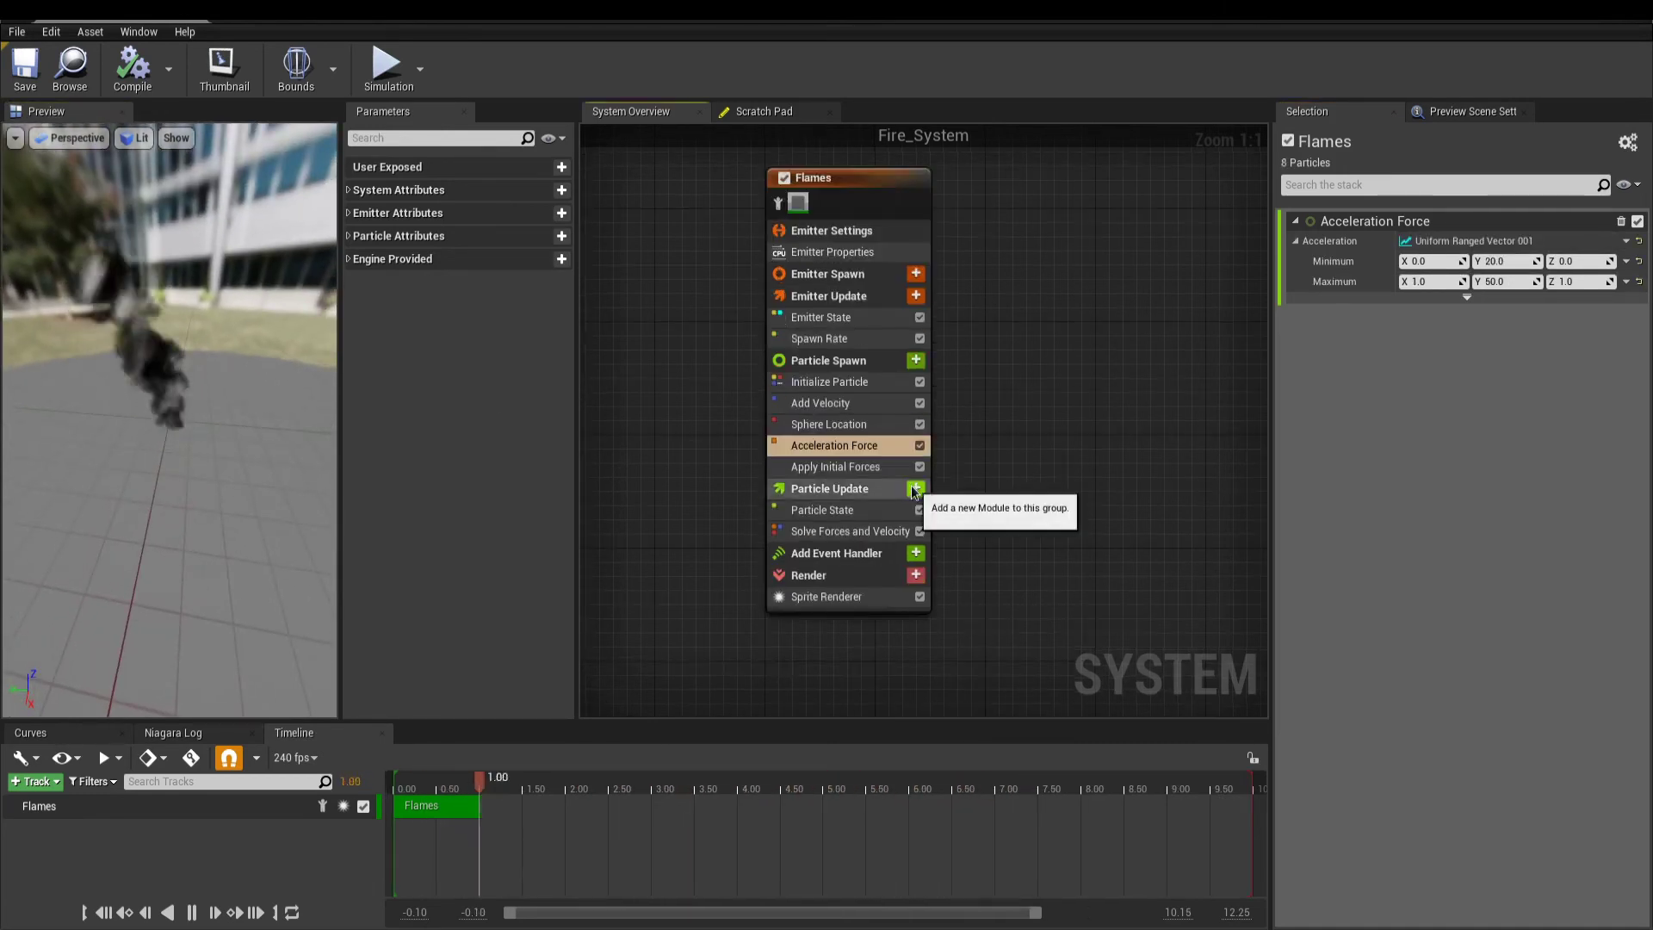
- Add a Color module to the Particle Update group and drive its color with Color from Curve
click(915, 488)
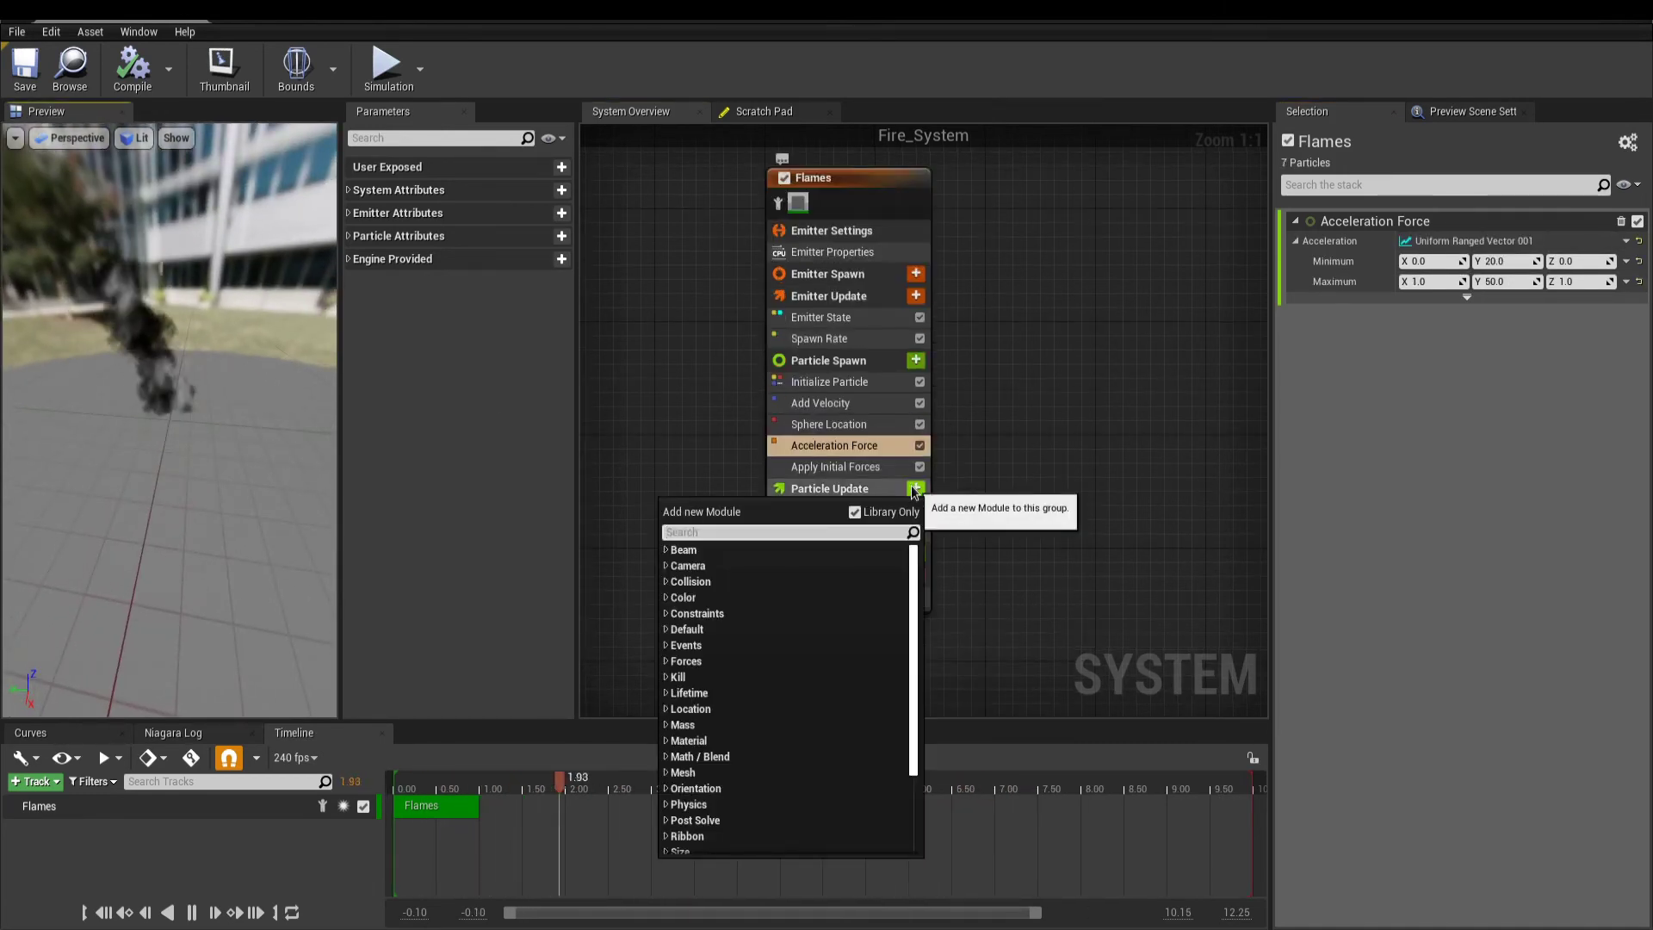
text(color)
click(838, 567)
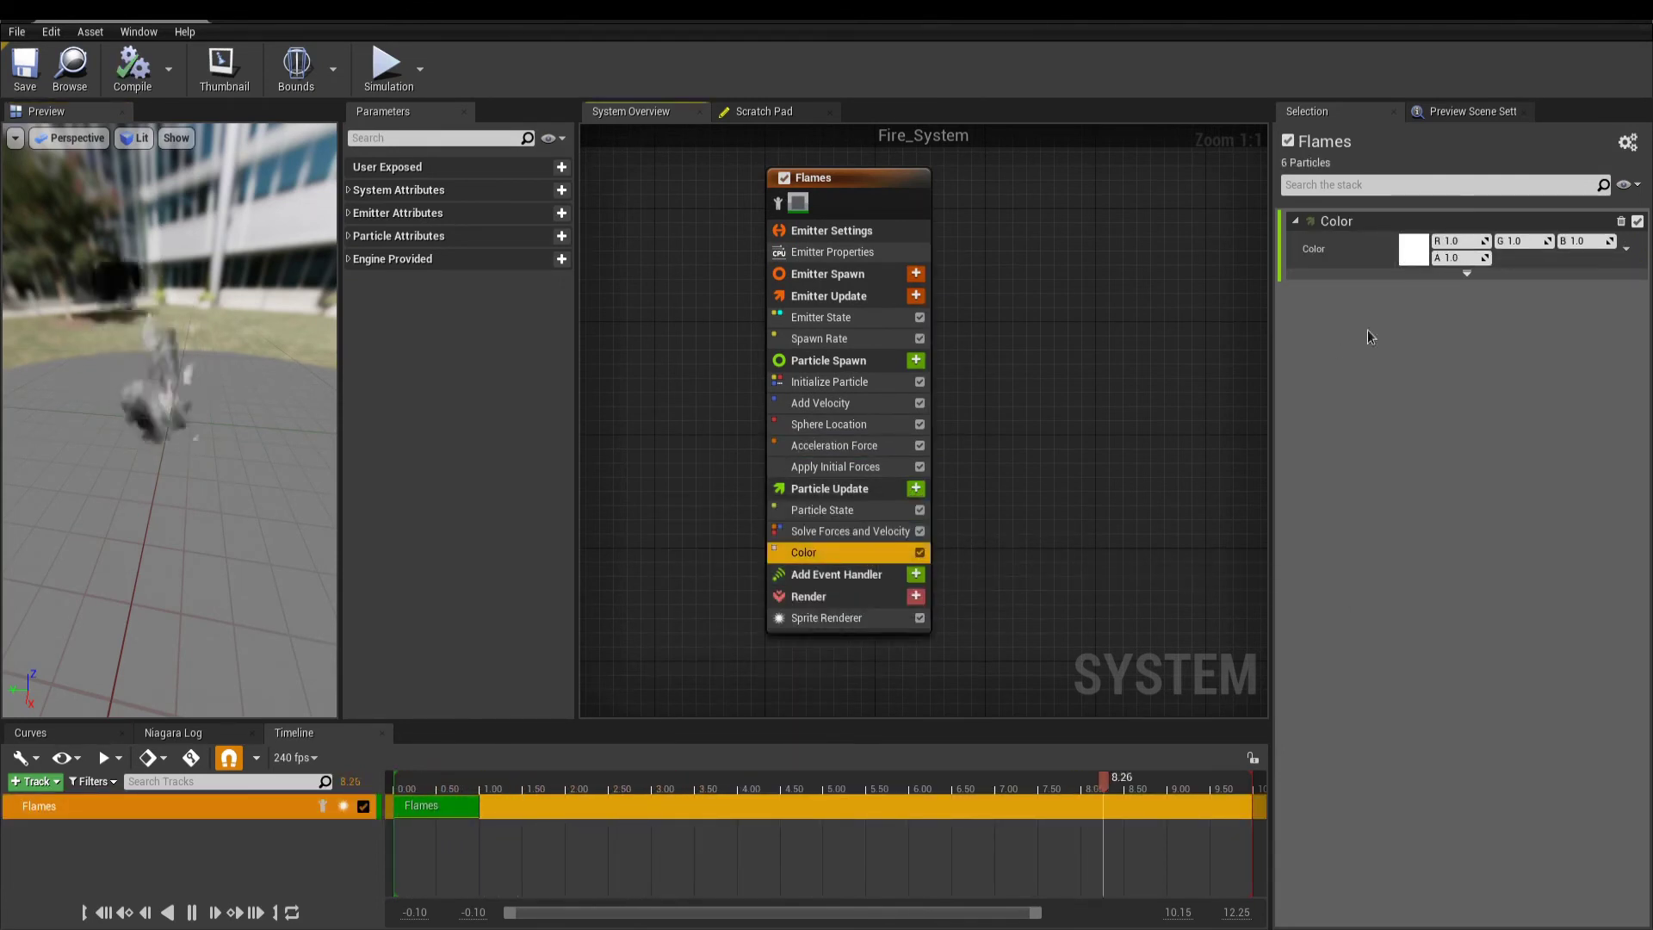
click(1627, 248)
text(curve)
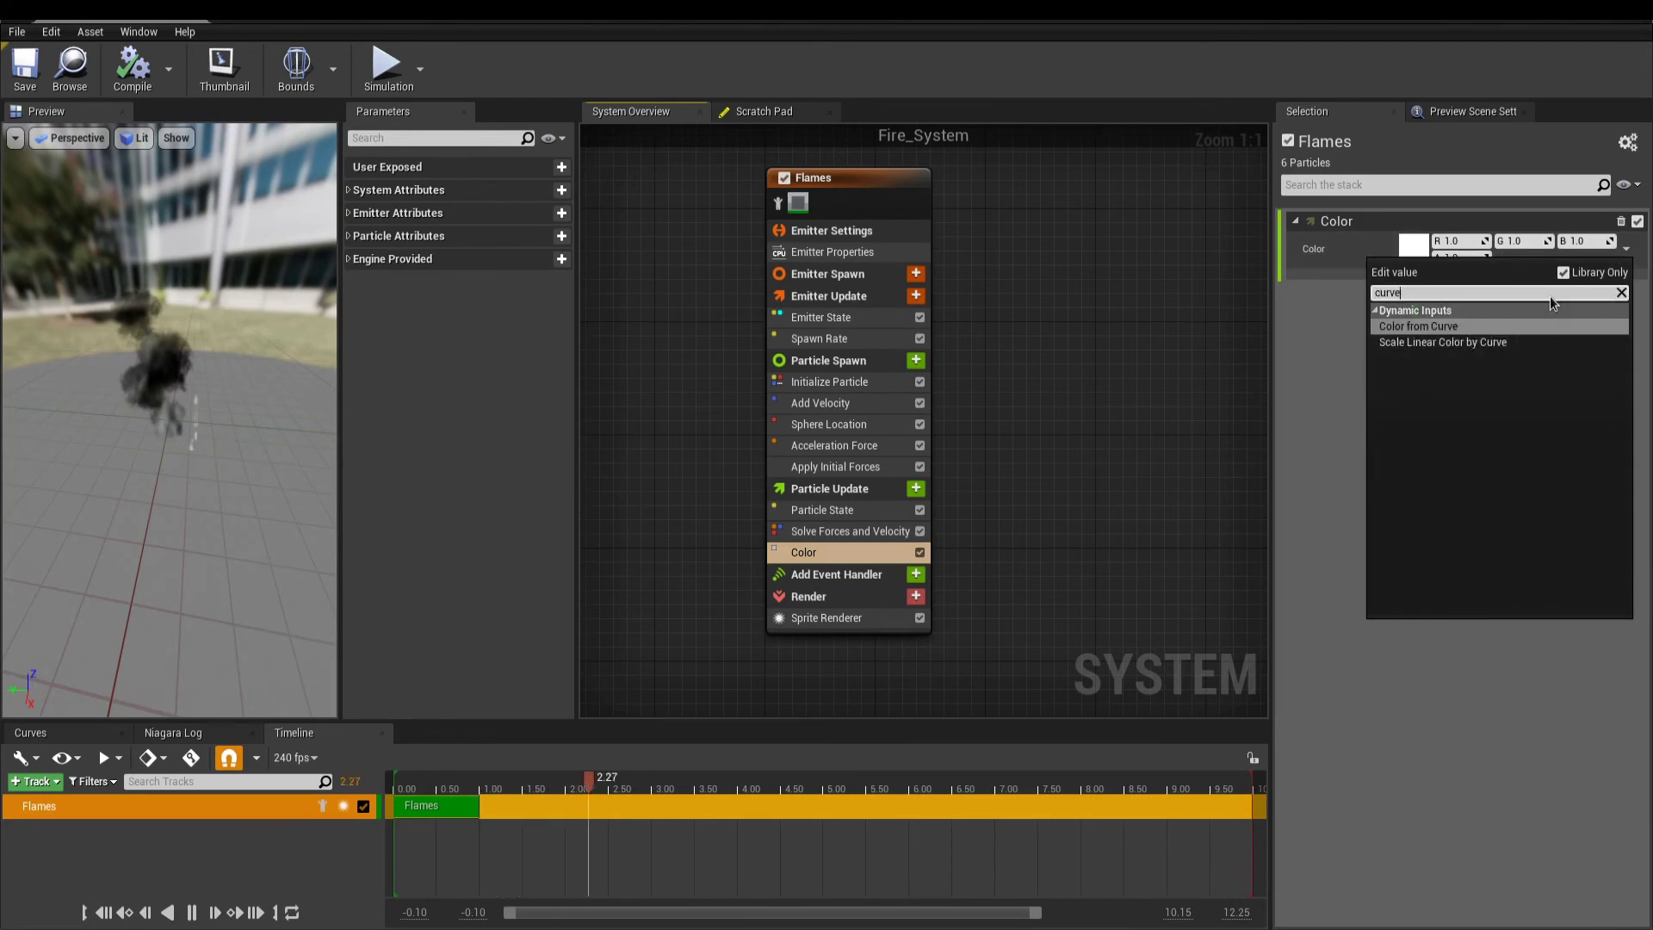
click(1479, 332)
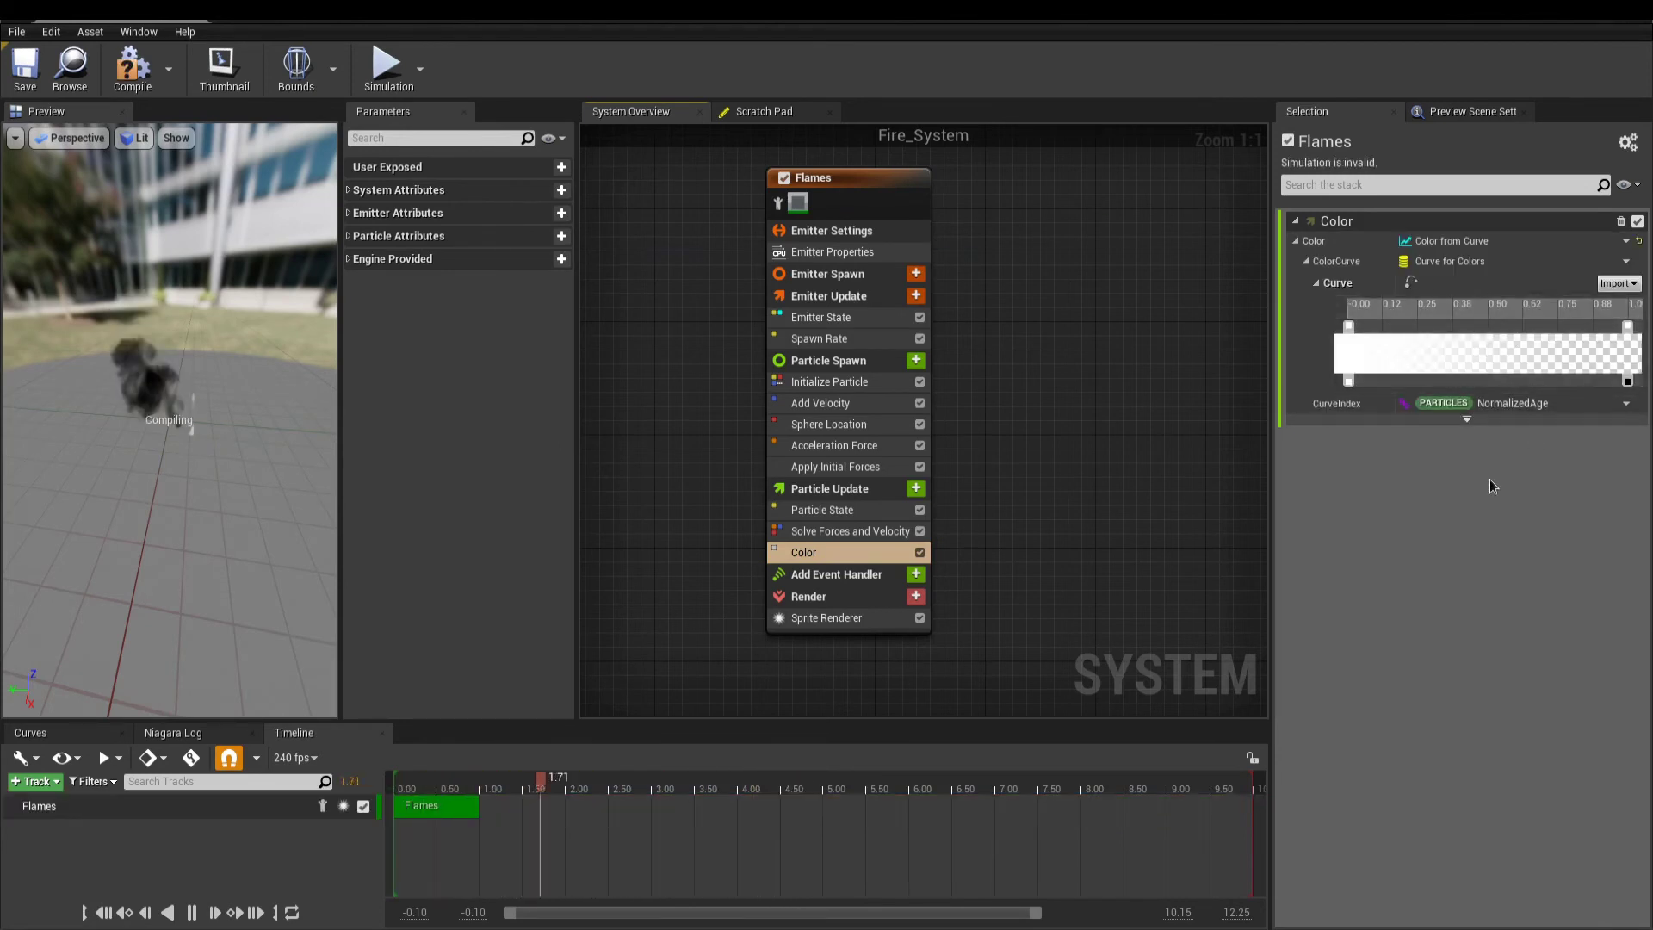
- Color the curve's start key yellow-orange, with orange keys at about 0.3 and at the end
double_click(1349, 329)
click(1136, 522)
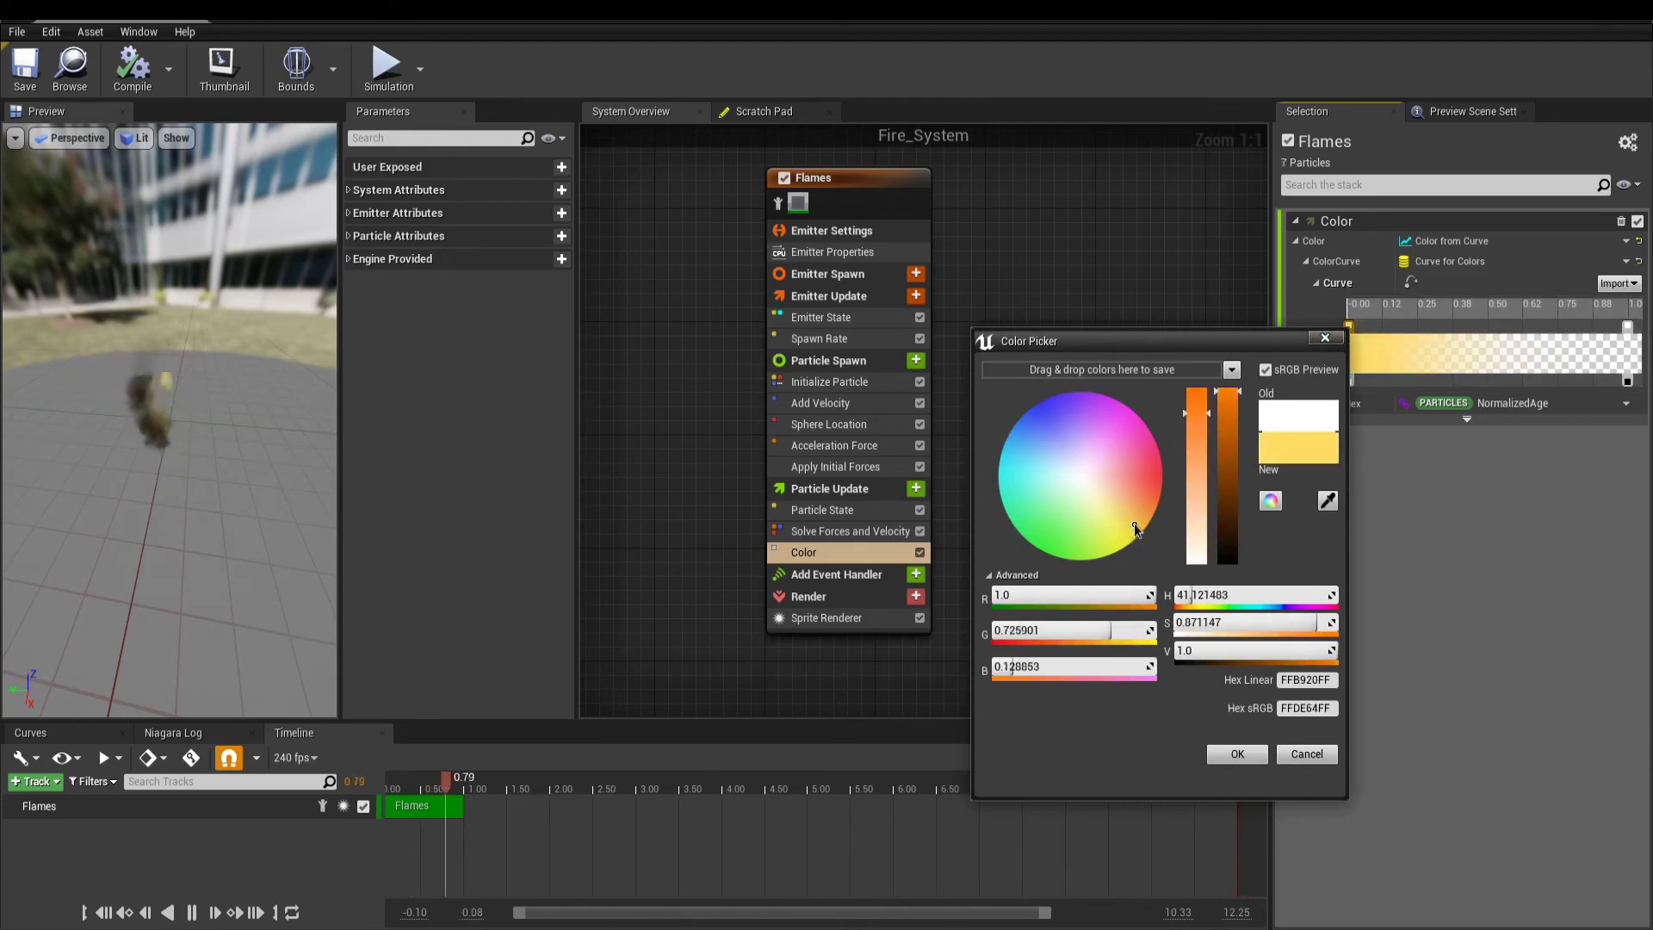
drag(1138, 520, 1133, 509)
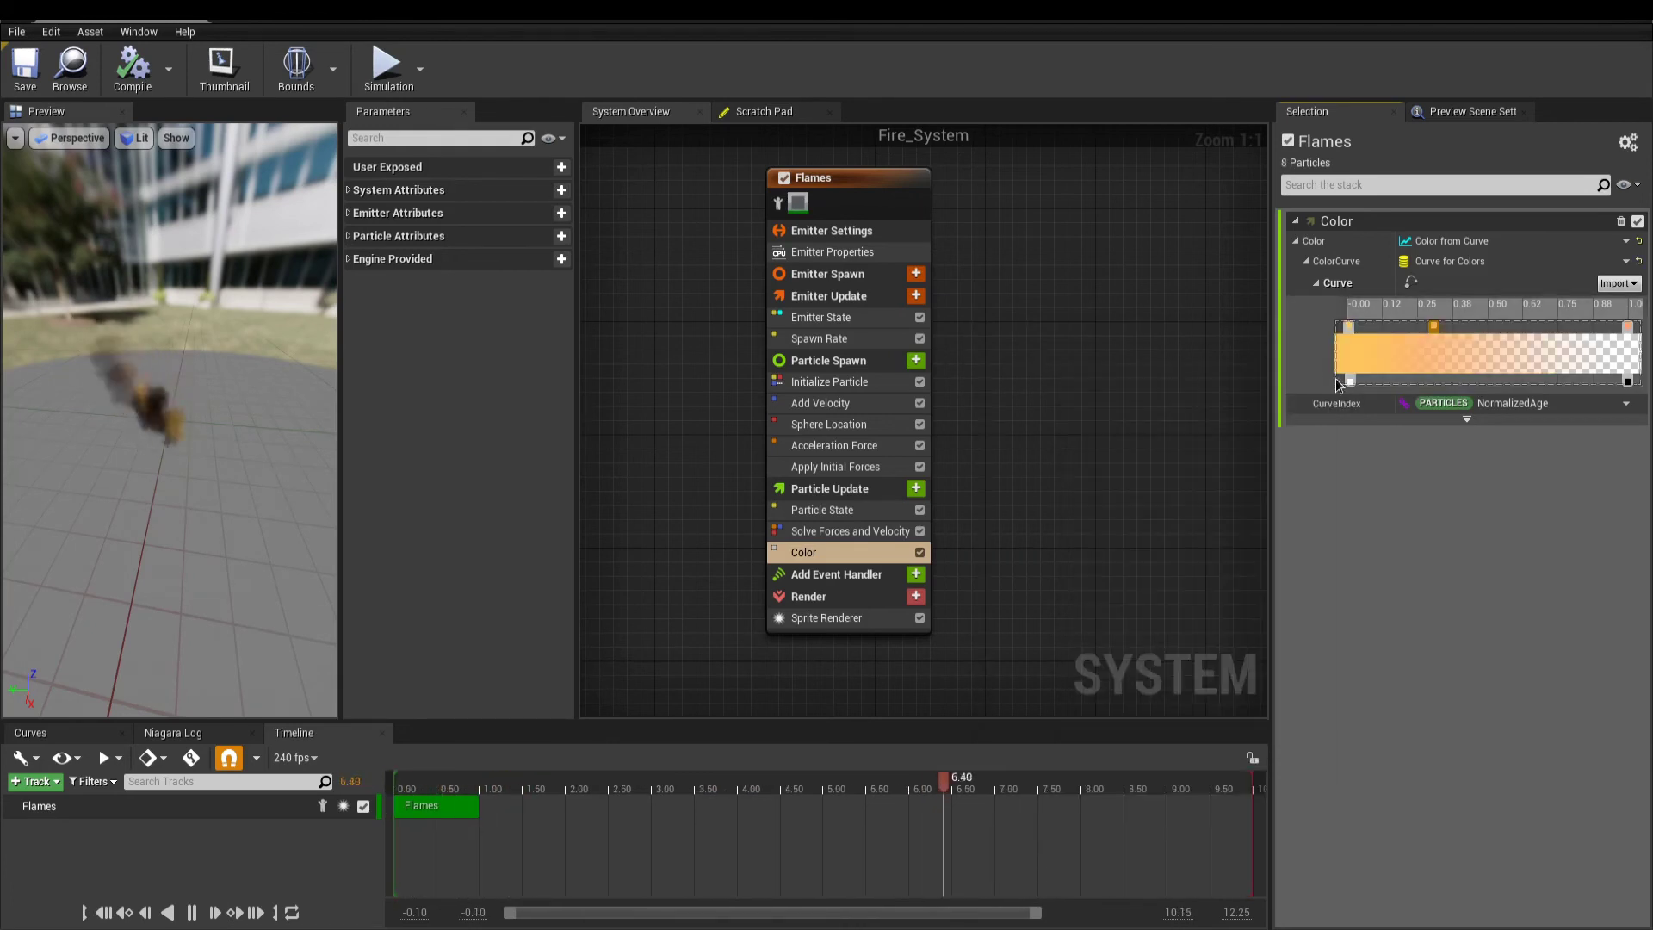
- Add an opacity key at about 0.25 on the color curve and set the starting key's opacity to 0
drag(1349, 381, 1407, 383)
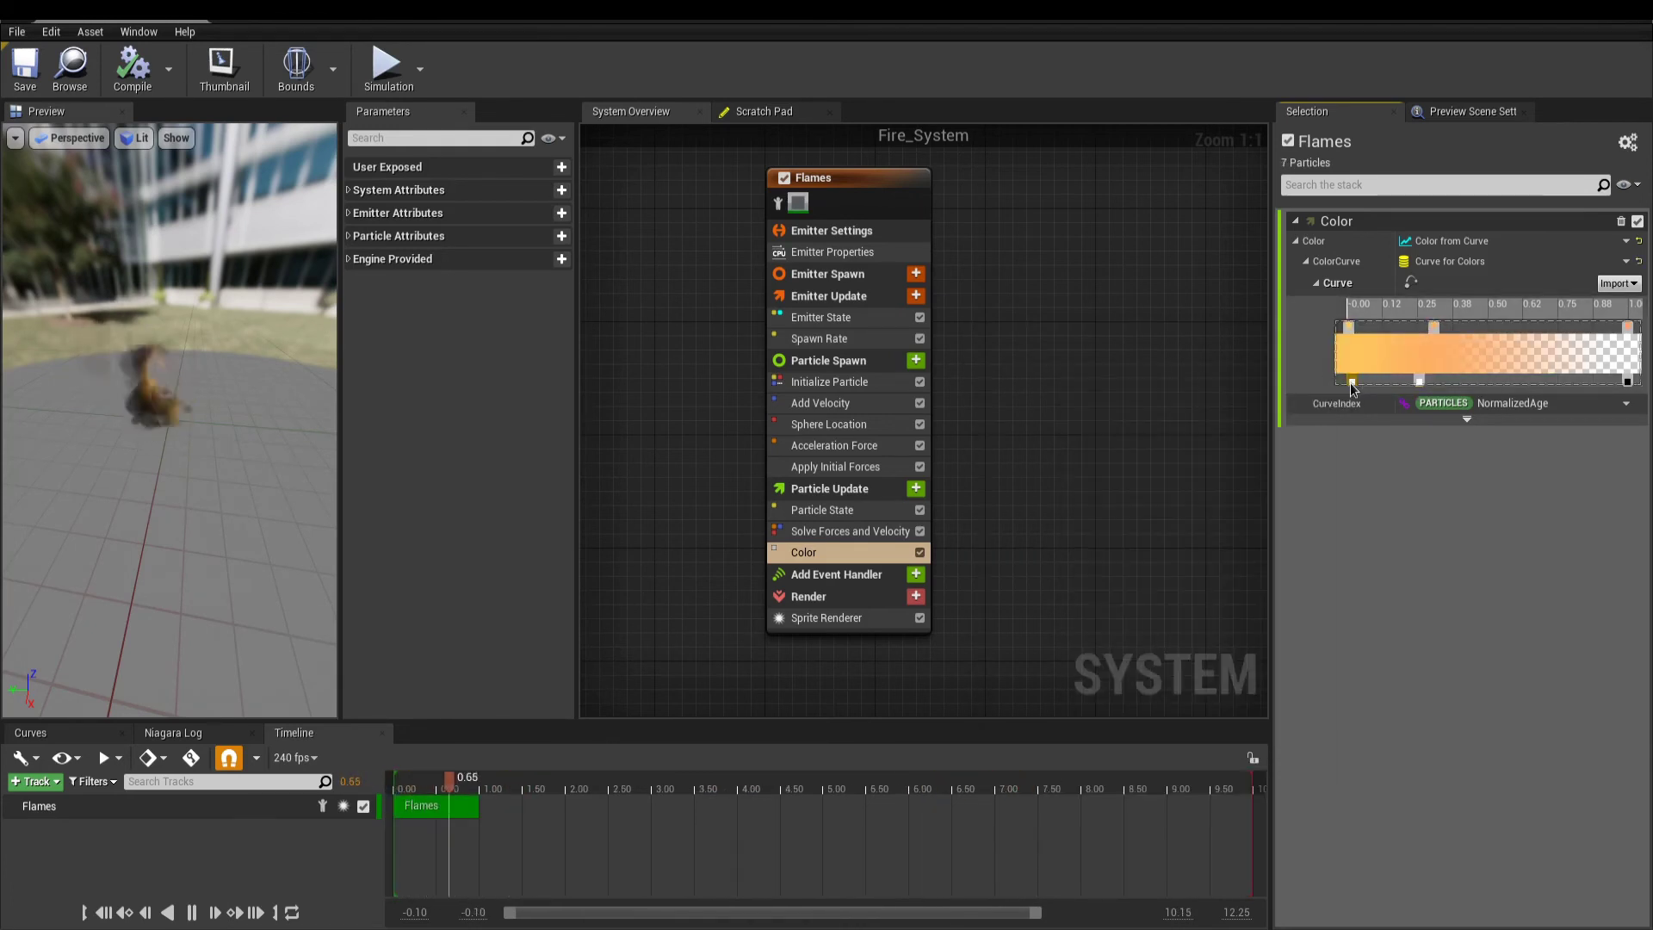
double_click(1350, 382)
click(1386, 406)
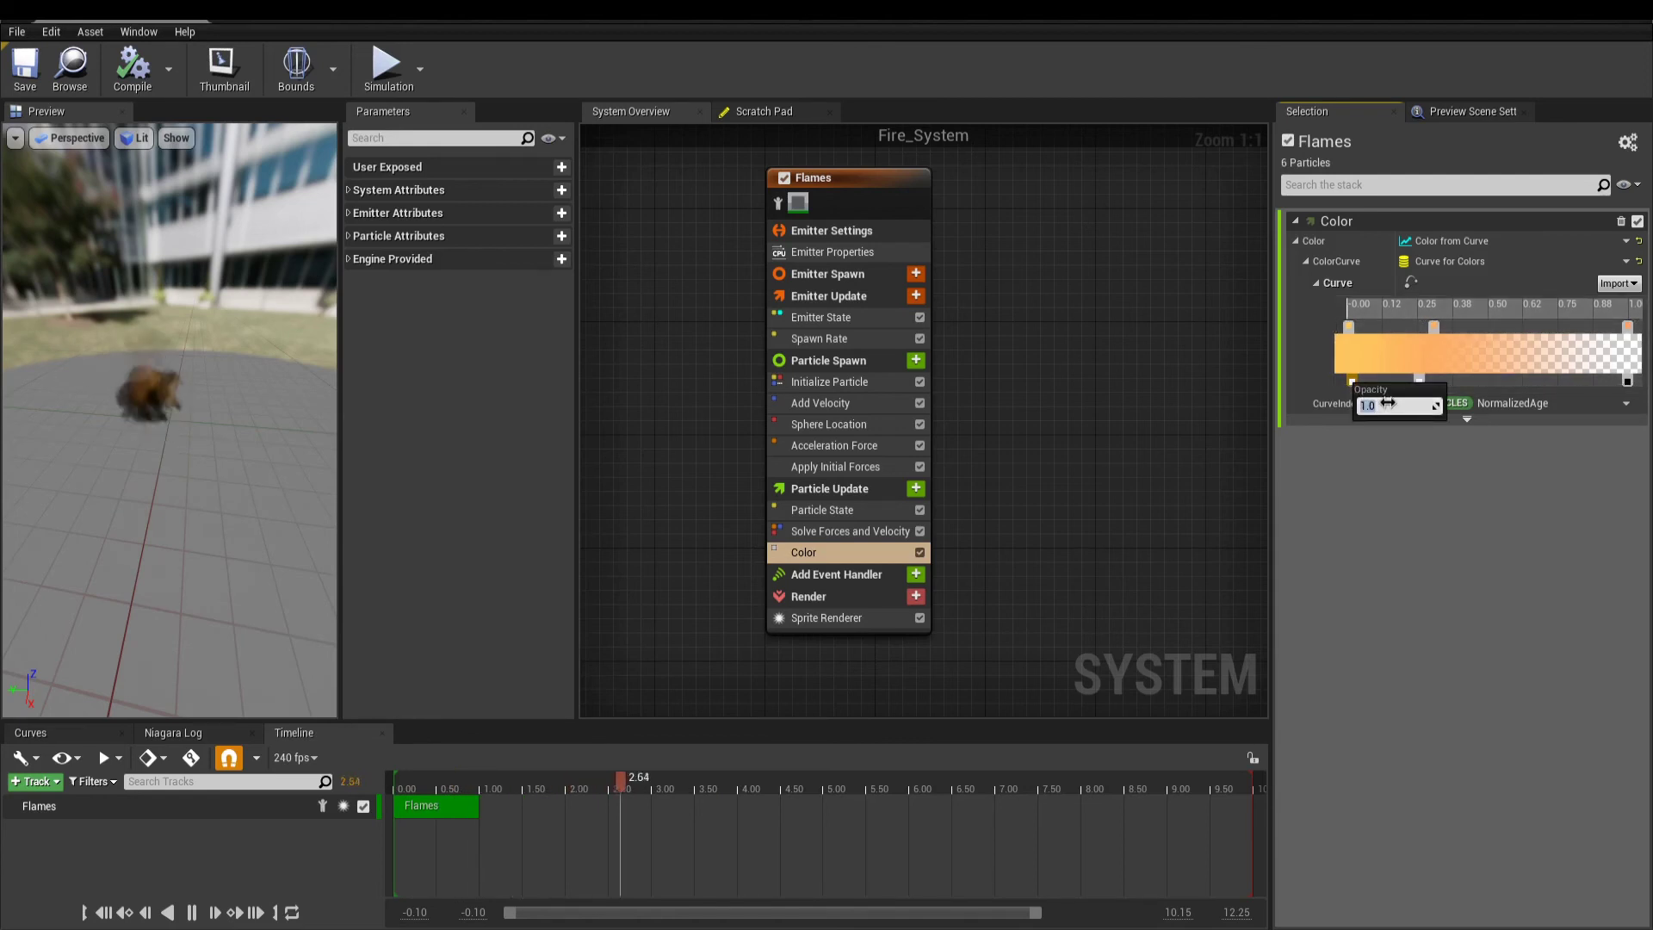
text(0)
key(Return)
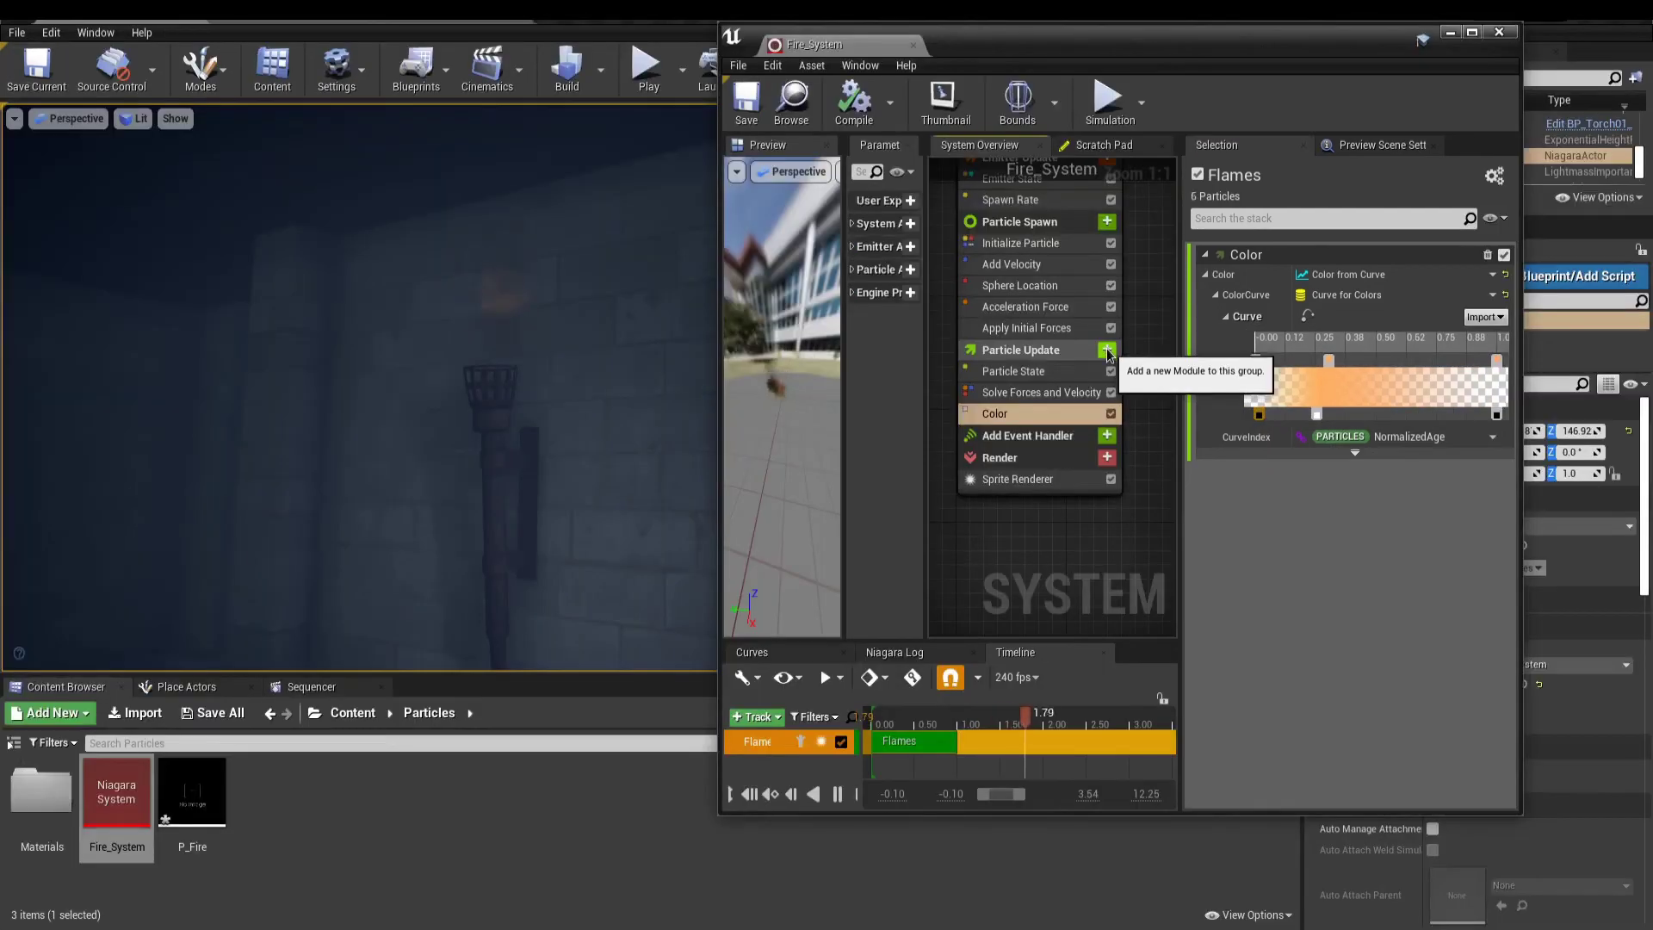
- Add a Scale Color module to the Flames emitter's Particle Update group
click(1107, 352)
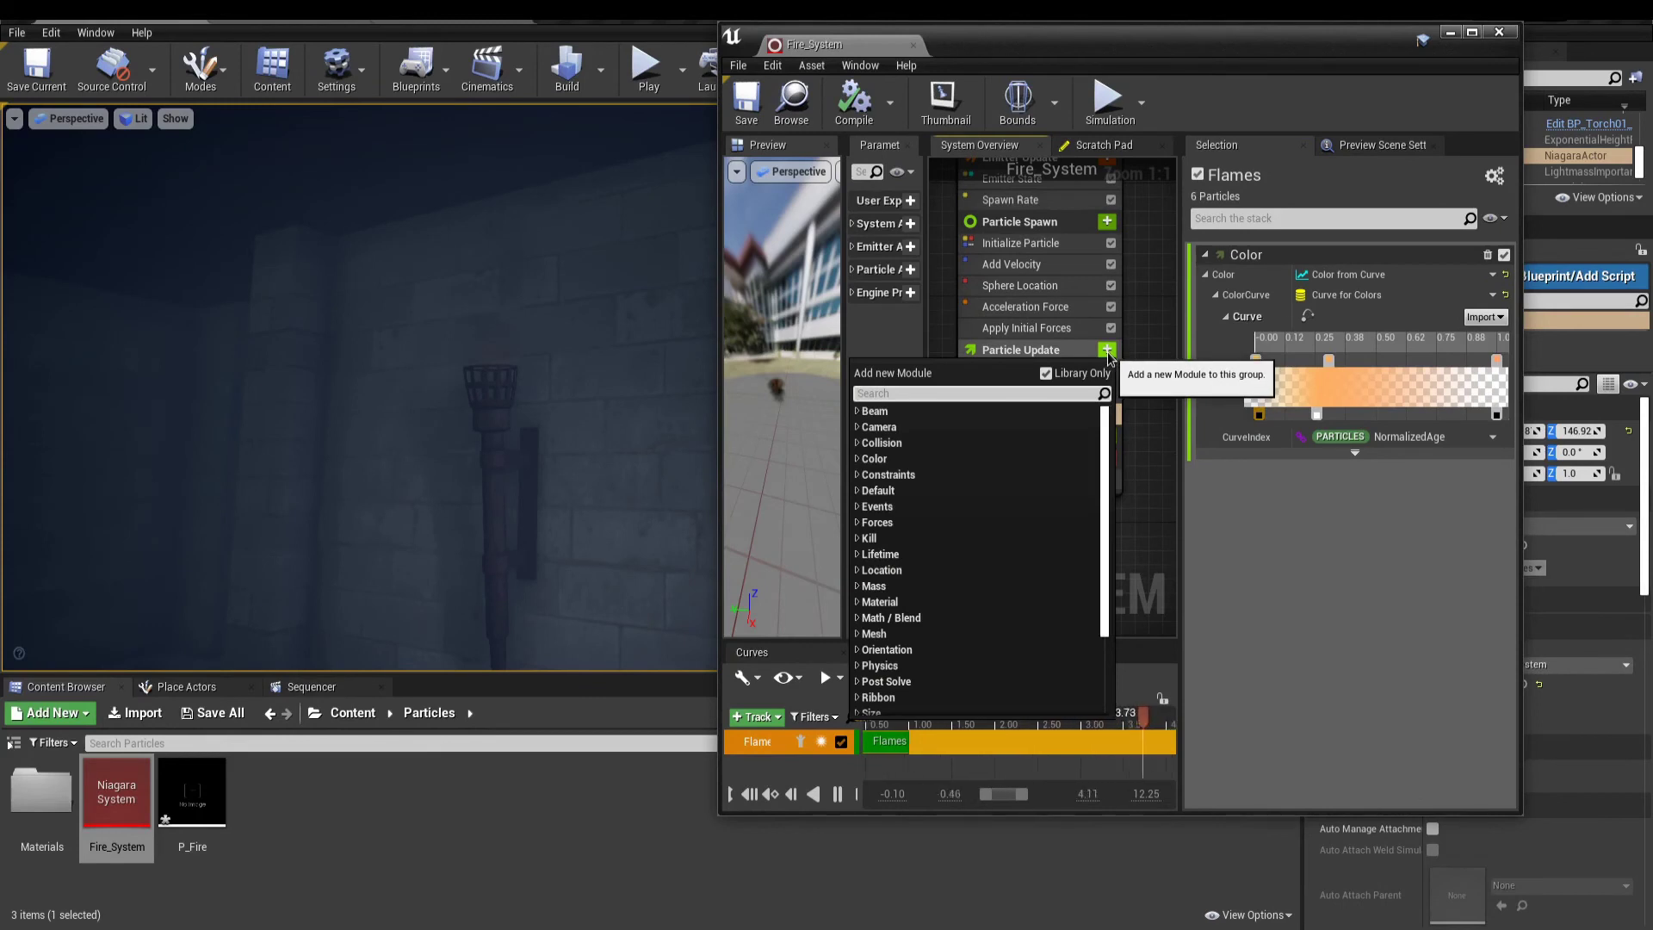
text(scale)
scroll(947, 516, down, 2)
click(938, 498)
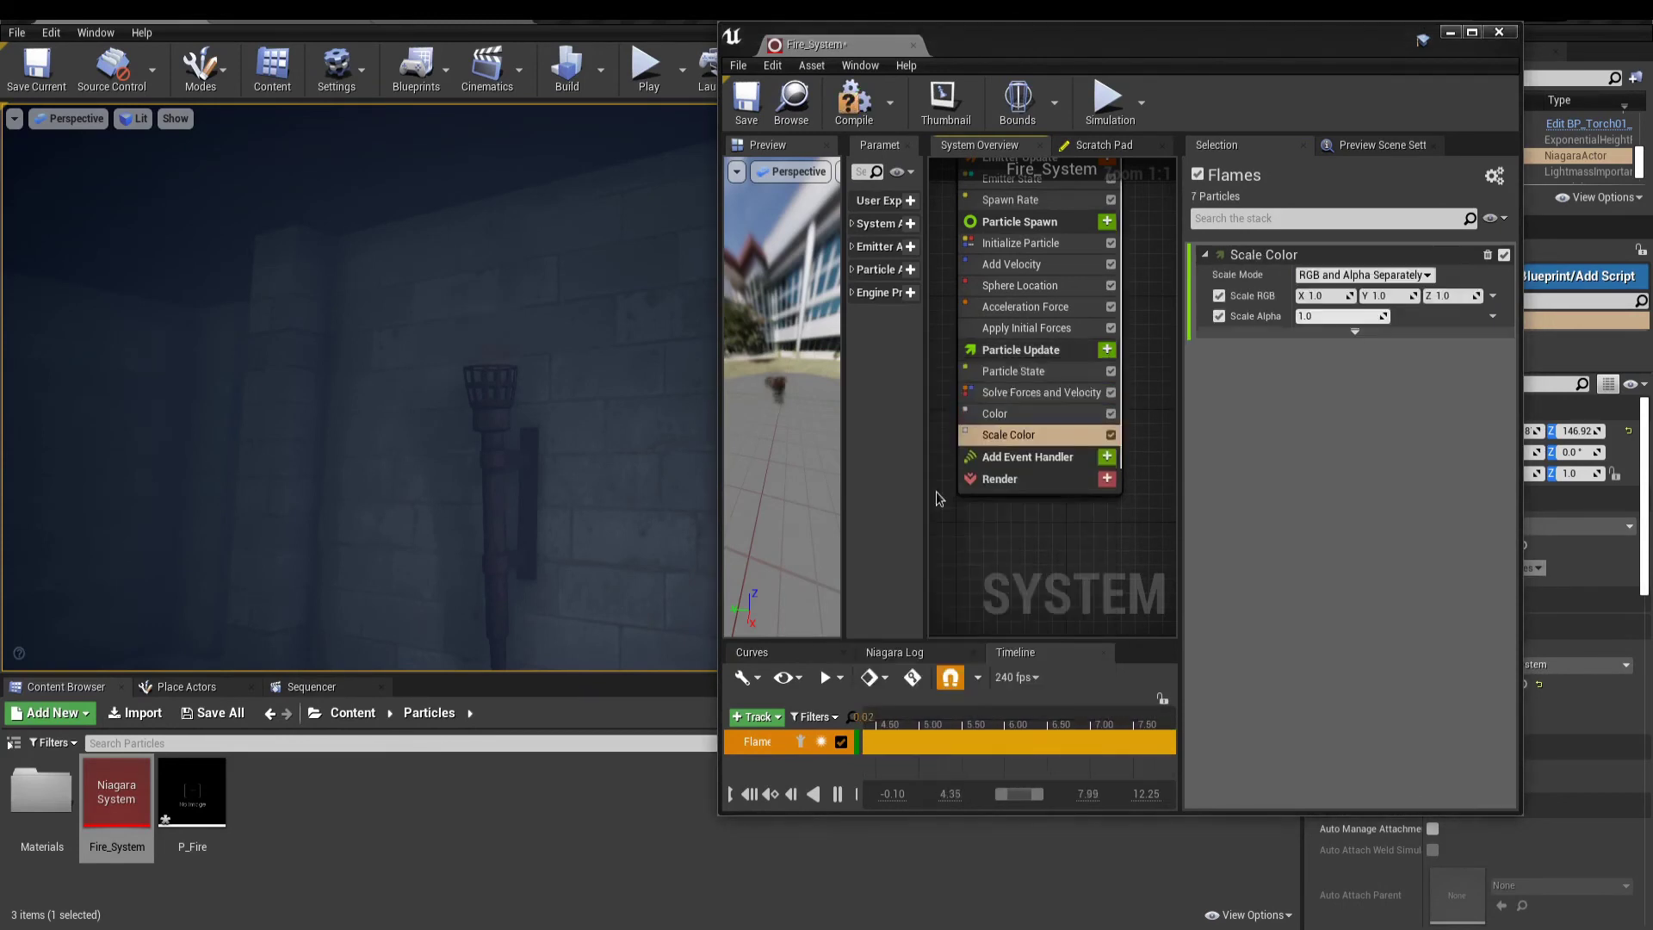
- Link the Scale Color module's advanced input for the color value being scaled to Particles Color
click(1358, 331)
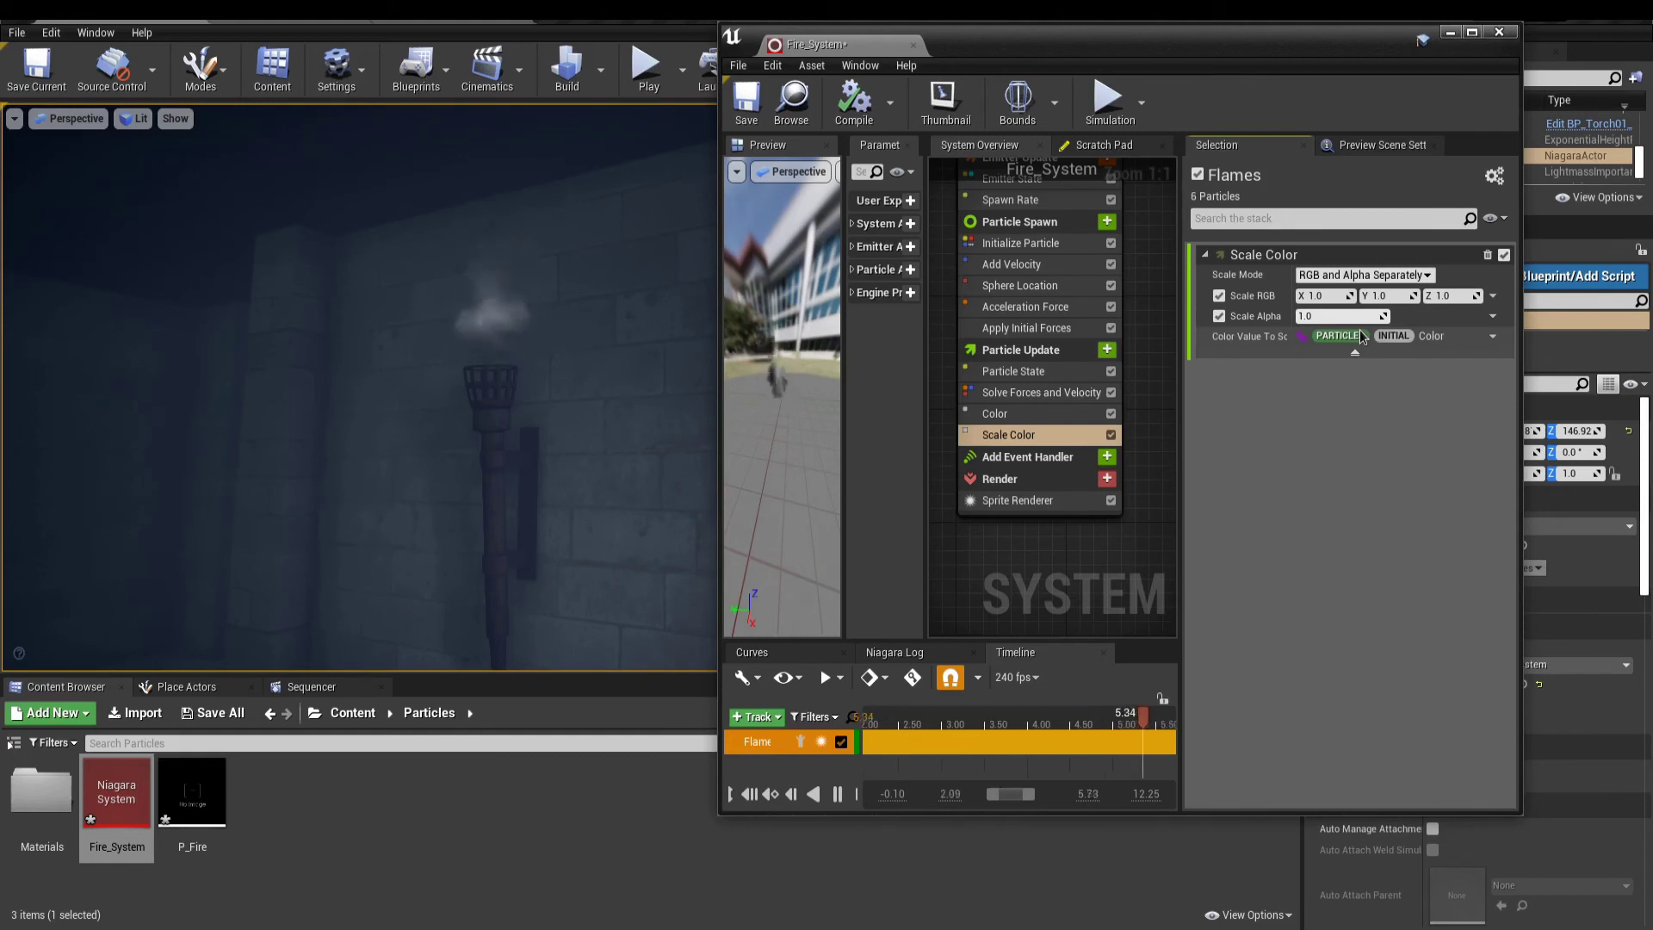
click(1493, 337)
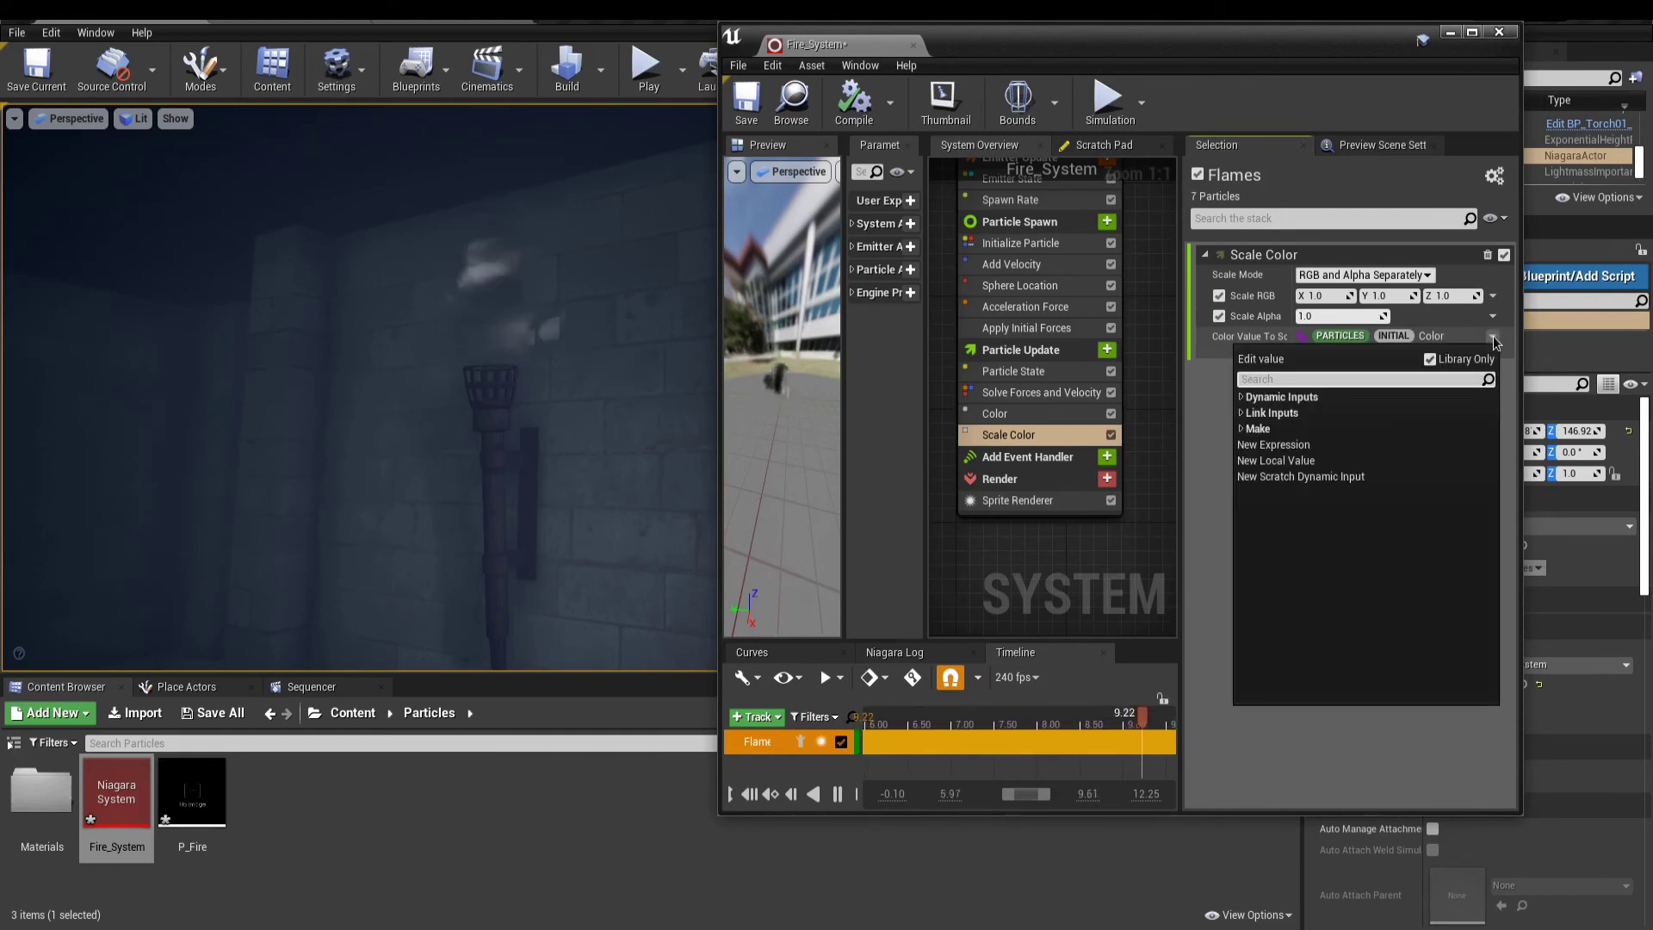
click(1242, 414)
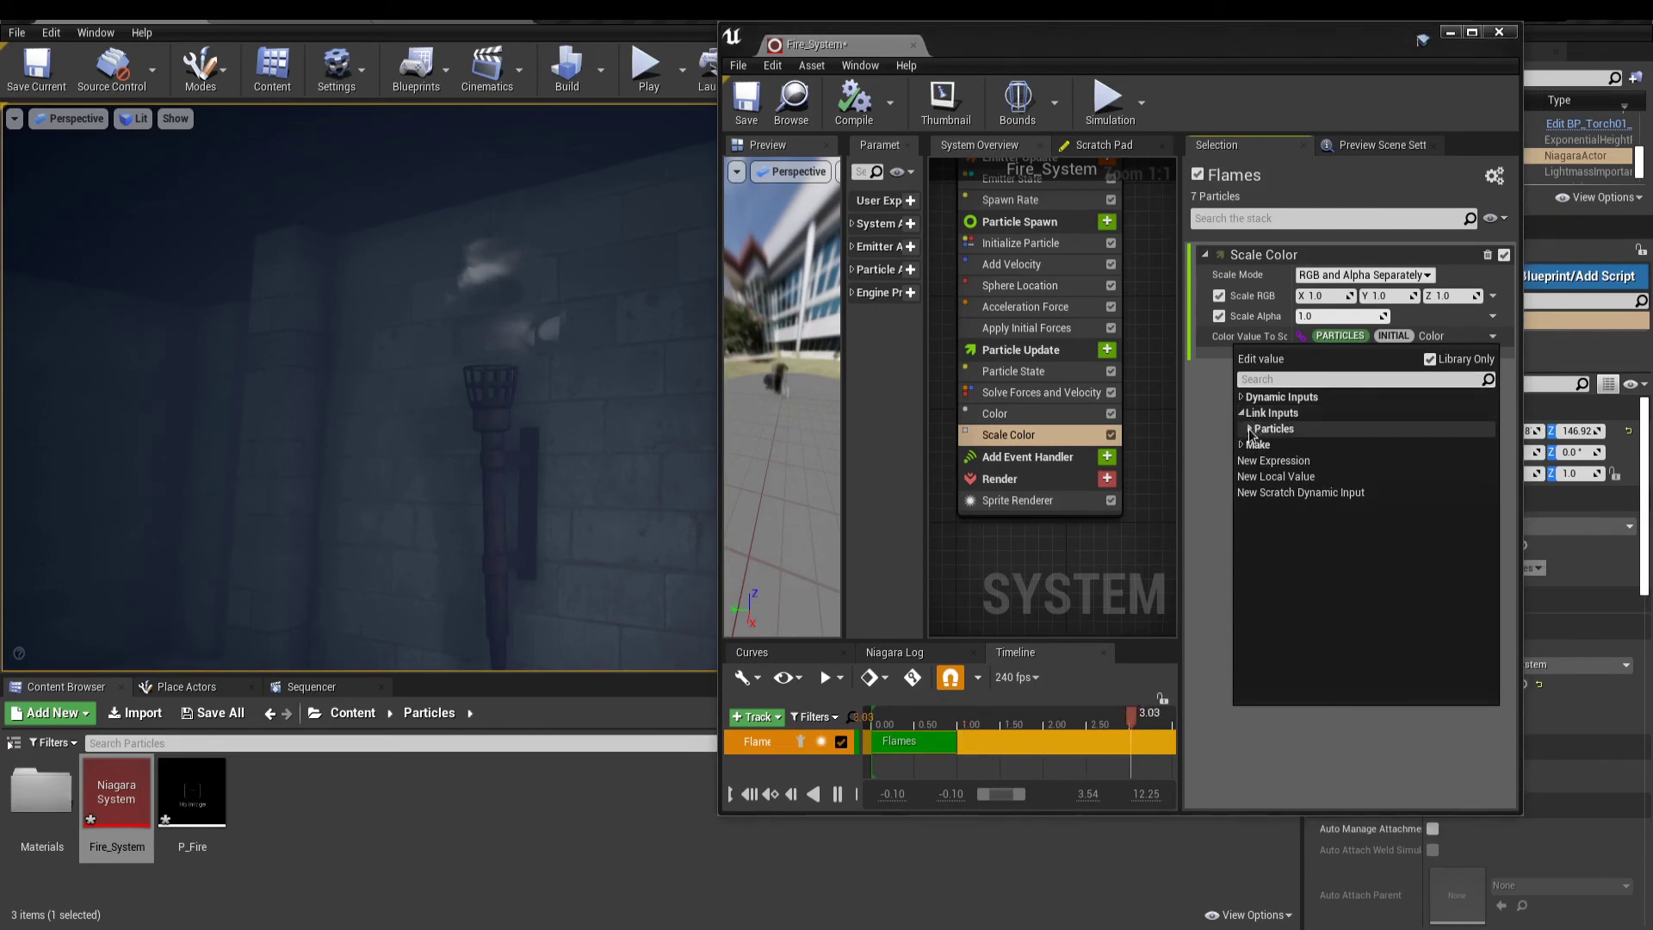
click(1249, 429)
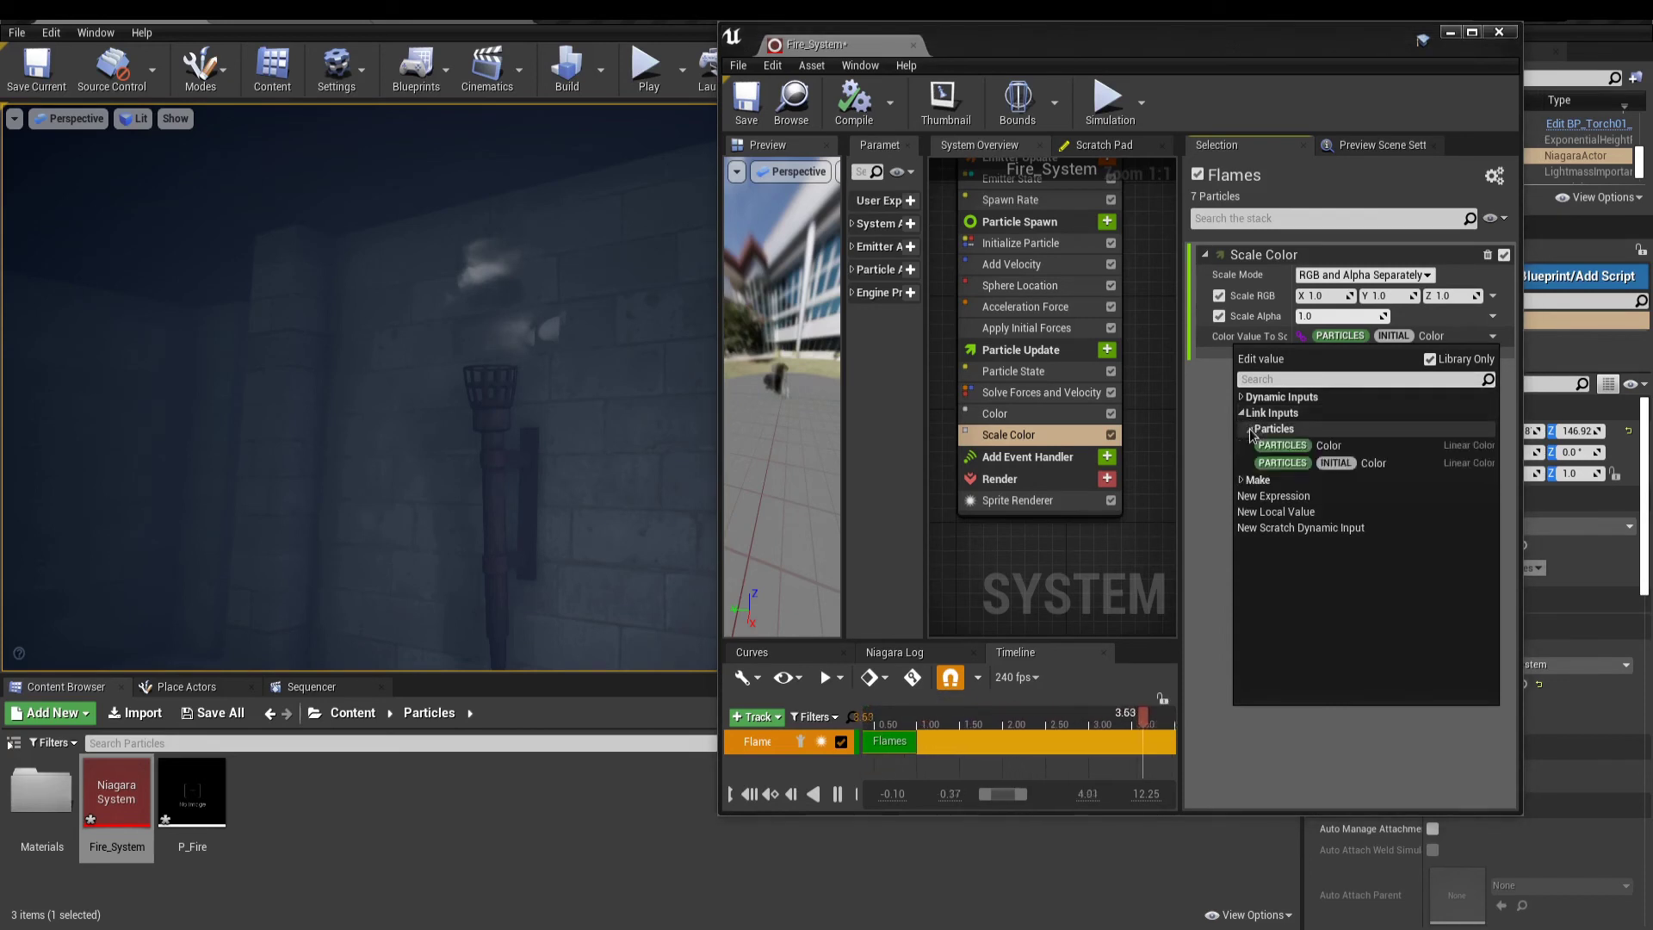
click(1371, 443)
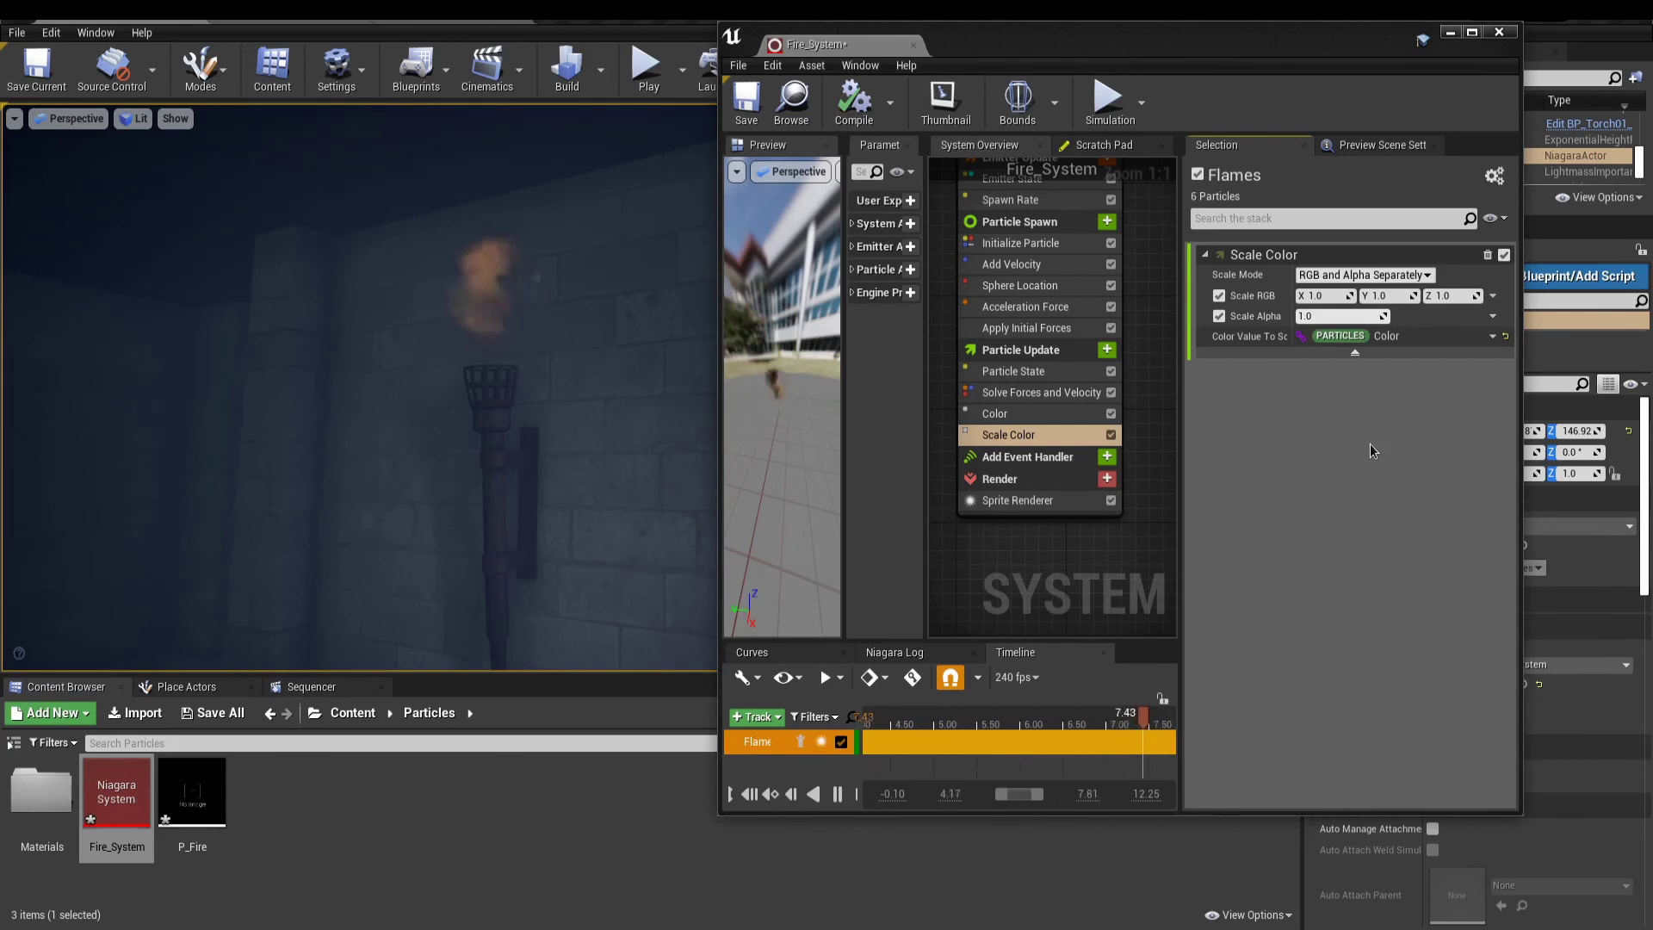
- Drive the Scale Color module's Scale RGB with a Multiply Vector by Float input and set its float to 150
click(1493, 295)
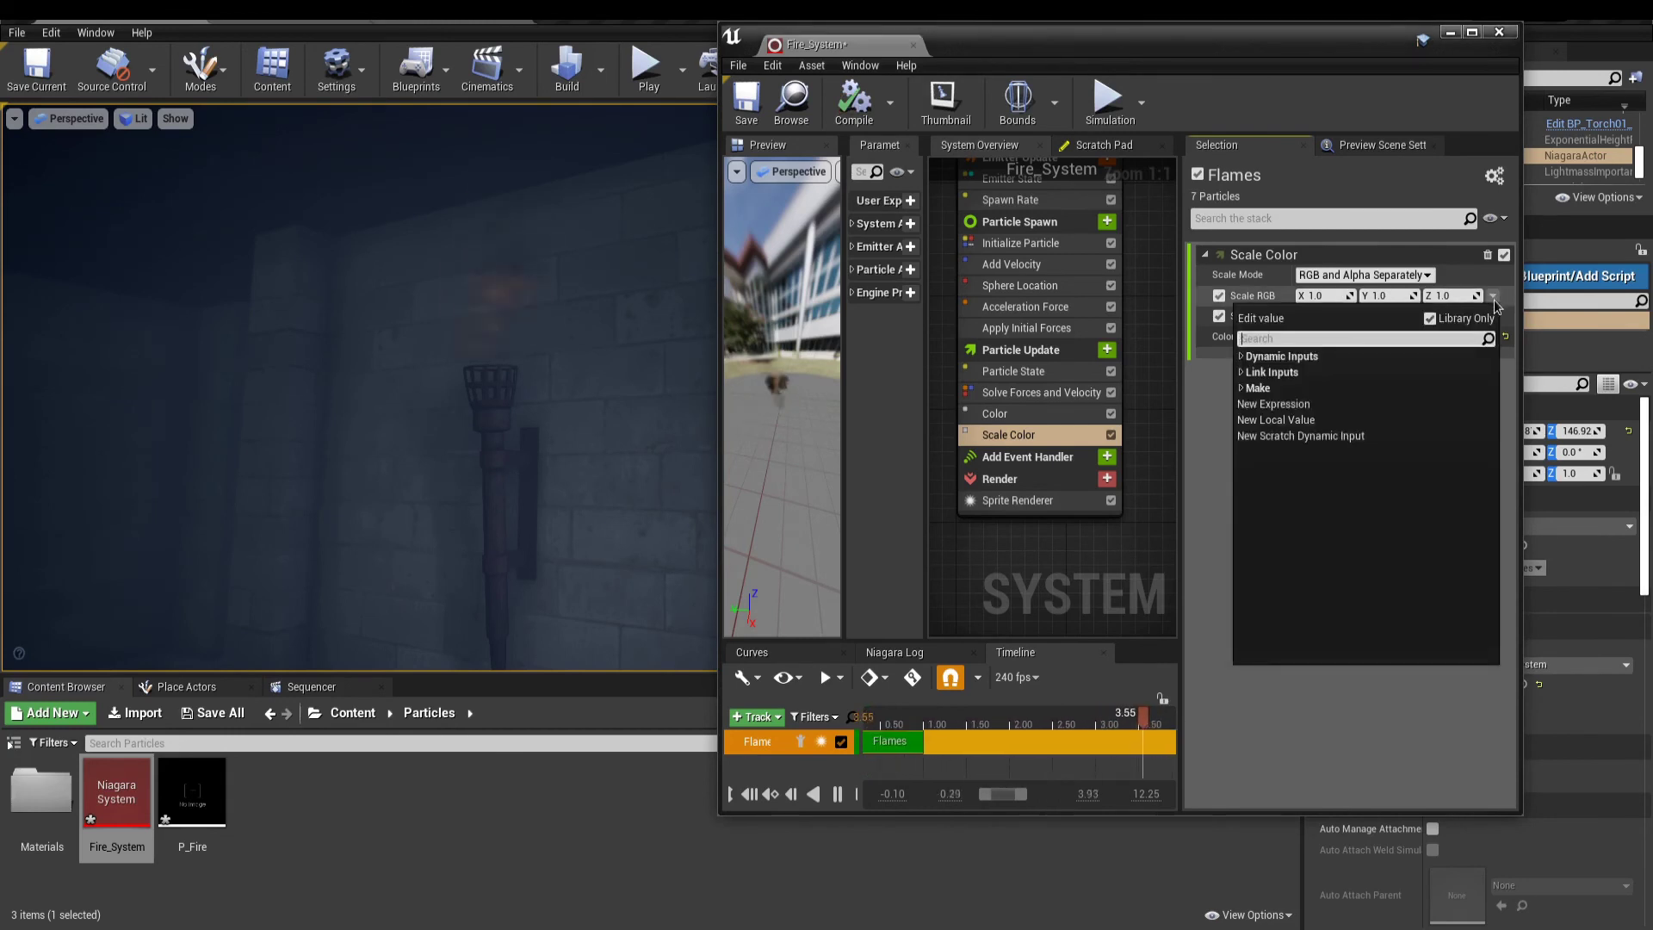
text(multipl)
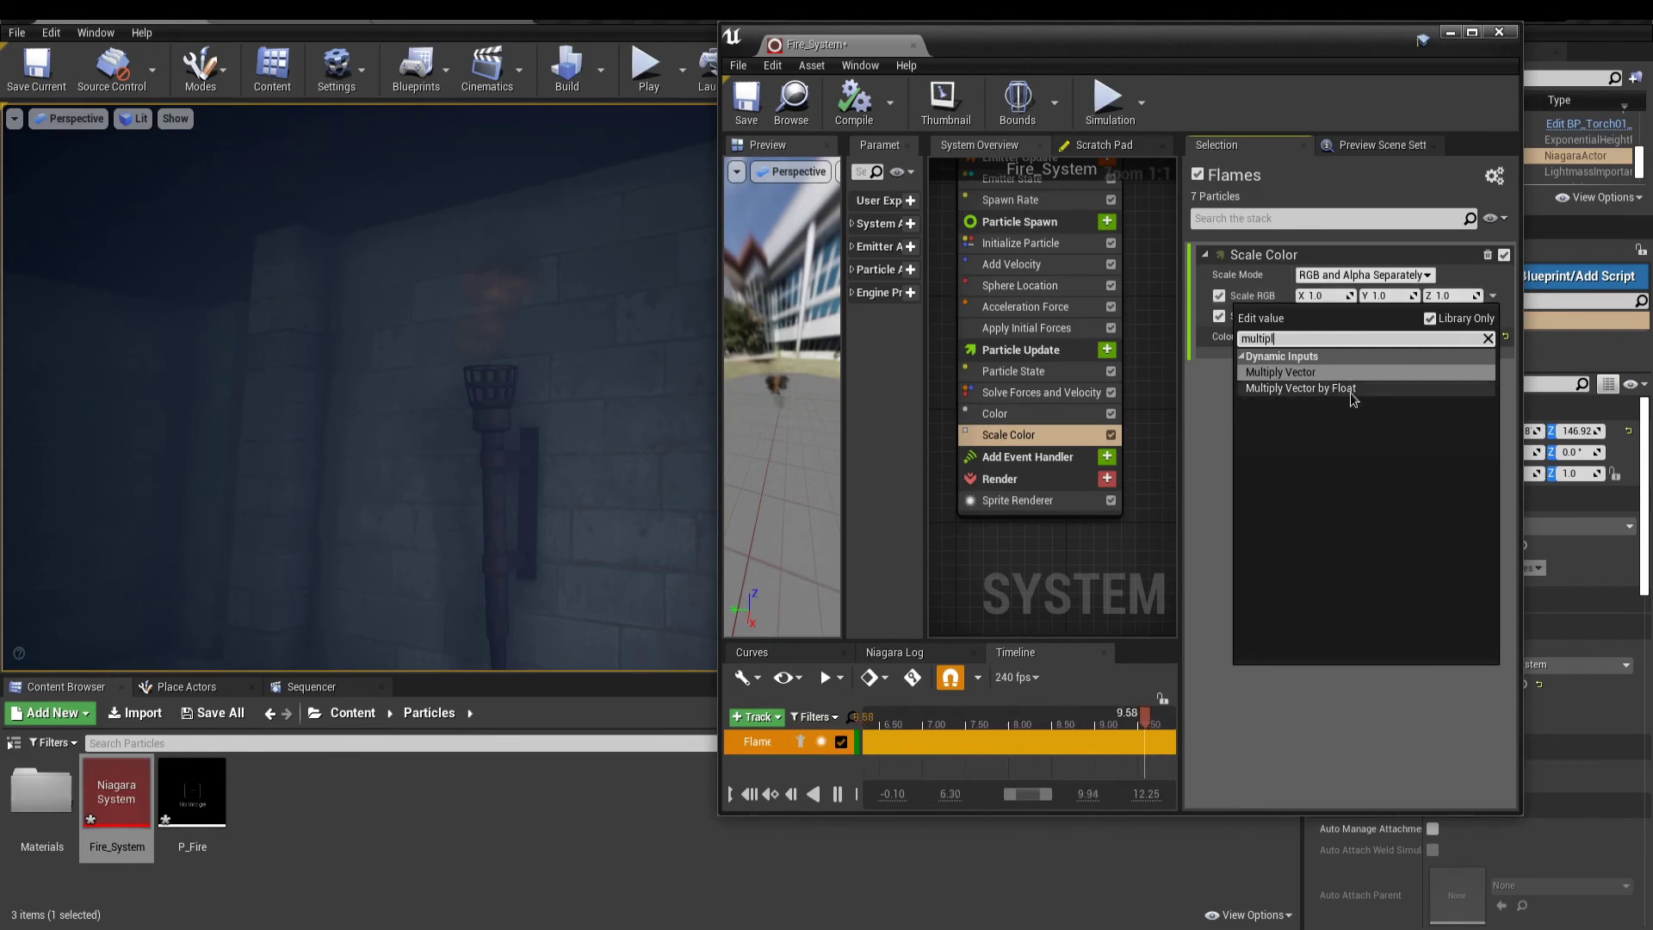
click(1326, 388)
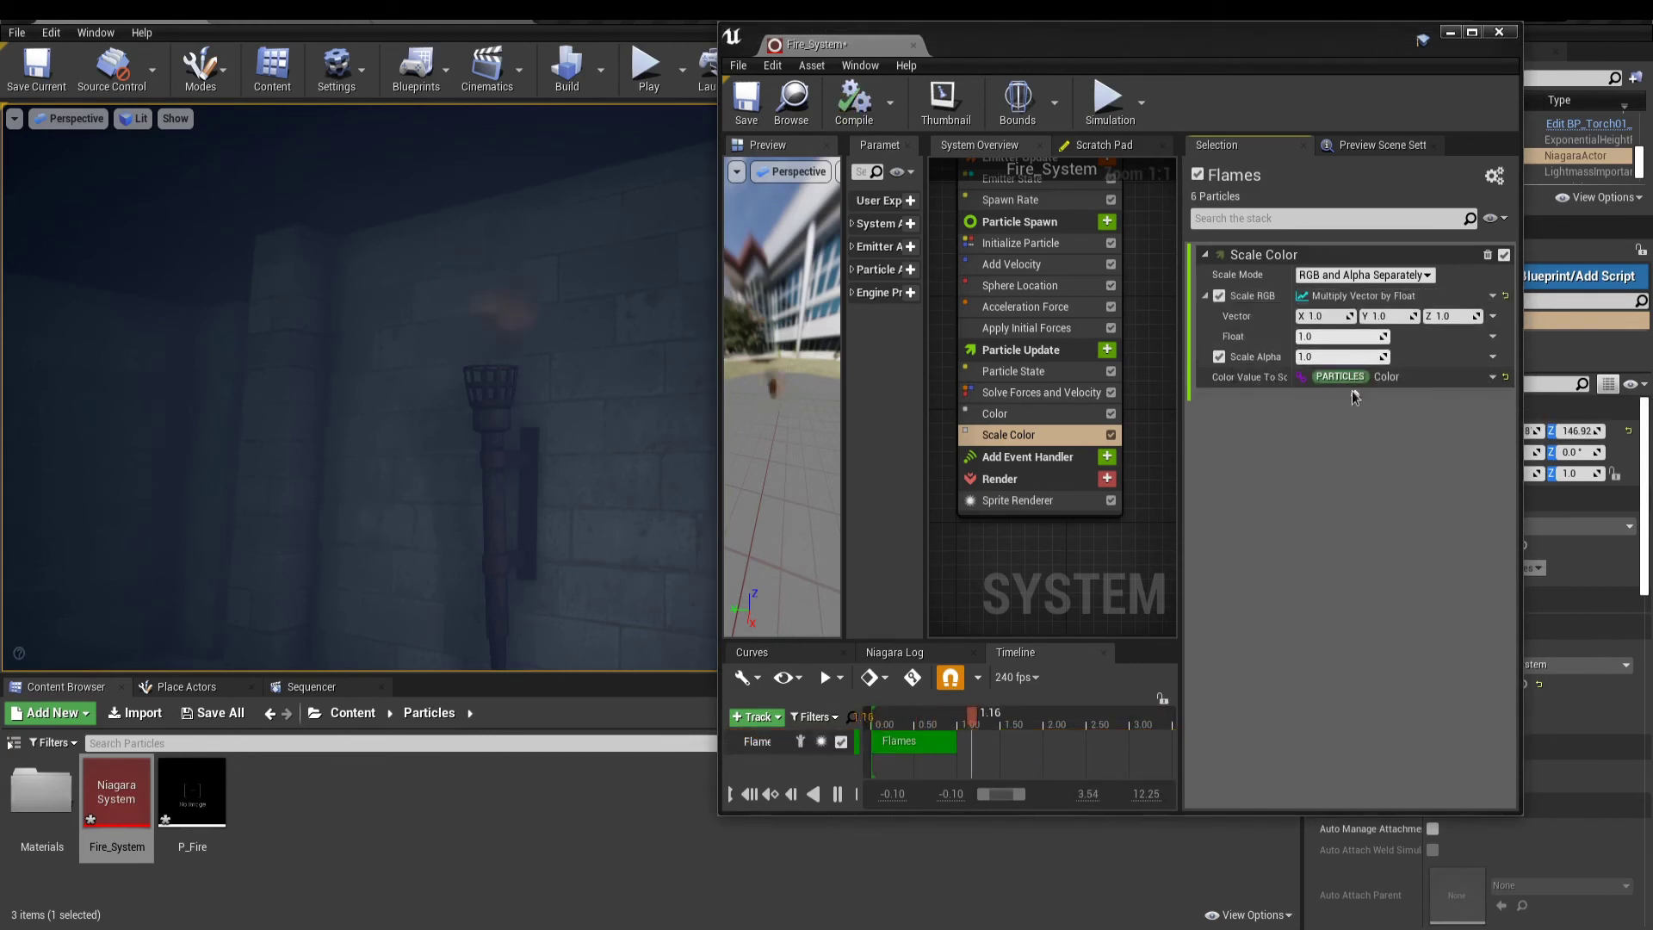
click(1342, 337)
text(100)
key(Return)
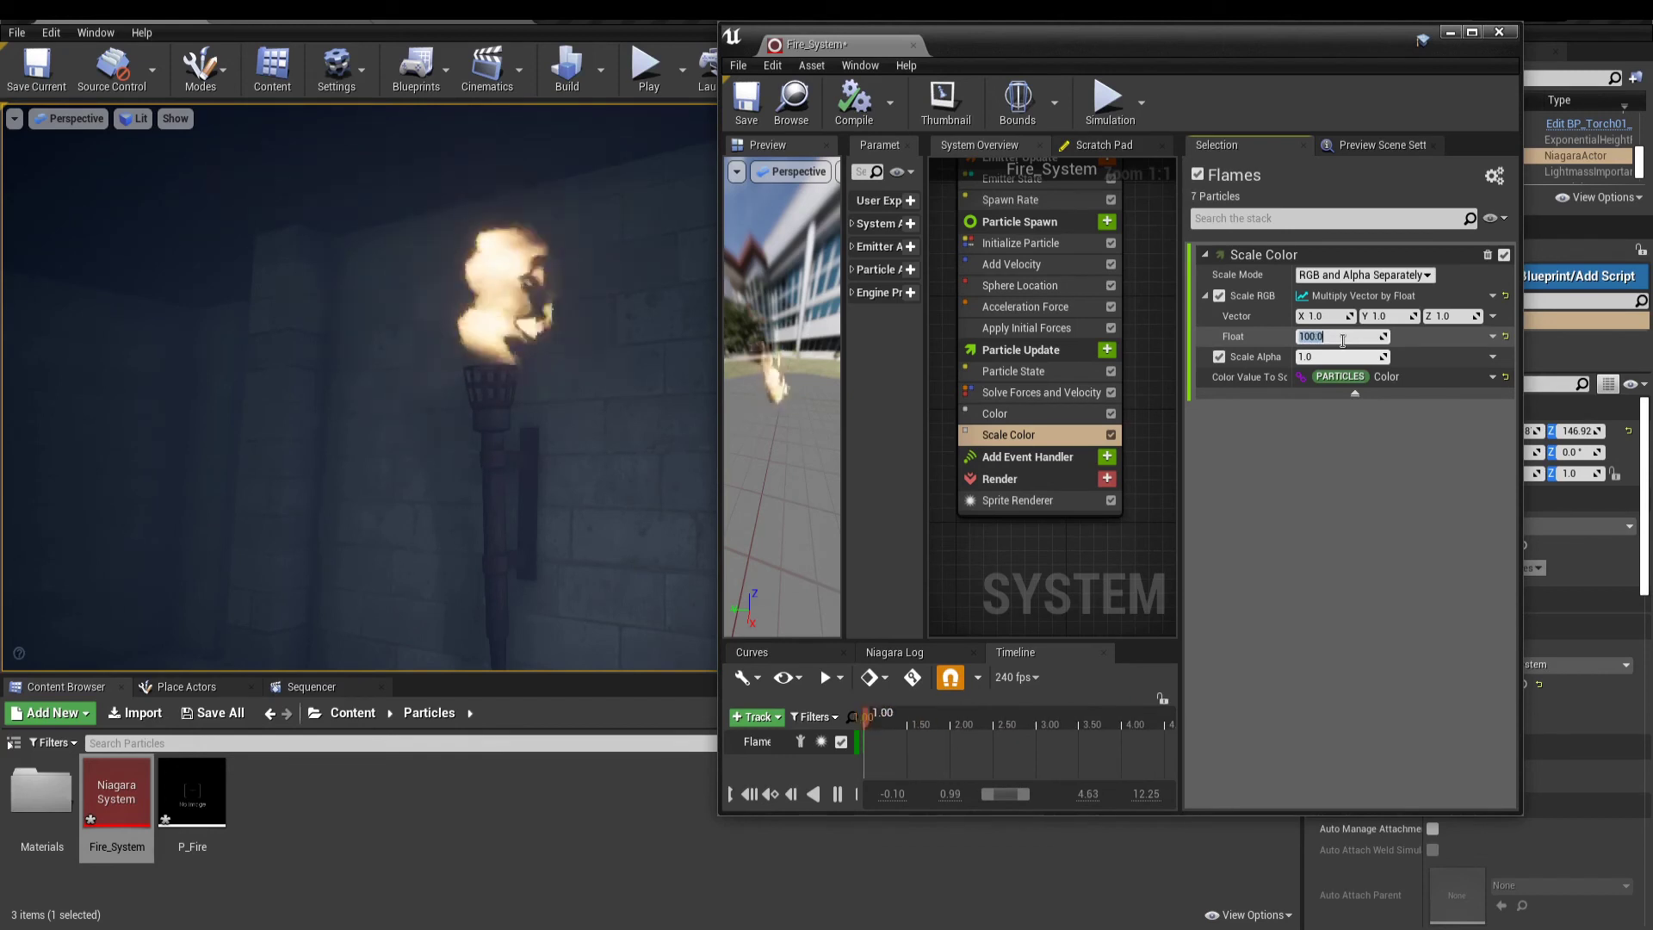
text(150)
key(Return)
- Add a Light Renderer to the Flames emitter's Render group
right_drag(1108, 483, 1113, 329)
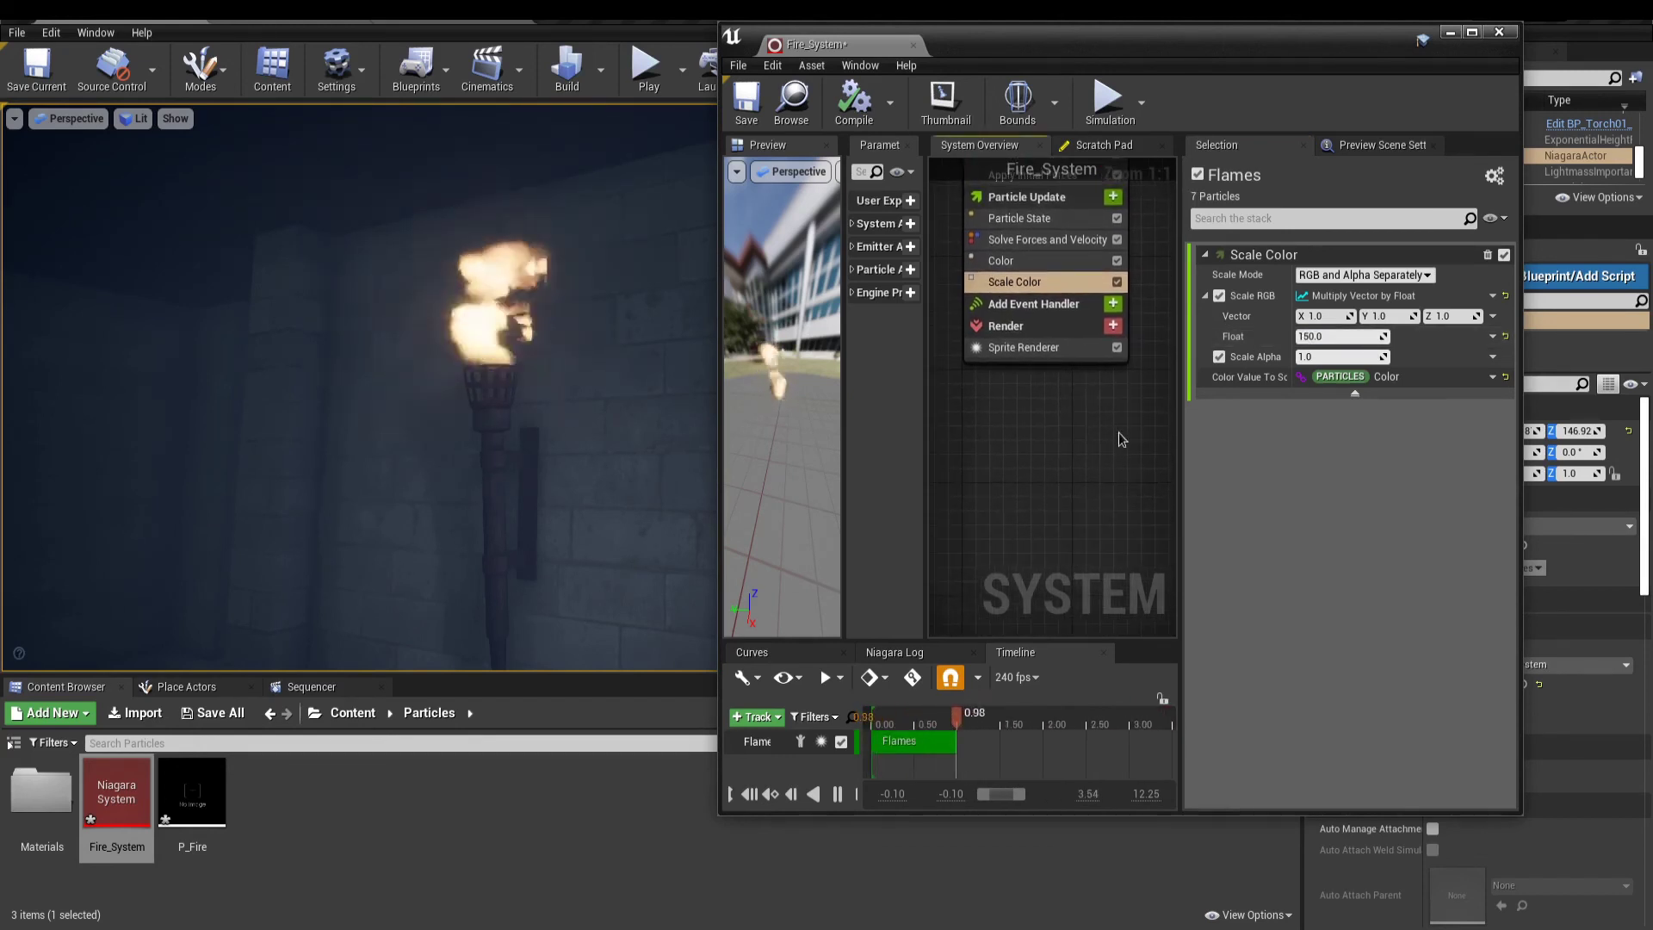
click(1113, 326)
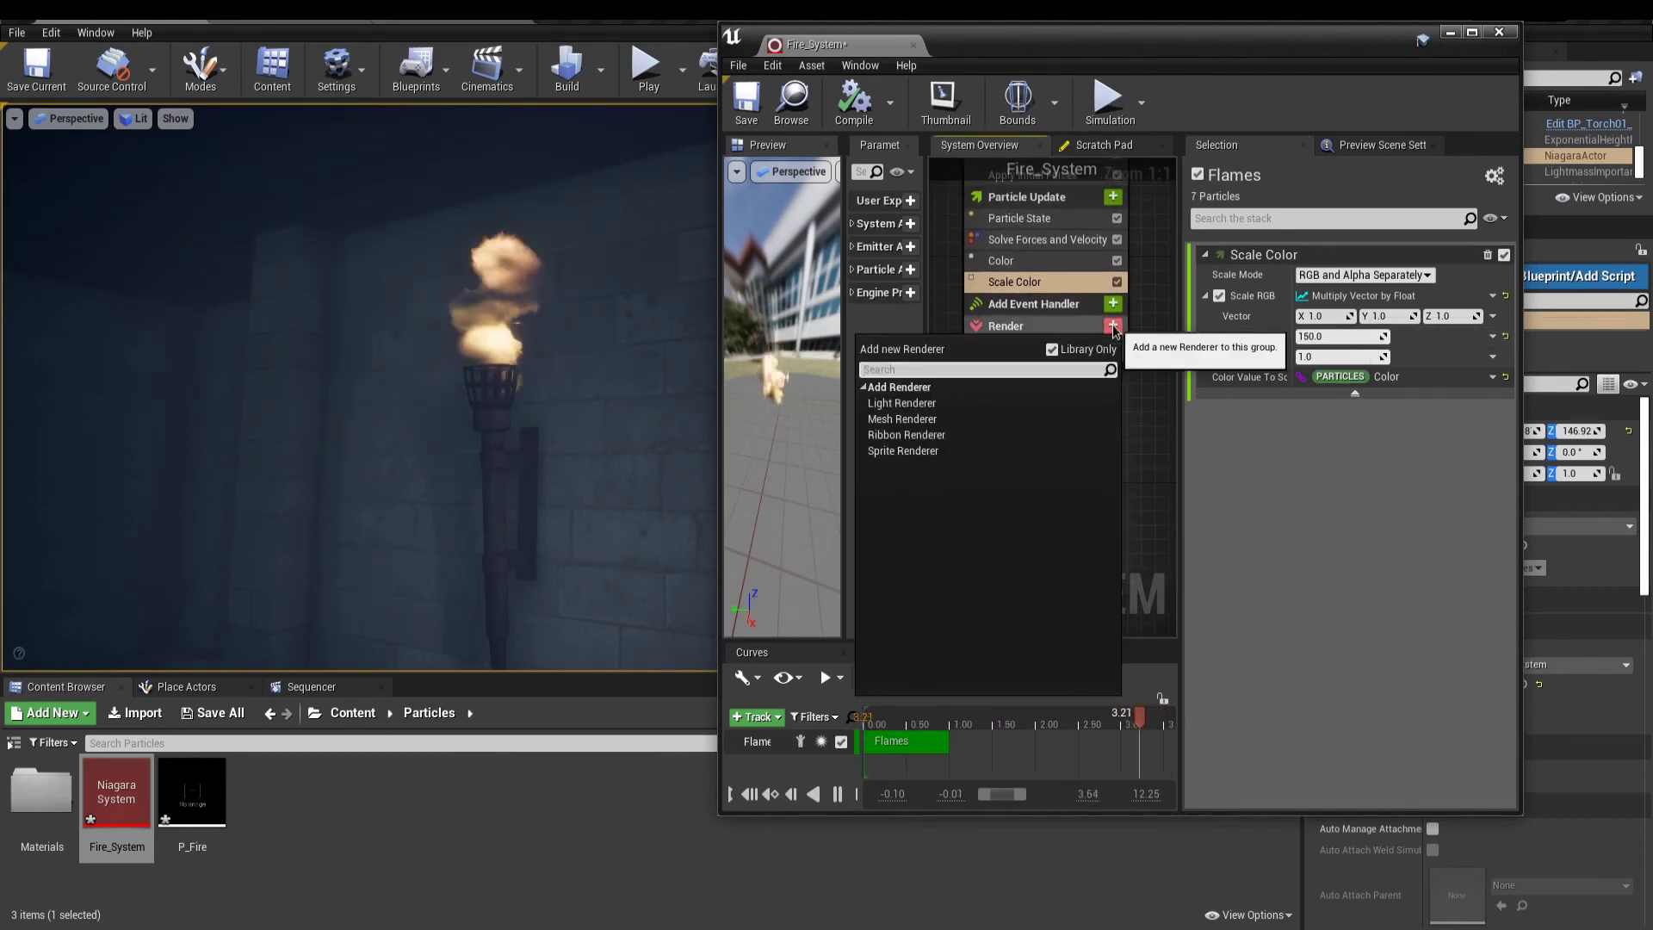
click(1049, 401)
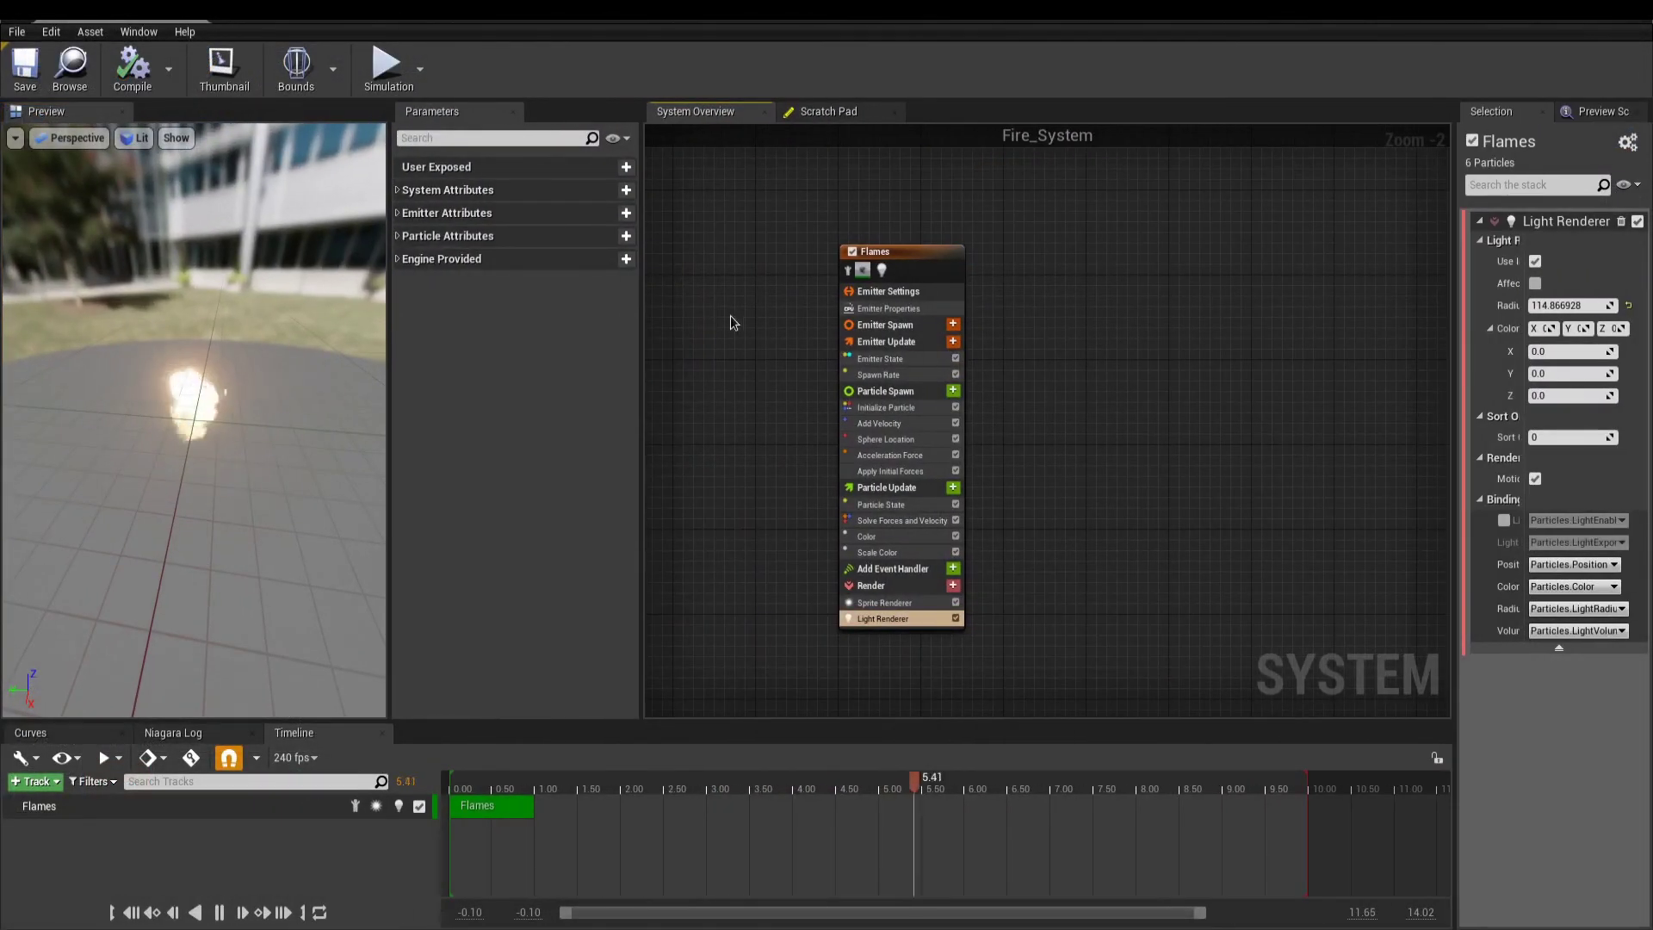
- Create a reusable emitter asset named EM_Flames from the Flames emitter in Fire_System
drag(642, 325, 562, 325)
scroll(950, 331, up, 1)
right_drag(949, 331, 1132, 328)
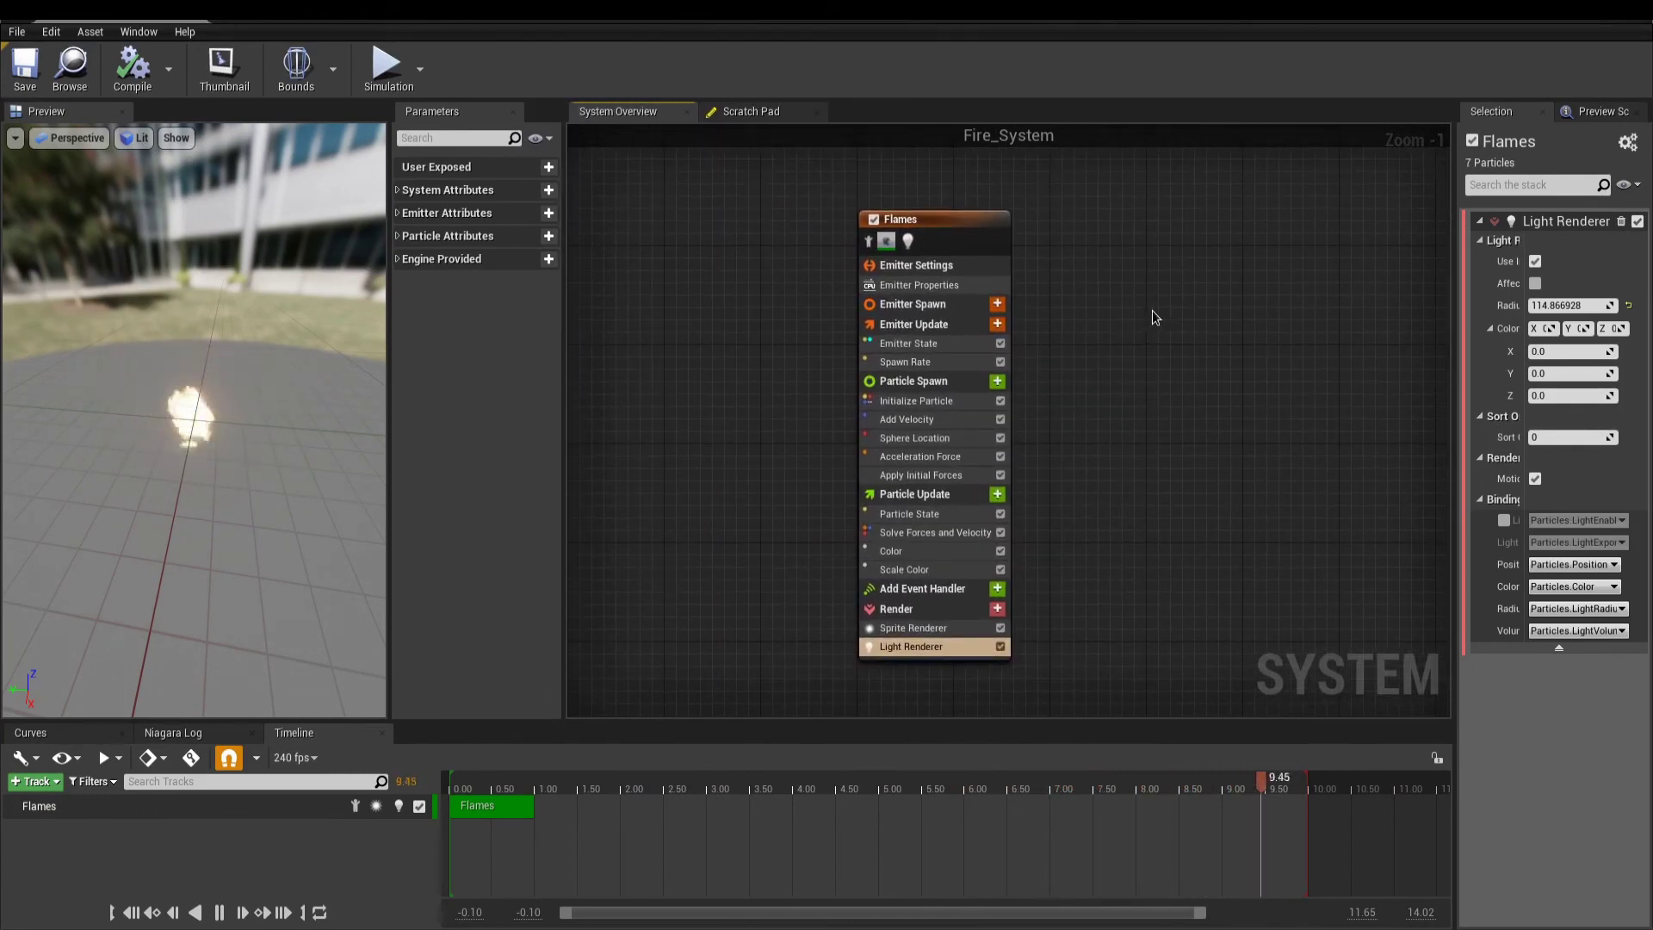
click(953, 219)
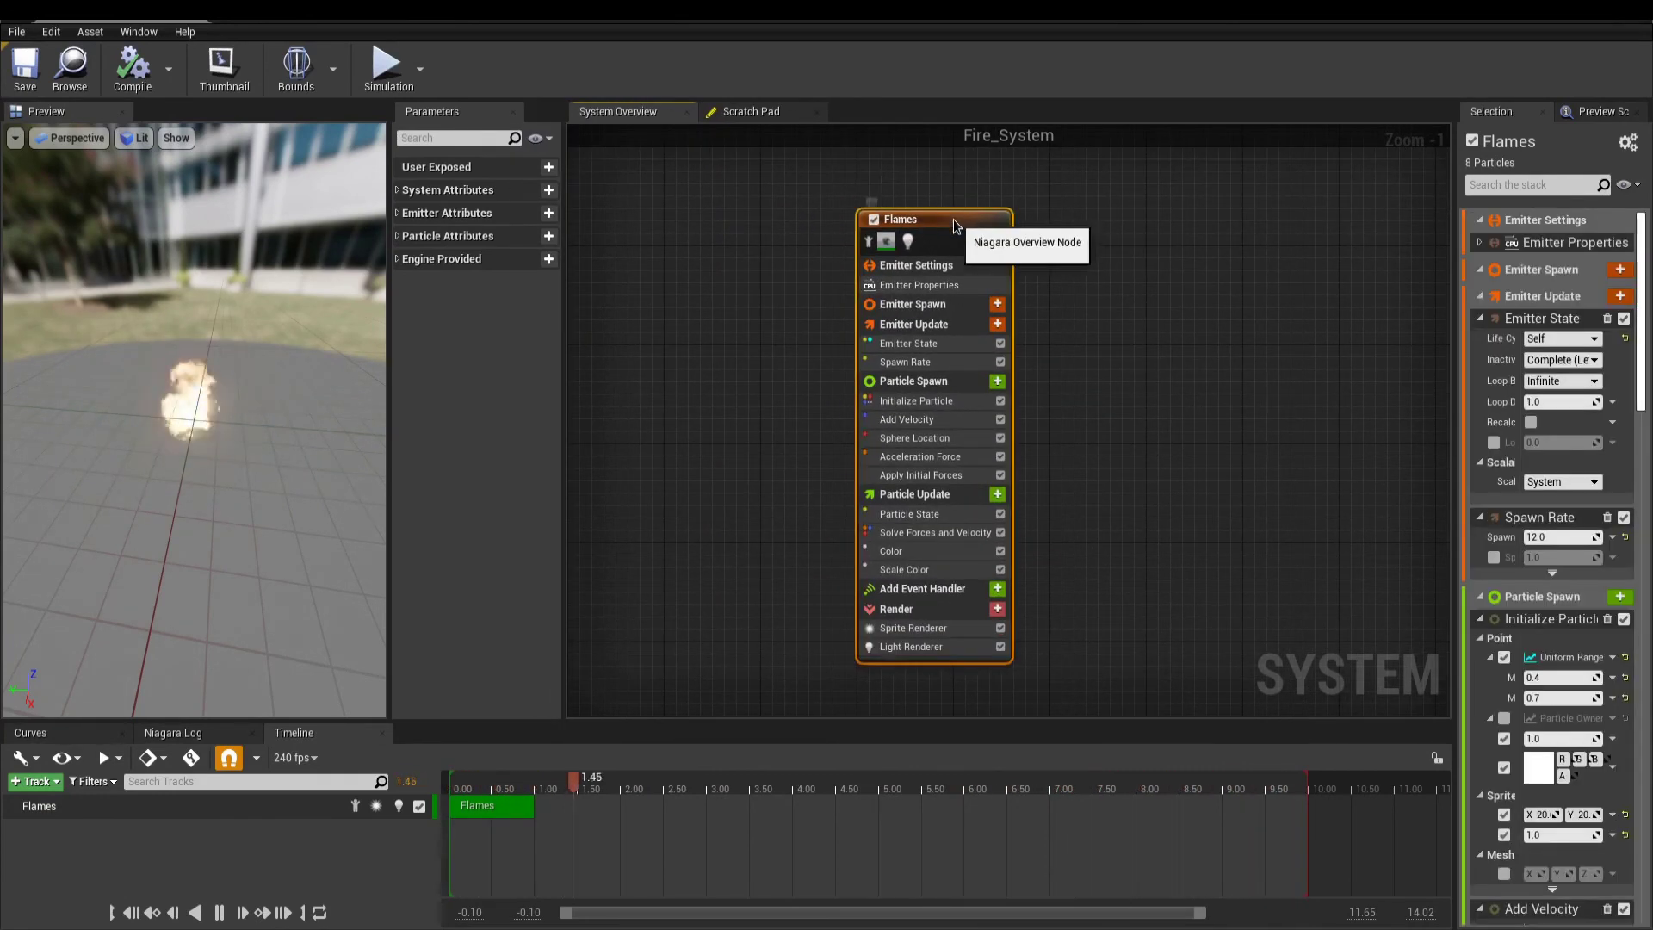
right_click(953, 220)
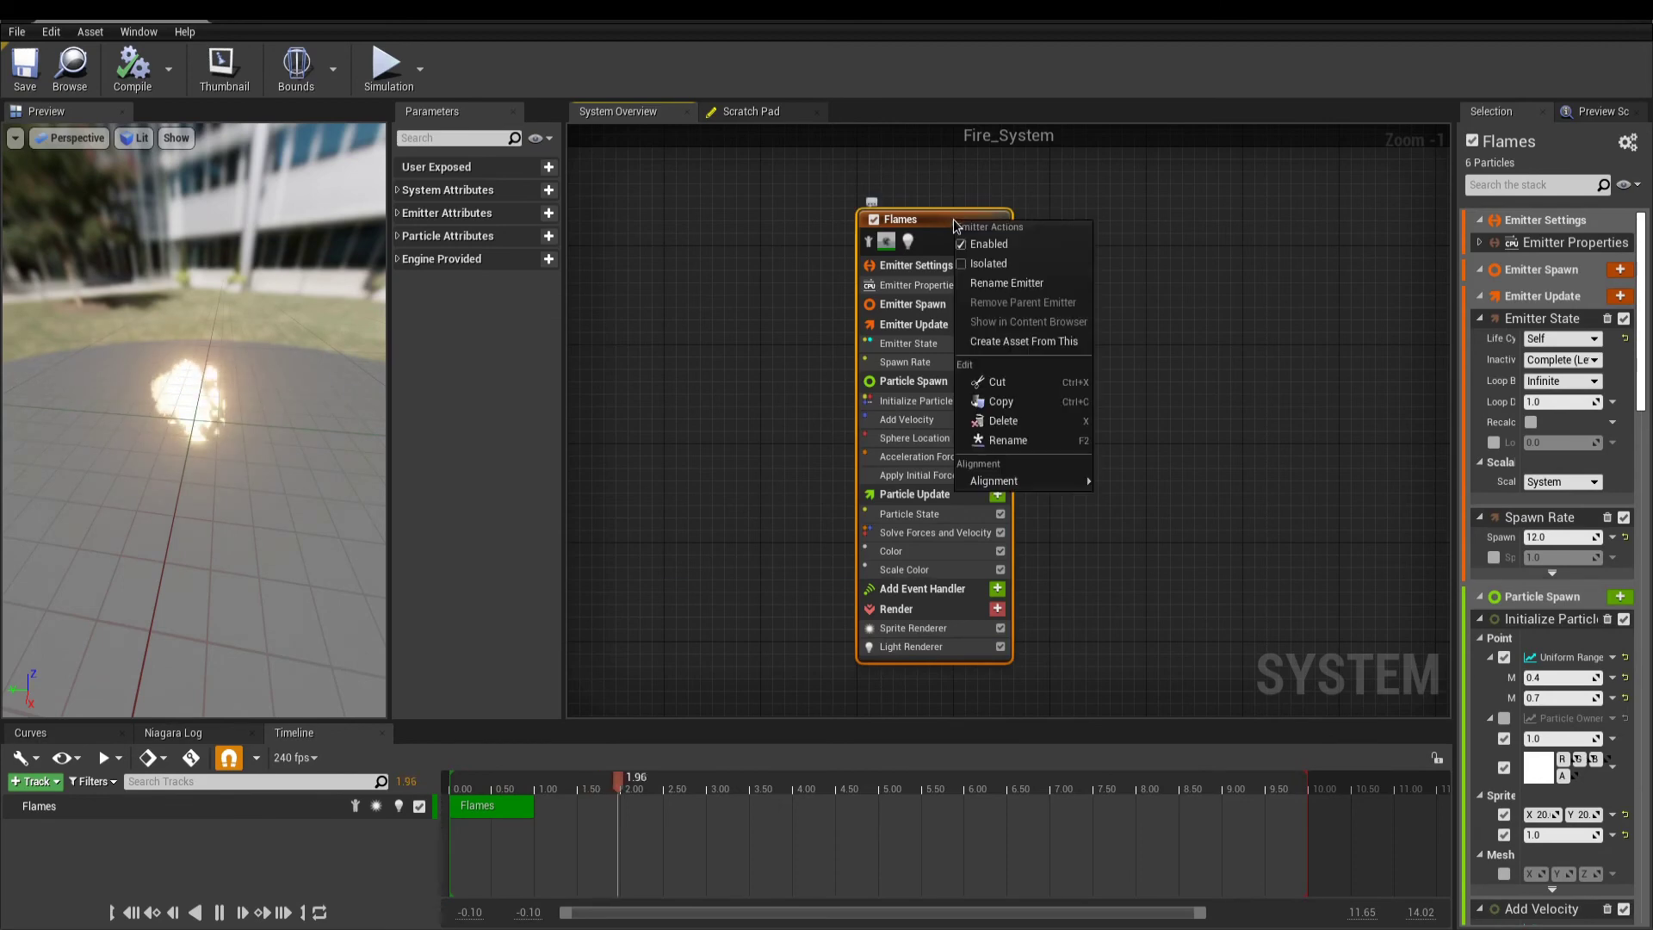
click(1044, 341)
key(Return)
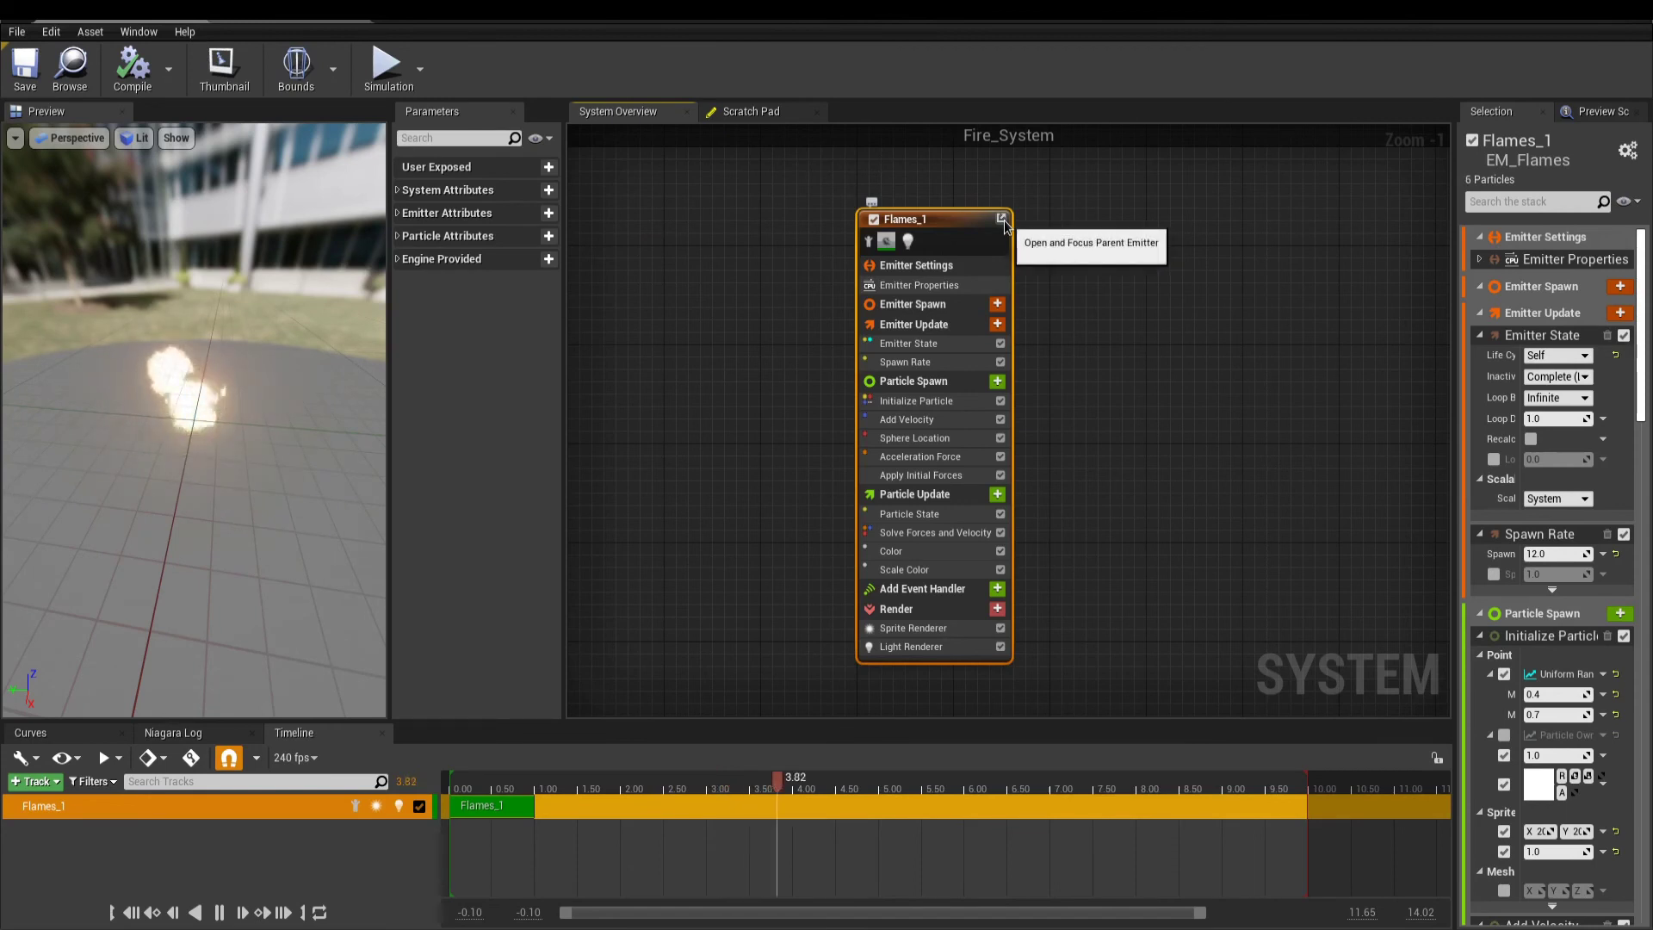
- Add a Torus Location module to the Particle Spawn group of the parent emitter EM_Flames and apply the change
click(1004, 220)
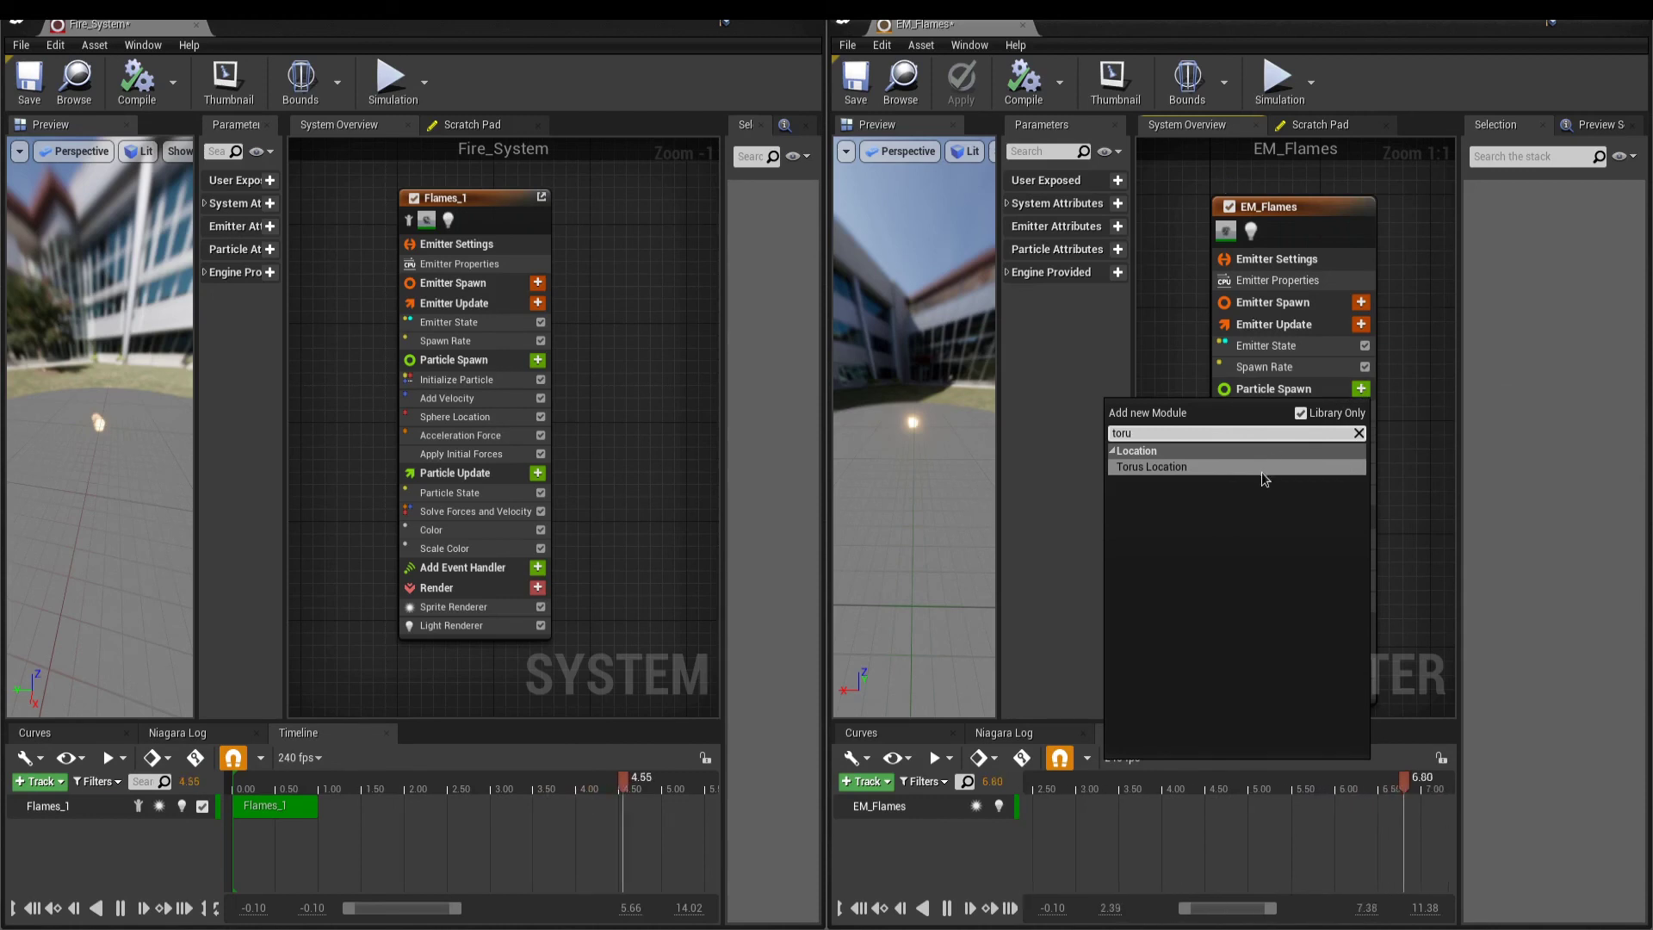
click(1264, 468)
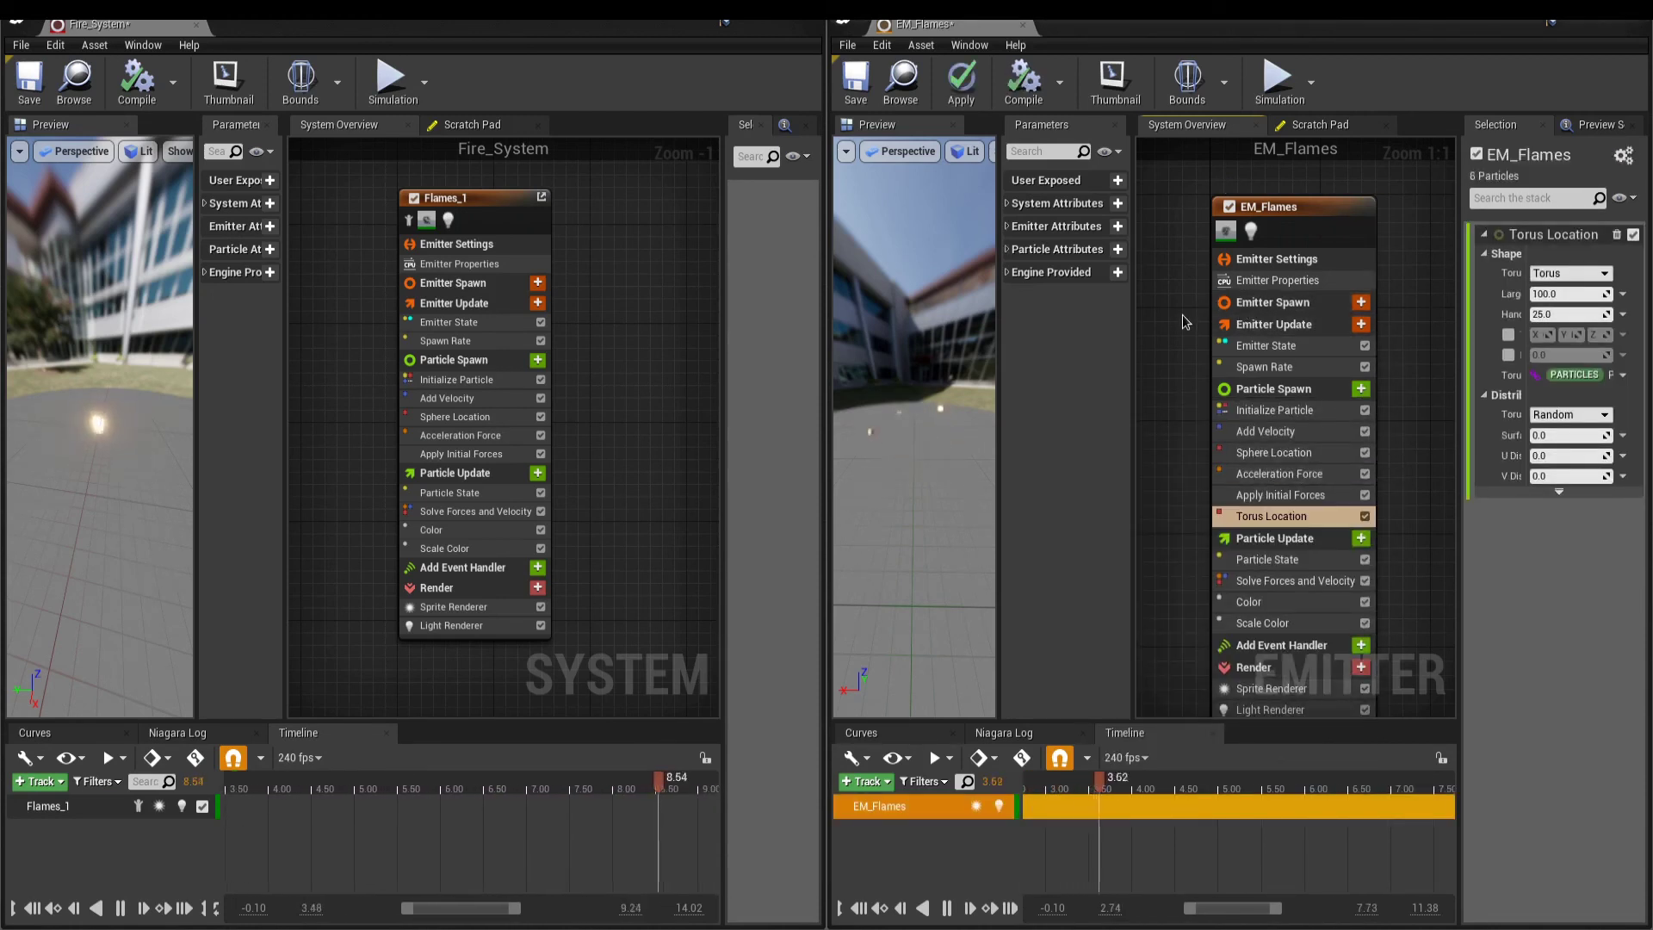
click(960, 75)
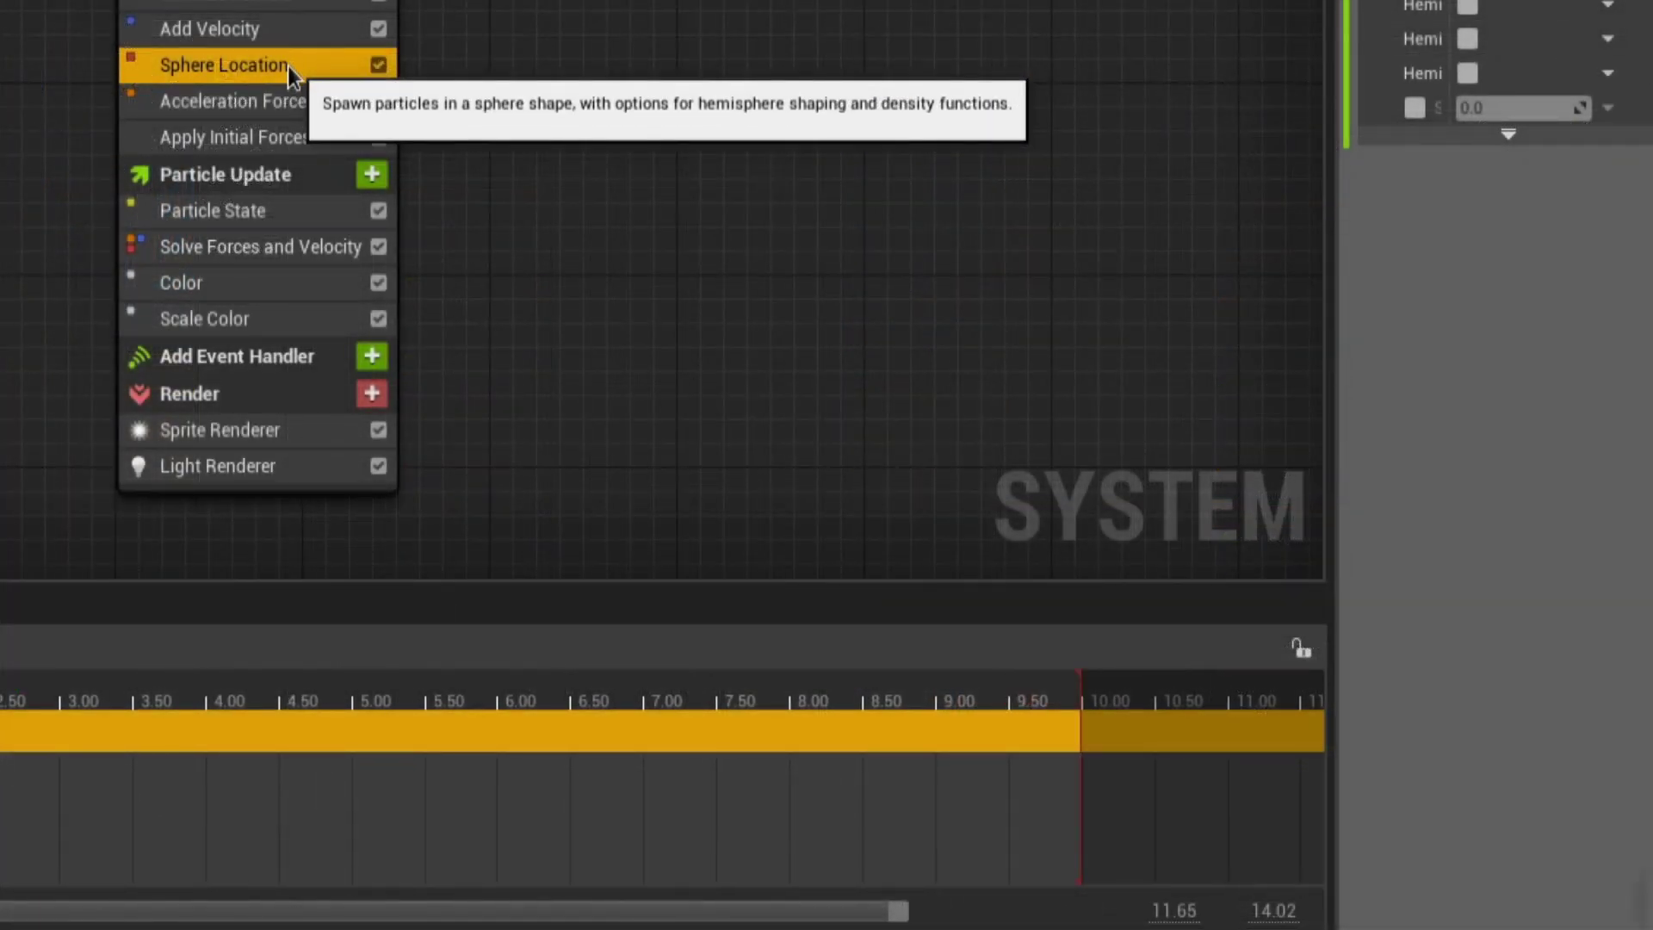
- Delete the Sphere Location module from the parent emitter EM_Flames and apply the change
key(Delete)
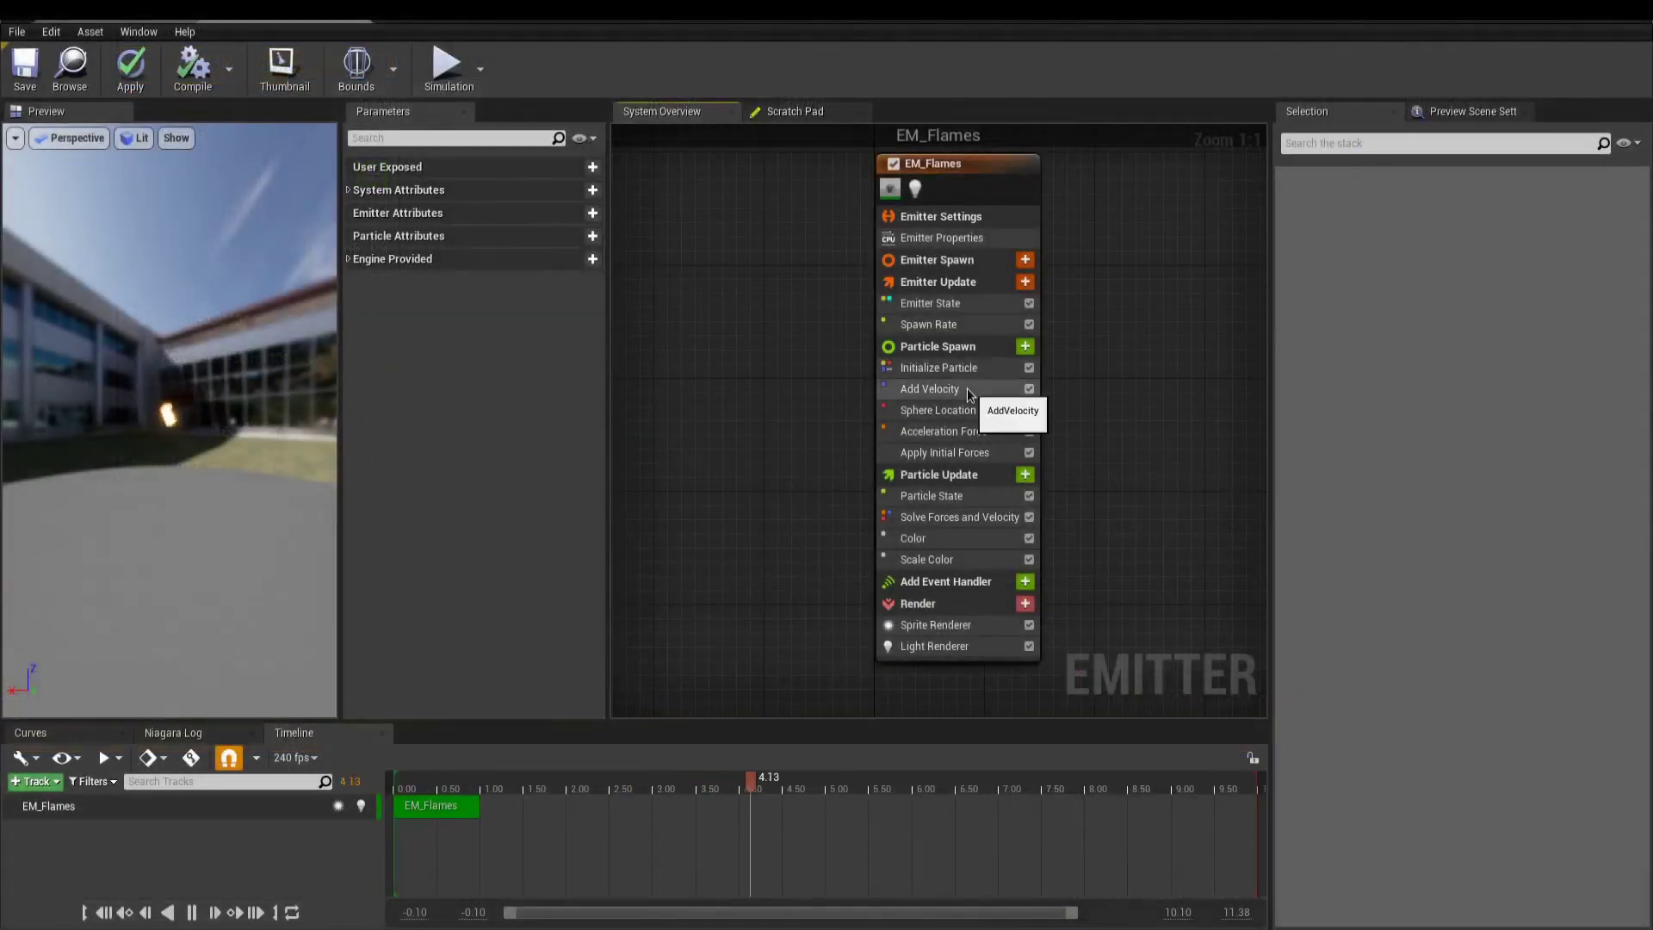
click(929, 388)
click(937, 409)
key(Delete)
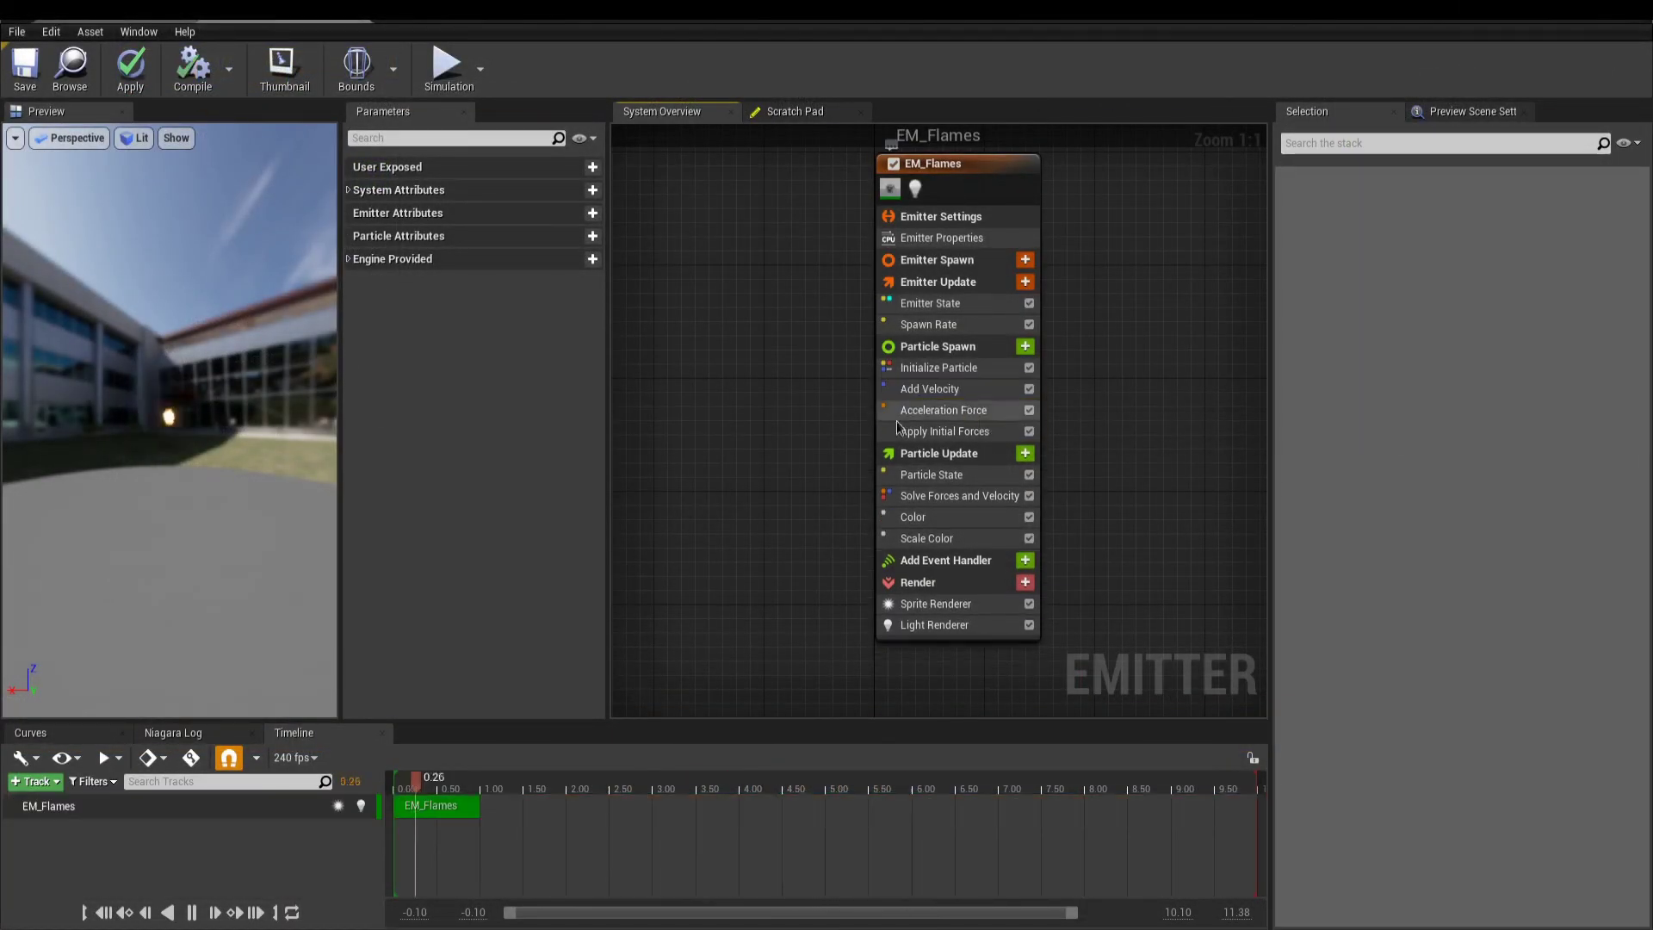
click(139, 76)
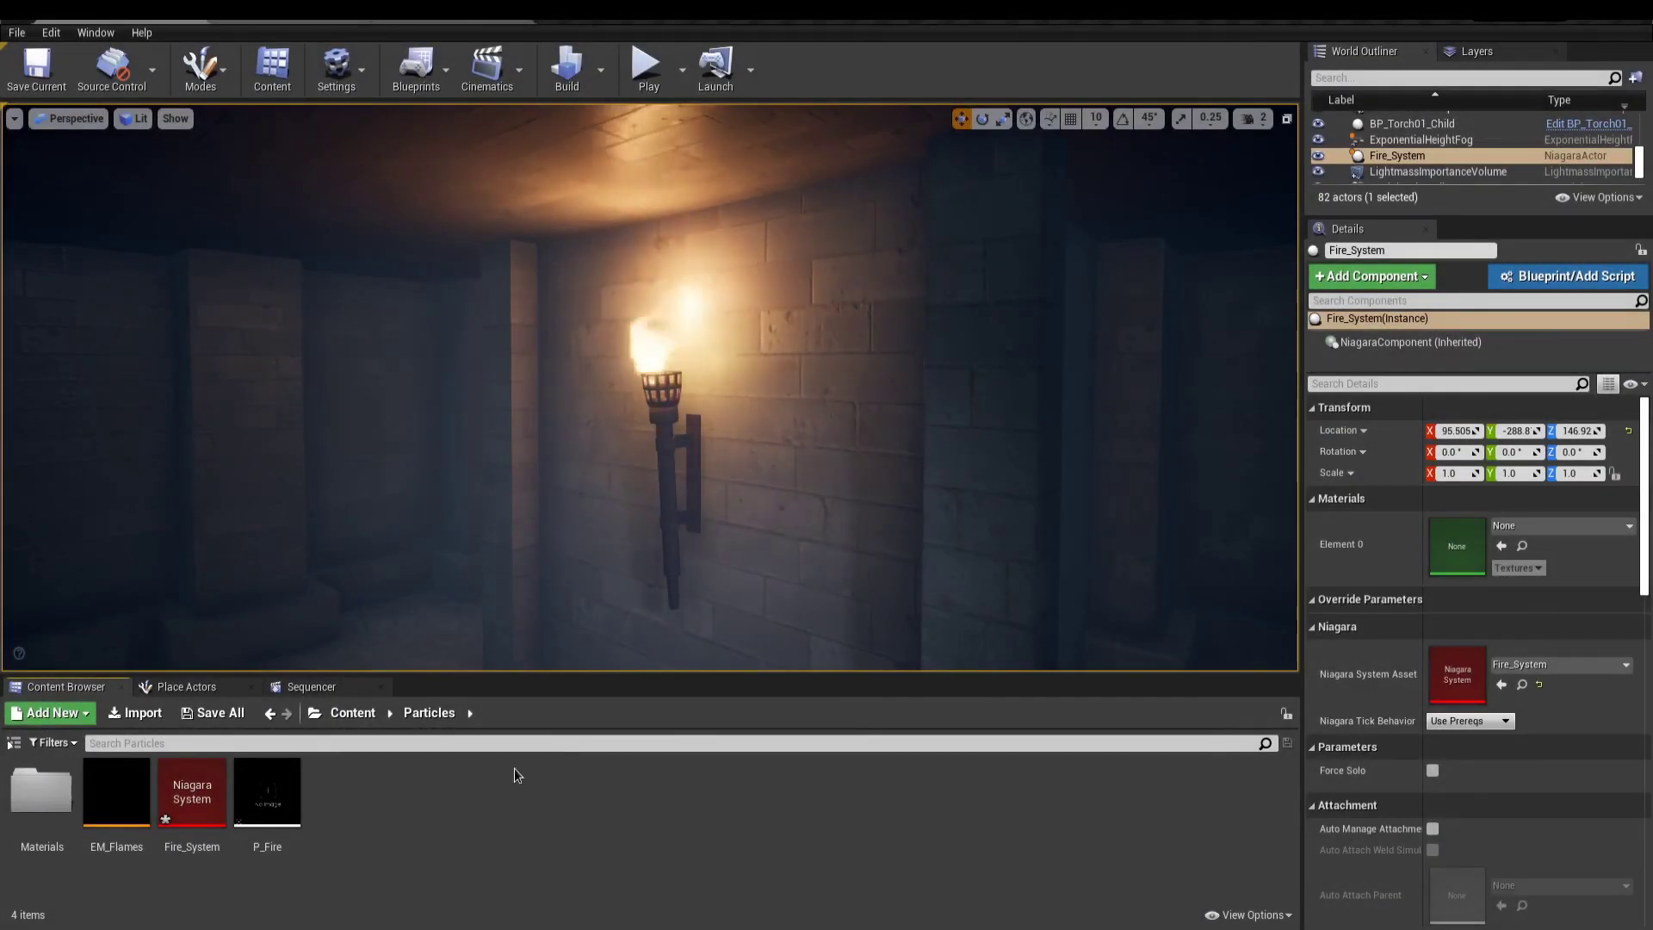
- Create a Niagara Emitter named EM_Smoke in the Particles folder as a copy of the existing EM_Flames emitter
right_click(511, 769)
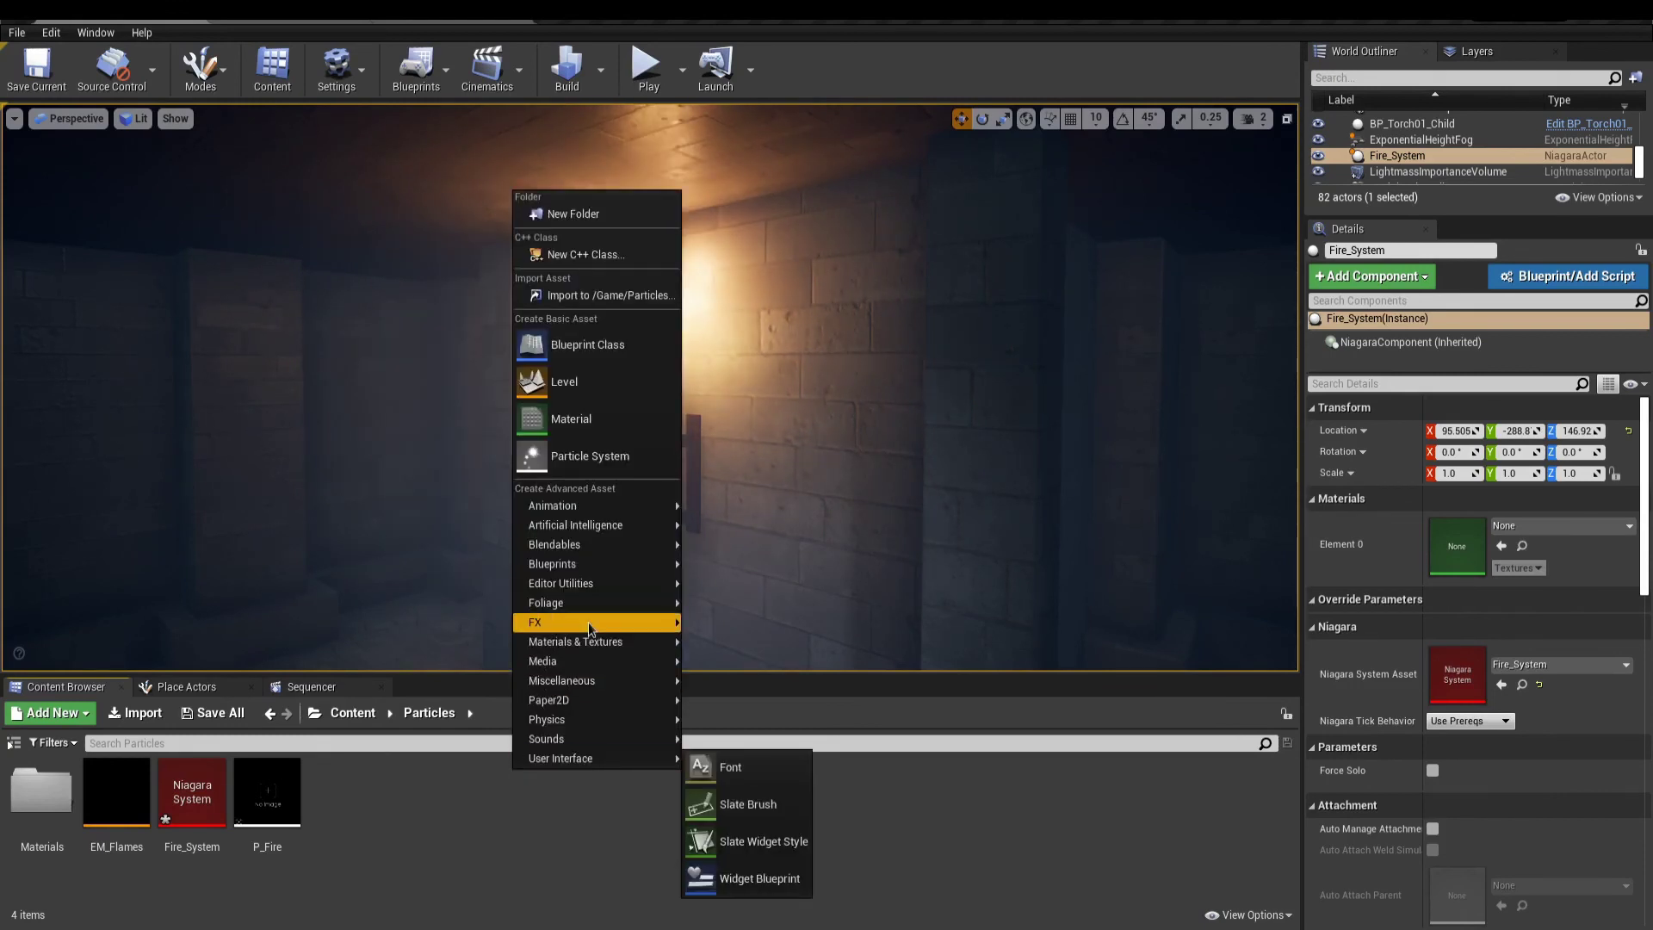
mouse_move(587, 621)
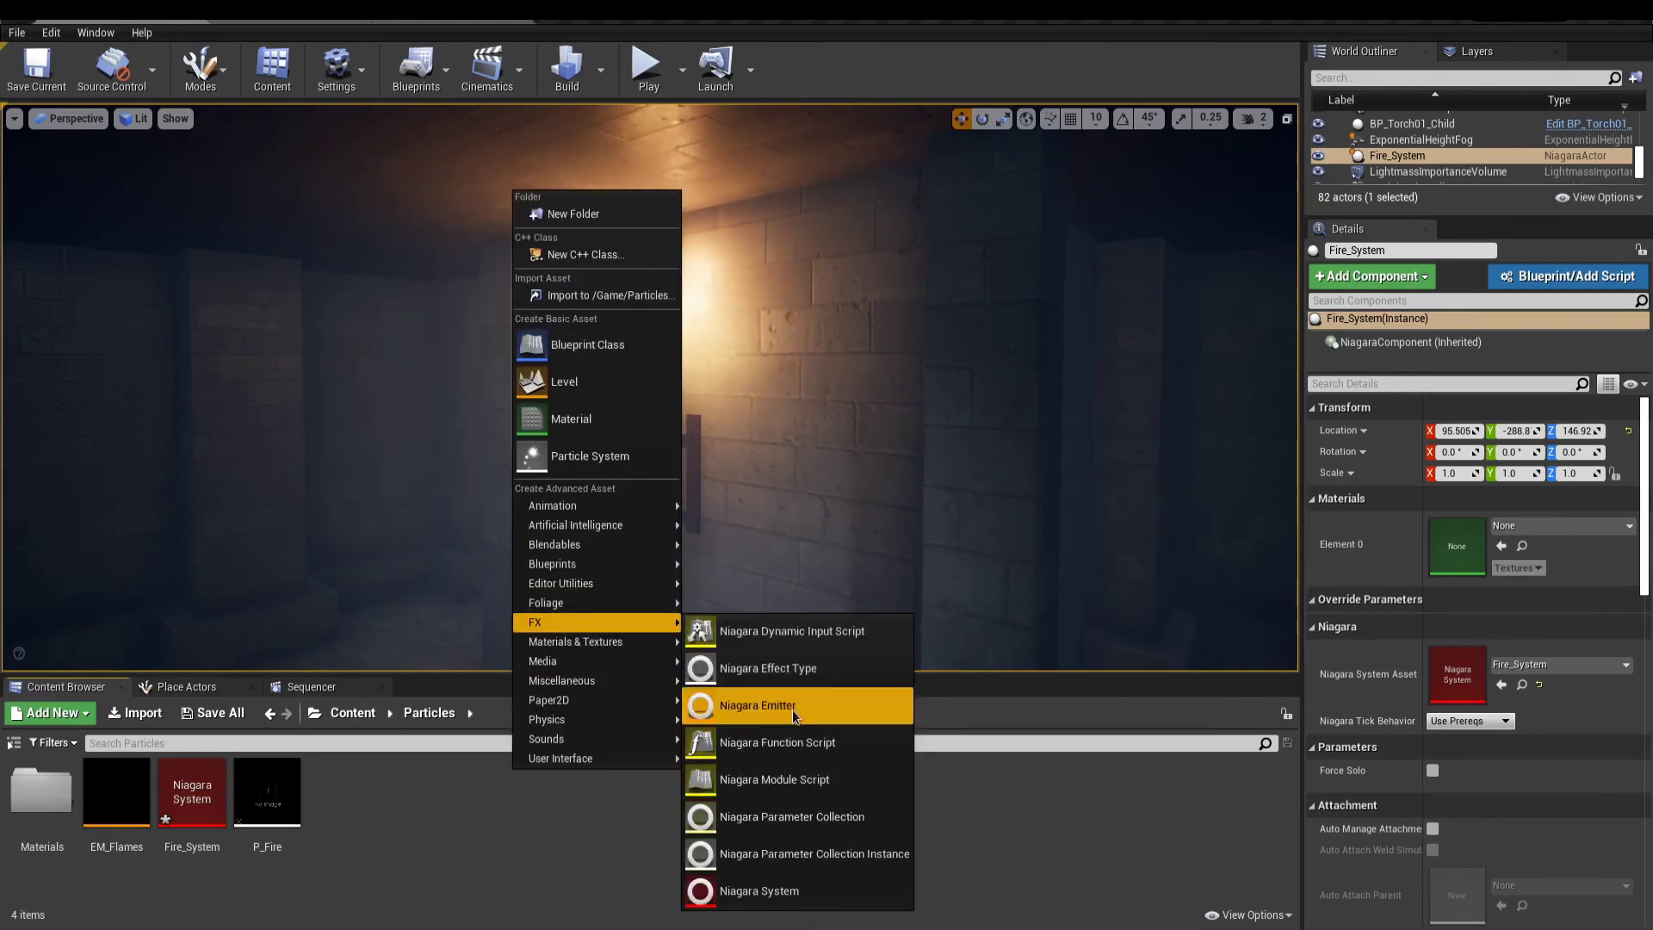
click(751, 710)
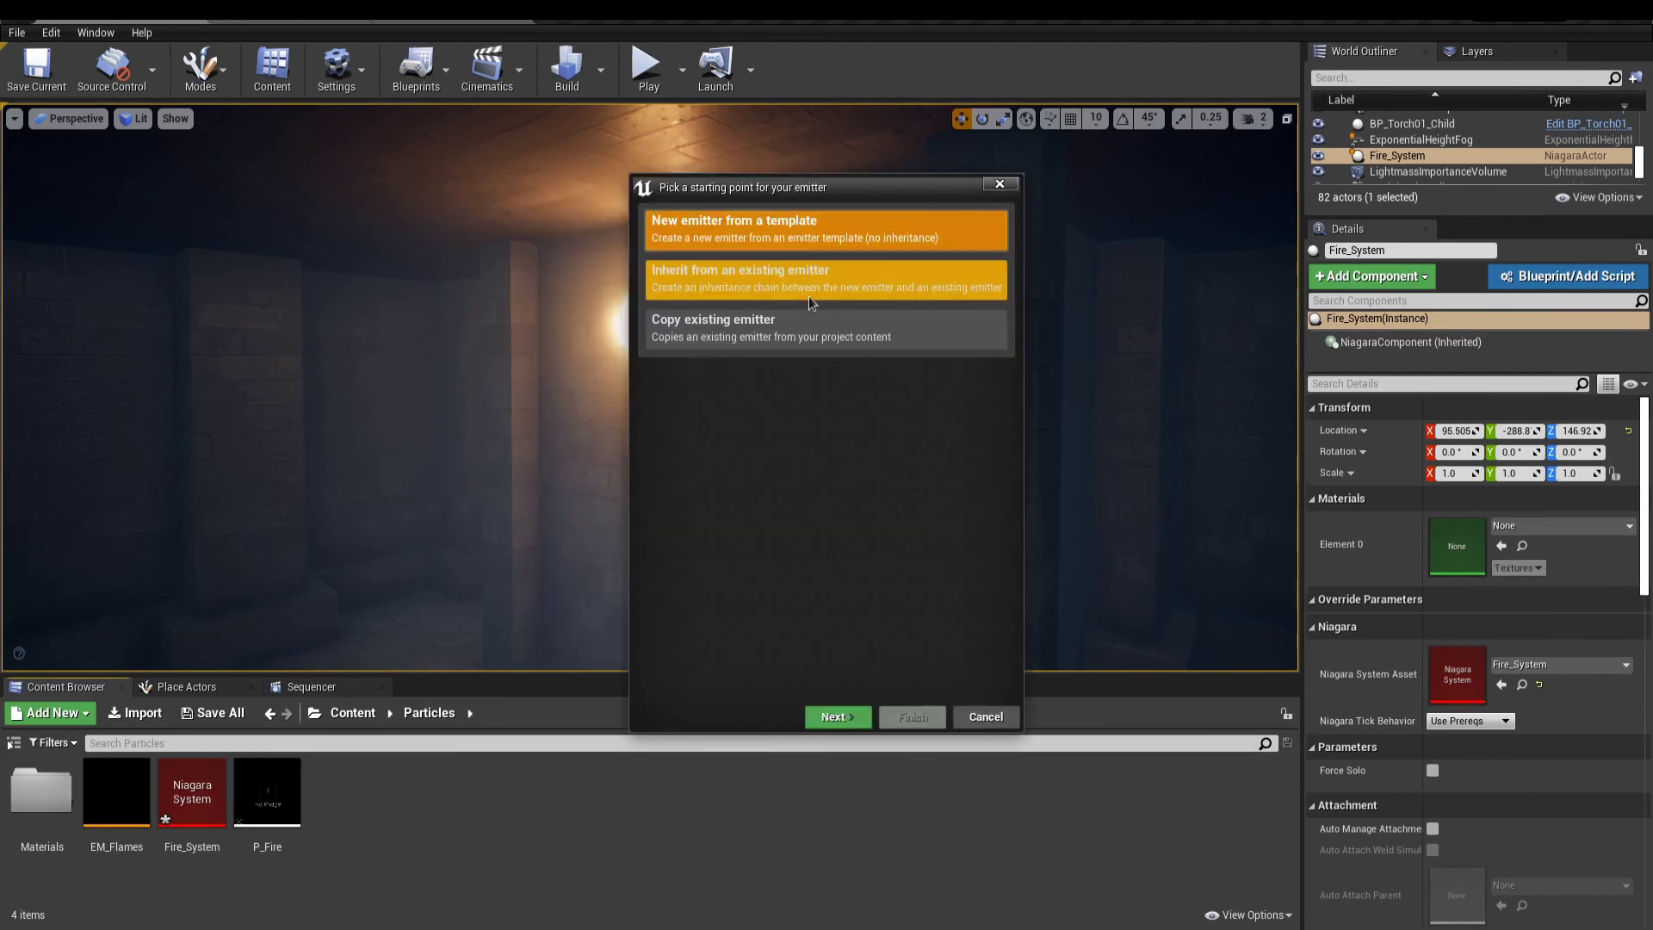
click(819, 334)
click(833, 719)
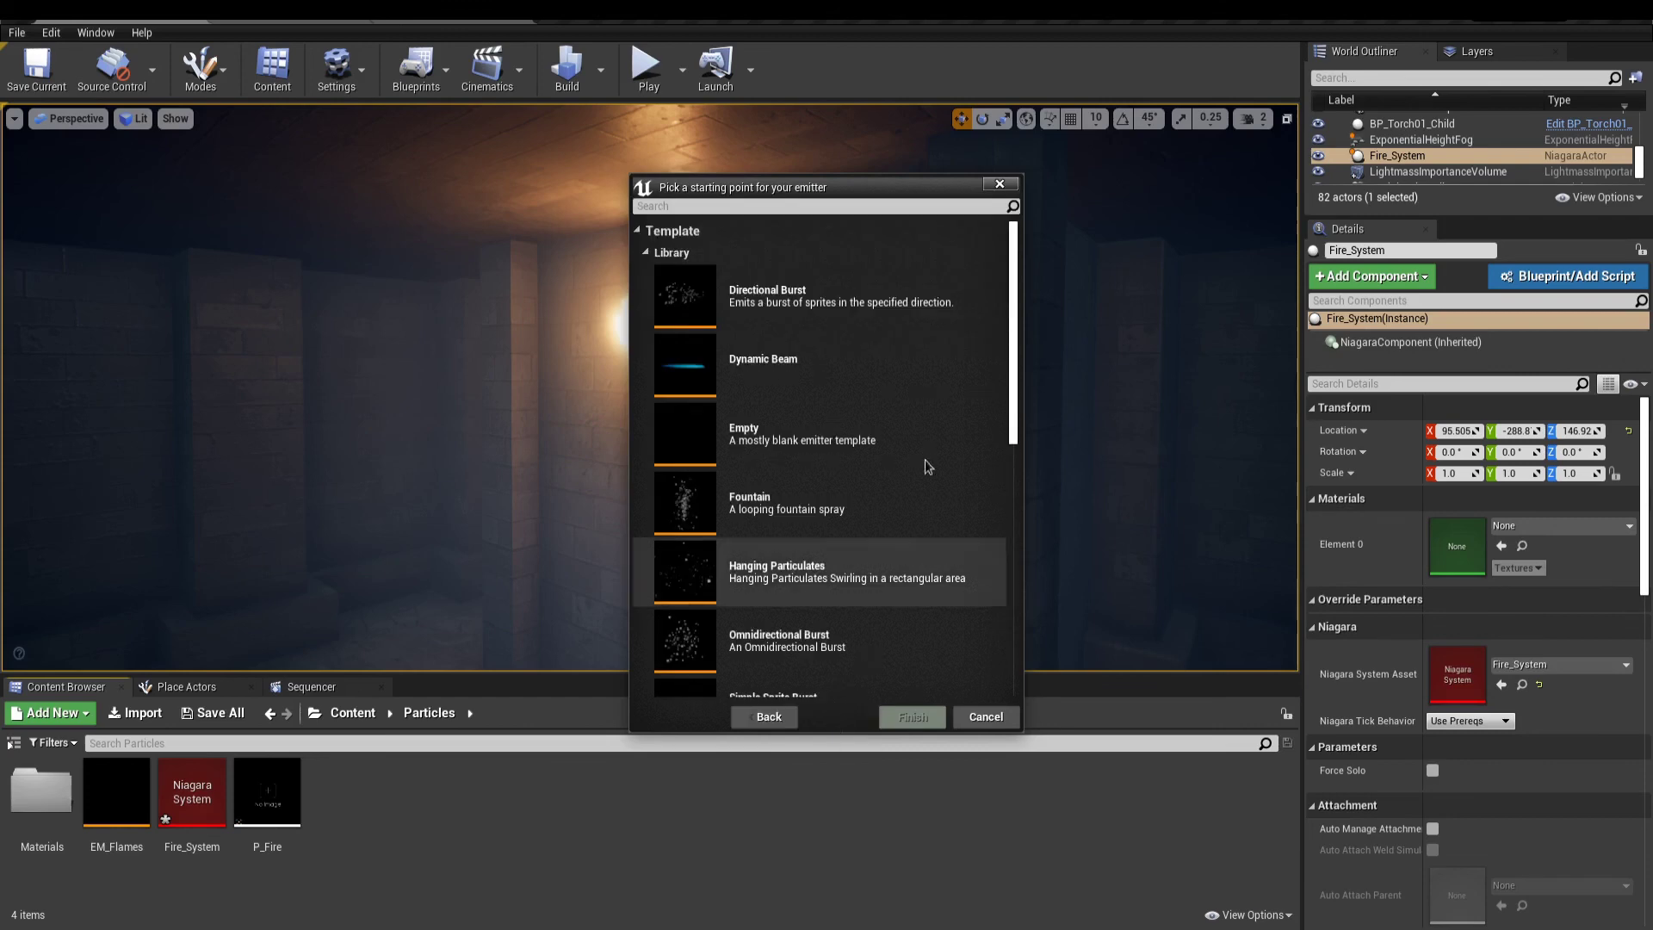
scroll(838, 498, down, 8)
click(837, 500)
click(911, 716)
text(EM_Smoke)
key(Return)
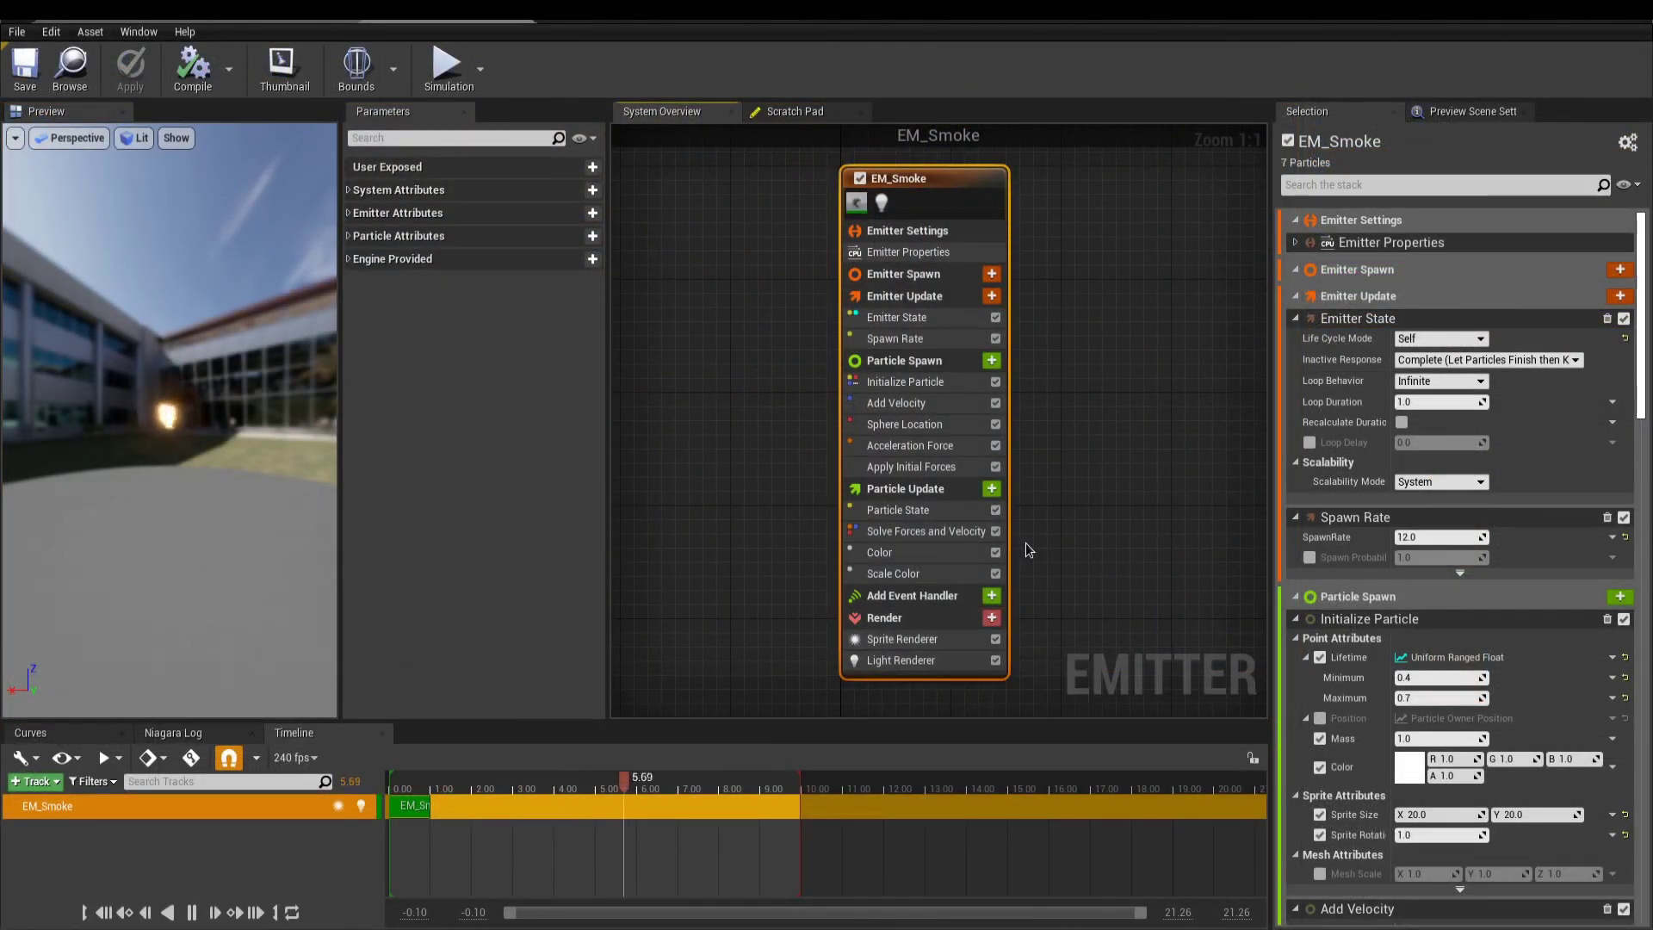
- Set EM_Smoke's Sprite Renderer Sub Image Size to 8 by 8 and enable Sub UV Blending
click(961, 617)
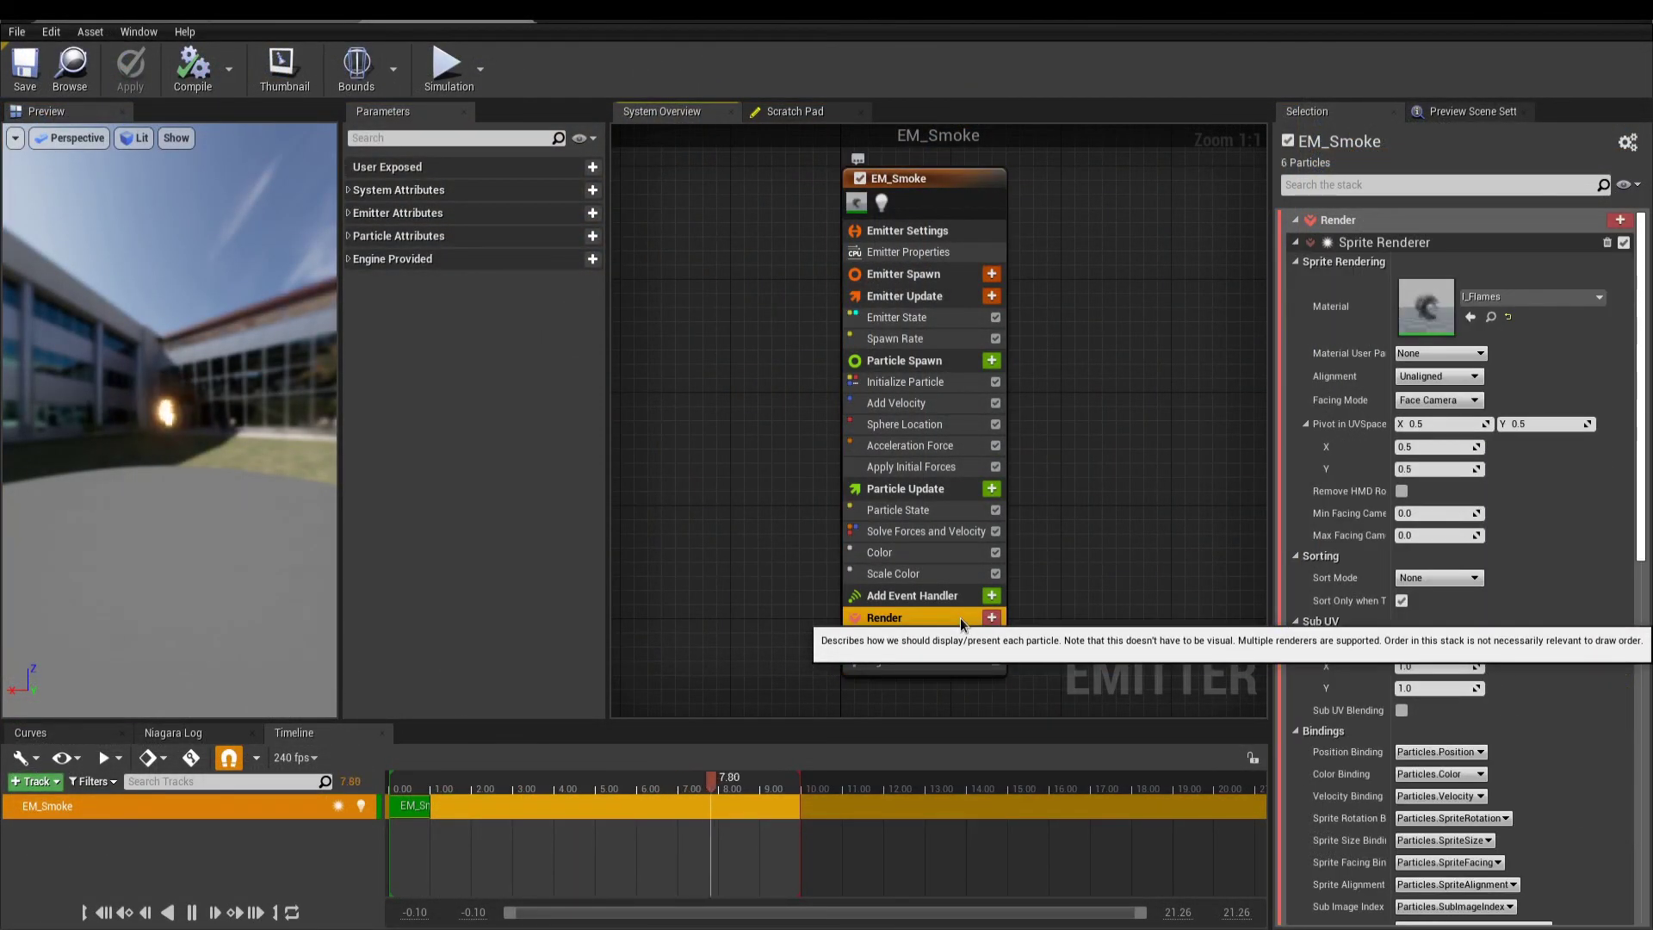
click(1438, 666)
text(8)
key(Tab)
text(8)
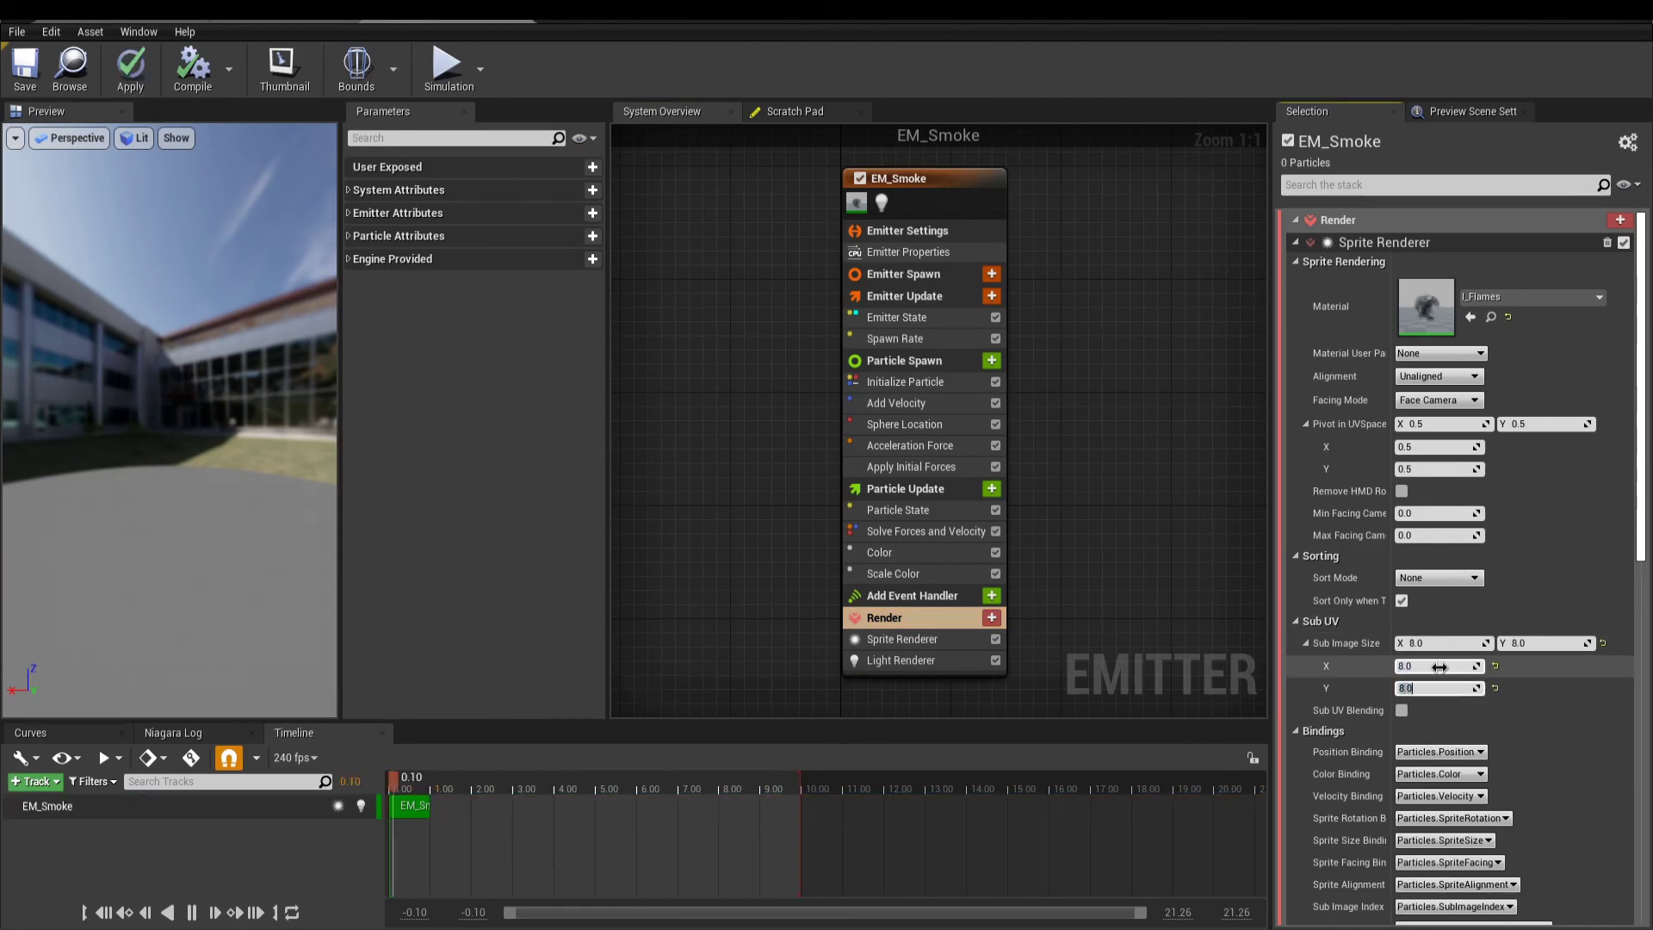
key(Return)
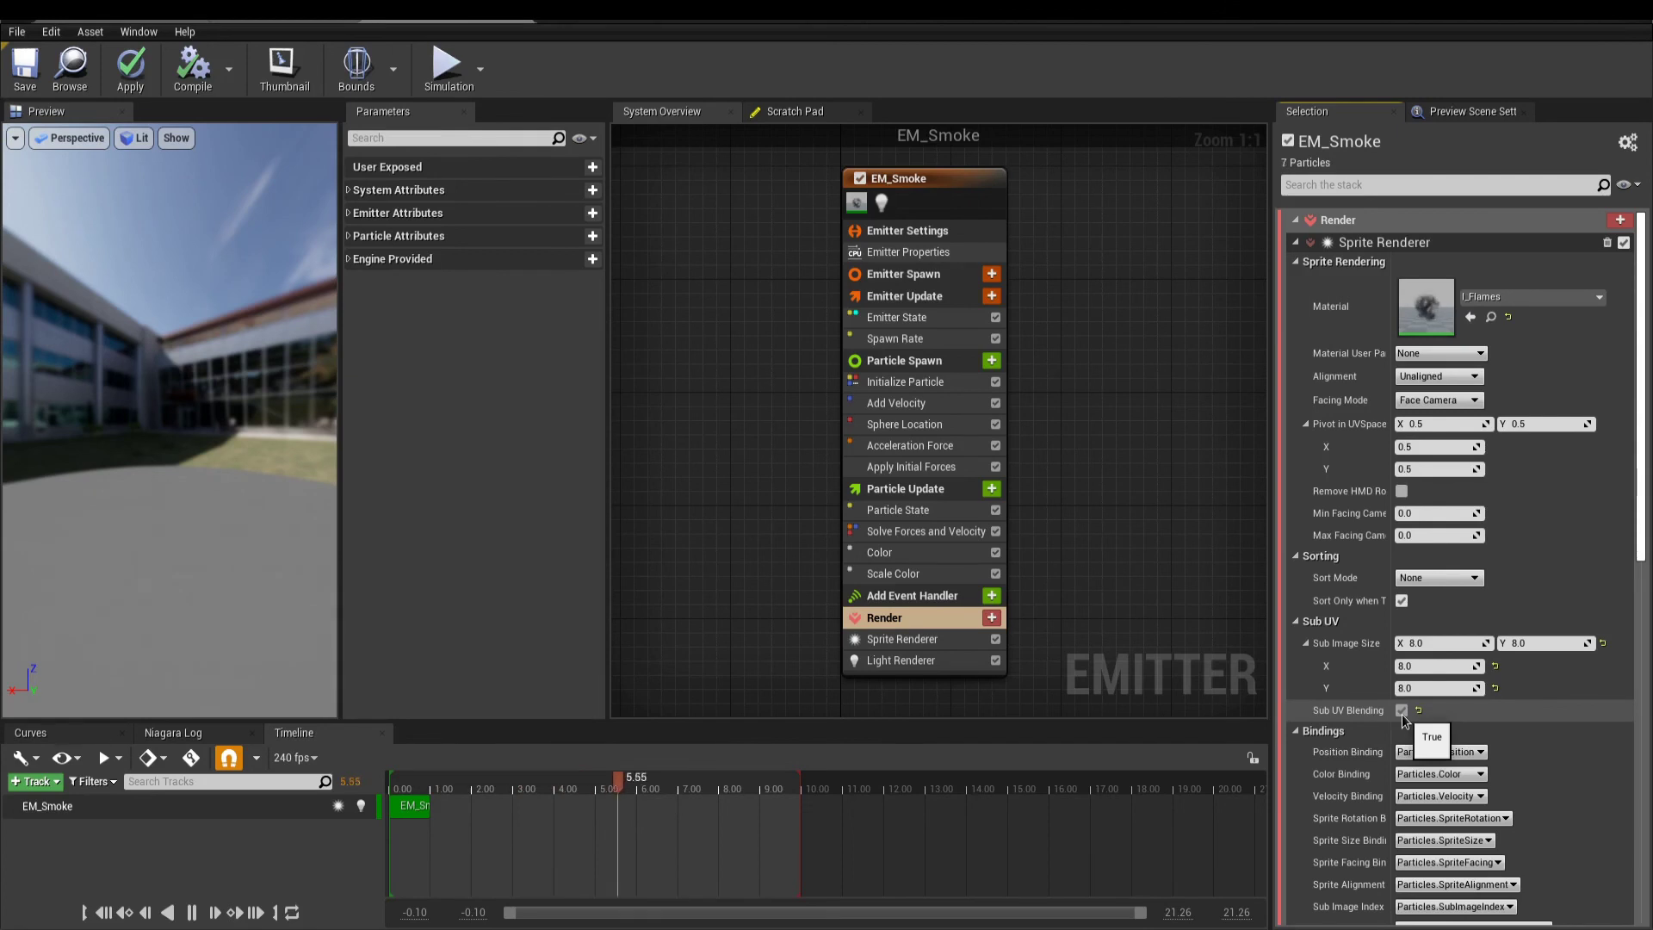
- Add a Sub UVAnimation module to EM_Smoke's Particle Update group
click(991, 489)
text(sub)
click(870, 567)
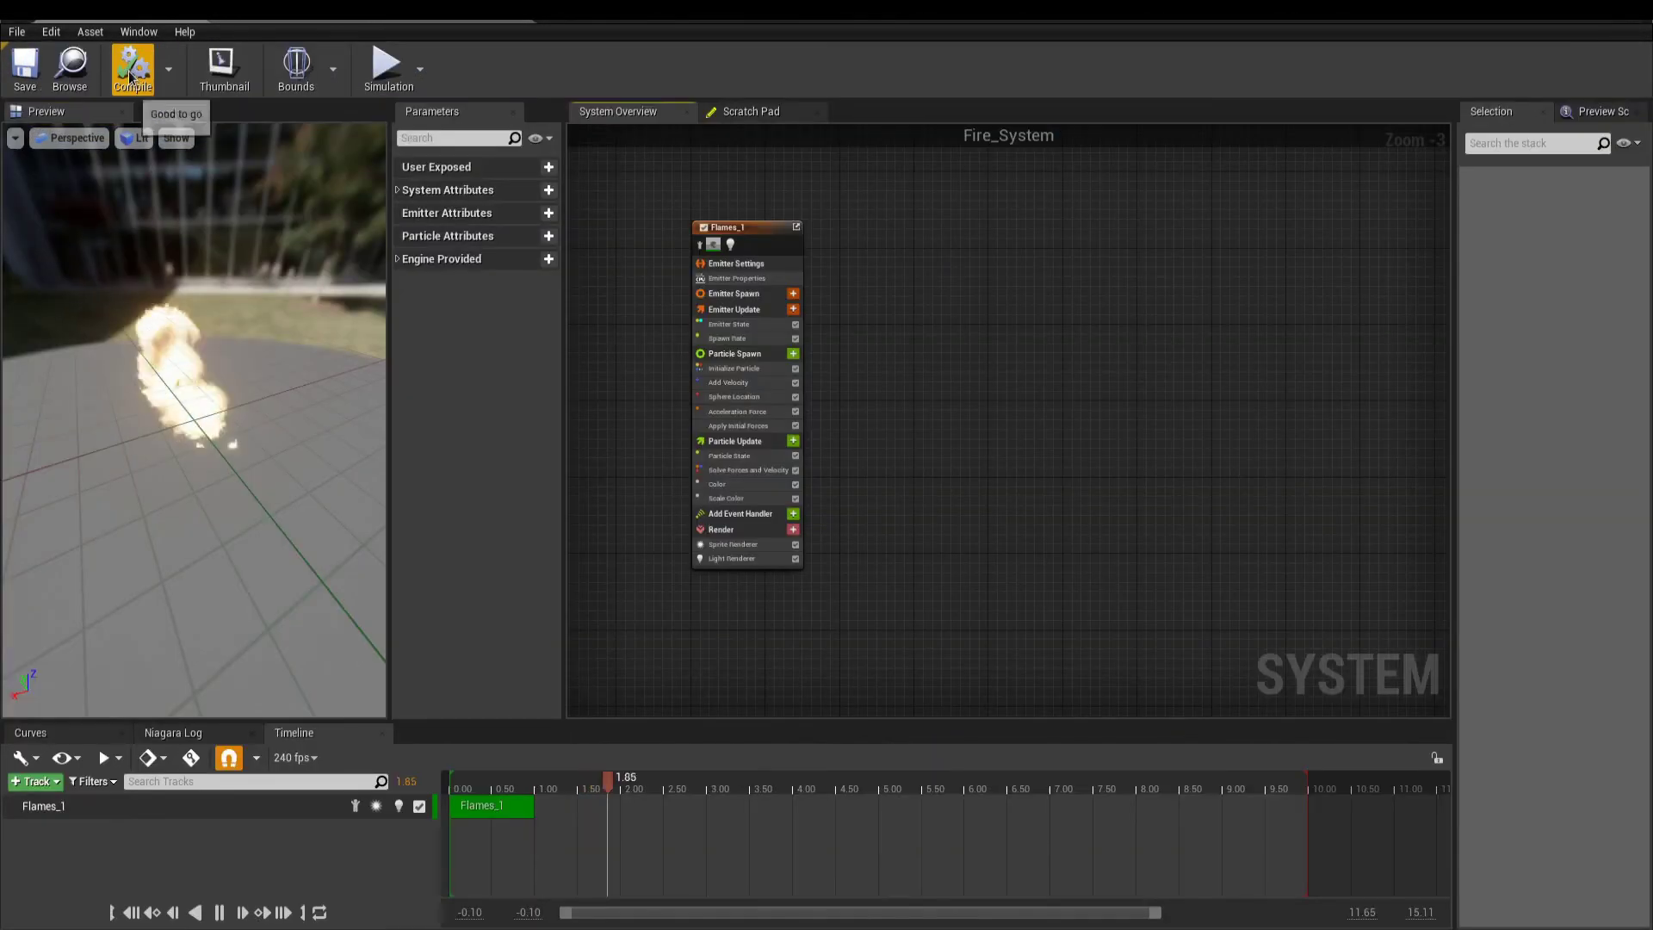
- Add the EM_Smoke emitter to Fire_System beside the Flames_1 emitter
scroll(979, 367, up, 1)
right_click(988, 301)
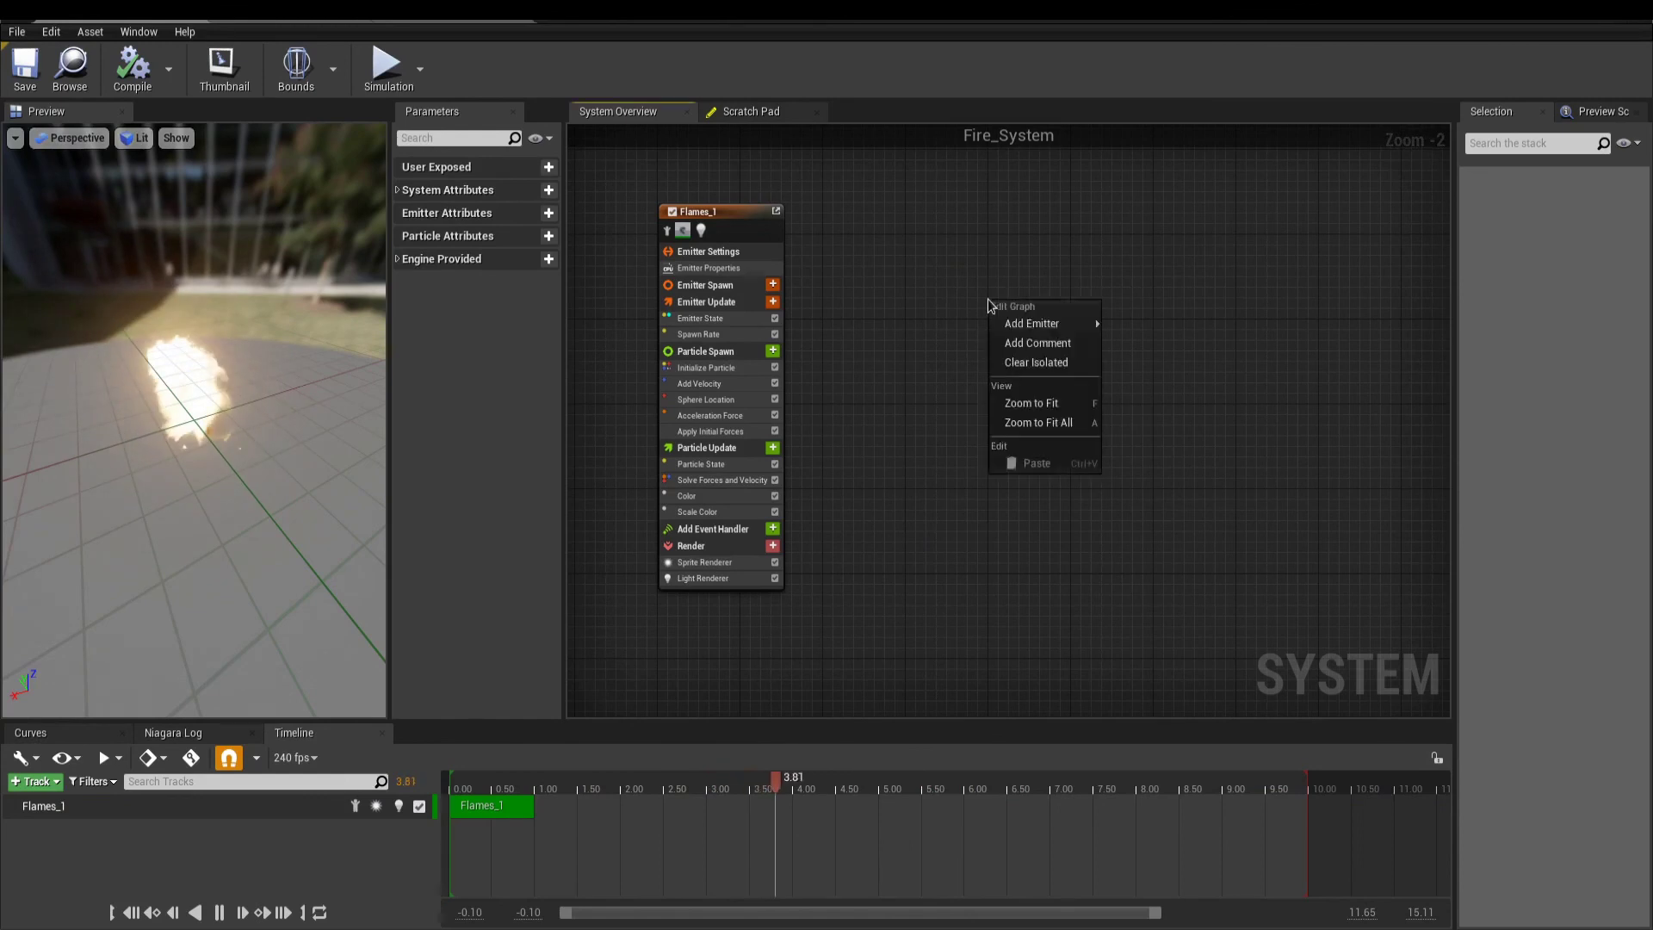
mouse_move(1055, 332)
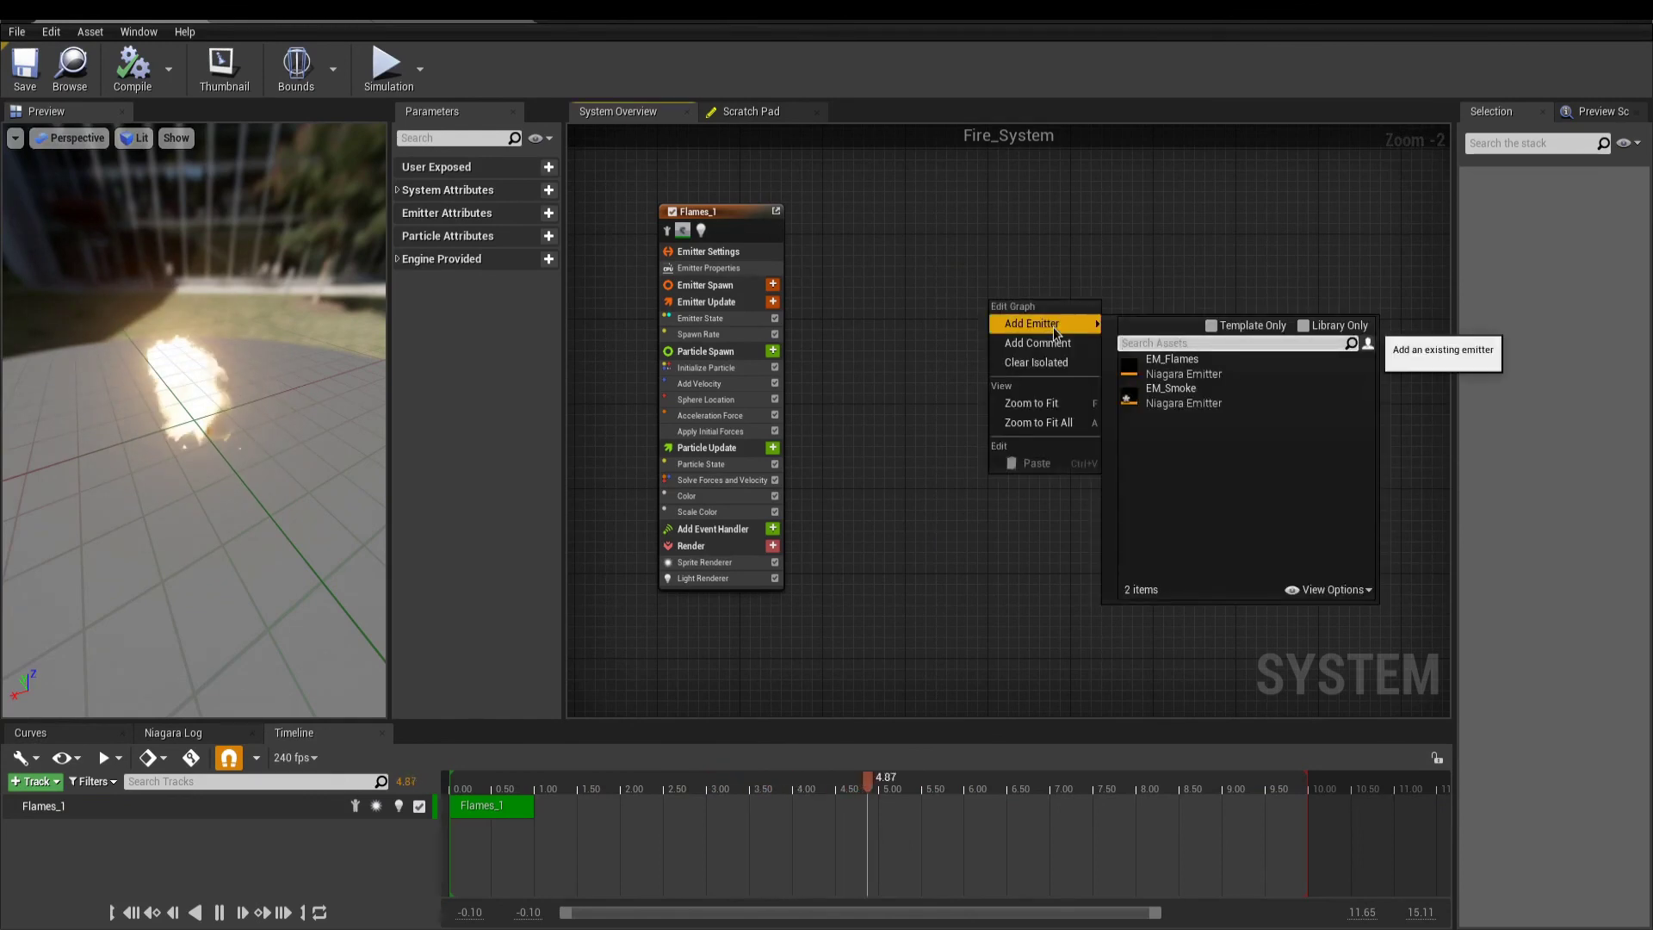
click(1181, 401)
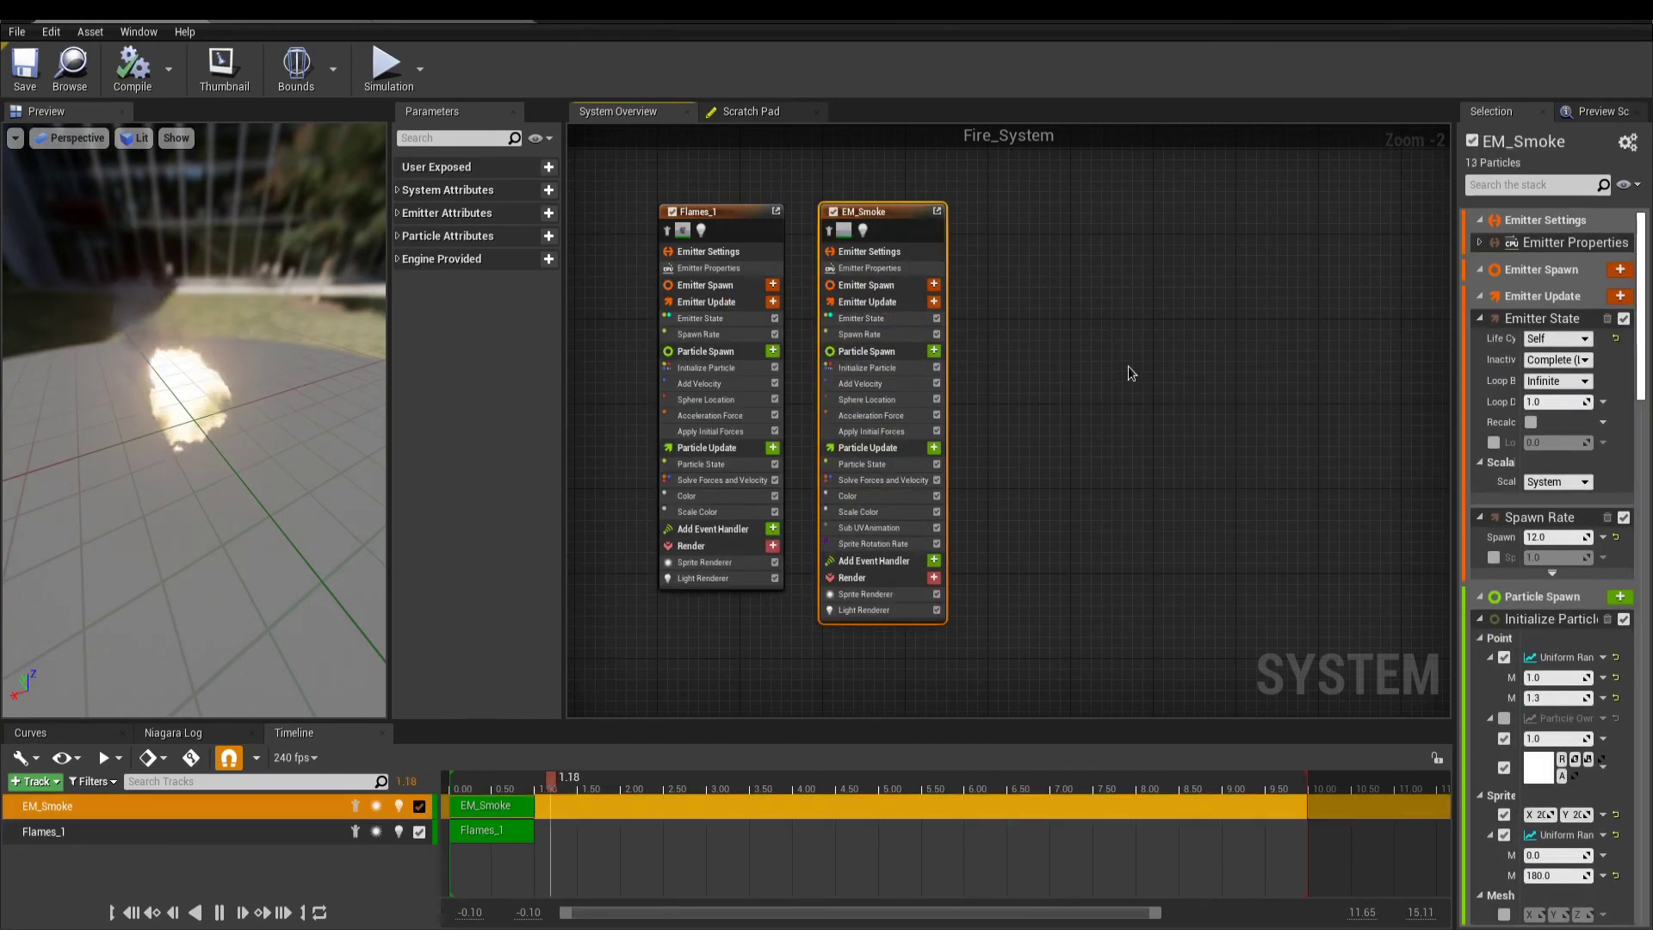
click(1122, 364)
scroll(943, 257, up, 2)
right_drag(1055, 274, 1166, 267)
scroll(1166, 267, down, 1)
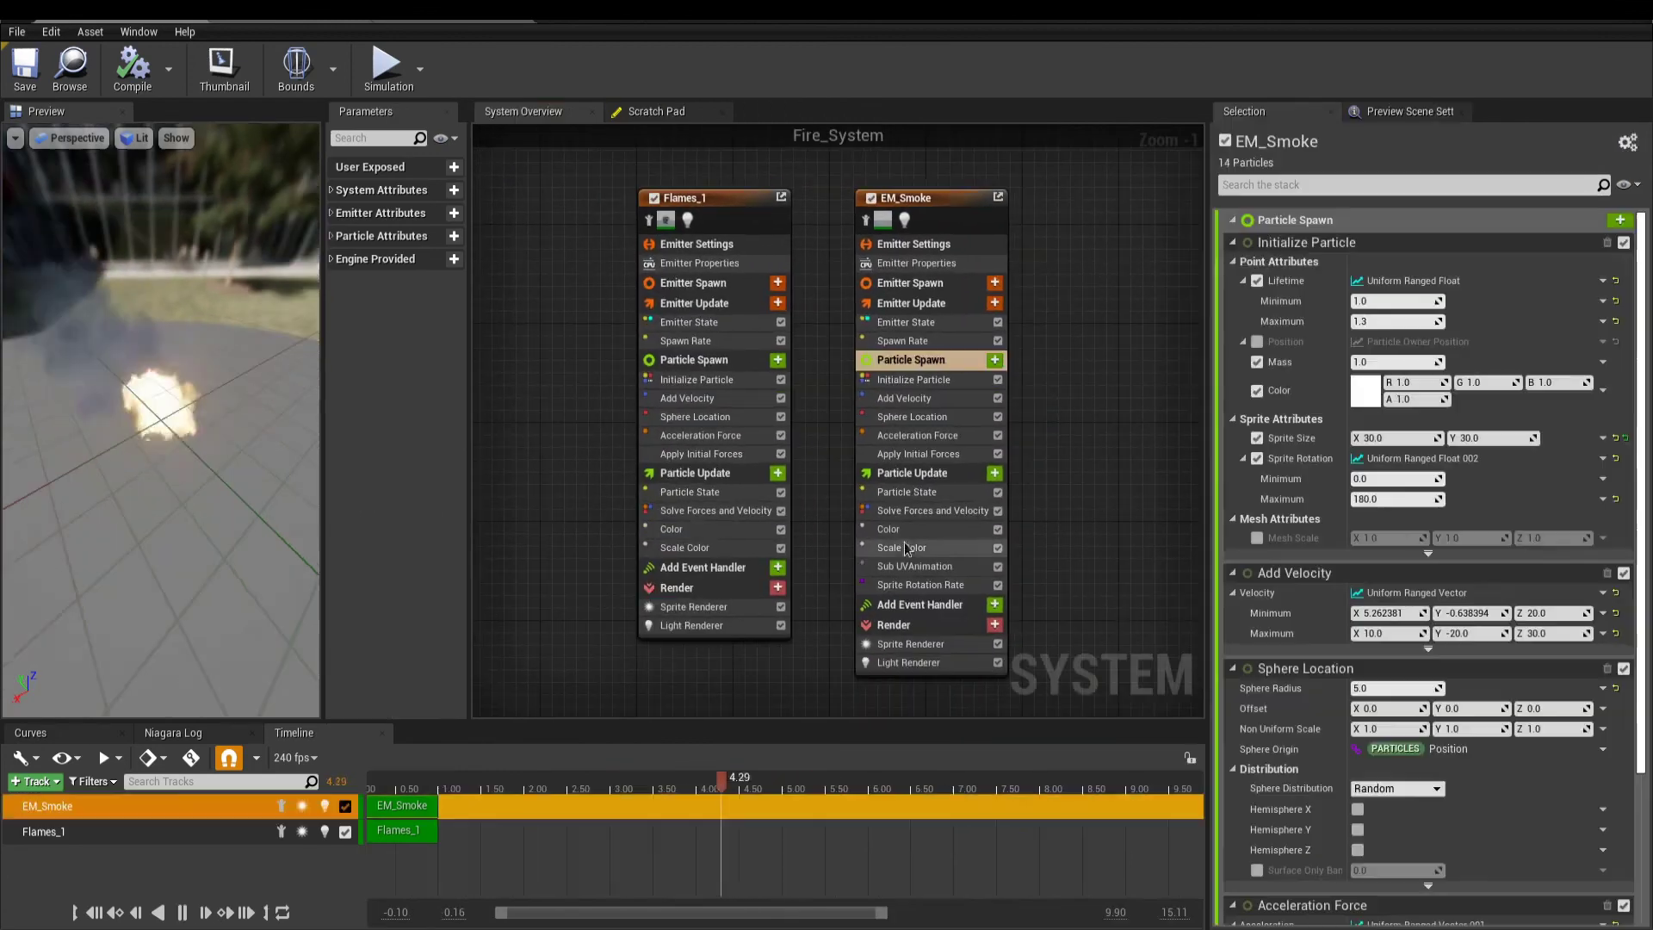
- Open the script behind EM_Smoke's Scale Color module, examine its node graph, and return to the EM_Smoke emitter's preview
click(912, 549)
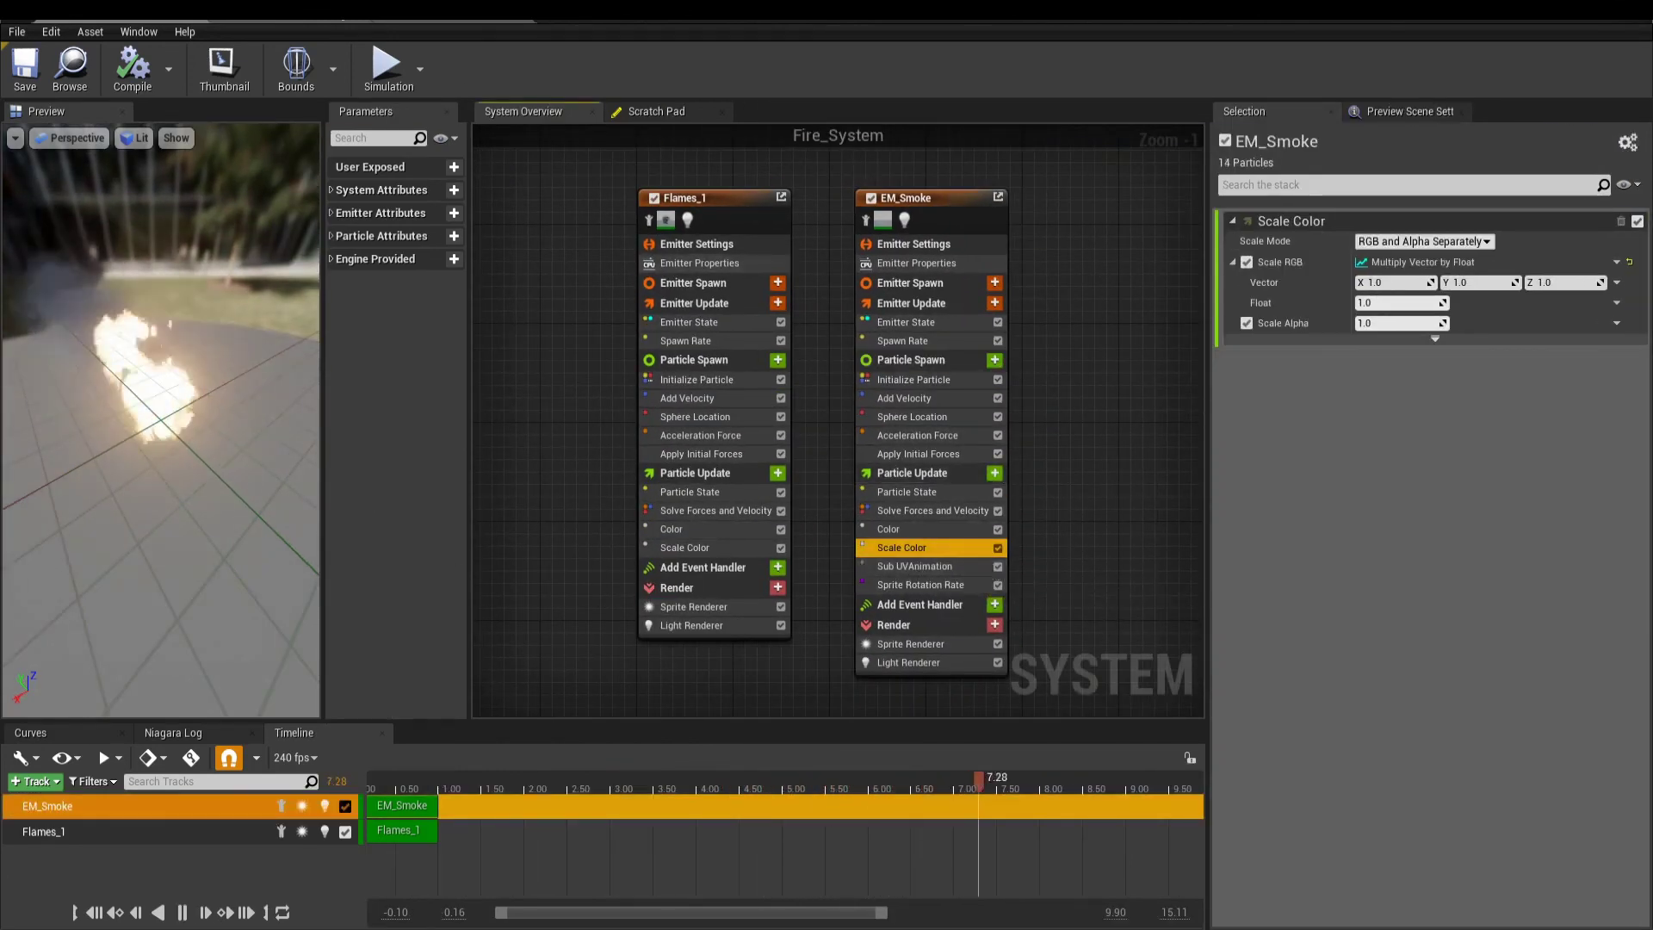
click(372, 21)
click(130, 65)
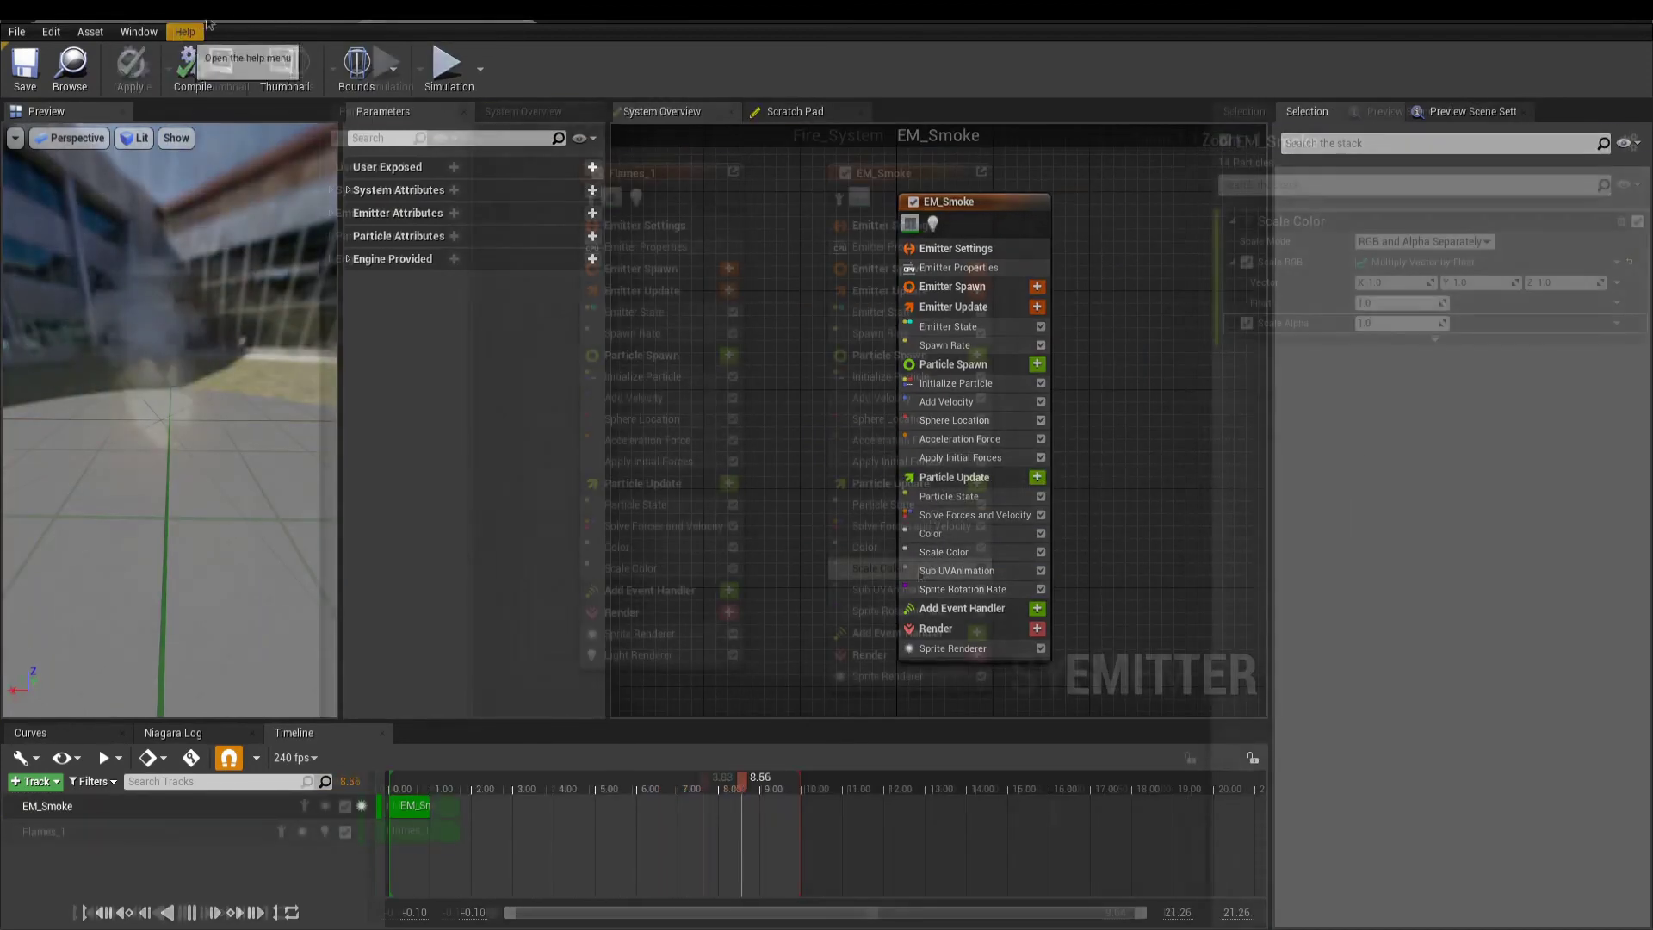
double_click(916, 570)
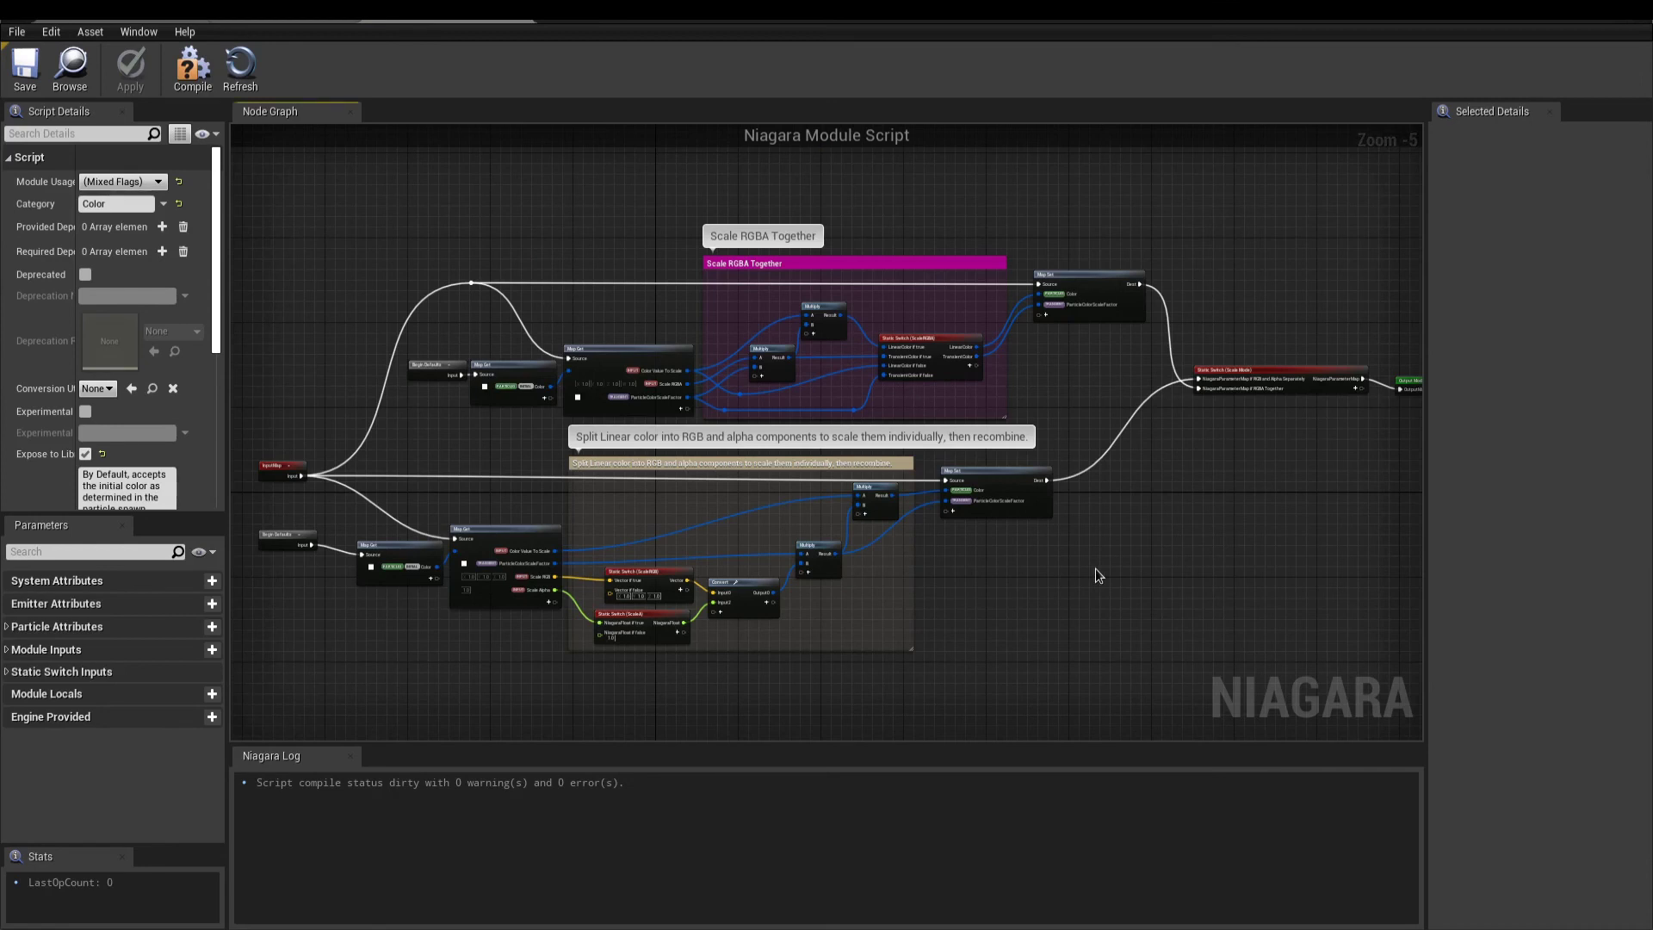
mouse_move(1258, 560)
right_down()
mouse_move(1012, 578)
mouse_move(1269, 548)
right_up()
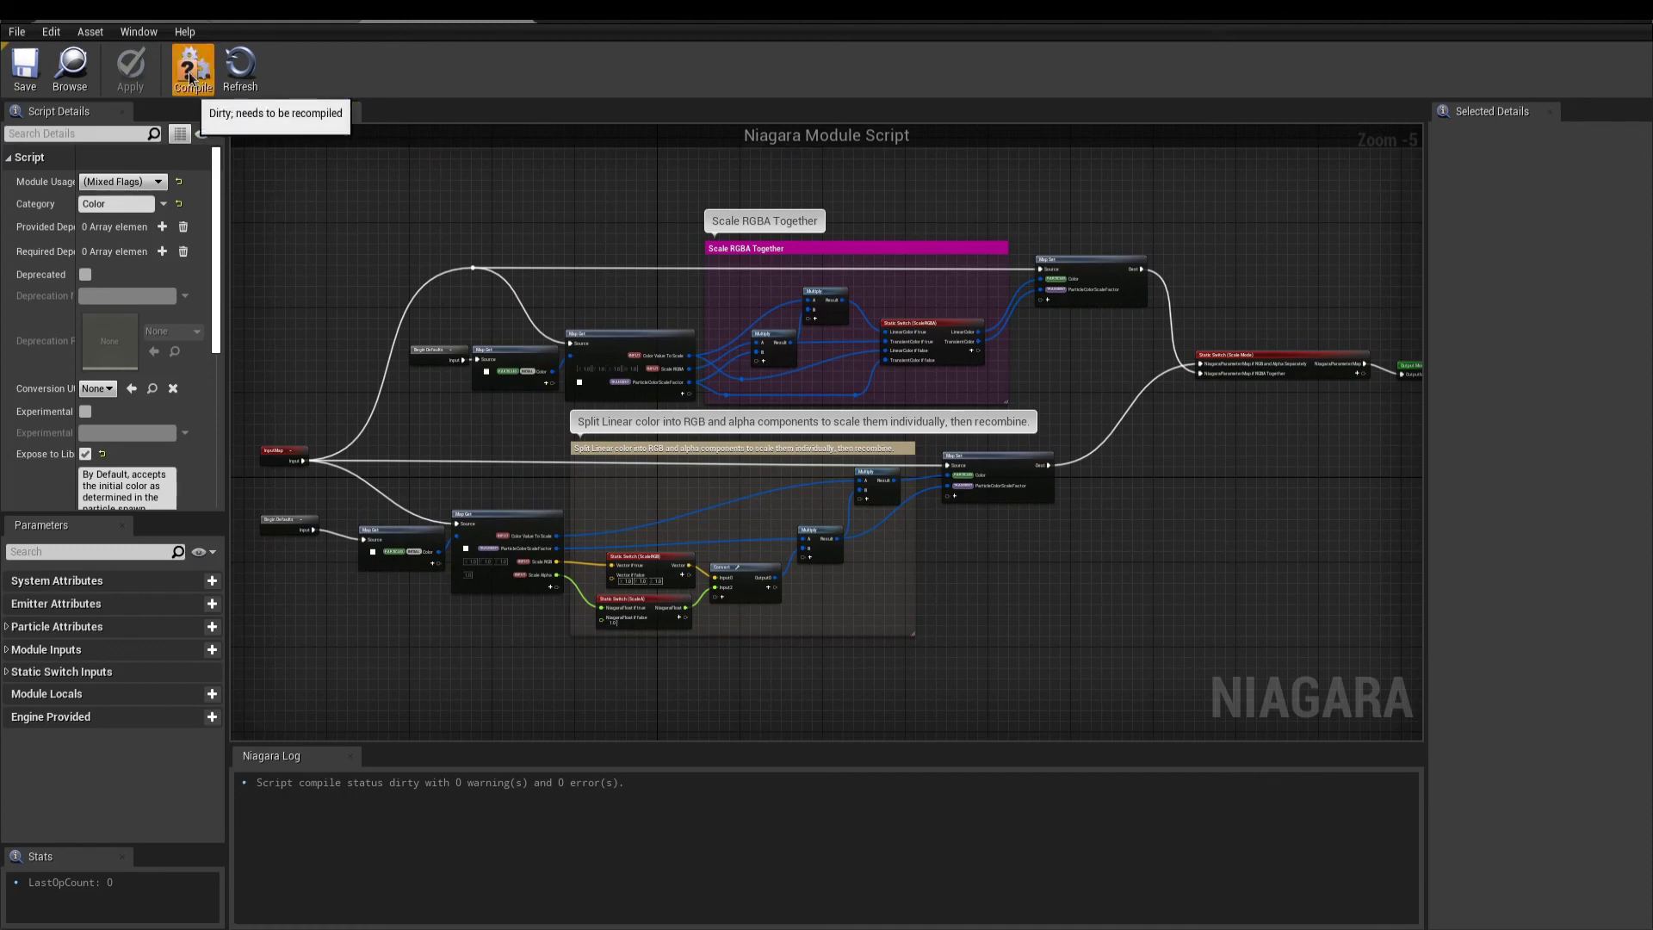
click(516, 25)
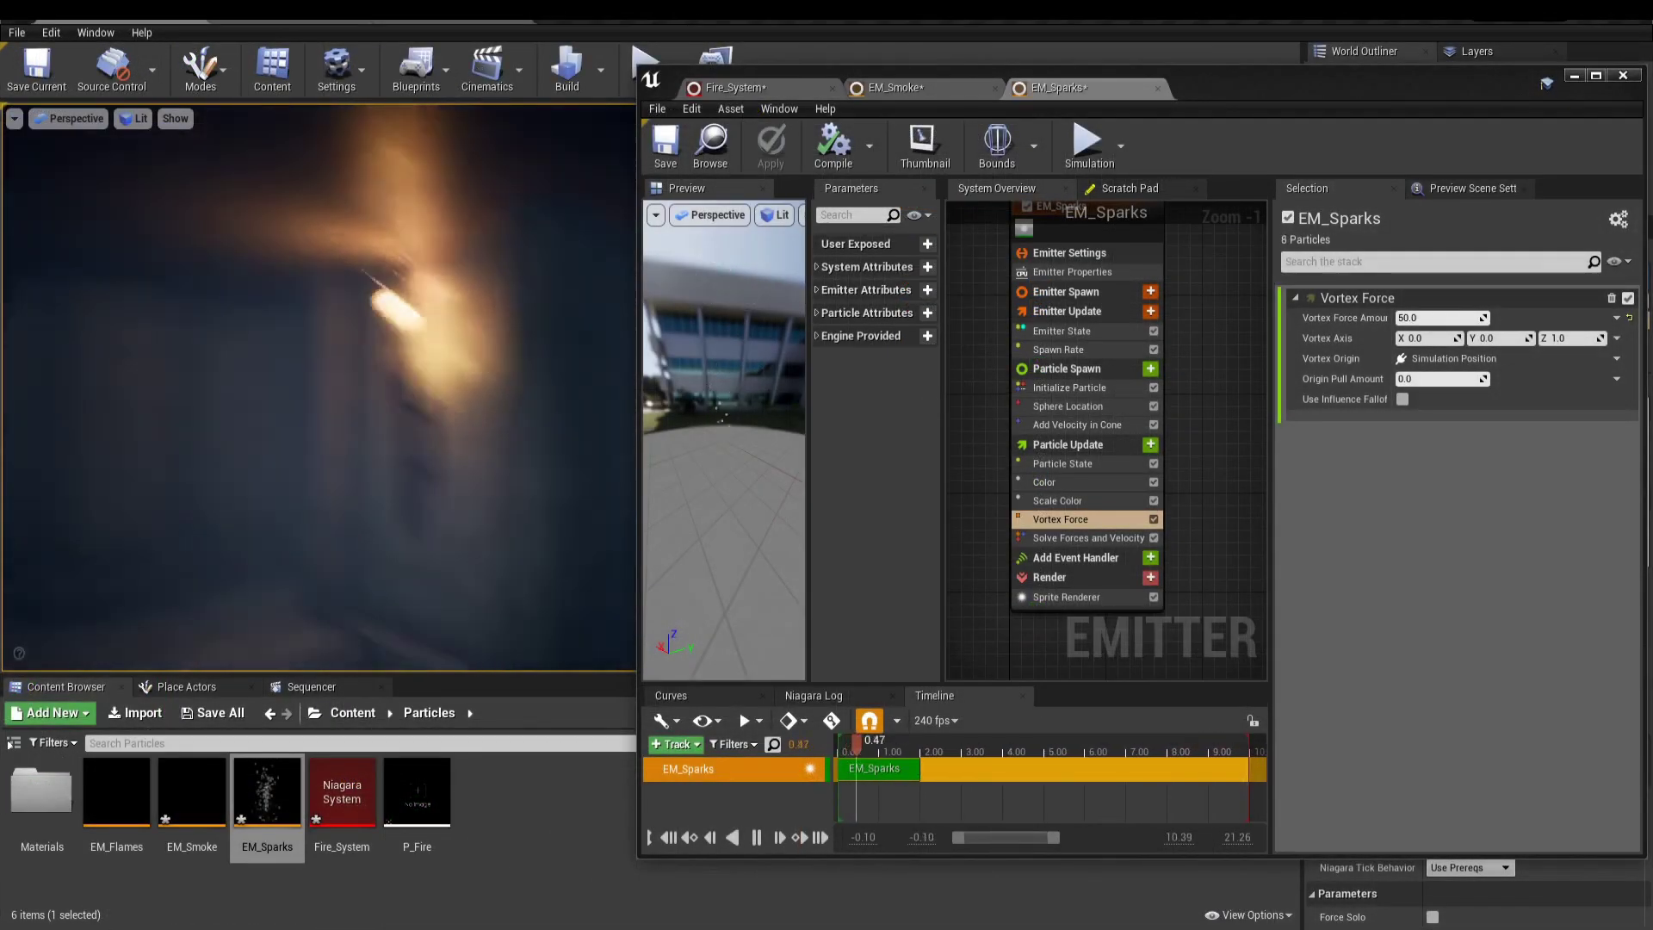
right_drag(344, 388, 383, 315)
- Set the Scale RGB value of the EM_Sparks emitter's Scale Color module to 2
click(1087, 500)
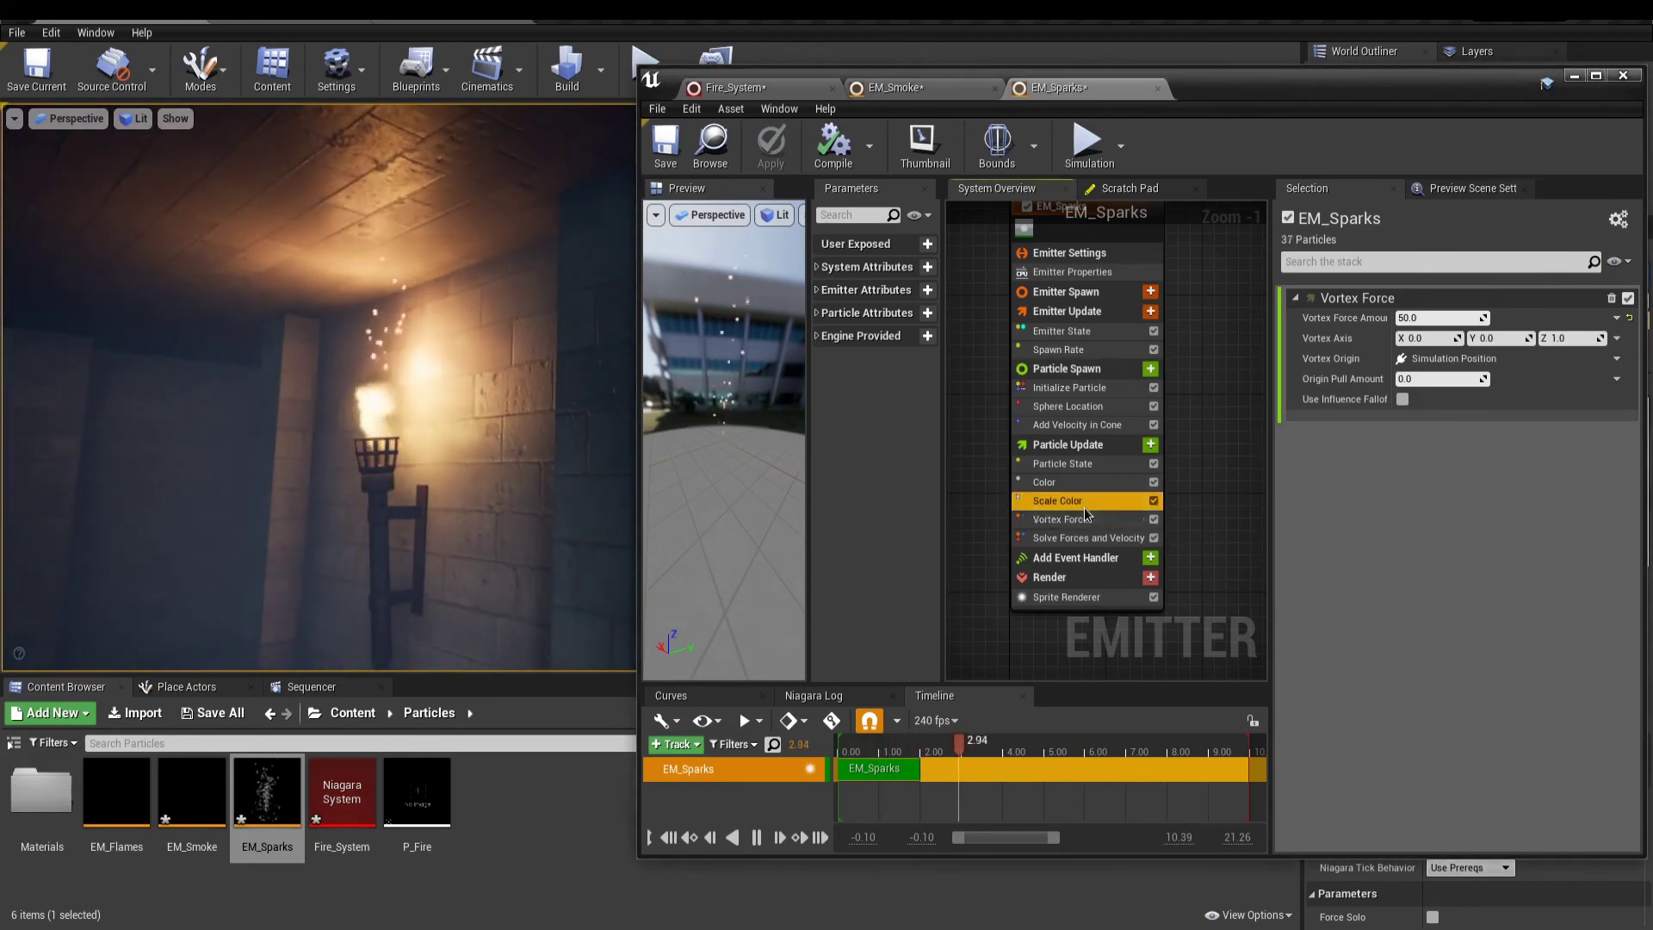
click(1434, 359)
text(2)
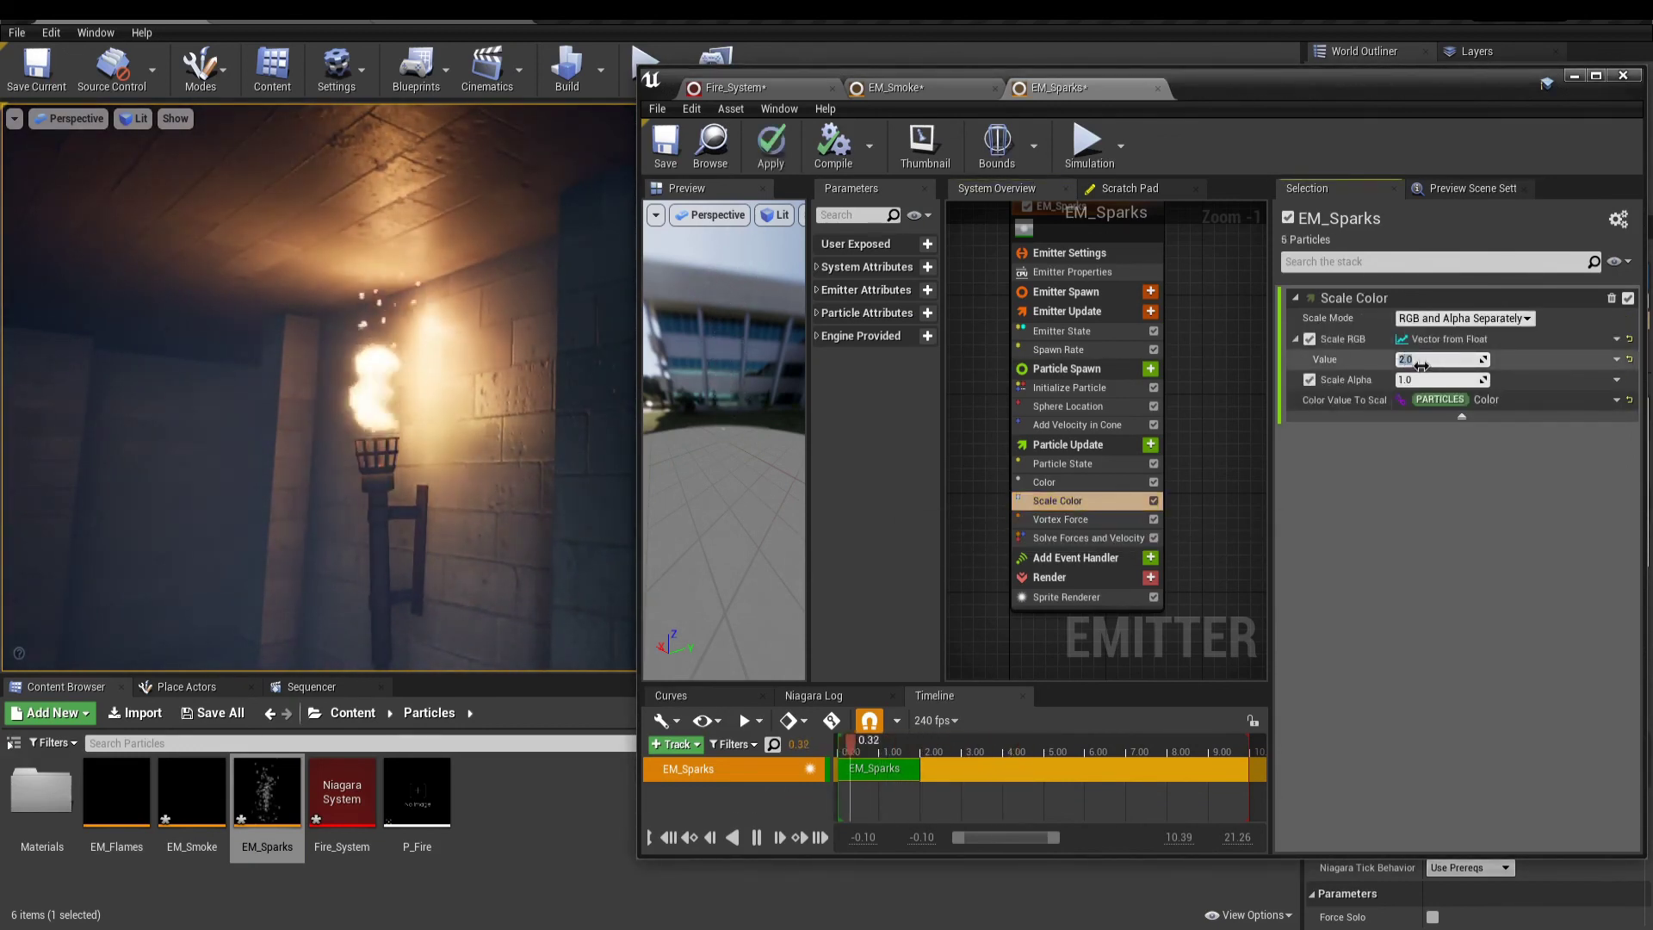
- Apply the EM_Sparks emitter's Scale Color change and check the torch's sparks in the level
key(Return)
click(771, 142)
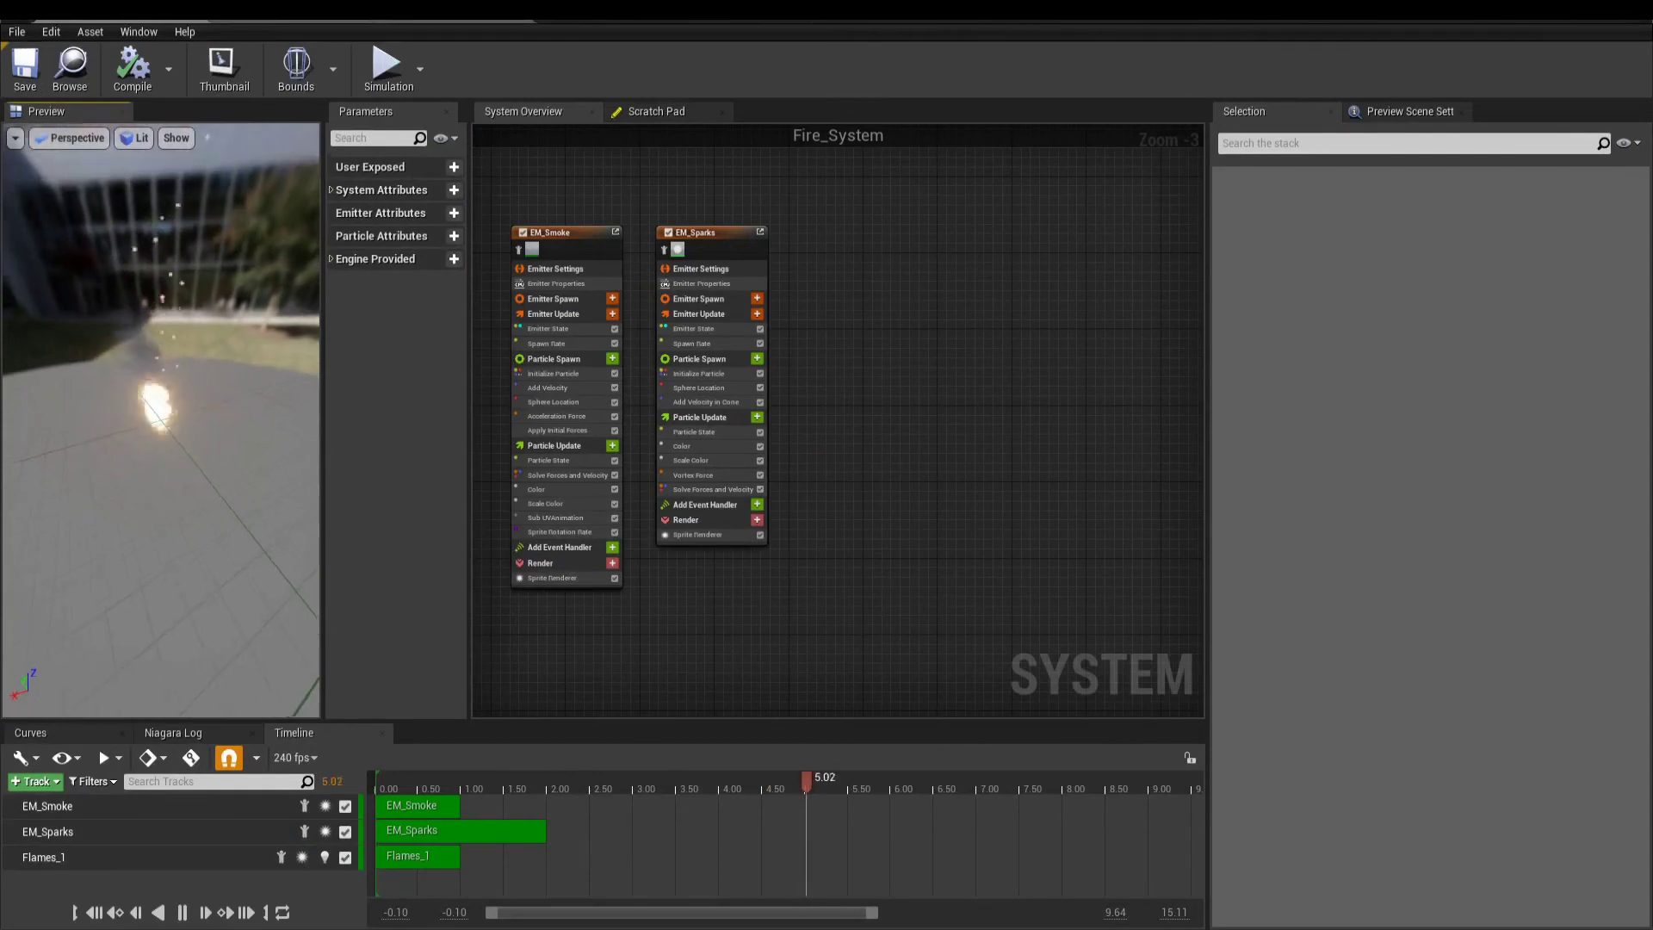
drag(301, 429, 308, 435)
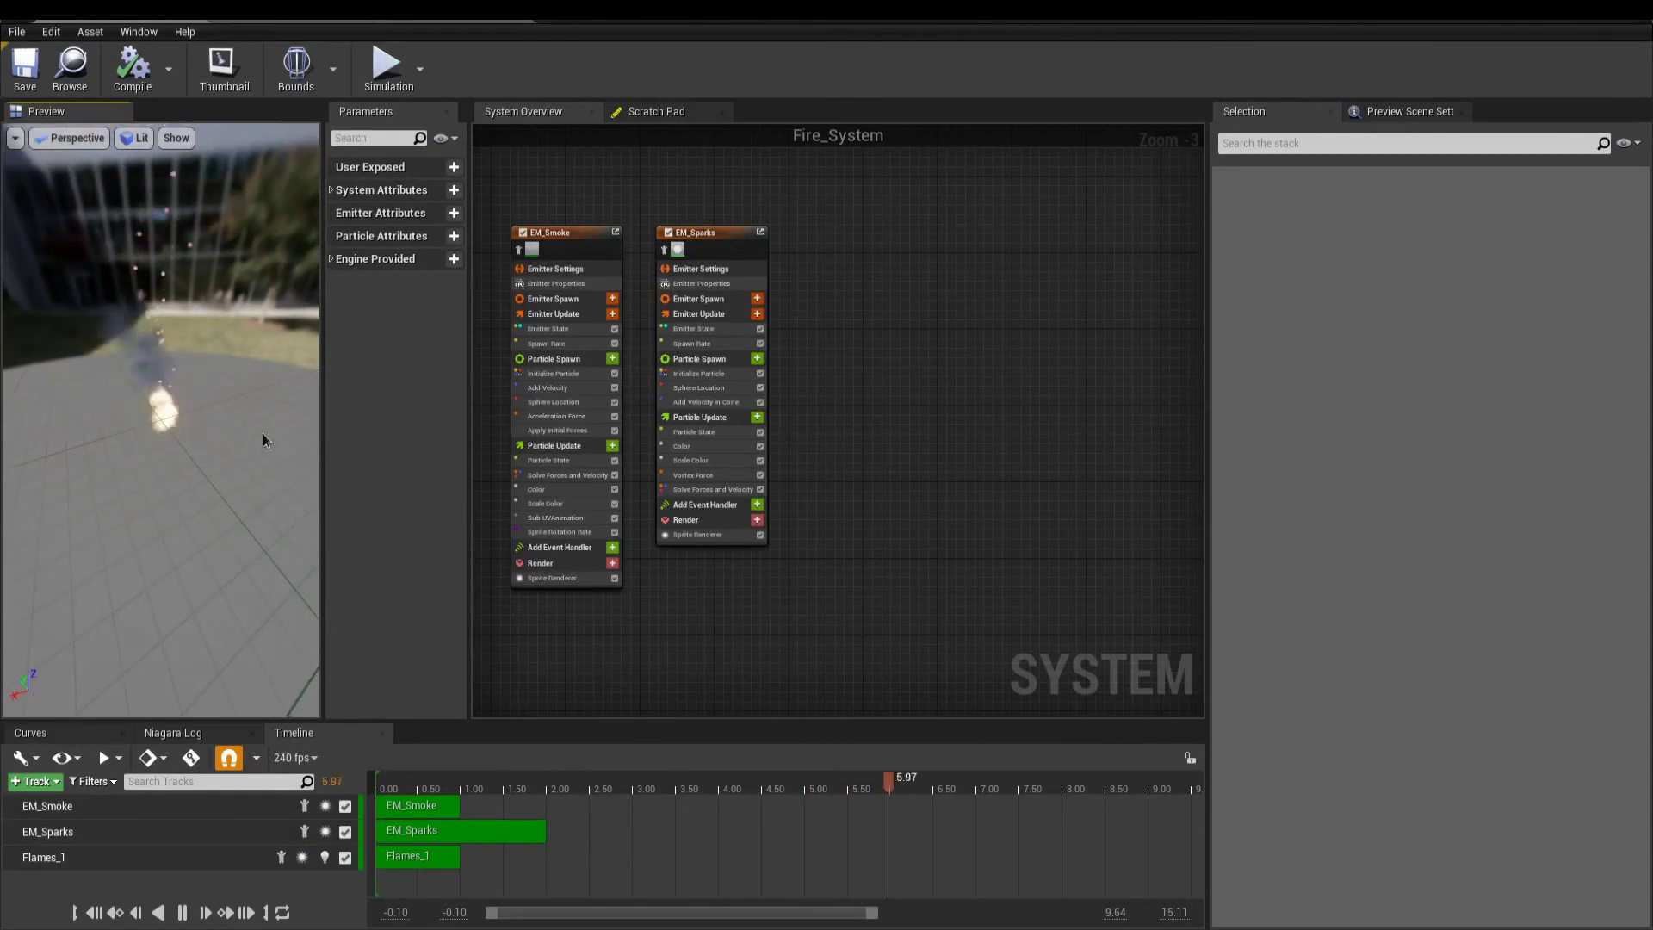
- Enlarge the Fire_System preview by narrowing the system overview and parameters areas
drag(469, 443, 667, 439)
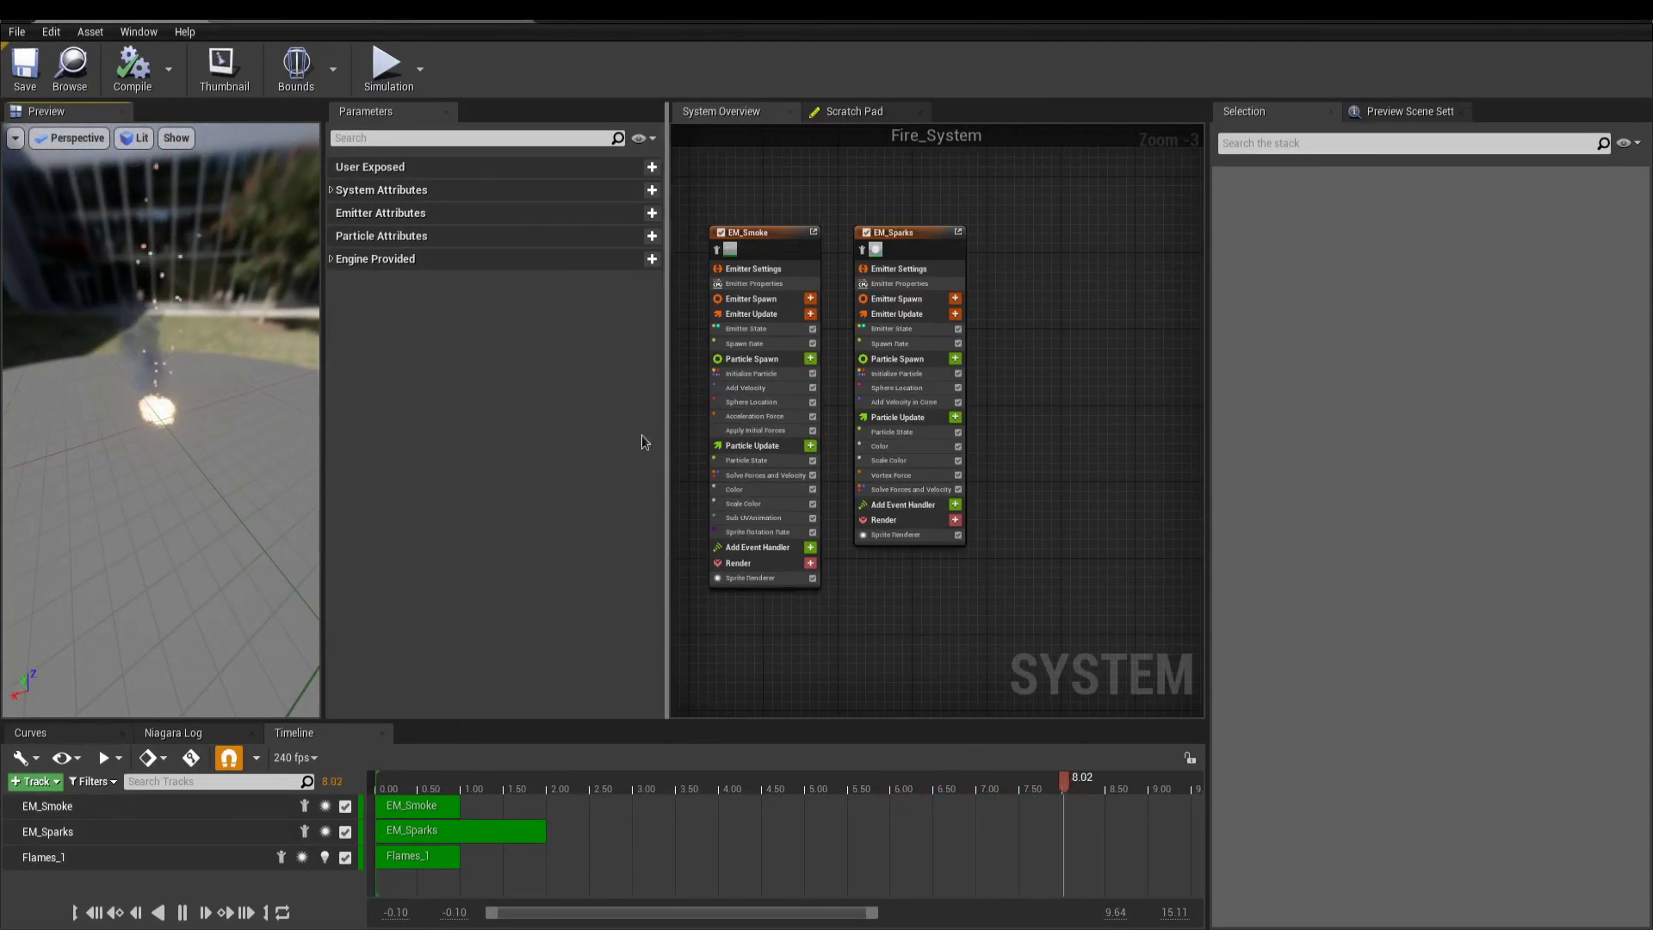
drag(322, 439, 557, 439)
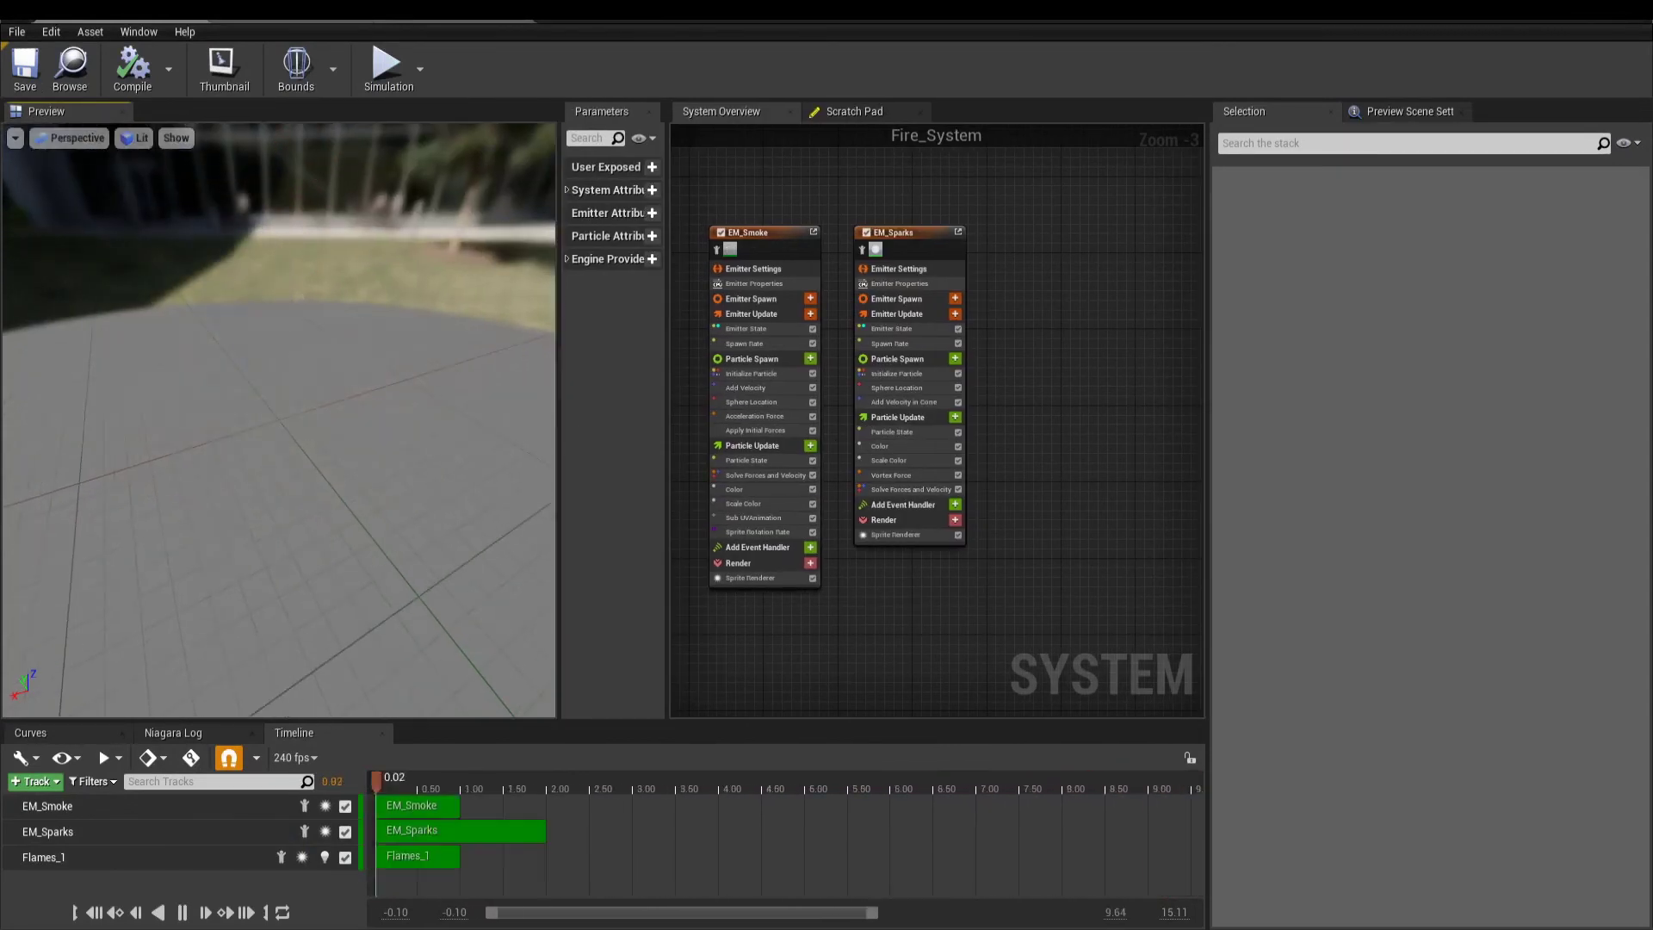
- Search for "acc" among the modules available for the EM_Sparks emitter's Particle Update group in Fire_System
scroll(1070, 424, up, 3)
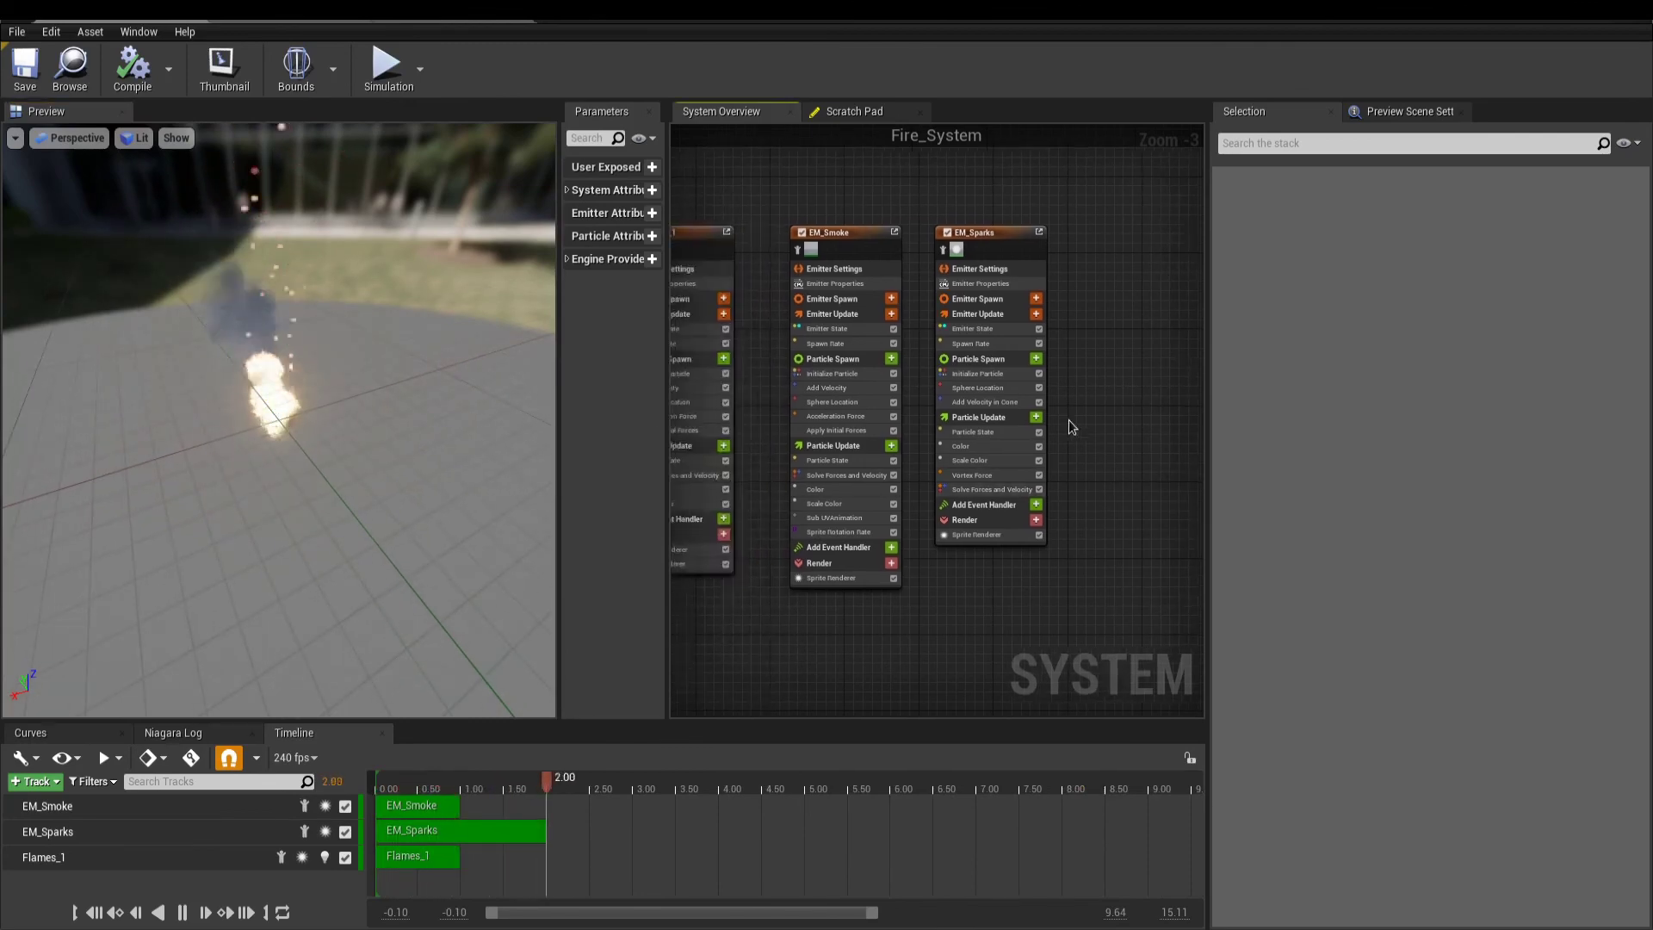
click(1020, 410)
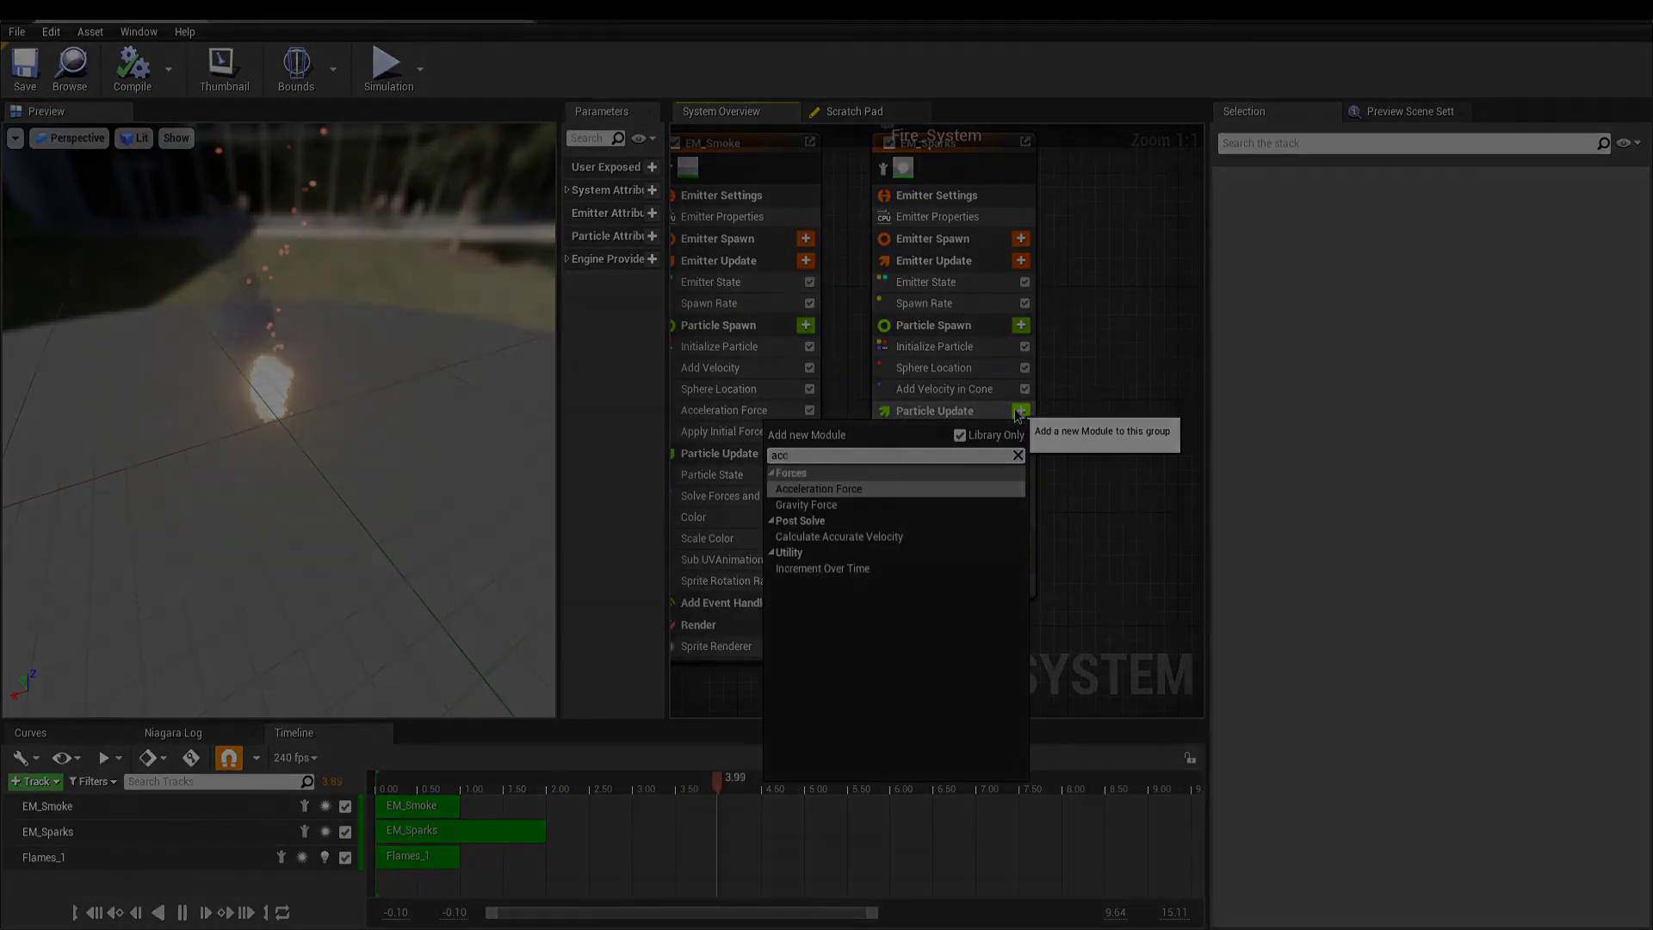